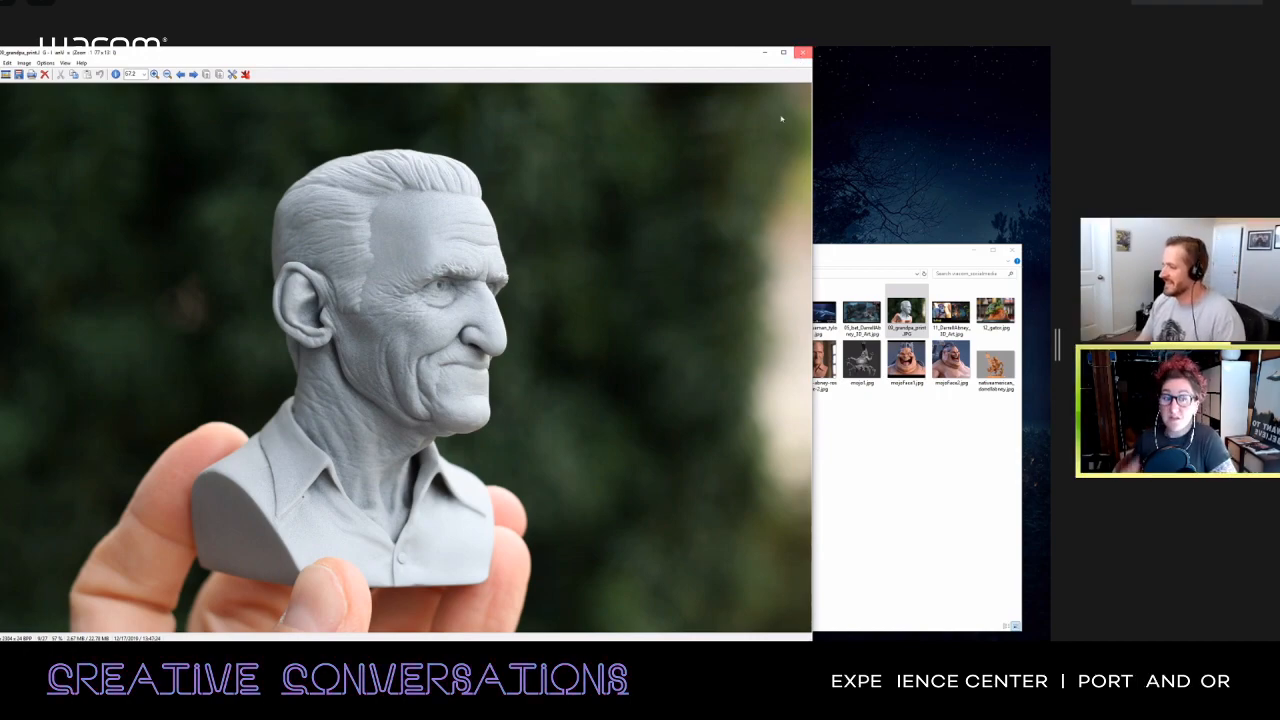
Step: Close the 3D-printed grandpa bust photo and bring the wacom_socialmedia folder window into view
{"action": "left_click", "coordinate": [802, 52]}
{"action": "left_click", "coordinate": [672, 462]}
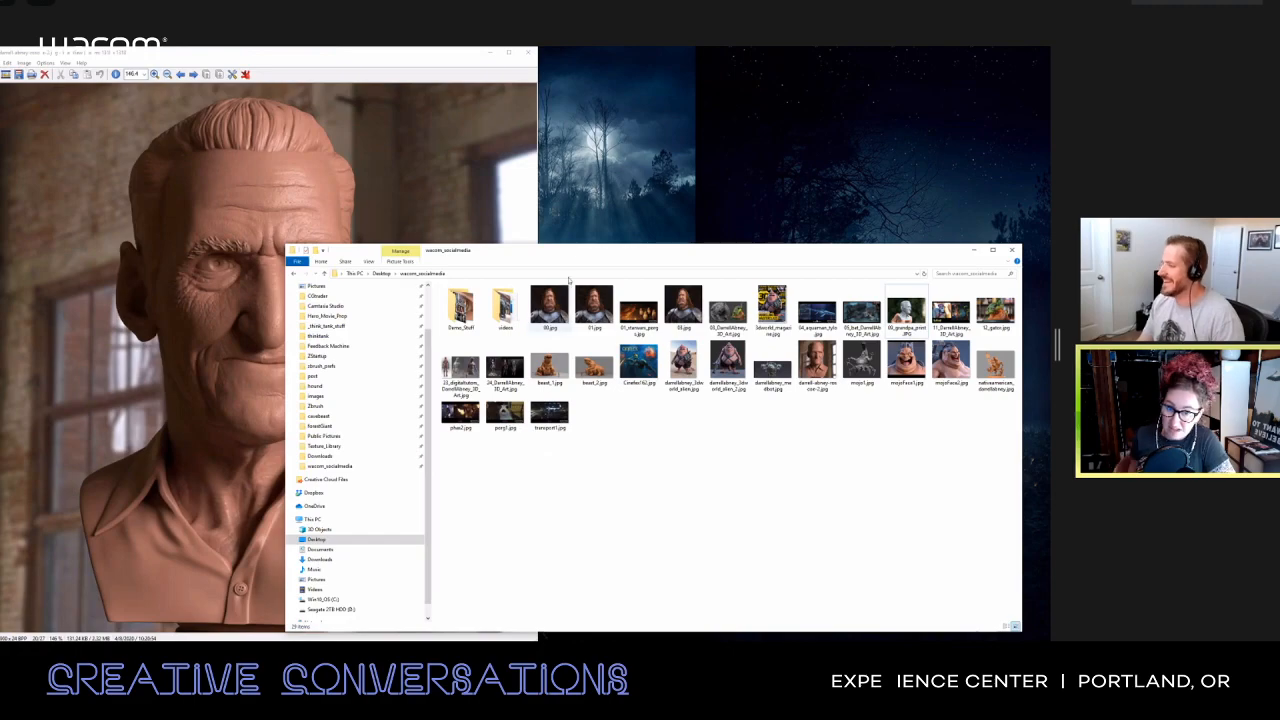
{"action": "left_click_drag", "start_coordinate": [566, 246], "coordinate": [567, 239]}
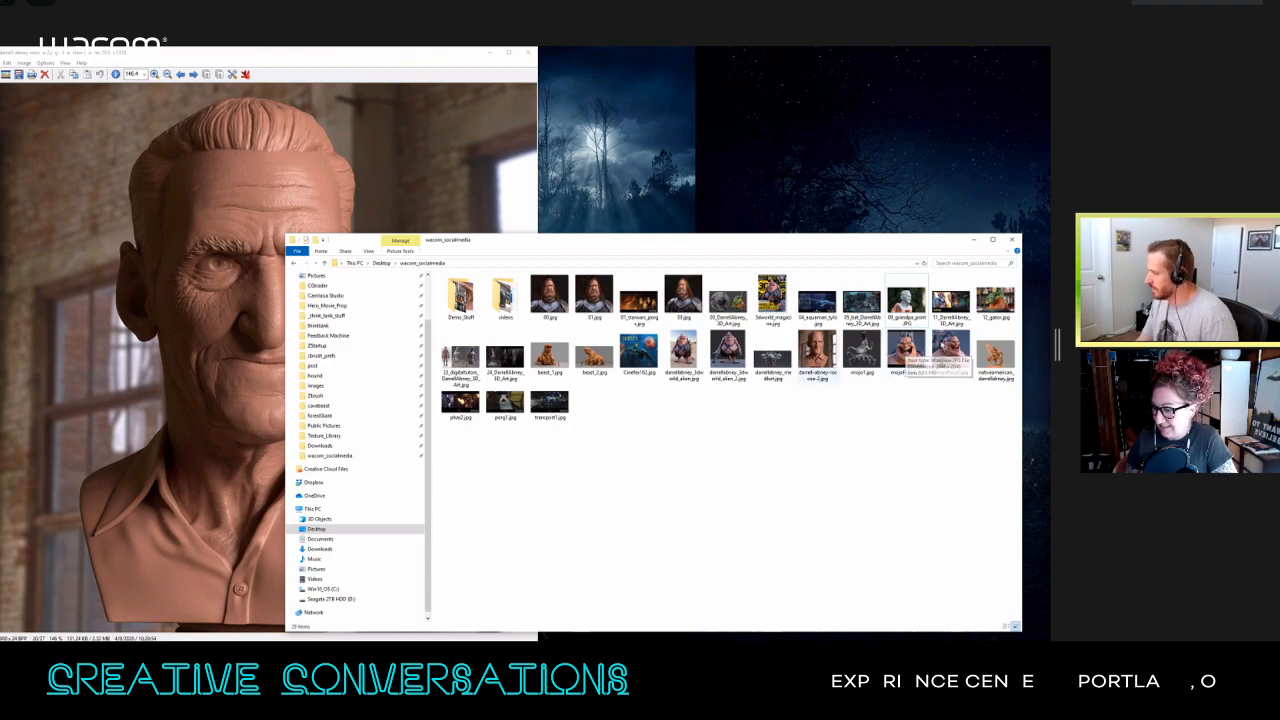
Step: View the cyborg face renders mojoFace1.jpg and mojoFace2.jpg from the wacom_socialmedia folder, and close both images
{"action": "double_click", "coordinate": [893, 345]}
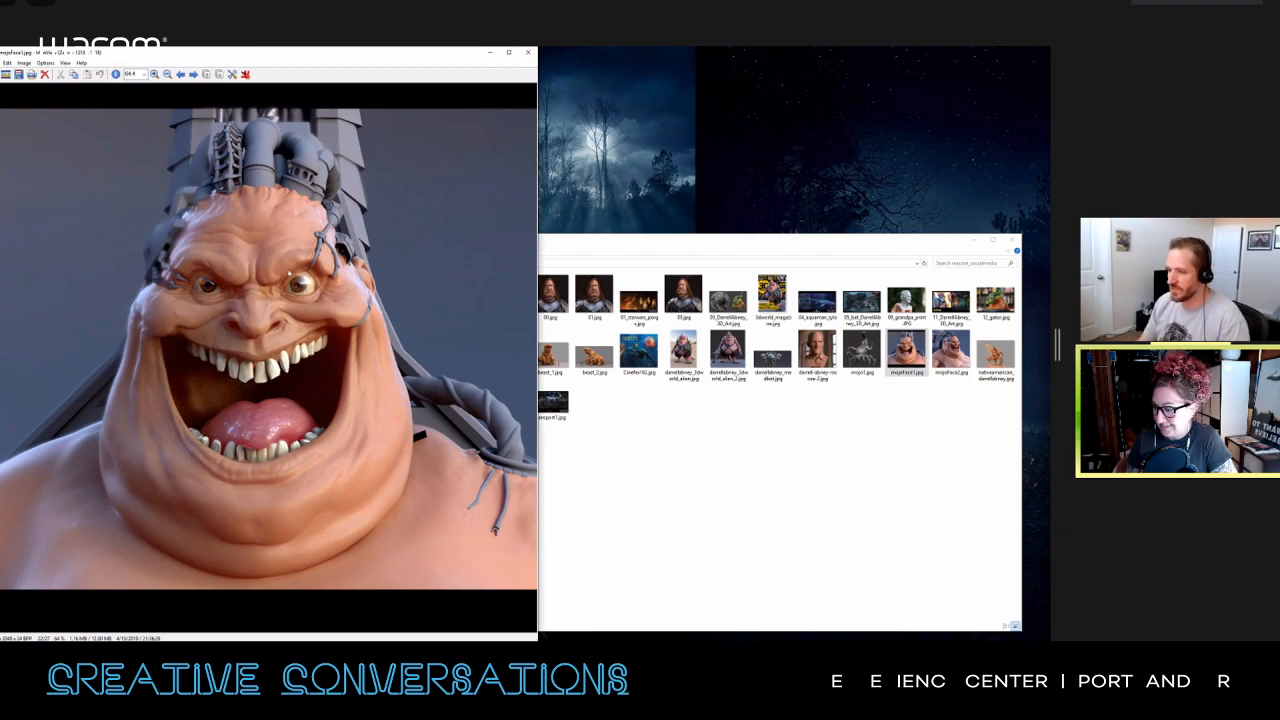
{"action": "double_click", "coordinate": [951, 352]}
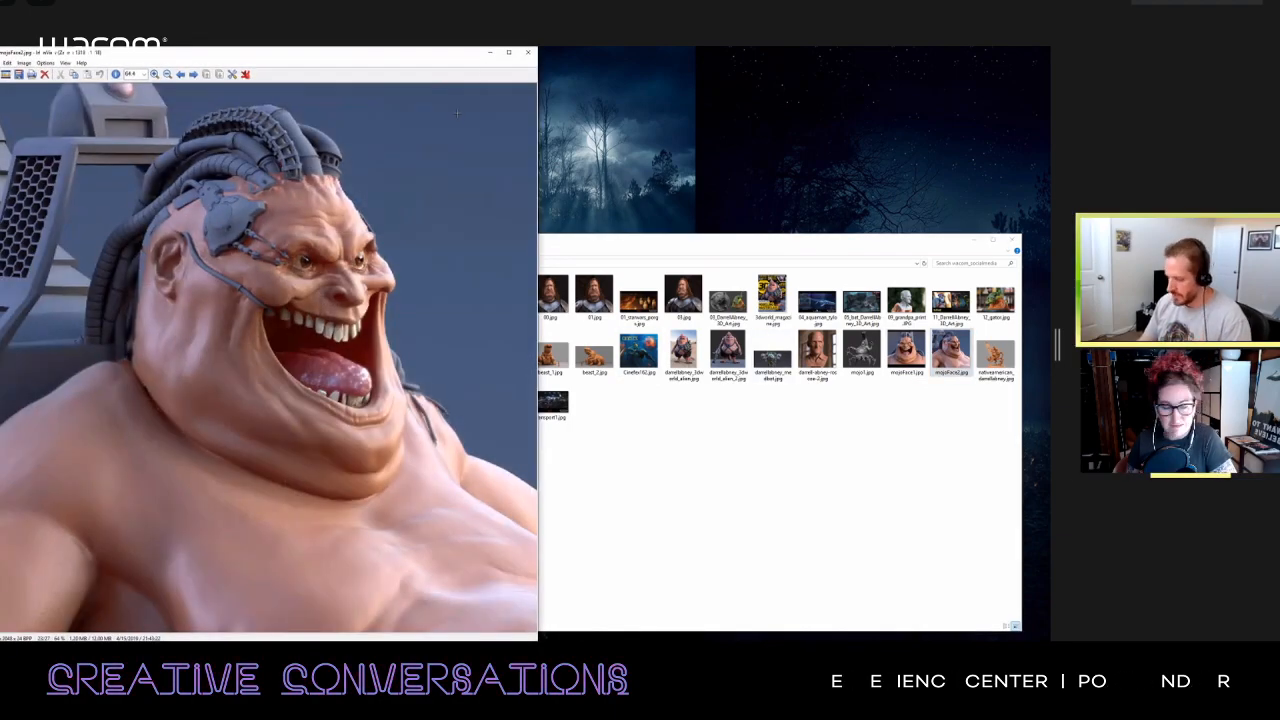
{"action": "key", "text": "ctrl+h"}
{"action": "key", "text": "ctrl+h"}
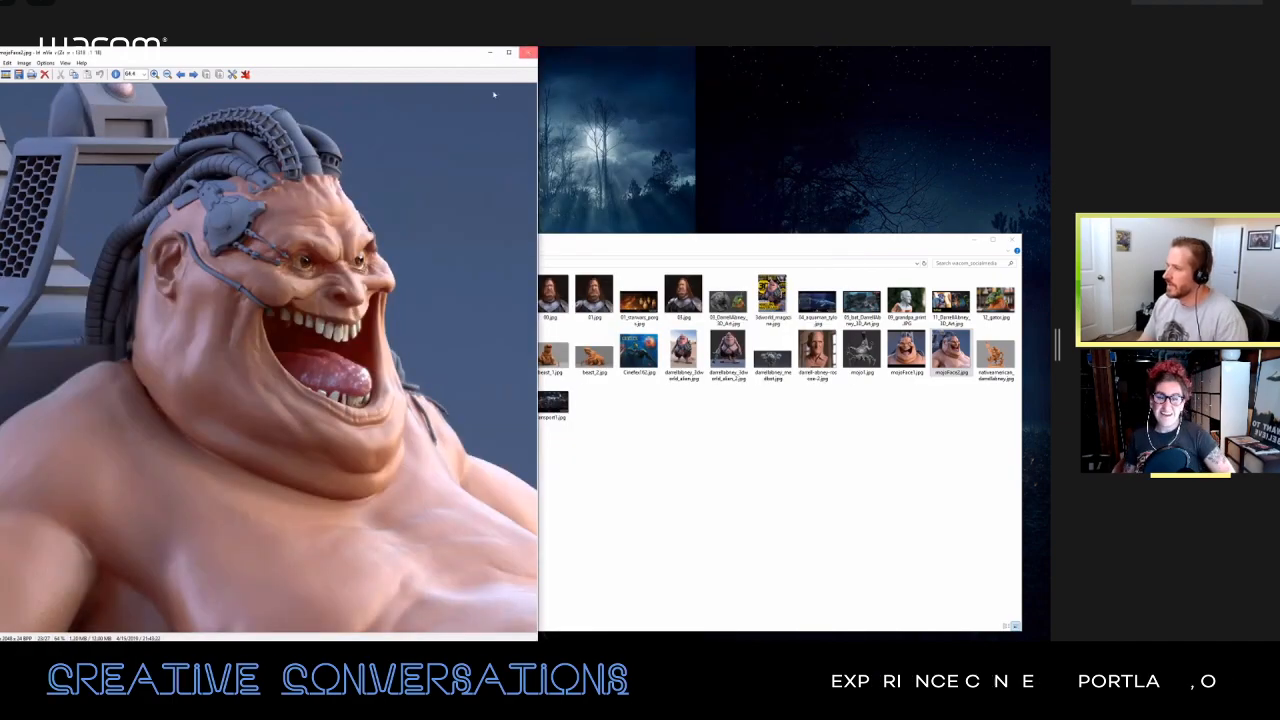
{"action": "left_click", "coordinate": [528, 52]}
{"action": "left_click", "coordinate": [528, 52]}
Step: View the full-body grey sculpt in mojo1.jpg and close the image
{"action": "double_click", "coordinate": [863, 352]}
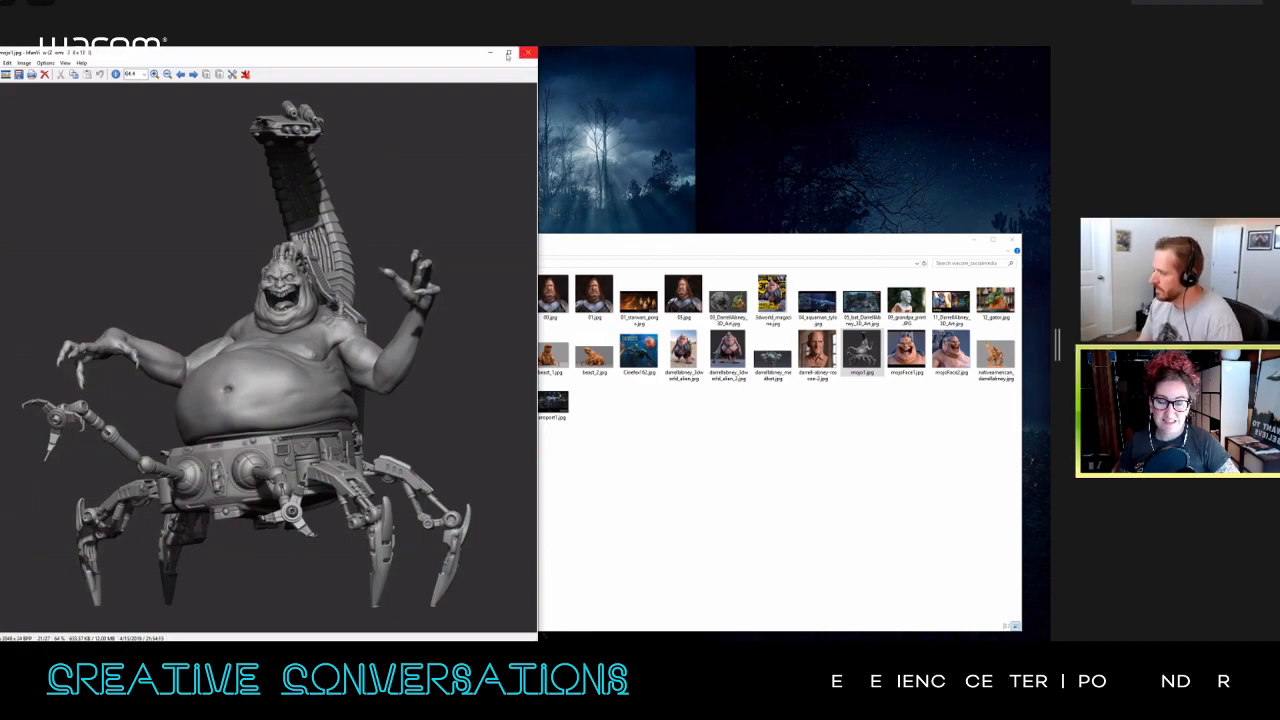
{"action": "left_click_drag", "start_coordinate": [464, 56], "coordinate": [481, 58]}
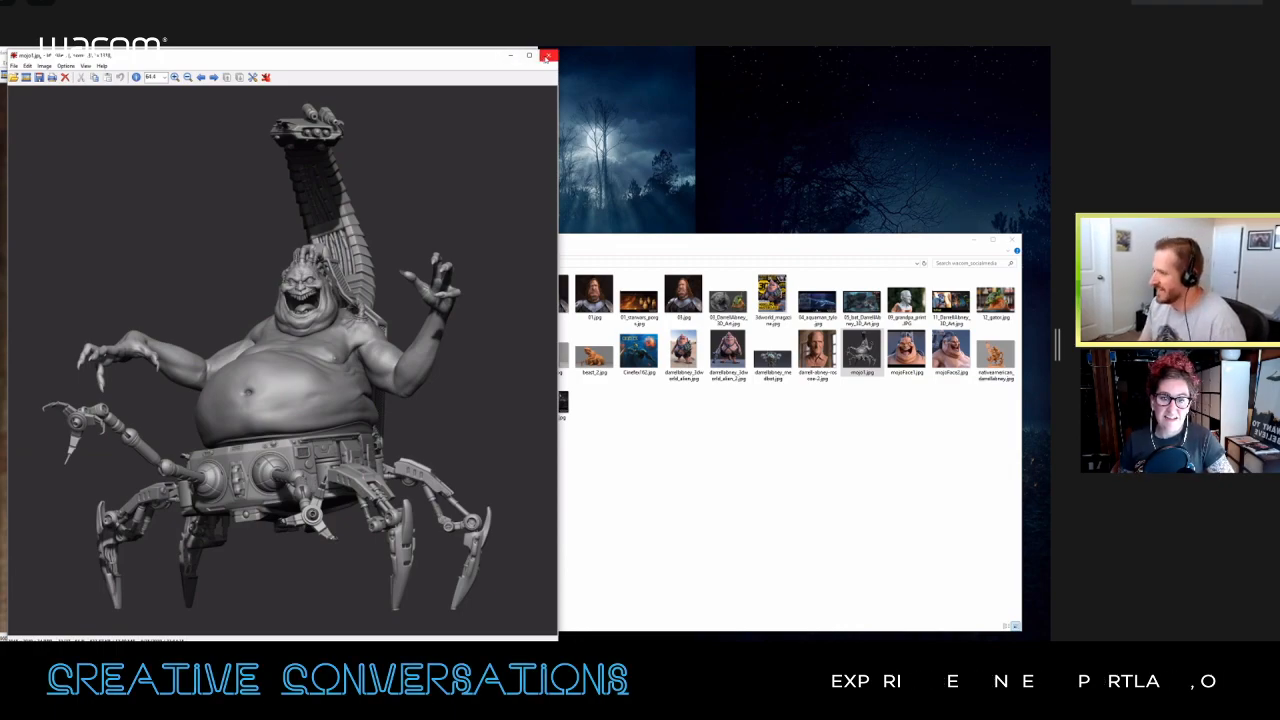
{"action": "left_click", "coordinate": [546, 57]}
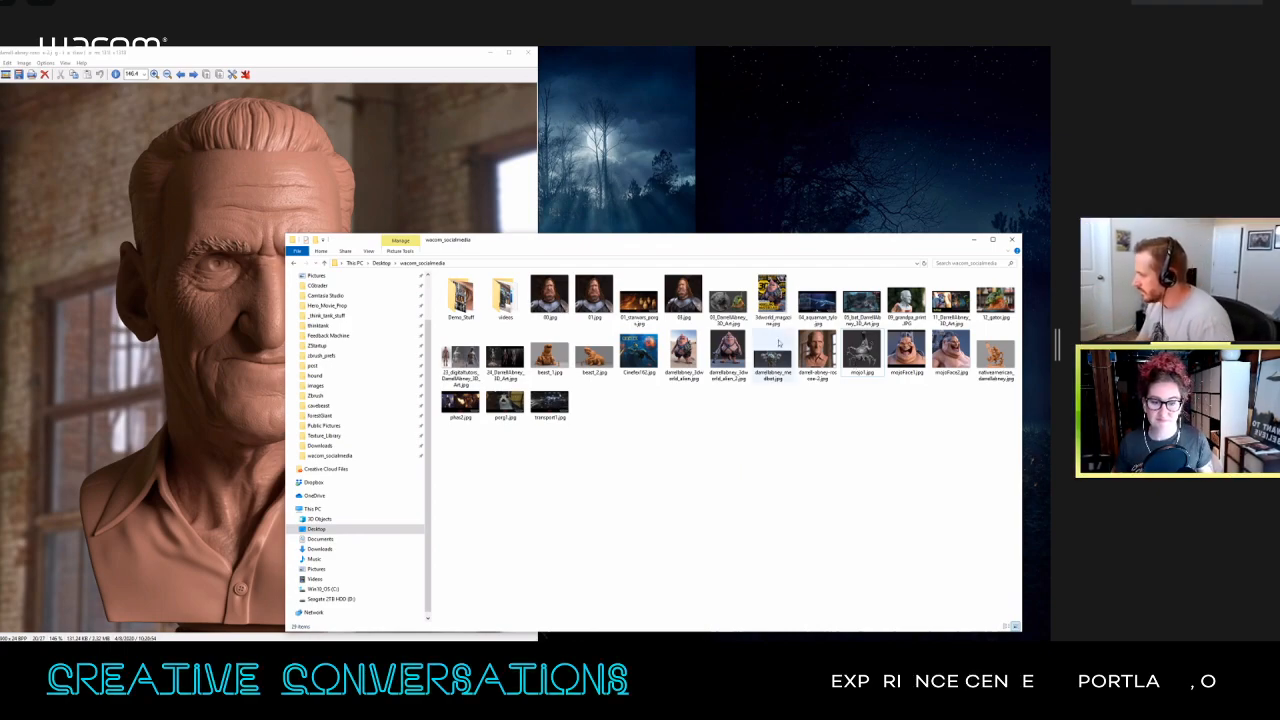
Step: Open the alligator sculpt render, view the painted statue photo 12_gator.jpg, and close the photo
{"action": "double_click", "coordinate": [727, 298]}
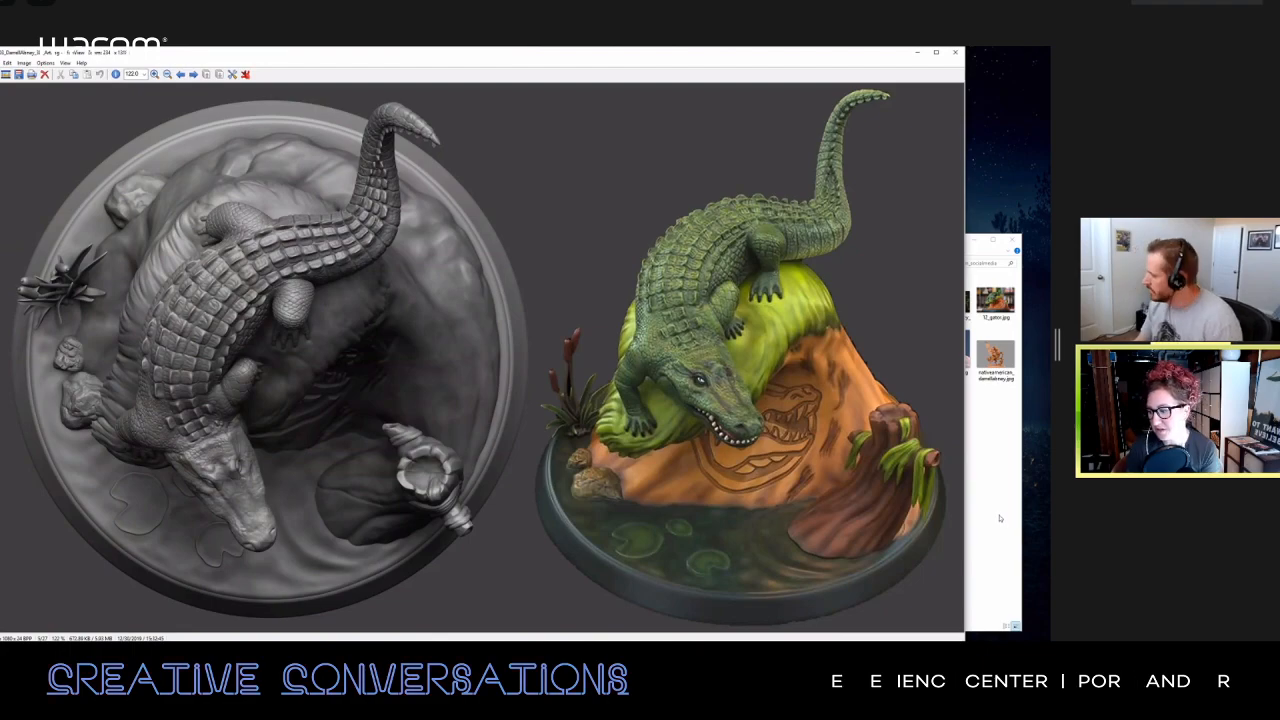
{"action": "left_click", "coordinate": [991, 439]}
{"action": "double_click", "coordinate": [996, 300]}
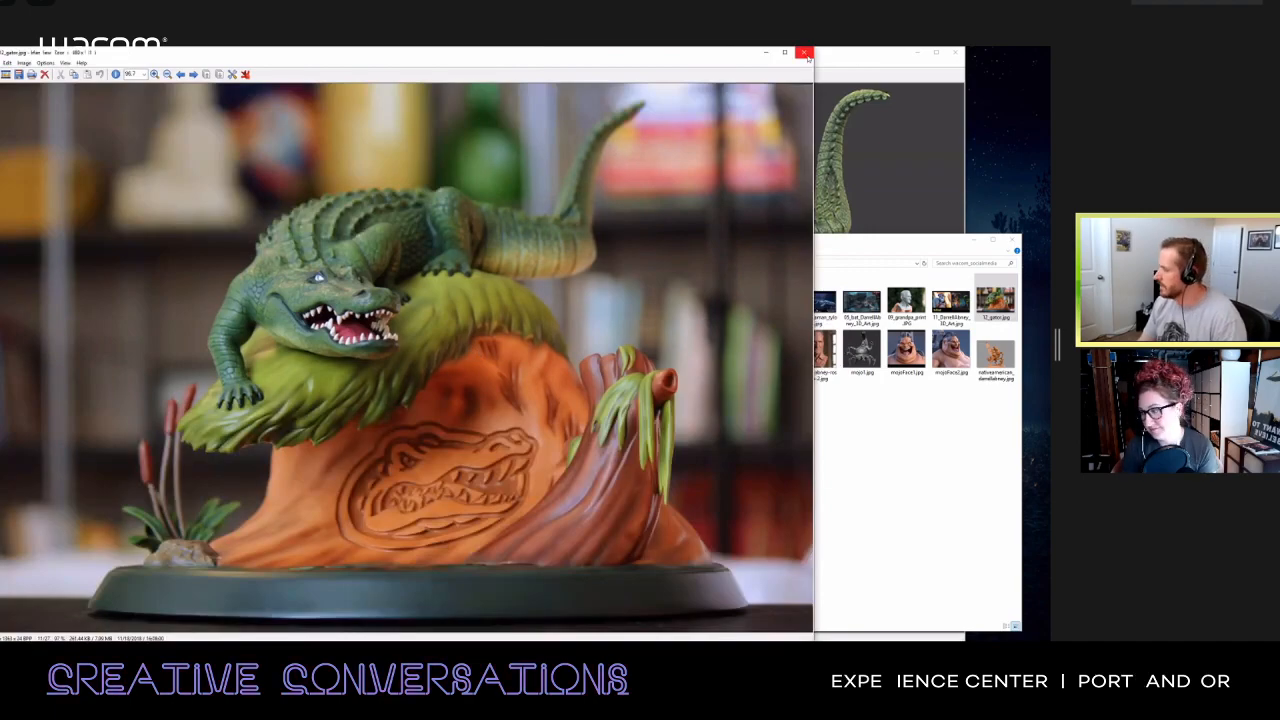
{"action": "left_click", "coordinate": [805, 55]}
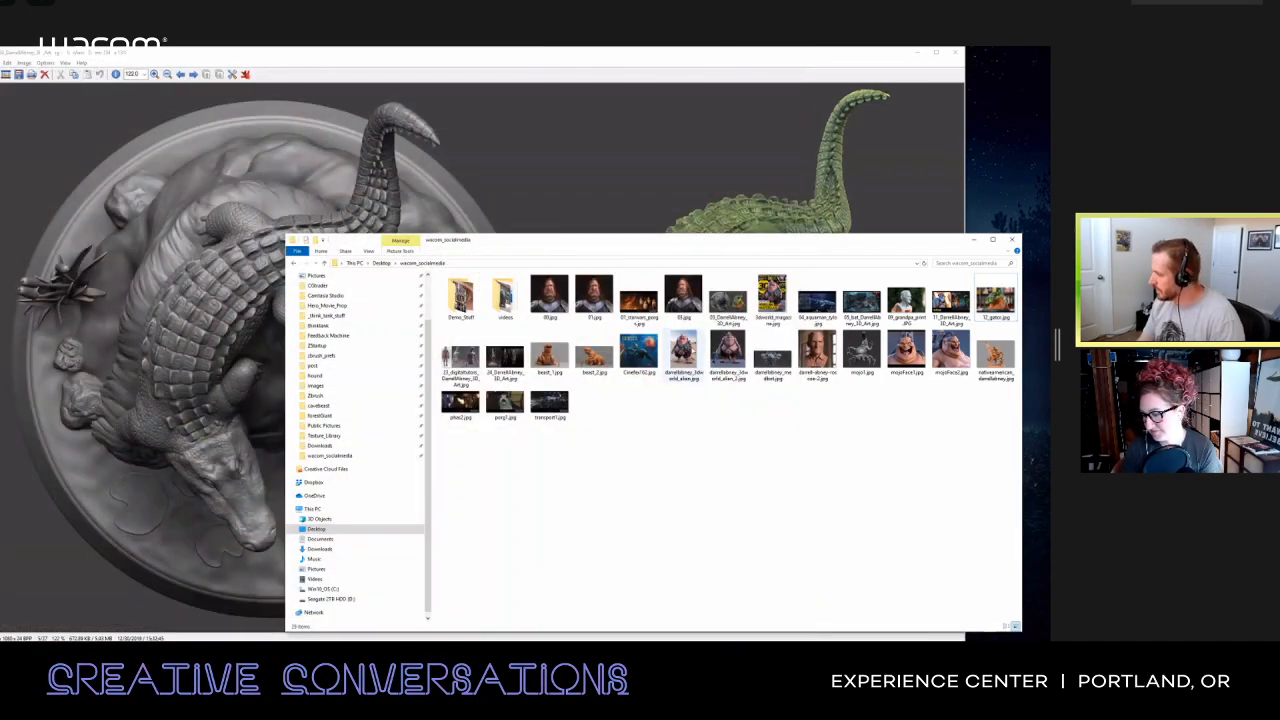
Step: View the magazine cover Cinefex162.jpg, reduce its zoom to 100%, and close it
{"action": "double_click", "coordinate": [628, 356]}
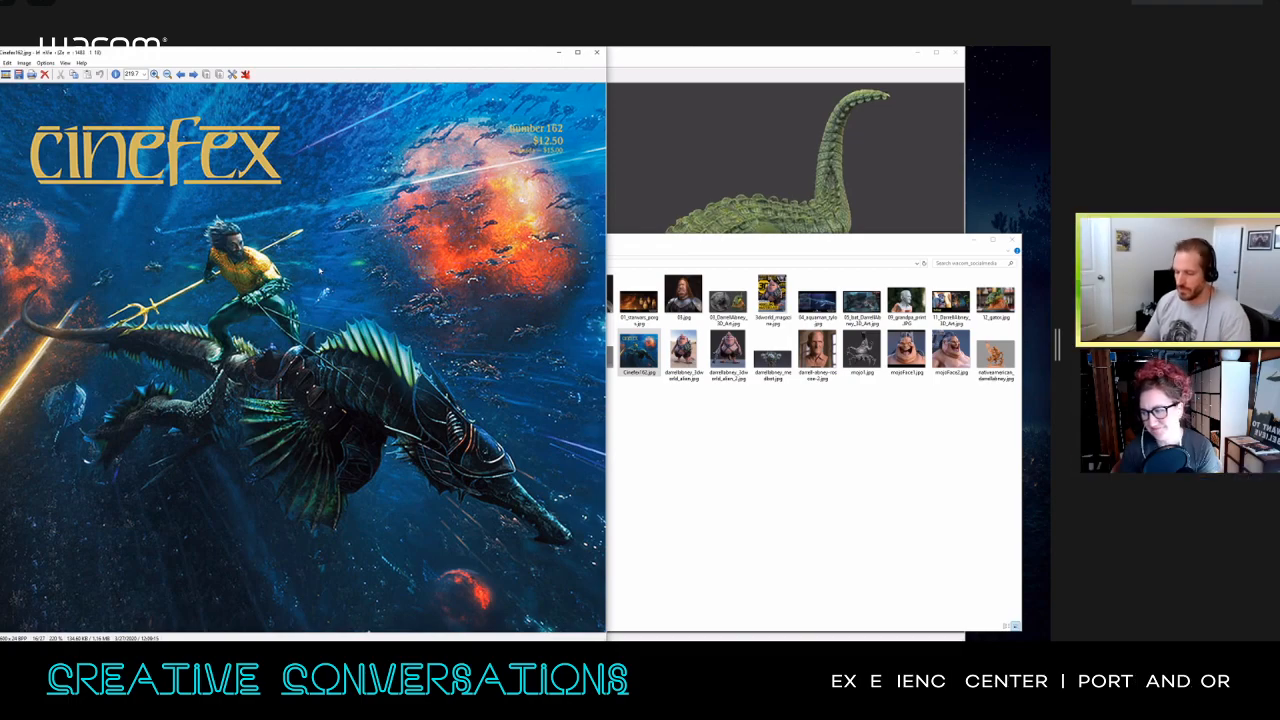
{"action": "key", "text": "minus"}
{"action": "key", "text": "minus"}
{"action": "key", "text": "minus"}
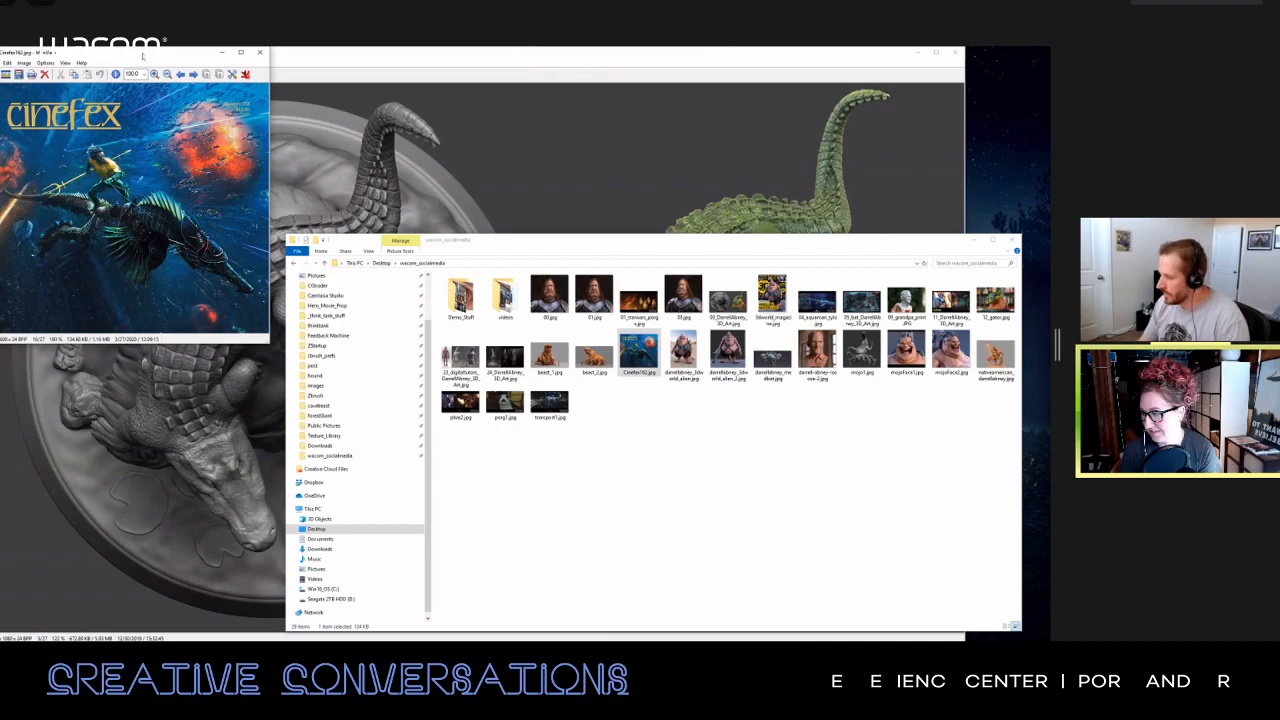
{"action": "left_click_drag", "start_coordinate": [143, 56], "coordinate": [272, 150]}
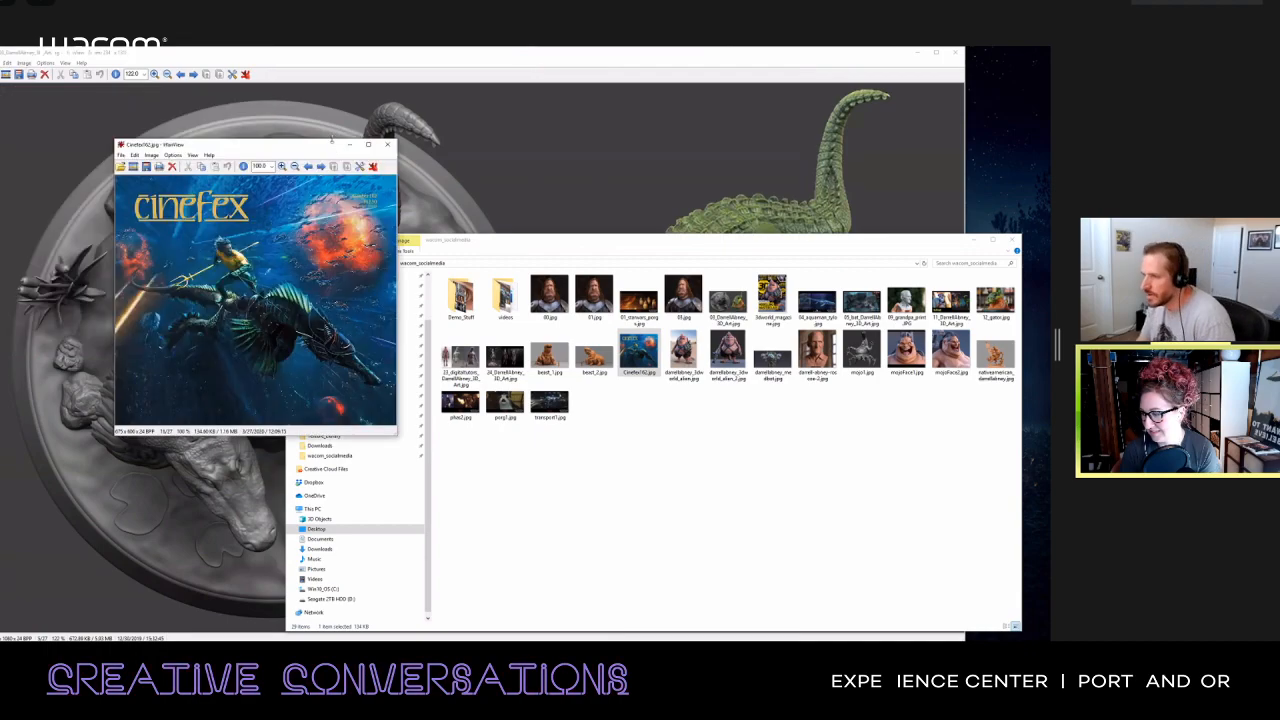
{"action": "left_click", "coordinate": [388, 145]}
Step: View the American Horror Story winged creature image, repositioning its window for presentation, and close it
{"action": "double_click", "coordinate": [505, 358]}
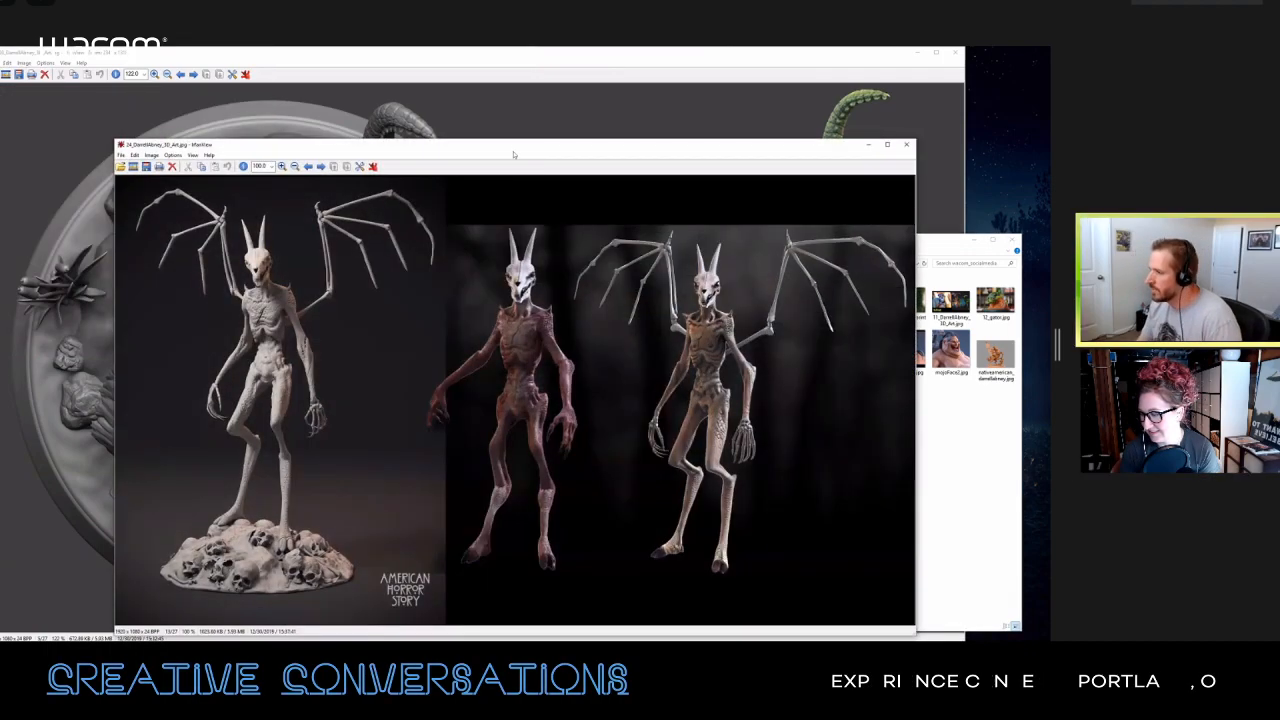
{"action": "left_click_drag", "start_coordinate": [496, 147], "coordinate": [438, 107]}
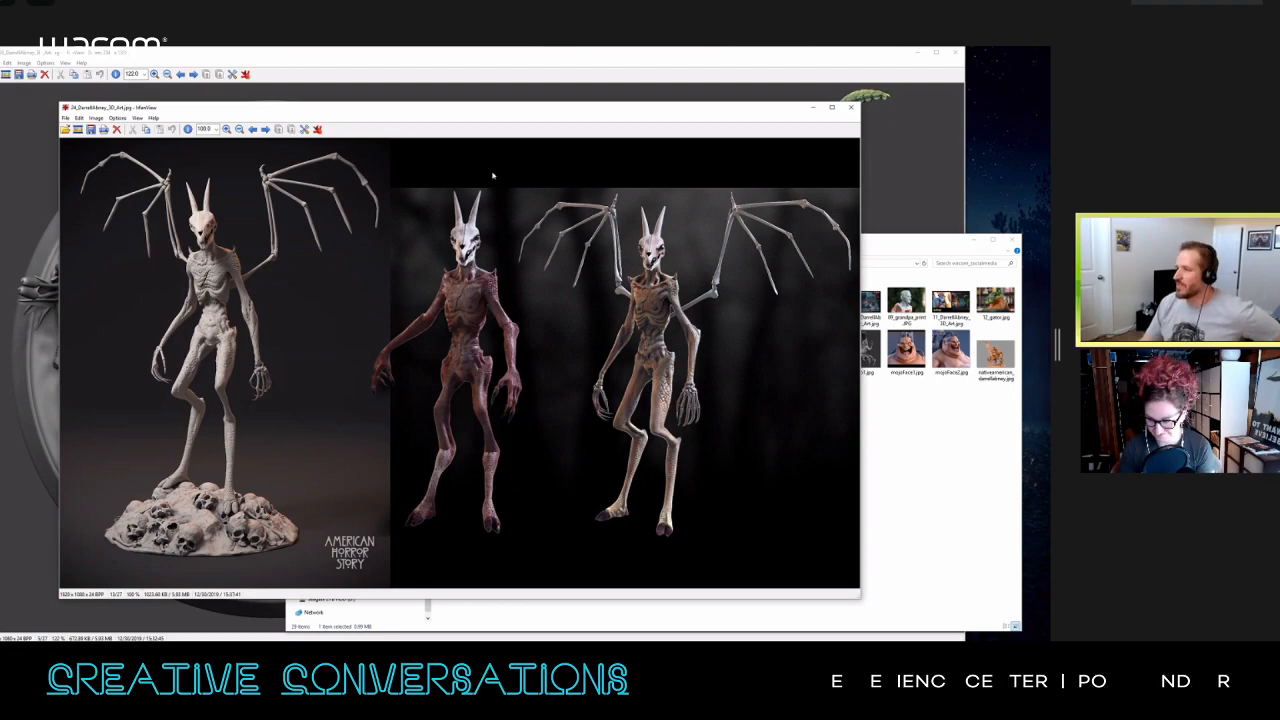
{"action": "left_click_drag", "start_coordinate": [455, 113], "coordinate": [445, 111]}
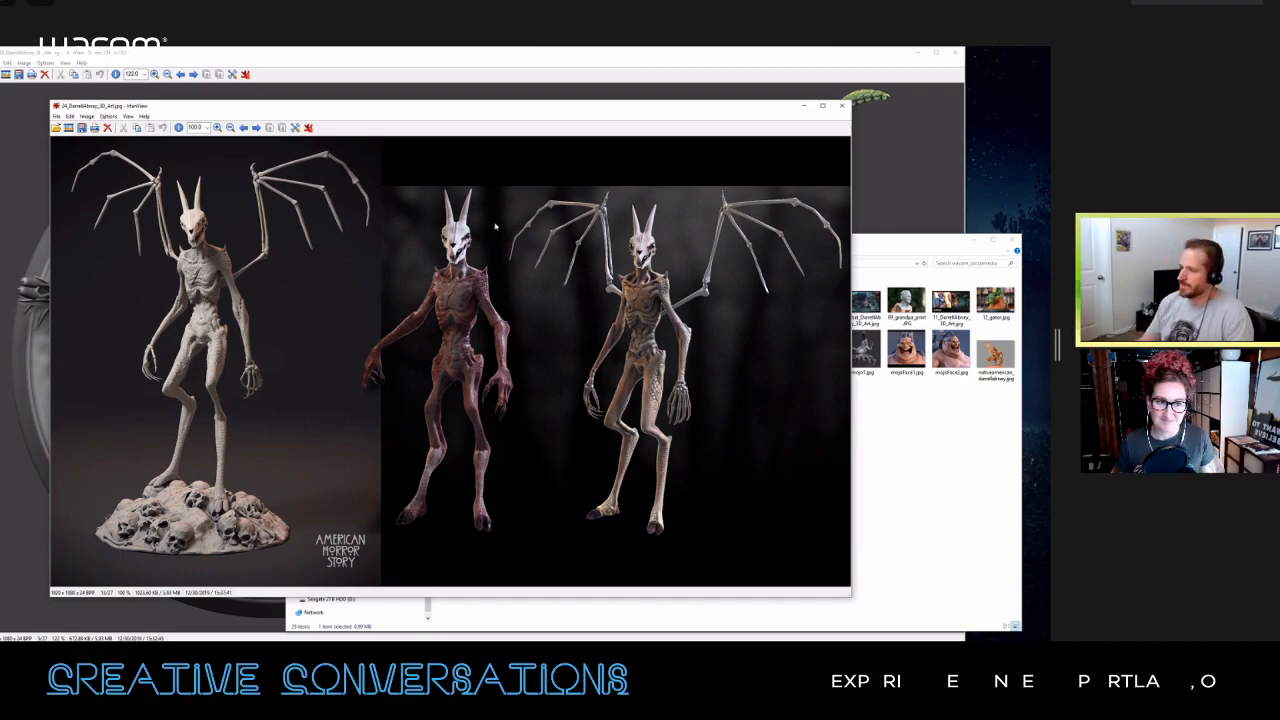
{"action": "left_click_drag", "start_coordinate": [511, 106], "coordinate": [531, 113]}
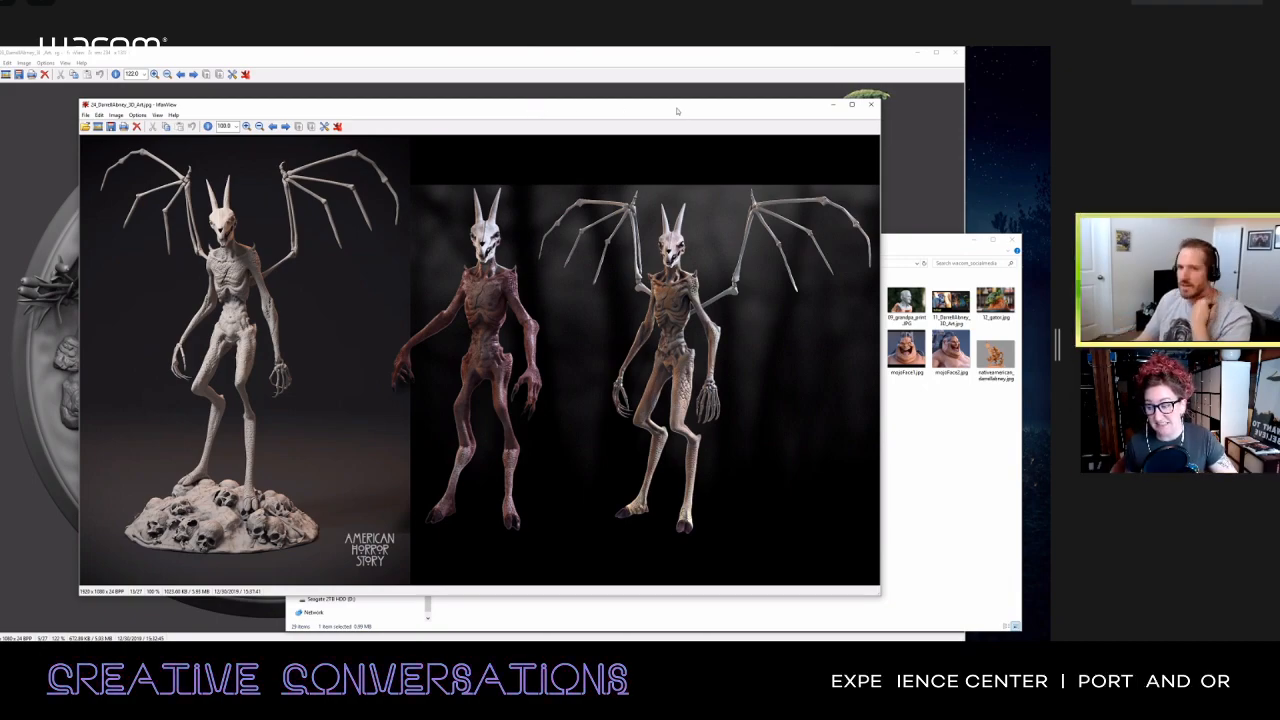
{"action": "left_click_drag", "start_coordinate": [674, 111], "coordinate": [669, 111]}
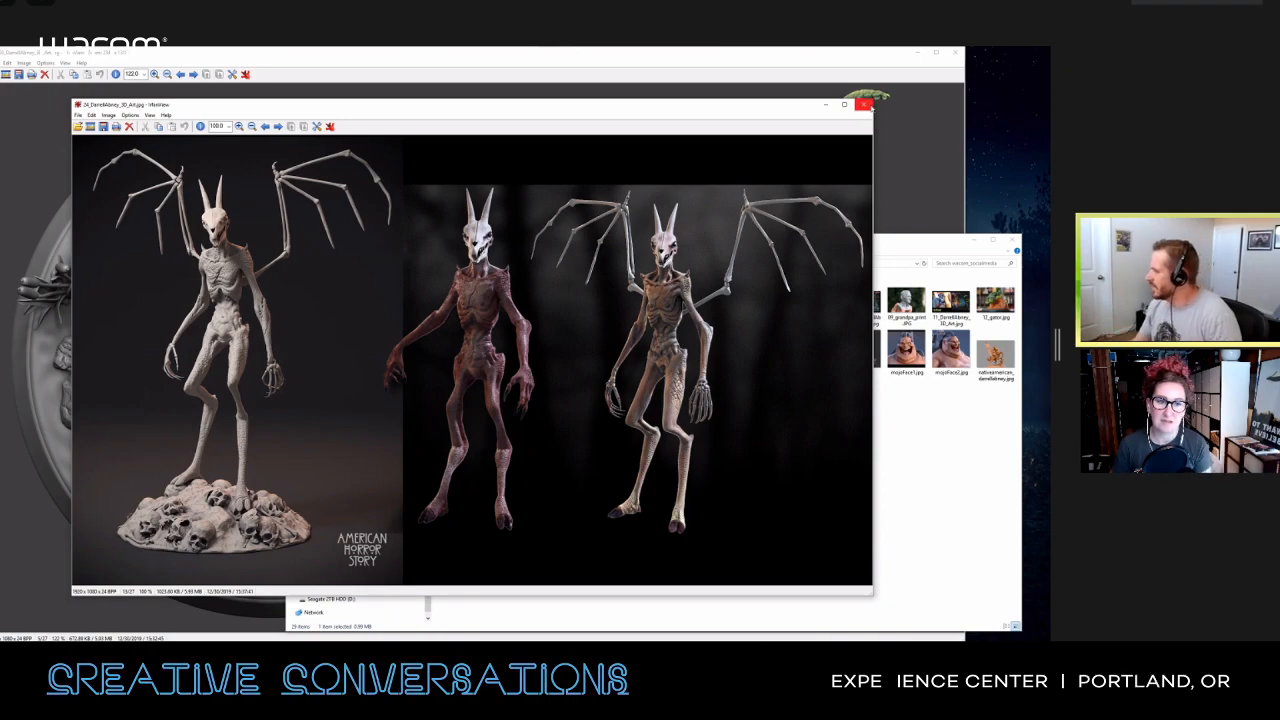
{"action": "left_click", "coordinate": [863, 104]}
Step: View the Aquaman Tylosaur image 04_aquaman_tylo.jpg, and close it along with the remaining alligator and bust images
{"action": "double_click", "coordinate": [505, 352]}
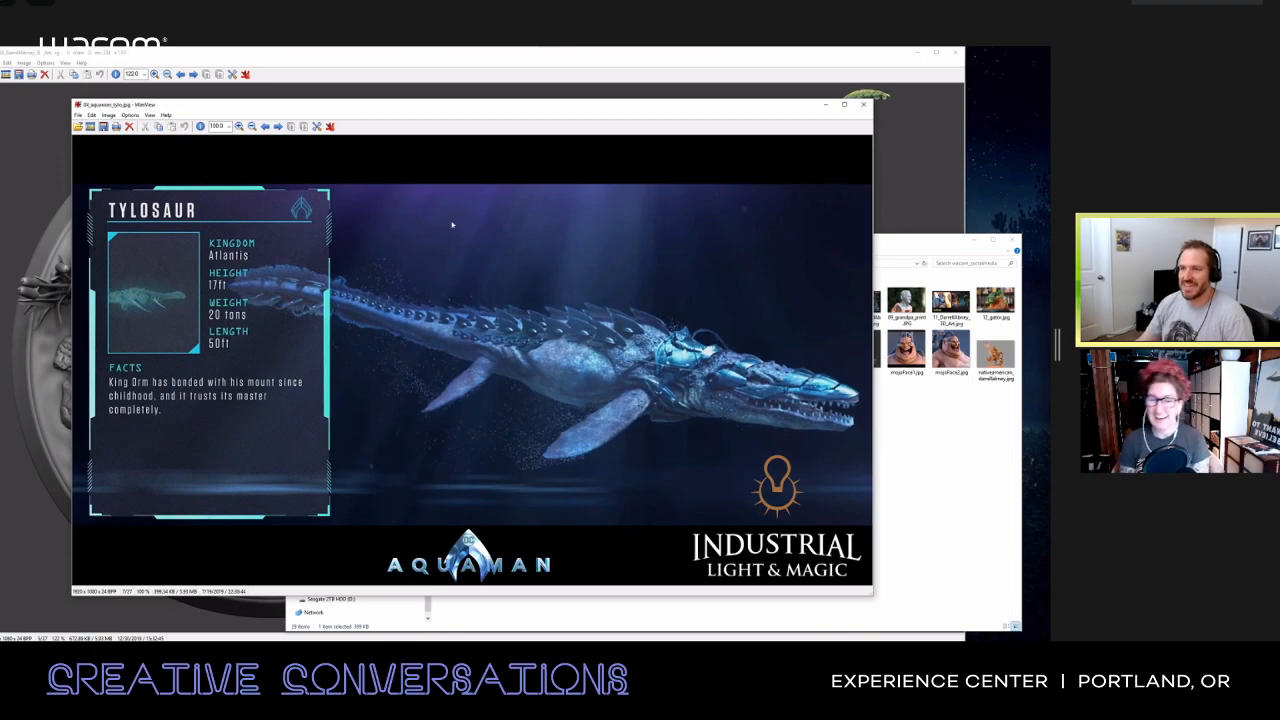
{"action": "left_click_drag", "start_coordinate": [452, 107], "coordinate": [443, 110]}
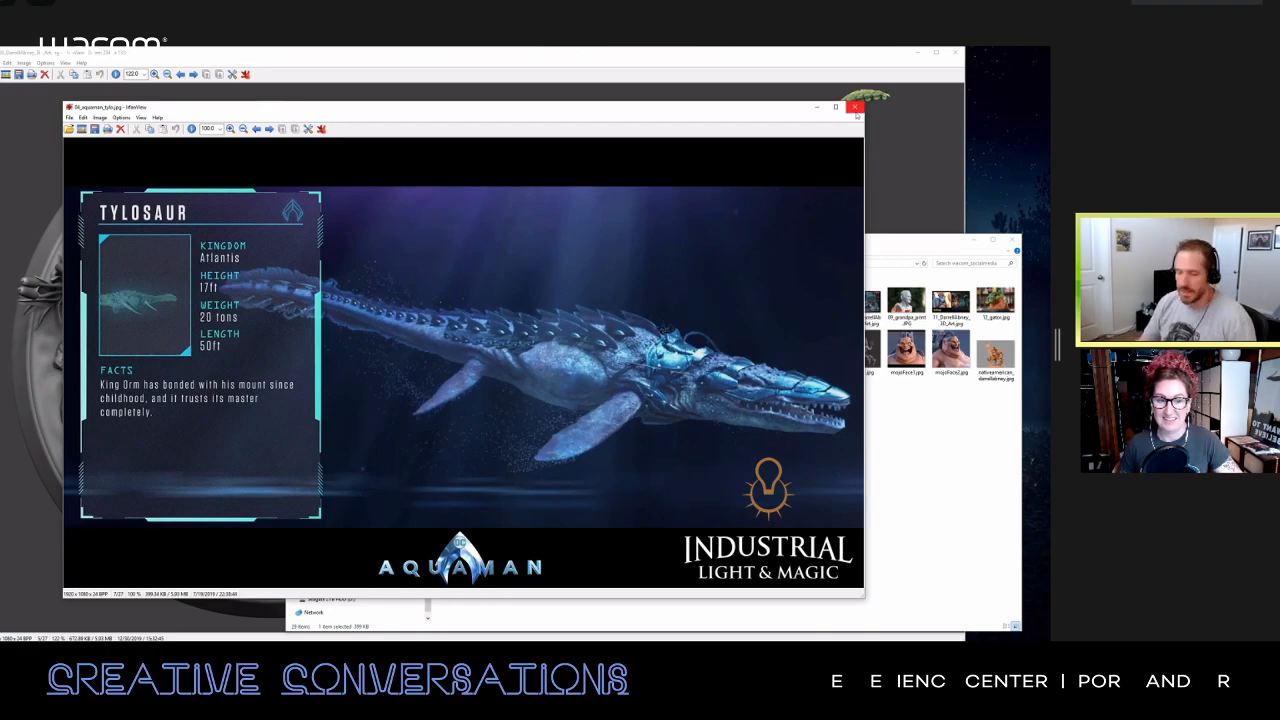
{"action": "left_click", "coordinate": [855, 108]}
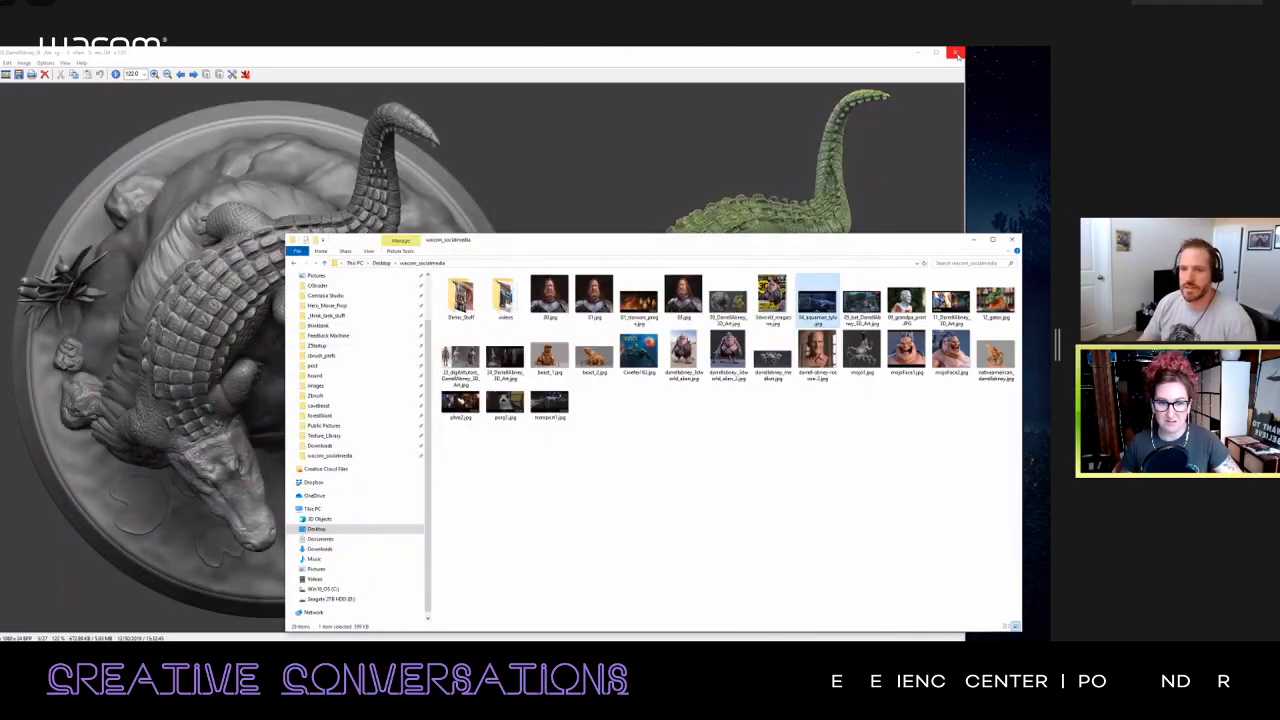
{"action": "left_click", "coordinate": [957, 53]}
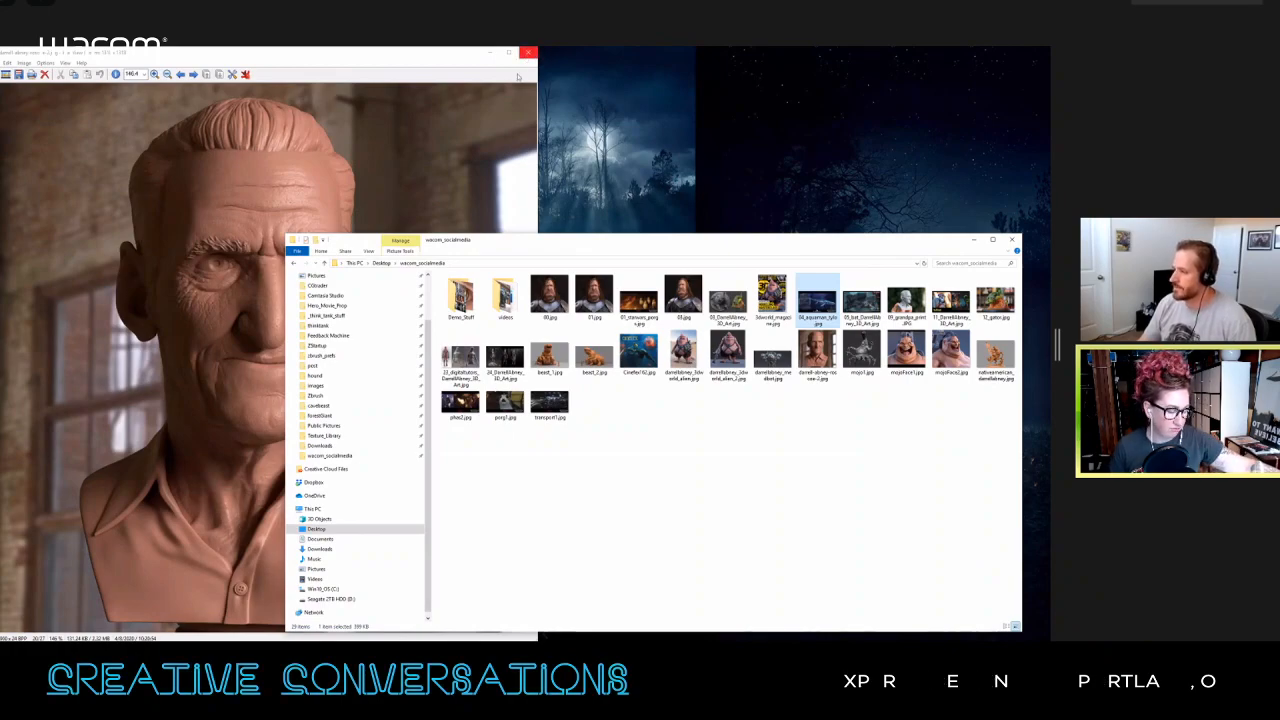
{"action": "left_click", "coordinate": [527, 57]}
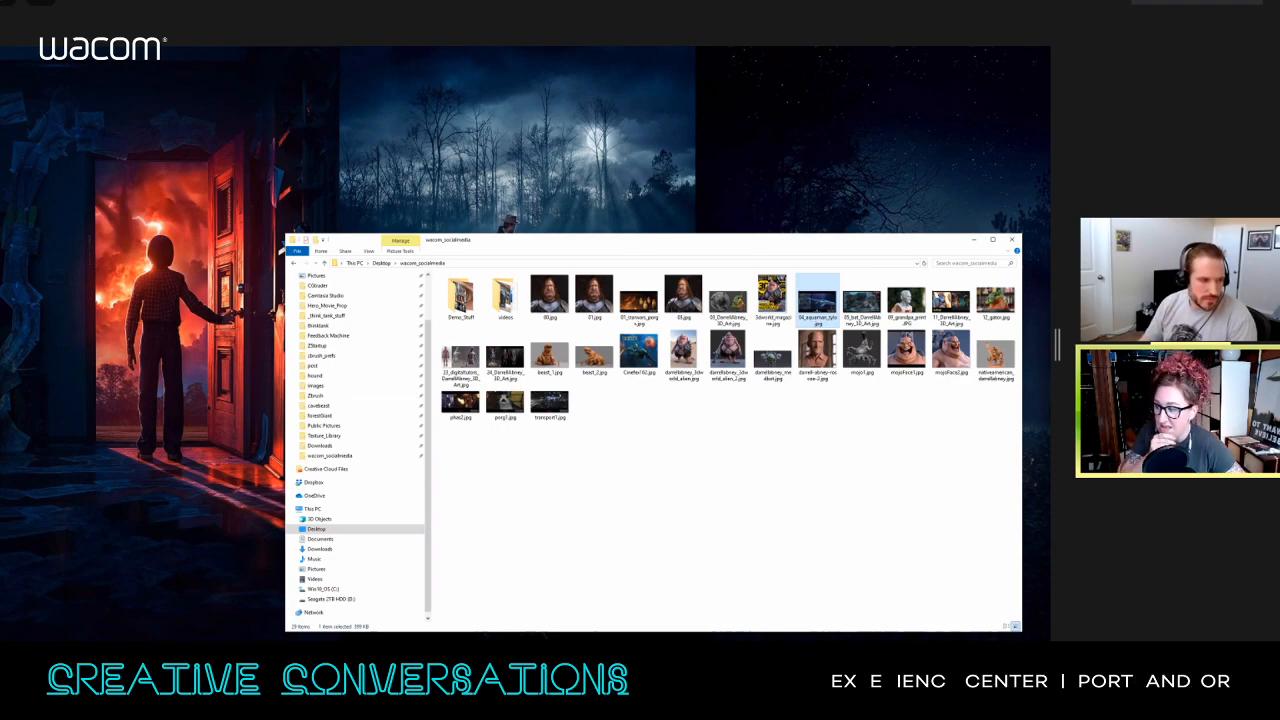
Step: Switch to ZBrush and examine the seated creature sculpt from the side and the front
{"action": "key", "text": "alt+Tab"}
{"action": "left_click_drag", "start_coordinate": [212, 342], "coordinate": [328, 380]}
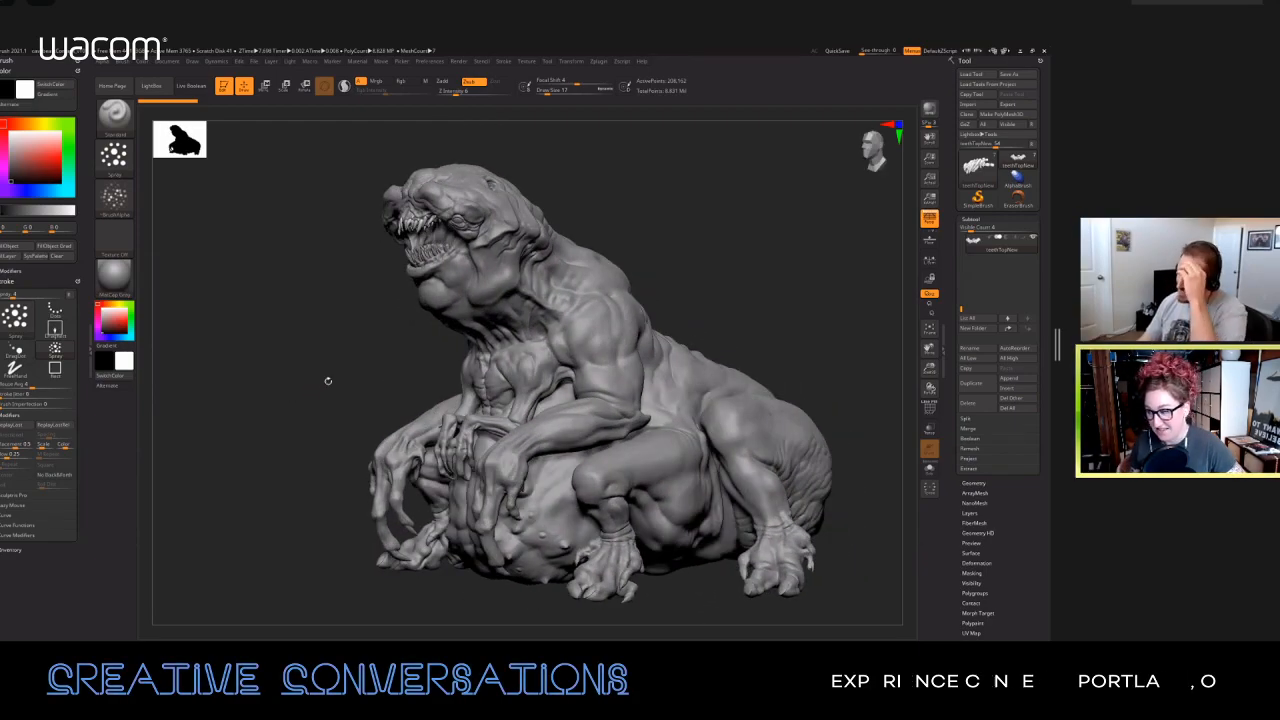
{"action": "left_click_drag", "start_coordinate": [329, 379], "coordinate": [320, 376]}
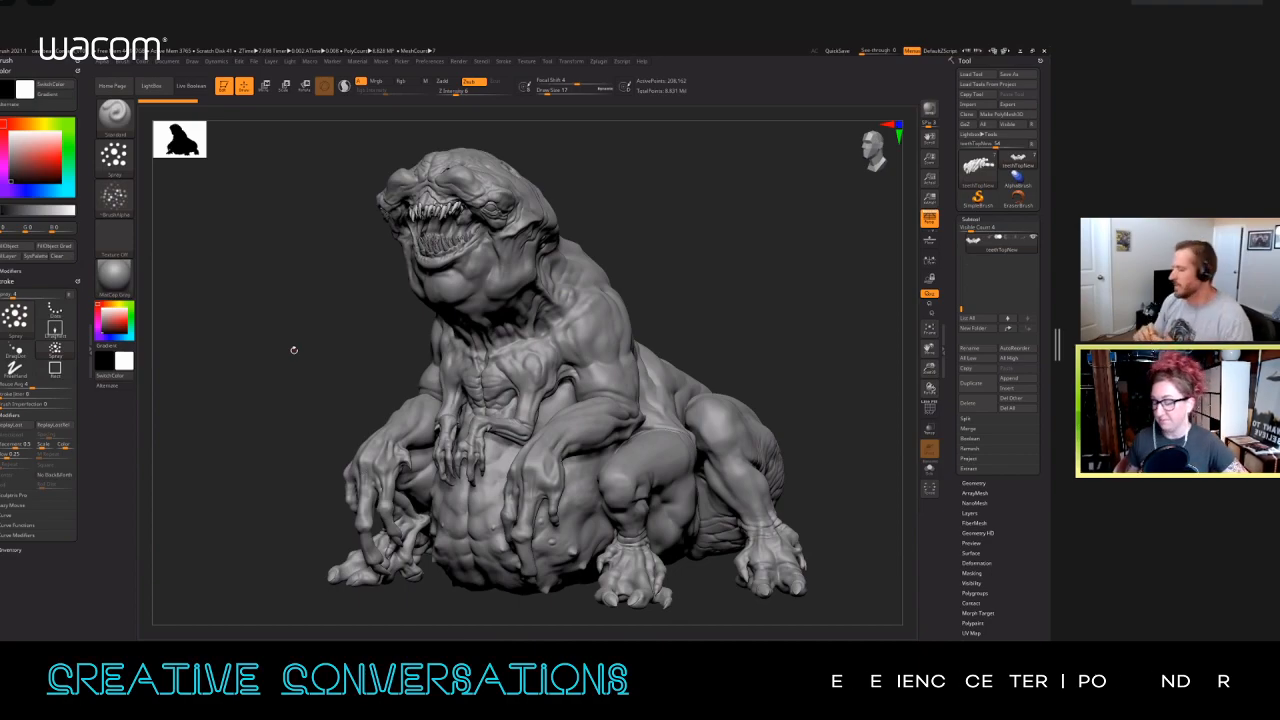
{"action": "left_click_drag", "start_coordinate": [251, 291], "coordinate": [280, 294]}
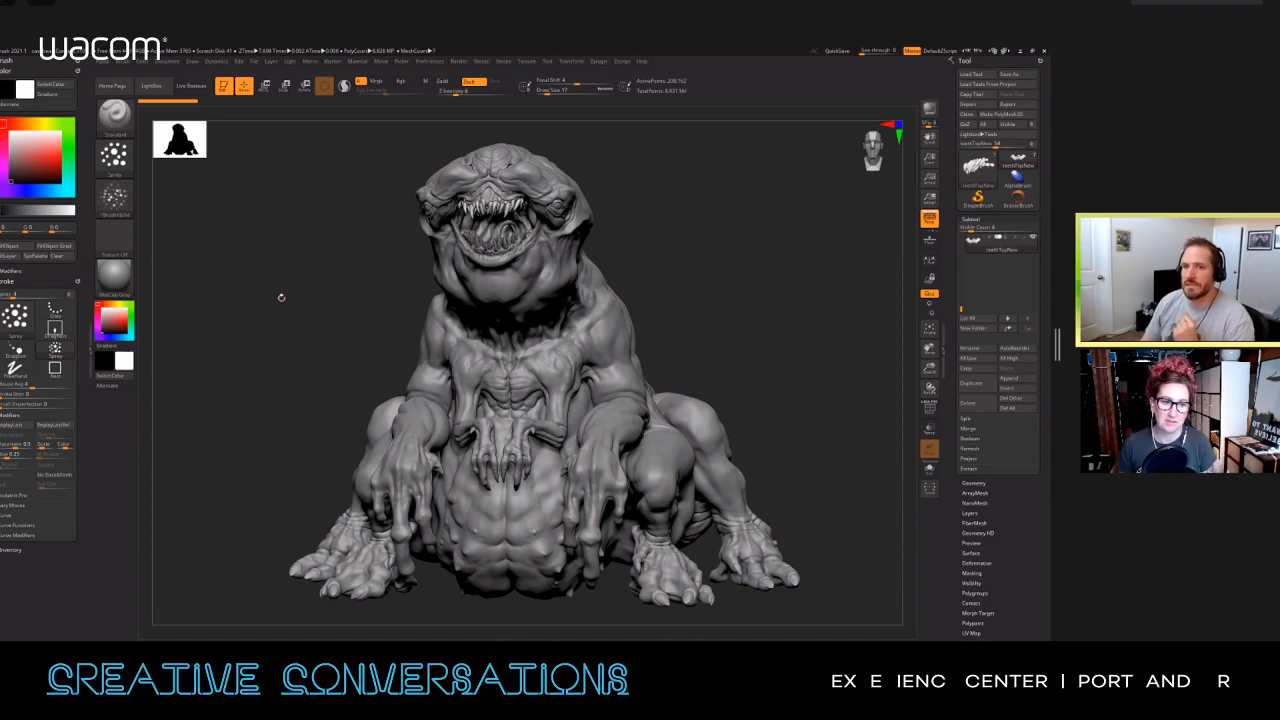
{"action": "left_click_drag", "start_coordinate": [281, 297], "coordinate": [261, 293]}
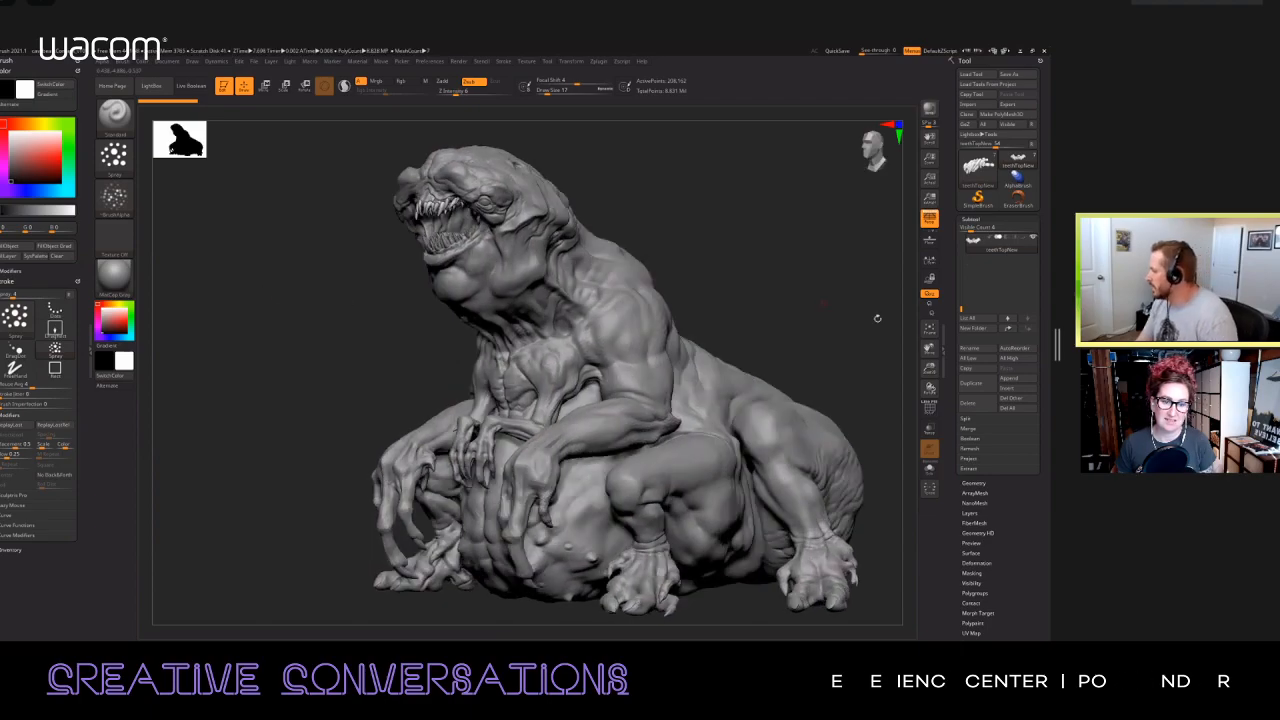
Step: Look through the creature's subtool list up to its first entries and examine the sculpt from front and side angles
{"action": "left_click", "coordinate": [929, 452]}
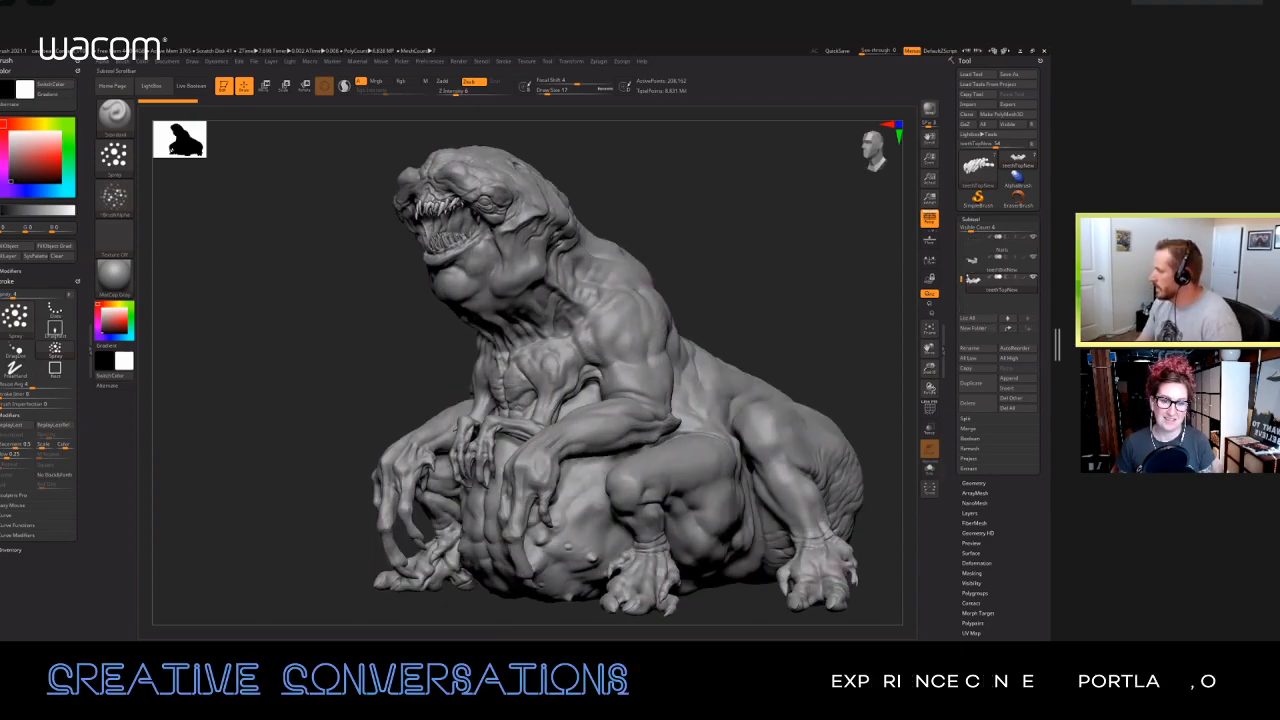
{"action": "left_click_drag", "start_coordinate": [962, 251], "coordinate": [962, 236]}
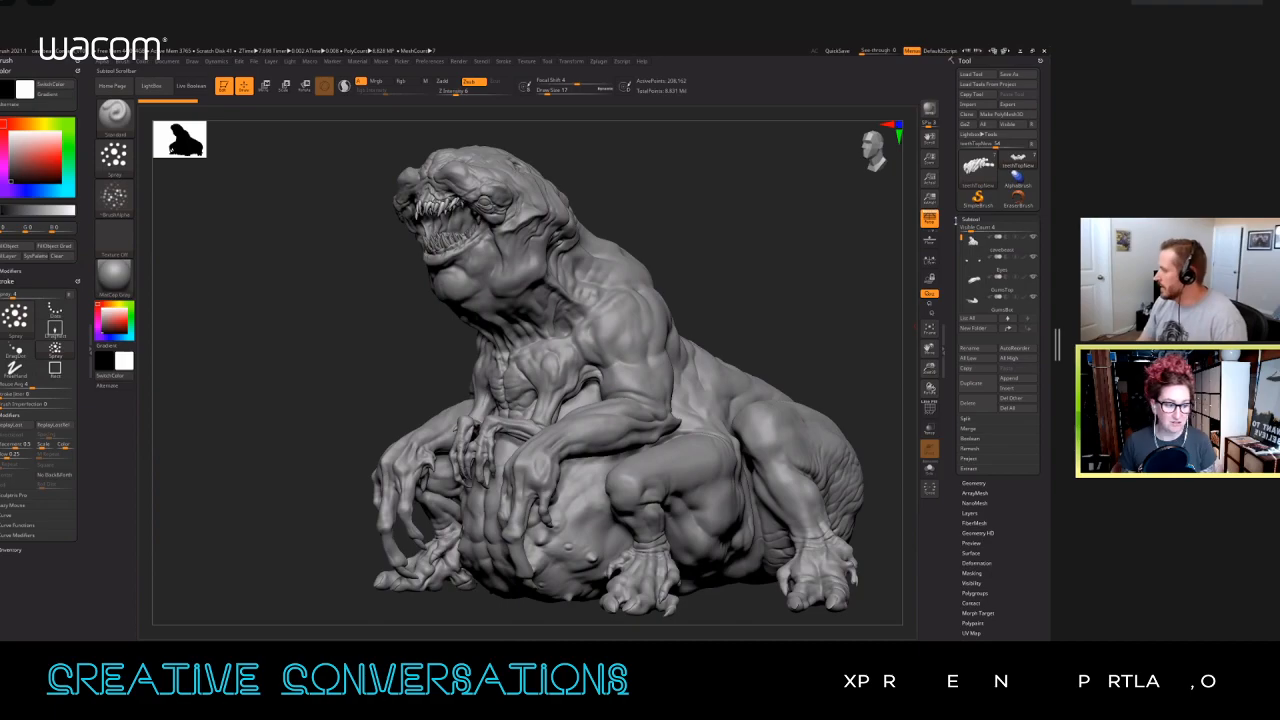
{"action": "left_click_drag", "start_coordinate": [773, 235], "coordinate": [741, 287]}
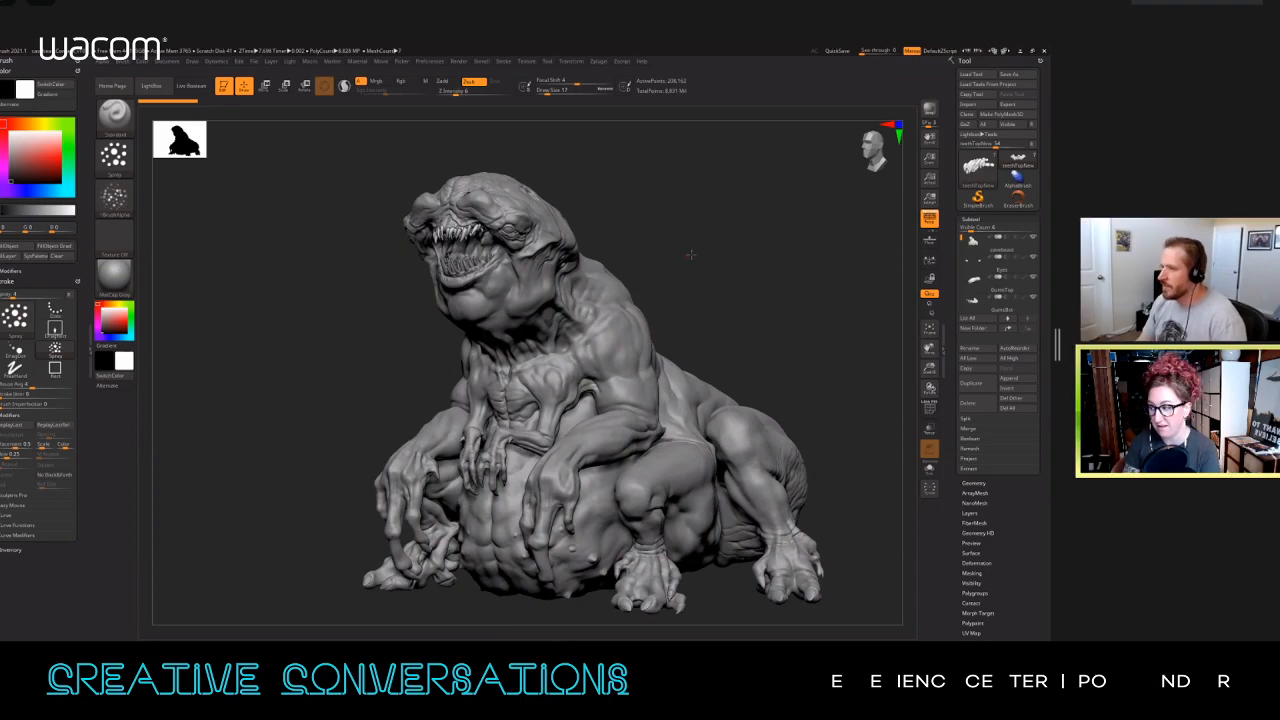
{"action": "left_click_drag", "start_coordinate": [690, 254], "coordinate": [694, 251]}
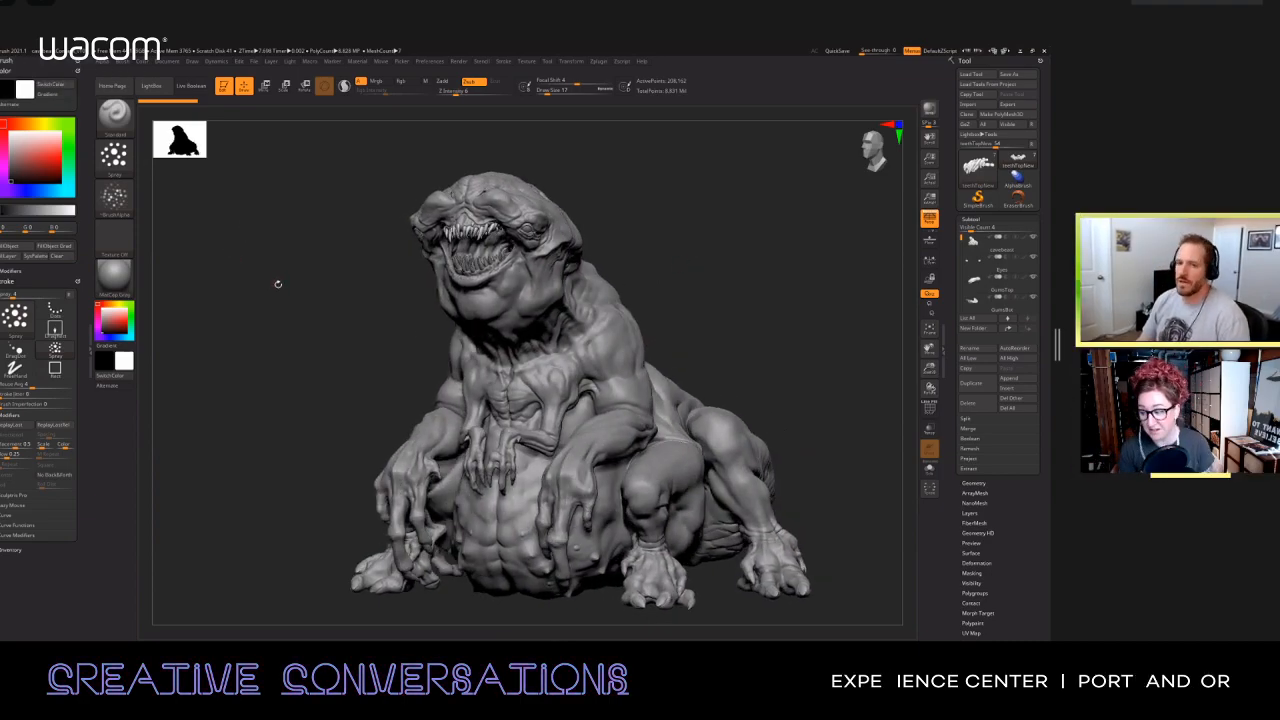
{"action": "left_click_drag", "start_coordinate": [285, 282], "coordinate": [291, 274]}
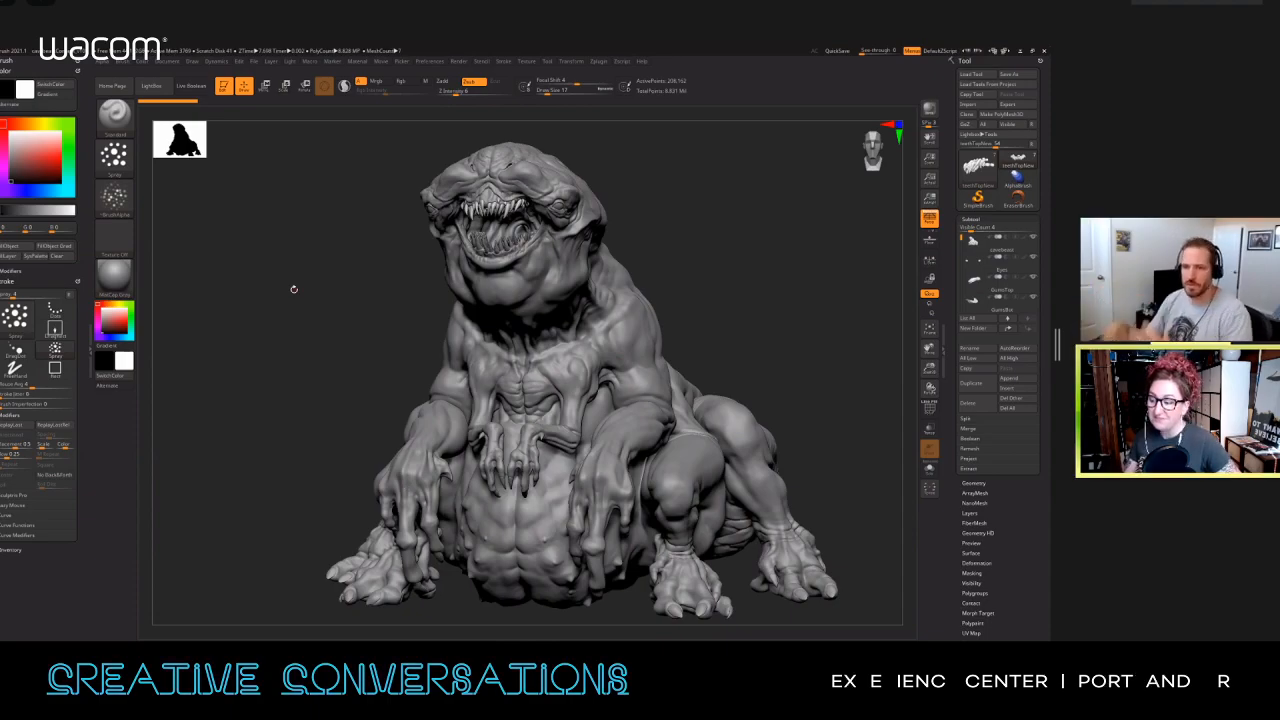
{"action": "mouse_move", "coordinate": [720, 249]}
{"action": "left_mouse_down"}
{"action": "mouse_move", "coordinate": [686, 240]}
{"action": "mouse_move", "coordinate": [670, 253]}
{"action": "left_mouse_up"}
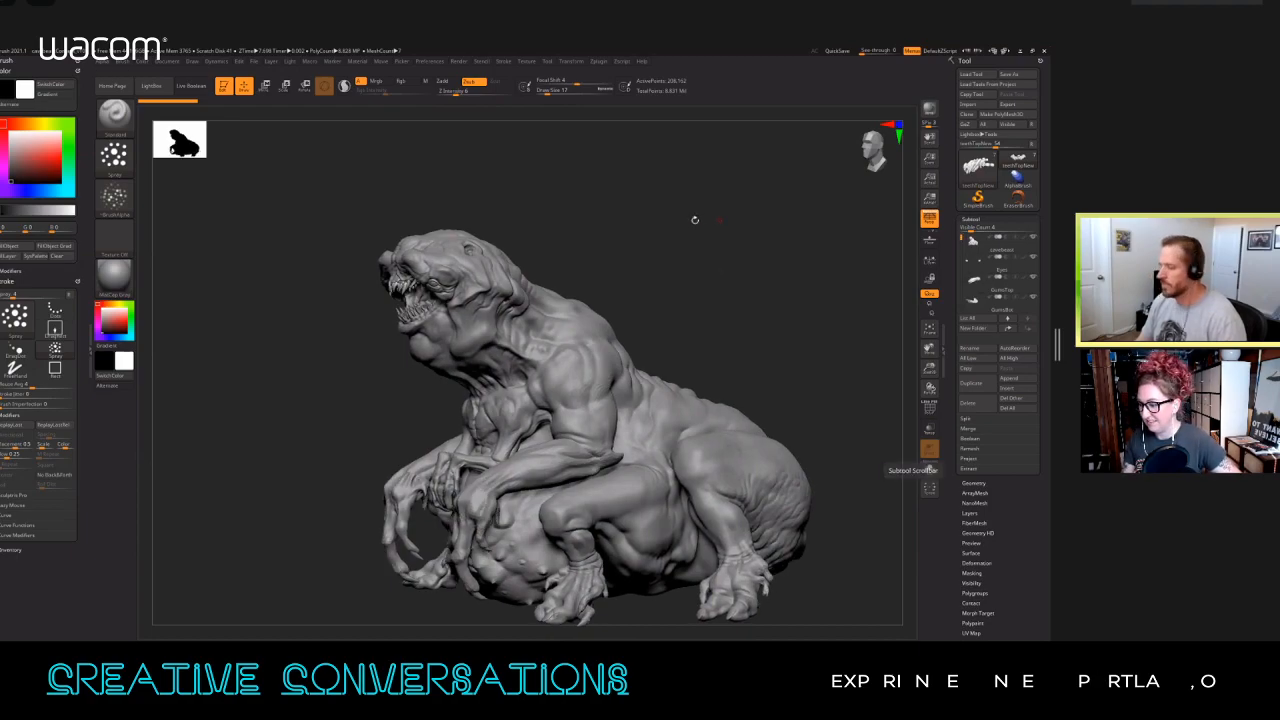
{"action": "mouse_move", "coordinate": [687, 237]}
{"action": "left_mouse_down"}
{"action": "mouse_move", "coordinate": [675, 280]}
{"action": "mouse_move", "coordinate": [671, 266]}
{"action": "mouse_move", "coordinate": [711, 300]}
{"action": "mouse_move", "coordinate": [700, 297]}
{"action": "left_mouse_up"}
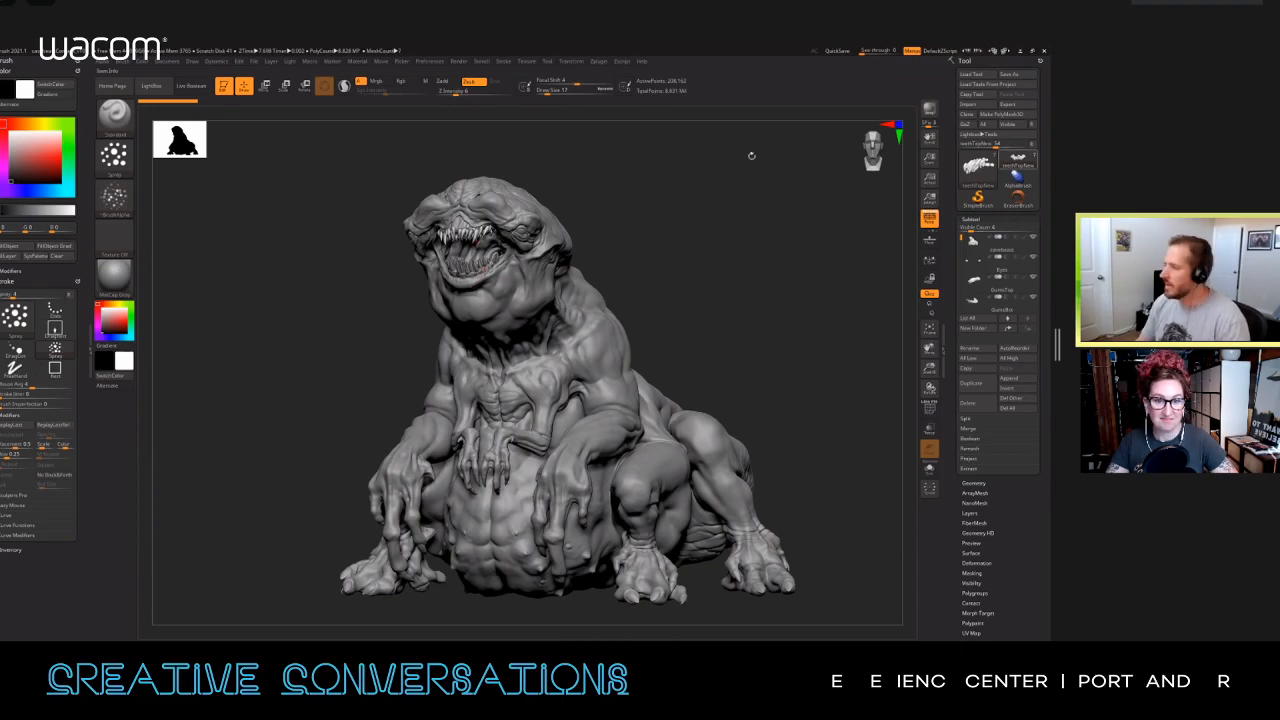
Step: Append the human figures from dudes.obj on the desktop to the creature's subtools using SubTool Master
{"action": "left_click_drag", "start_coordinate": [700, 203], "coordinate": [723, 194]}
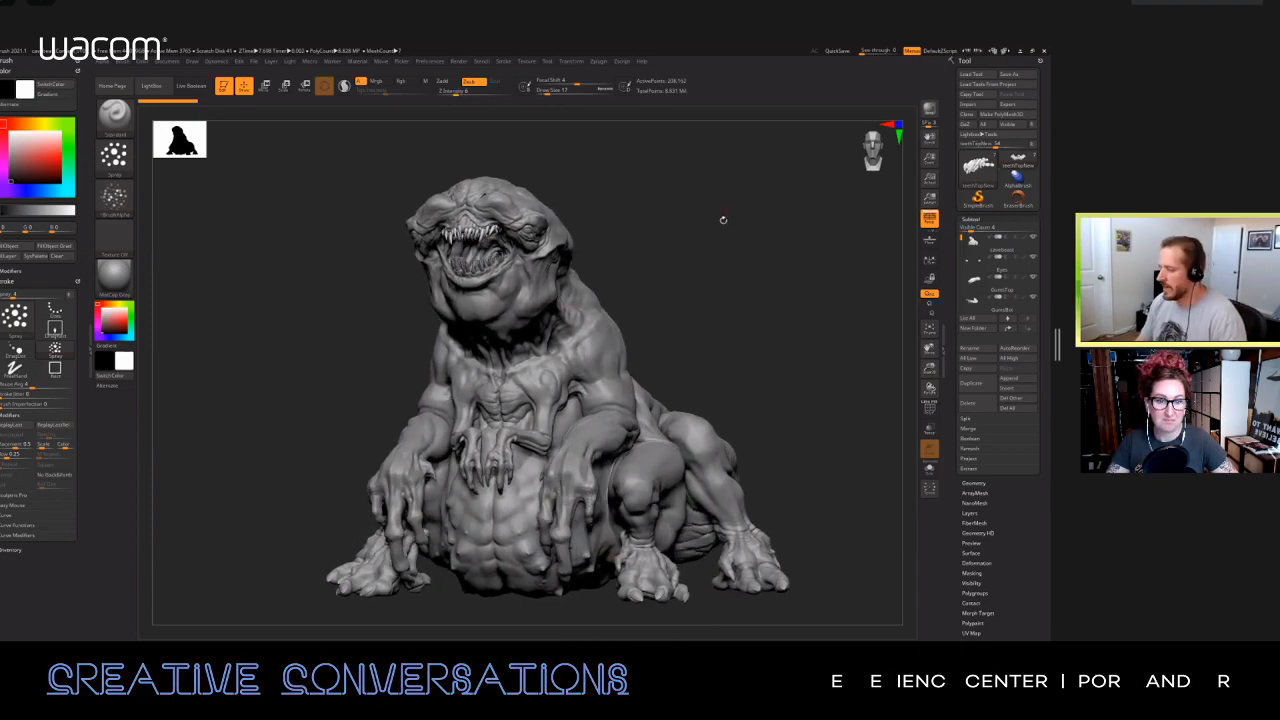
{"action": "left_click", "coordinate": [598, 61]}
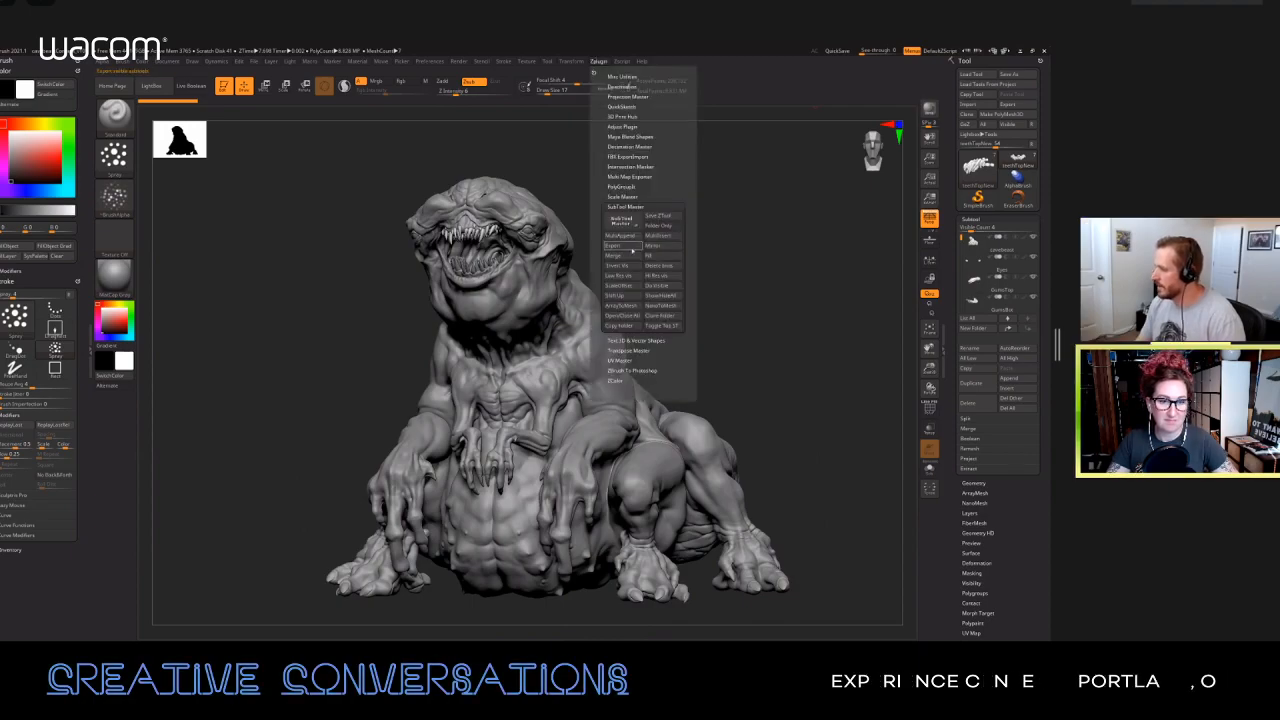
{"action": "left_click", "coordinate": [621, 236]}
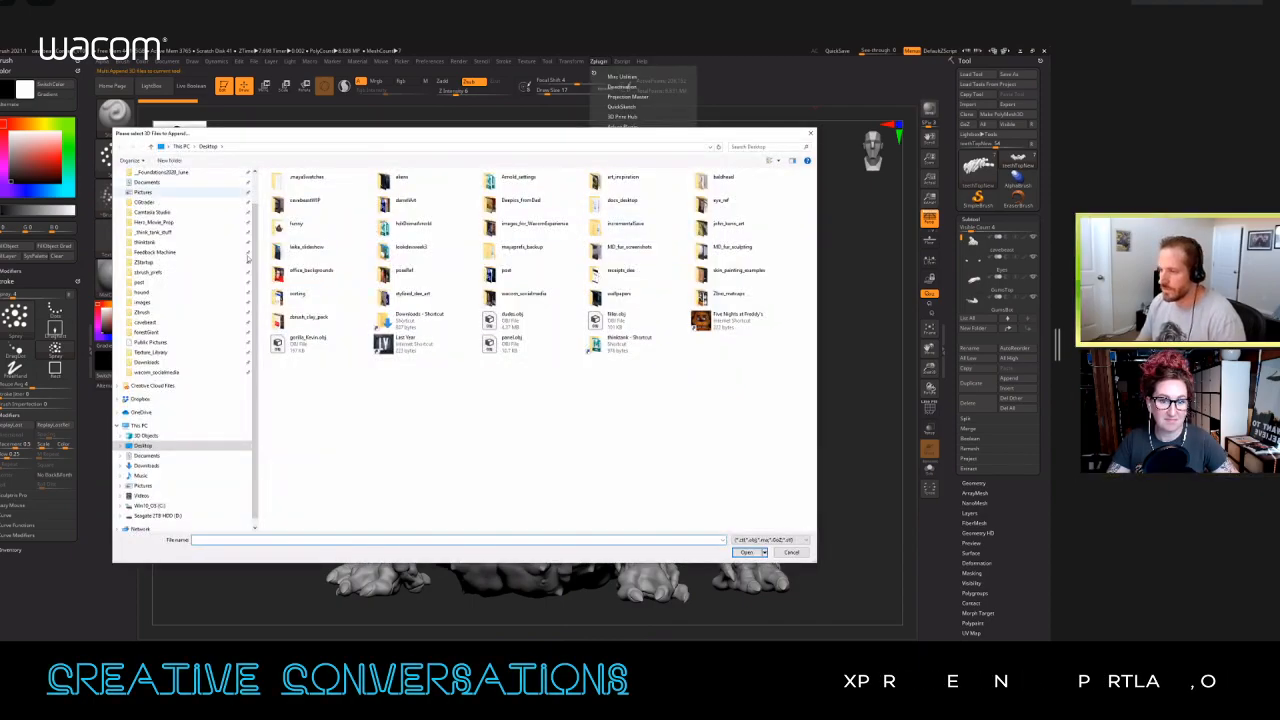
{"action": "left_click", "coordinate": [502, 320]}
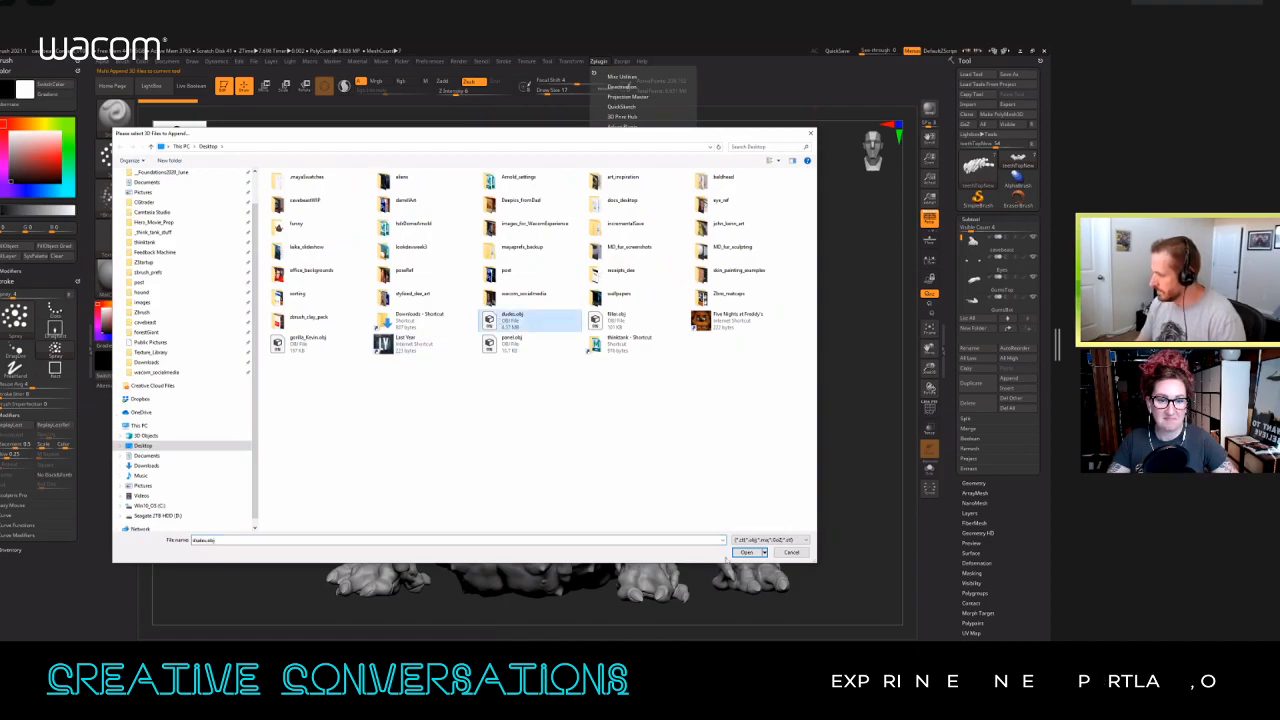
{"action": "left_click", "coordinate": [746, 552]}
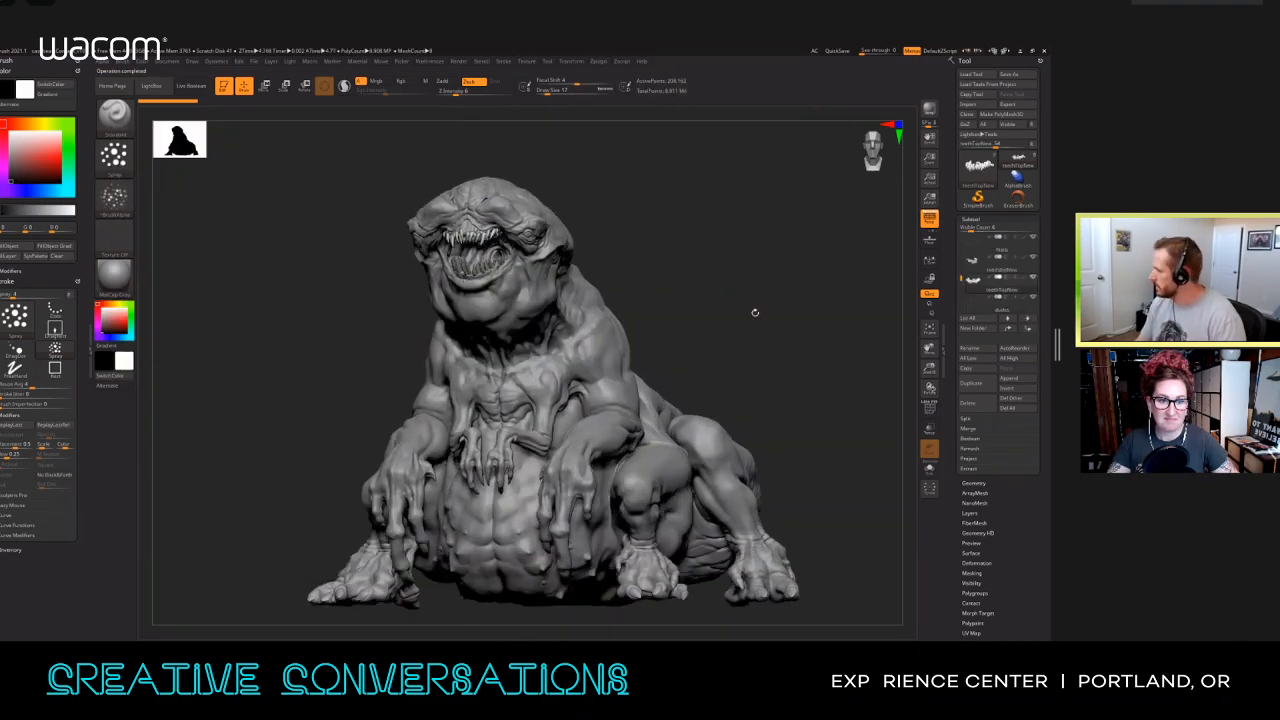
Step: Make the appended human figures the active subtool and prepare to move them from a front view of the creature
{"action": "right_click_drag", "start_coordinate": [748, 305], "coordinate": [672, 168], "text": "ctrl"}
{"action": "left_click_drag", "start_coordinate": [670, 367], "coordinate": [851, 343]}
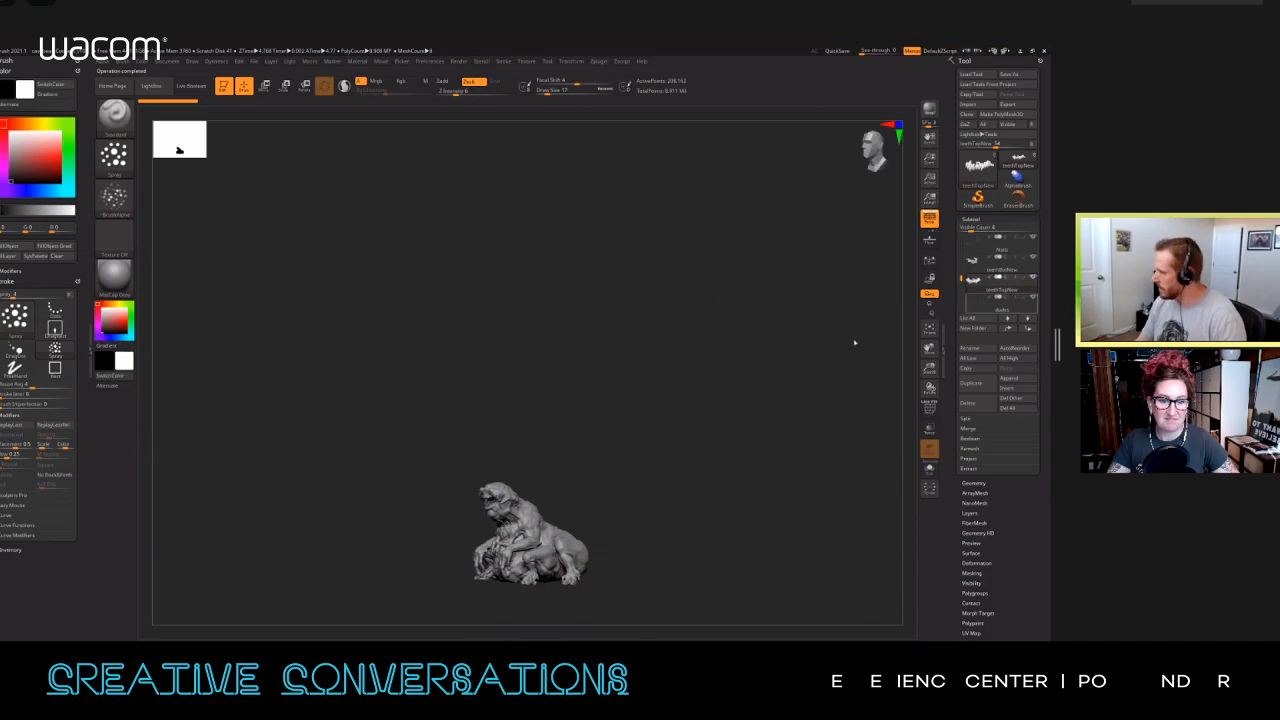
{"action": "left_click", "coordinate": [1001, 248]}
{"action": "key", "text": "w"}
{"action": "left_click_drag", "start_coordinate": [715, 440], "coordinate": [720, 471]}
{"action": "right_click_drag", "start_coordinate": [720, 471], "coordinate": [672, 372], "text": "ctrl"}
{"action": "right_click_drag", "start_coordinate": [672, 372], "coordinate": [650, 240], "text": "alt"}
{"action": "left_click_drag", "start_coordinate": [500, 404], "coordinate": [349, 441]}
{"action": "left_click_drag", "start_coordinate": [501, 356], "coordinate": [501, 351]}
{"action": "left_click_drag", "start_coordinate": [638, 330], "coordinate": [654, 326], "text": "shift"}
{"action": "right_click_drag", "start_coordinate": [654, 326], "coordinate": [666, 556], "text": "ctrl"}
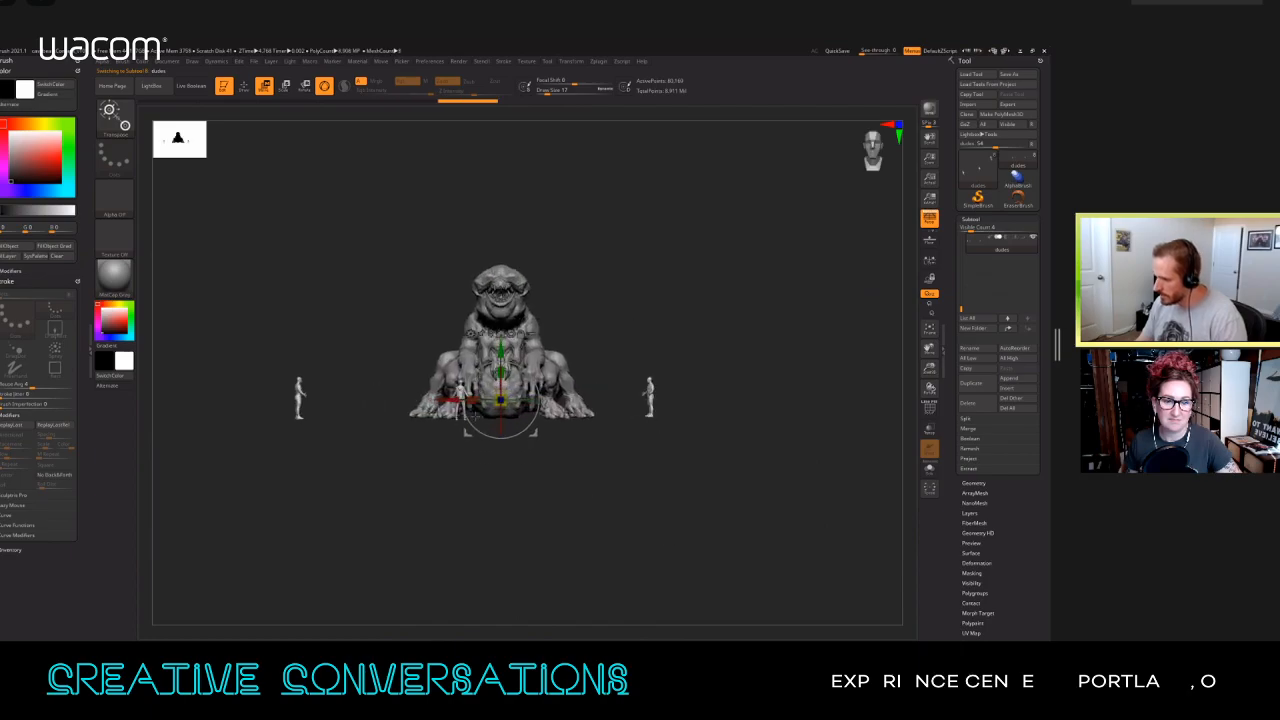
Step: Shift the human figures sideways, lower them to the creature's ground level, and adjust their distance from its front
{"action": "left_click_drag", "start_coordinate": [452, 400], "coordinate": [507, 404]}
{"action": "left_click_drag", "start_coordinate": [654, 337], "coordinate": [602, 323]}
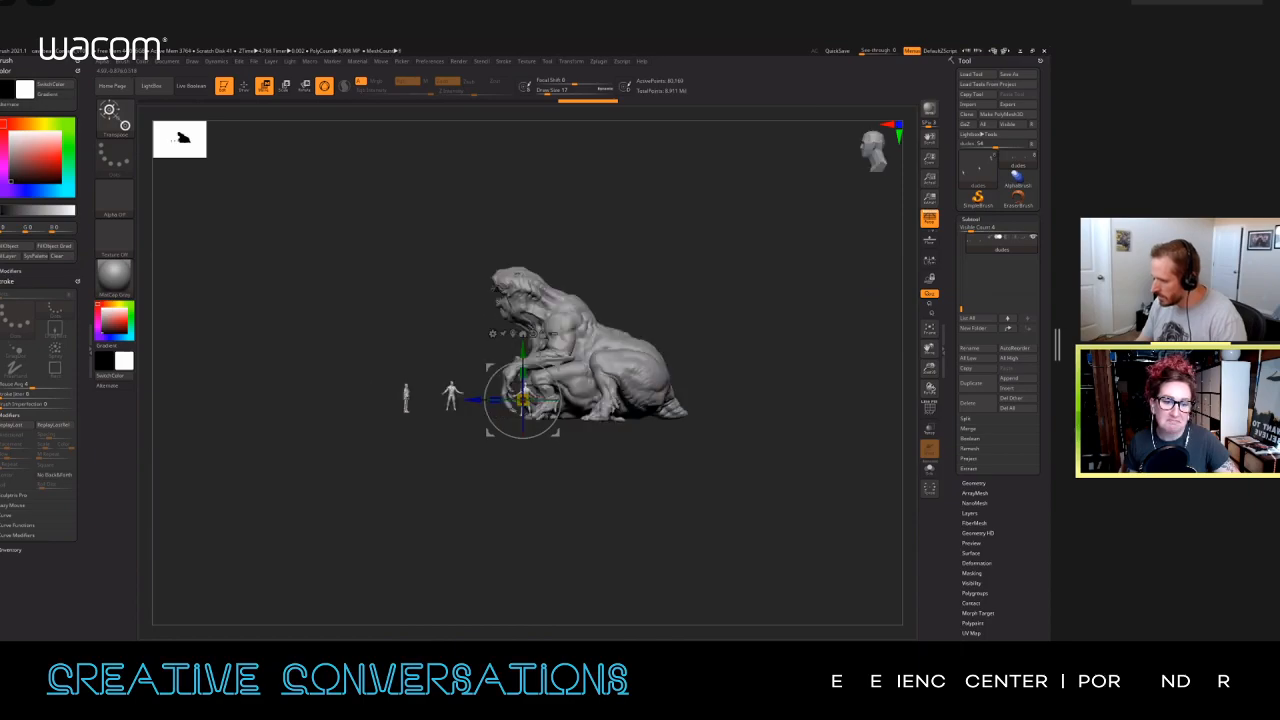
{"action": "left_click_drag", "start_coordinate": [522, 351], "coordinate": [522, 354]}
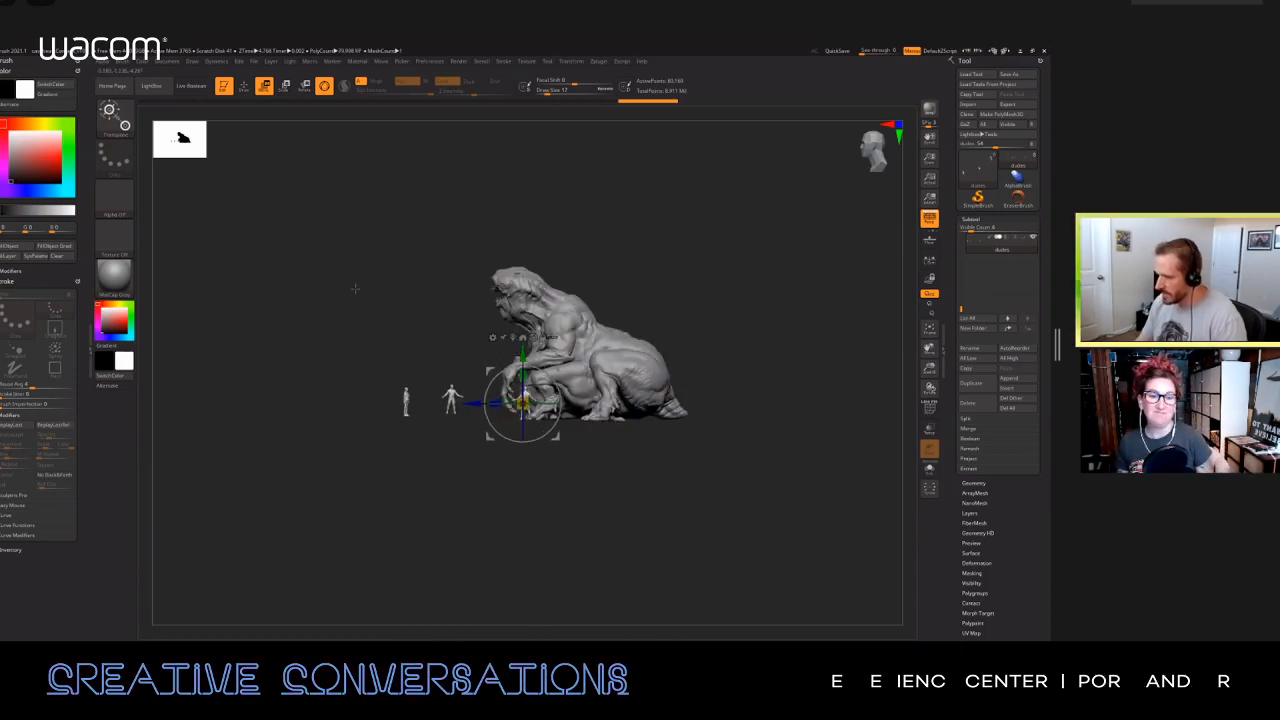
{"action": "key", "text": "q"}
{"action": "right_click_drag", "start_coordinate": [377, 309], "coordinate": [369, 325], "text": "ctrl"}
{"action": "key", "text": "w"}
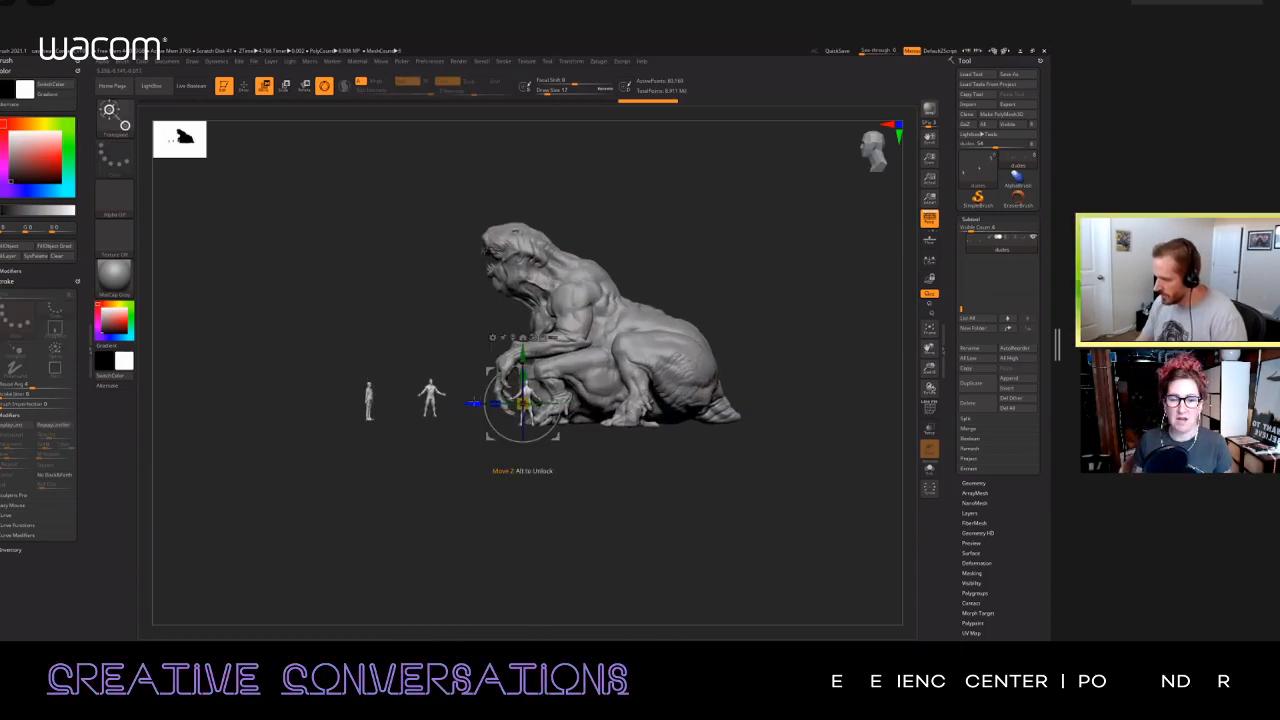
{"action": "left_click_drag", "start_coordinate": [472, 403], "coordinate": [491, 403]}
Step: Compare the creature's scale with the human figures from several angles, and make the creature body the active subtool
{"action": "key", "text": "q"}
{"action": "left_click_drag", "start_coordinate": [397, 280], "coordinate": [413, 277]}
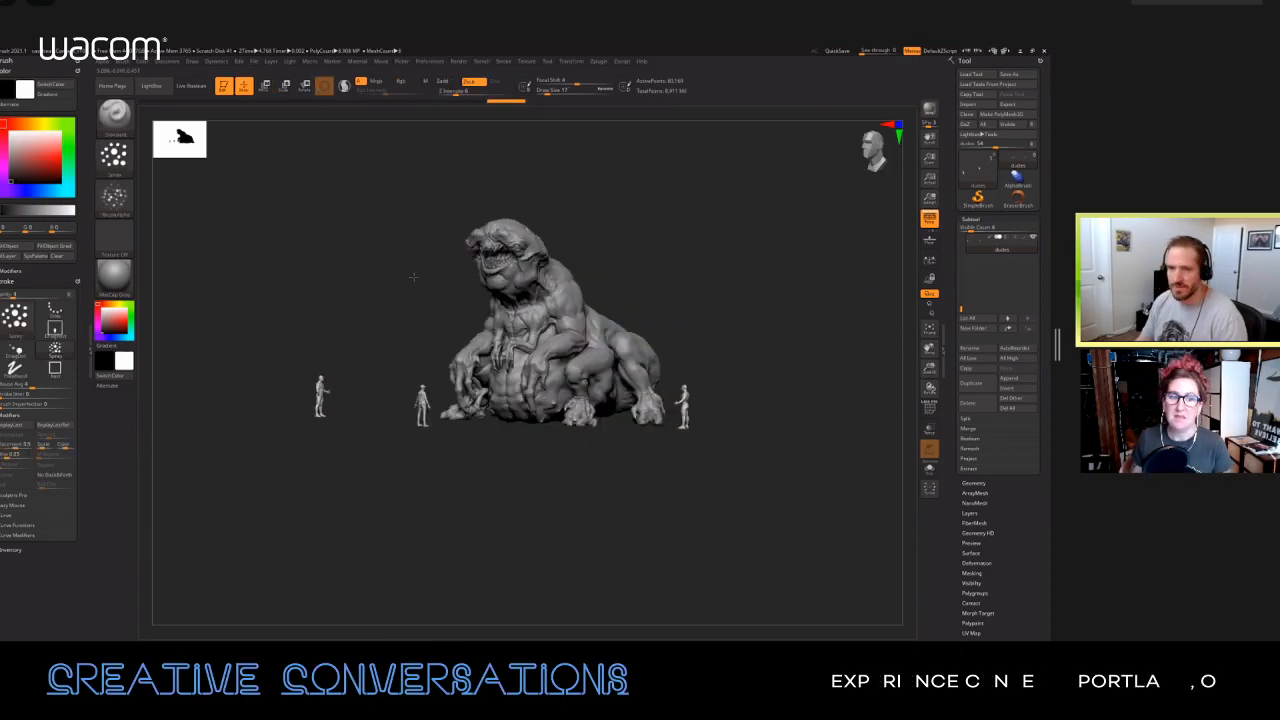
{"action": "right_click_drag", "start_coordinate": [707, 251], "coordinate": [736, 287], "text": "ctrl"}
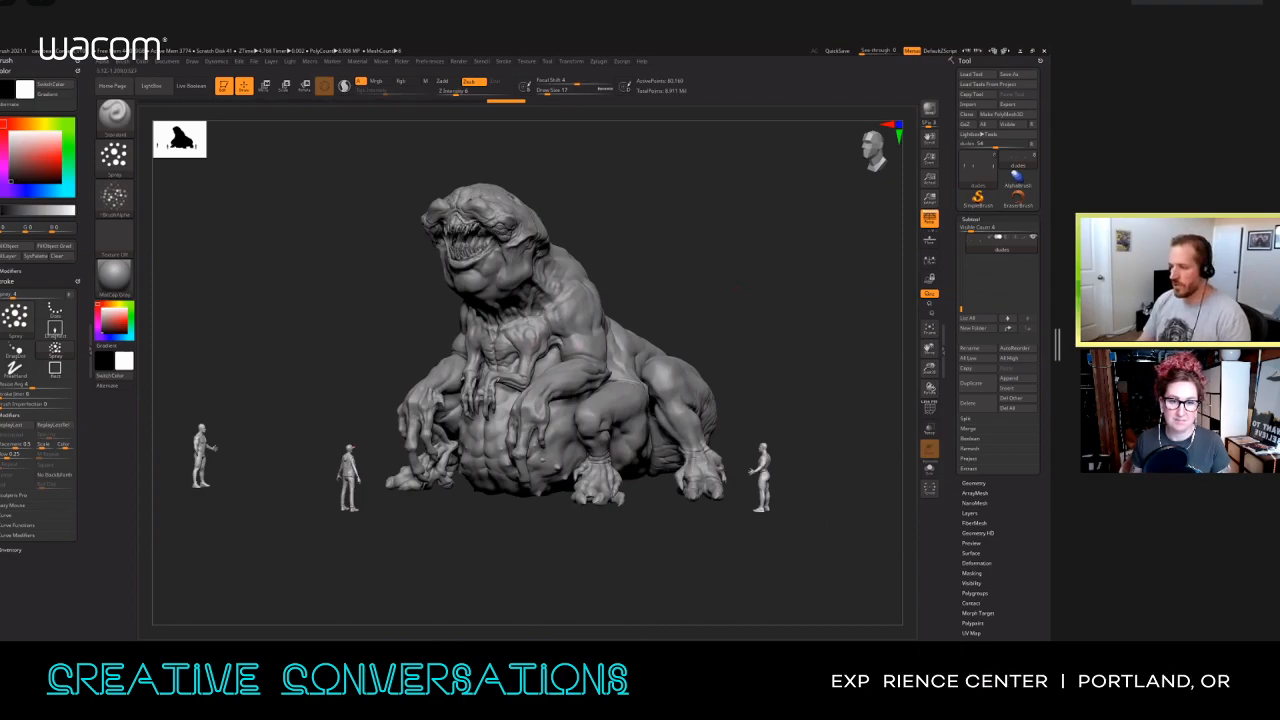
{"action": "right_click_drag", "start_coordinate": [654, 289], "coordinate": [587, 301]}
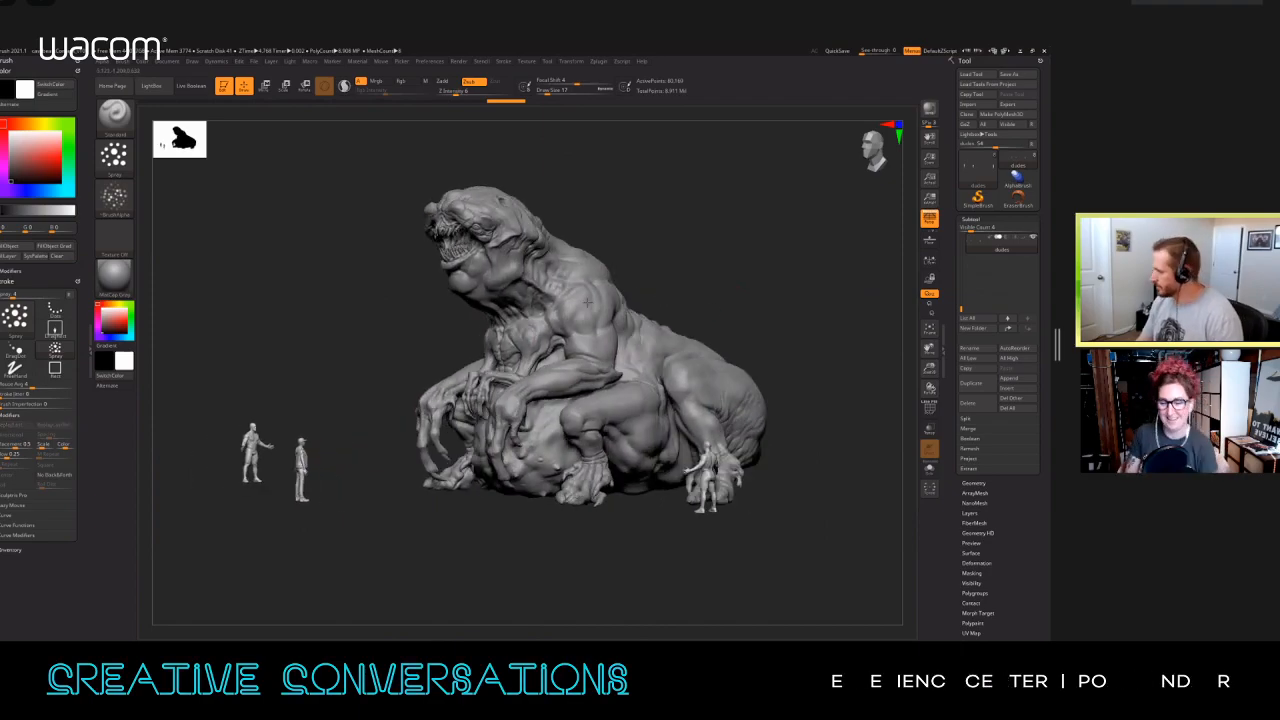
{"action": "left_click", "coordinate": [584, 295], "text": "alt"}
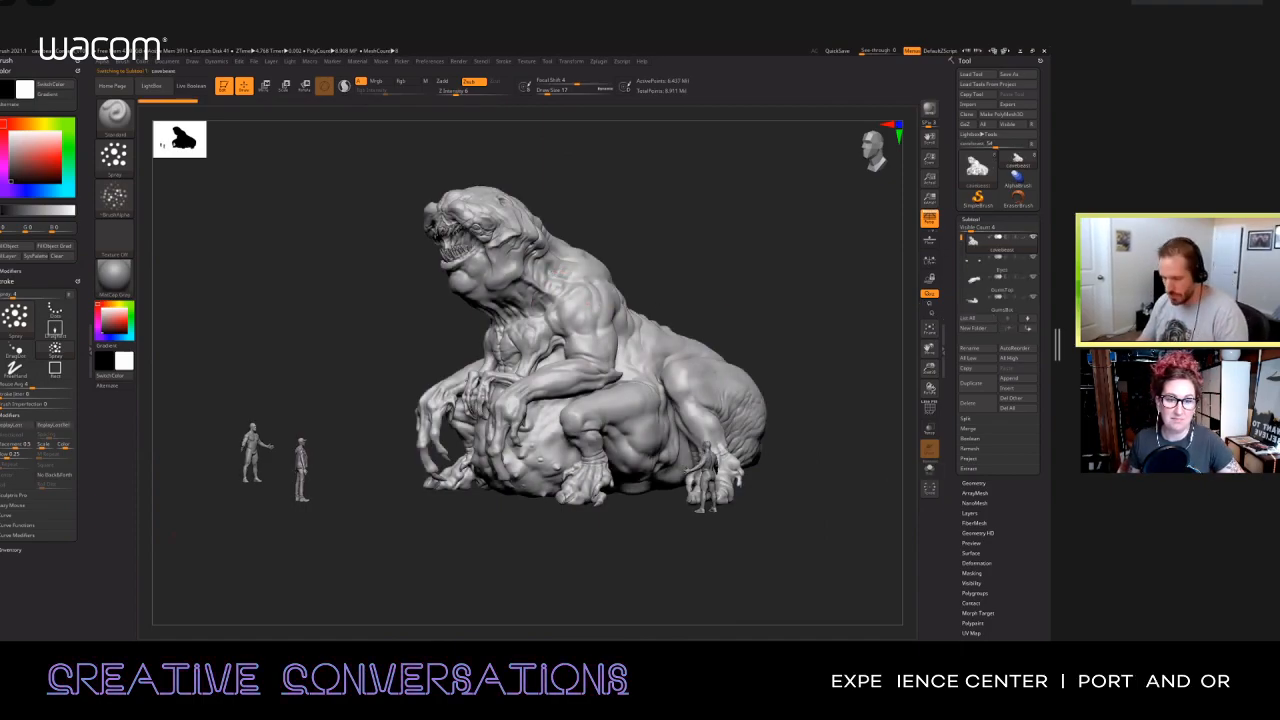
Step: Open 01.jpg from the cavebeast renders folder in File Explorer, and place its image window centrally for presentation
{"action": "key", "text": "super+e"}
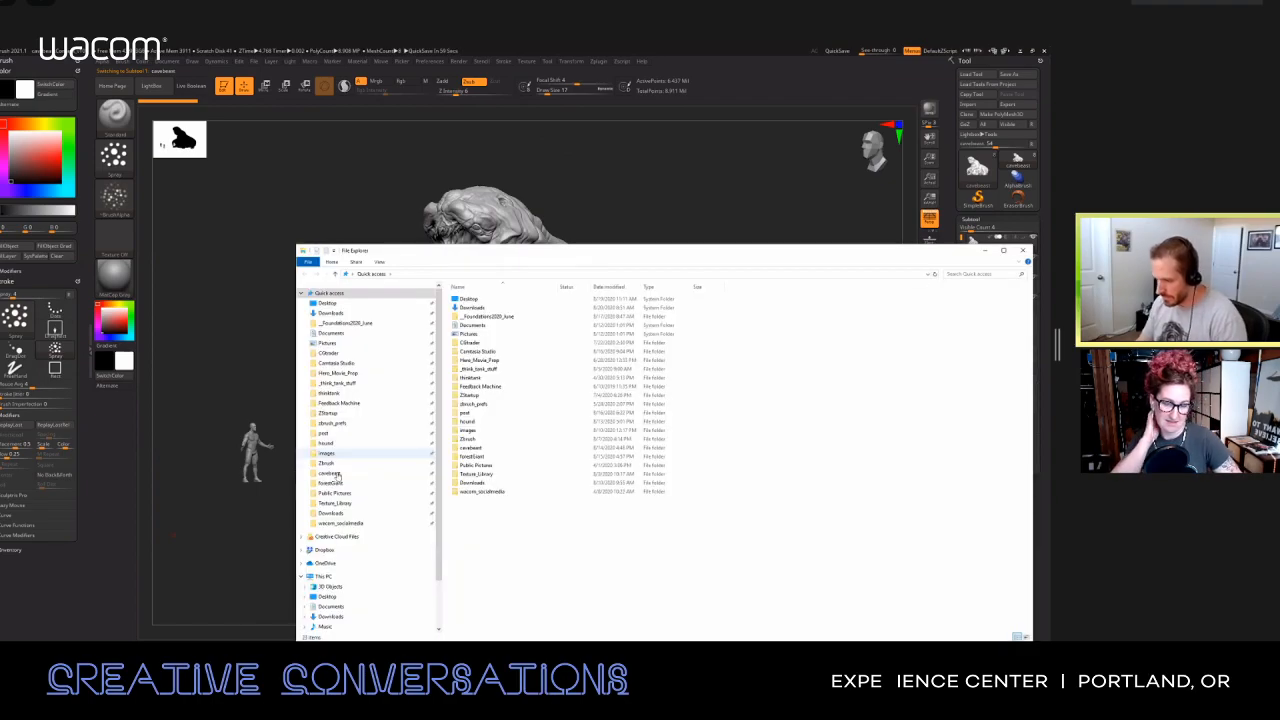
{"action": "left_click", "coordinate": [330, 473]}
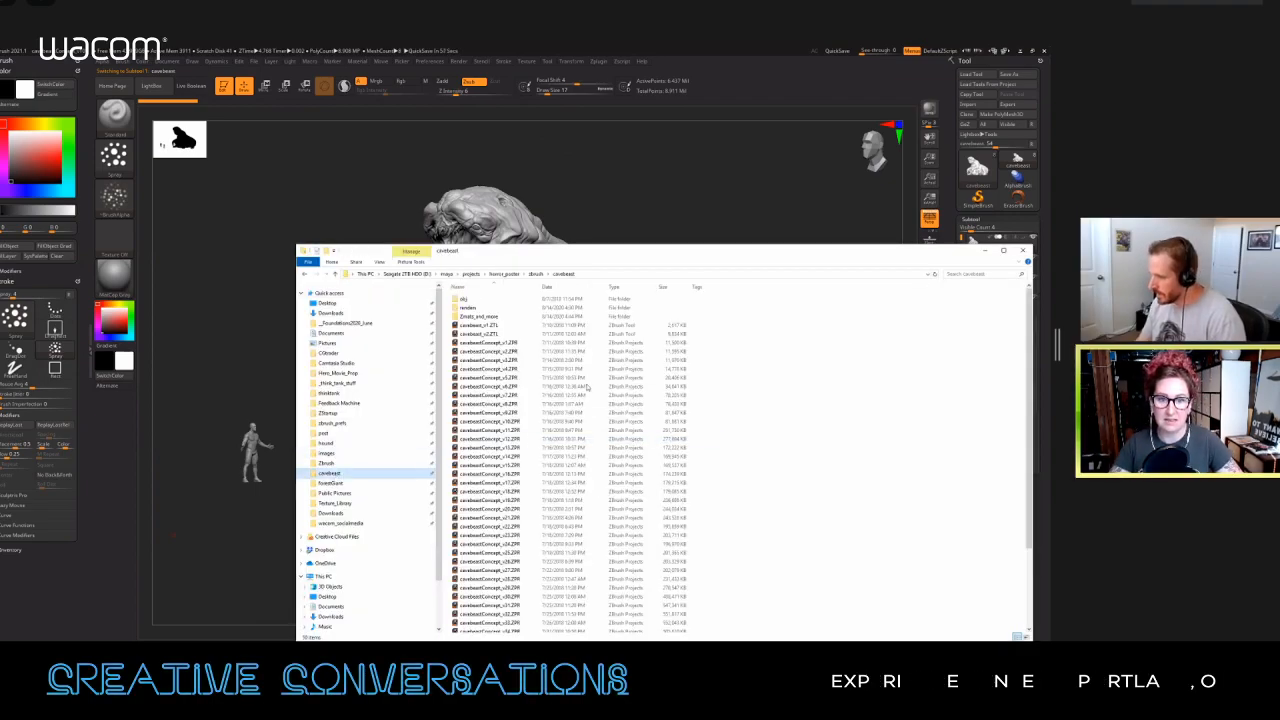
{"action": "left_click", "coordinate": [480, 308]}
{"action": "double_click", "coordinate": [482, 308]}
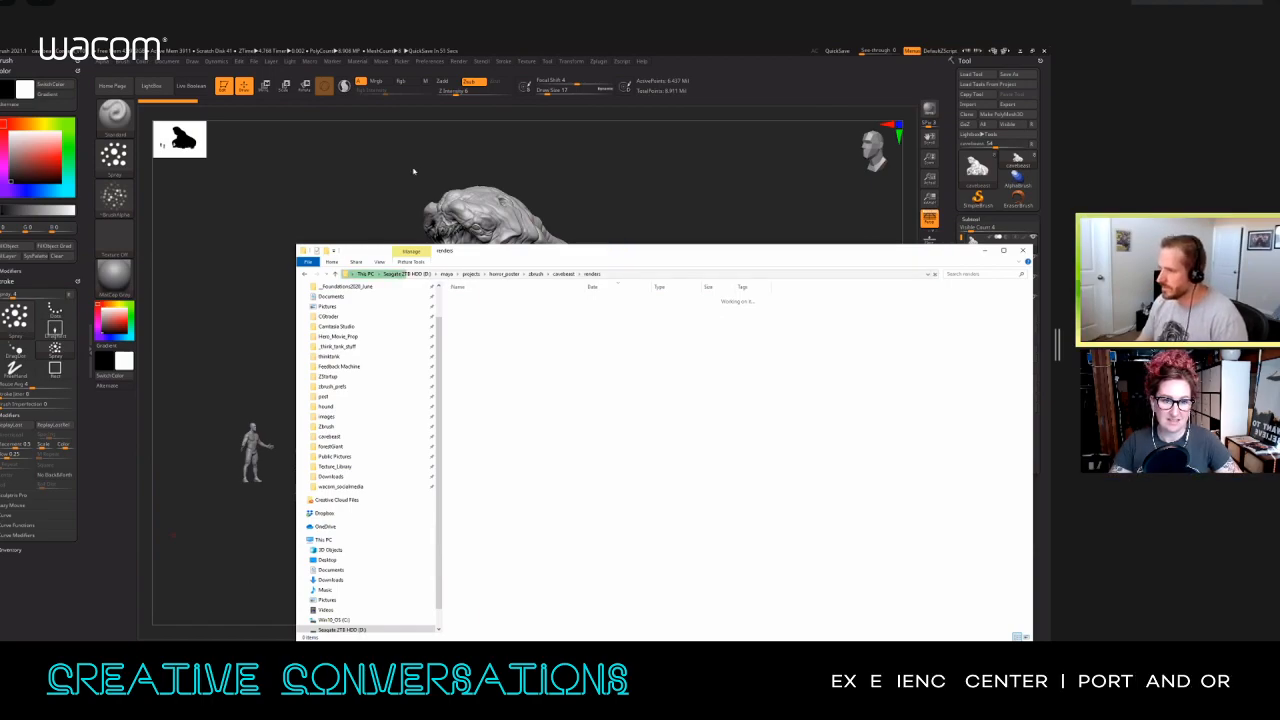
{"action": "left_click_drag", "start_coordinate": [569, 250], "coordinate": [414, 150]}
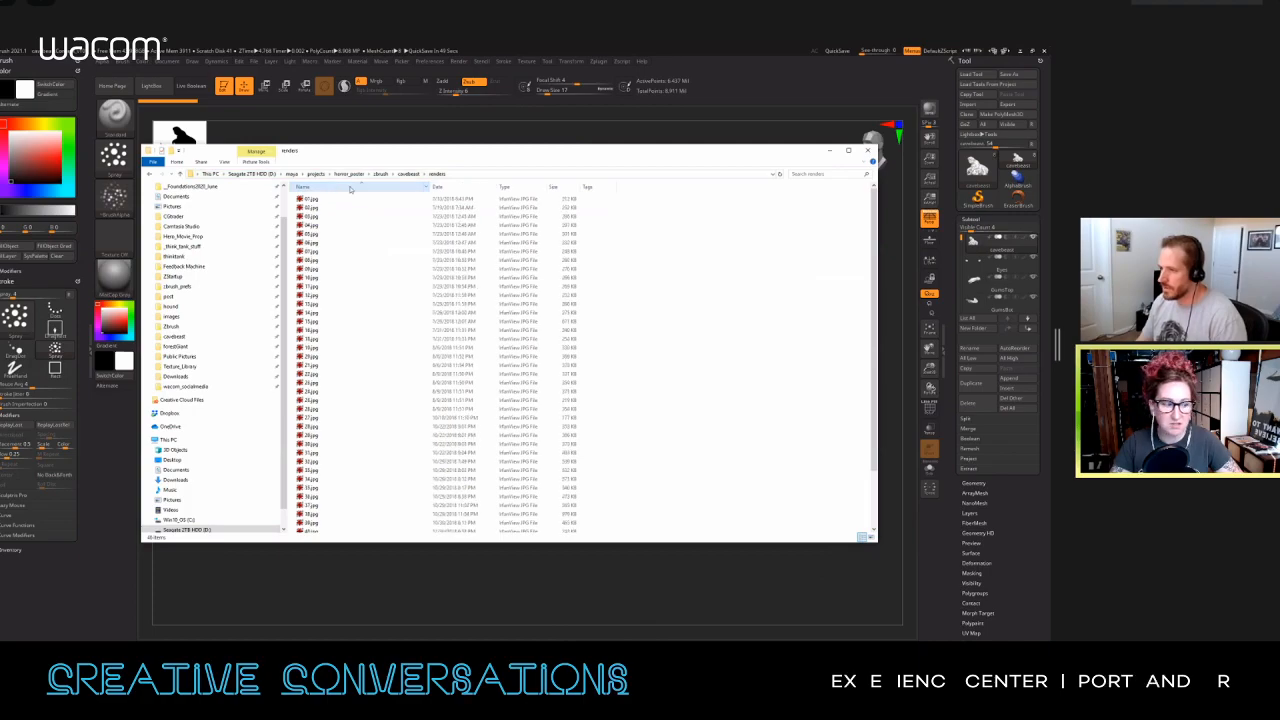
{"action": "double_click", "coordinate": [310, 203]}
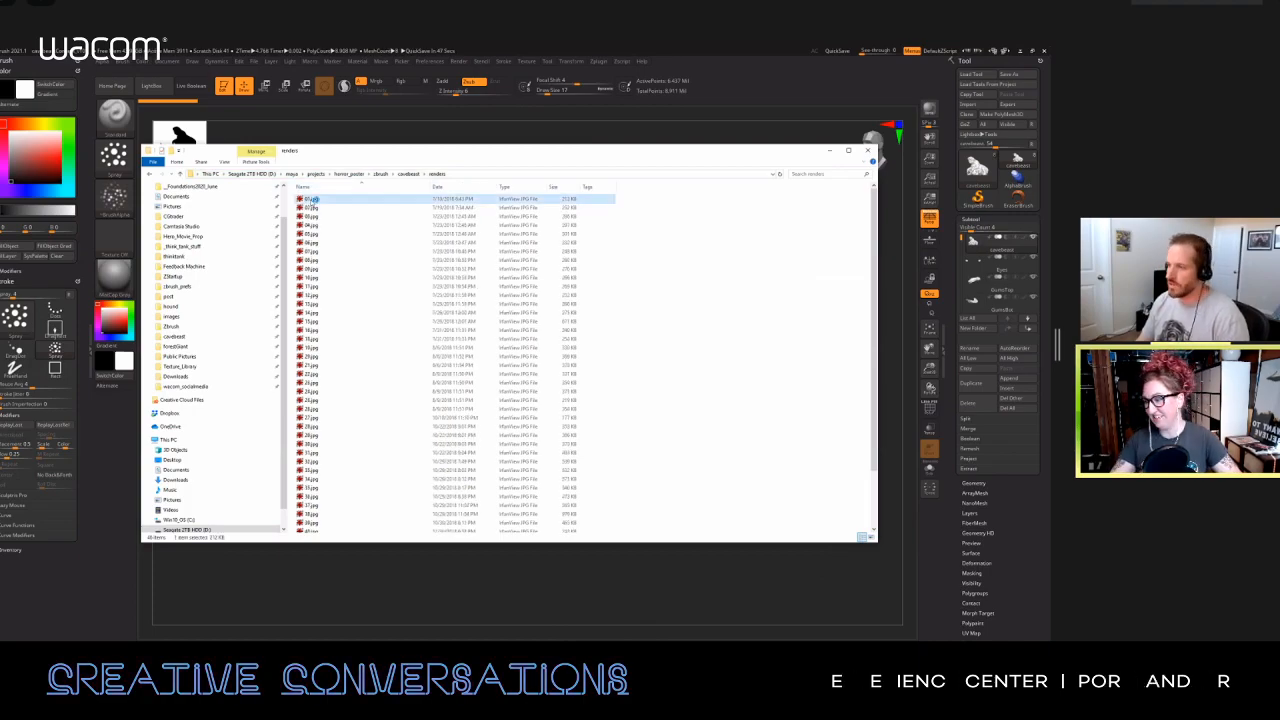
{"action": "left_click_drag", "start_coordinate": [336, 55], "coordinate": [534, 139]}
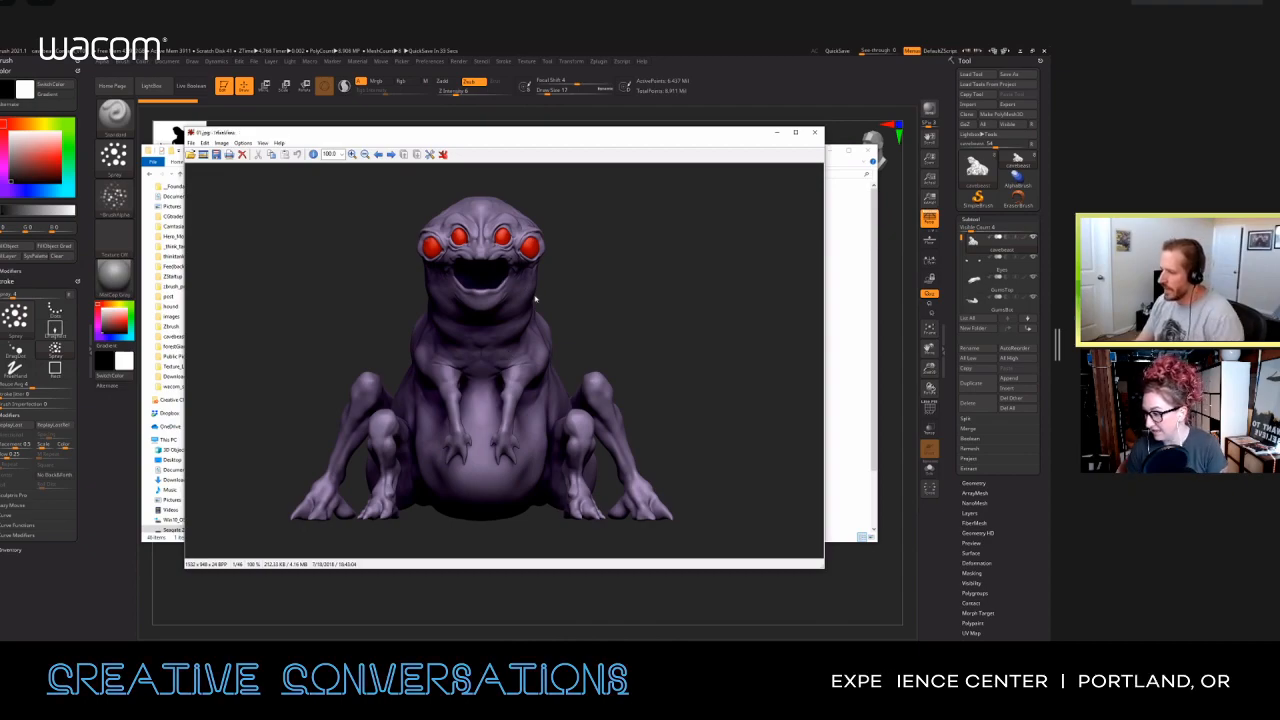
Step: View the early creature concept renders following 01.jpg in sequence, covering front, three-quarter and side views
{"action": "key", "text": "Right"}
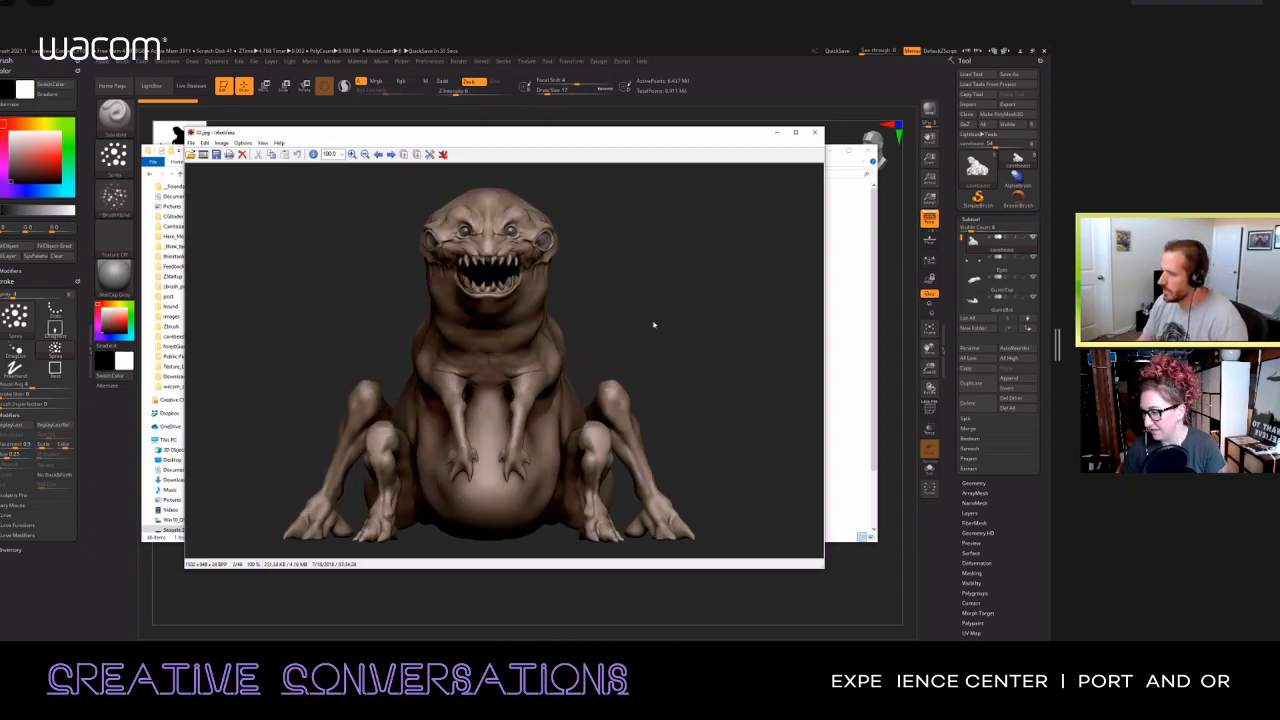
{"action": "key", "text": "Right"}
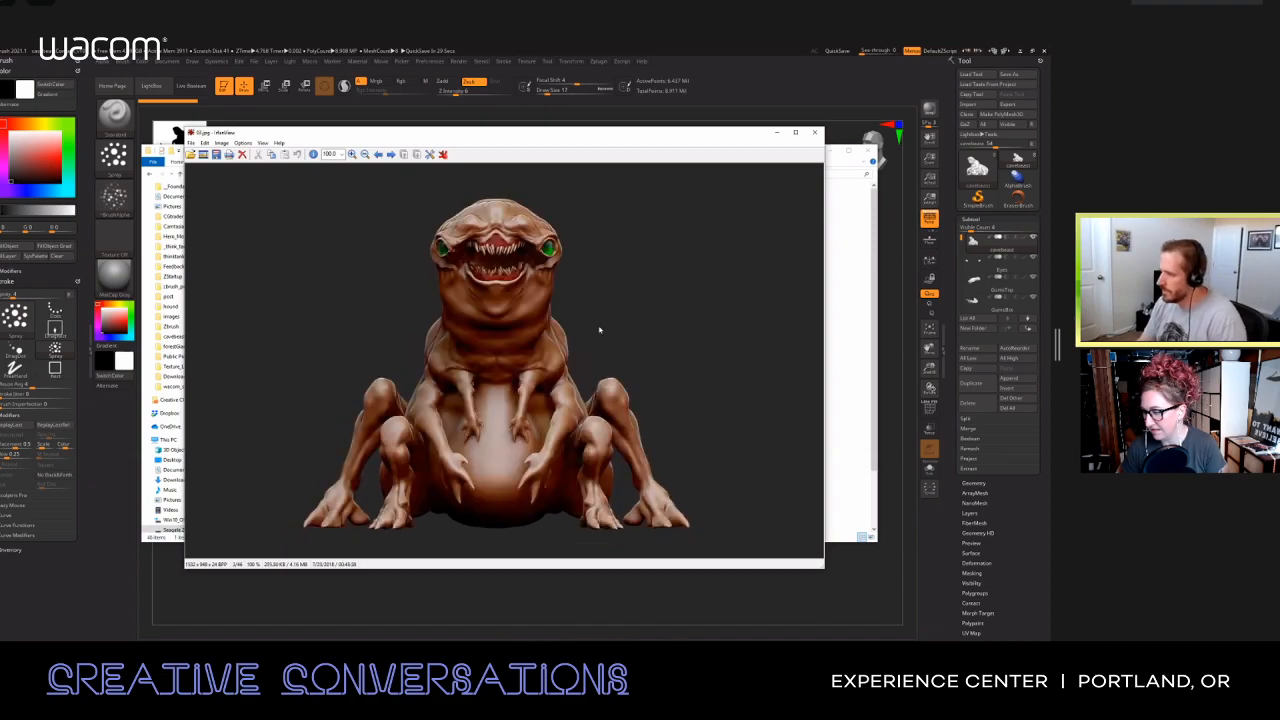
{"action": "key", "text": "Right"}
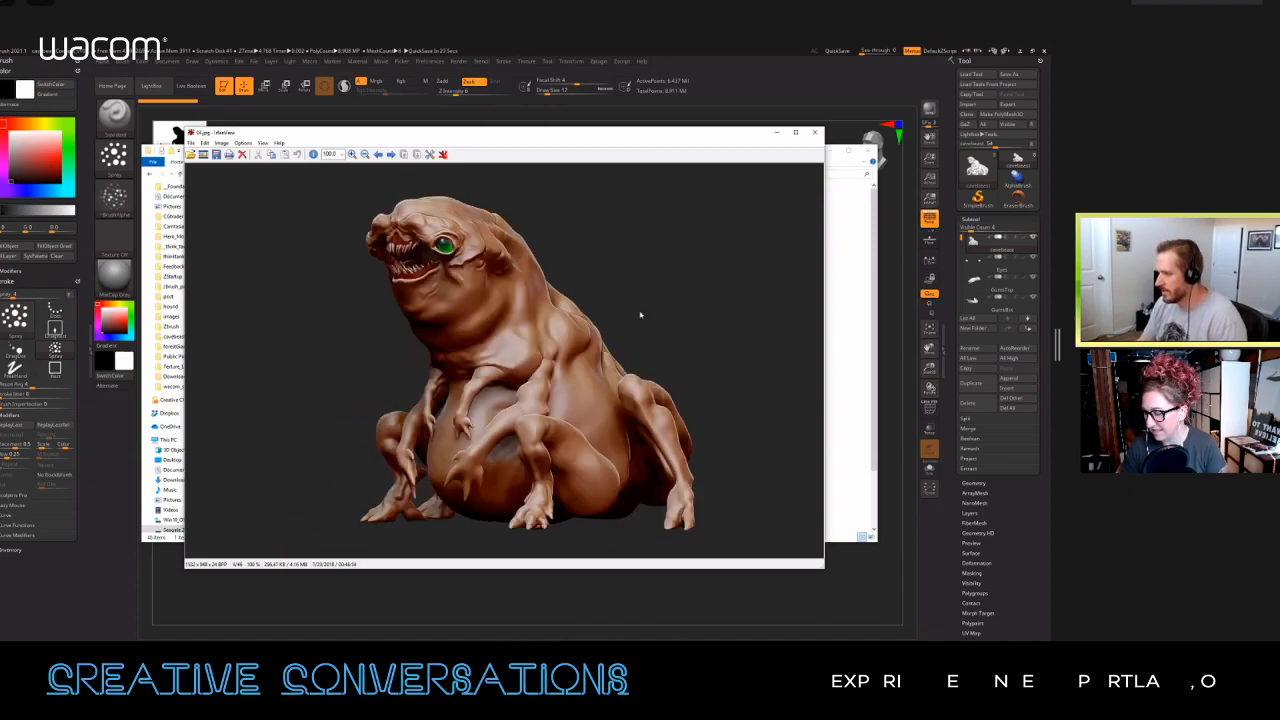
{"action": "key", "text": "Right"}
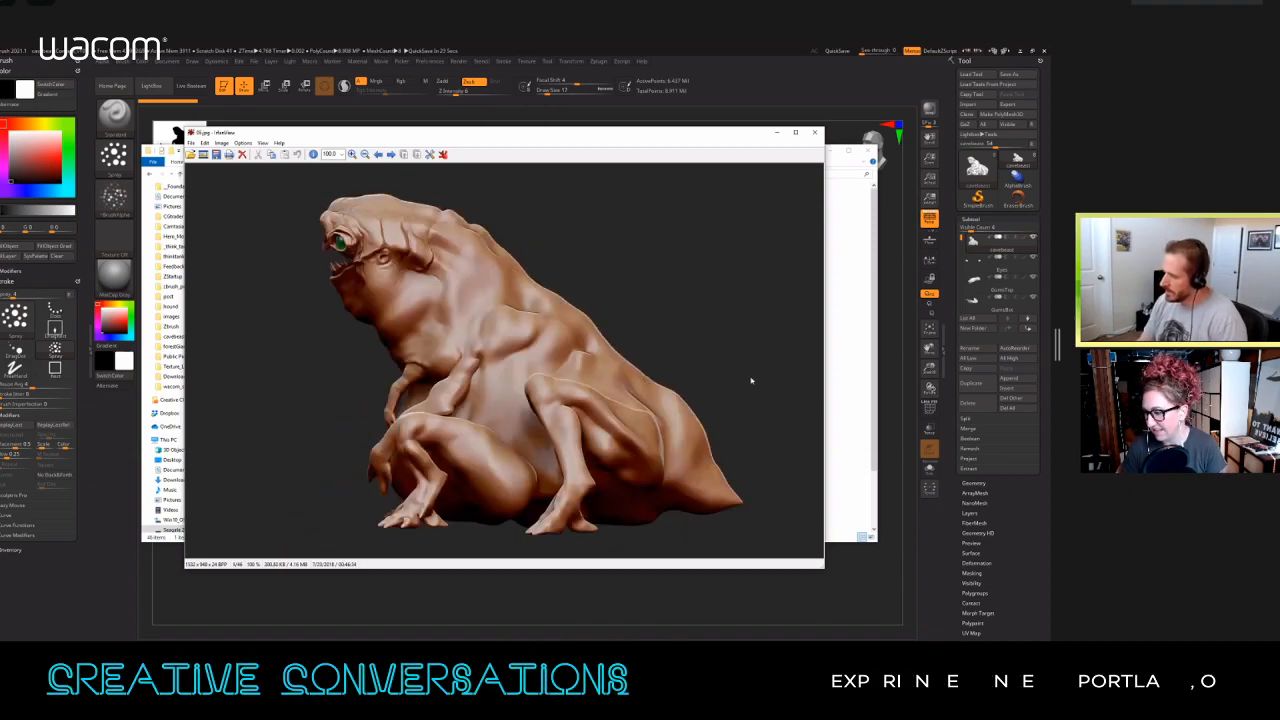
{"action": "key", "text": "Right"}
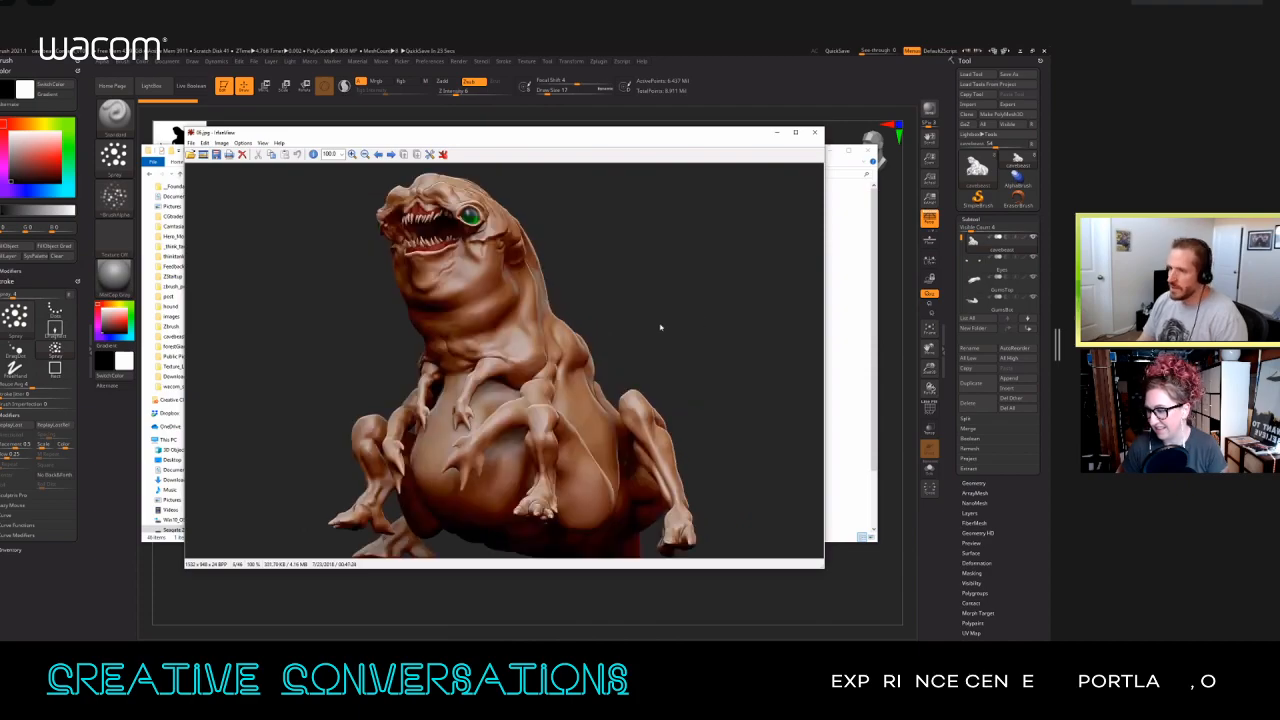
{"action": "key", "text": "Right"}
Step: Flip back and forth between two consecutive front-view renders to compare the changes to the creature's body and limbs
{"action": "key", "text": "Right"}
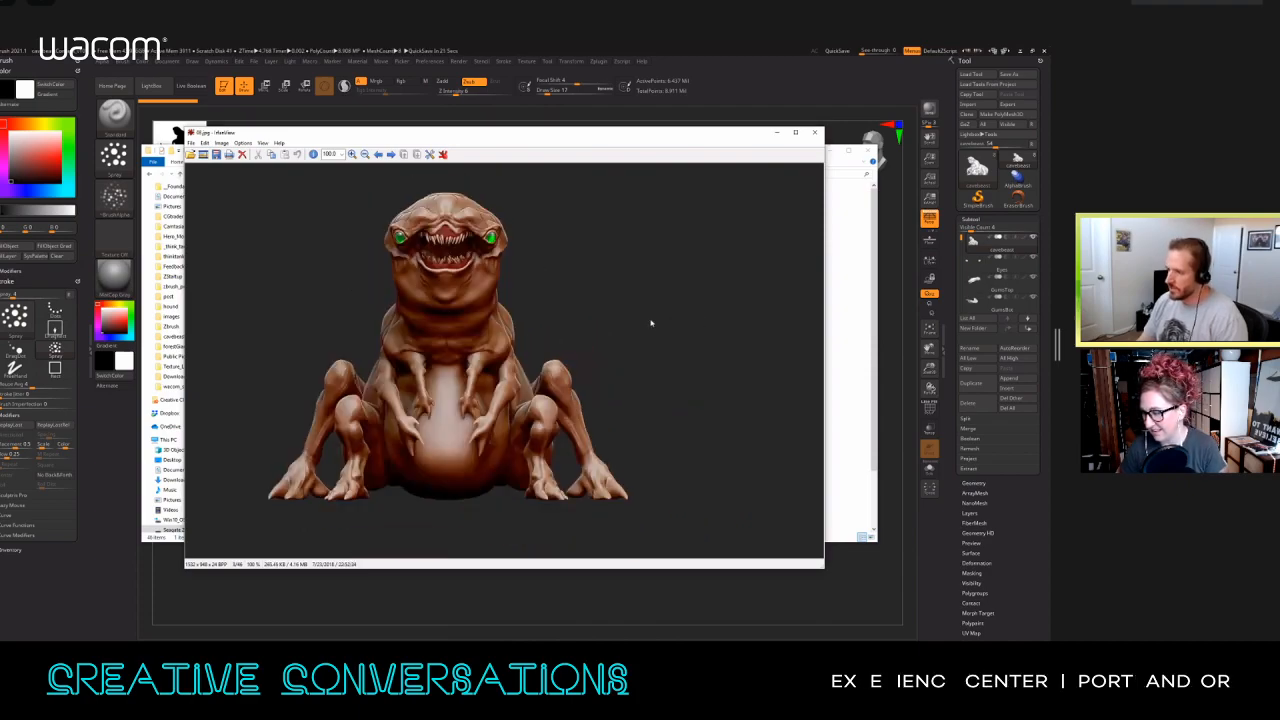
{"action": "key", "text": "Right"}
{"action": "key", "text": "Left"}
{"action": "key", "text": "Right"}
{"action": "key", "text": "Left"}
Step: Continue through the three-quarter renders and the wide sheet of three creature views to the following front-view render
{"action": "key", "text": "Right"}
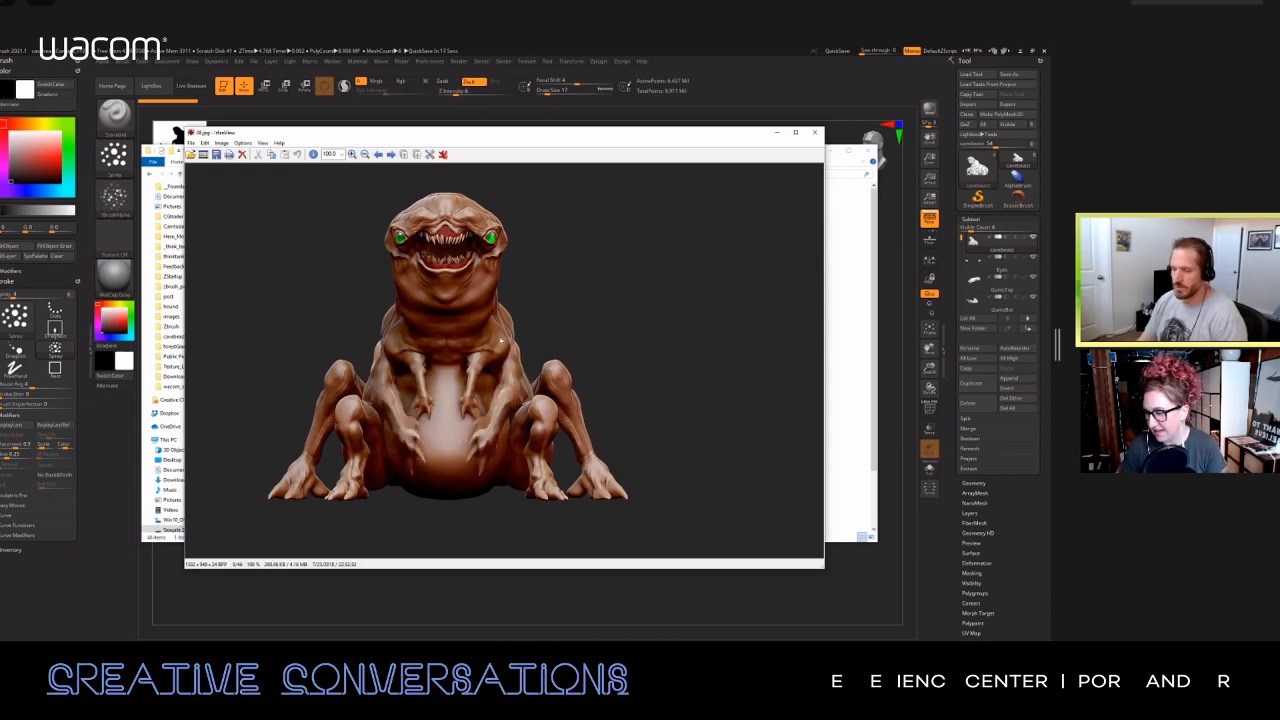
{"action": "key", "text": "Right"}
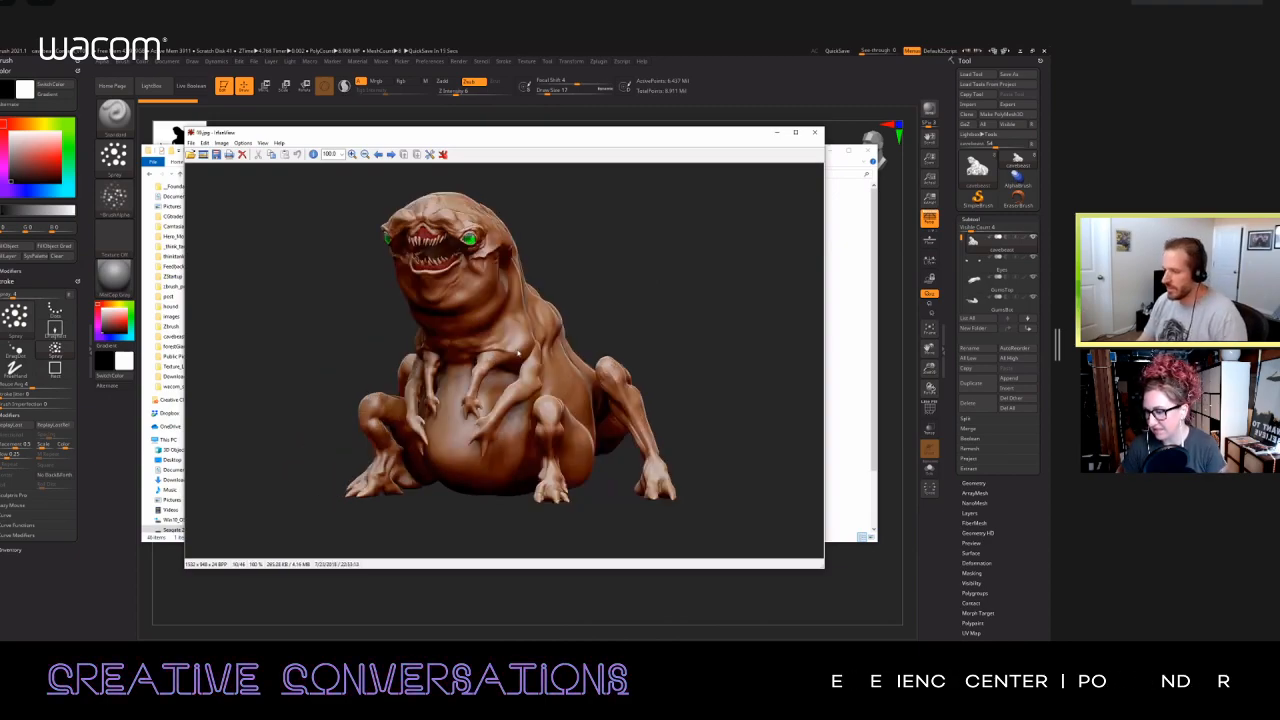
{"action": "key", "text": "Right"}
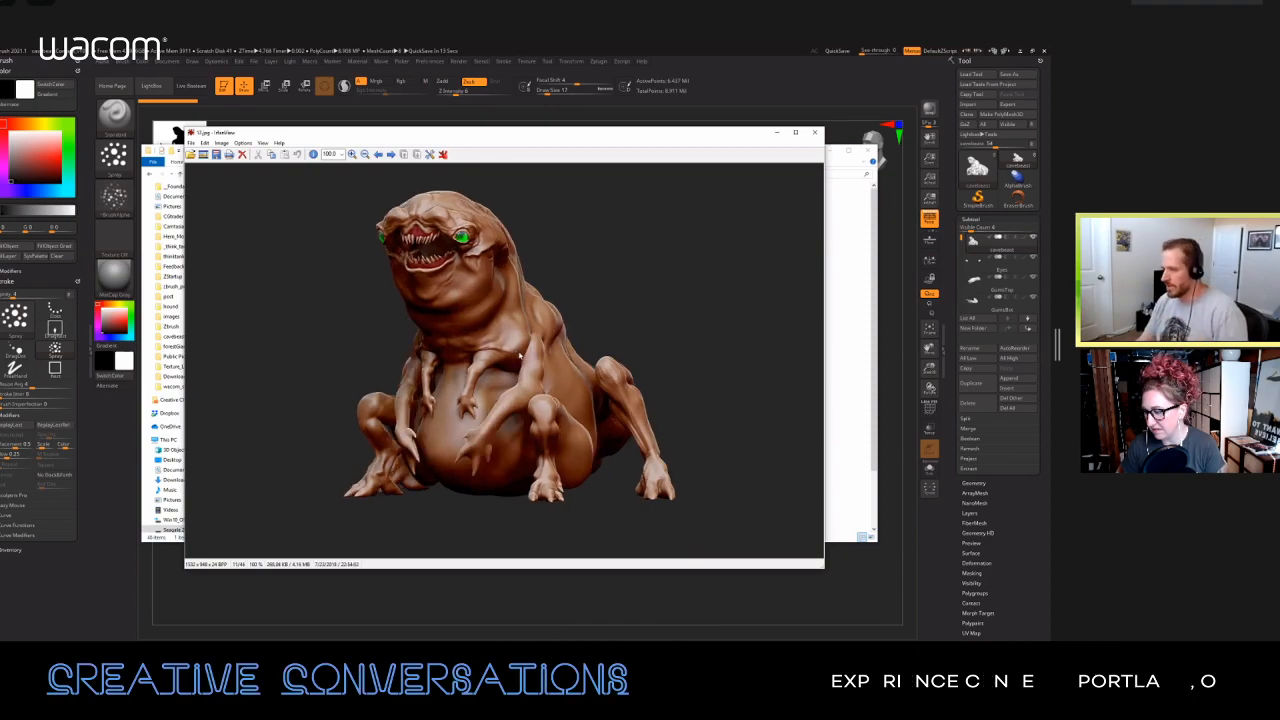
{"action": "key", "text": "Right"}
{"action": "key", "text": "Right"}
{"action": "key", "text": "Right"}
{"action": "key", "text": "Right"}
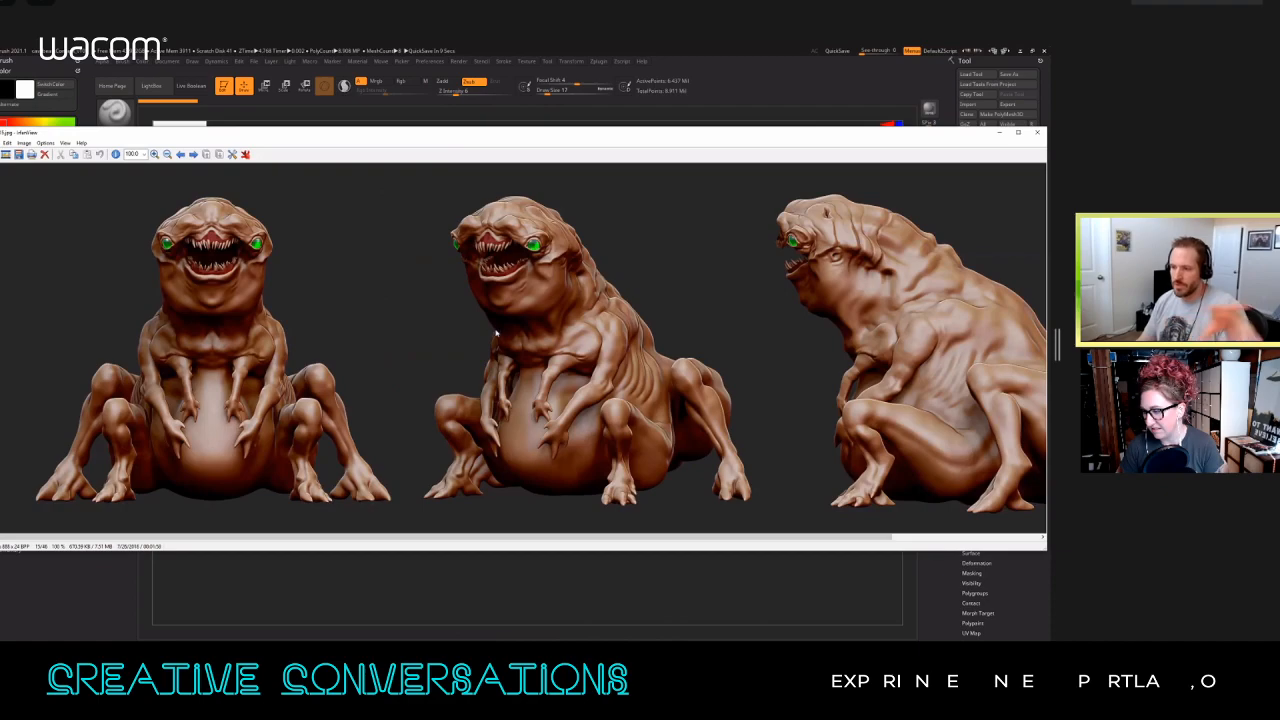
{"action": "key", "text": "Right"}
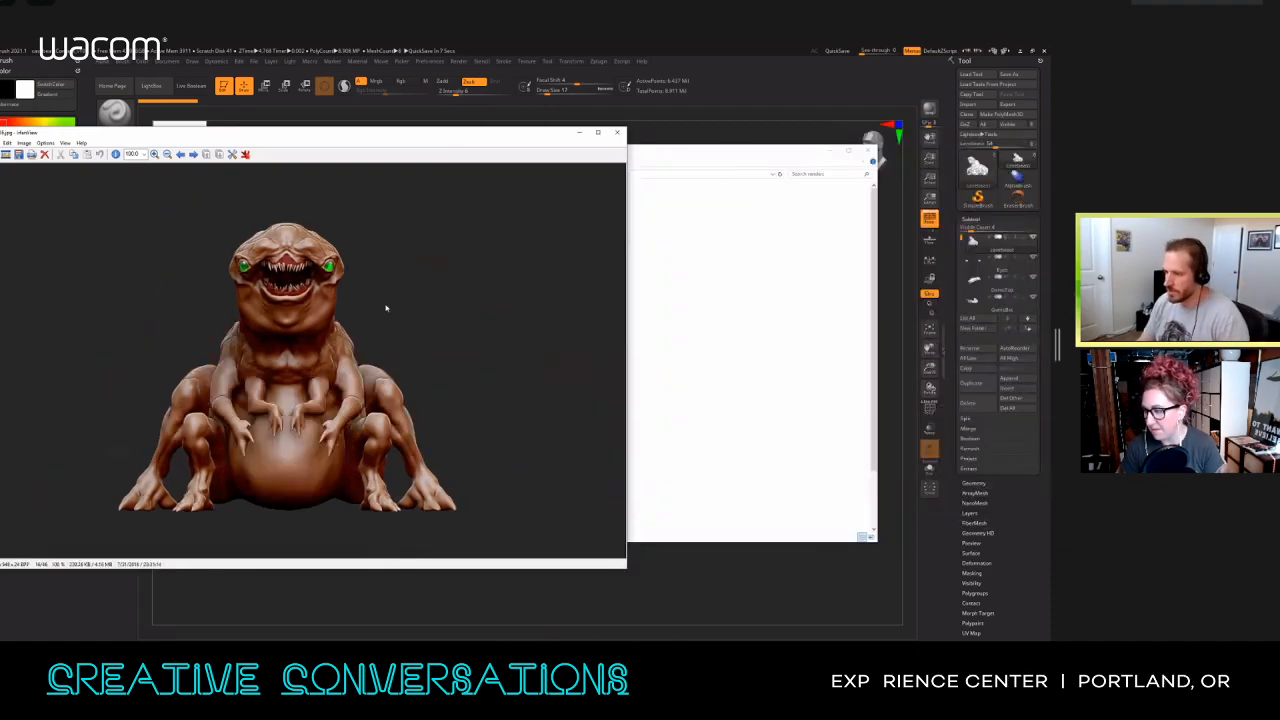
Step: Advance to the more detailed long-fingered creature renders, and compare the three-quarter view with the side view
{"action": "key", "text": "Right"}
{"action": "key", "text": "Right"}
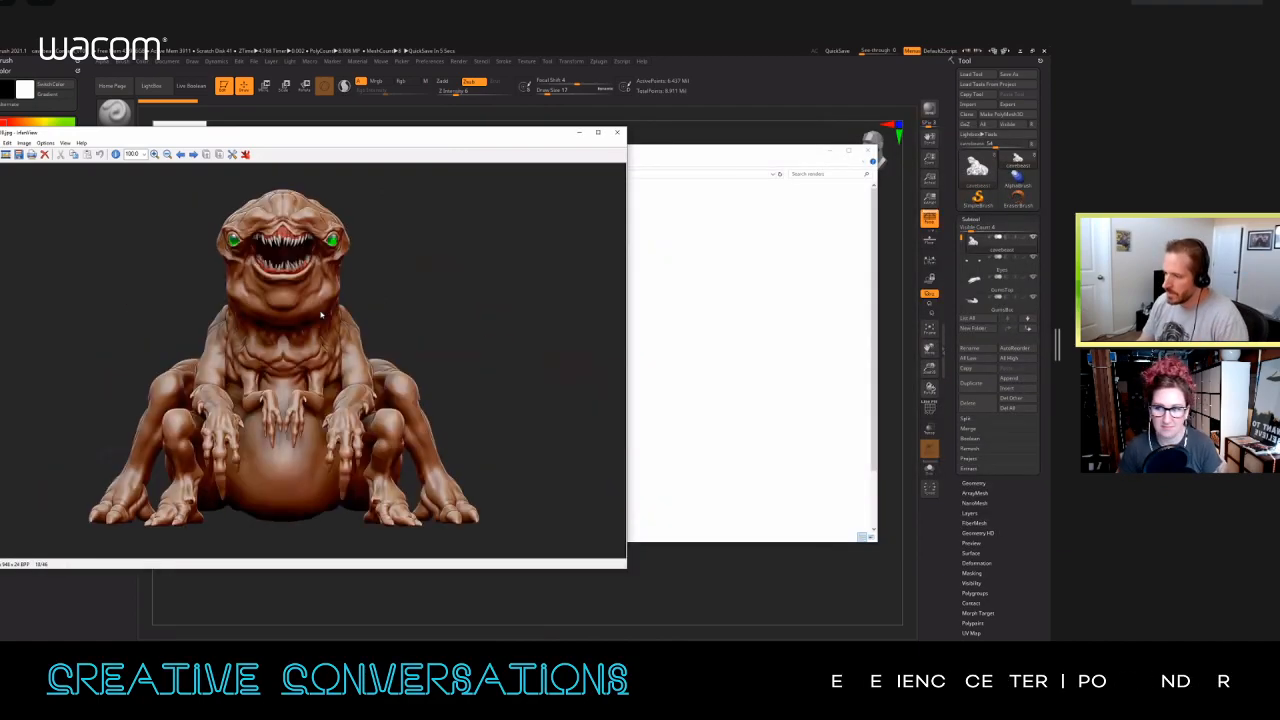
{"action": "key", "text": "Right"}
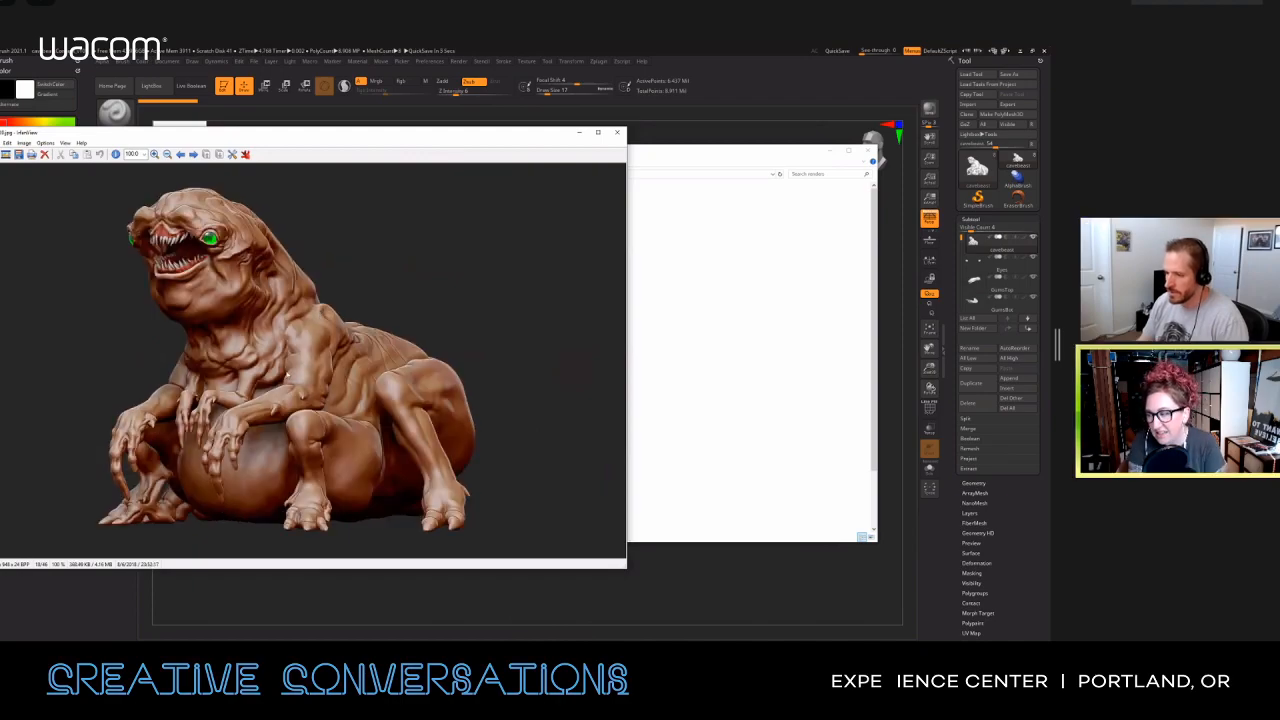
{"action": "key", "text": "Left"}
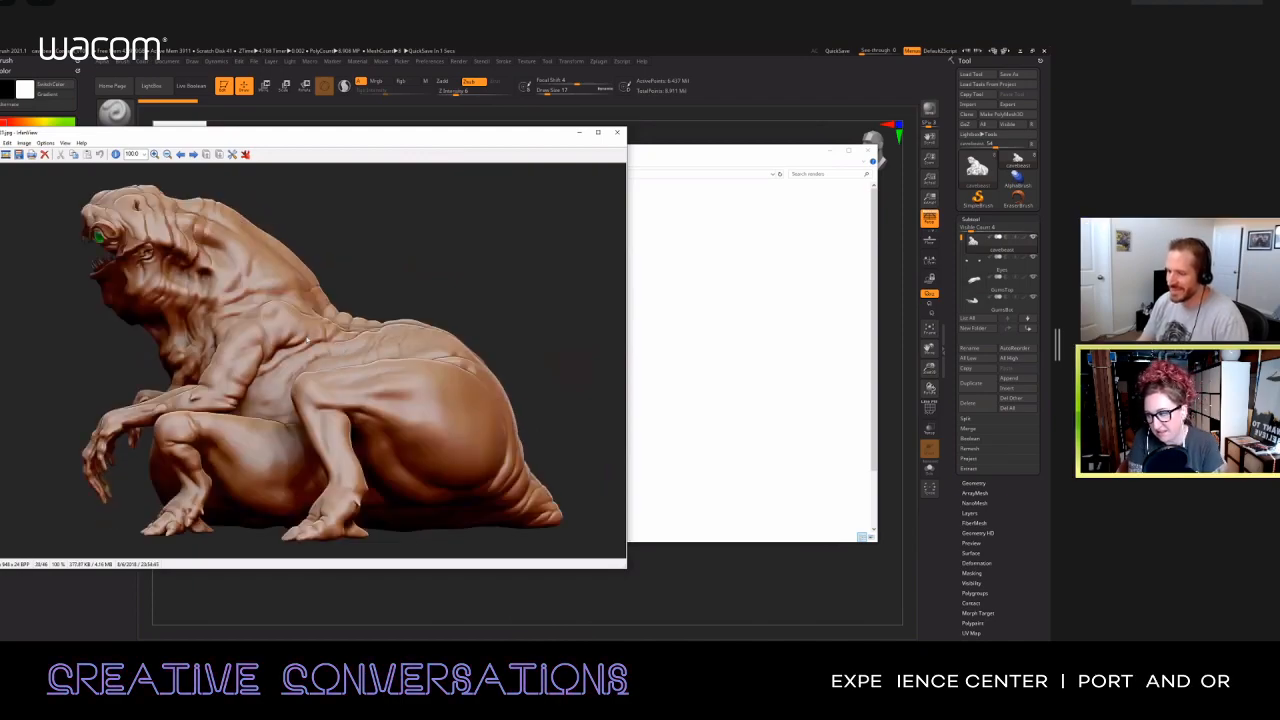
{"action": "key", "text": "Right"}
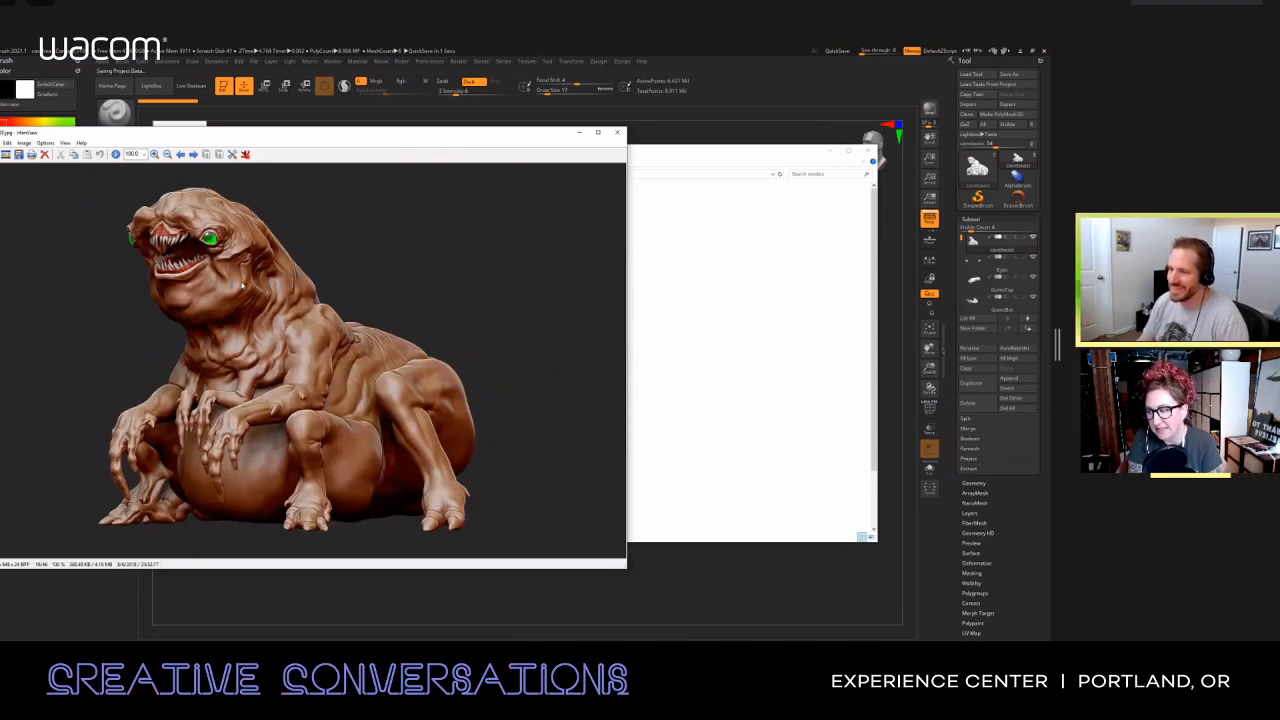
Step: Return to the long-fingered creature's front-view render, and advance past the side view to 22.jpg with the human scale figures
{"action": "key", "text": "Left"}
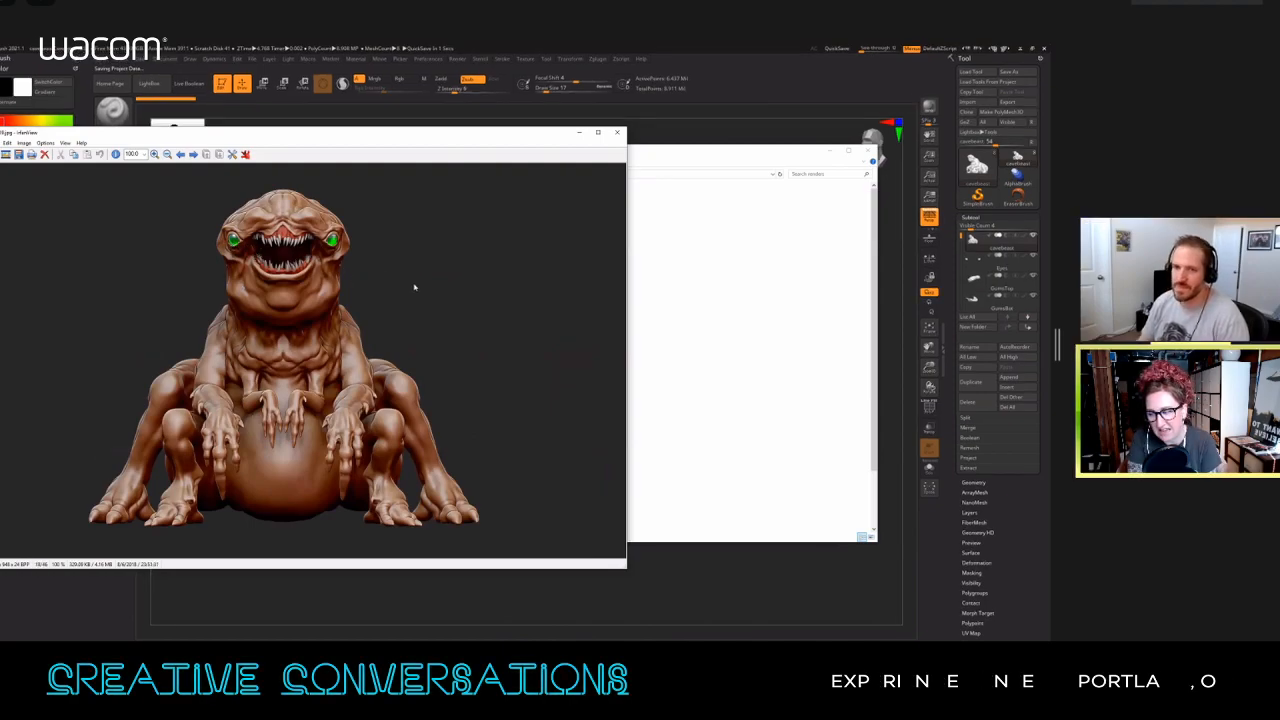
{"action": "key", "text": "Left"}
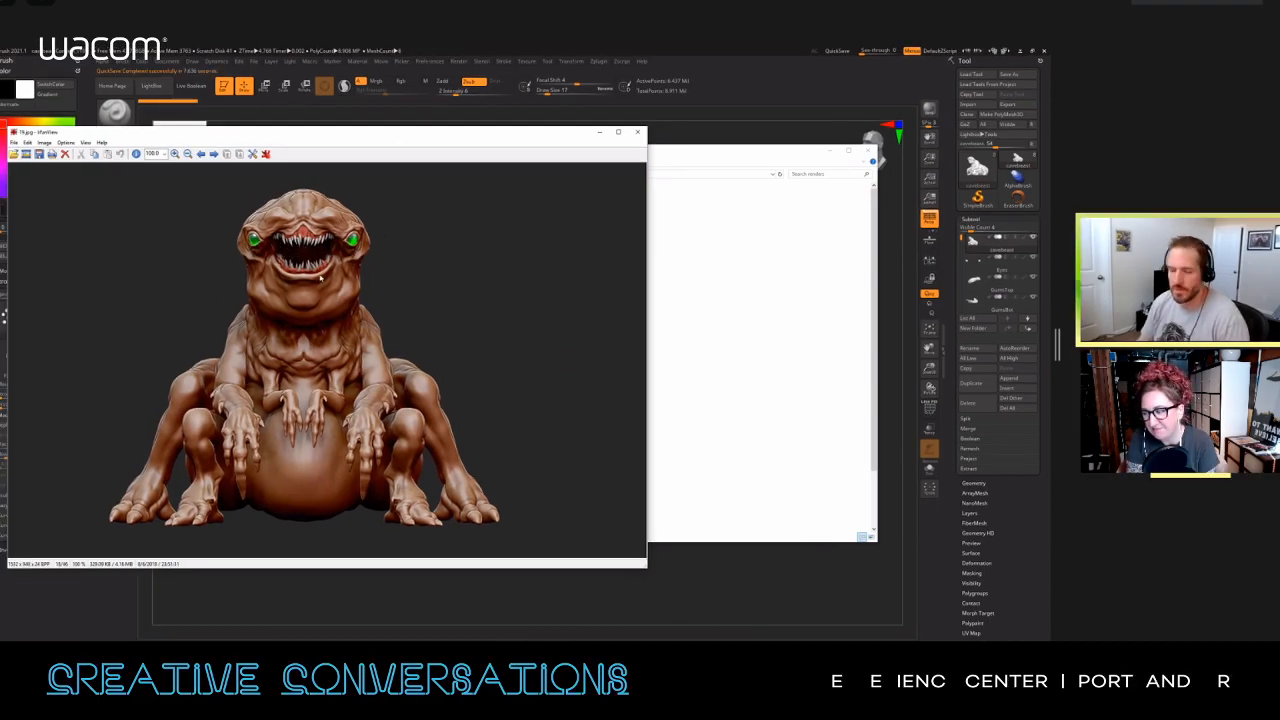
{"action": "key", "text": "Right"}
{"action": "key", "text": "Right"}
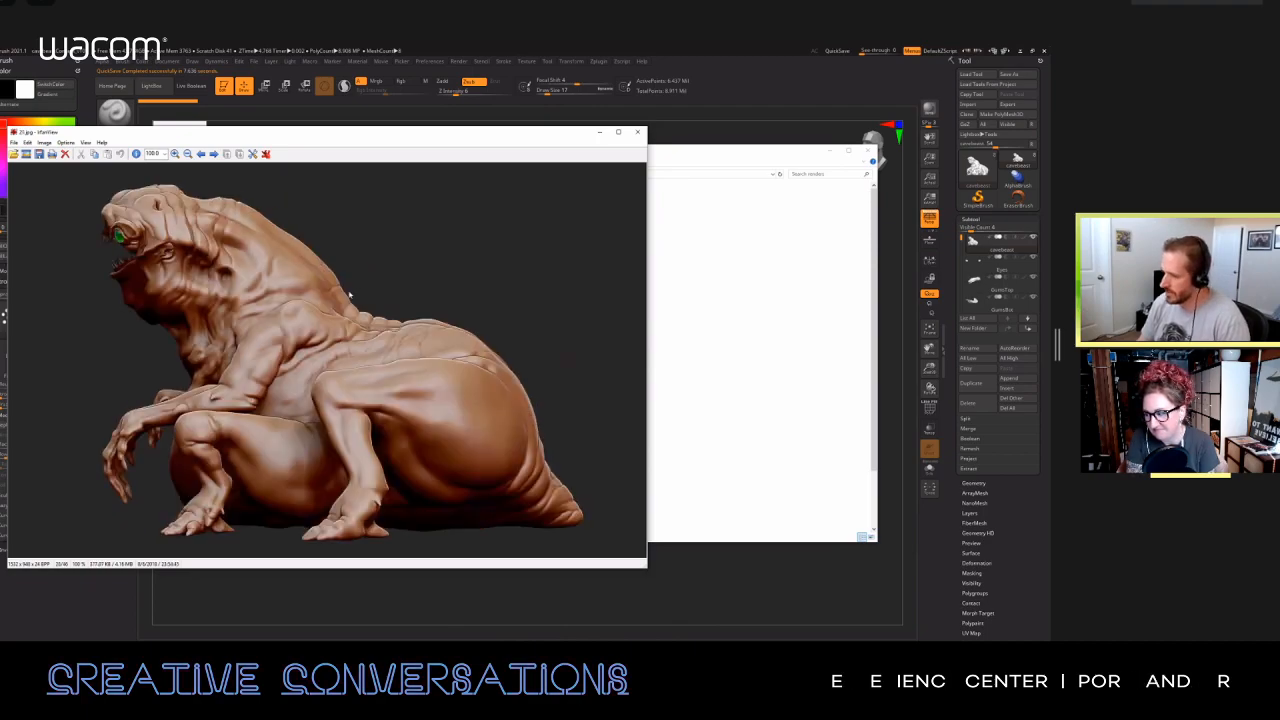
{"action": "key", "text": "Right"}
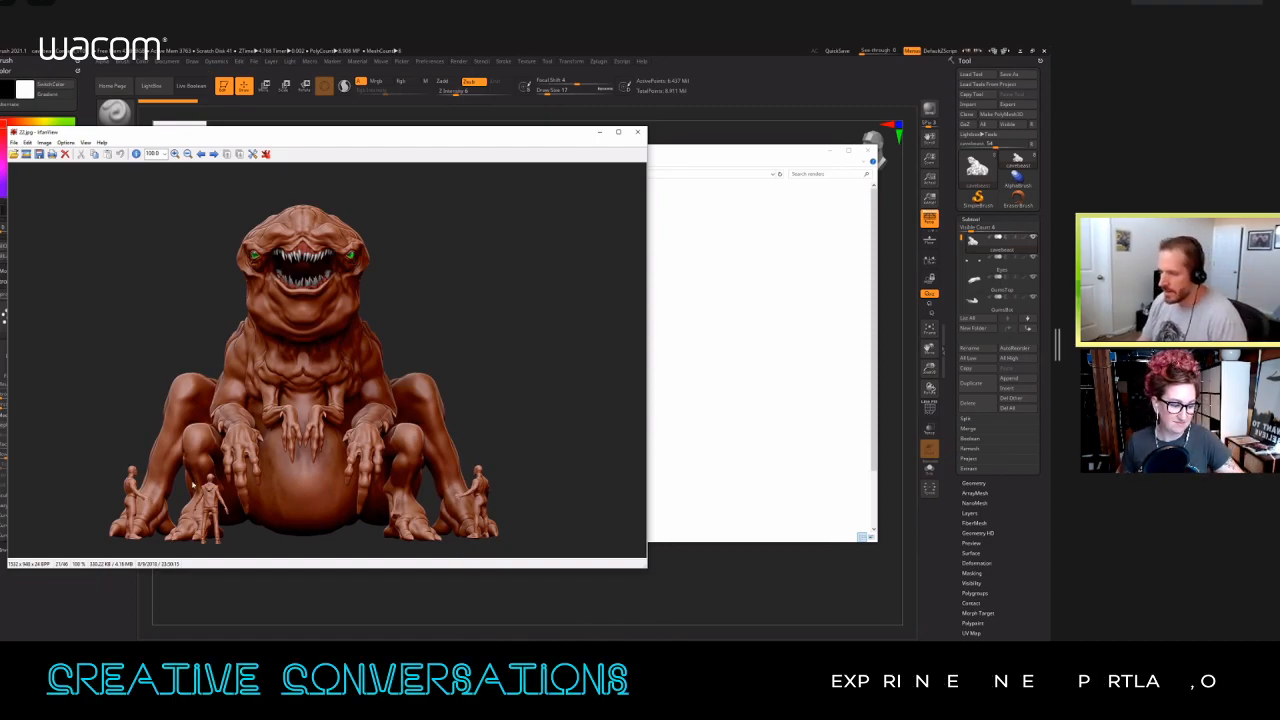
Step: Browse from the top-view render through the grey head study and the brown three-quarter close-up to the orange front view in 32.jpg
{"action": "scroll", "coordinate": [350, 343], "scroll_direction": "down", "scroll_amount": 3}
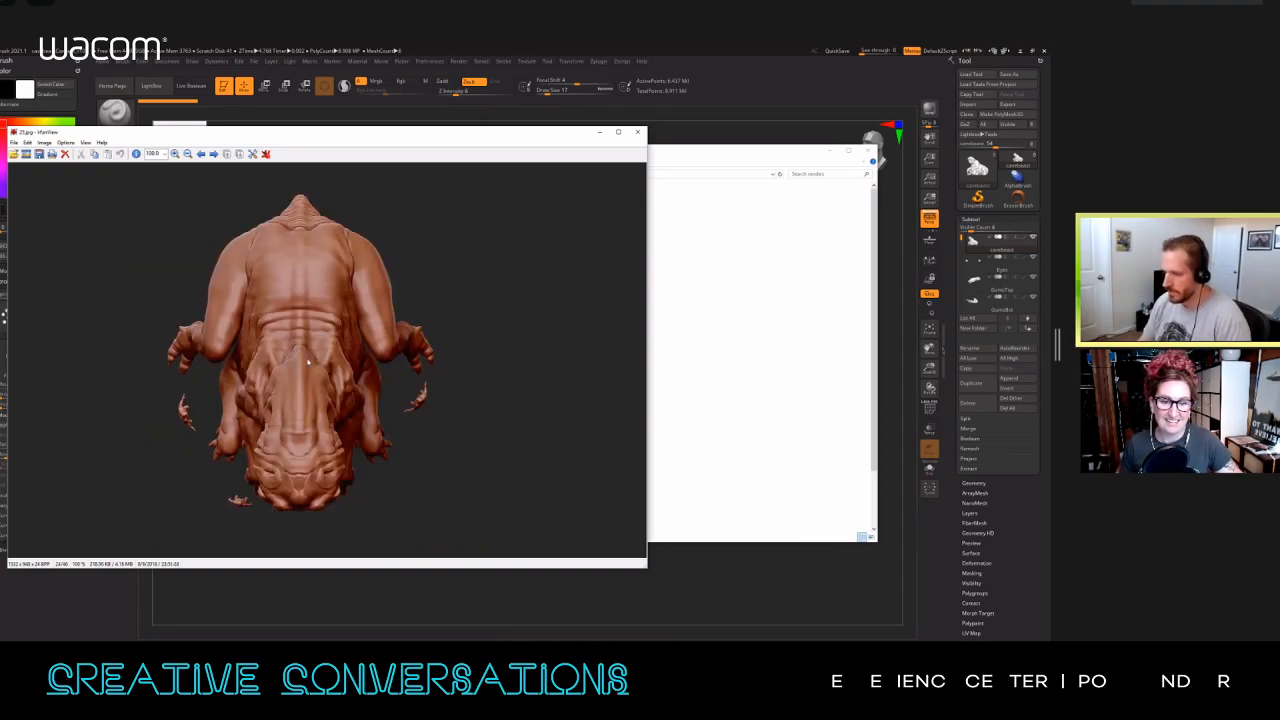
{"action": "scroll", "coordinate": [308, 362], "scroll_direction": "down", "scroll_amount": 1}
{"action": "scroll", "coordinate": [323, 368], "scroll_direction": "down", "scroll_amount": 1}
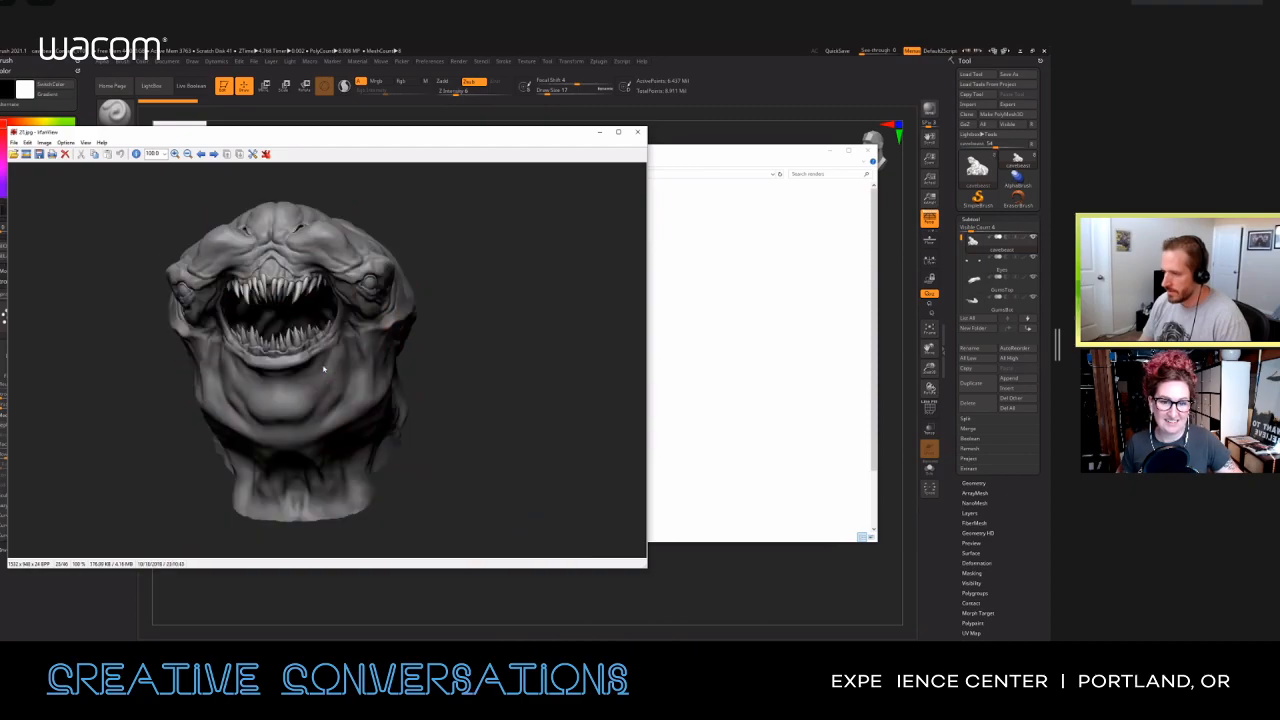
{"action": "scroll", "coordinate": [323, 369], "scroll_direction": "up", "scroll_amount": 1}
{"action": "scroll", "coordinate": [323, 369], "scroll_direction": "up", "scroll_amount": 1}
{"action": "scroll", "coordinate": [323, 369], "scroll_direction": "down", "scroll_amount": 1}
{"action": "scroll", "coordinate": [323, 369], "scroll_direction": "up", "scroll_amount": 1}
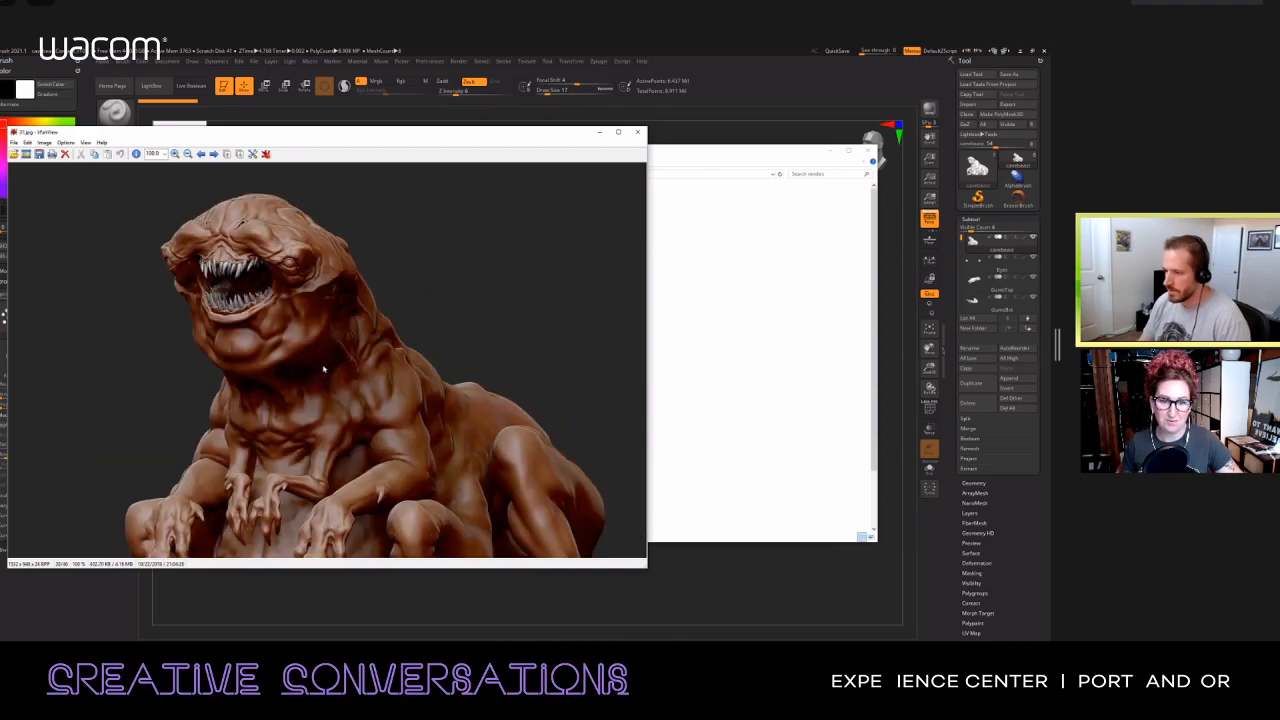
{"action": "scroll", "coordinate": [321, 367], "scroll_direction": "down", "scroll_amount": 1}
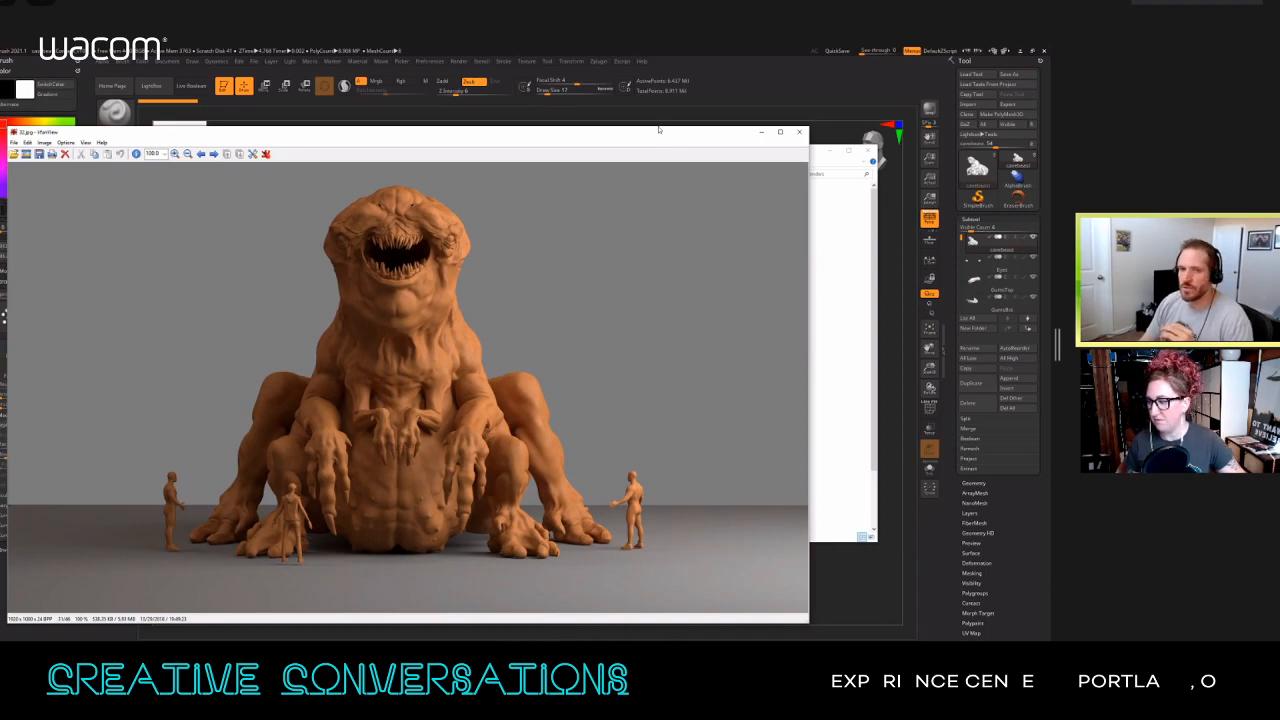
Step: Reposition the image viewer window and view the orange front, three-quarter and side renders through 34.jpg
{"action": "scroll", "coordinate": [638, 300], "scroll_direction": "down", "scroll_amount": 1}
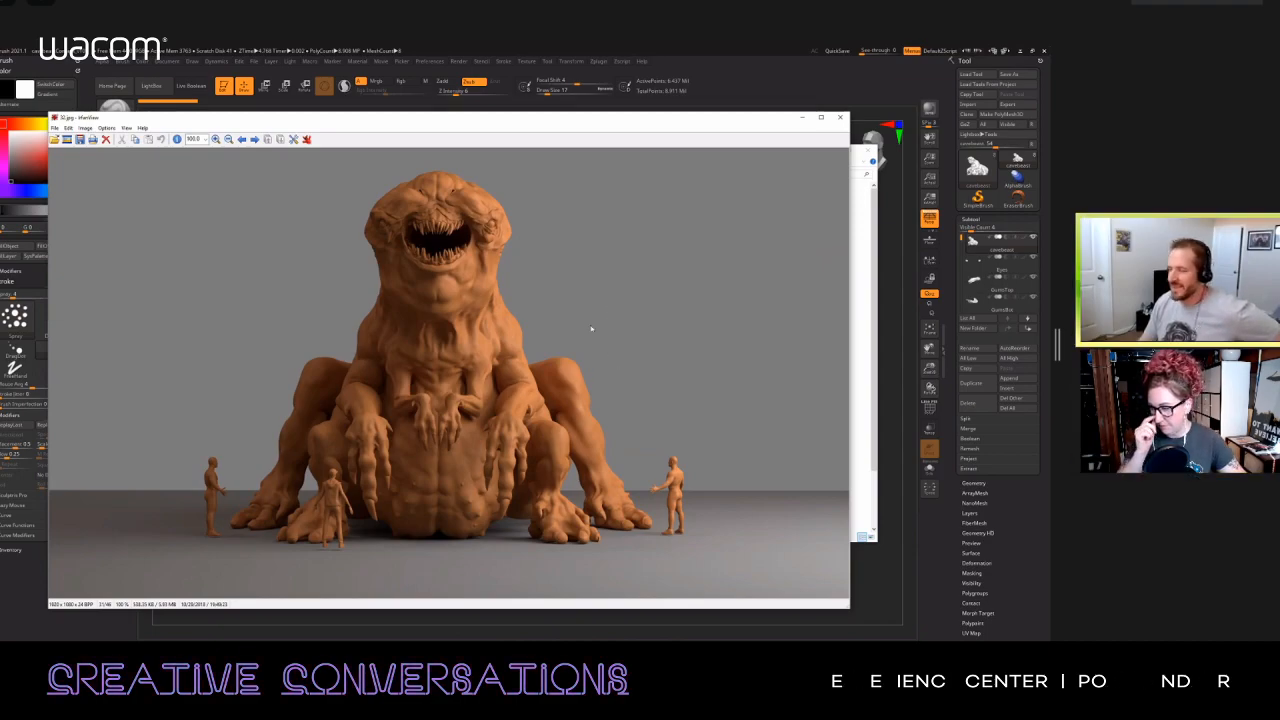
{"action": "left_click_drag", "start_coordinate": [555, 122], "coordinate": [562, 120]}
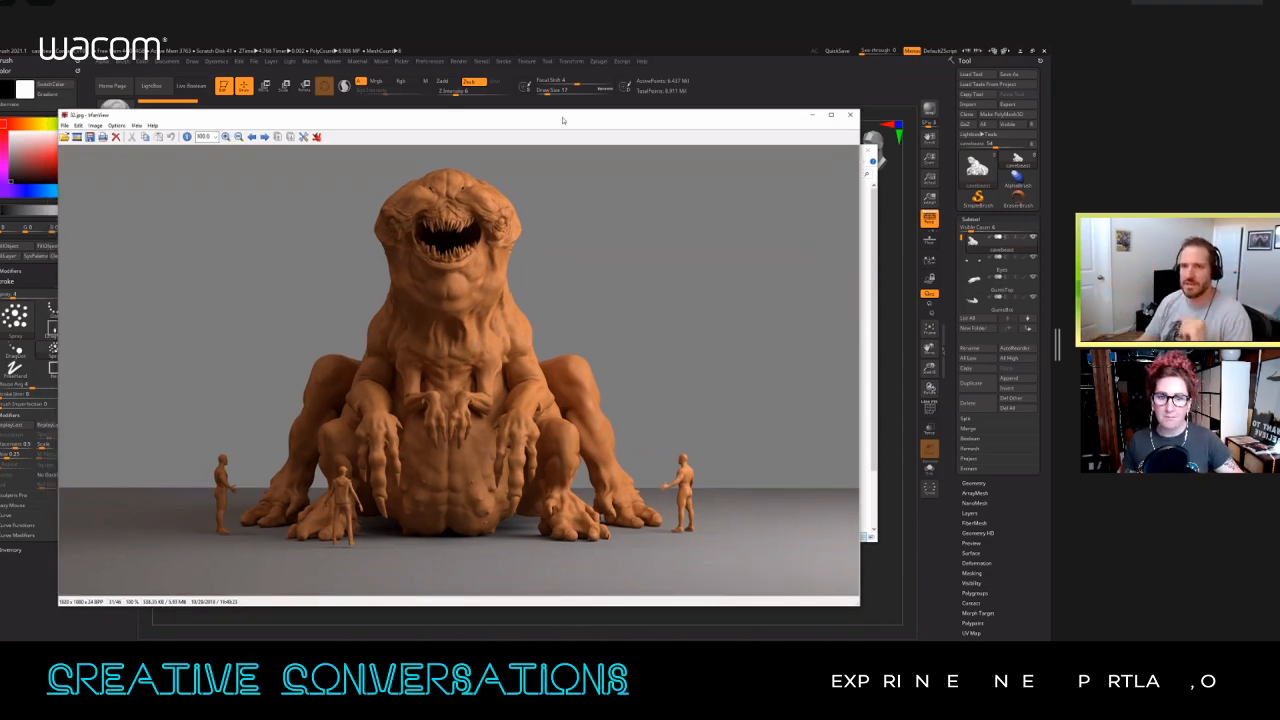
{"action": "key", "text": "Right"}
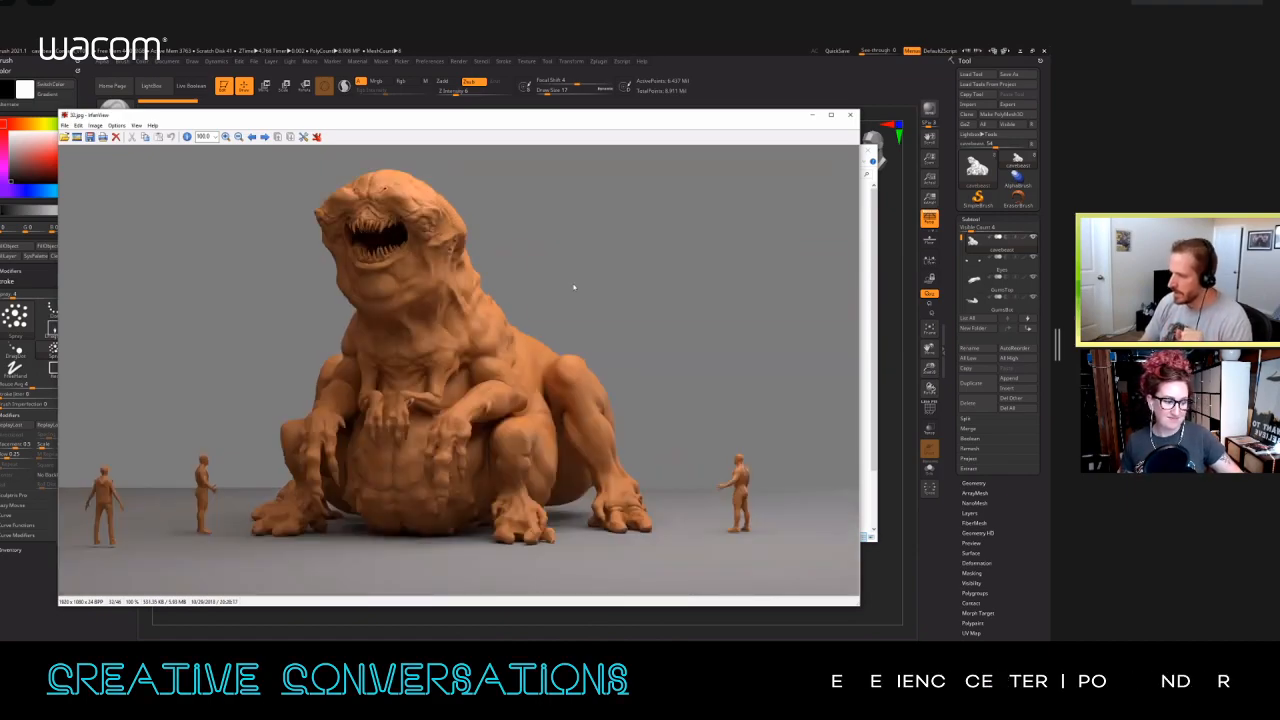
{"action": "key", "text": "Right"}
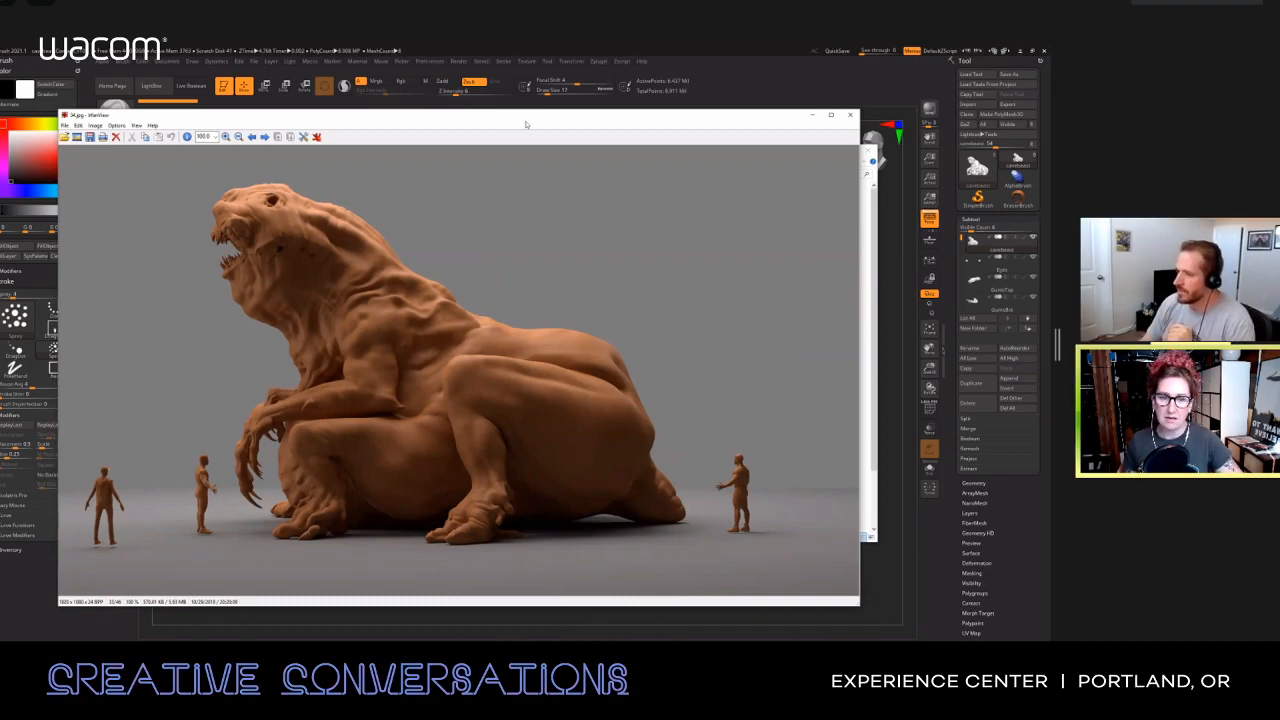
{"action": "left_click_drag", "start_coordinate": [518, 117], "coordinate": [531, 110]}
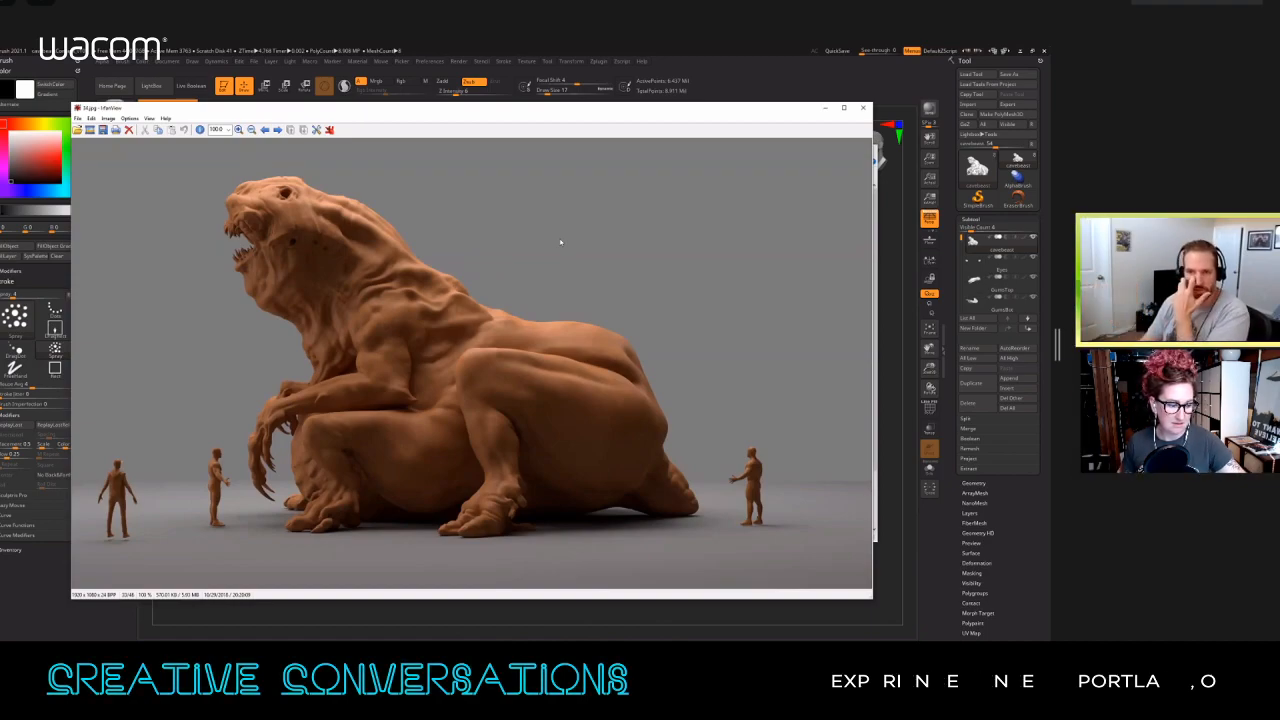
Step: View the orange creature renders from the rear and the opposite three-quarter angle, continuing to the top view in 38.jpg
{"action": "key", "text": "Right"}
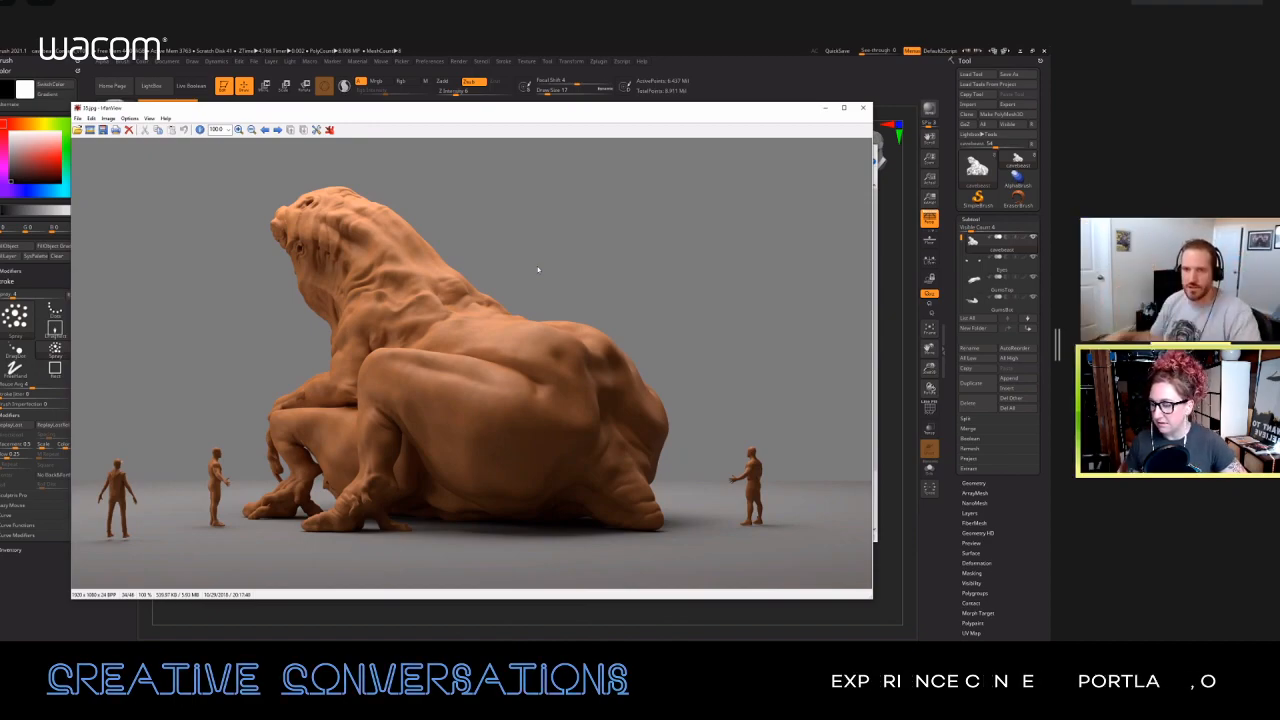
{"action": "key", "text": "Right"}
{"action": "key", "text": "Right"}
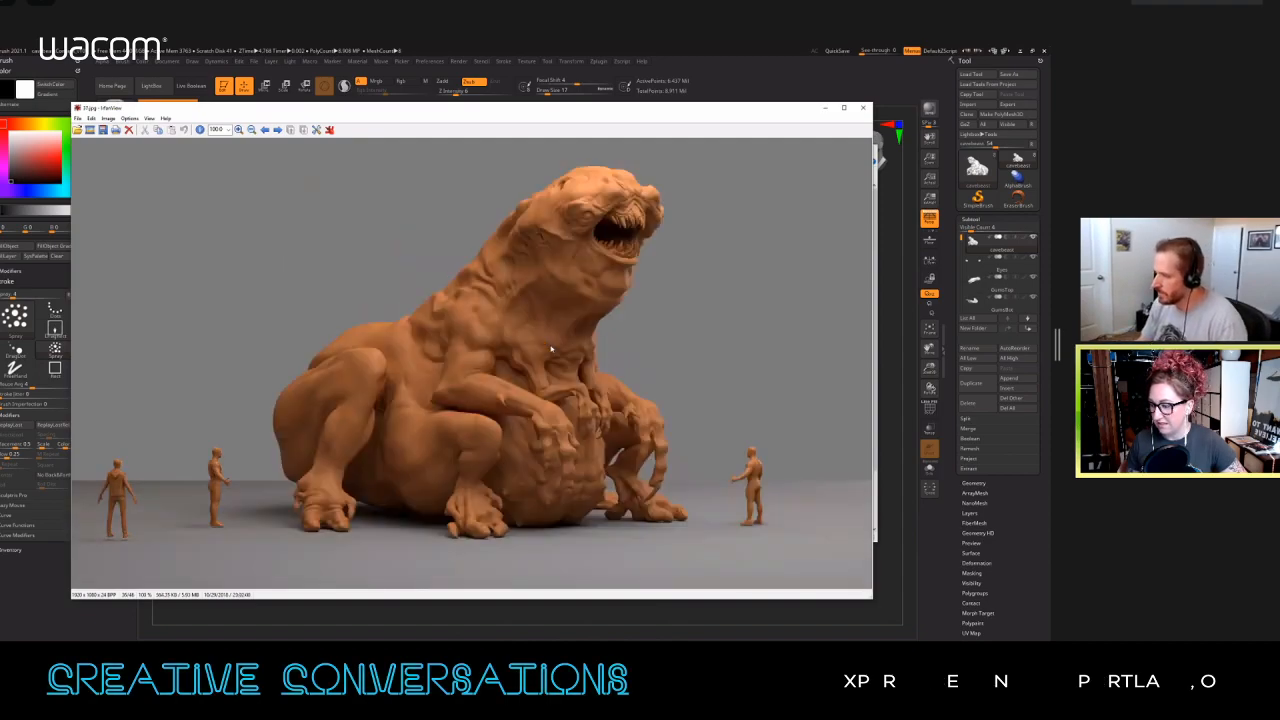
{"action": "key", "text": "Right"}
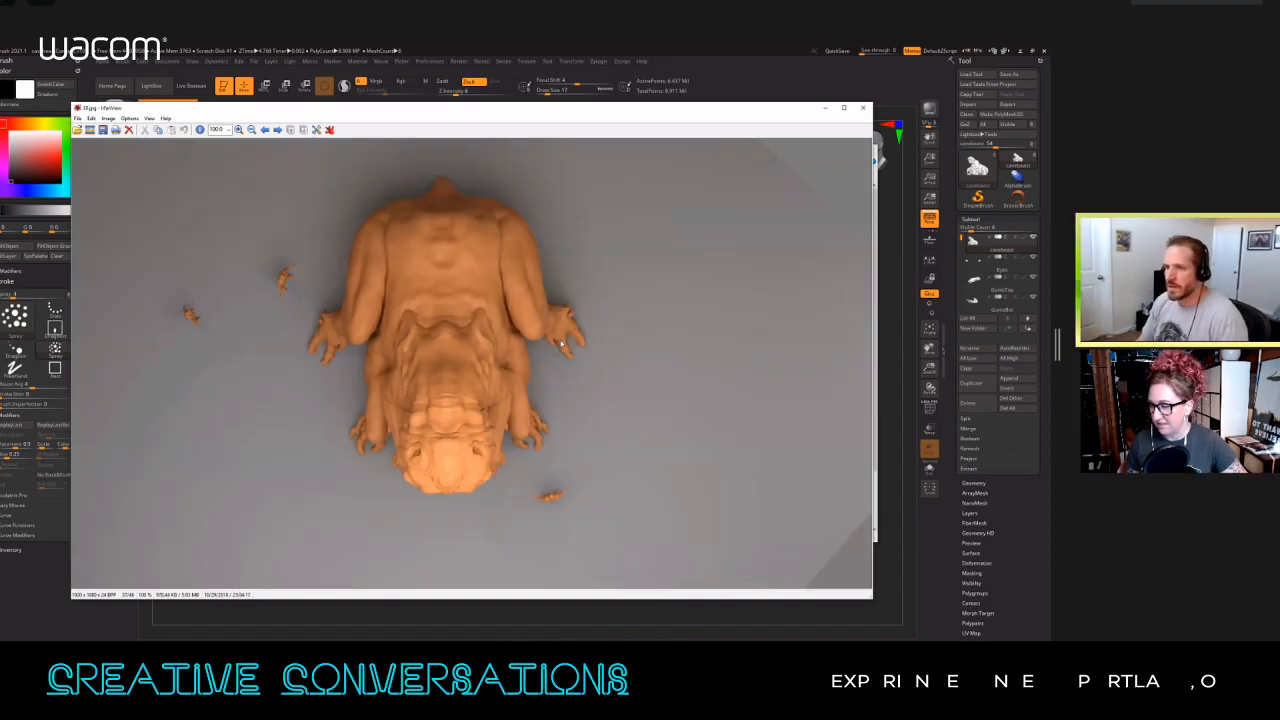
Step: Advance past the grey three-quarter render to the revised orange creature renders in 43.jpg and 44.jpg
{"action": "key", "text": "Right"}
{"action": "key", "text": "Right"}
{"action": "key", "text": "Right"}
{"action": "key", "text": "Right"}
{"action": "key", "text": "Right"}
{"action": "key", "text": "Right"}
{"action": "key", "text": "Right"}
{"action": "key", "text": "Right"}
{"action": "key", "text": "Right"}
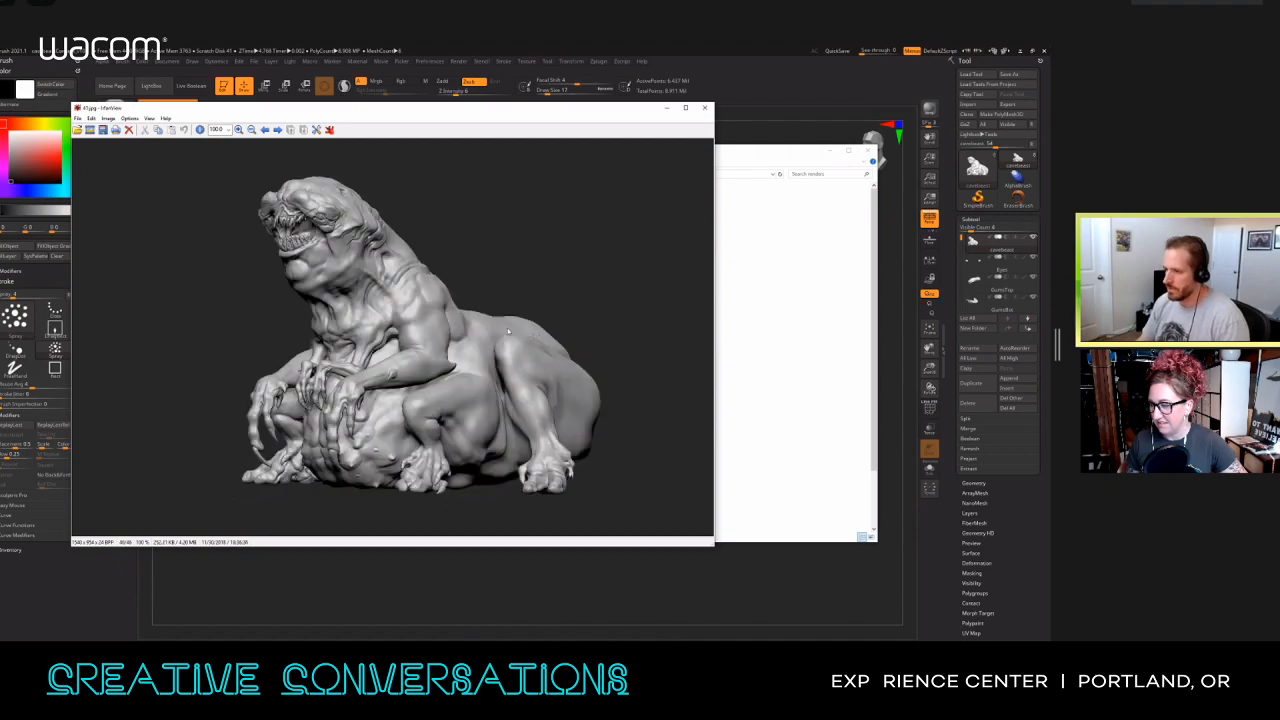
{"action": "key", "text": "Right"}
{"action": "key", "text": "Right"}
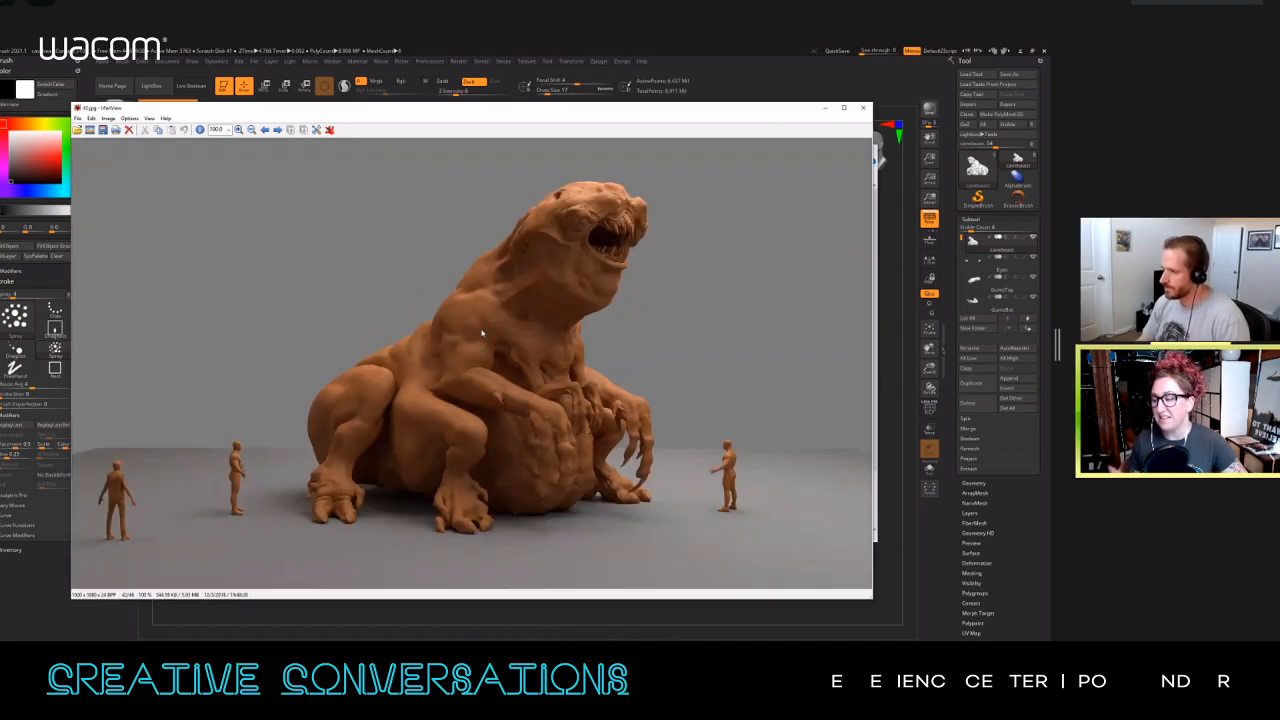
{"action": "key", "text": "Right"}
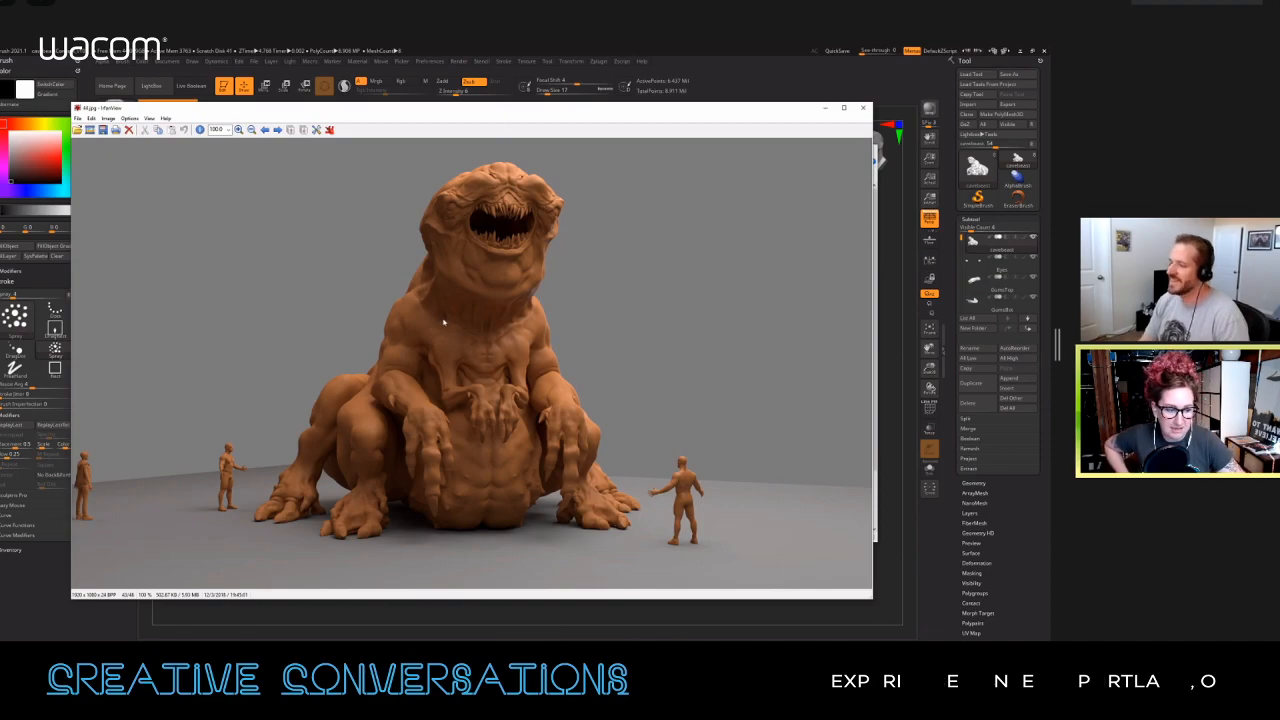
Step: View the remaining orange creature renders from three-quarter and side angles, finishing on 47.jpg
{"action": "key", "text": "Right"}
{"action": "key", "text": "Right"}
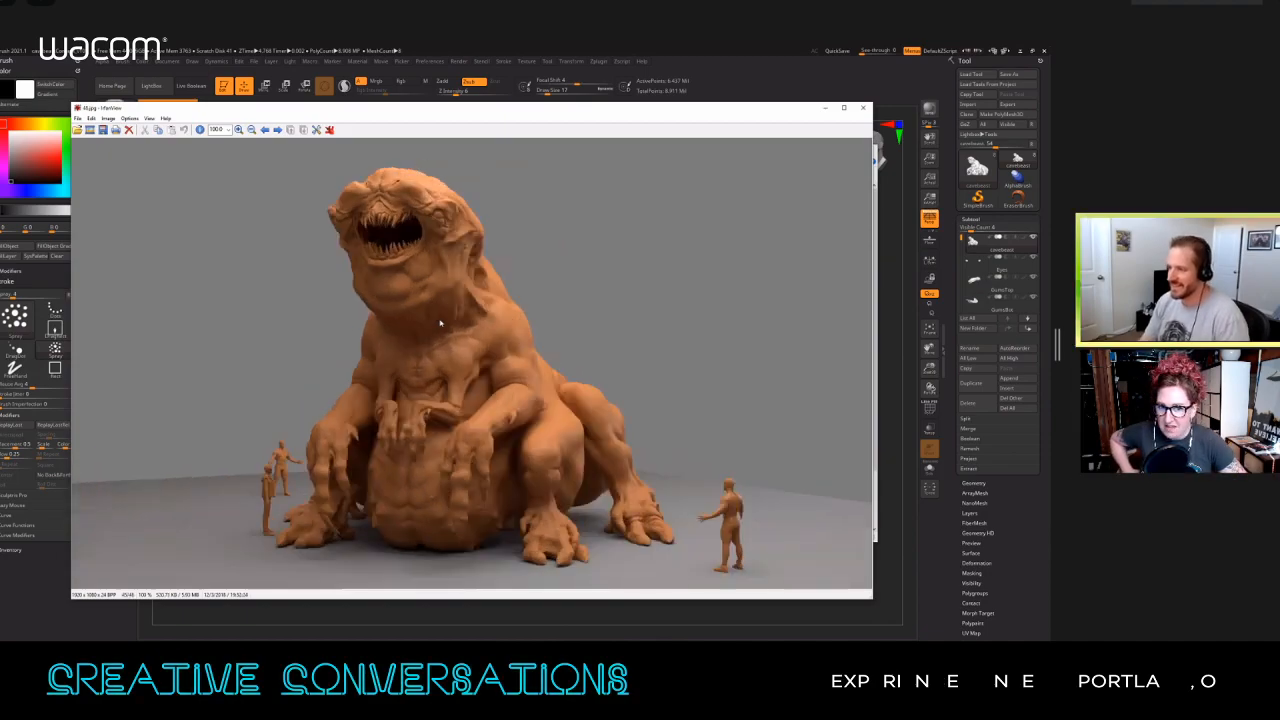
{"action": "key", "text": "Right"}
{"action": "key", "text": "Right"}
{"action": "key", "text": "Left"}
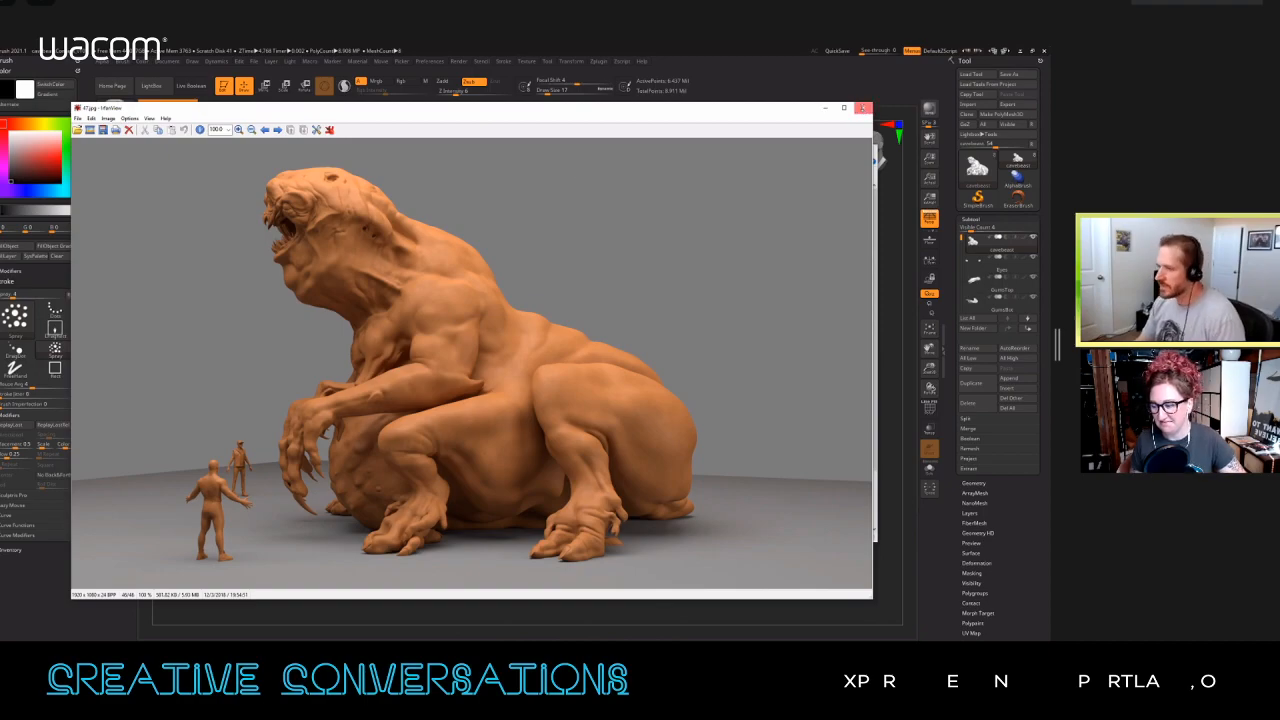
Step: Close the image viewer and minimise the renders folder window to return to the creature sculpt in ZBrush
{"action": "left_click", "coordinate": [863, 107]}
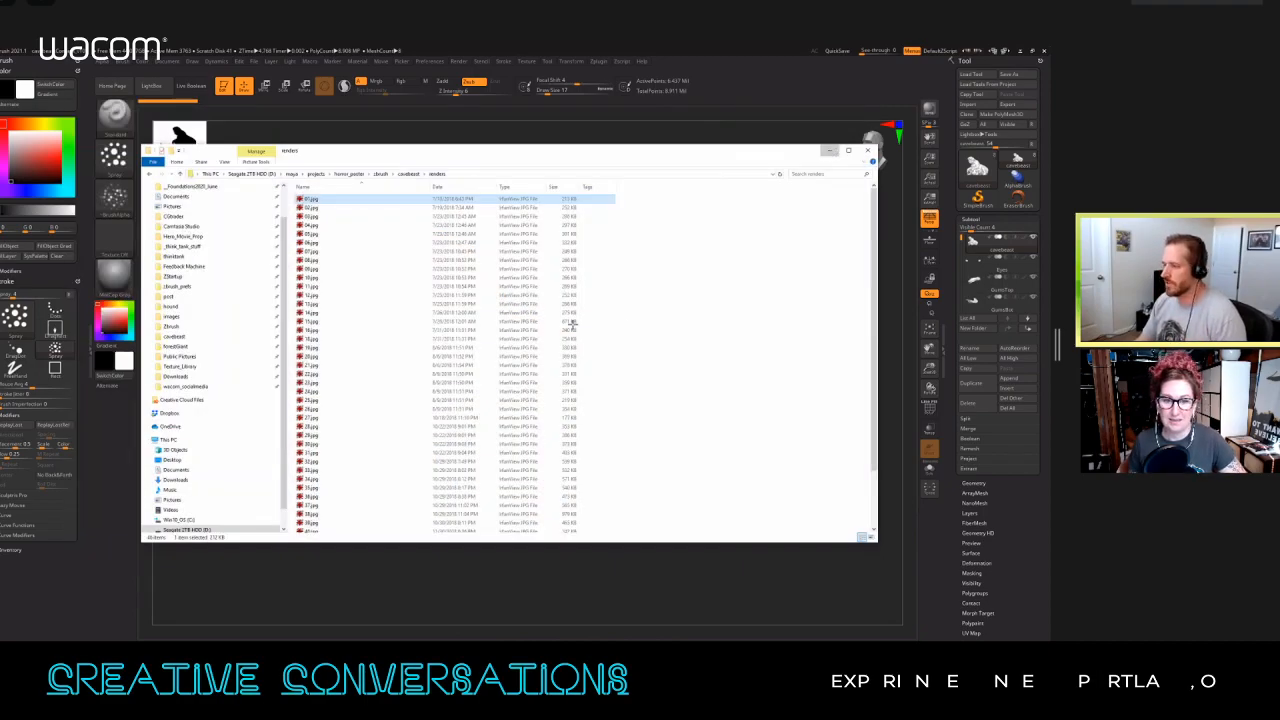
{"action": "left_click", "coordinate": [829, 150]}
{"action": "left_click_drag", "start_coordinate": [689, 267], "coordinate": [631, 272]}
Step: Inspect the creature's eyes, upper gums and lower gums individually in Solo mode, and restore the full model with the scale figures
{"action": "left_click", "coordinate": [929, 469]}
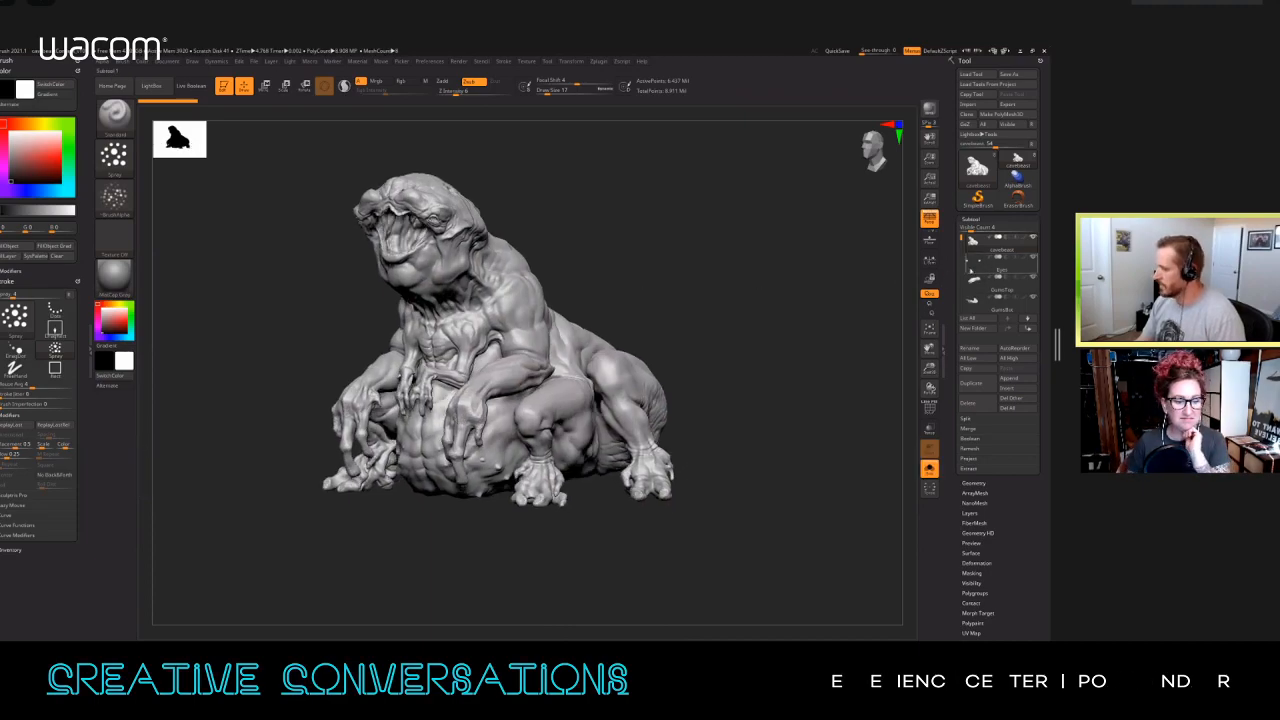
{"action": "left_click", "coordinate": [970, 270]}
{"action": "left_click", "coordinate": [973, 285]}
{"action": "left_click", "coordinate": [974, 305]}
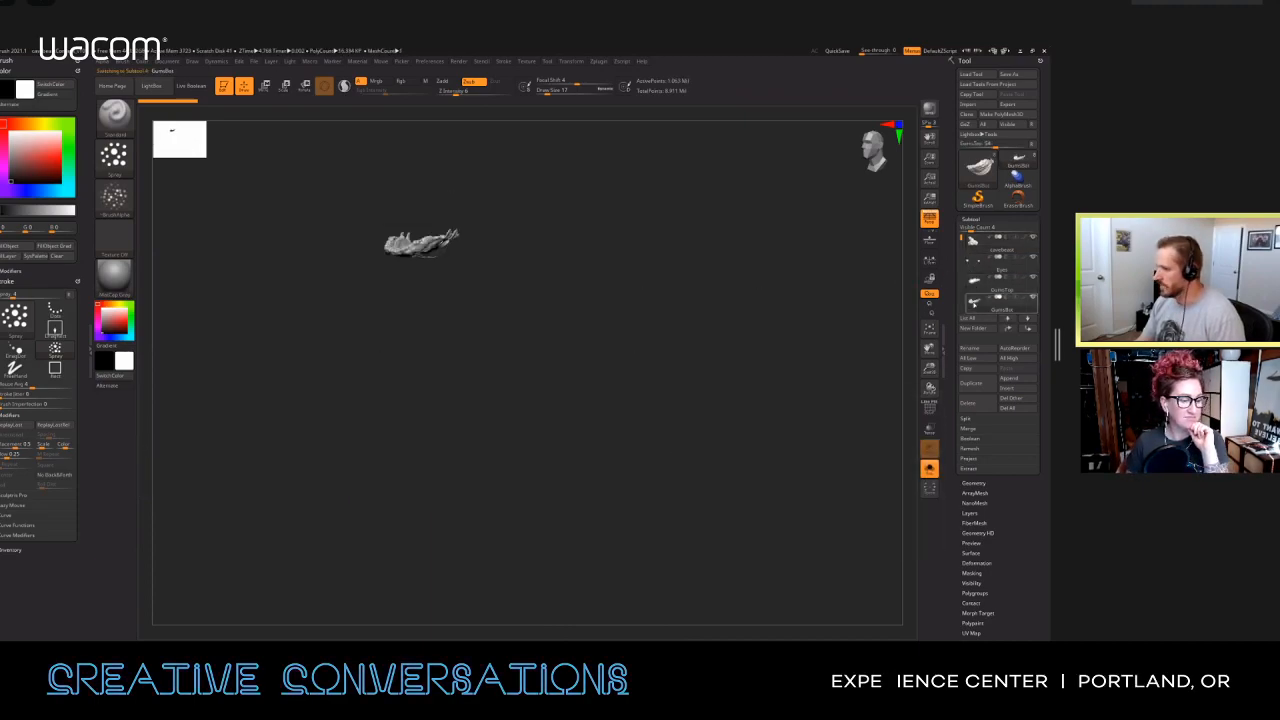
{"action": "left_click", "coordinate": [929, 469]}
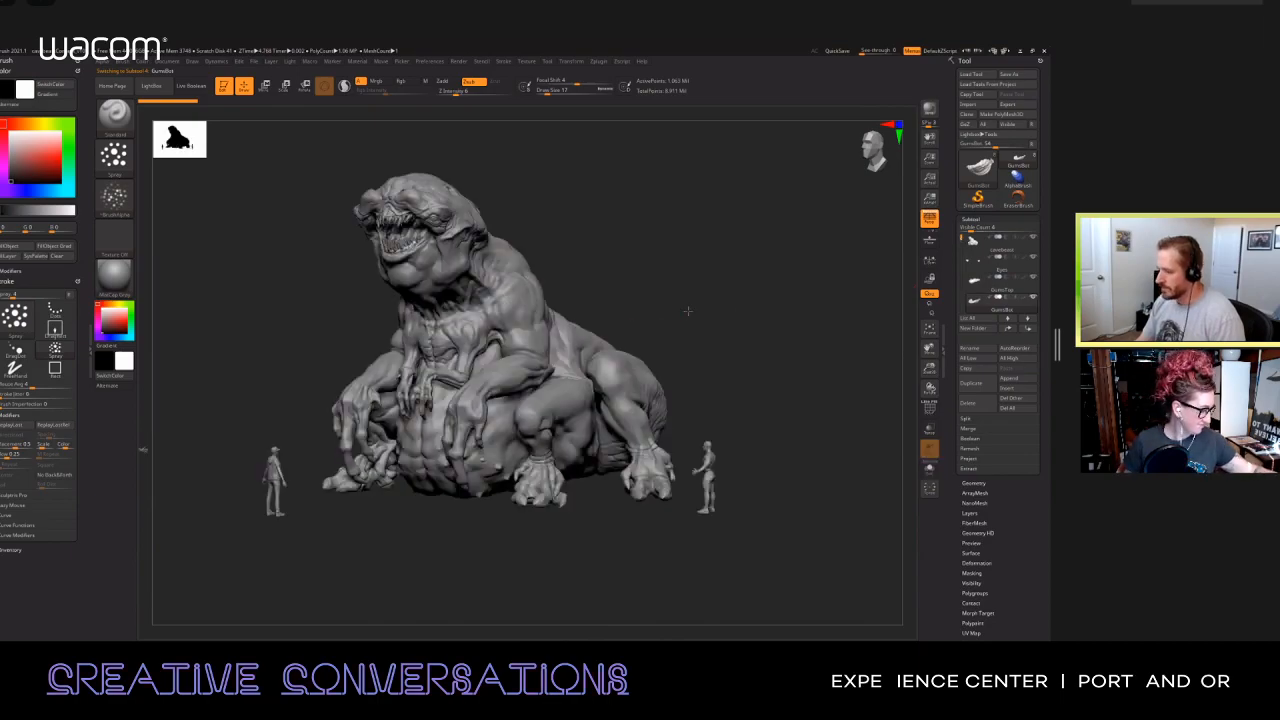
Step: Select the creature's body, frame it from the front with the scale figures, and examine its face, torso and feet up close
{"action": "left_click", "coordinate": [590, 340], "text": "alt"}
{"action": "left_click_drag", "start_coordinate": [657, 289], "coordinate": [649, 298], "text": "shift"}
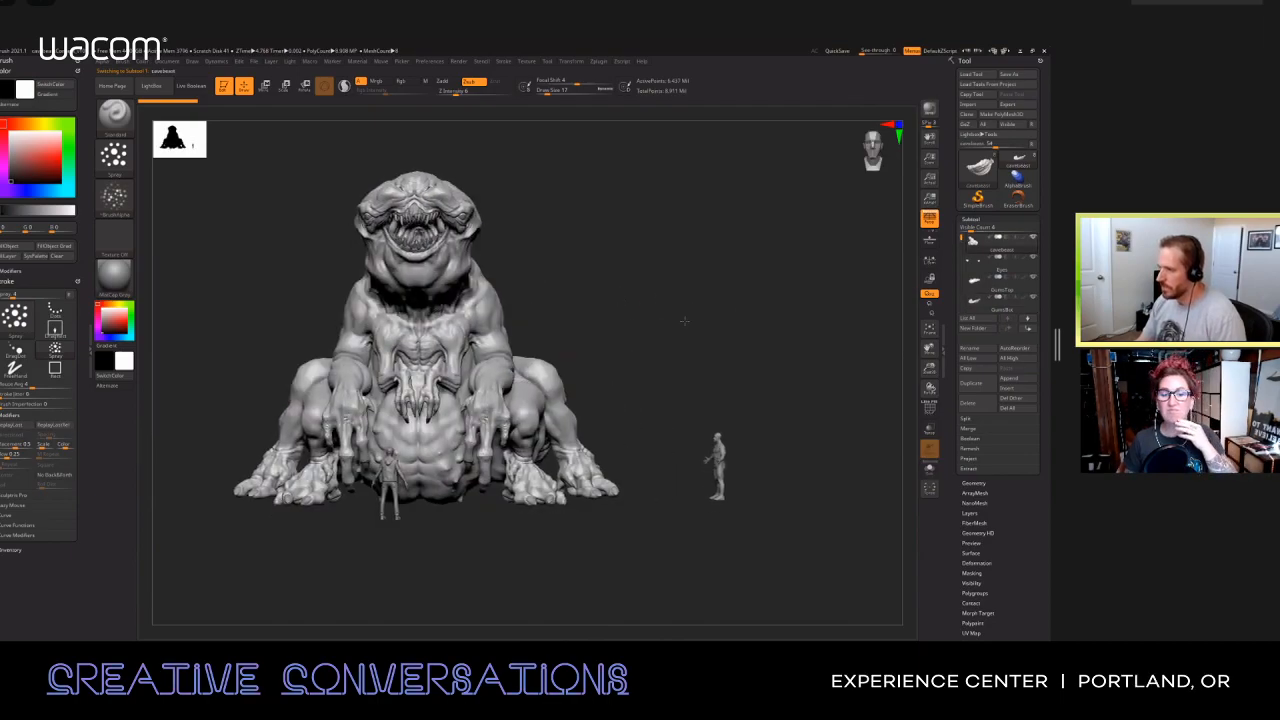
{"action": "key", "text": "f"}
{"action": "key", "text": "f"}
{"action": "key", "text": "f"}
{"action": "left_click_drag", "start_coordinate": [675, 300], "coordinate": [703, 289]}
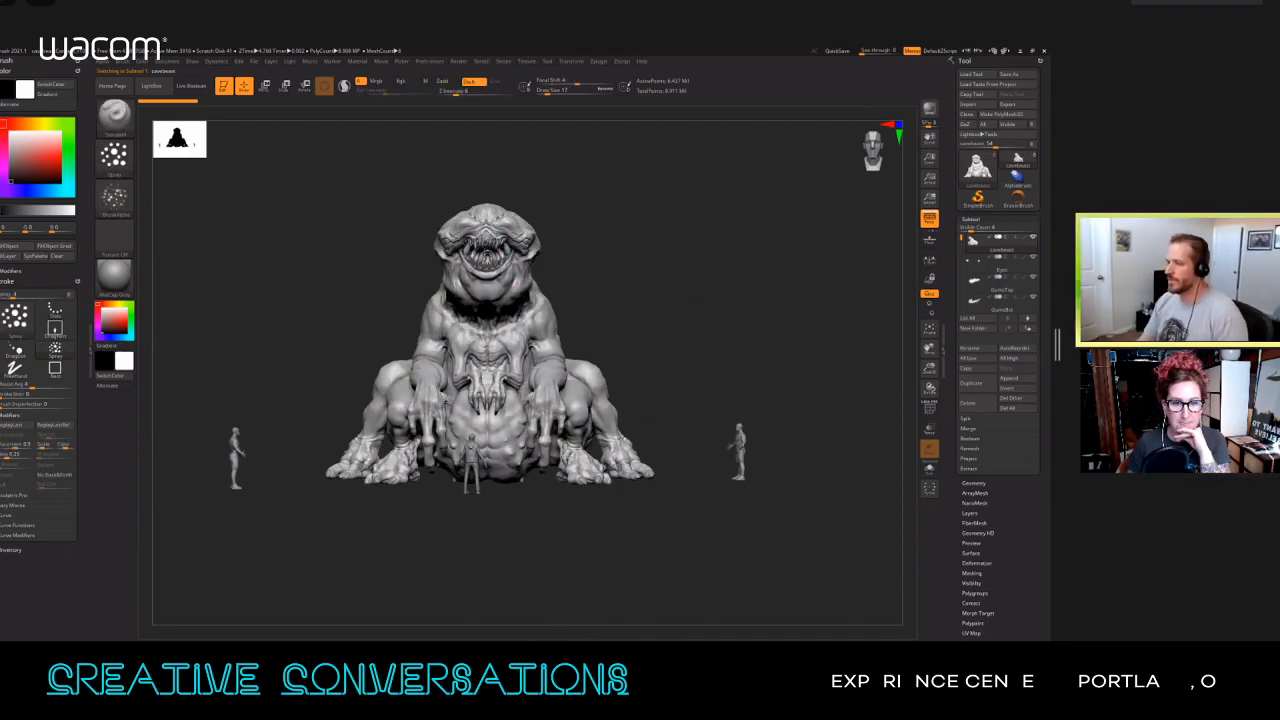
{"action": "left_click_drag", "start_coordinate": [603, 277], "coordinate": [606, 332], "text": "alt"}
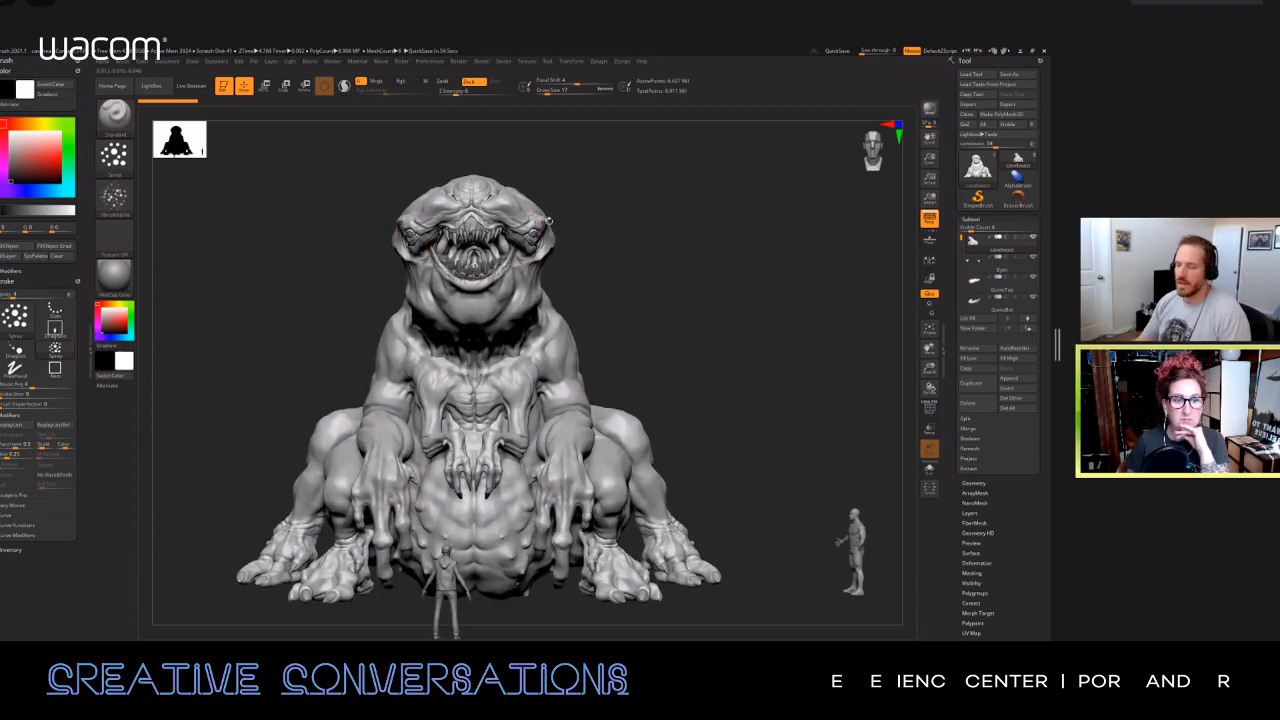
{"action": "left_click_drag", "start_coordinate": [266, 369], "coordinate": [268, 315], "text": "alt"}
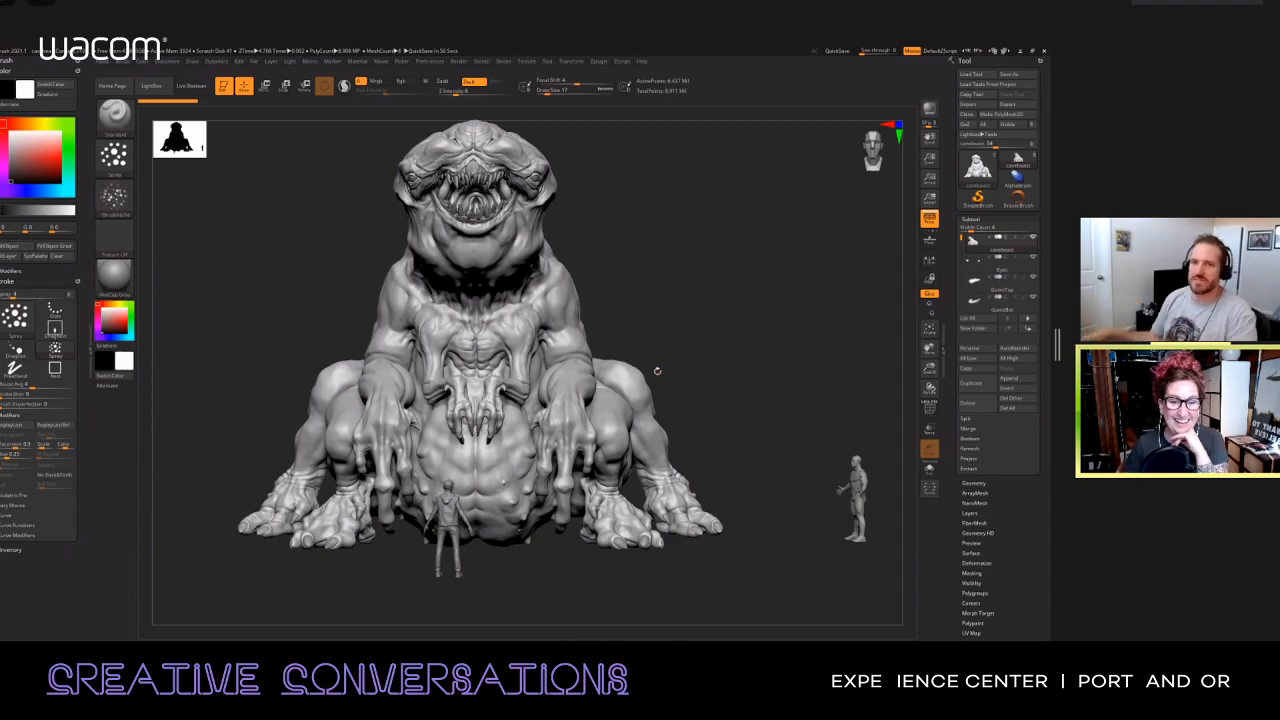
{"action": "left_click_drag", "start_coordinate": [643, 281], "coordinate": [637, 285]}
Step: Open the project forestGiant_zbrush2021_v25.zpr from the forestGiant folder and inspect the giant's bust from different angles
{"action": "key", "text": "ctrl+o"}
{"action": "left_click", "coordinate": [551, 381]}
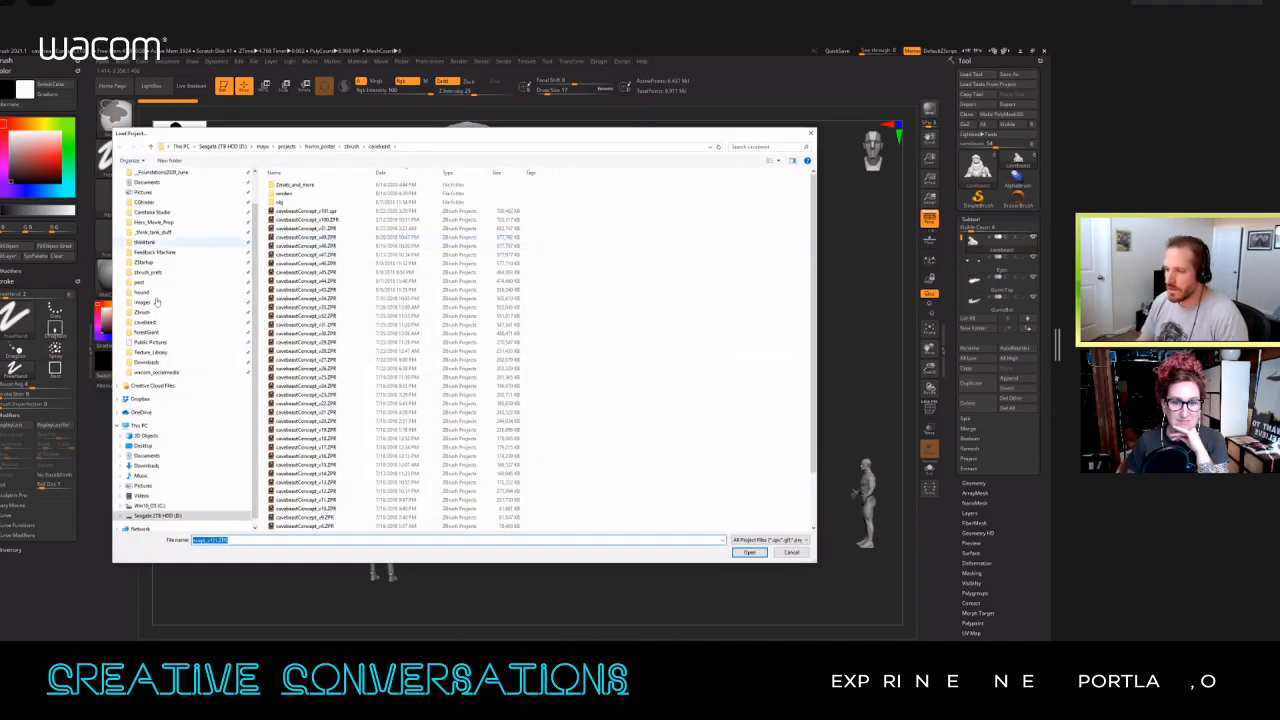
{"action": "left_click", "coordinate": [146, 332]}
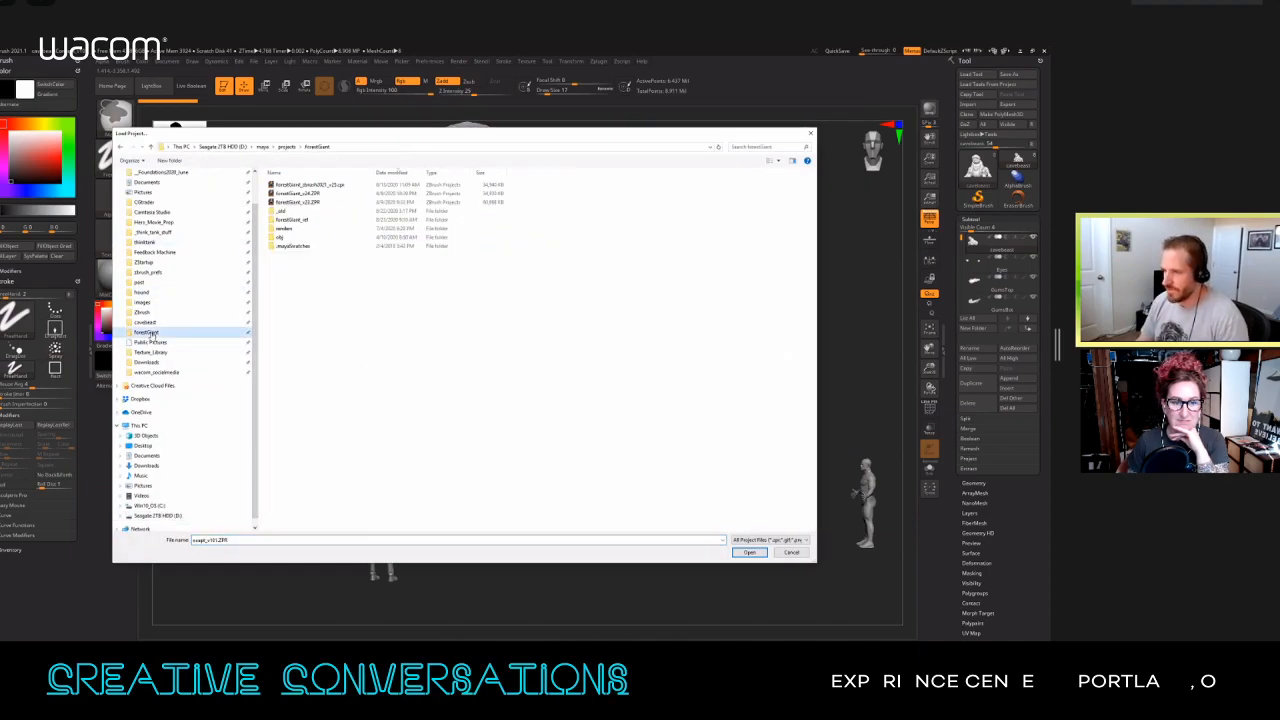
{"action": "left_click_drag", "start_coordinate": [357, 137], "coordinate": [375, 130]}
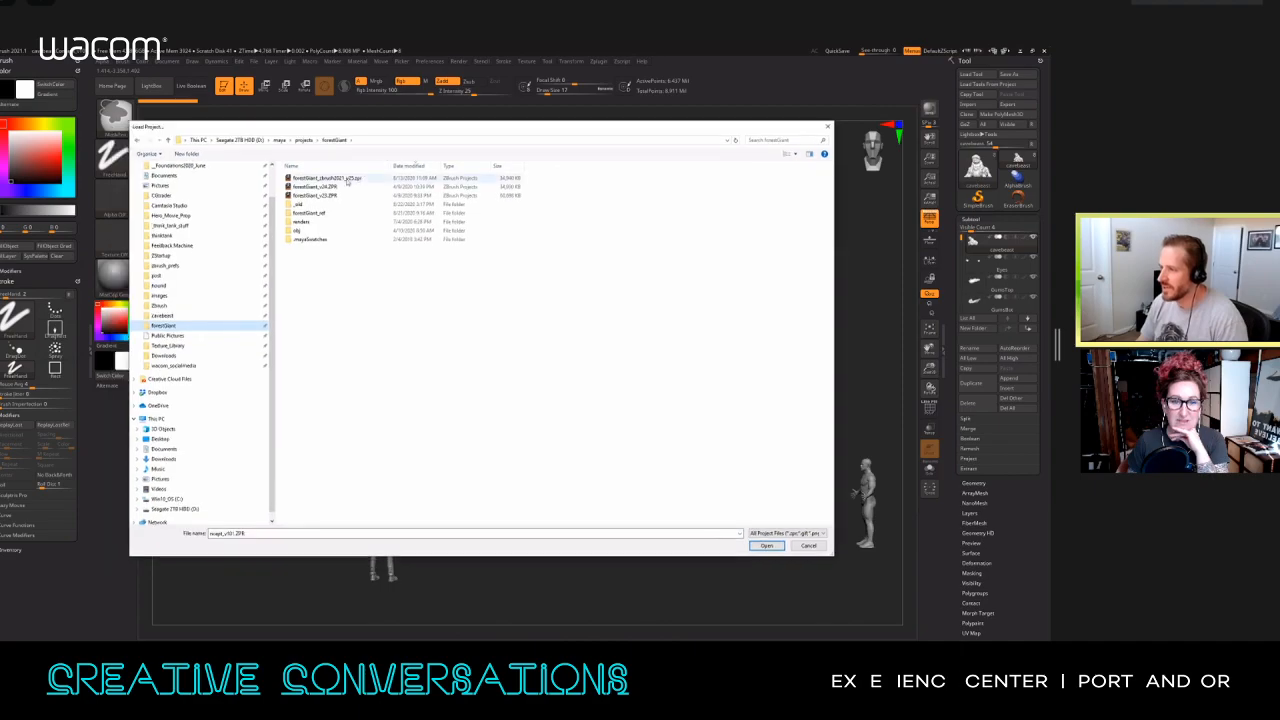
{"action": "left_click", "coordinate": [355, 178]}
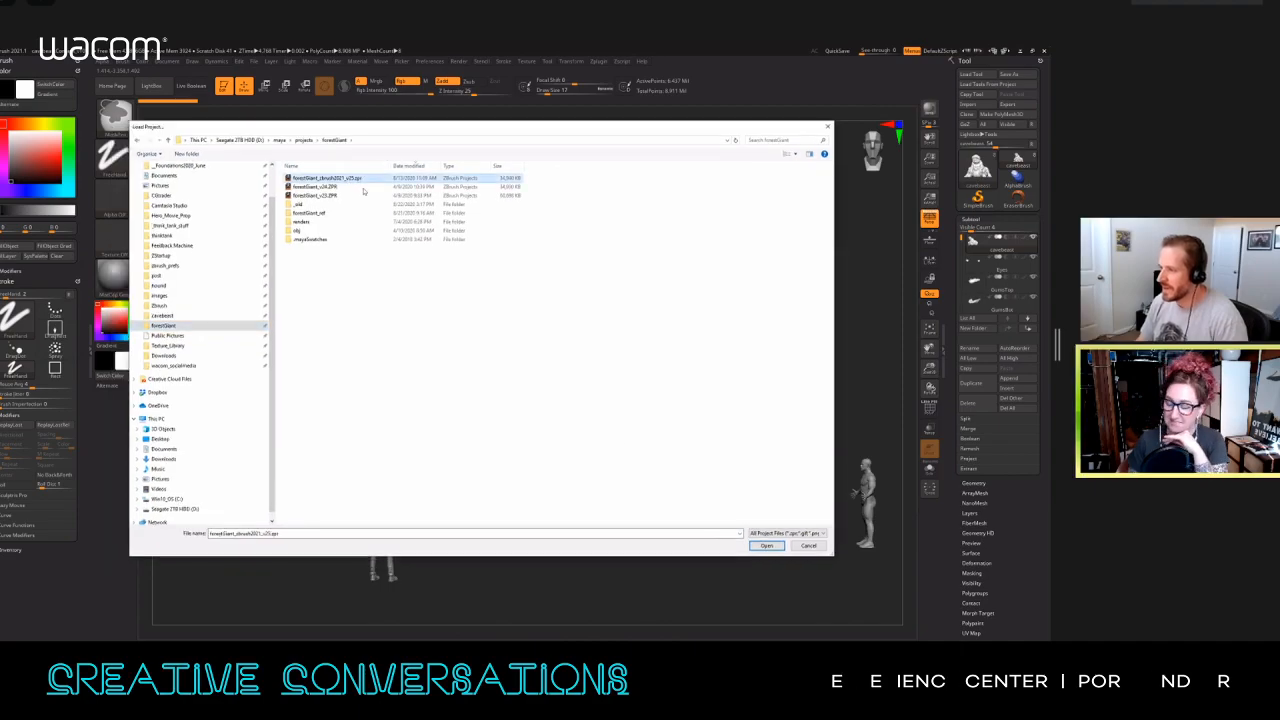
{"action": "left_click", "coordinate": [770, 546]}
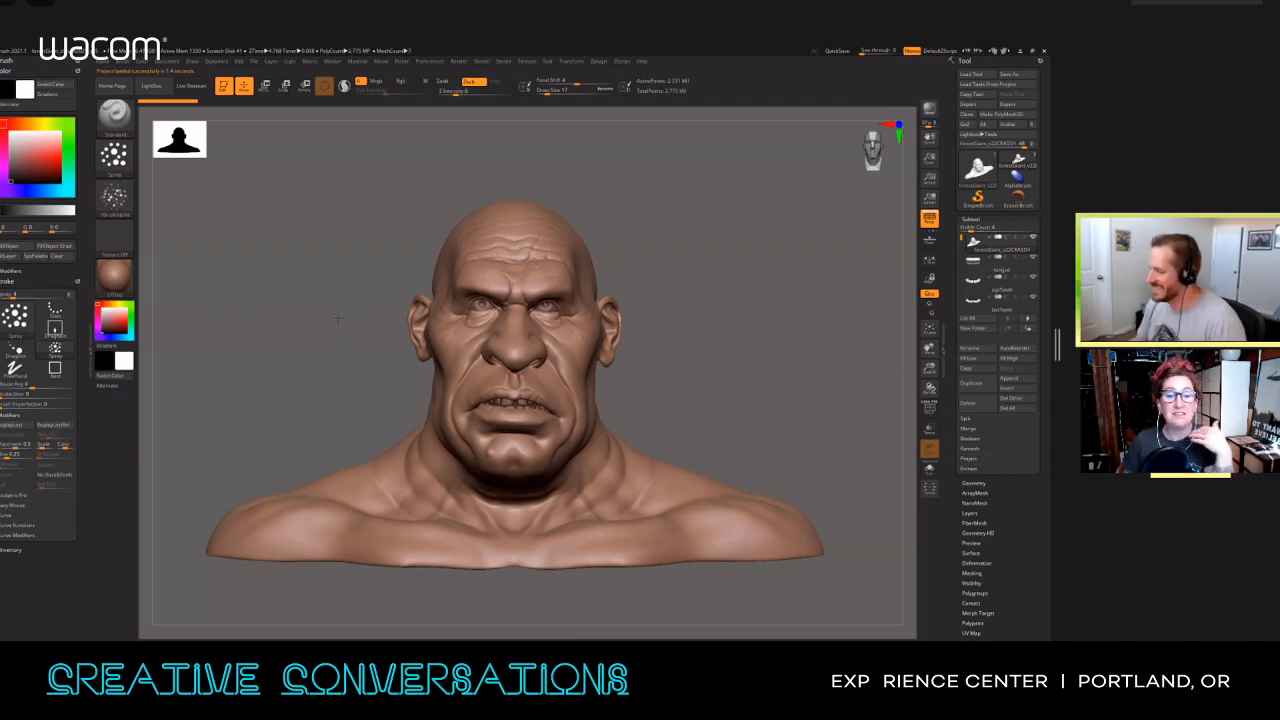
{"action": "left_click_drag", "start_coordinate": [330, 322], "coordinate": [566, 328], "text": "alt"}
{"action": "left_click_drag", "start_coordinate": [754, 257], "coordinate": [738, 341], "text": "alt"}
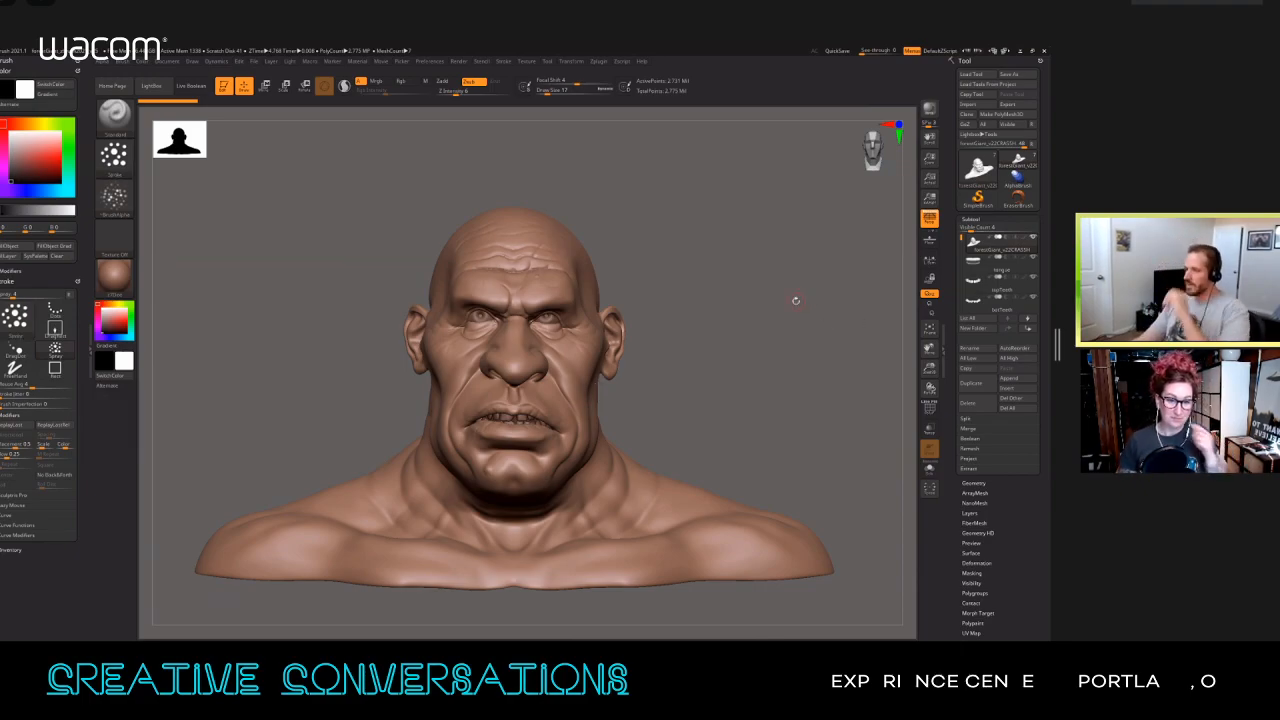
Step: Open forestGiant_v1_wipConcept.jpg from the Demo_Stuff folder, fit the whole figure beside the bust, and minimise the folder window
{"action": "left_click_drag", "start_coordinate": [789, 299], "coordinate": [770, 298]}
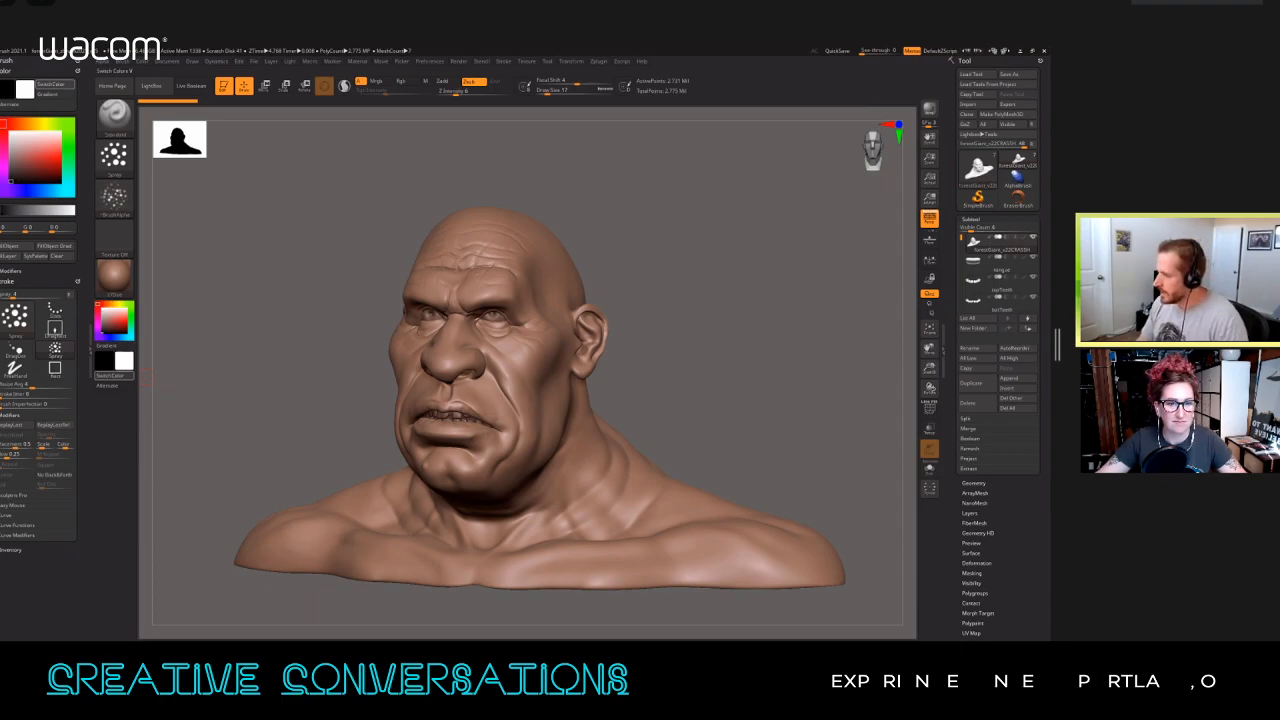
{"action": "key", "text": "alt+Tab"}
{"action": "double_click", "coordinate": [551, 297]}
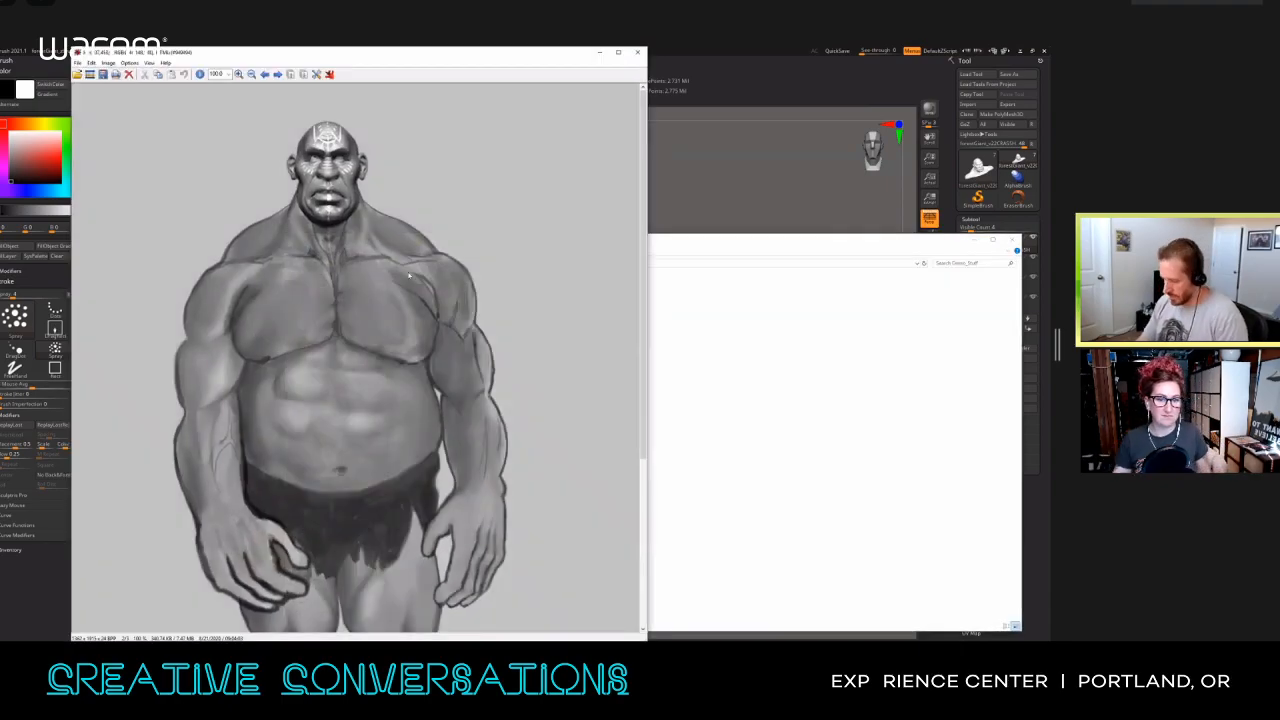
{"action": "key", "text": "minus"}
{"action": "key", "text": "minus"}
{"action": "key", "text": "minus"}
{"action": "key", "text": "minus"}
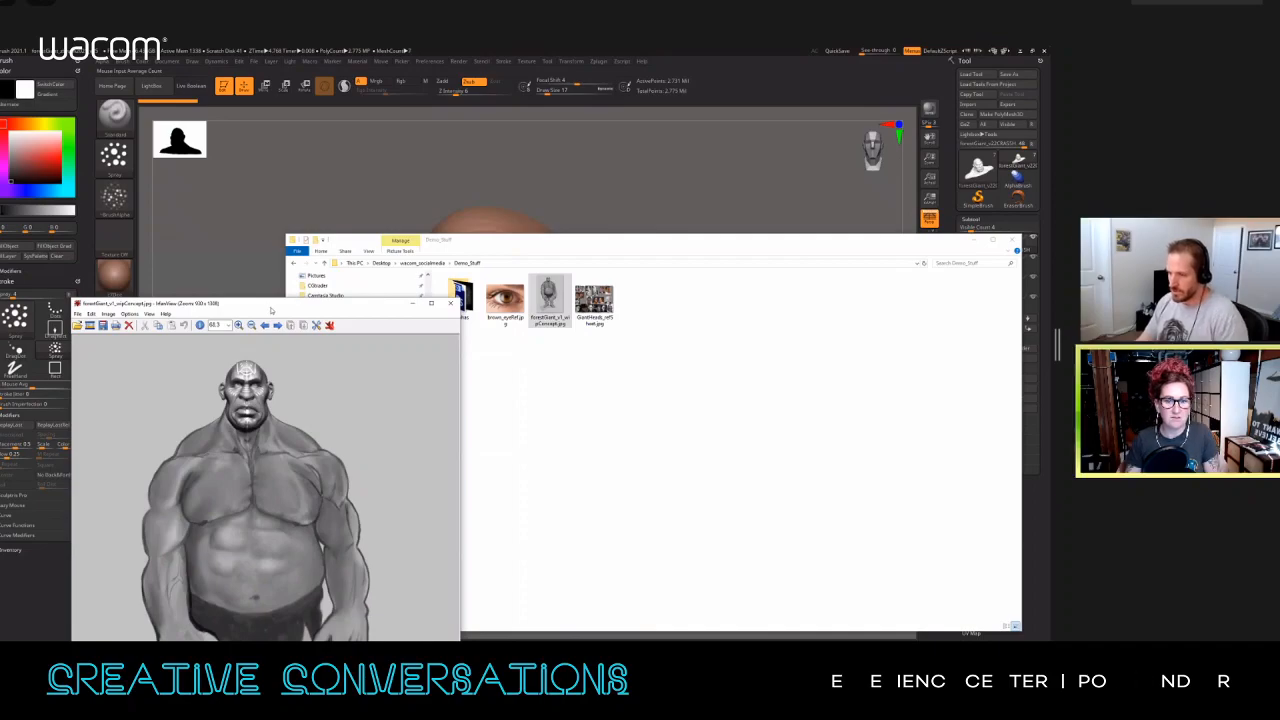
{"action": "left_click_drag", "start_coordinate": [270, 310], "coordinate": [255, 101]}
{"action": "left_click", "coordinate": [978, 240]}
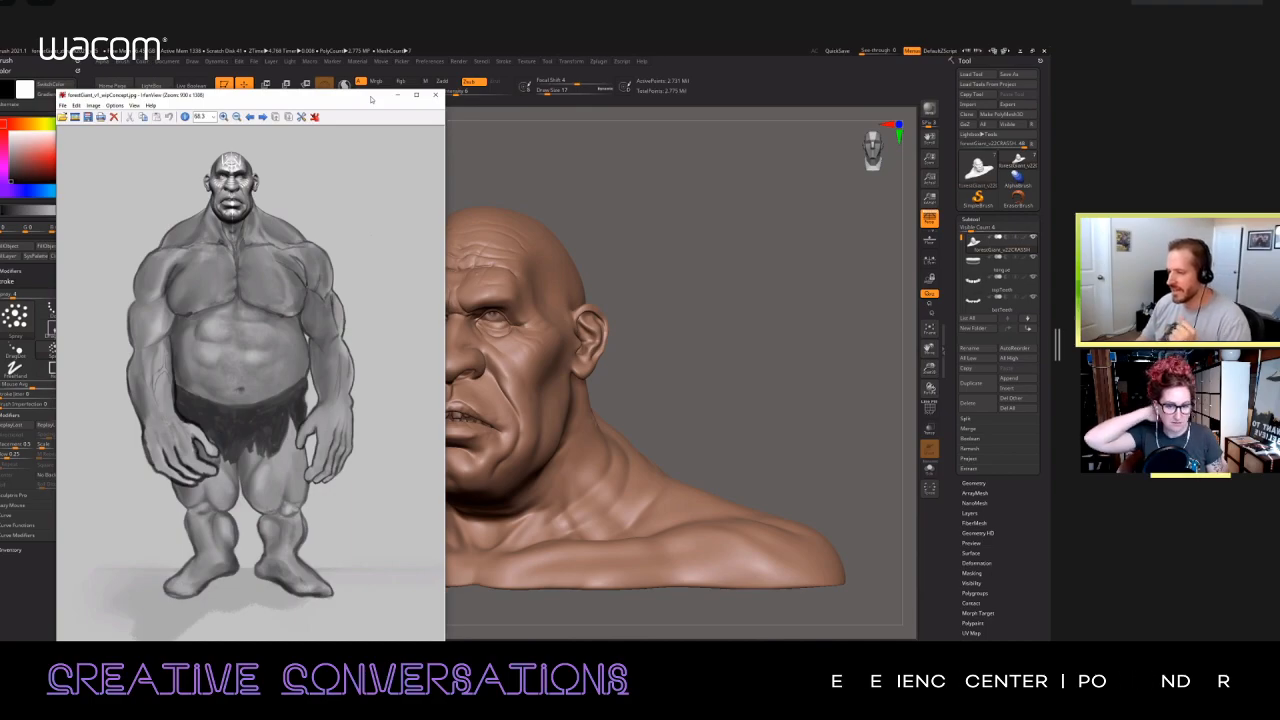
{"action": "left_click_drag", "start_coordinate": [371, 99], "coordinate": [399, 81]}
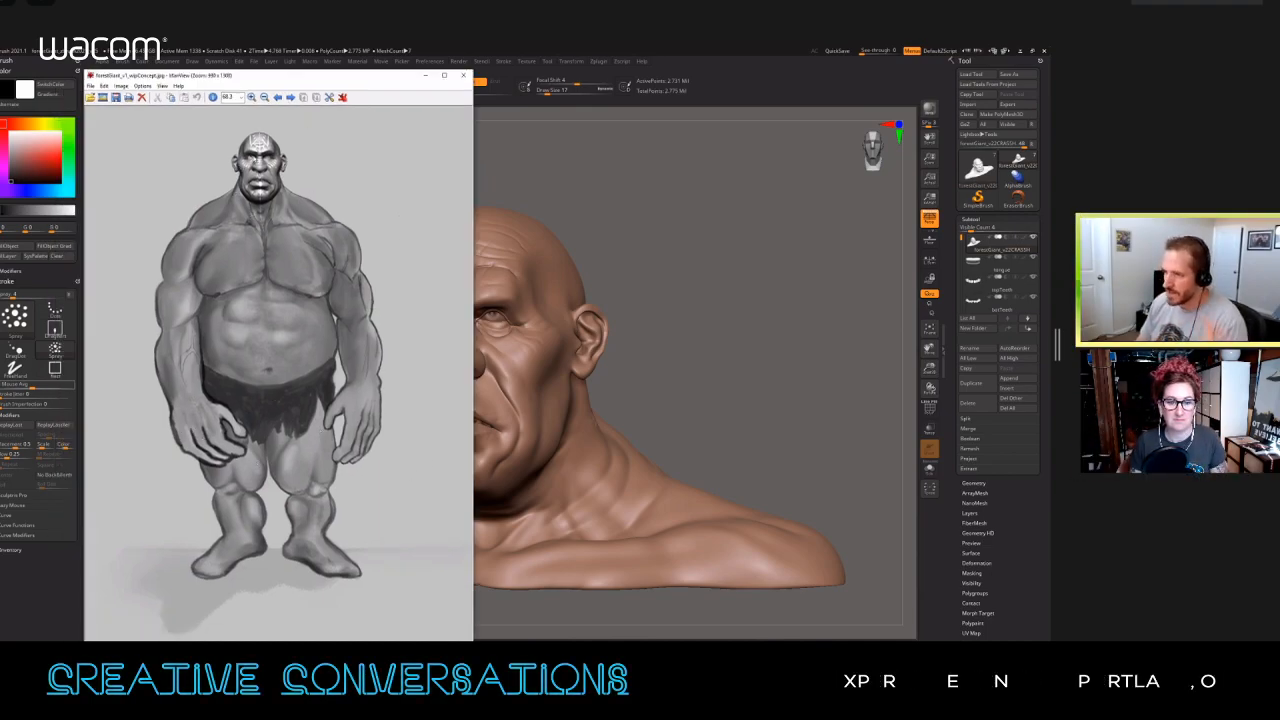
Step: Minimise the concept image, face the bust forward, and place a smaller, empty reference board over a corner of the canvas
{"action": "left_click", "coordinate": [424, 77]}
{"action": "left_click_drag", "start_coordinate": [586, 218], "coordinate": [615, 217]}
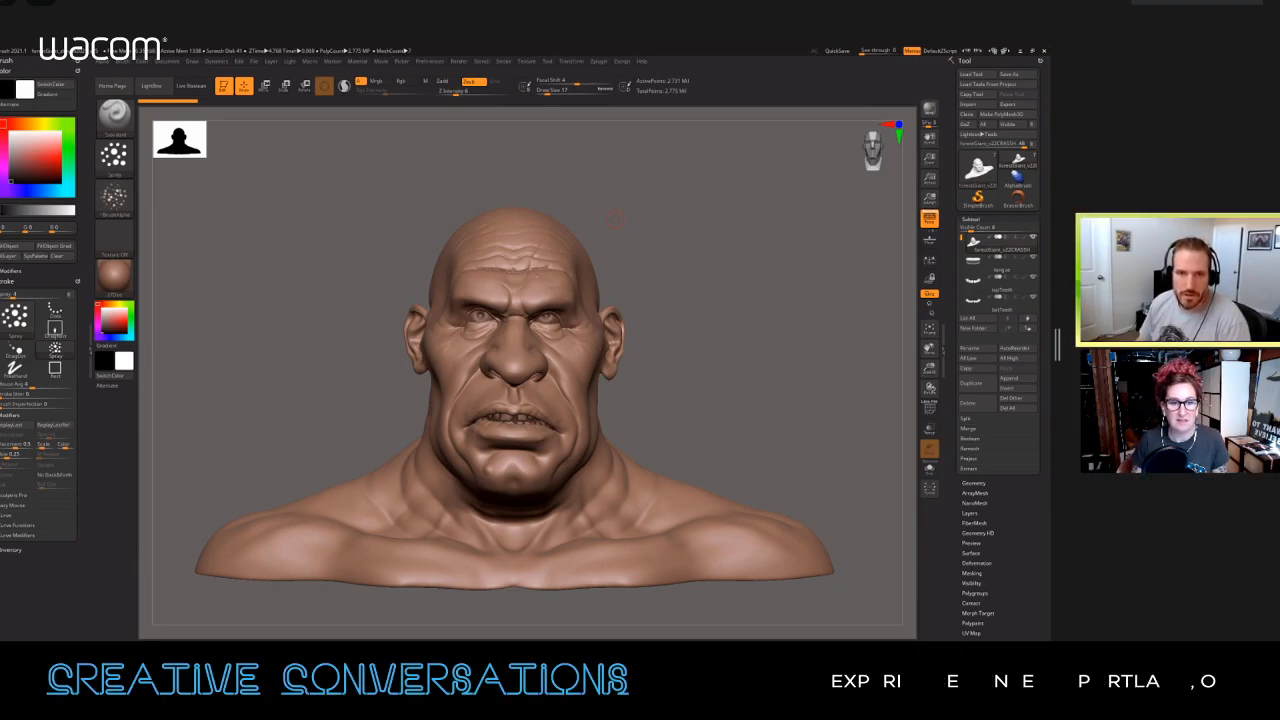
{"action": "right_click_drag", "start_coordinate": [0, 432], "coordinate": [298, 130]}
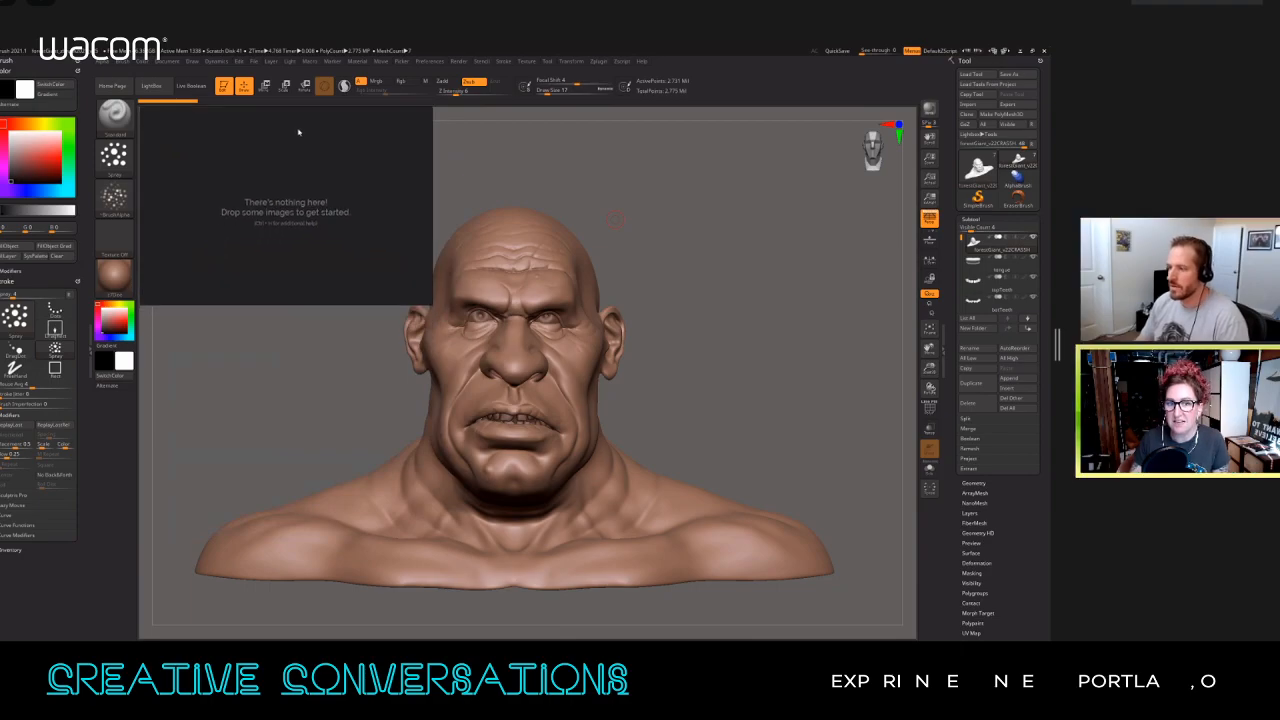
{"action": "left_click_drag", "start_coordinate": [431, 306], "coordinate": [352, 296]}
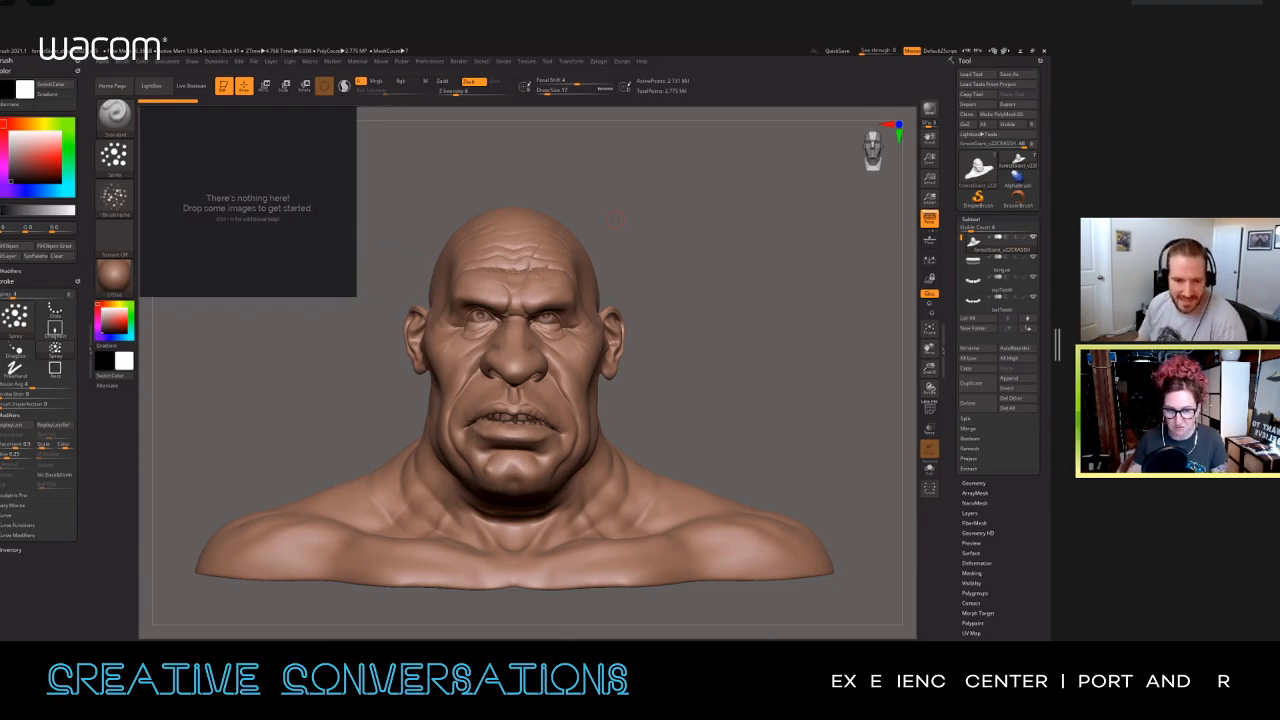
Step: Copy the giant's concept image from the image viewer into the reference board, and minimise the viewer
{"action": "key", "text": "alt+Tab"}
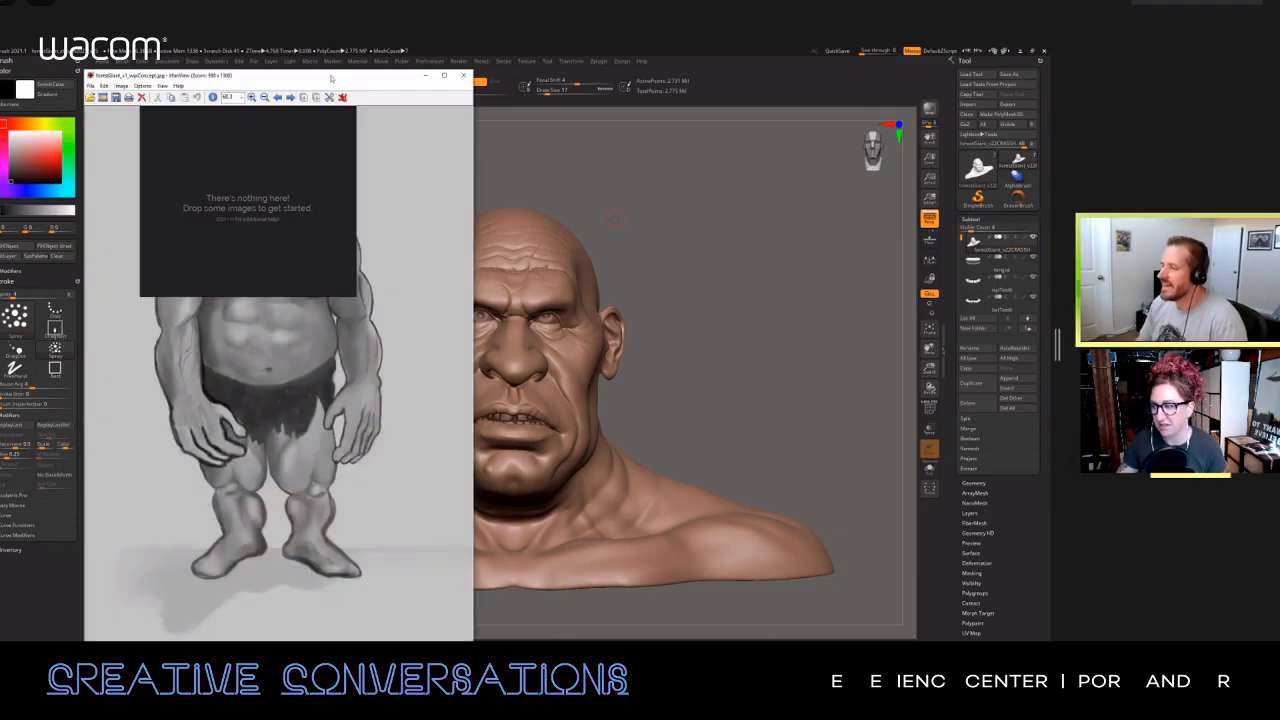
{"action": "left_click_drag", "start_coordinate": [331, 79], "coordinate": [683, 67]}
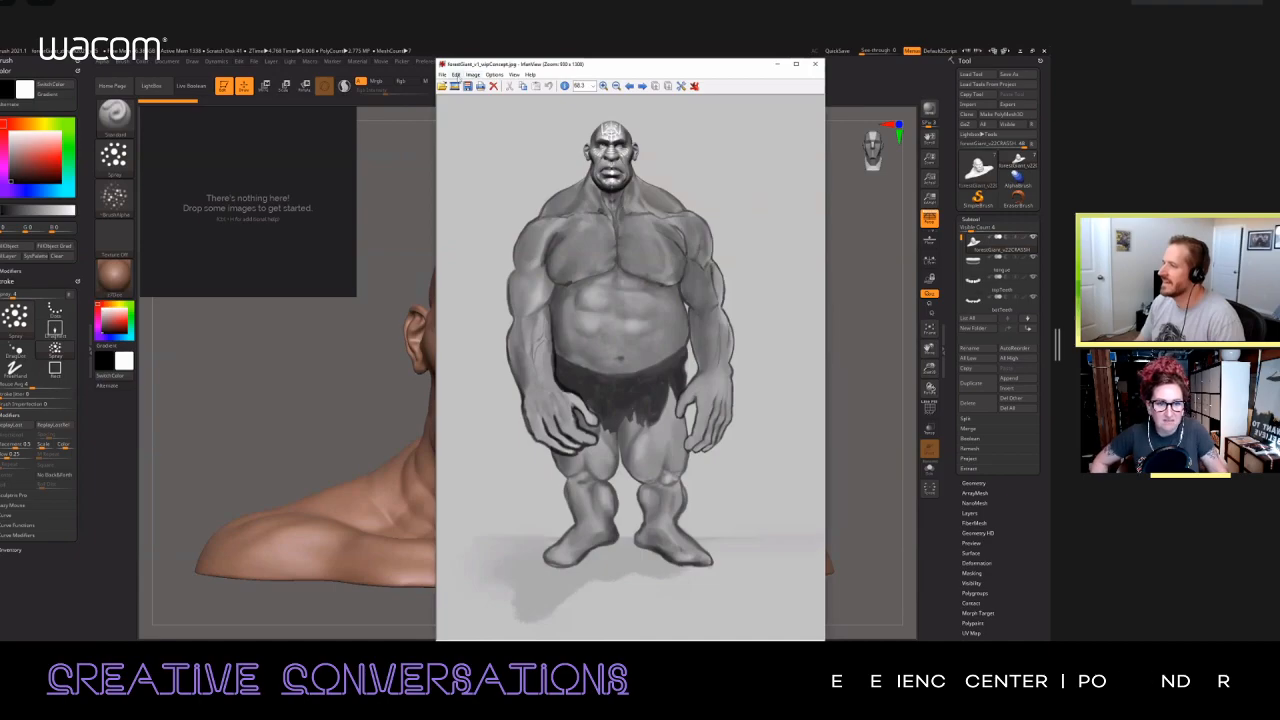
{"action": "left_click", "coordinate": [455, 75]}
{"action": "left_click", "coordinate": [480, 248]}
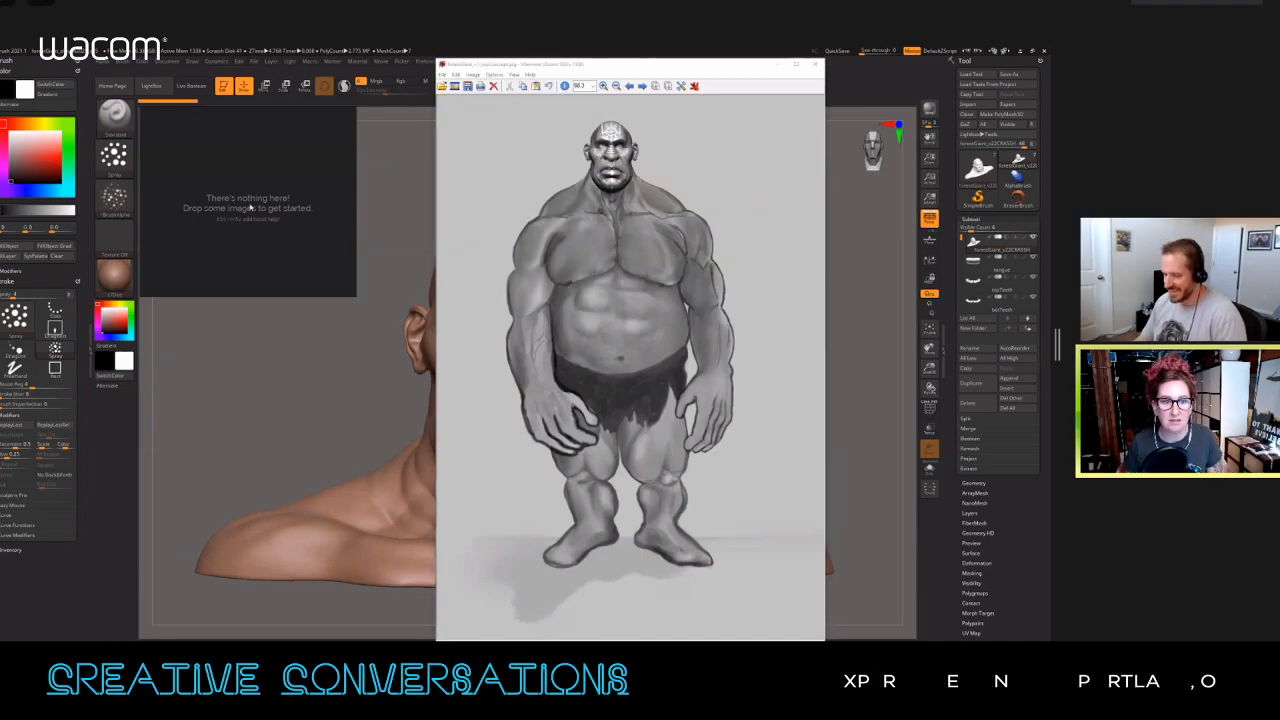
{"action": "key", "text": "ctrl+v"}
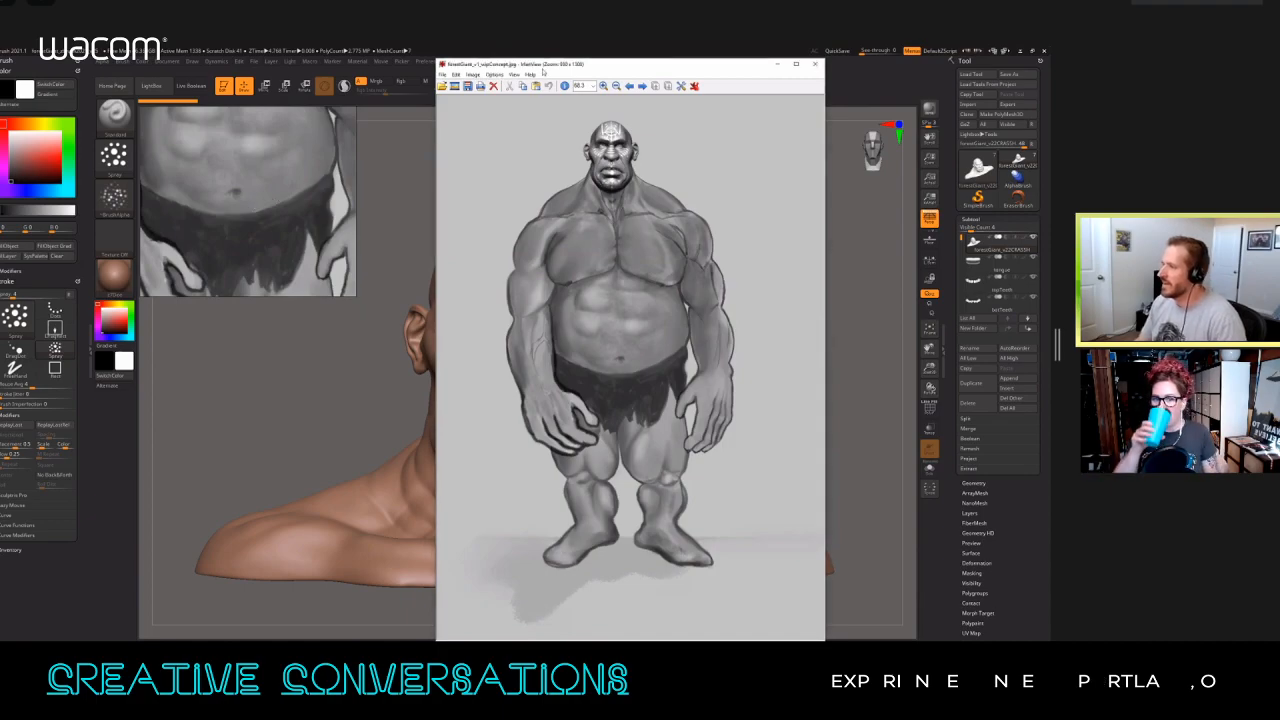
{"action": "left_click_drag", "start_coordinate": [537, 67], "coordinate": [513, 77]}
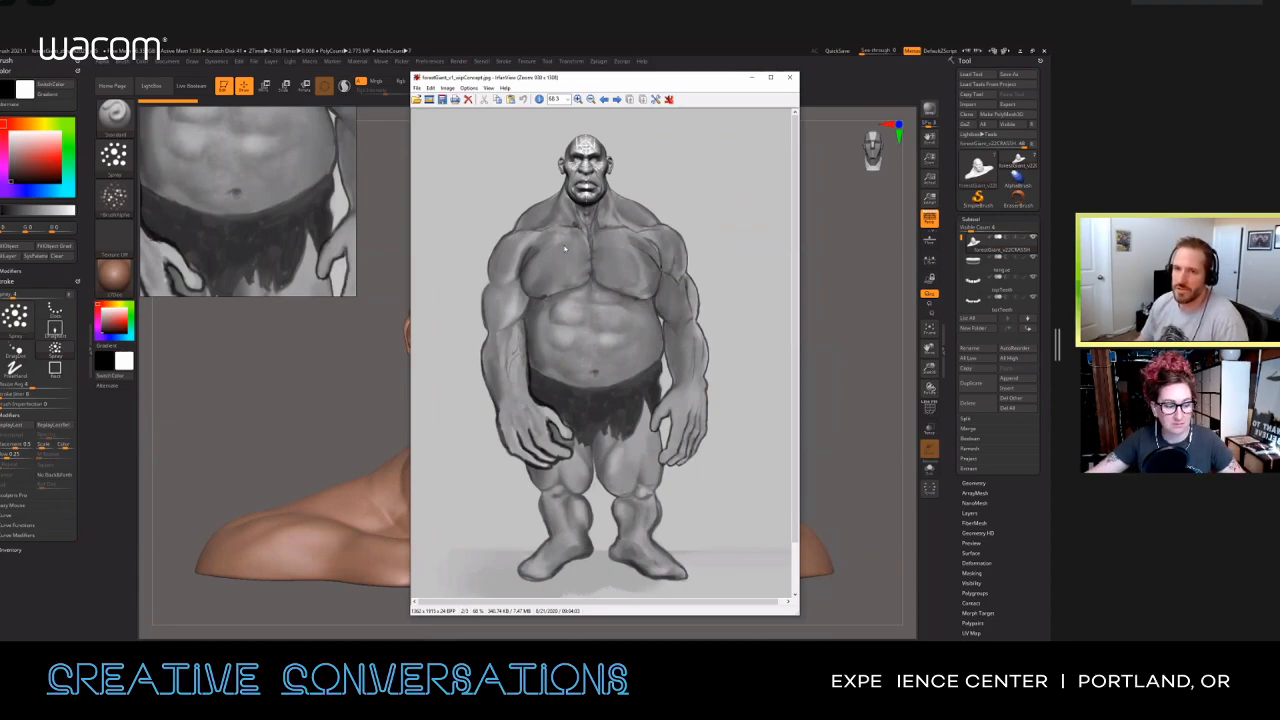
{"action": "left_click", "coordinate": [751, 77]}
Step: Frame the concept's head and shoulders on the reference board and reposition the board beside the bust
{"action": "scroll", "coordinate": [278, 183], "scroll_direction": "down", "scroll_amount": 6}
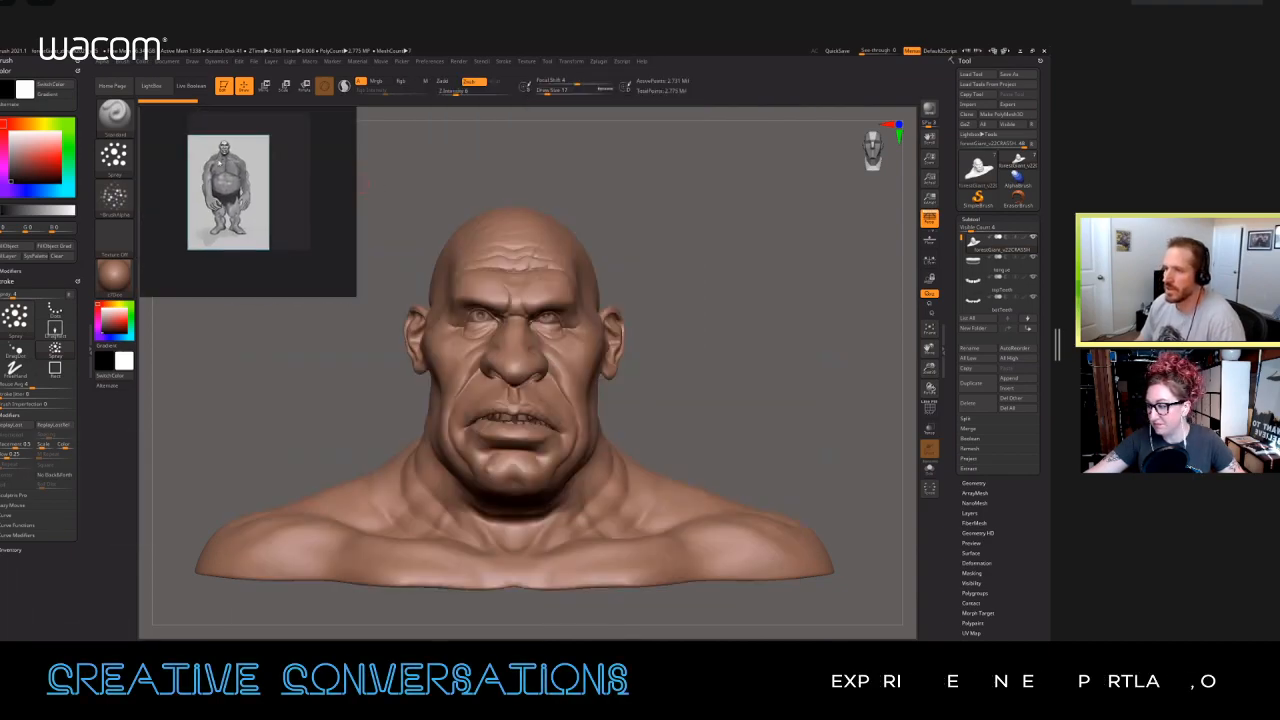
{"action": "scroll", "coordinate": [261, 200], "scroll_direction": "up", "scroll_amount": 5}
{"action": "left_click_drag", "start_coordinate": [261, 197], "coordinate": [287, 214]}
{"action": "left_click_drag", "start_coordinate": [683, 210], "coordinate": [375, 214]}
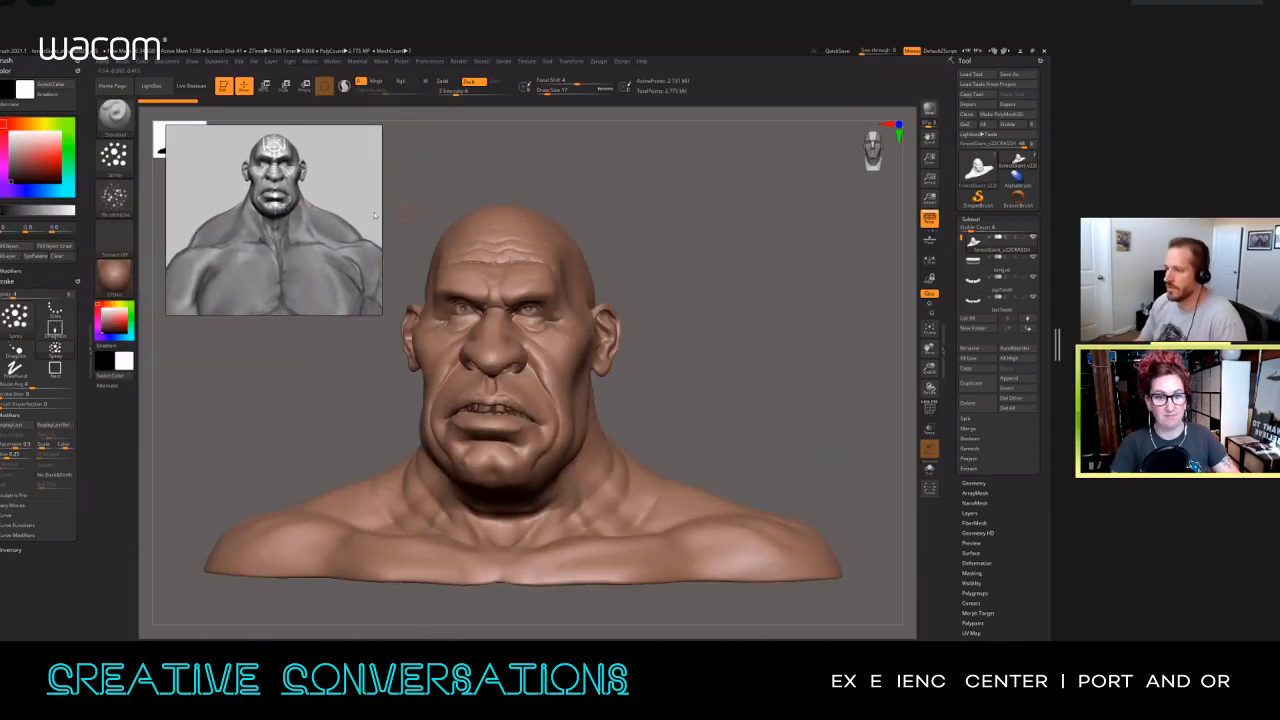
{"action": "left_click_drag", "start_coordinate": [293, 233], "coordinate": [237, 240]}
{"action": "left_click_drag", "start_coordinate": [208, 197], "coordinate": [258, 221]}
Step: Compare the concept's face, full figure and upper body on the reference board with the sculpted bust
{"action": "scroll", "coordinate": [257, 220], "scroll_direction": "up", "scroll_amount": 3}
{"action": "scroll", "coordinate": [257, 221], "scroll_direction": "down", "scroll_amount": 1}
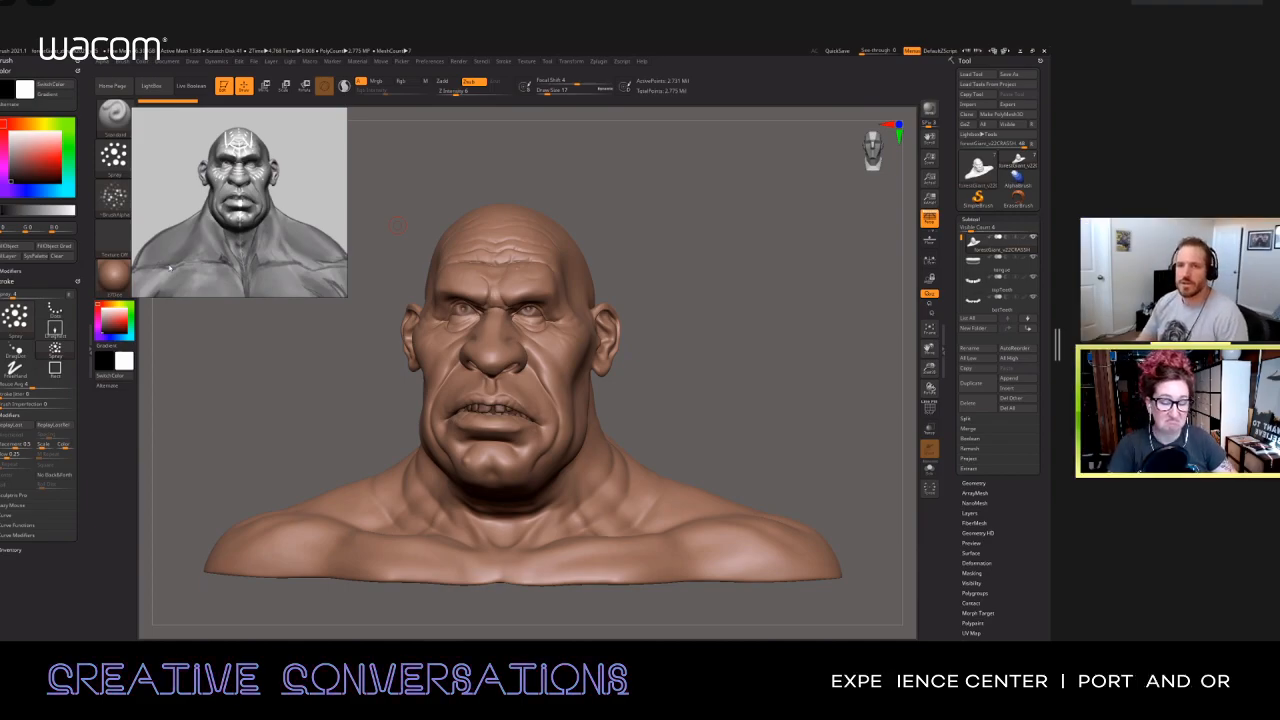
{"action": "scroll", "coordinate": [266, 195], "scroll_direction": "down", "scroll_amount": 8}
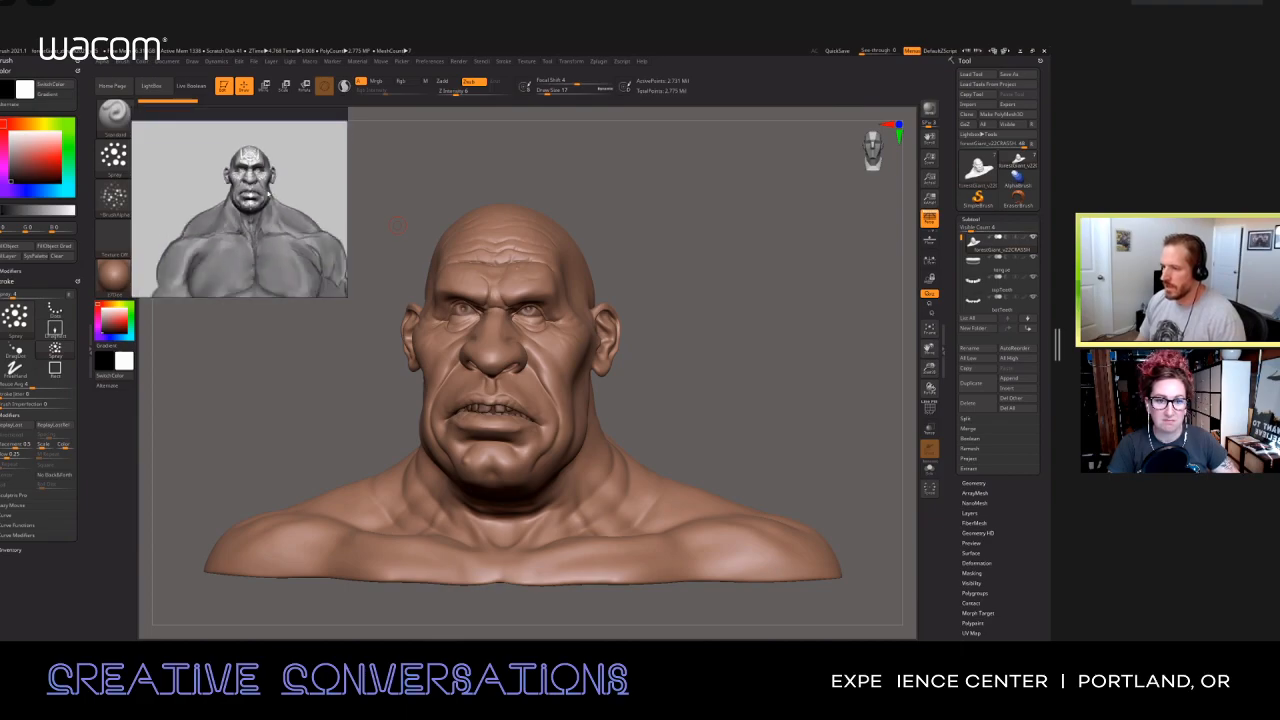
{"action": "scroll", "coordinate": [240, 181], "scroll_direction": "down", "scroll_amount": 3}
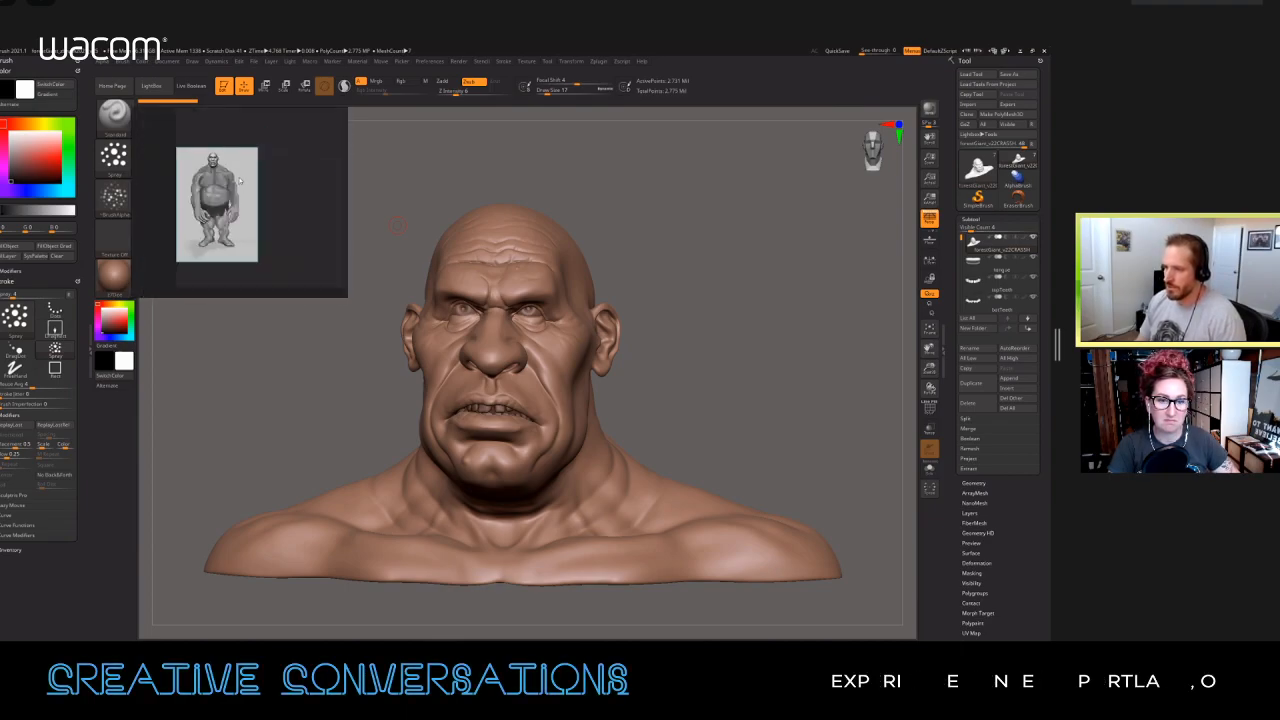
{"action": "scroll", "coordinate": [262, 213], "scroll_direction": "up", "scroll_amount": 6}
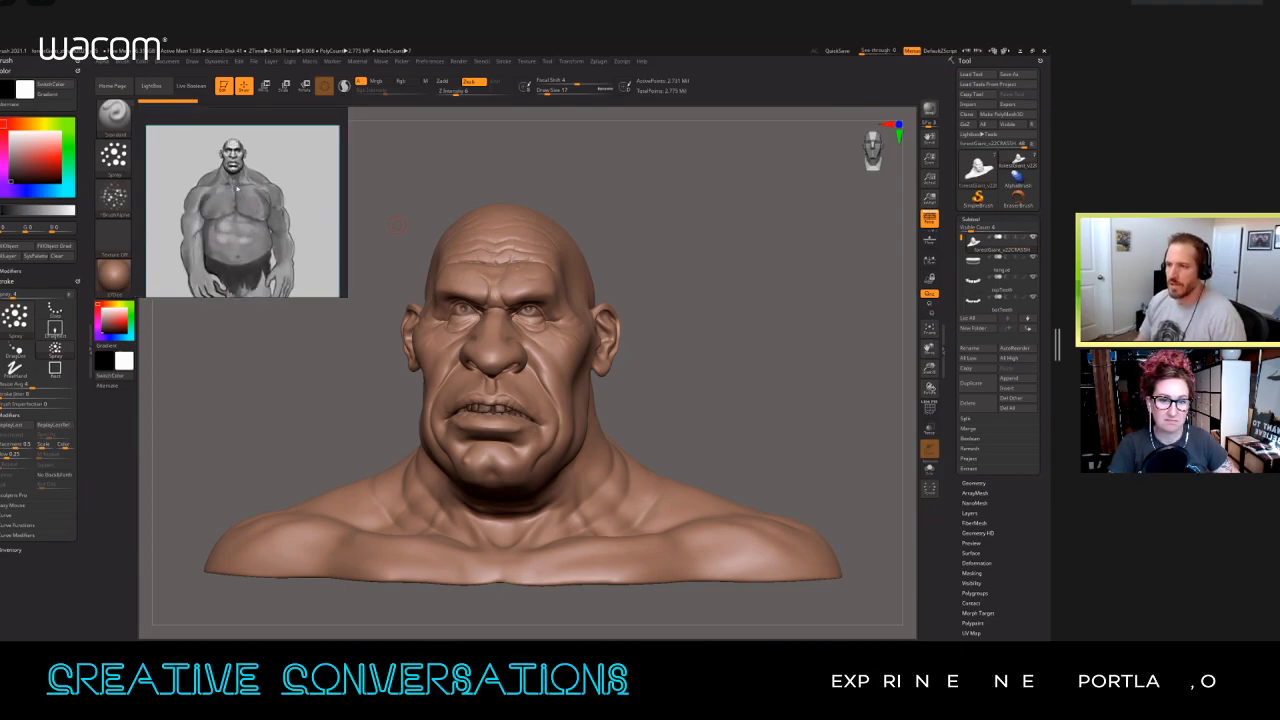
{"action": "scroll", "coordinate": [240, 195], "scroll_direction": "up", "scroll_amount": 6}
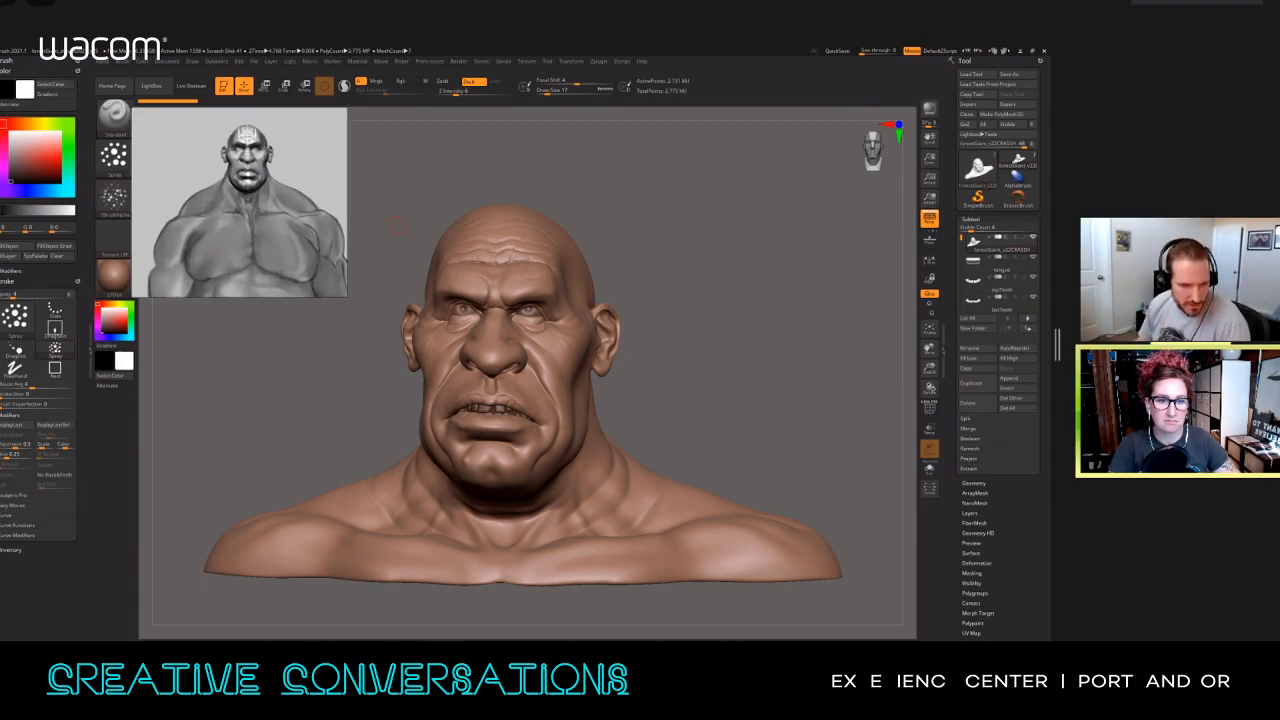
Step: Open the giant heads reference sheet from the Demo_Stuff folder, fit all its photos in view, and minimise the folder window
{"action": "key", "text": "alt+Tab"}
{"action": "left_click", "coordinate": [467, 373]}
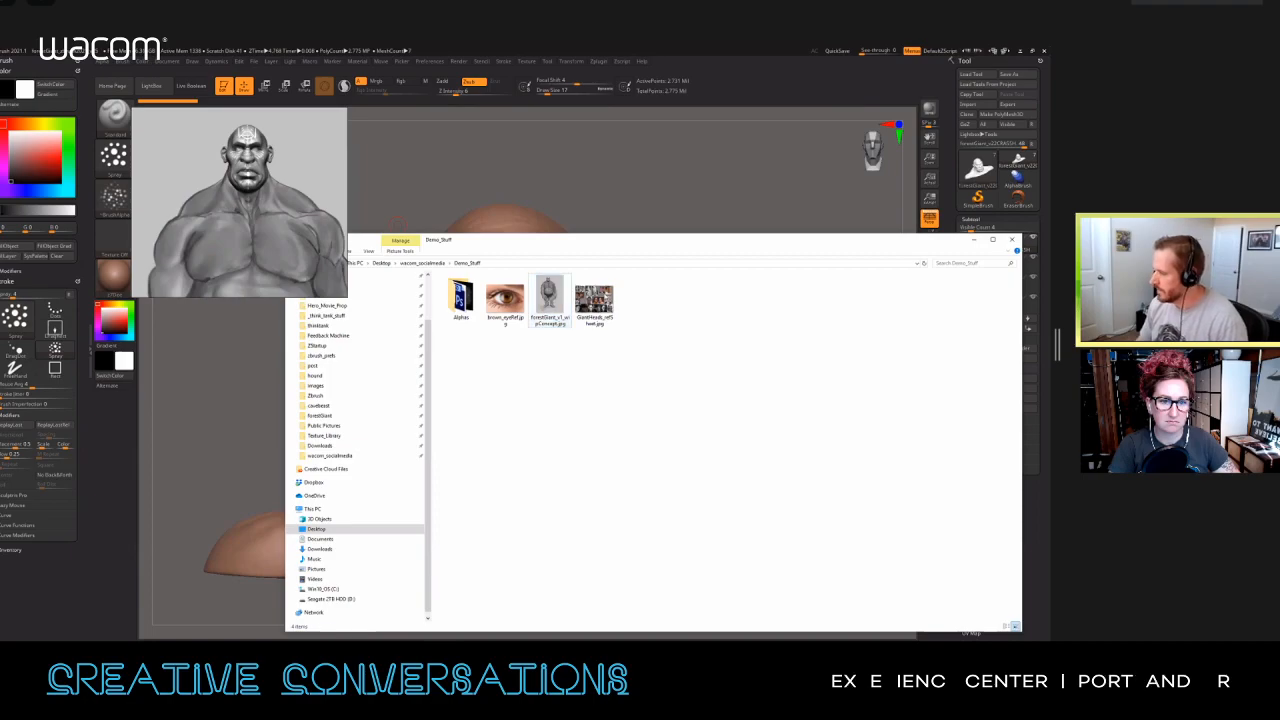
{"action": "double_click", "coordinate": [594, 300]}
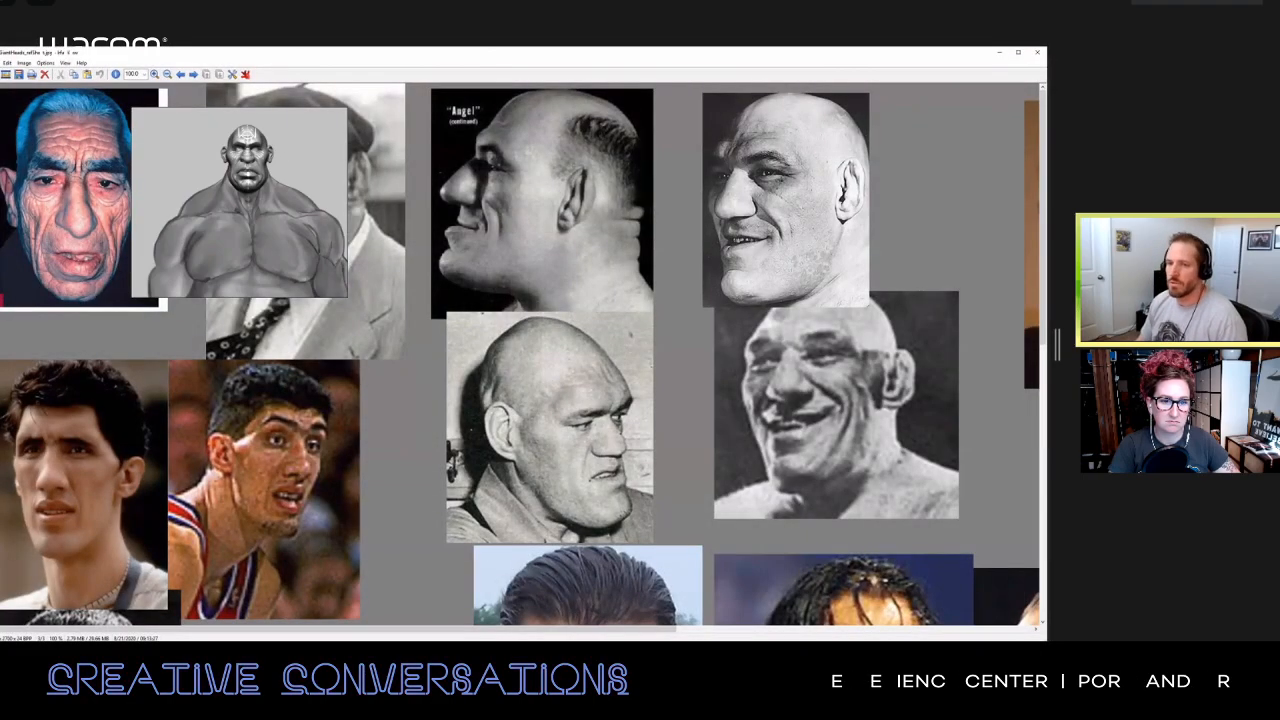
{"action": "key", "text": "f"}
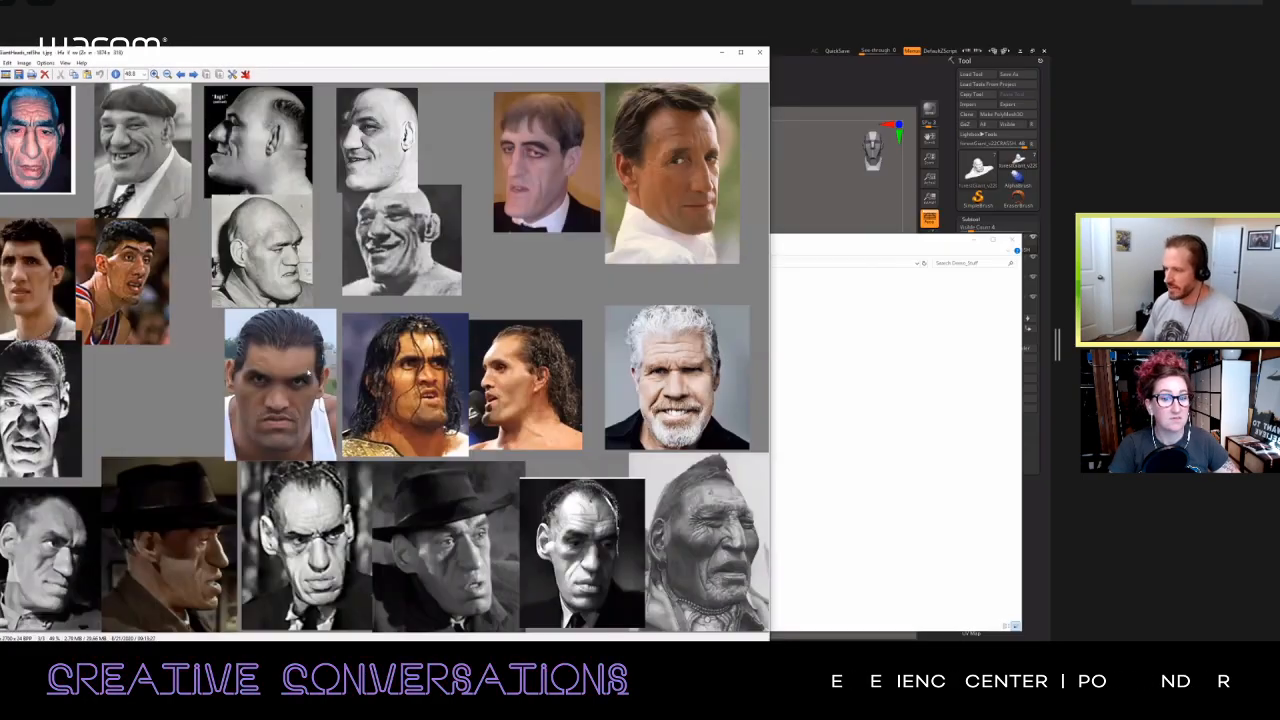
{"action": "left_click", "coordinate": [974, 240]}
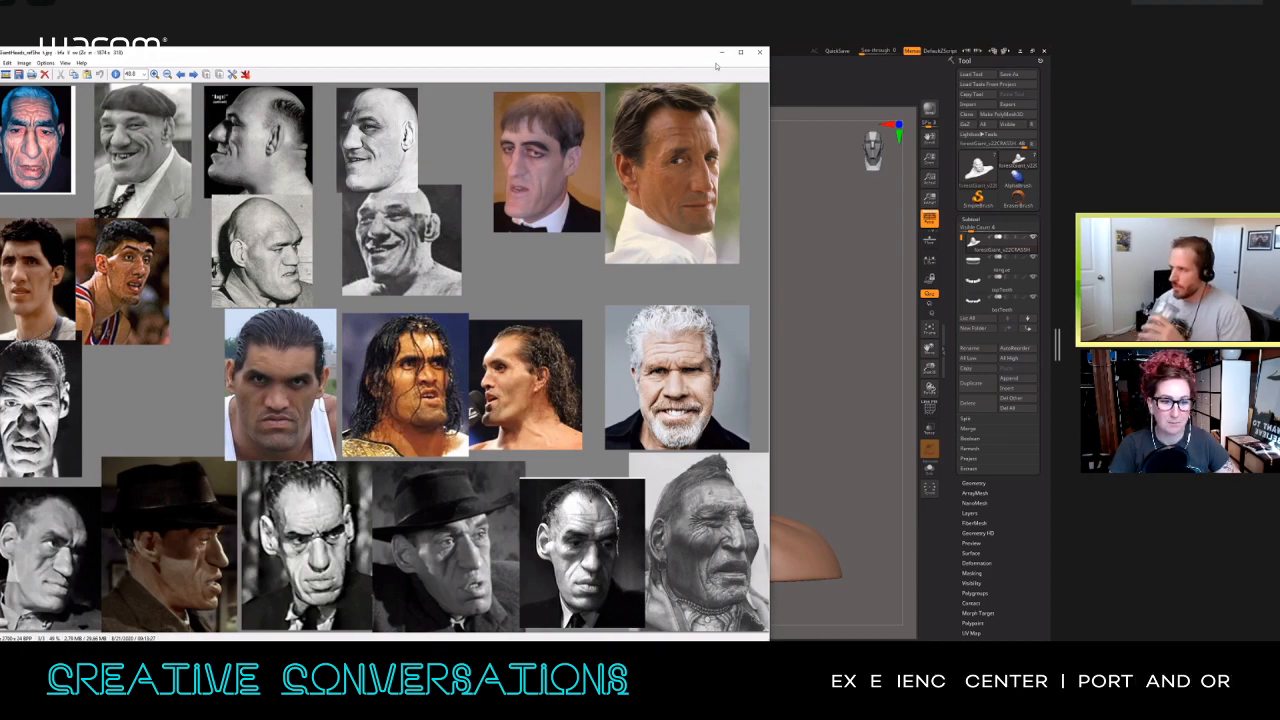
{"action": "left_click_drag", "start_coordinate": [690, 52], "coordinate": [691, 54]}
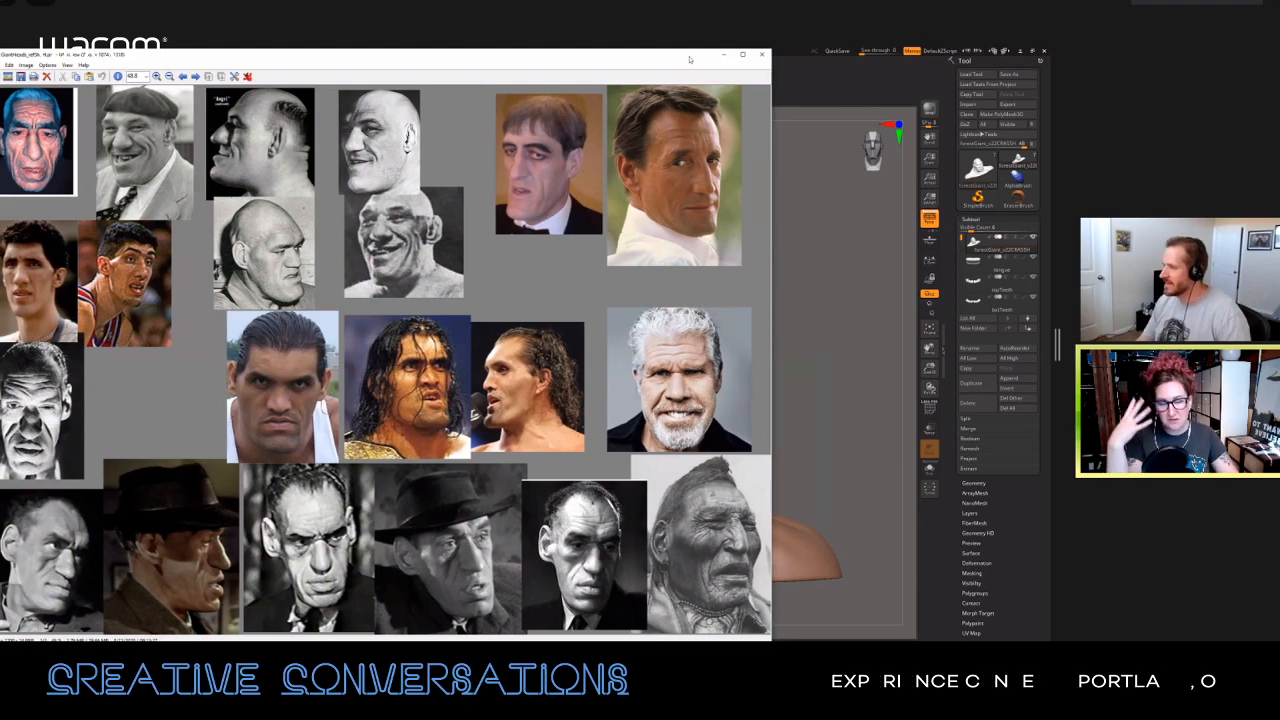
{"action": "left_click_drag", "start_coordinate": [689, 60], "coordinate": [695, 62]}
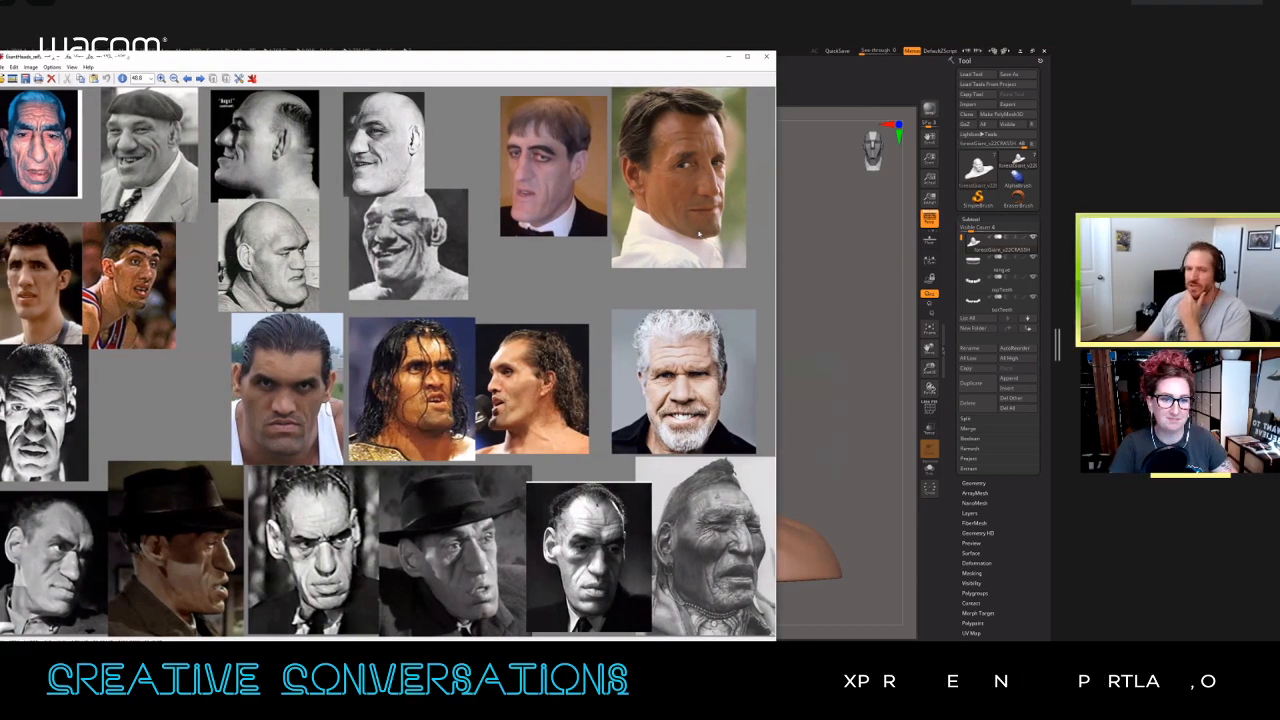
Step: Minimise the reference sheet, select the giant's eyes subtool, and inspect the bust's face from the front
{"action": "left_click", "coordinate": [728, 57]}
{"action": "left_click_drag", "start_coordinate": [711, 341], "coordinate": [714, 340]}
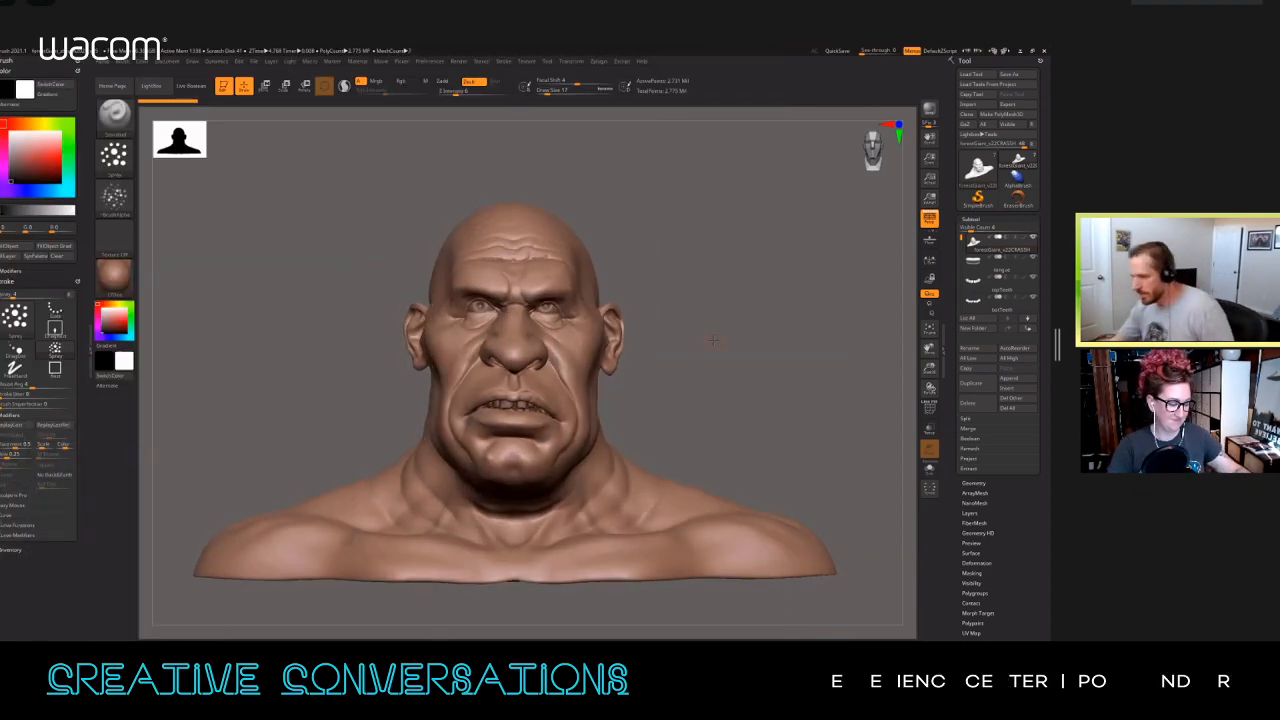
{"action": "right_click_drag", "start_coordinate": [622, 330], "coordinate": [592, 400], "text": "alt"}
{"action": "left_click", "coordinate": [531, 289], "text": "alt"}
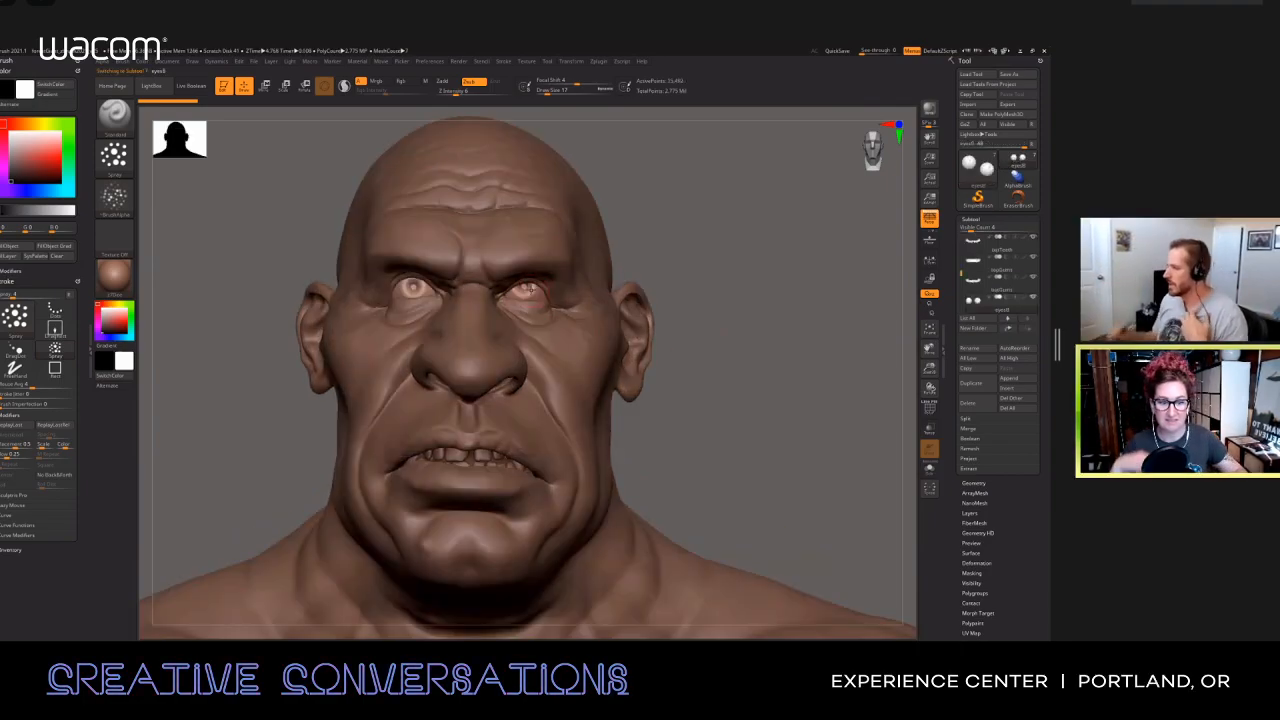
{"action": "mouse_move", "coordinate": [706, 352]}
{"action": "right_mouse_down", "text": "ctrl"}
{"action": "mouse_move", "coordinate": [697, 330]}
{"action": "mouse_move", "coordinate": [702, 340]}
{"action": "right_mouse_up", "text": "ctrl"}
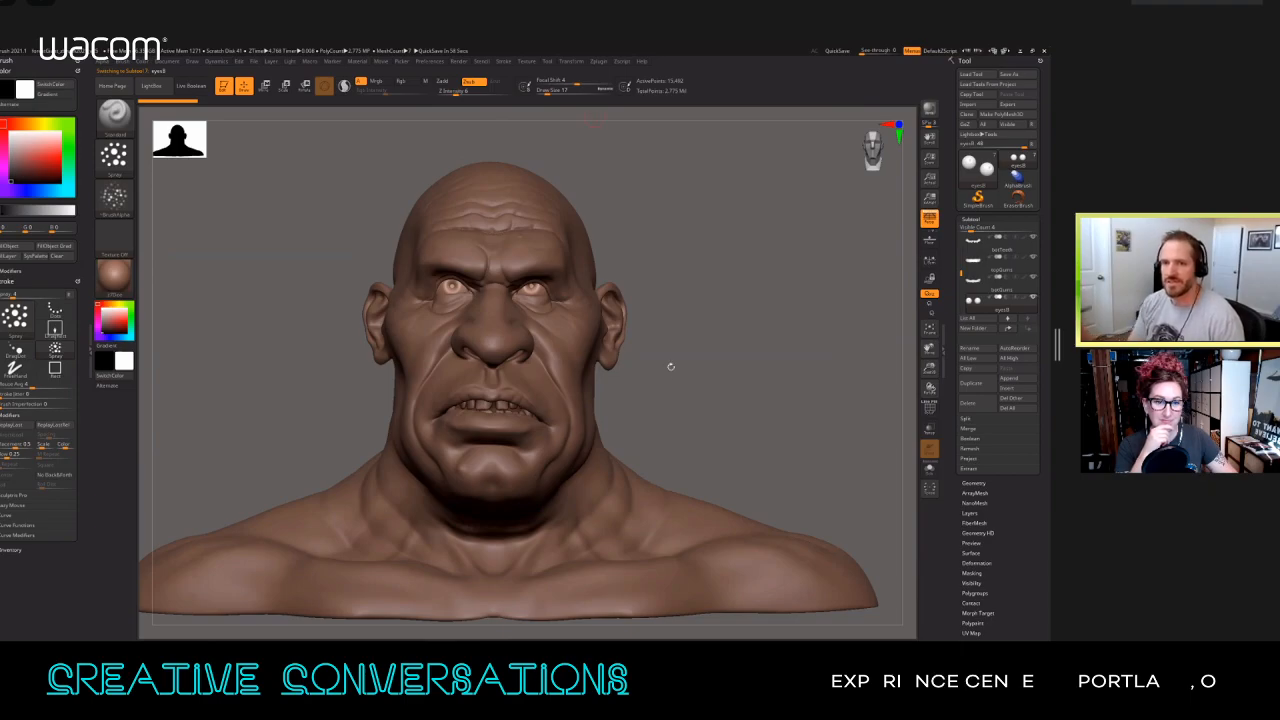
{"action": "left_click_drag", "start_coordinate": [683, 366], "coordinate": [726, 377]}
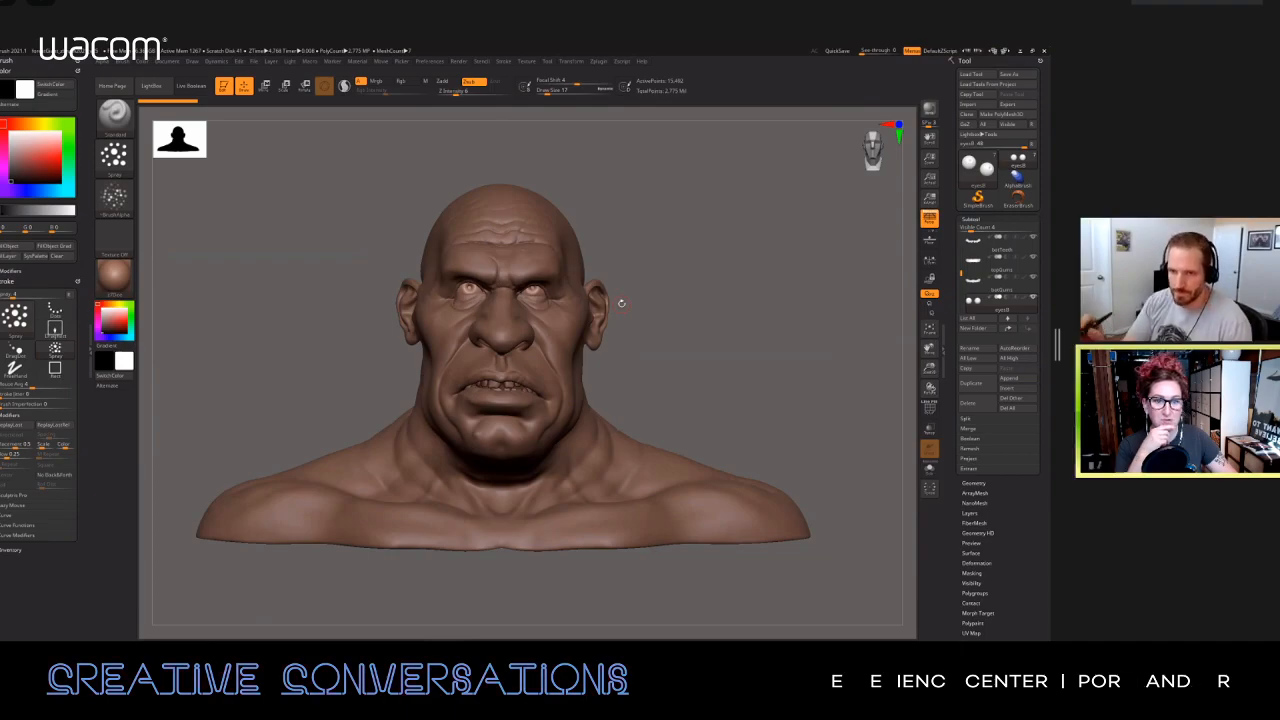
Step: Remove the Stroke and Color palettes from the left tray and collapse the tray
{"action": "left_click", "coordinate": [76, 281]}
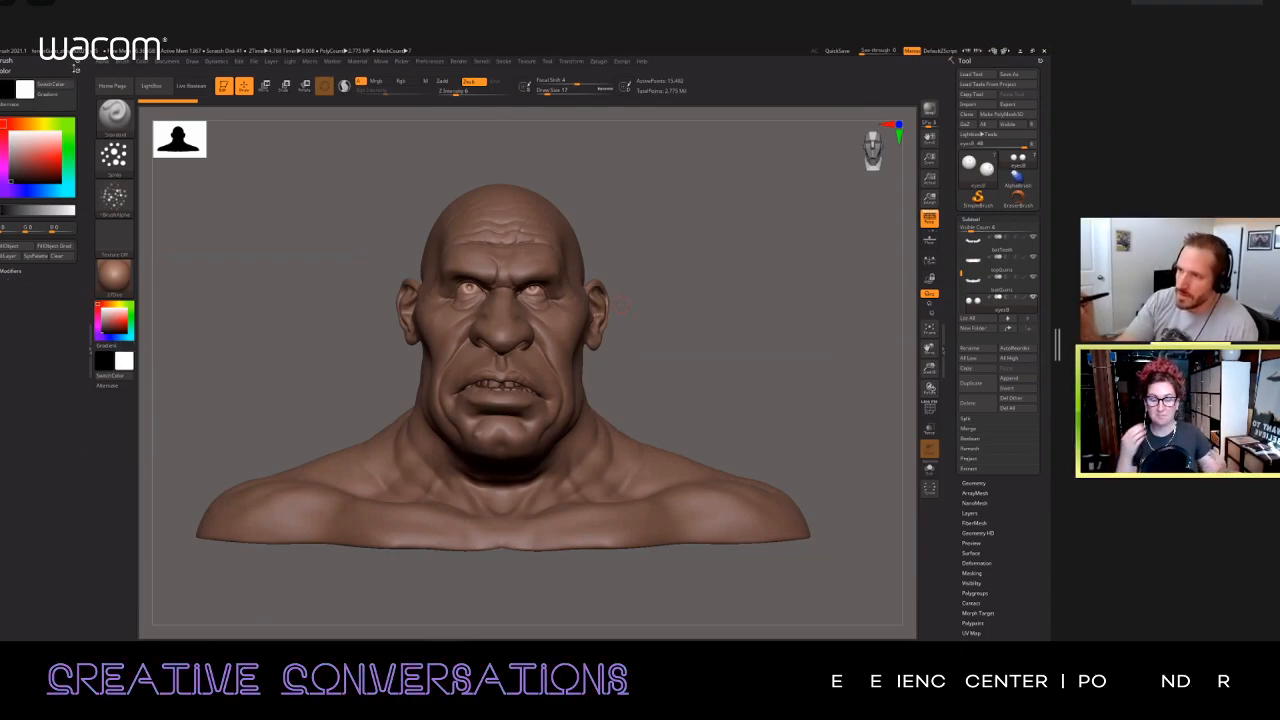
{"action": "left_click", "coordinate": [72, 70]}
{"action": "left_click", "coordinate": [89, 352]}
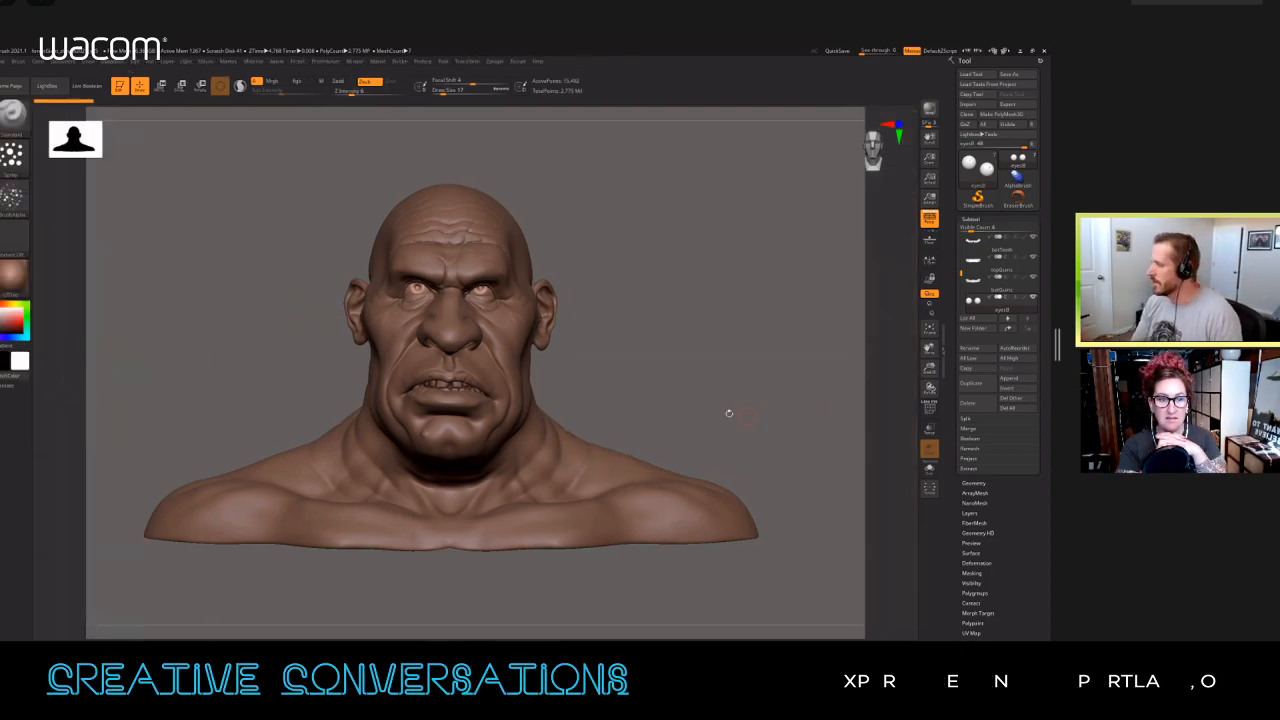
Step: Examine the giant's face up close and reopen the empty left tray
{"action": "left_click_drag", "start_coordinate": [752, 407], "coordinate": [745, 474], "text": "alt"}
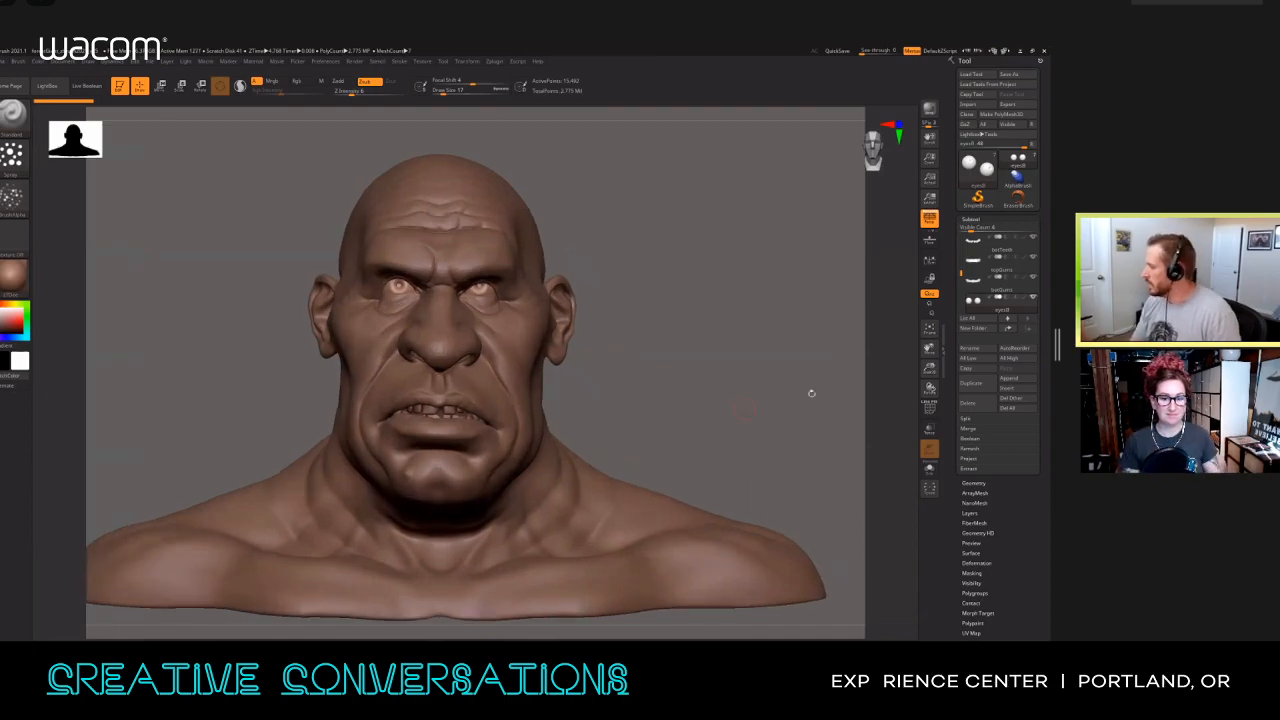
{"action": "left_click_drag", "start_coordinate": [722, 371], "coordinate": [694, 393], "text": "alt"}
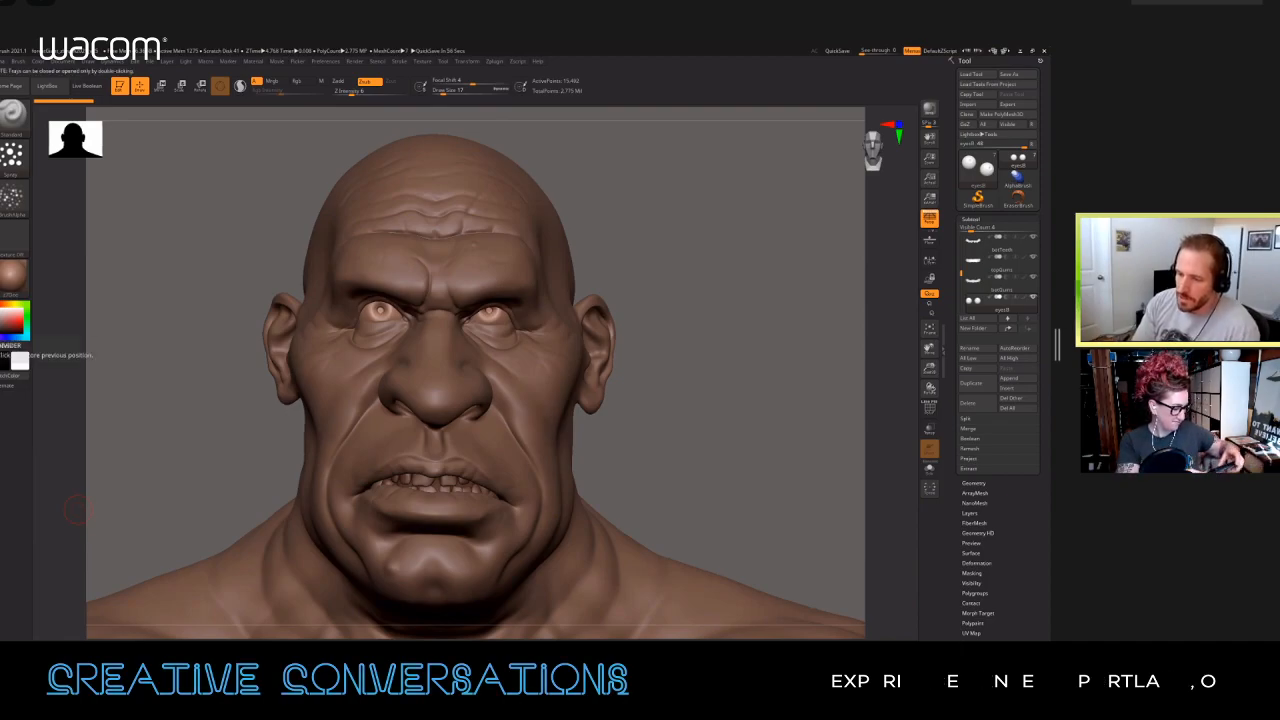
{"action": "left_click", "coordinate": [20, 345]}
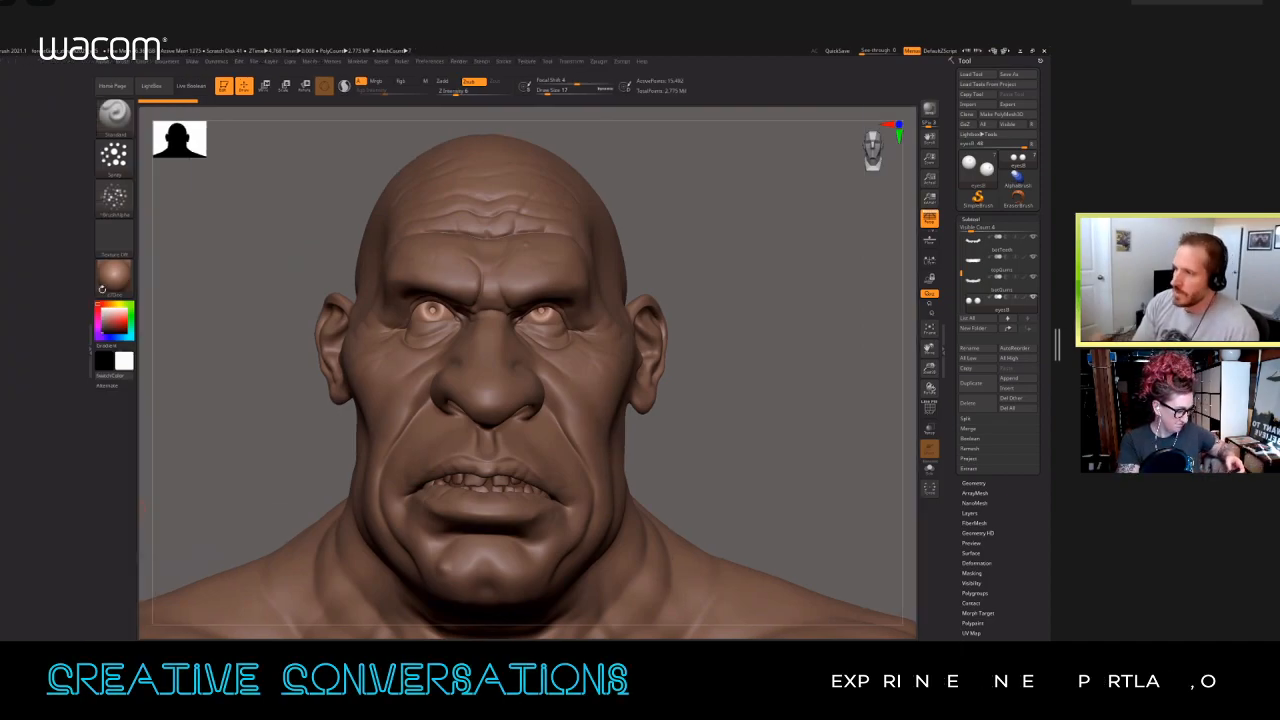
Step: Dock the Color palette in the left tray and add the Stroke palette beneath it
{"action": "left_click", "coordinate": [147, 65]}
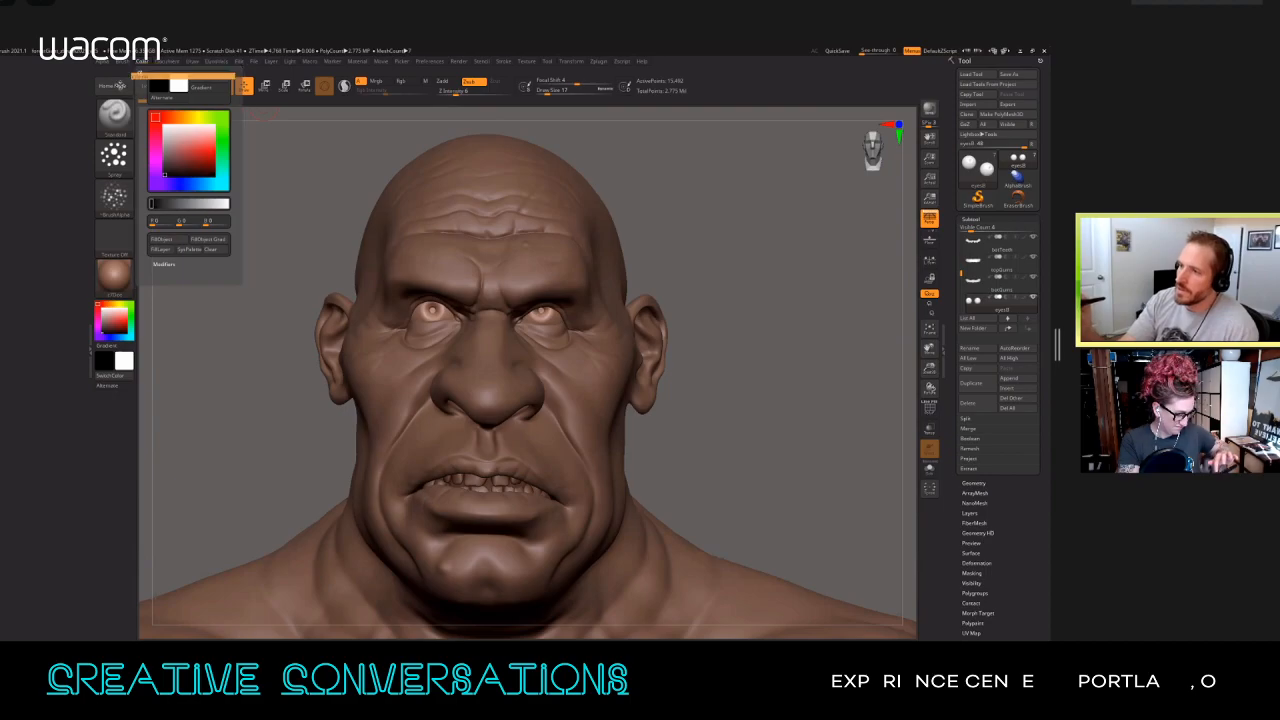
{"action": "left_click_drag", "start_coordinate": [141, 68], "coordinate": [25, 95]}
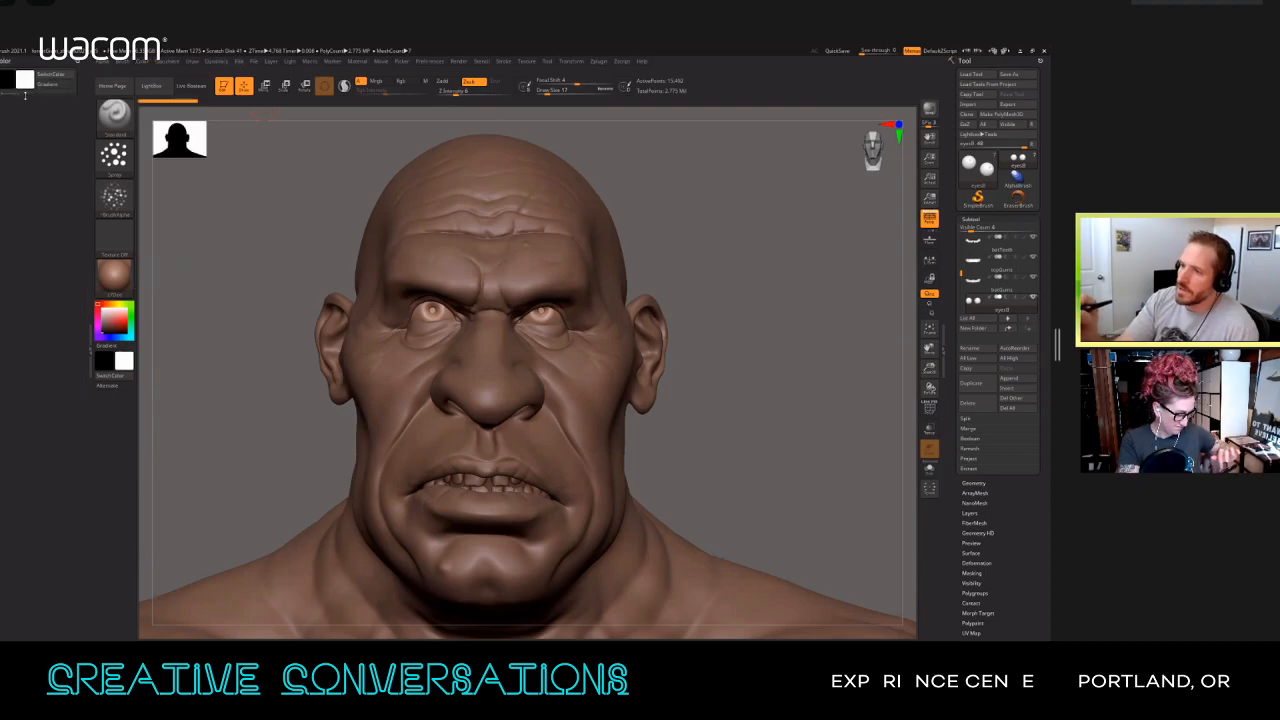
{"action": "left_click", "coordinate": [508, 62]}
{"action": "mouse_move", "coordinate": [523, 70]}
{"action": "left_mouse_down"}
{"action": "mouse_move", "coordinate": [523, 95]}
{"action": "mouse_move", "coordinate": [115, 316]}
{"action": "mouse_move", "coordinate": [60, 311]}
{"action": "left_mouse_up"}
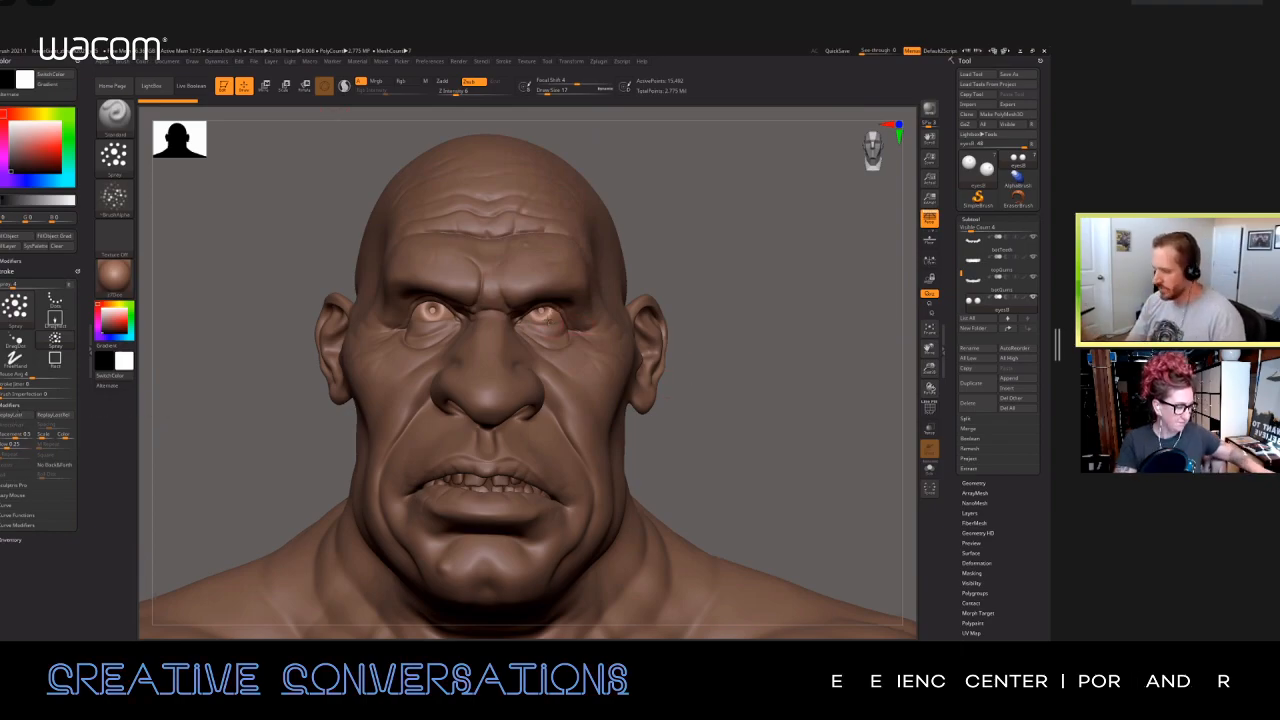
Step: Isolate the giant's eyes with Solo mode and frame the two eyeballs up close
{"action": "left_click_drag", "start_coordinate": [696, 260], "coordinate": [344, 345]}
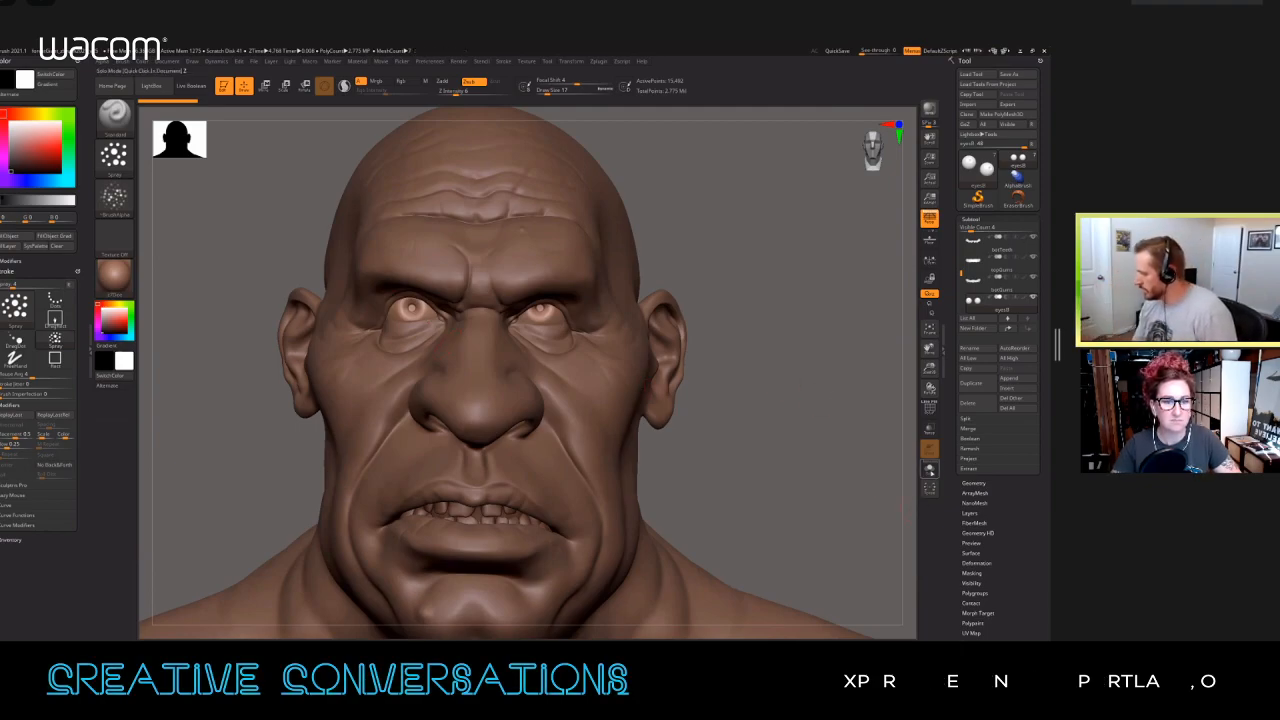
{"action": "left_click", "coordinate": [929, 468]}
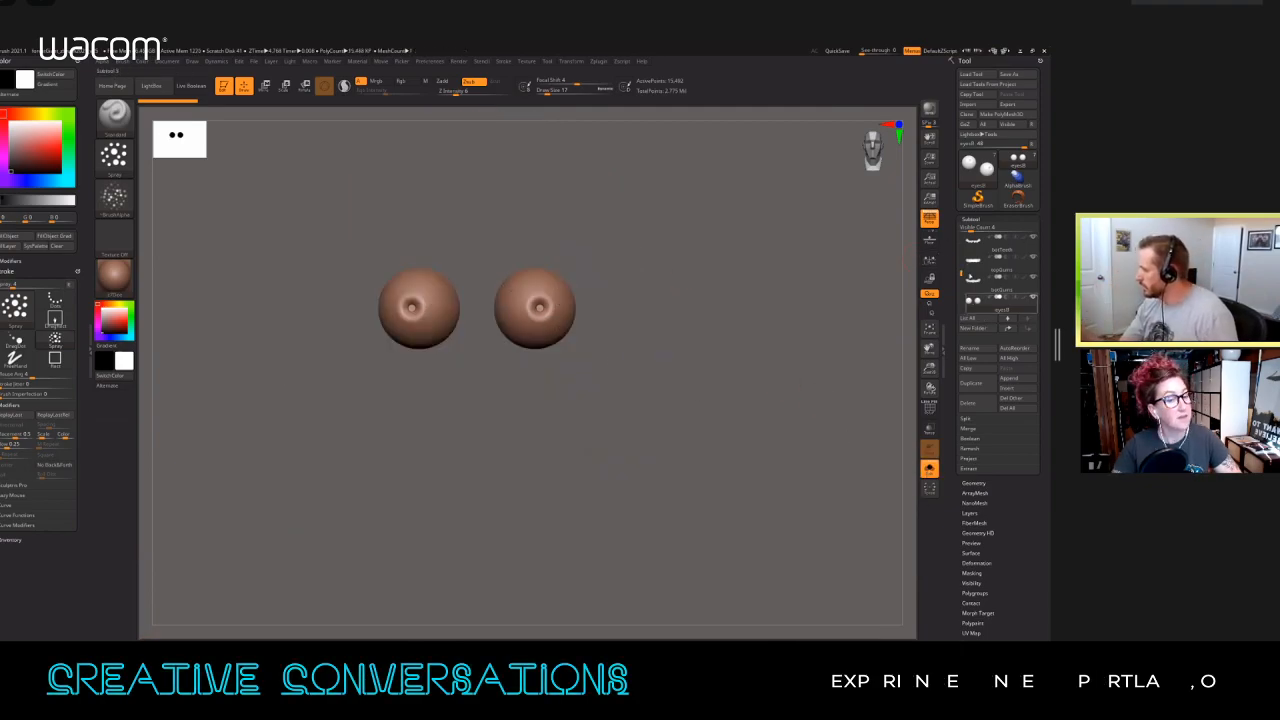
{"action": "left_click_drag", "start_coordinate": [585, 374], "coordinate": [716, 414], "text": "alt"}
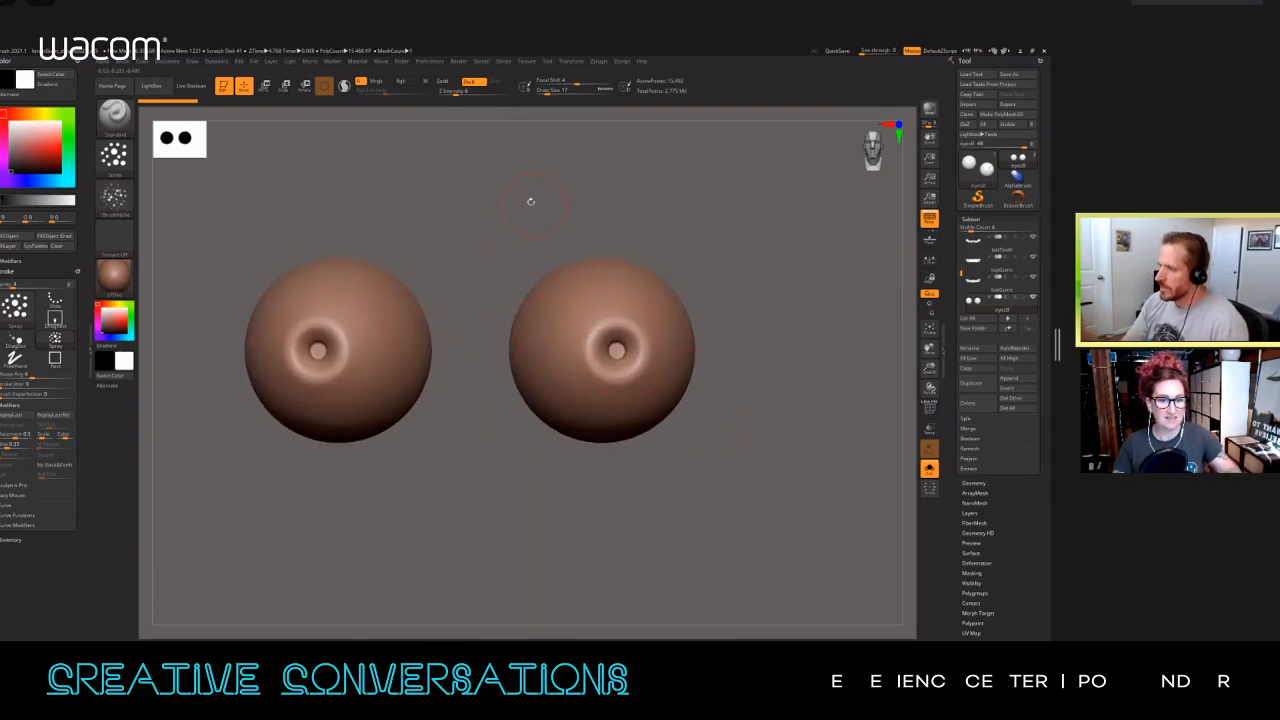
Step: Apply the ToyPlastic material to the eyeballs from the Standard Materials
{"action": "left_click", "coordinate": [357, 61]}
{"action": "left_click", "coordinate": [380, 137]}
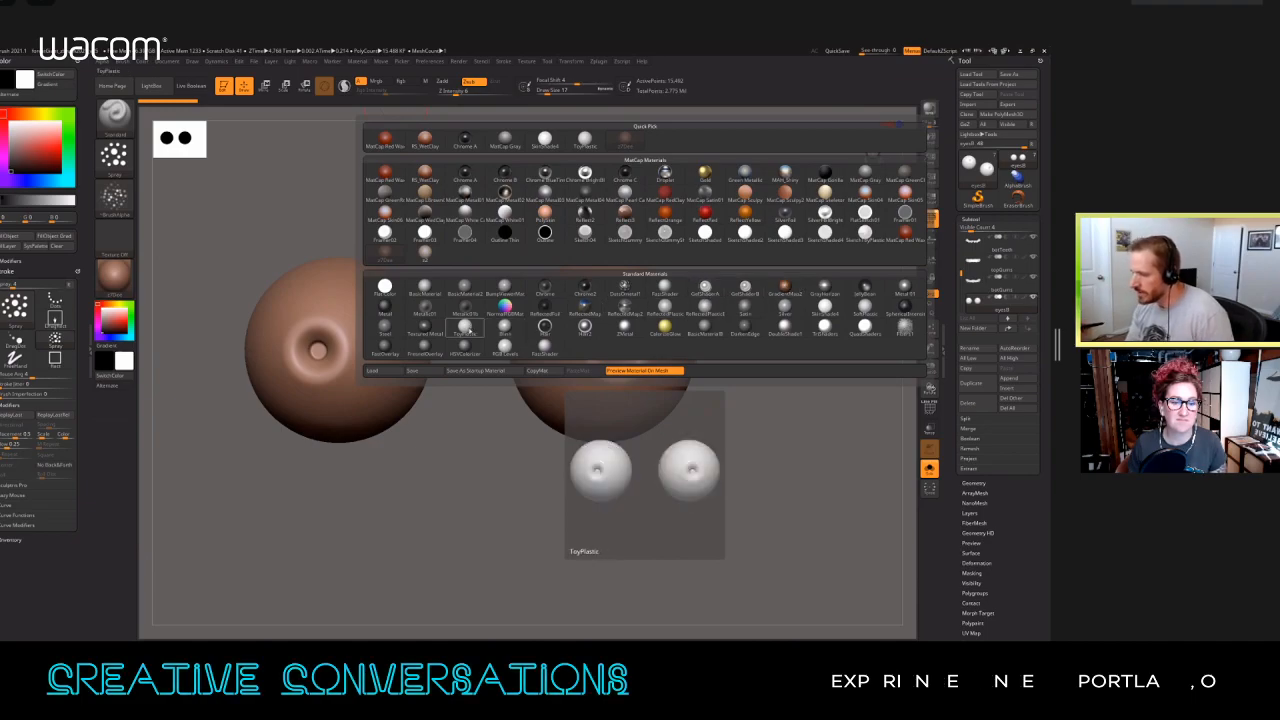
{"action": "left_click", "coordinate": [465, 327]}
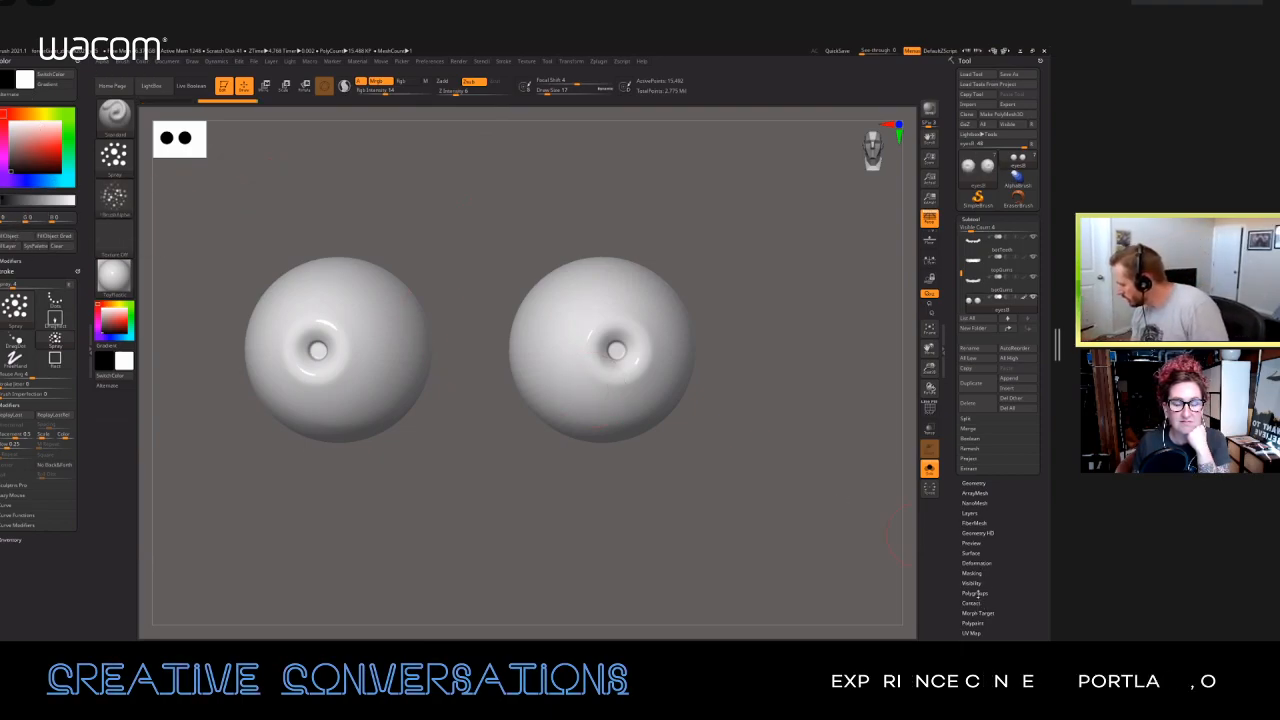
Step: Divide the eyeball geometry up to subdivision level 6 and display the Polypaint settings
{"action": "left_click", "coordinate": [973, 623]}
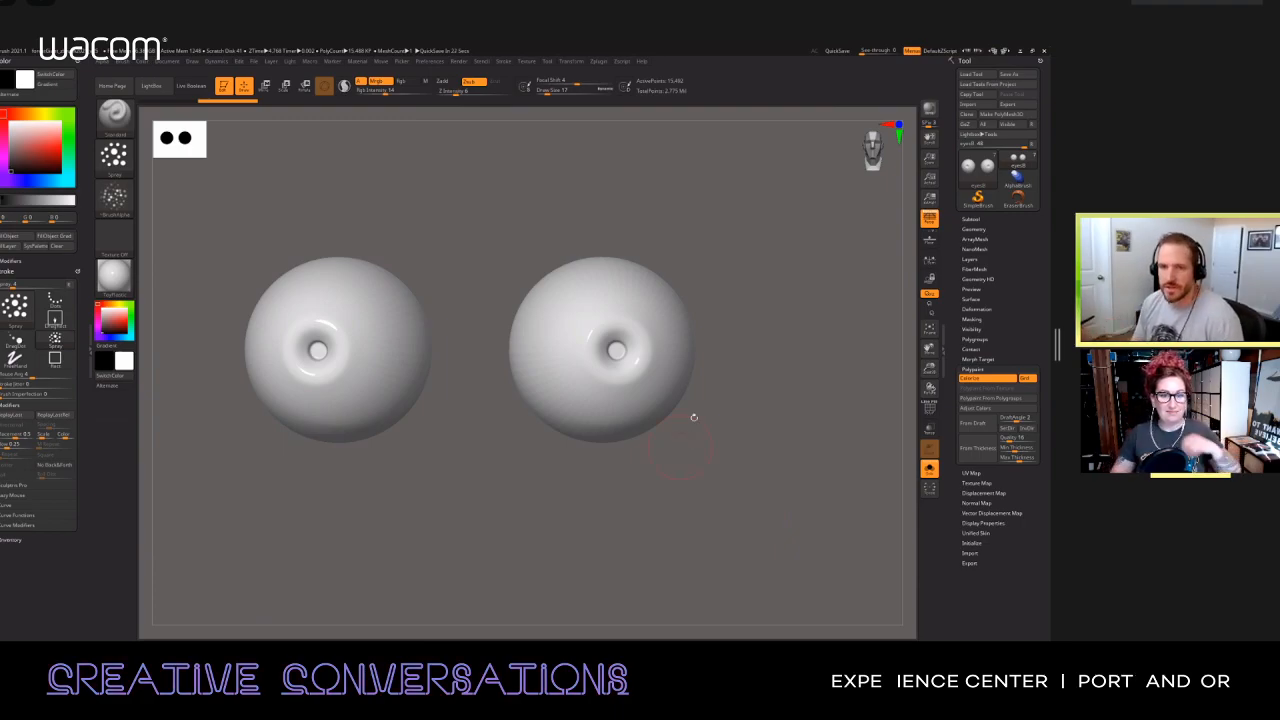
{"action": "left_click_drag", "start_coordinate": [702, 409], "coordinate": [756, 360], "text": "alt"}
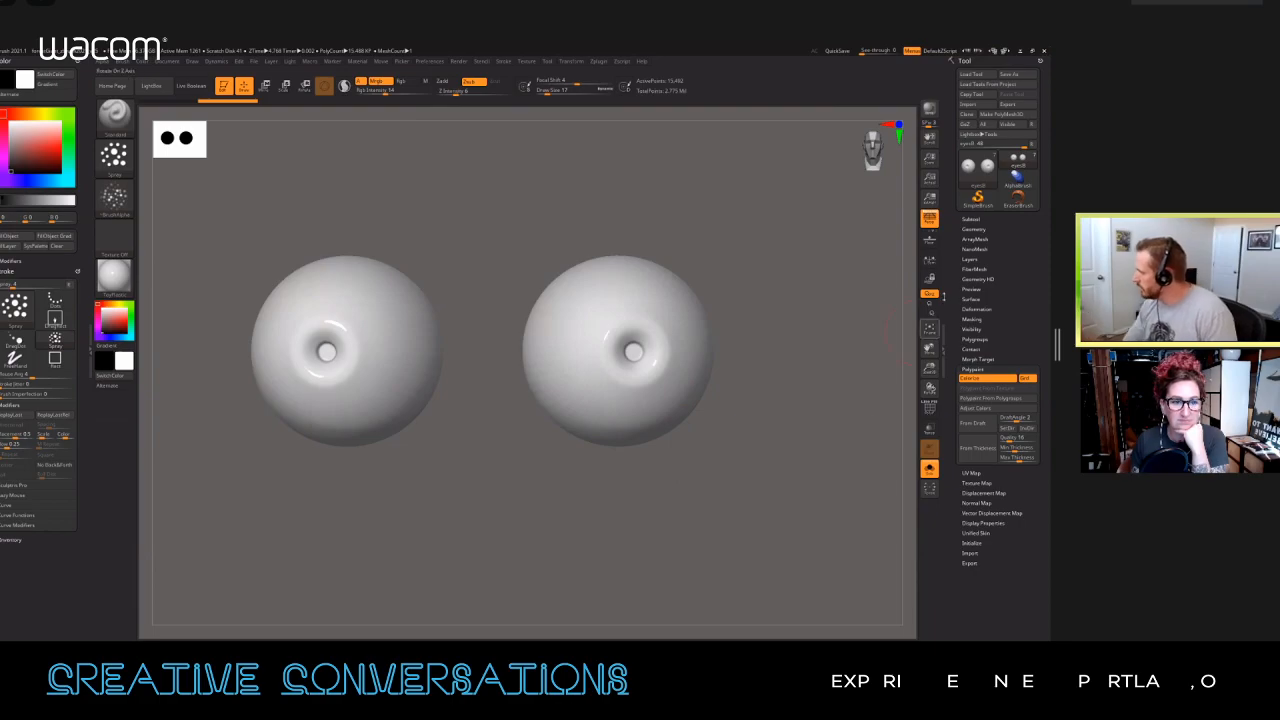
{"action": "left_click", "coordinate": [979, 230]}
{"action": "left_click", "coordinate": [981, 307]}
{"action": "left_click", "coordinate": [981, 306]}
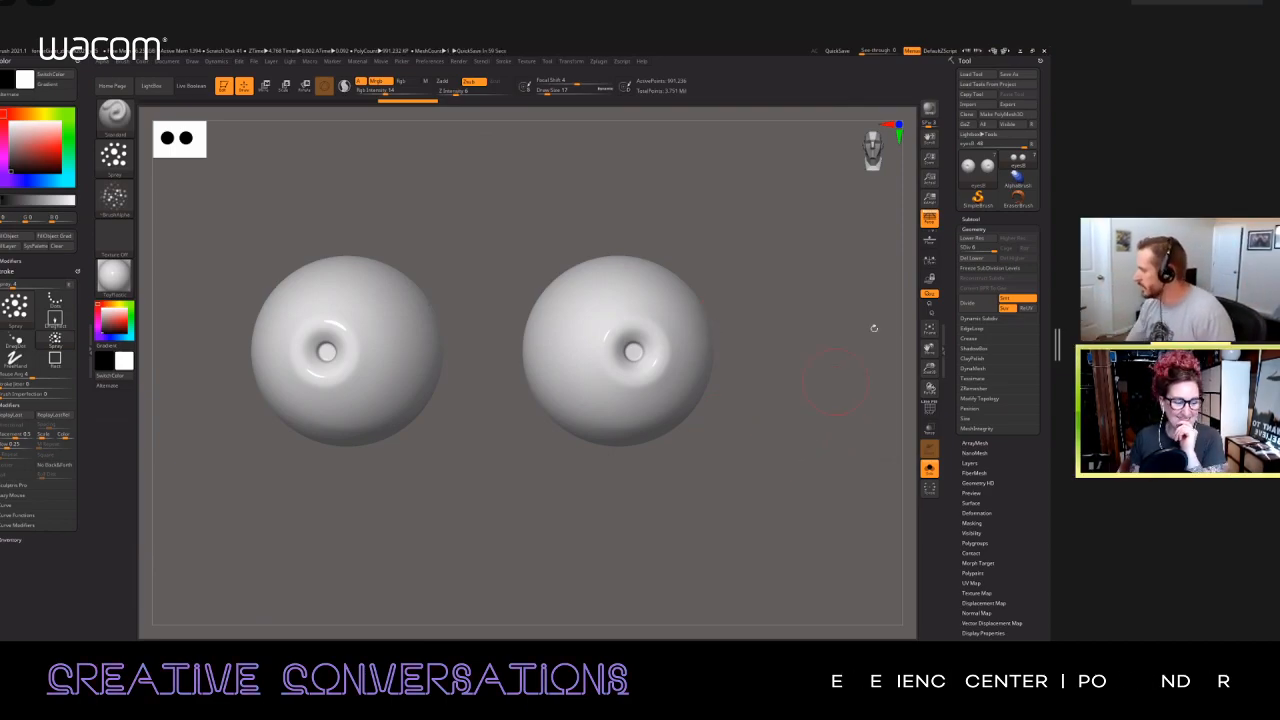
{"action": "left_click_drag", "start_coordinate": [970, 571], "coordinate": [973, 452]}
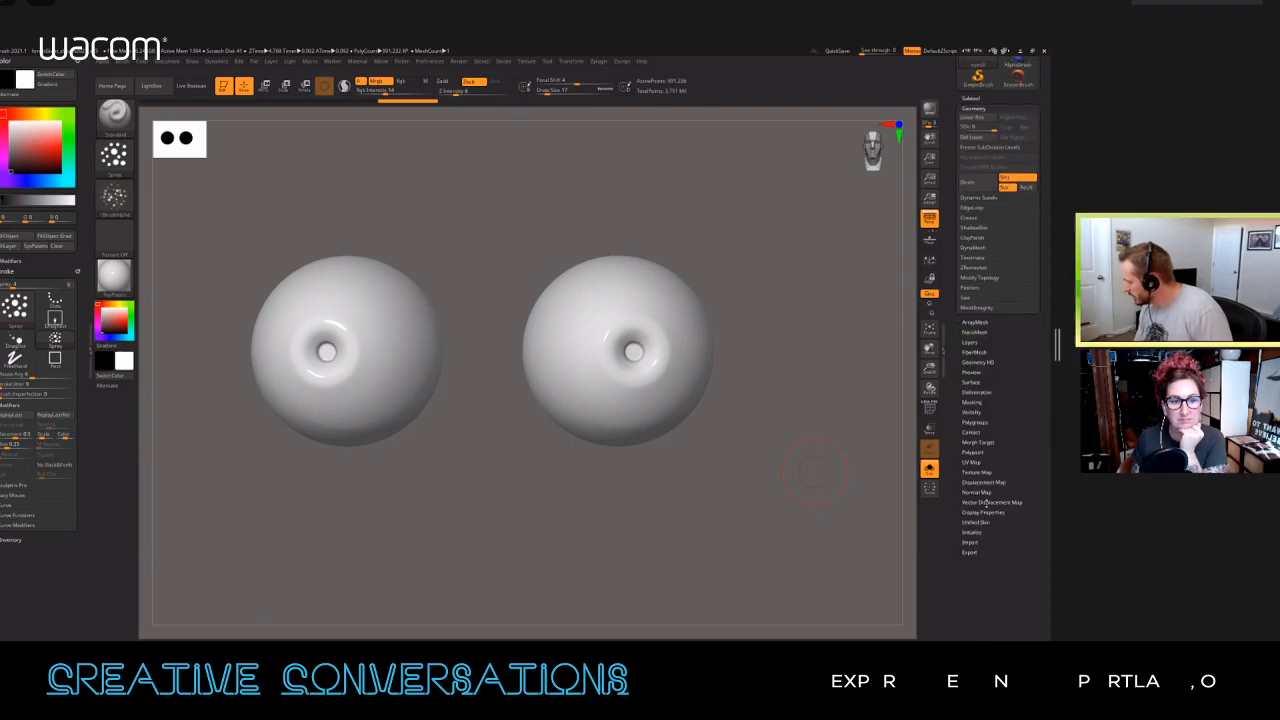
{"action": "left_click", "coordinate": [972, 452]}
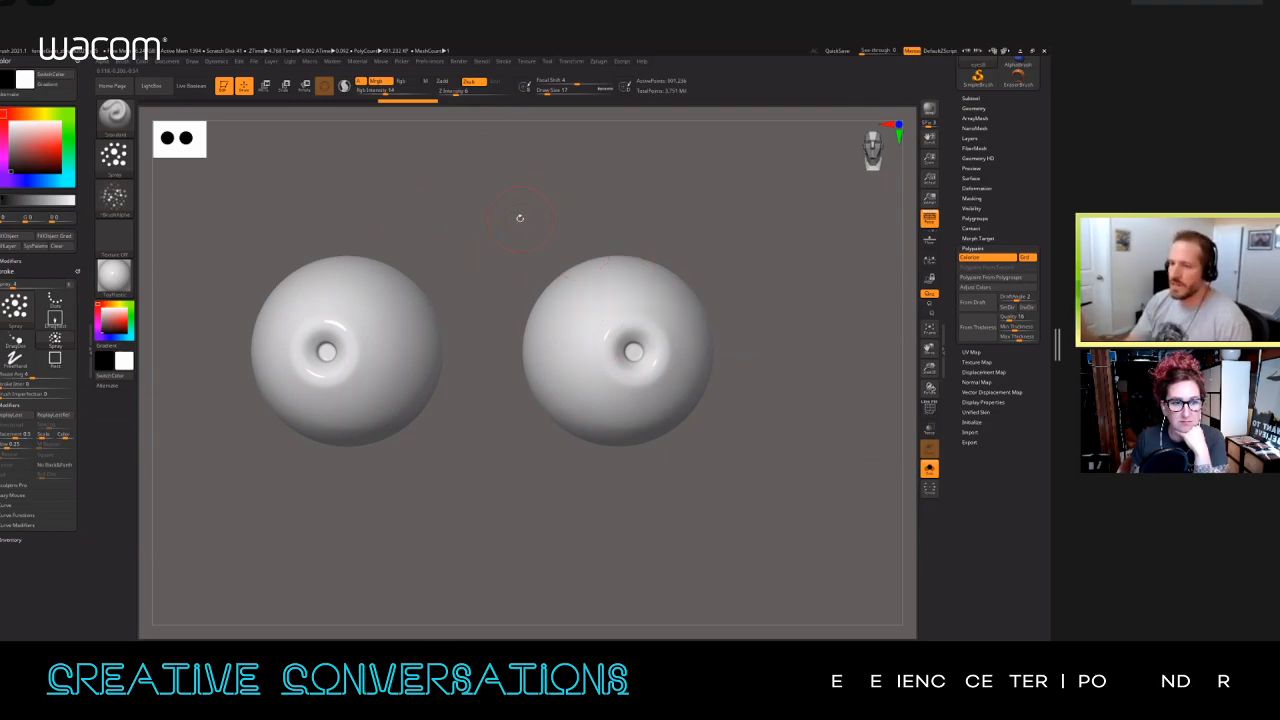
Step: Set the RGB intensity to 100 and choose a pale yellow paint colour for the eyeballs
{"action": "left_click", "coordinate": [45, 114]}
{"action": "left_click", "coordinate": [44, 133]}
{"action": "left_click_drag", "start_coordinate": [44, 133], "coordinate": [38, 129]}
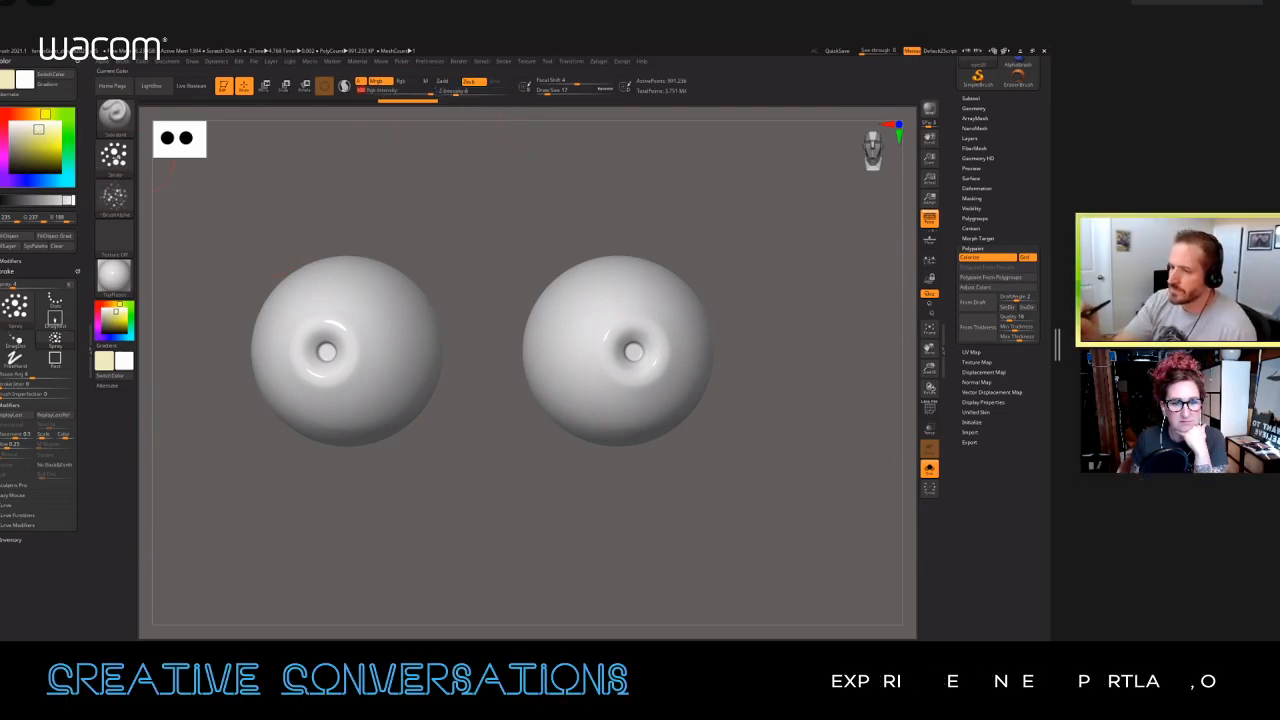
{"action": "left_click", "coordinate": [18, 237]}
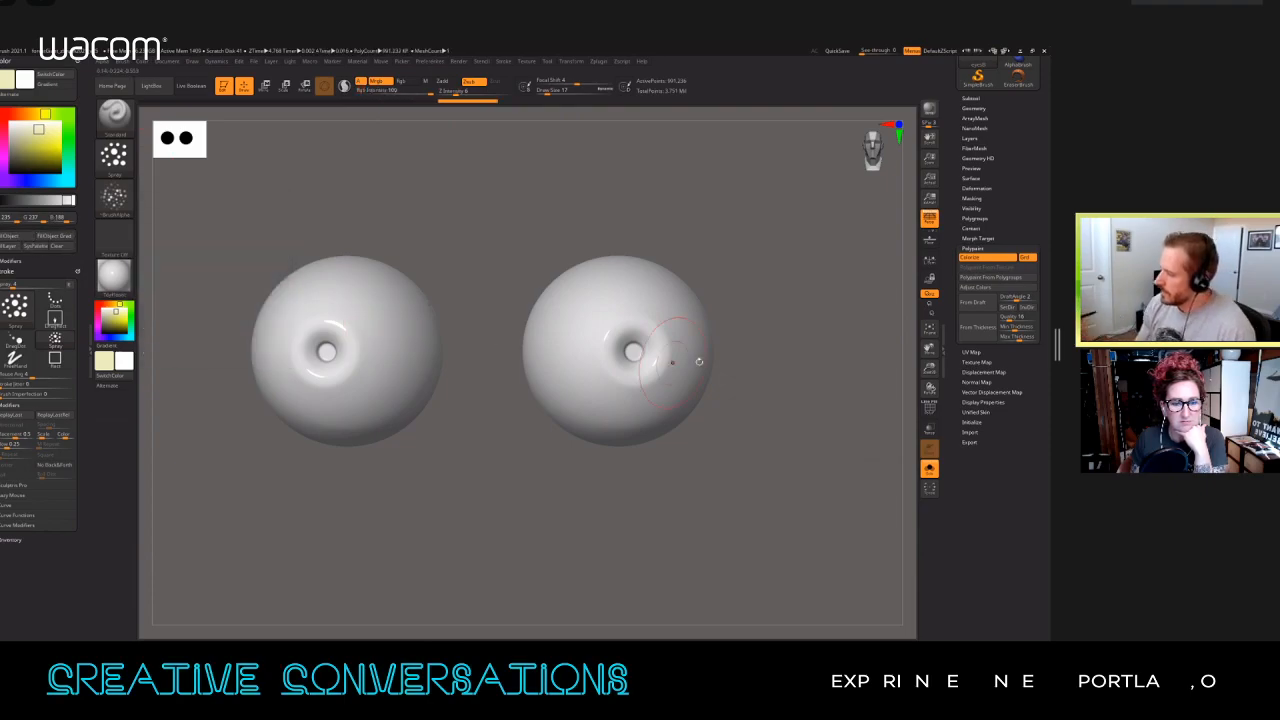
{"action": "left_click_drag", "start_coordinate": [750, 357], "coordinate": [766, 357]}
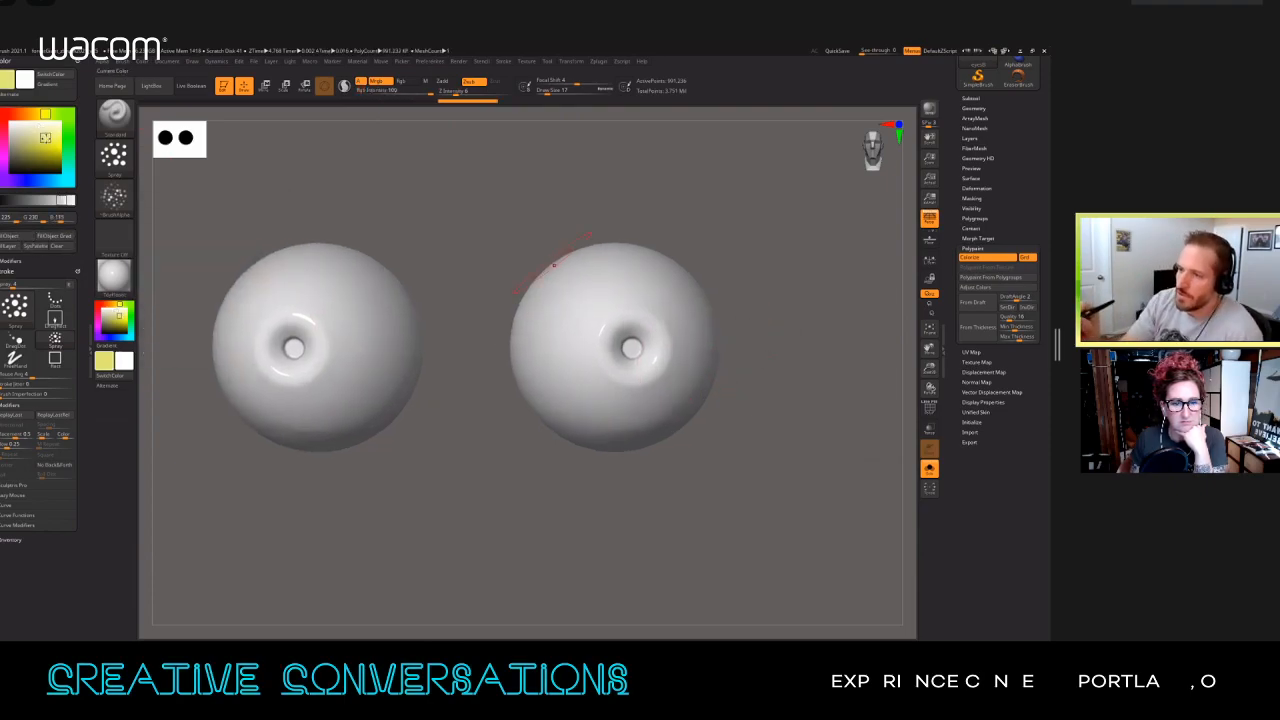
{"action": "left_click_drag", "start_coordinate": [45, 138], "coordinate": [36, 129]}
{"action": "left_click", "coordinate": [42, 131]}
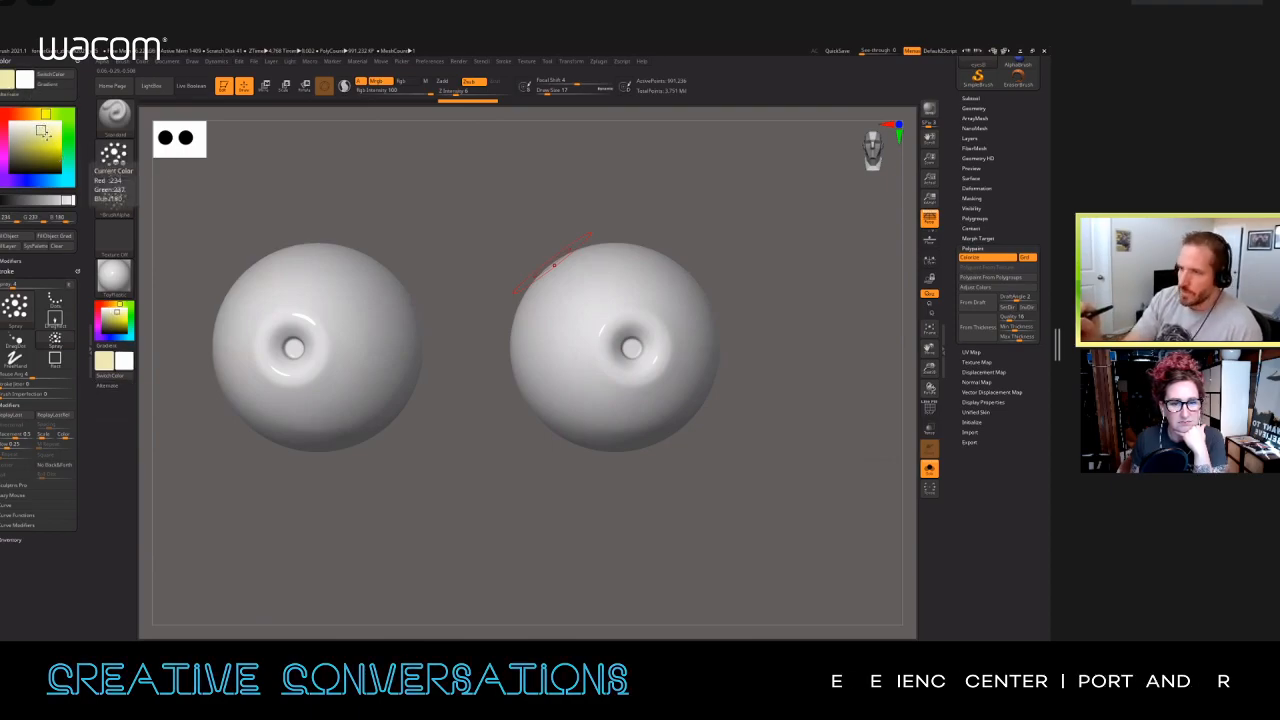
Step: Assign a light pink to the other colour swatch and fill the eyeballs with the pale yellow
{"action": "key", "text": "v"}
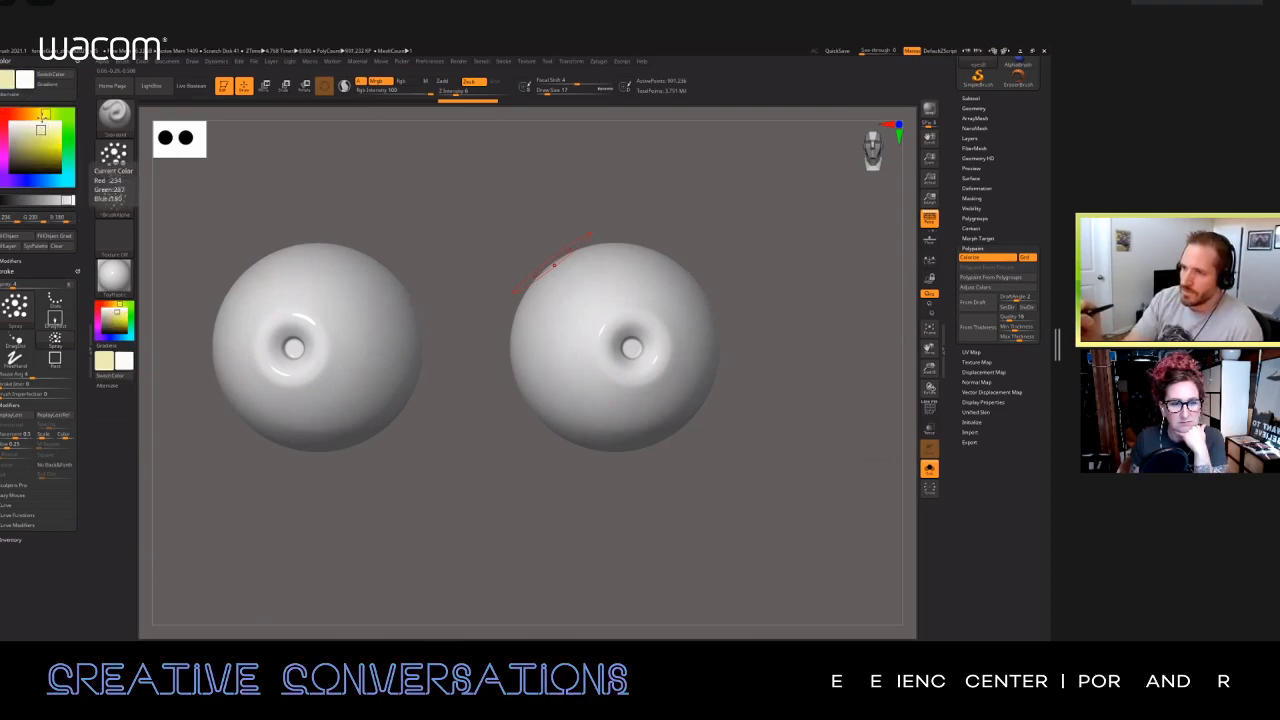
{"action": "left_click", "coordinate": [20, 96]}
{"action": "left_click", "coordinate": [47, 131]}
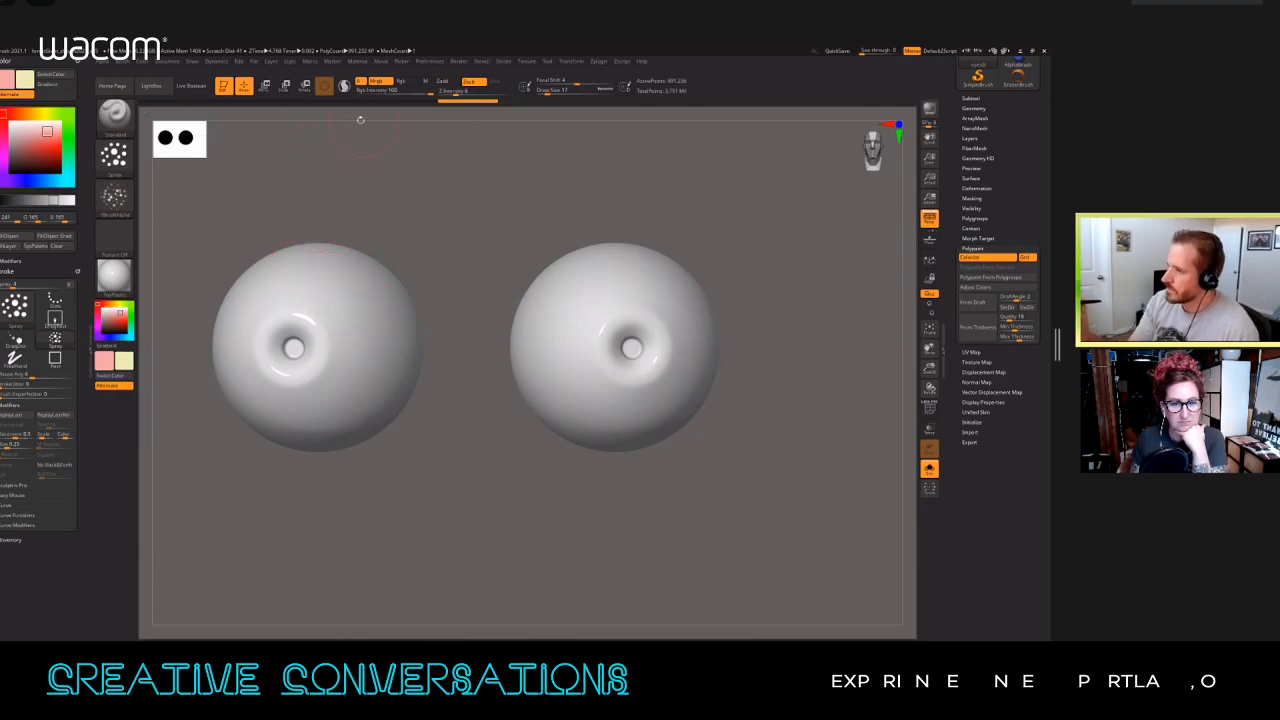
{"action": "left_click", "coordinate": [14, 236]}
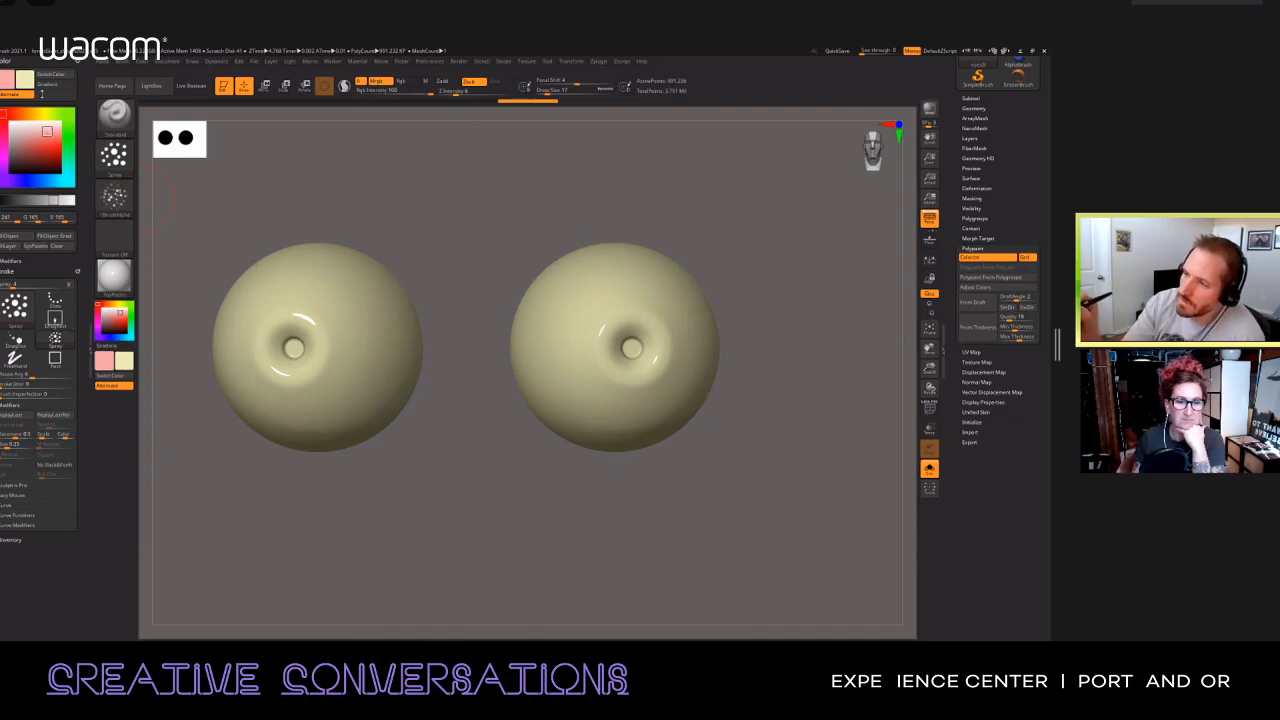
{"action": "left_click", "coordinate": [35, 87]}
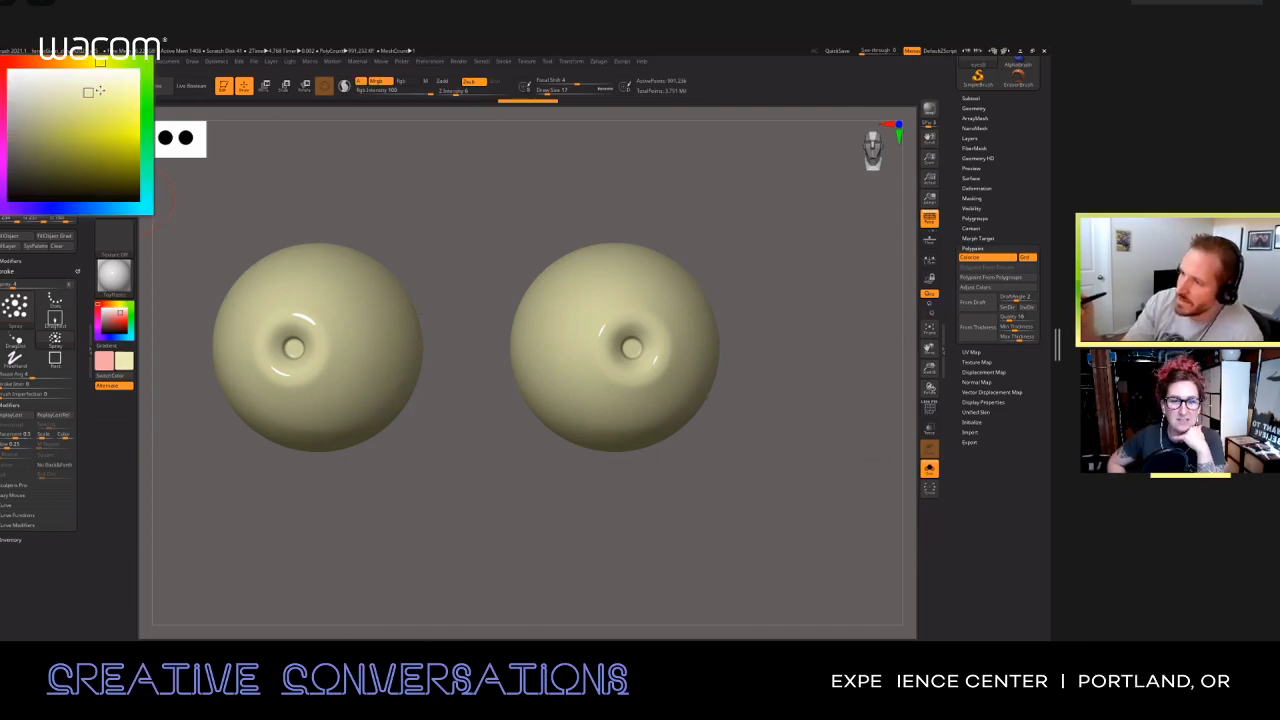
{"action": "left_click", "coordinate": [98, 87]}
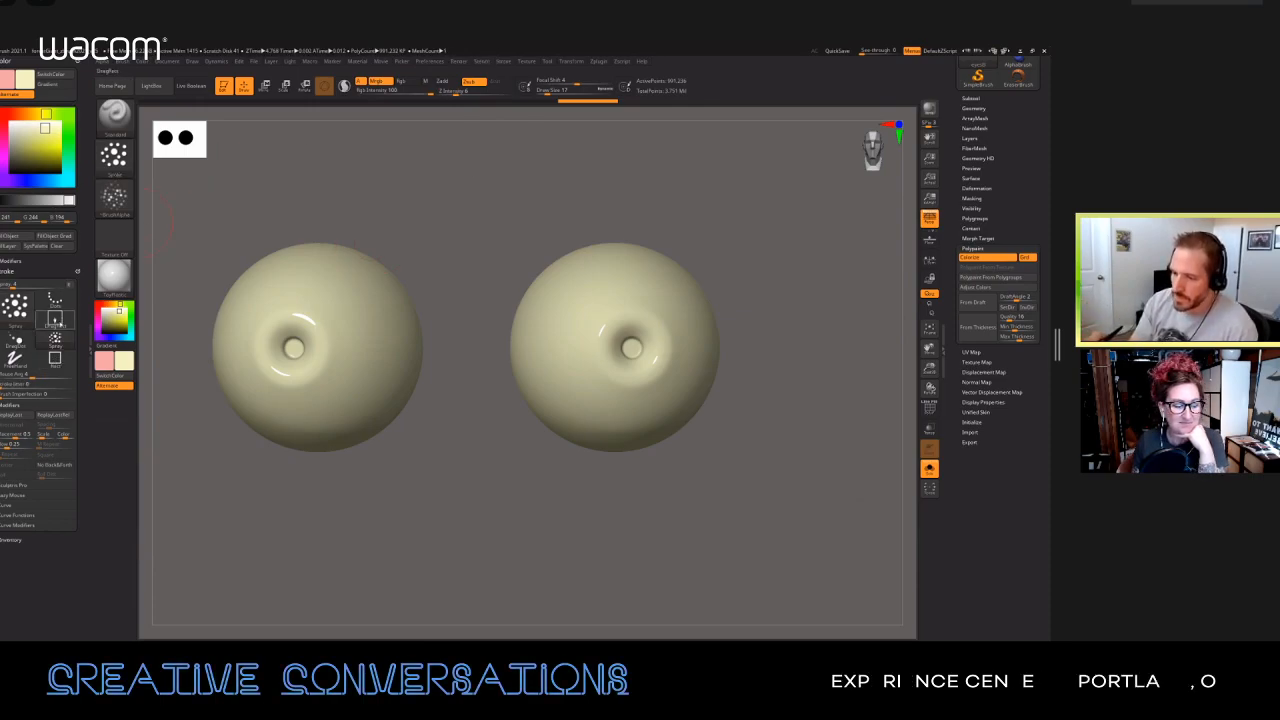
Step: Set the brush to the DragRect stroke with Alpha 06
{"action": "left_click", "coordinate": [55, 318]}
{"action": "left_click", "coordinate": [113, 196]}
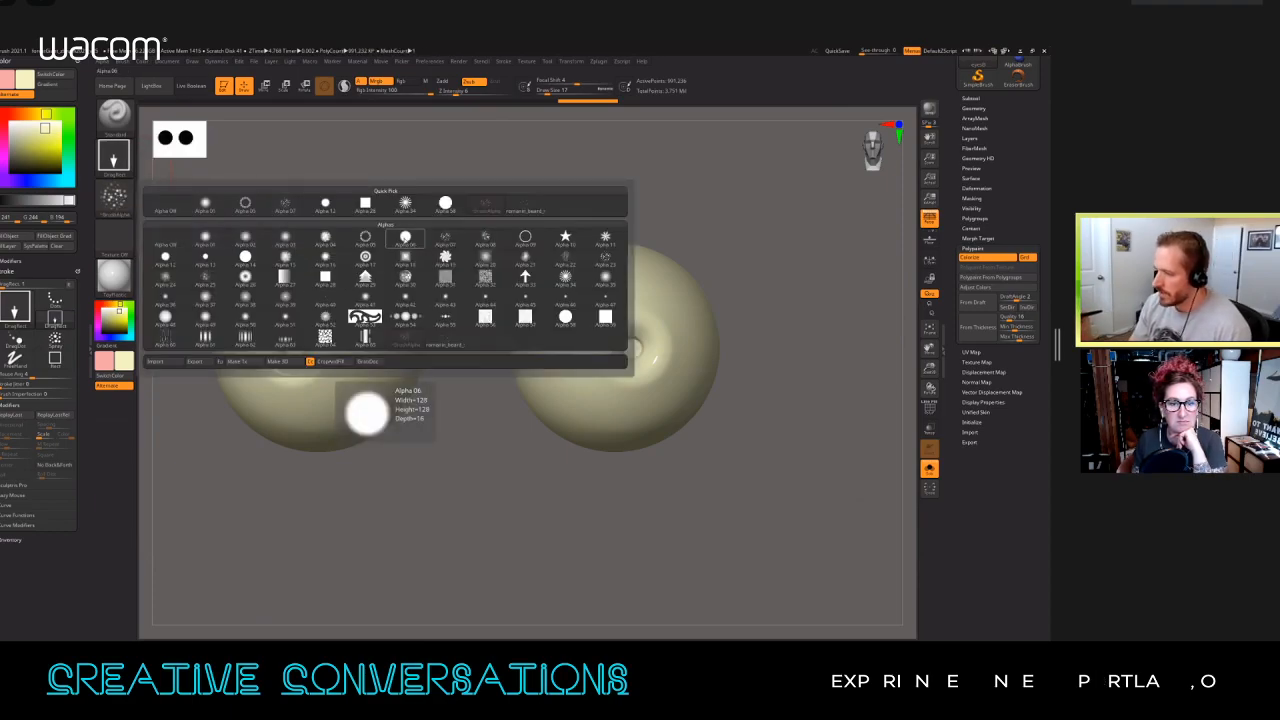
{"action": "left_click", "coordinate": [408, 242]}
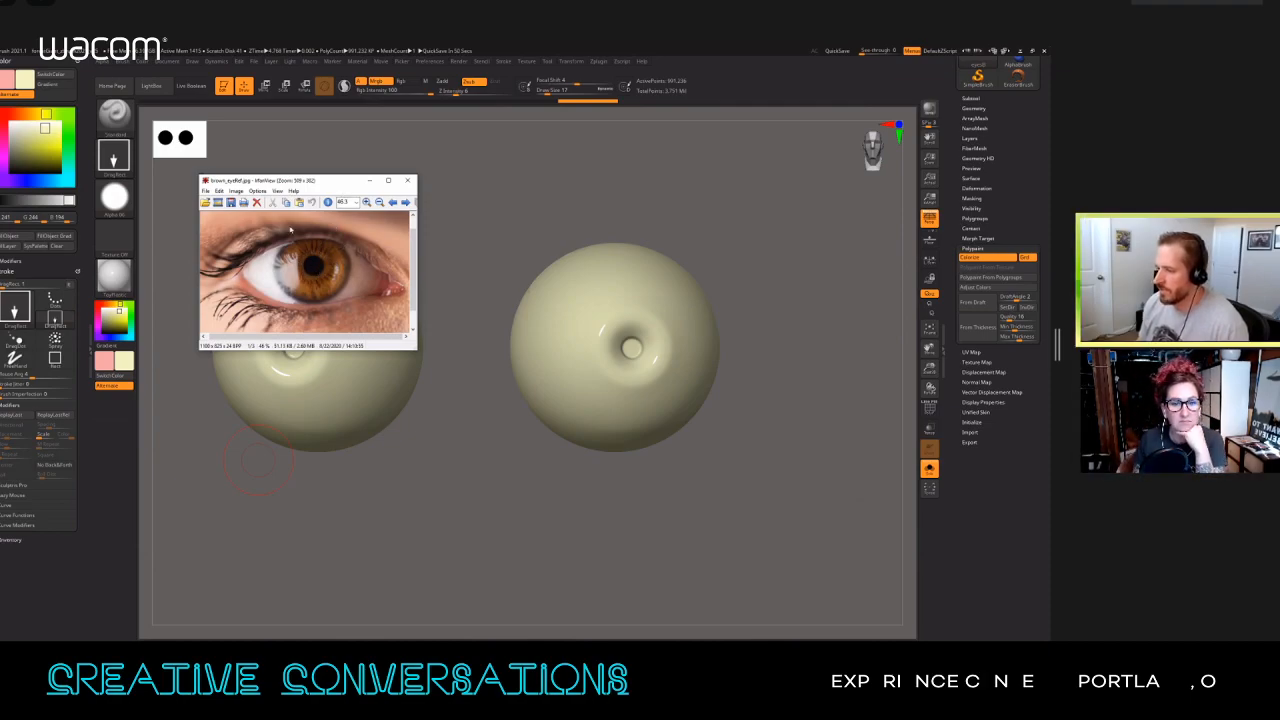
Step: Move the brown eye photo aside and stamp dark brown irises on the eyeballs in Rgb mode, redoing the first stamp with an adjusted focal shift
{"action": "left_click_drag", "start_coordinate": [332, 184], "coordinate": [2, 190]}
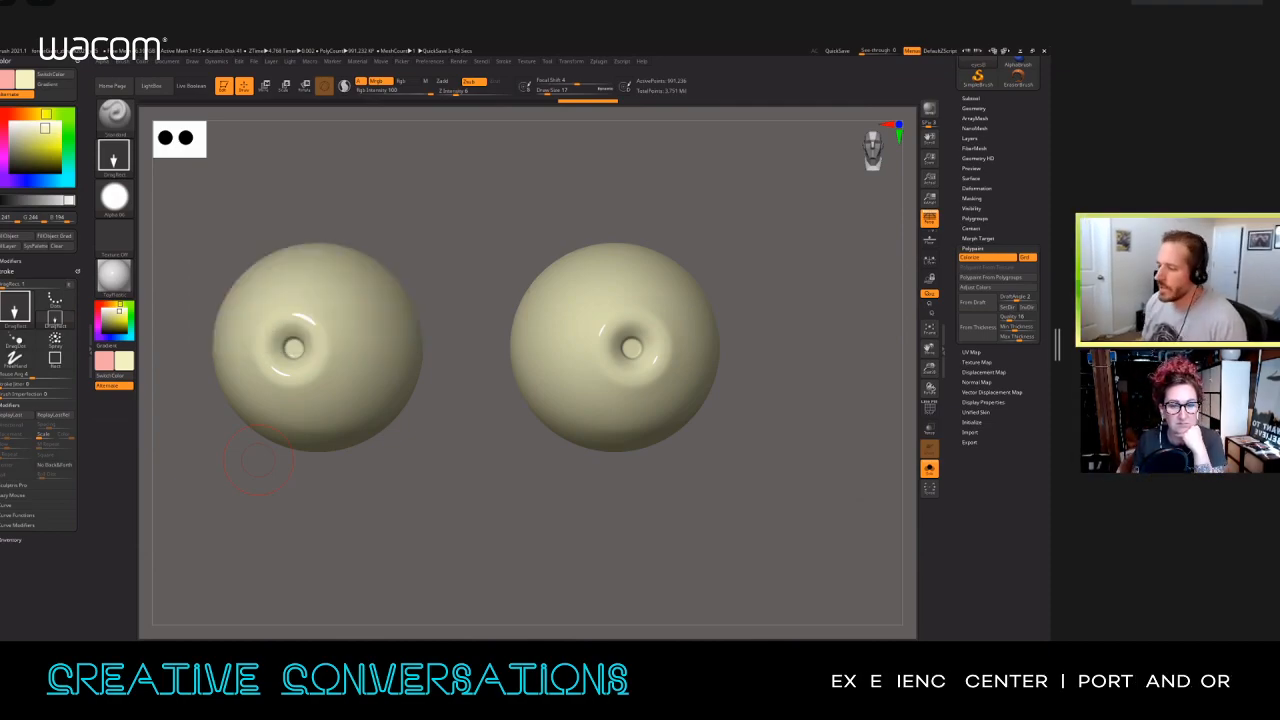
{"action": "left_click_drag", "start_coordinate": [44, 130], "coordinate": [38, 166]}
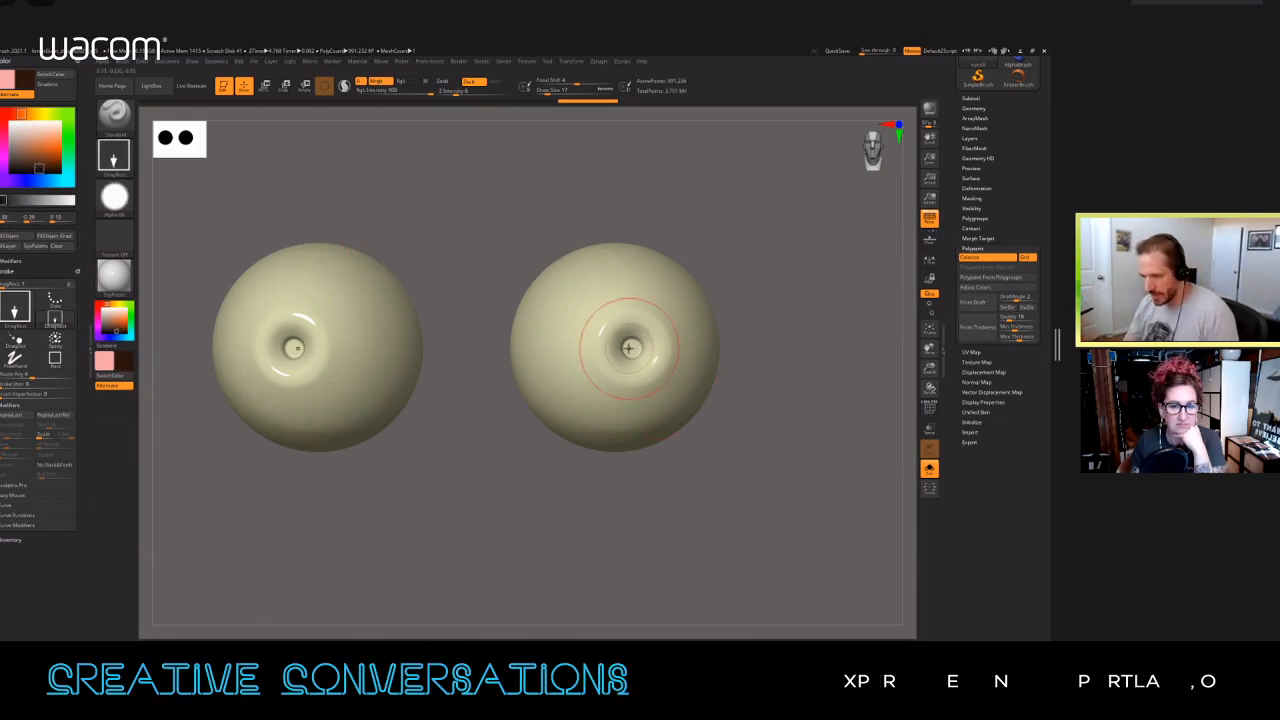
{"action": "right_click_drag", "start_coordinate": [660, 335], "coordinate": [629, 337]}
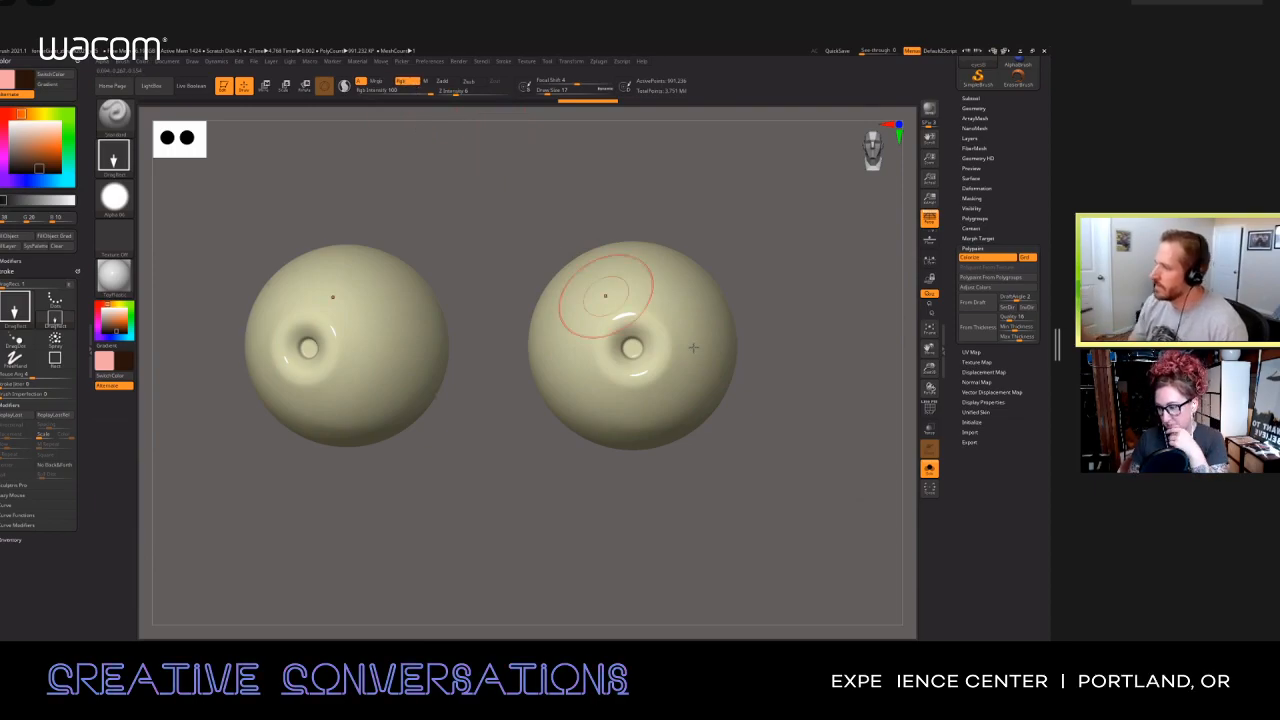
{"action": "left_click_drag", "start_coordinate": [633, 350], "coordinate": [652, 335]}
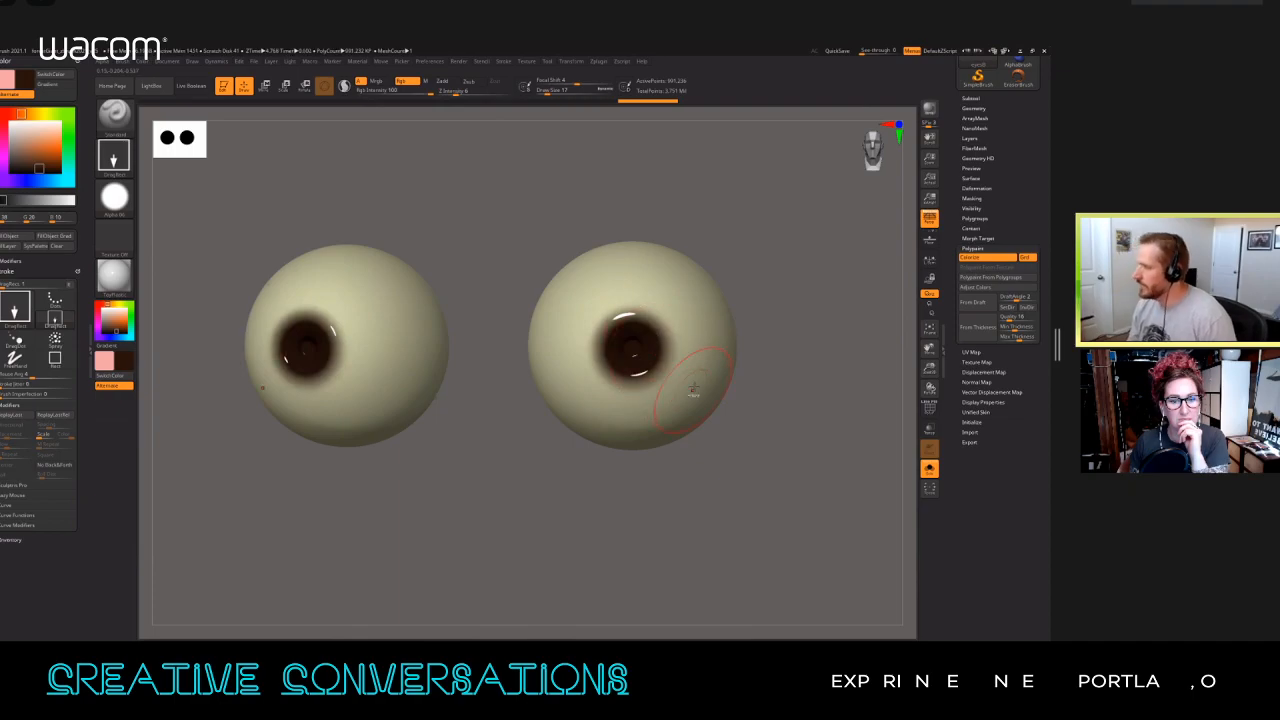
{"action": "key", "text": "ctrl+z"}
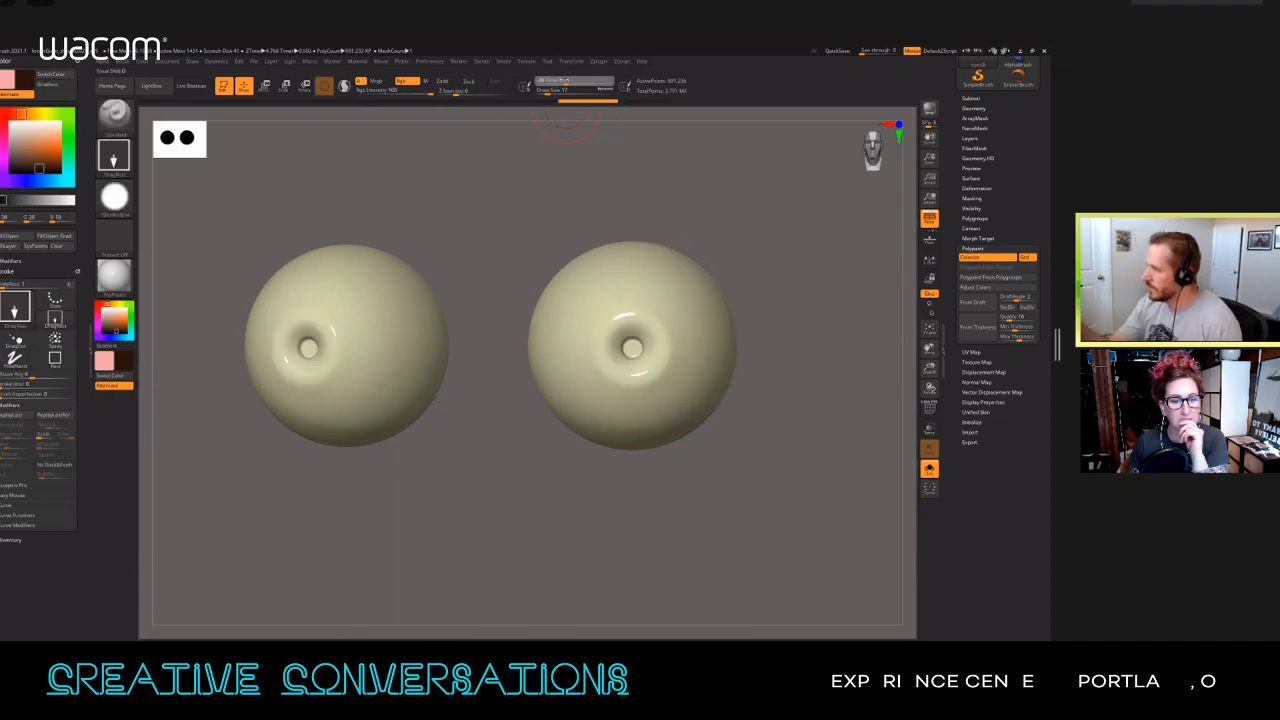
{"action": "left_click_drag", "start_coordinate": [633, 348], "coordinate": [689, 378]}
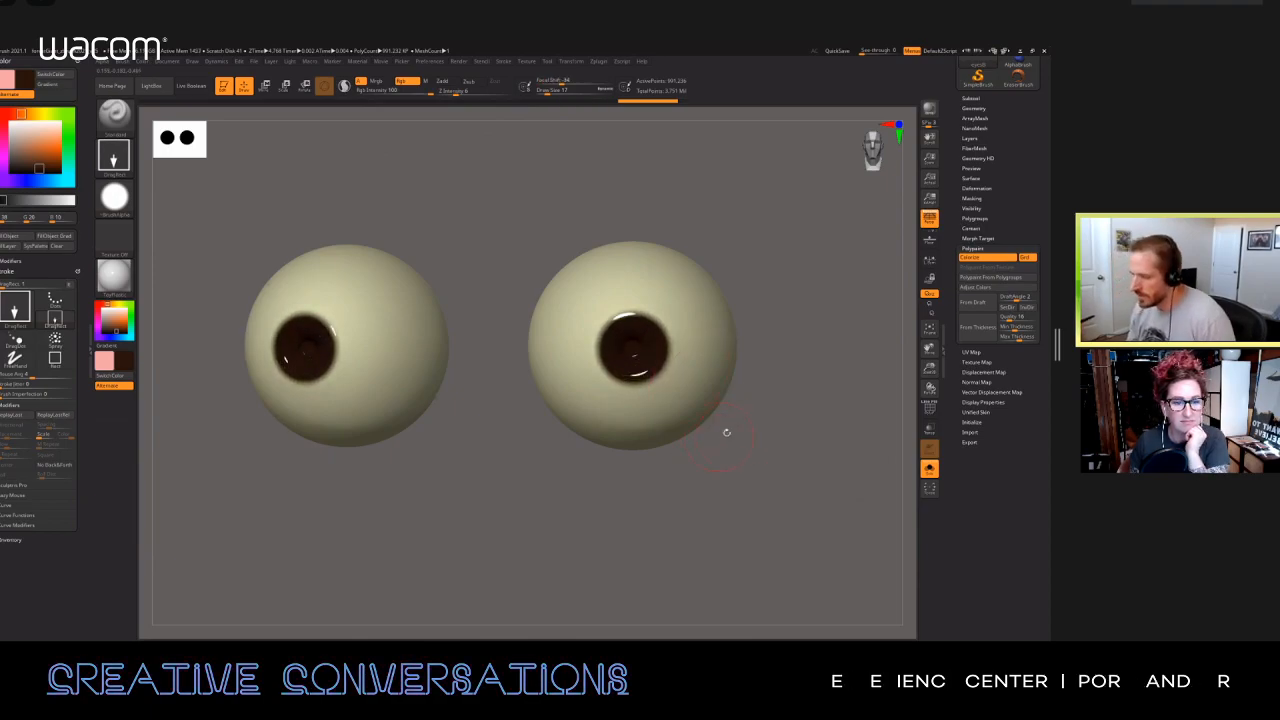
Step: Choose a reddish brown paint colour and stamp it inside the dark irises, redoing the stamp so a dark outer rim remains
{"action": "left_click", "coordinate": [49, 157]}
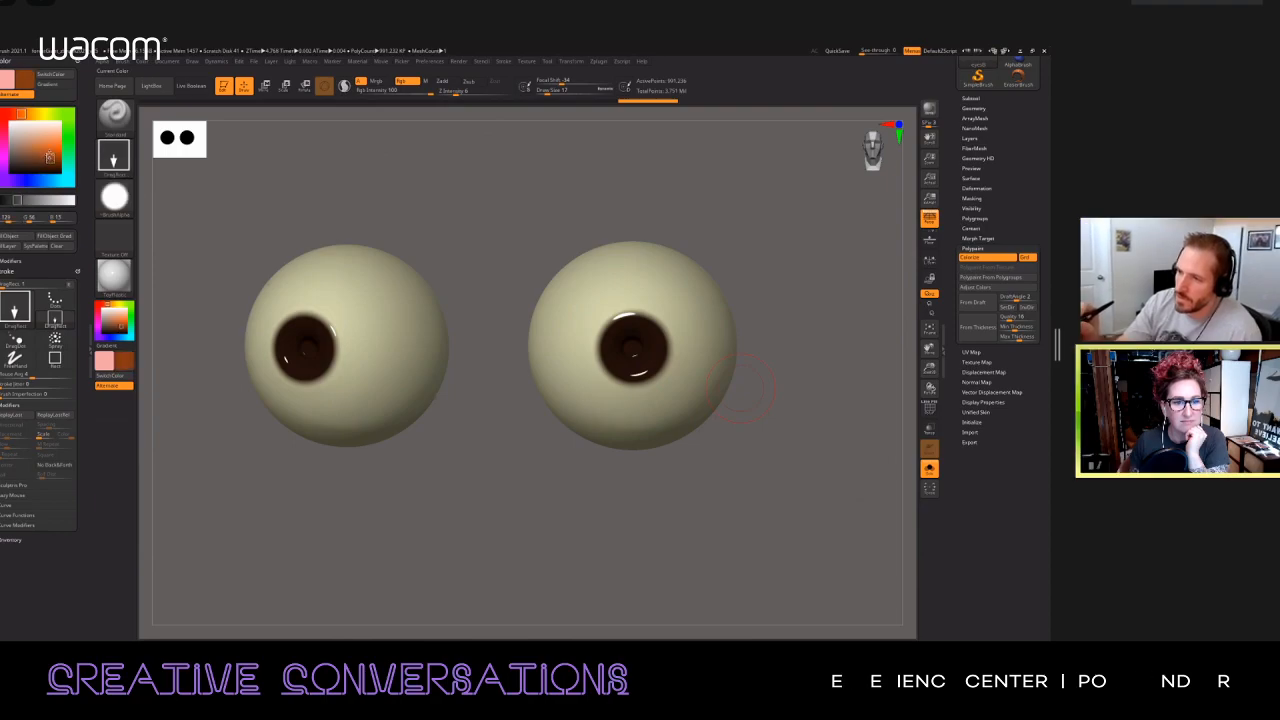
{"action": "left_click", "coordinate": [48, 159]}
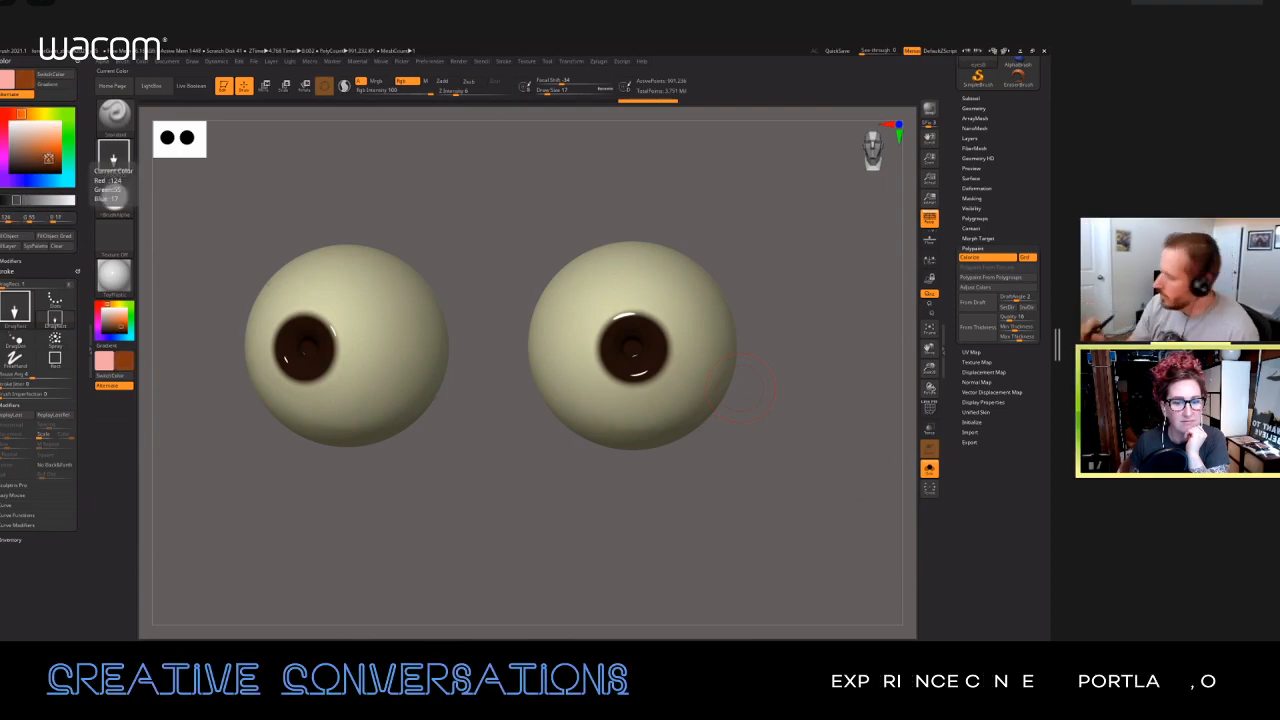
{"action": "scroll", "coordinate": [628, 343], "scroll_direction": "up", "scroll_amount": 3}
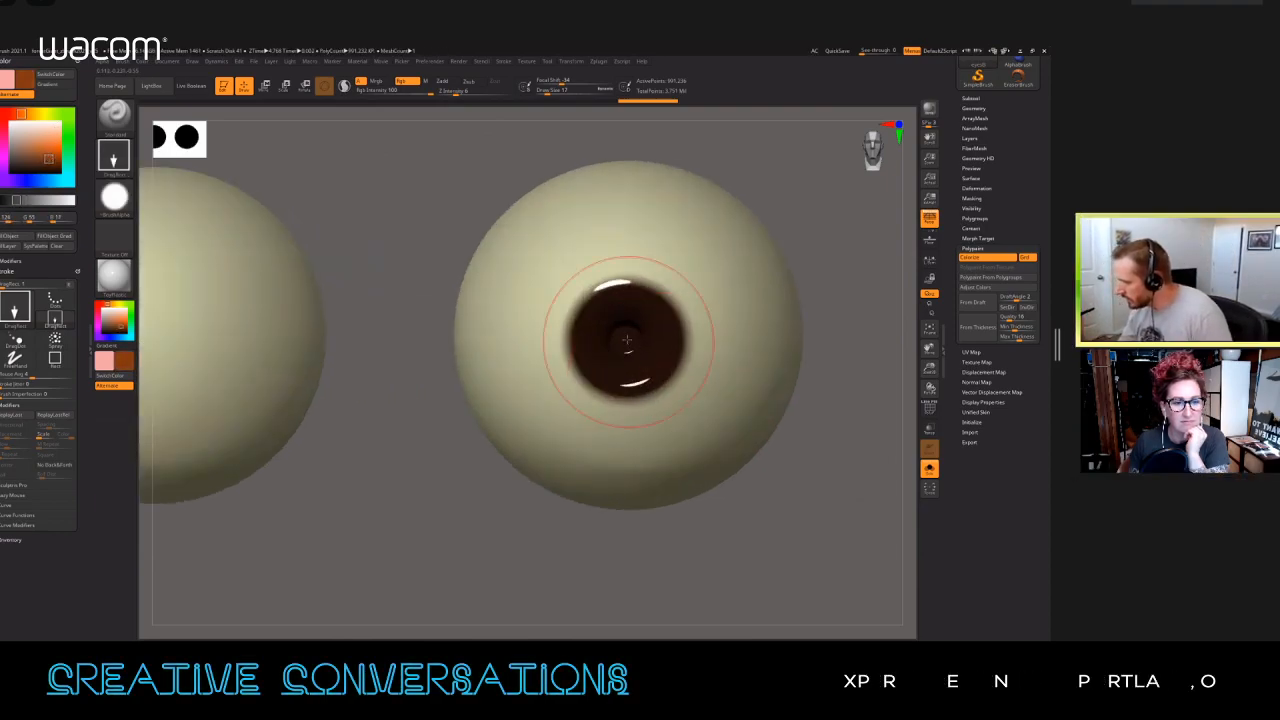
{"action": "left_click_drag", "start_coordinate": [626, 343], "coordinate": [701, 391]}
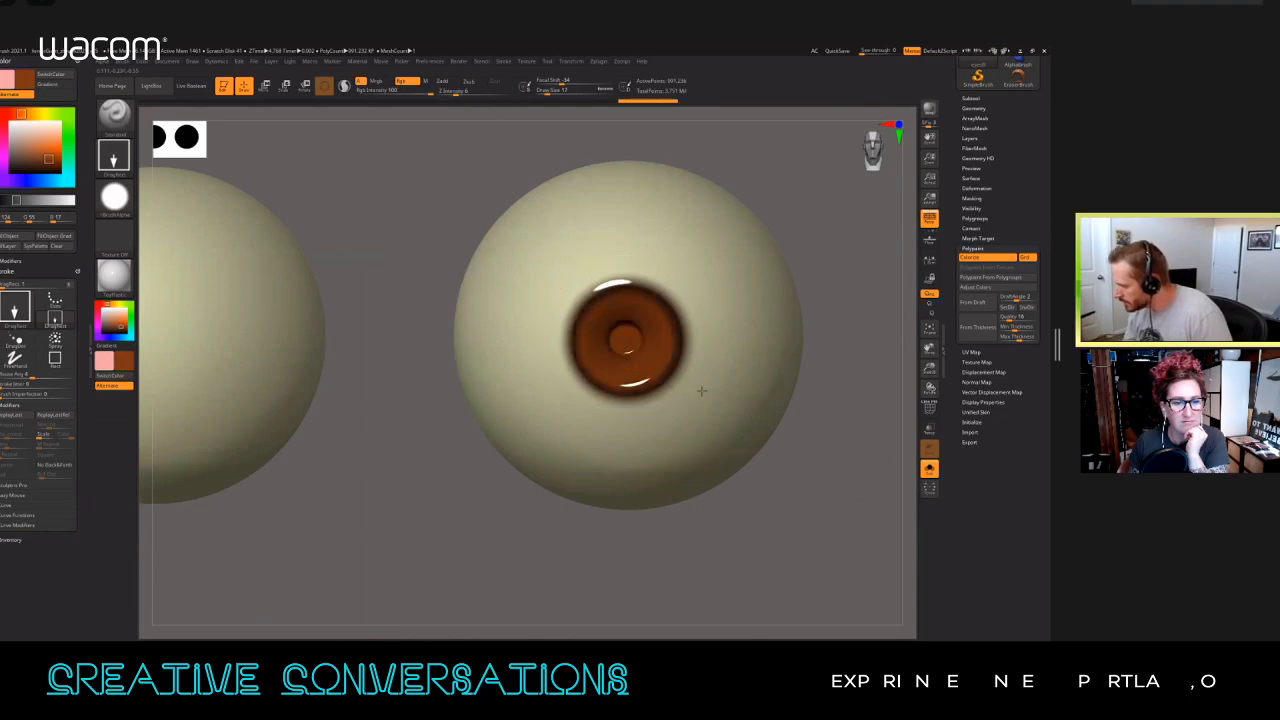
{"action": "key", "text": "ctrl+z"}
{"action": "key", "text": "ctrl+z"}
{"action": "key", "text": "ctrl+z"}
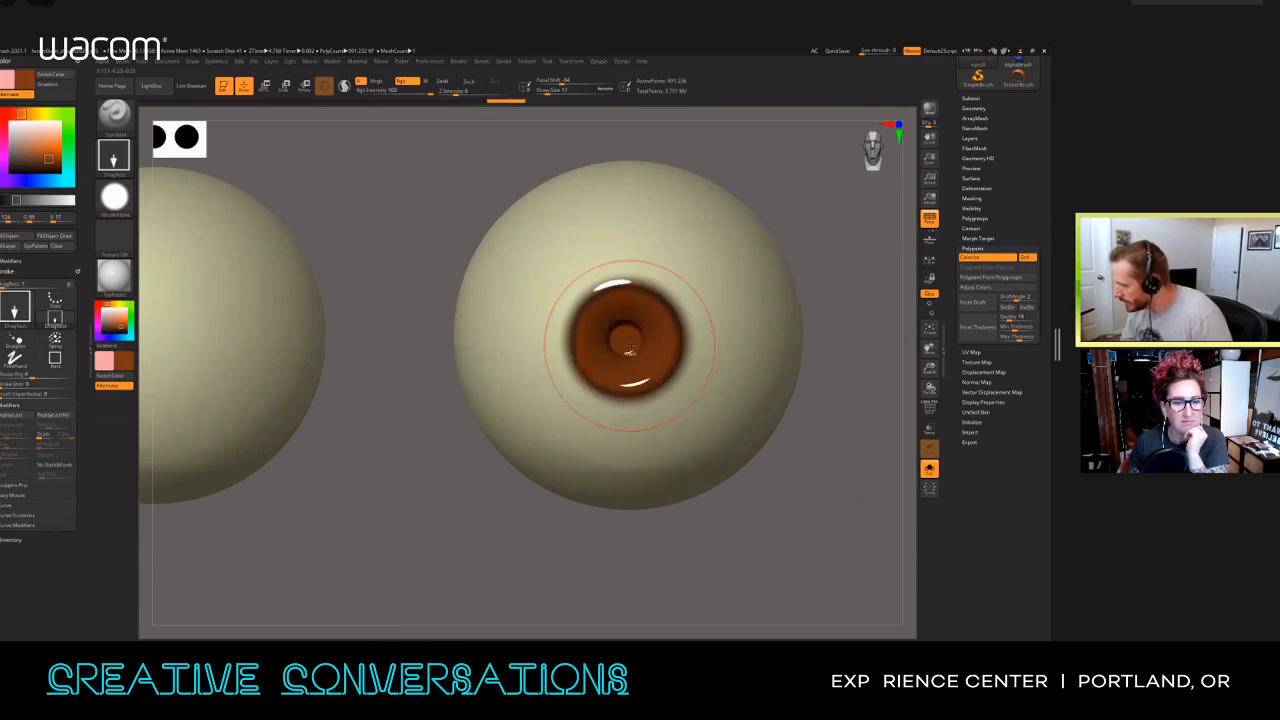
{"action": "key", "text": "ctrl+shift+z"}
{"action": "key", "text": "ctrl+shift+z"}
{"action": "key", "text": "ctrl+shift+z"}
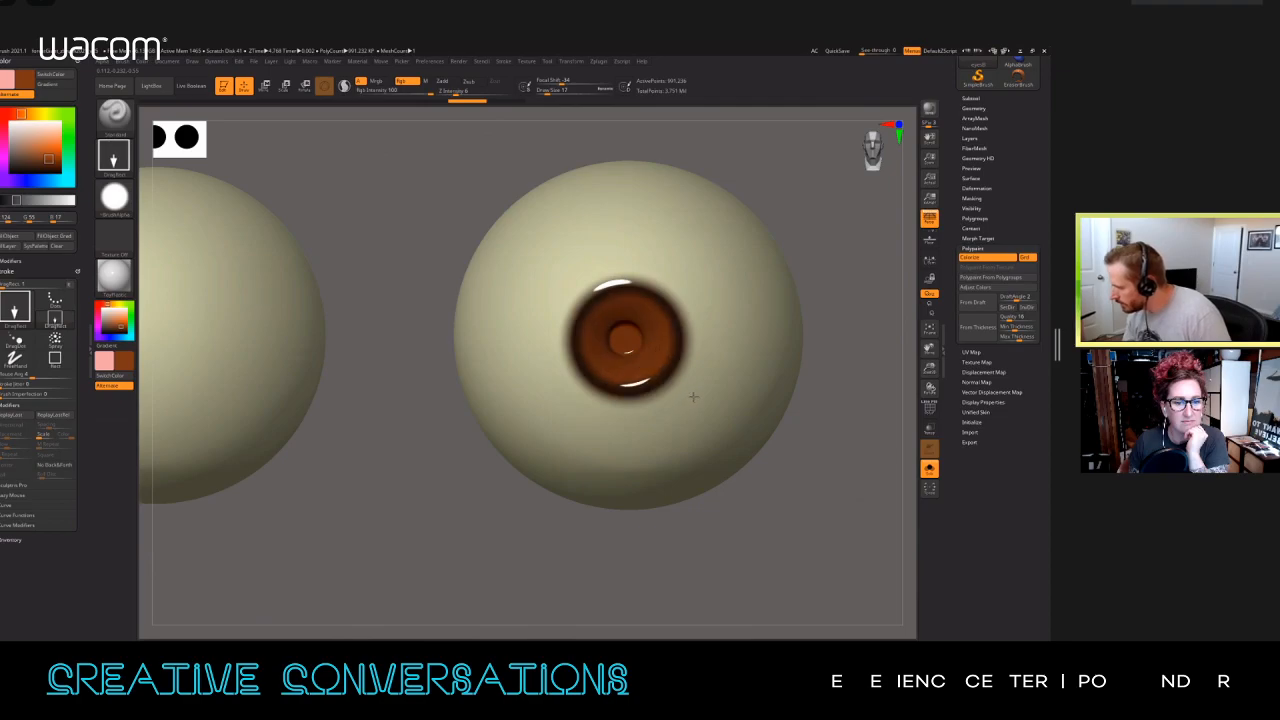
{"action": "key", "text": "ctrl+shift+z"}
{"action": "right_click_drag", "start_coordinate": [736, 335], "coordinate": [716, 361], "text": "ctrl"}
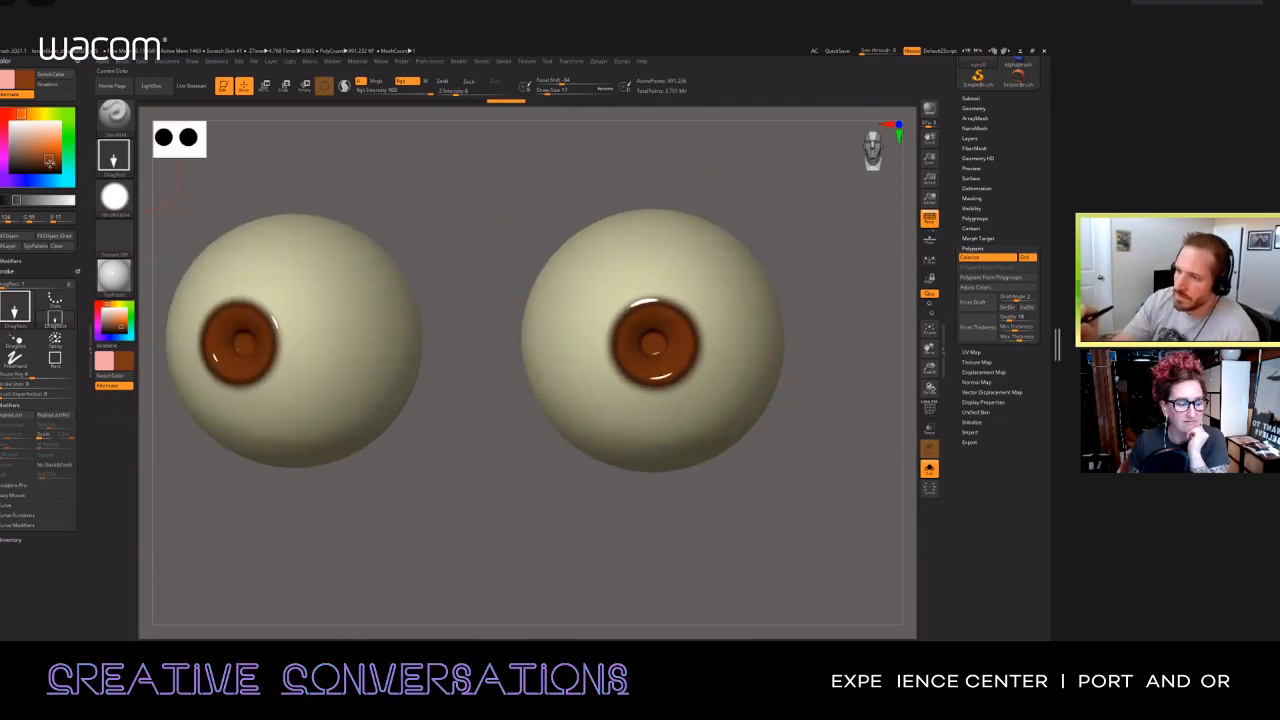
Step: Choose a very dark brown paint colour and stamp small pupils at the centre of the irises
{"action": "left_click", "coordinate": [48, 169]}
{"action": "right_click_drag", "start_coordinate": [650, 370], "coordinate": [660, 343], "text": "ctrl"}
{"action": "left_click", "coordinate": [654, 344]}
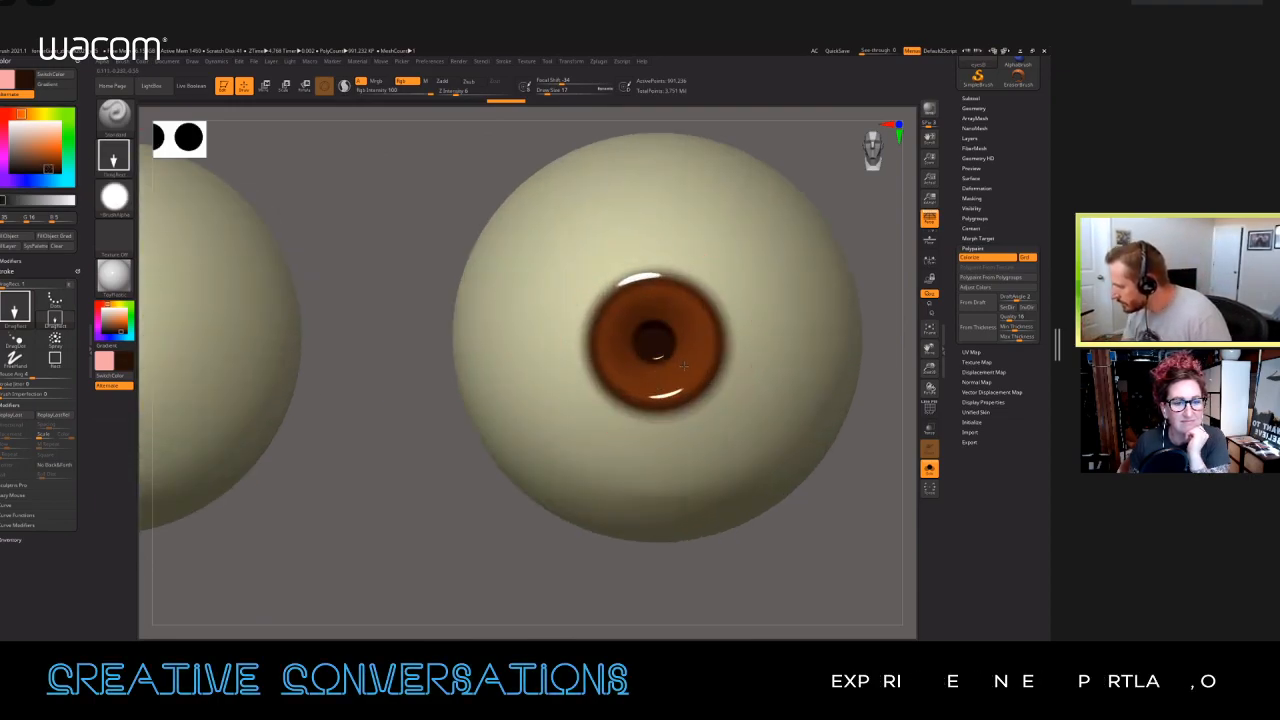
{"action": "right_click_drag", "start_coordinate": [785, 428], "coordinate": [738, 401], "text": "ctrl"}
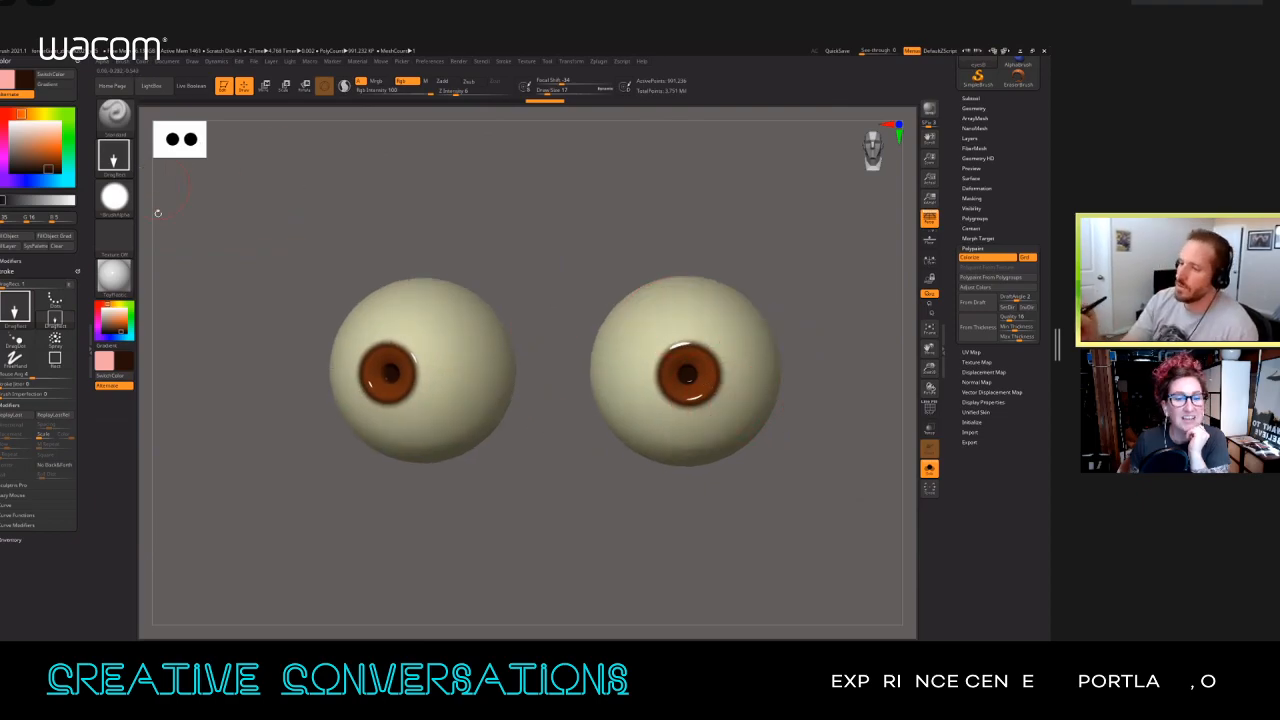
Step: Set the brush to the radial ring Alpha 05 and choose a lighter orange-brown paint colour
{"action": "mouse_move", "coordinate": [108, 270]}
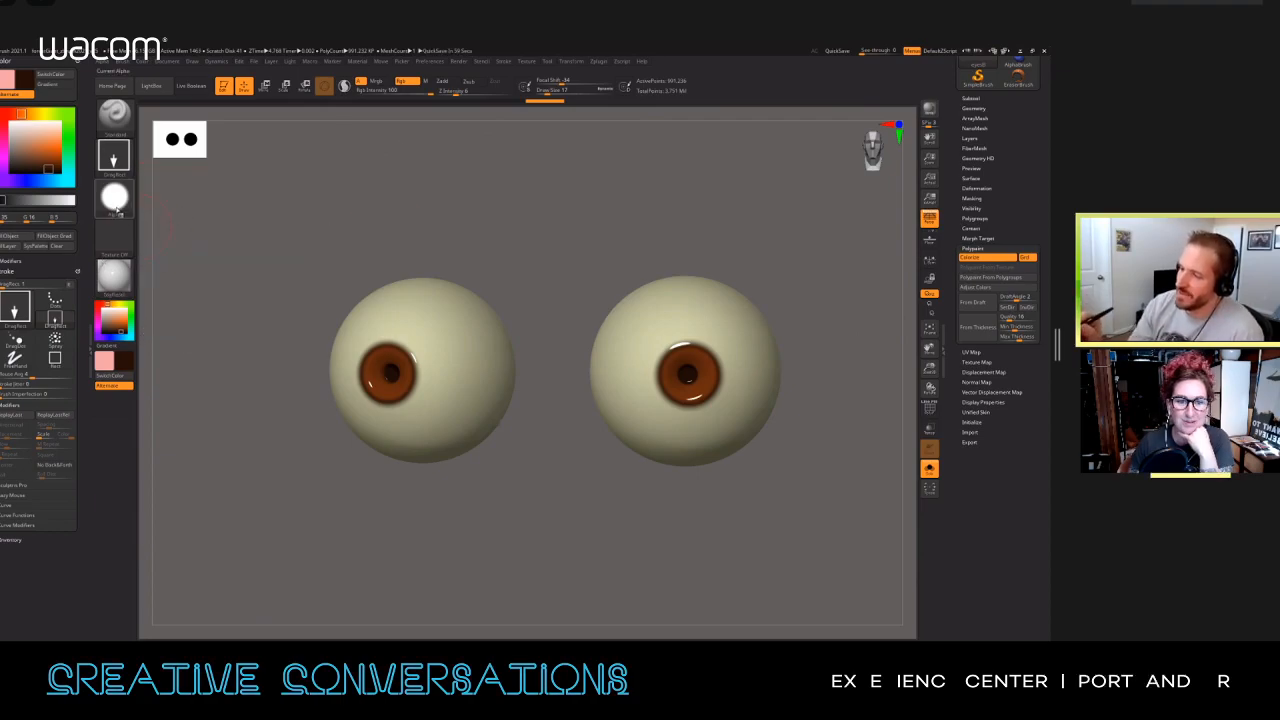
{"action": "left_click", "coordinate": [115, 200]}
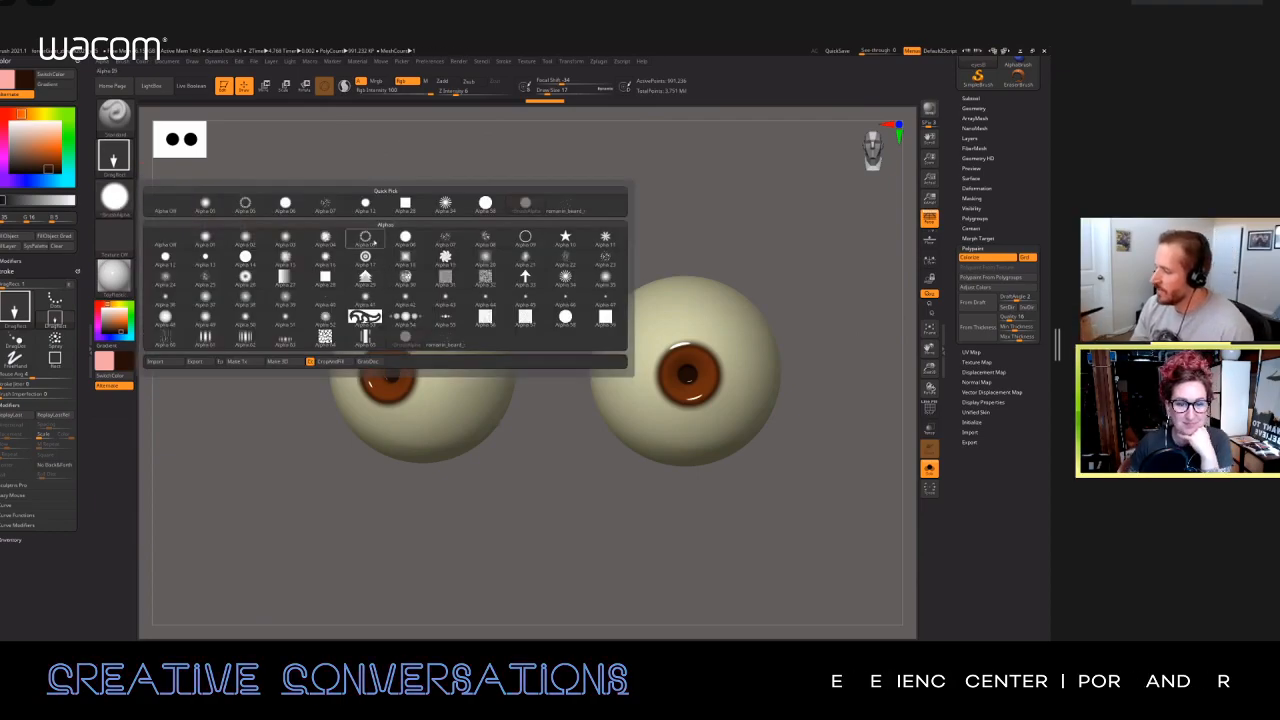
{"action": "left_click", "coordinate": [366, 239]}
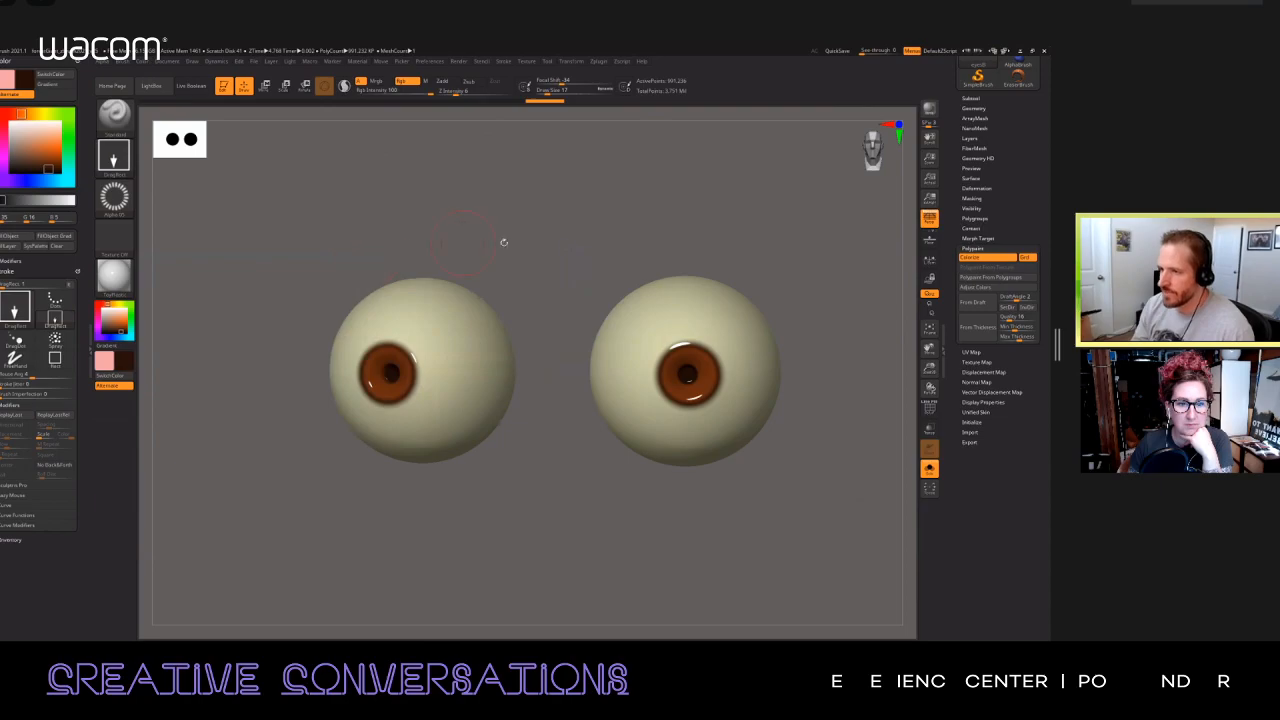
{"action": "left_click", "coordinate": [42, 148]}
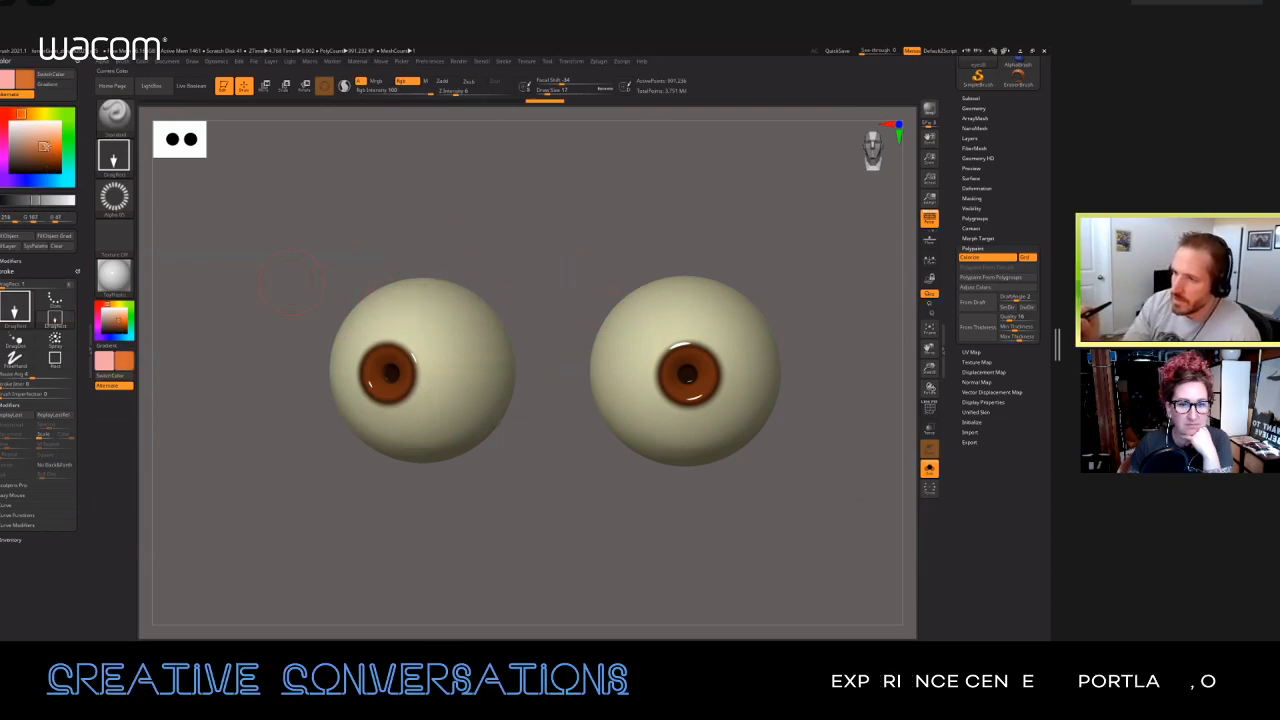
{"action": "left_click", "coordinate": [42, 148]}
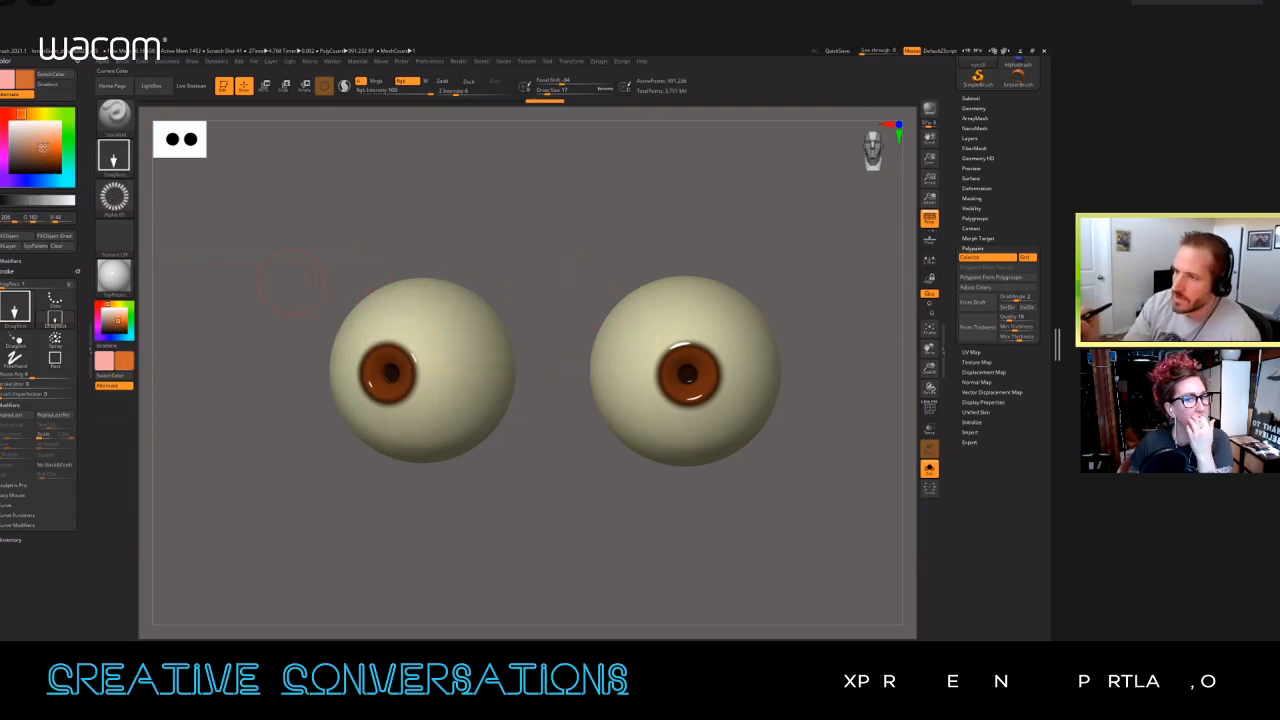
{"action": "left_click", "coordinate": [38, 149]}
Step: Stamp the radial alpha outward from the pupils at growing sizes to build fibre patterns across the irises
{"action": "mouse_move", "coordinate": [686, 338]}
{"action": "right_mouse_down", "text": "ctrl"}
{"action": "mouse_move", "coordinate": [678, 441]}
{"action": "mouse_move", "coordinate": [688, 409]}
{"action": "mouse_move", "coordinate": [703, 459]}
{"action": "mouse_move", "coordinate": [638, 383]}
{"action": "right_mouse_up", "text": "ctrl"}
{"action": "left_click_drag", "start_coordinate": [662, 404], "coordinate": [700, 435]}
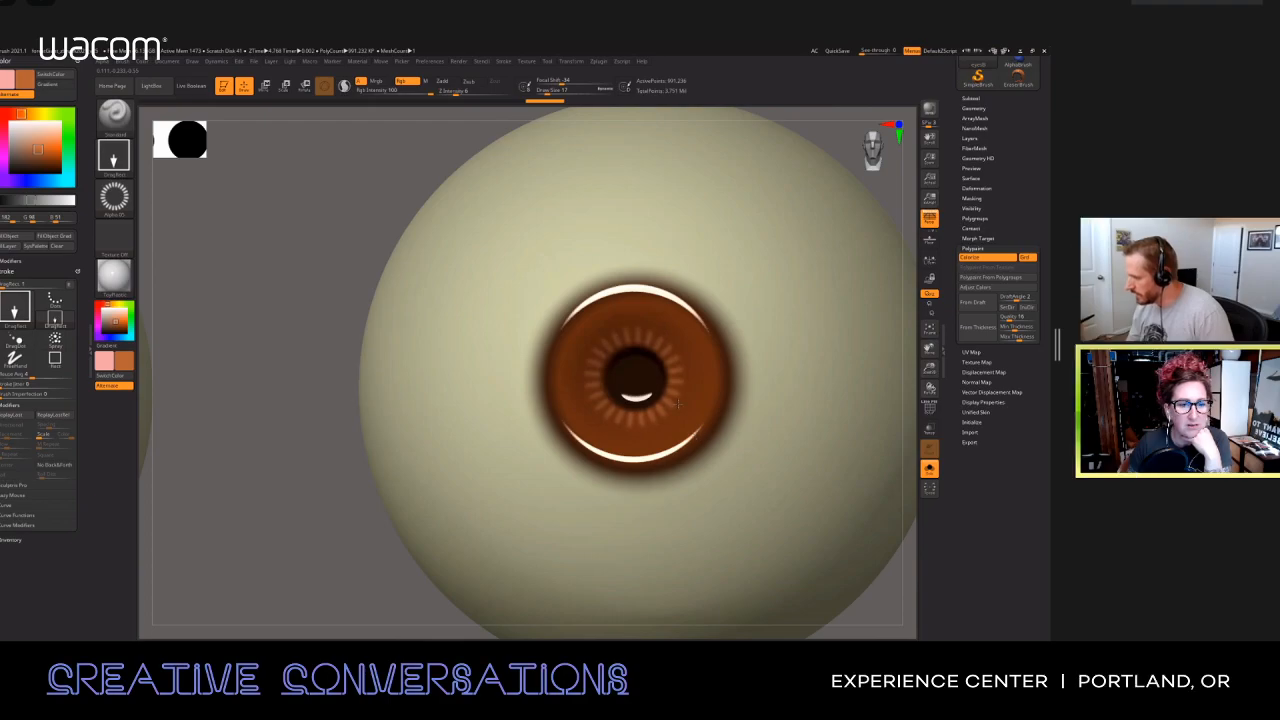
{"action": "left_click_drag", "start_coordinate": [635, 378], "coordinate": [712, 457]}
{"action": "left_click_drag", "start_coordinate": [635, 377], "coordinate": [724, 469]}
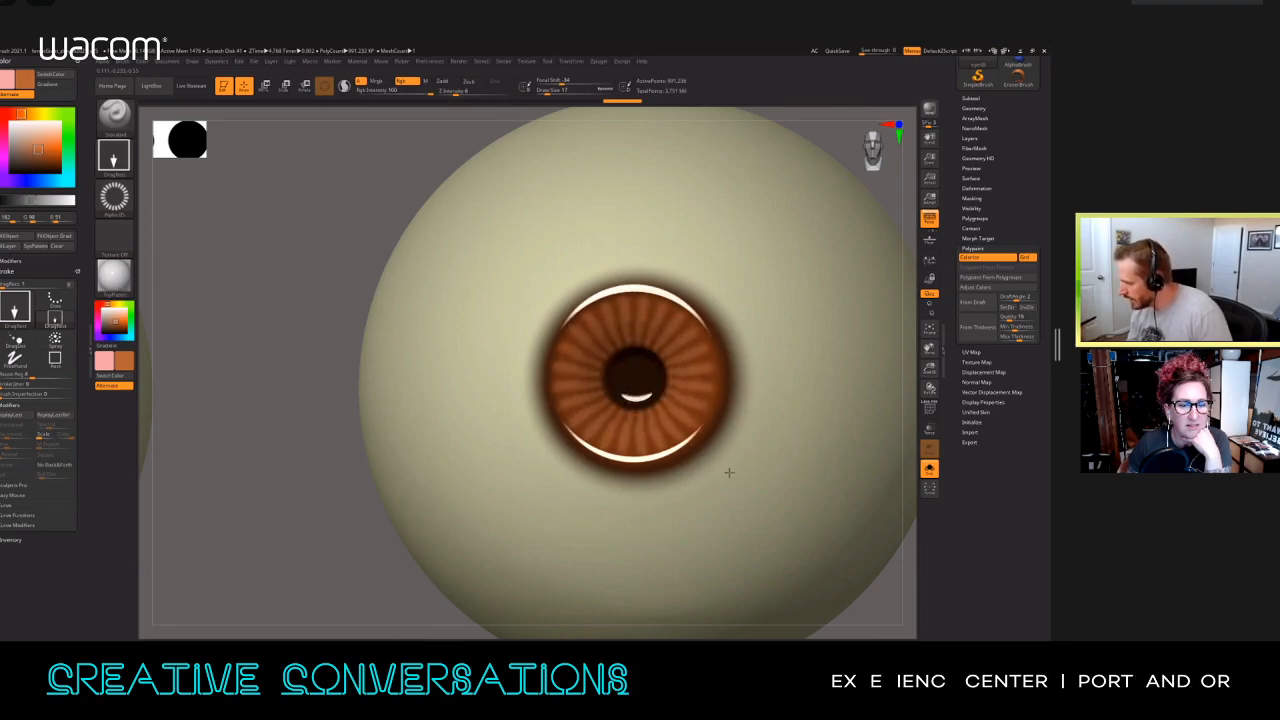
{"action": "left_click_drag", "start_coordinate": [730, 472], "coordinate": [730, 471]}
{"action": "mouse_move", "coordinate": [726, 463]}
{"action": "right_mouse_down", "text": "ctrl"}
{"action": "mouse_move", "coordinate": [702, 420]}
{"action": "mouse_move", "coordinate": [723, 449]}
{"action": "mouse_move", "coordinate": [708, 447]}
{"action": "right_mouse_up", "text": "ctrl"}
{"action": "right_click_drag", "start_coordinate": [716, 495], "coordinate": [706, 426], "text": "ctrl"}
{"action": "right_click_drag", "start_coordinate": [649, 461], "coordinate": [689, 360], "text": "alt"}
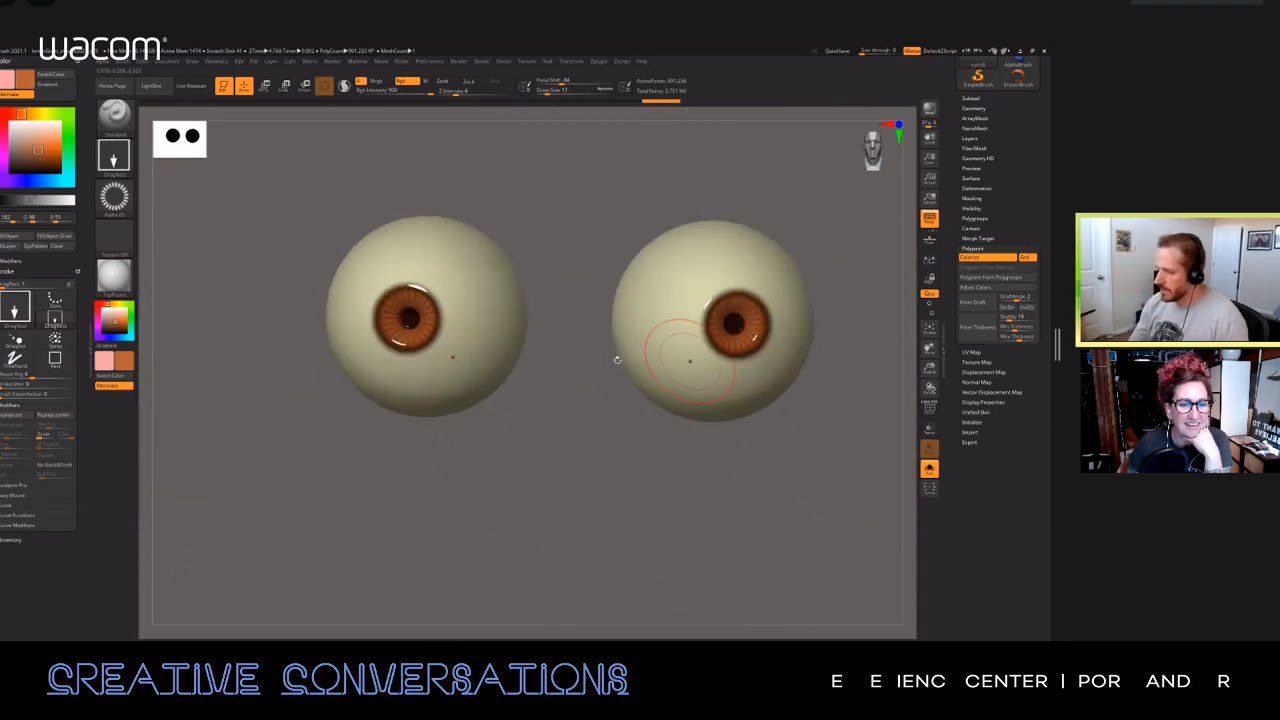
Step: Set the brush to Alpha 01 with a draw size of 2 and an RGB intensity of 12 for detailing the other iris
{"action": "right_click_drag", "start_coordinate": [414, 300], "coordinate": [404, 286]}
{"action": "mouse_move", "coordinate": [406, 345]}
{"action": "right_mouse_down"}
{"action": "mouse_move", "coordinate": [445, 350]}
{"action": "mouse_move", "coordinate": [432, 412]}
{"action": "mouse_move", "coordinate": [438, 513]}
{"action": "right_mouse_up"}
{"action": "mouse_move", "coordinate": [430, 402]}
{"action": "right_mouse_down", "text": "ctrl"}
{"action": "mouse_move", "coordinate": [436, 424]}
{"action": "mouse_move", "coordinate": [504, 372]}
{"action": "right_mouse_up", "text": "ctrl"}
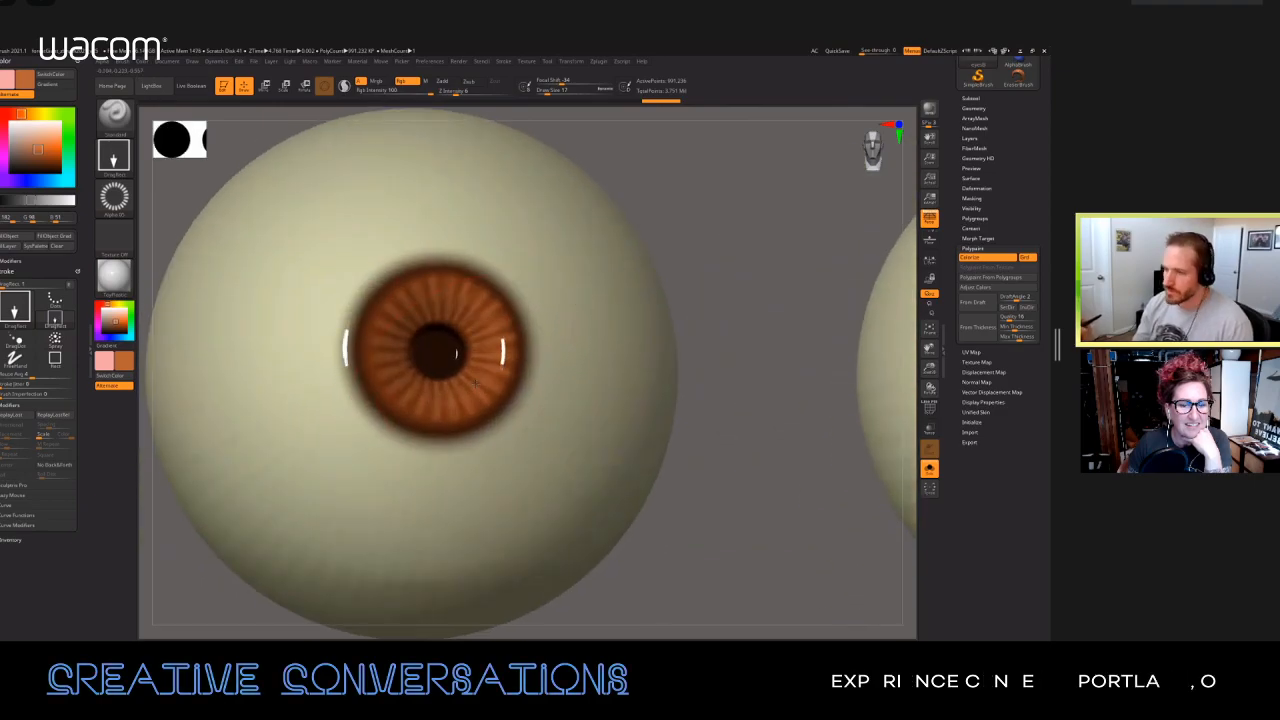
{"action": "left_click", "coordinate": [113, 197]}
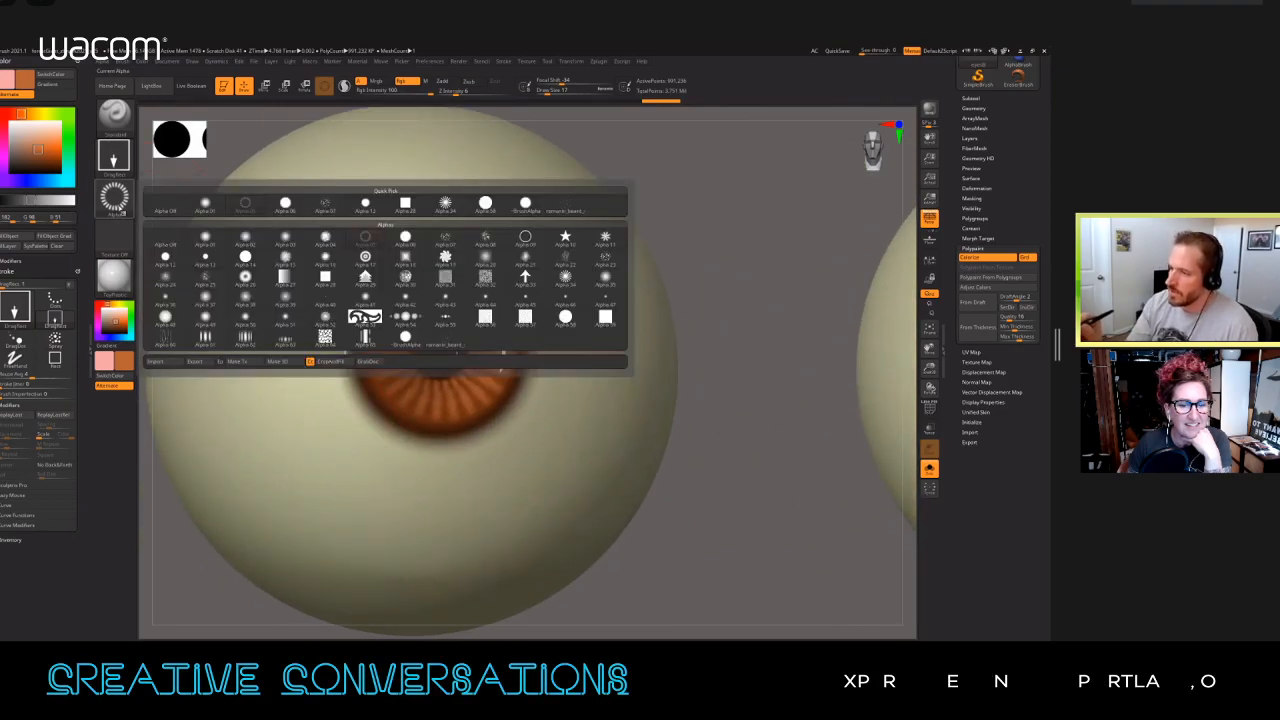
{"action": "left_click", "coordinate": [205, 237]}
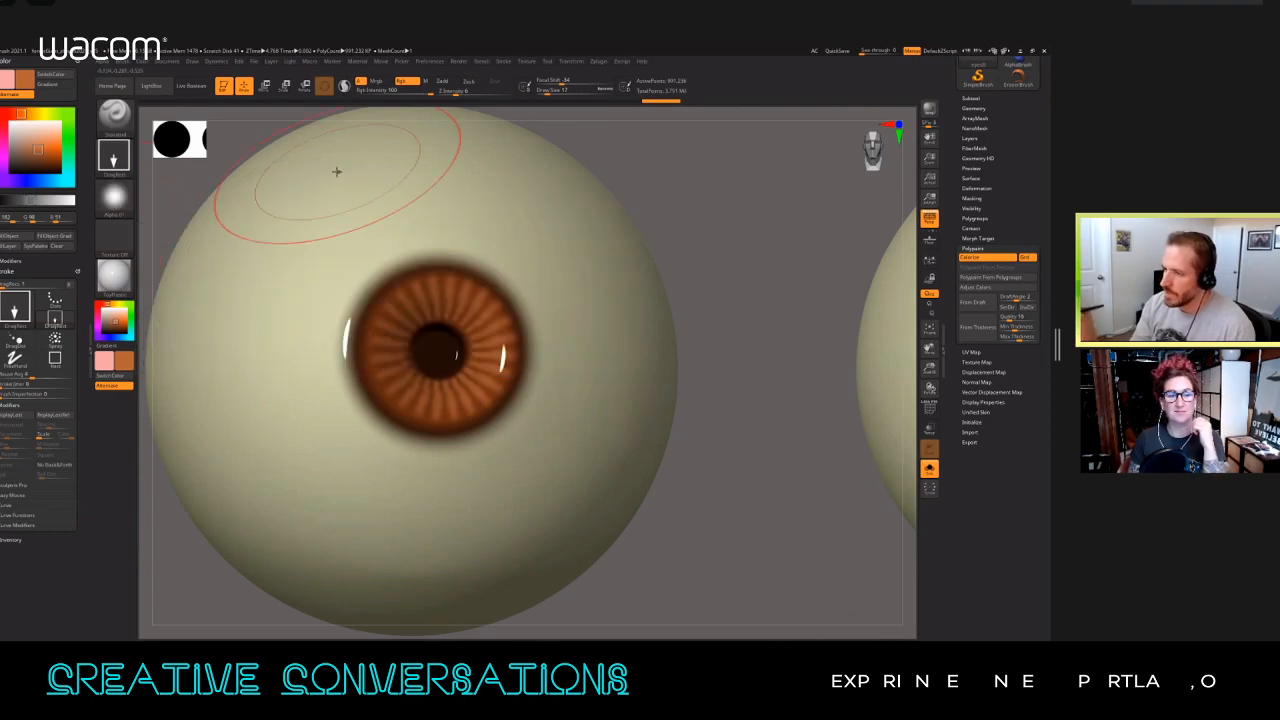
{"action": "key", "text": "s"}
{"action": "left_click_drag", "start_coordinate": [437, 326], "coordinate": [430, 326]}
{"action": "key", "text": "s"}
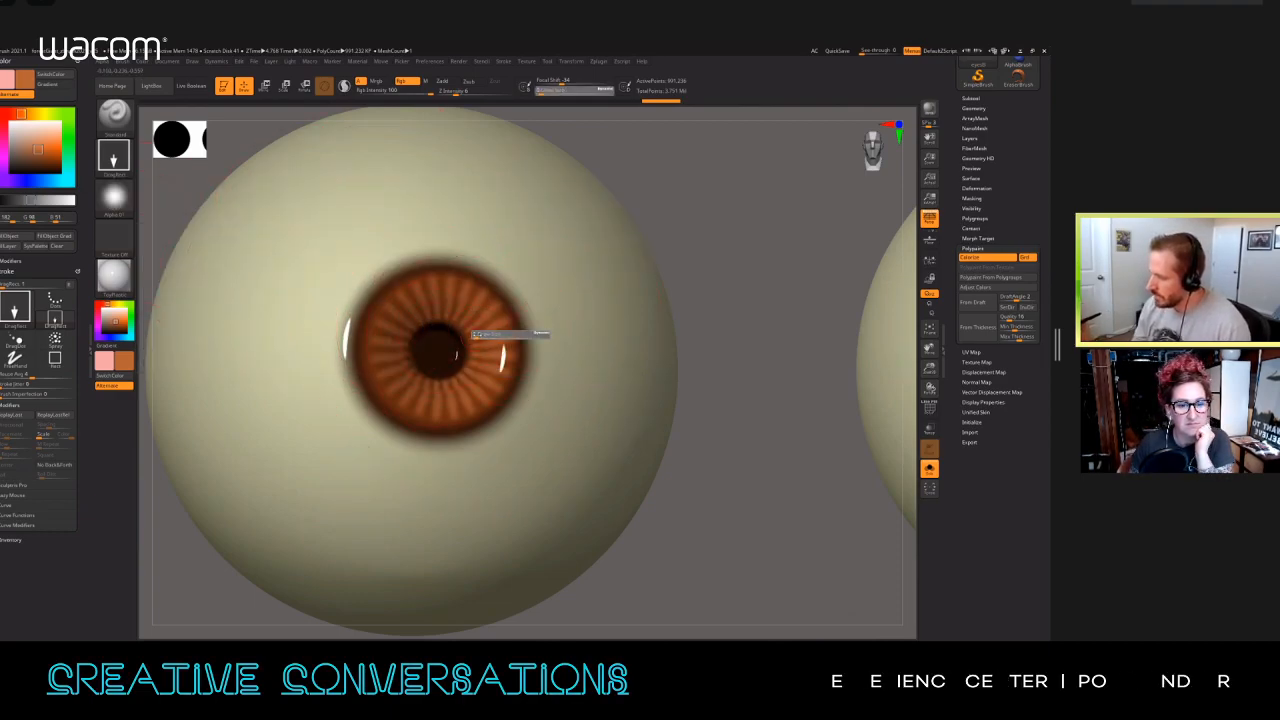
{"action": "left_click", "coordinate": [478, 334]}
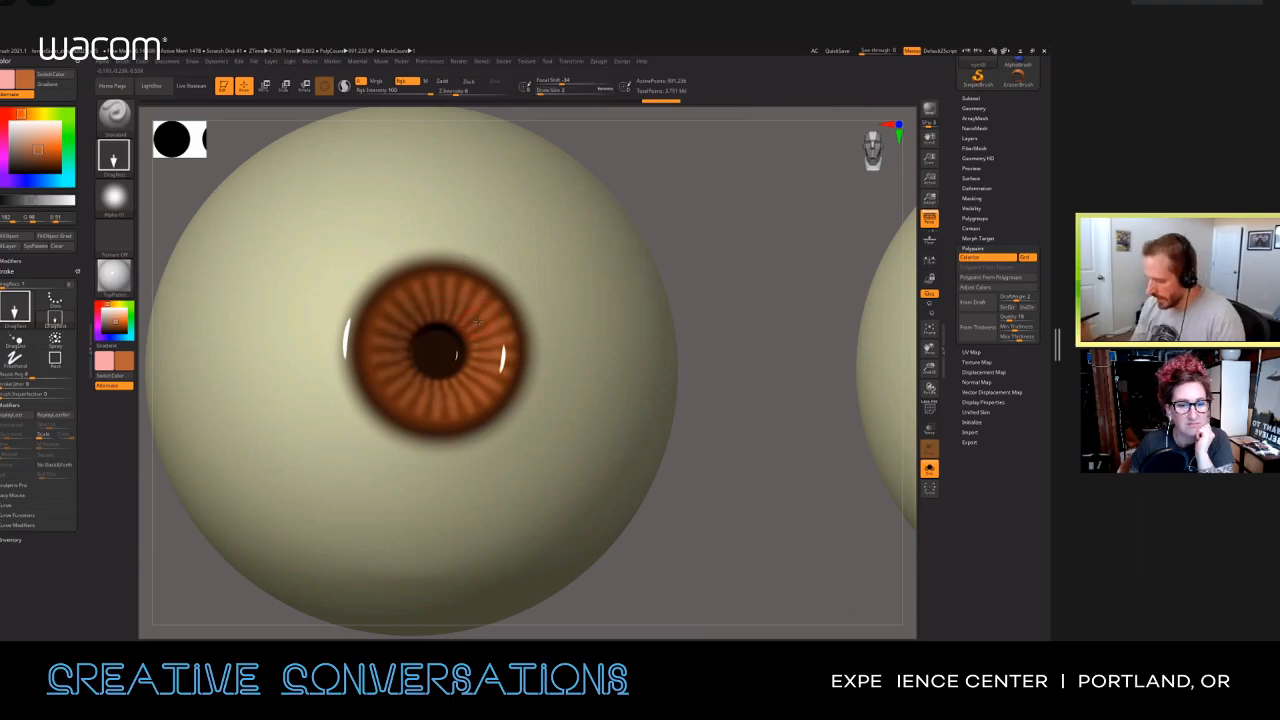
{"action": "key", "text": "i"}
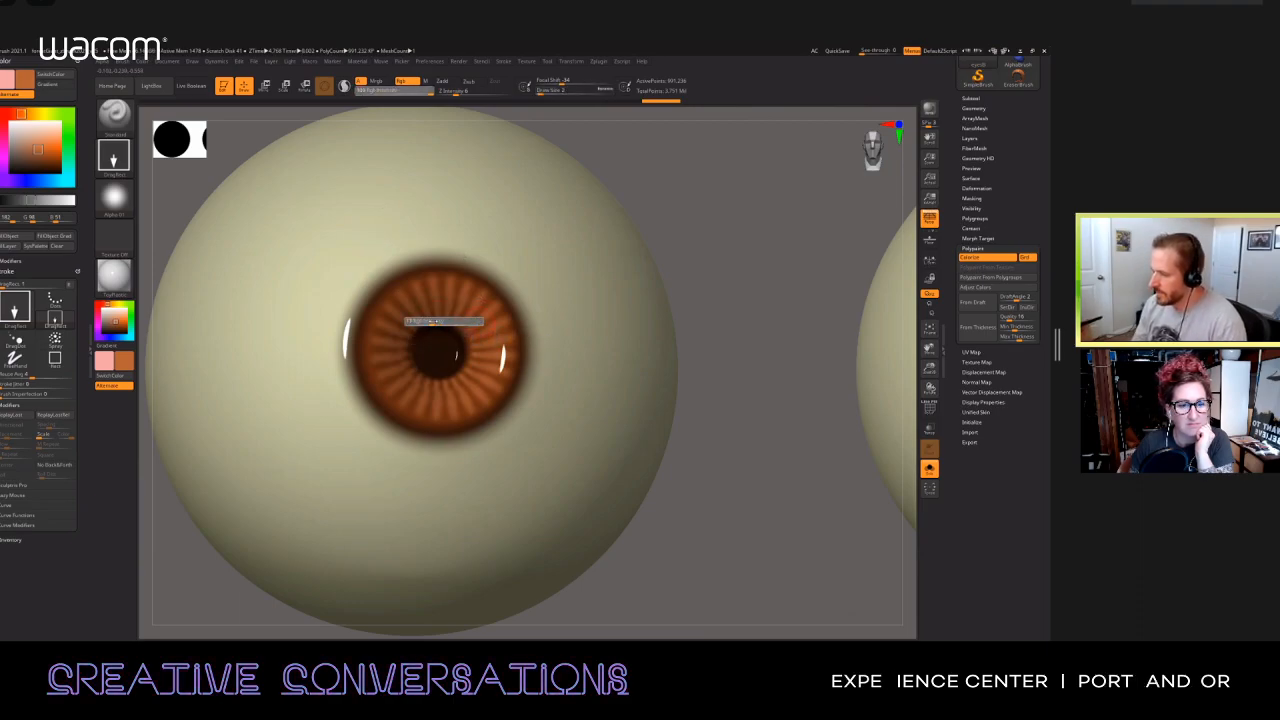
{"action": "left_click", "coordinate": [414, 322]}
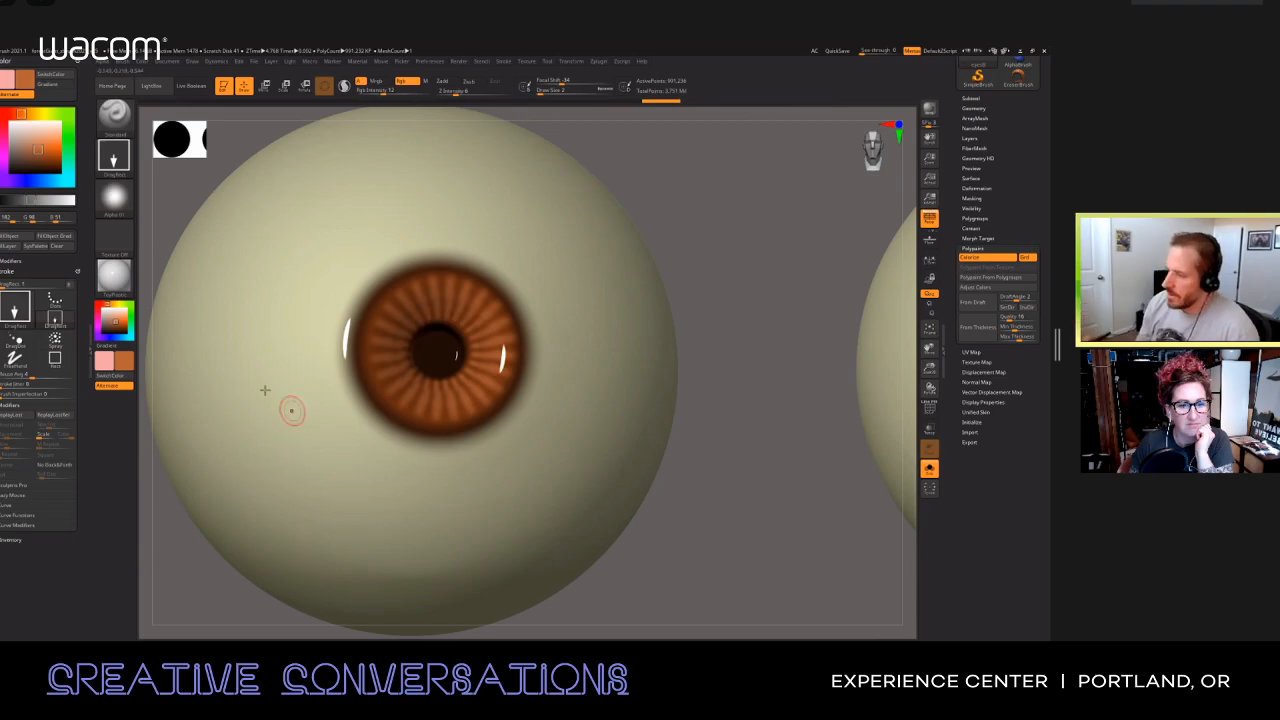
Step: Choose a light yellow-orange paint colour and set the brush to the FreeHand stroke with a draw size of 5
{"action": "key", "text": "c"}
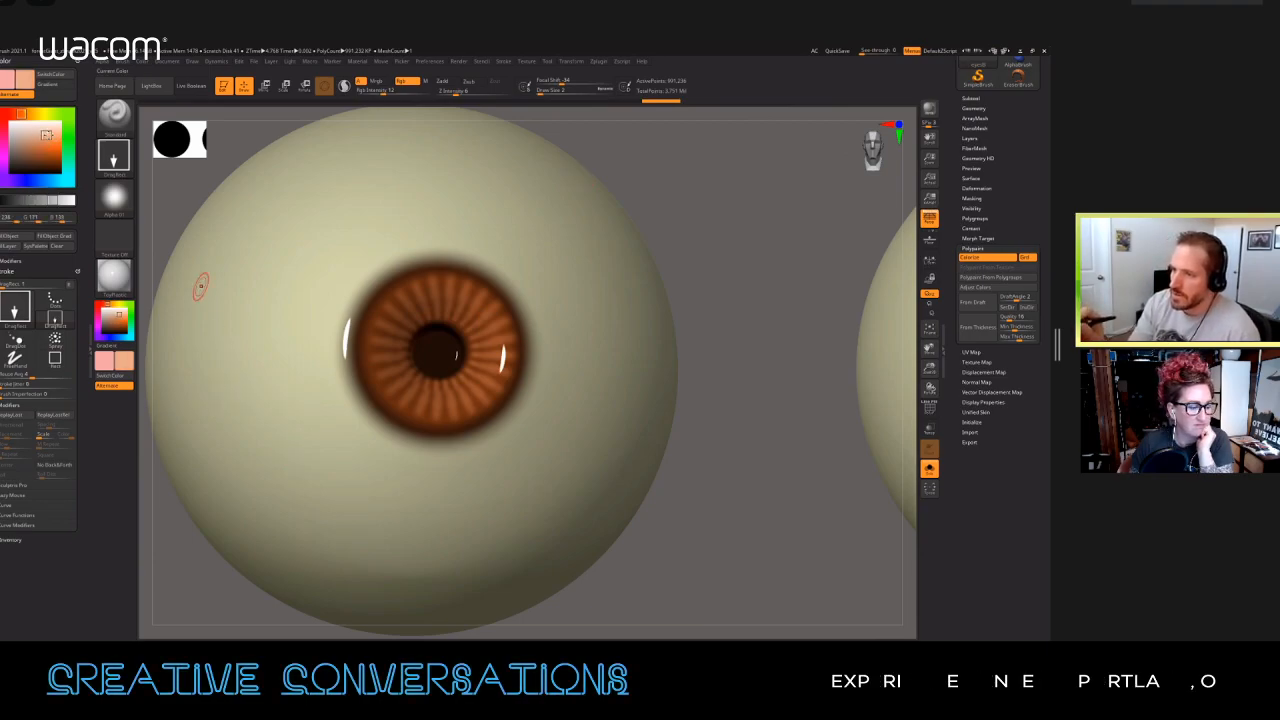
{"action": "key", "text": "c"}
{"action": "left_click", "coordinate": [52, 141]}
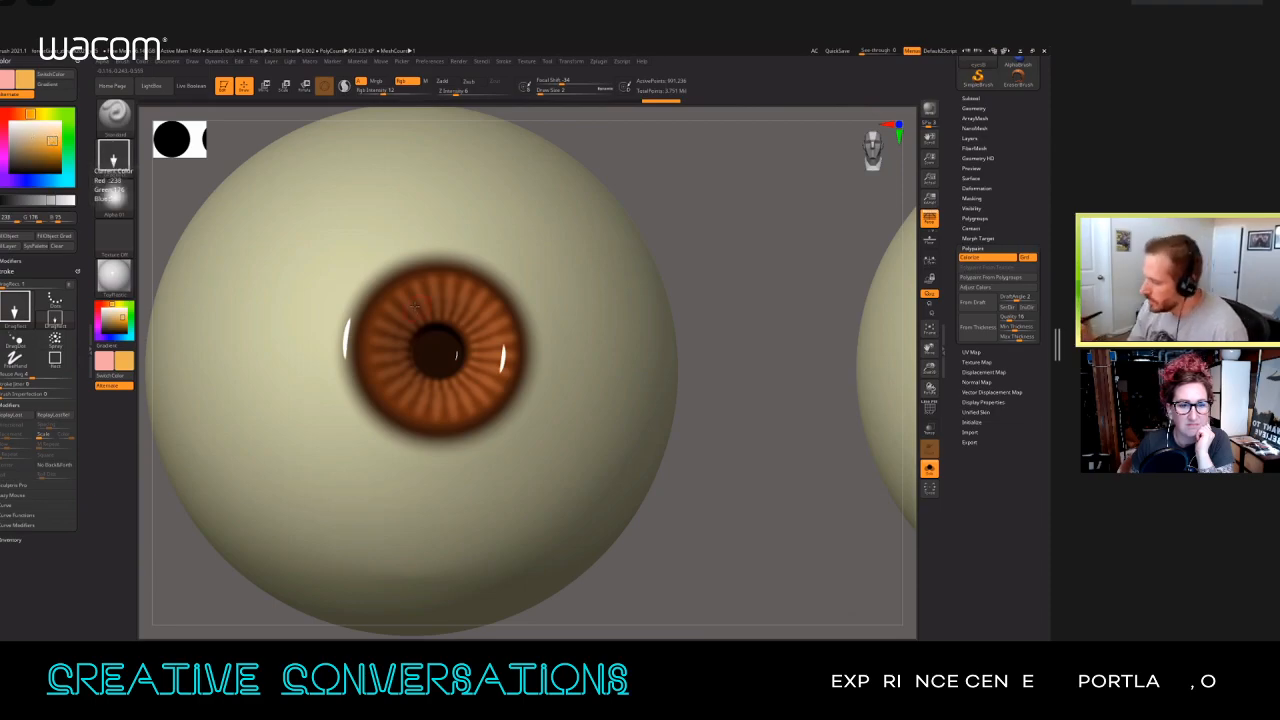
{"action": "key", "text": "s"}
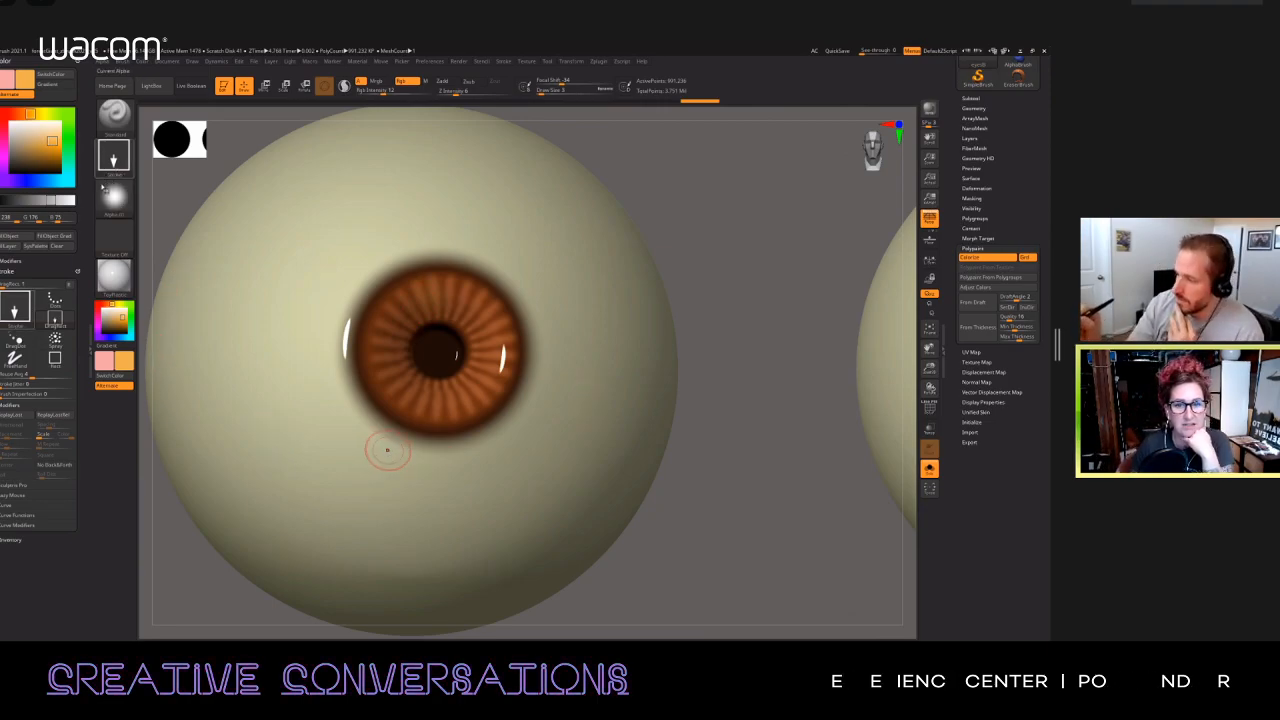
{"action": "left_click", "coordinate": [113, 158]}
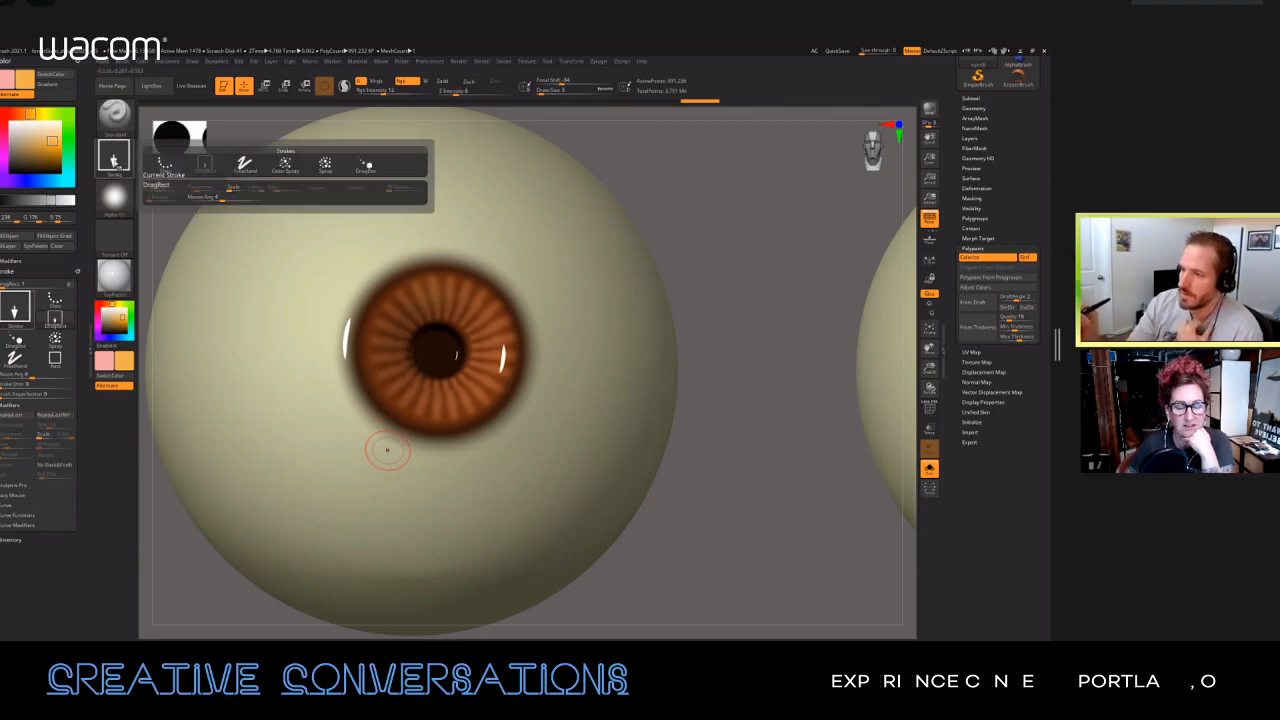
{"action": "left_click", "coordinate": [244, 163]}
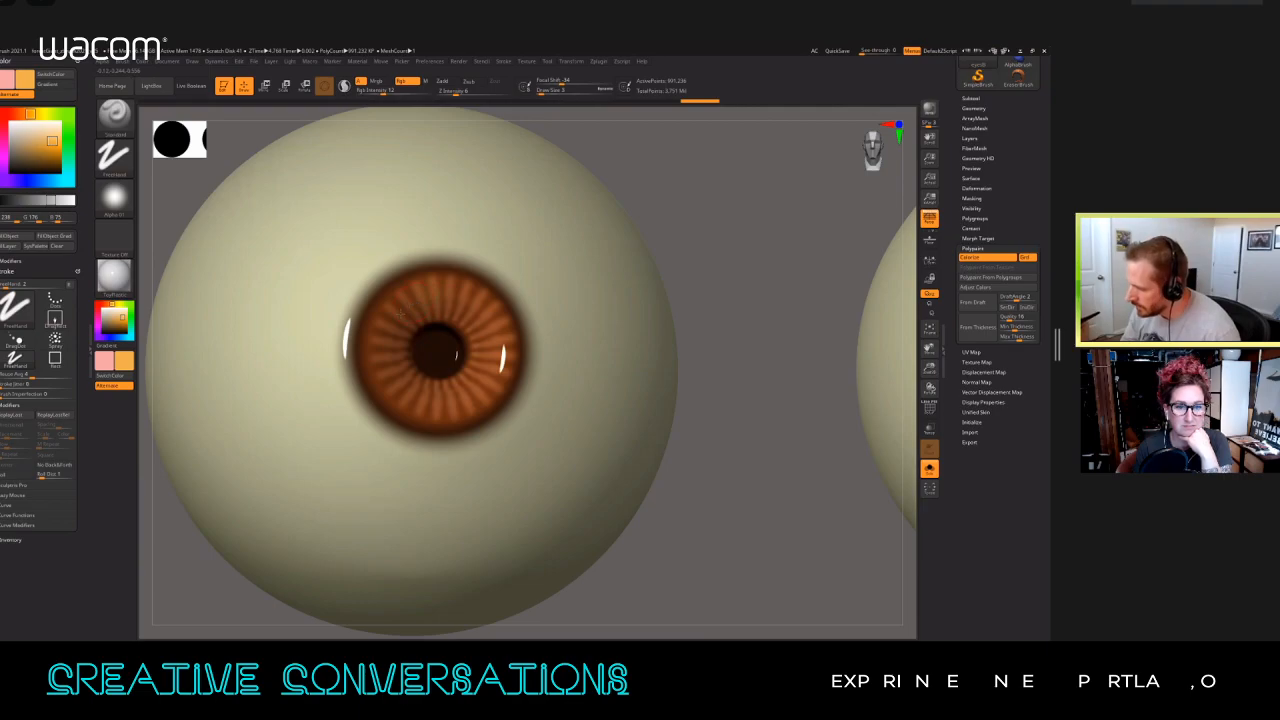
Step: Paint soft yellow-orange strokes over the iris fibres all around the pupil
{"action": "left_click_drag", "start_coordinate": [386, 361], "coordinate": [400, 312]}
{"action": "key", "text": "s"}
{"action": "left_click", "coordinate": [396, 336]}
{"action": "mouse_move", "coordinate": [390, 380]}
{"action": "left_mouse_down"}
{"action": "mouse_move", "coordinate": [380, 392]}
{"action": "mouse_move", "coordinate": [442, 420]}
{"action": "mouse_move", "coordinate": [486, 398]}
{"action": "left_mouse_up"}
{"action": "left_click_drag", "start_coordinate": [472, 332], "coordinate": [489, 322]}
{"action": "left_click_drag", "start_coordinate": [460, 324], "coordinate": [472, 304]}
{"action": "mouse_move", "coordinate": [442, 320]}
{"action": "left_mouse_down"}
{"action": "mouse_move", "coordinate": [445, 298]}
{"action": "mouse_move", "coordinate": [418, 303]}
{"action": "left_mouse_up"}
{"action": "mouse_move", "coordinate": [413, 334]}
{"action": "left_mouse_down"}
{"action": "mouse_move", "coordinate": [400, 322]}
{"action": "mouse_move", "coordinate": [427, 374]}
{"action": "left_mouse_up"}
Step: Choose a darker ochre and paint fine strokes around the pupil with draw sizes between 2 and 4, undoing two unwanted strokes
{"action": "left_click", "coordinate": [49, 151]}
{"action": "key", "text": "ctrl+z"}
{"action": "key", "text": "ctrl+z"}
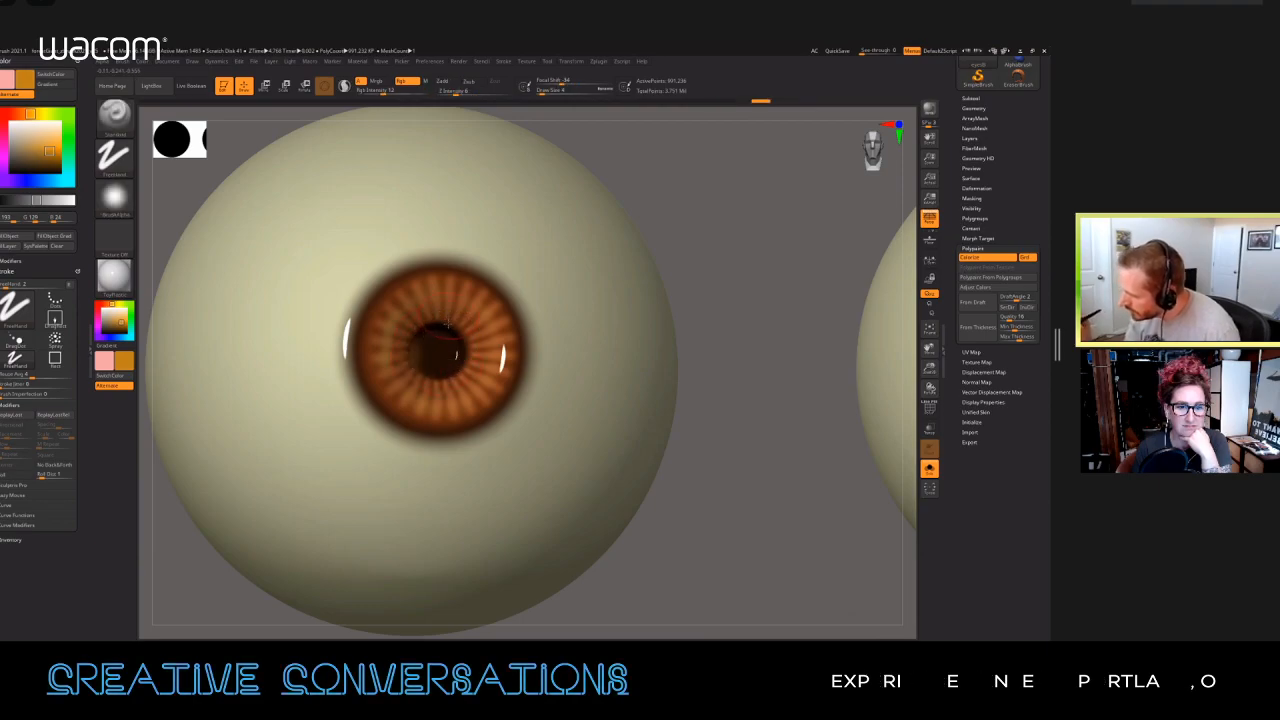
{"action": "key", "text": "s"}
{"action": "left_click", "coordinate": [424, 325]}
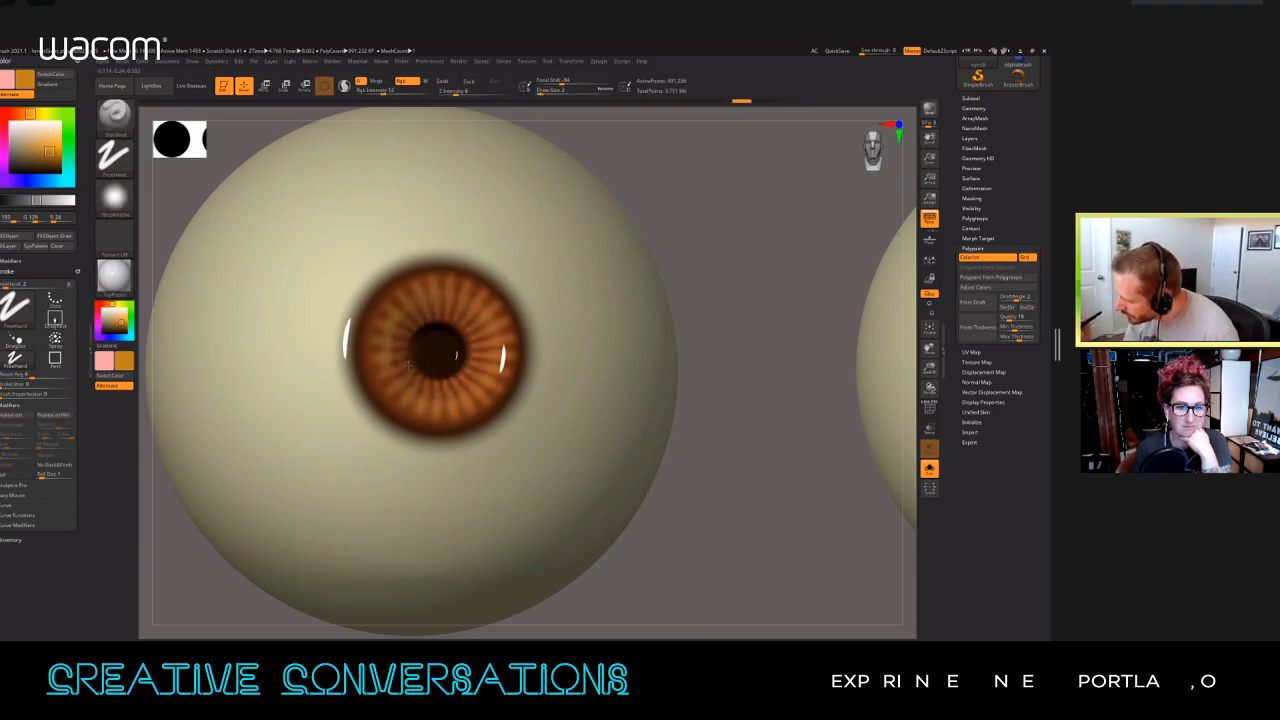
{"action": "left_click_drag", "start_coordinate": [462, 352], "coordinate": [459, 367]}
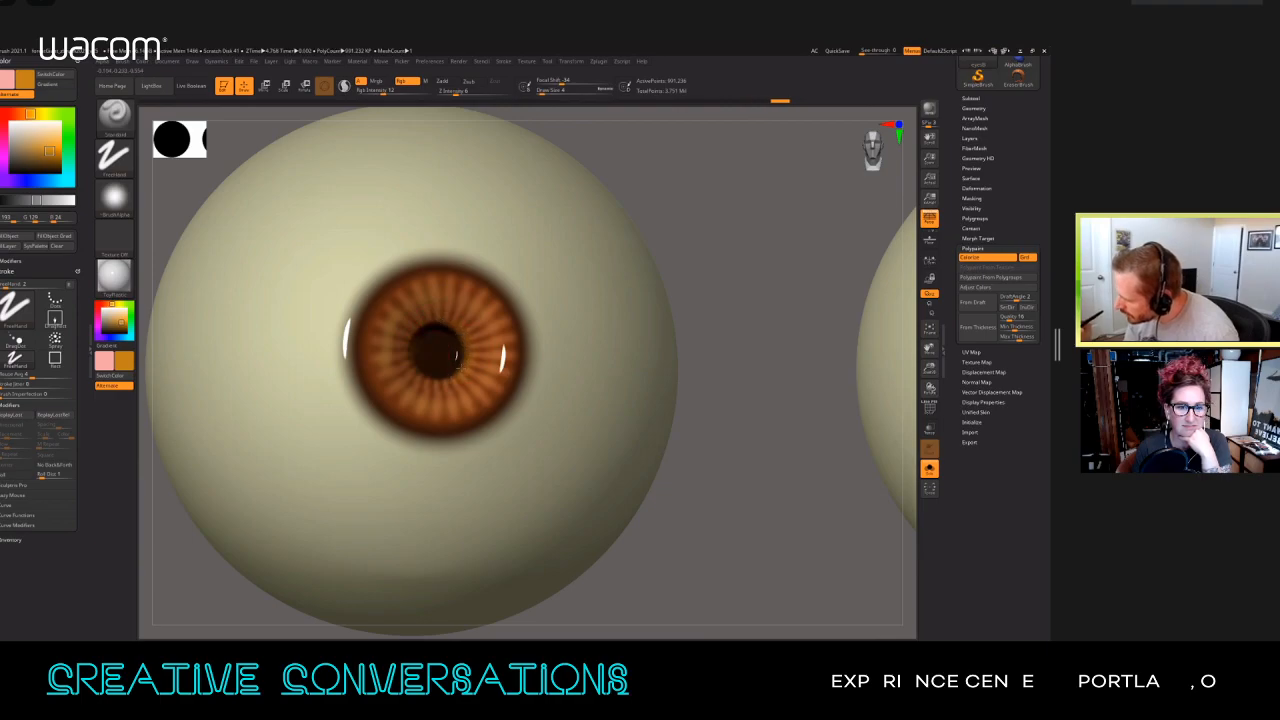
{"action": "left_click_drag", "start_coordinate": [377, 362], "coordinate": [399, 381]}
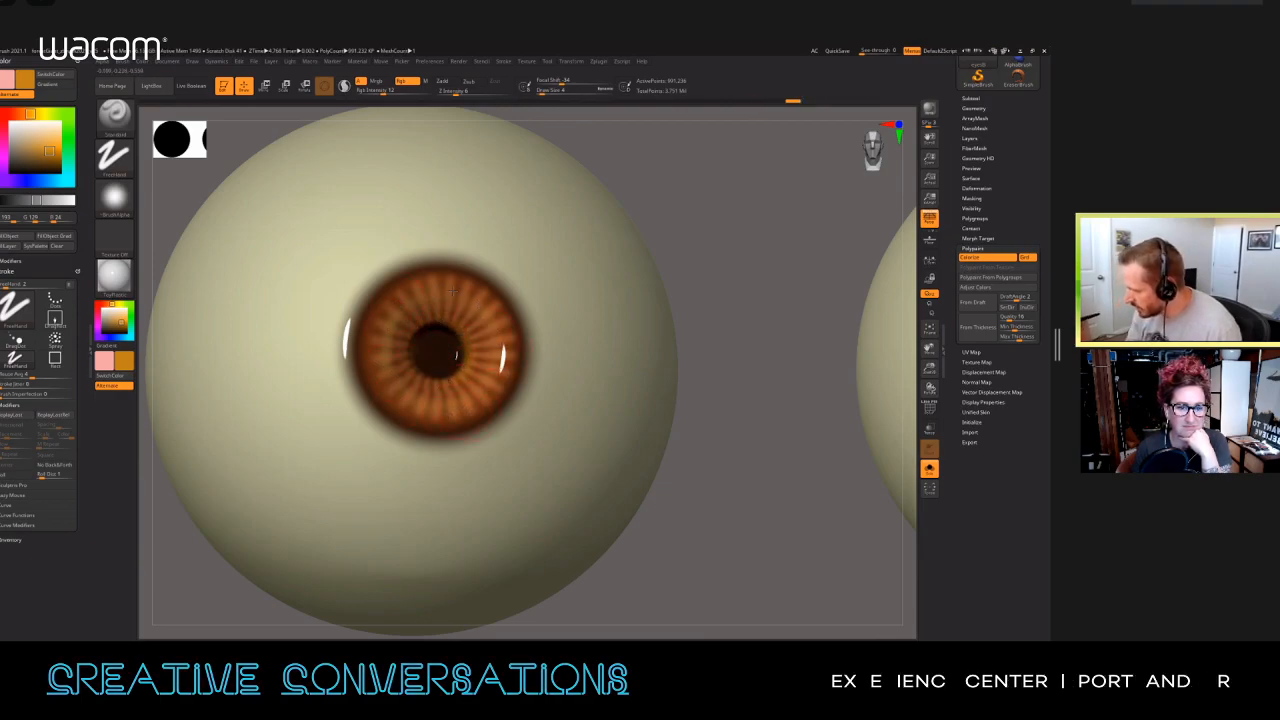
{"action": "key", "text": "s"}
{"action": "key", "text": "s"}
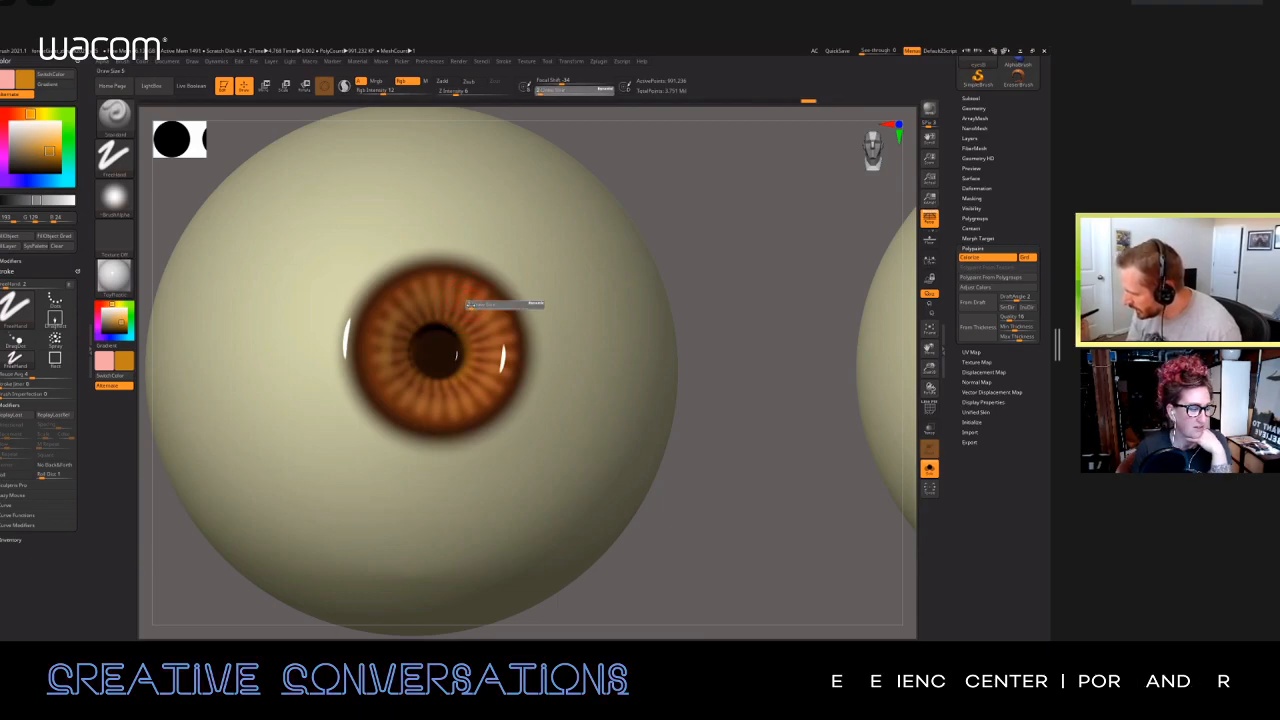
{"action": "mouse_move", "coordinate": [457, 312]}
{"action": "left_mouse_down"}
{"action": "mouse_move", "coordinate": [457, 300]}
{"action": "mouse_move", "coordinate": [420, 322]}
{"action": "left_mouse_up"}
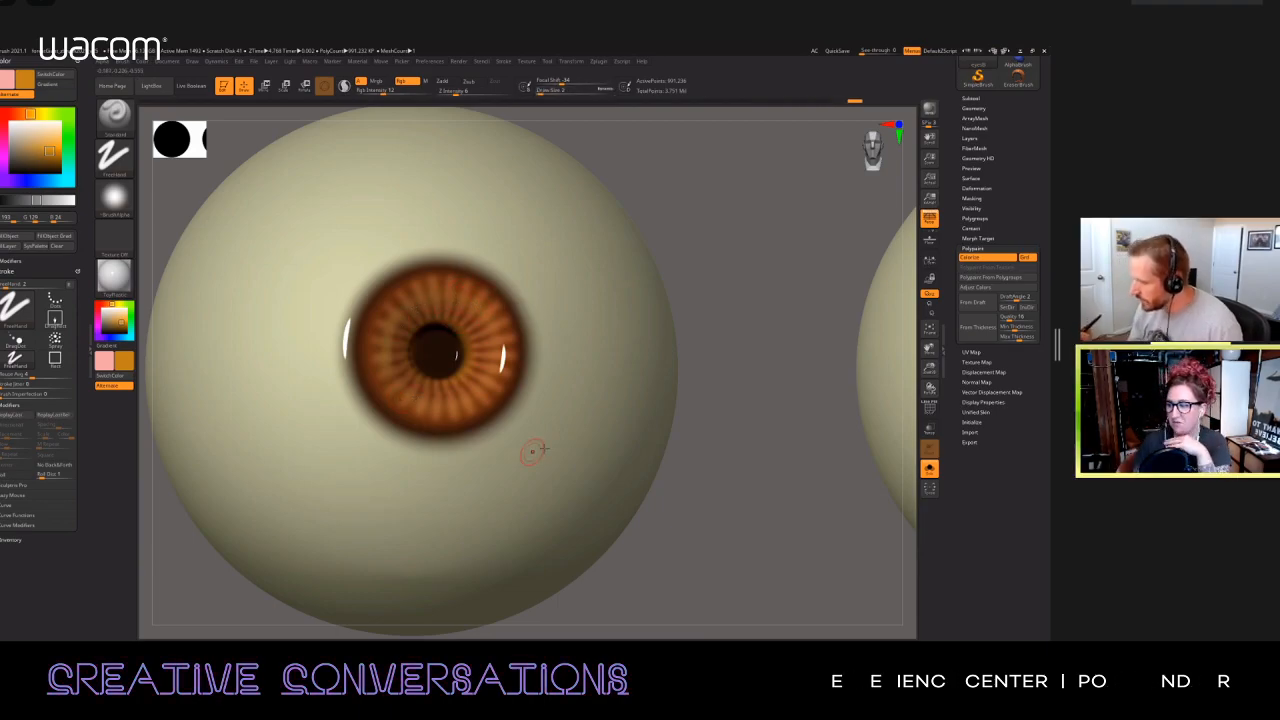
Step: Choose a brighter yellow-orange paint colour and set the draw size to 5 for highlights in the iris
{"action": "right_click_drag", "start_coordinate": [518, 385], "coordinate": [475, 392]}
{"action": "left_click_drag", "start_coordinate": [483, 380], "coordinate": [472, 386]}
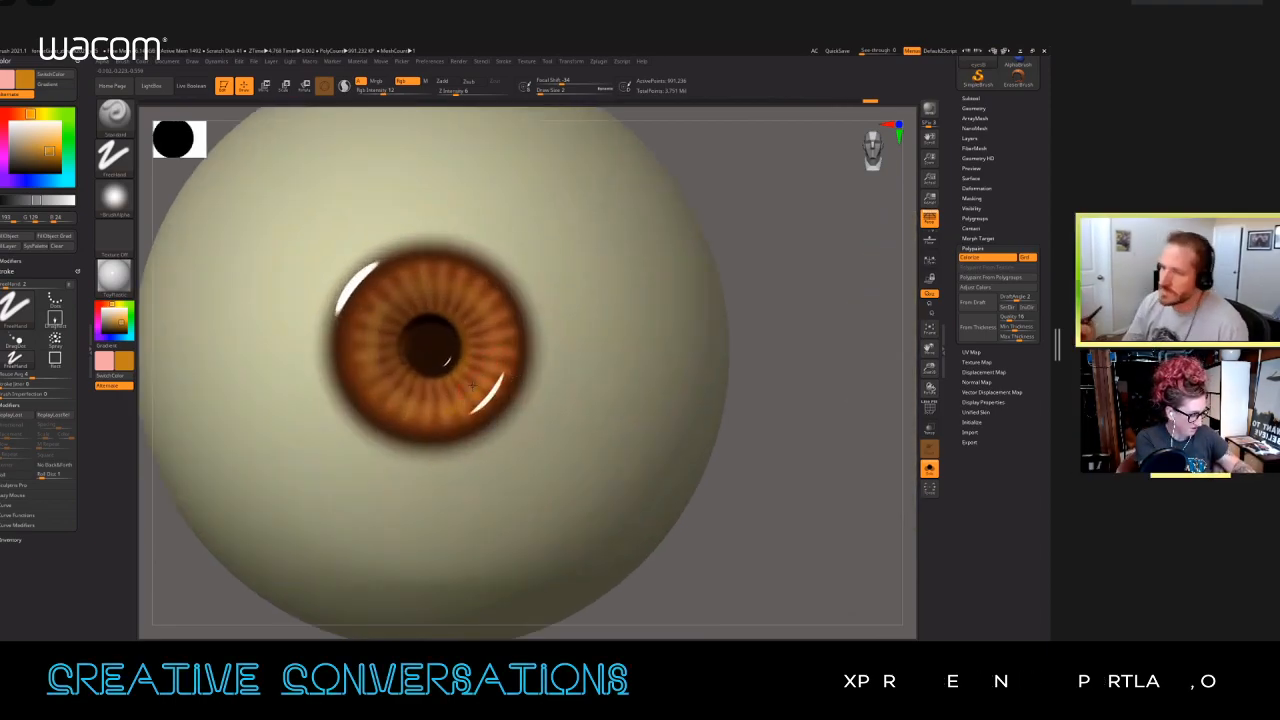
{"action": "left_click", "coordinate": [53, 145]}
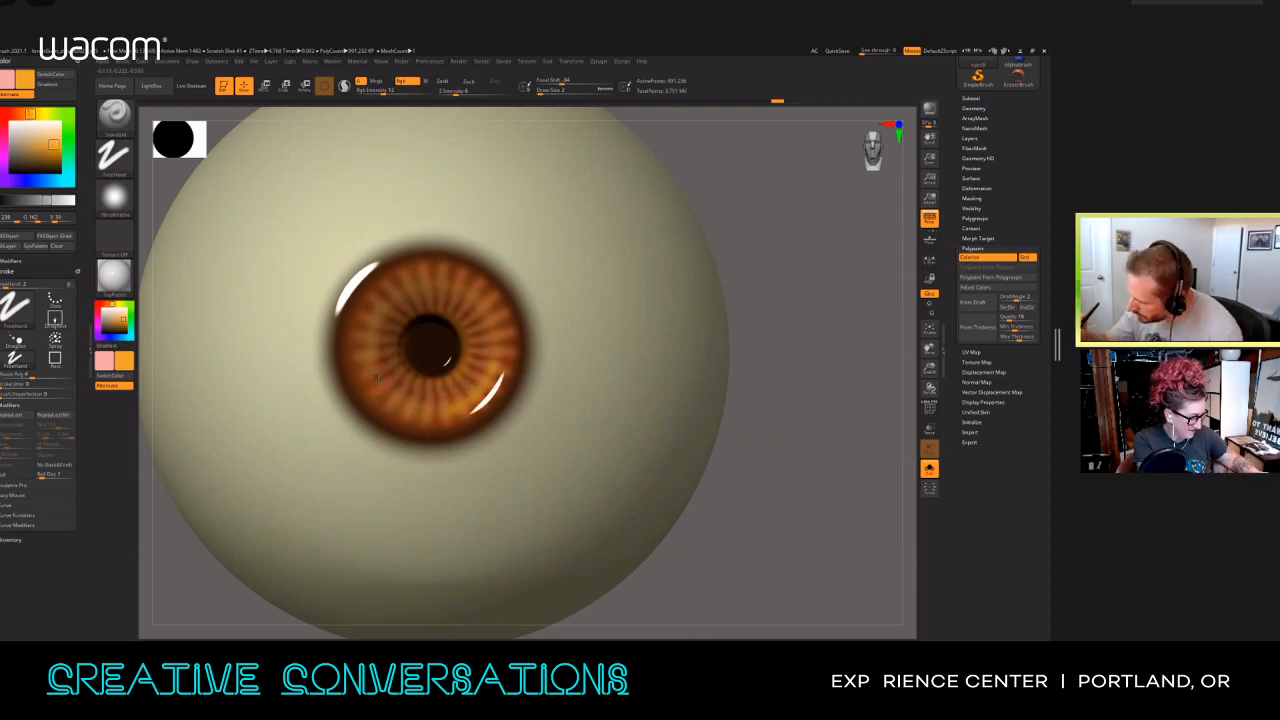
{"action": "key", "text": "s"}
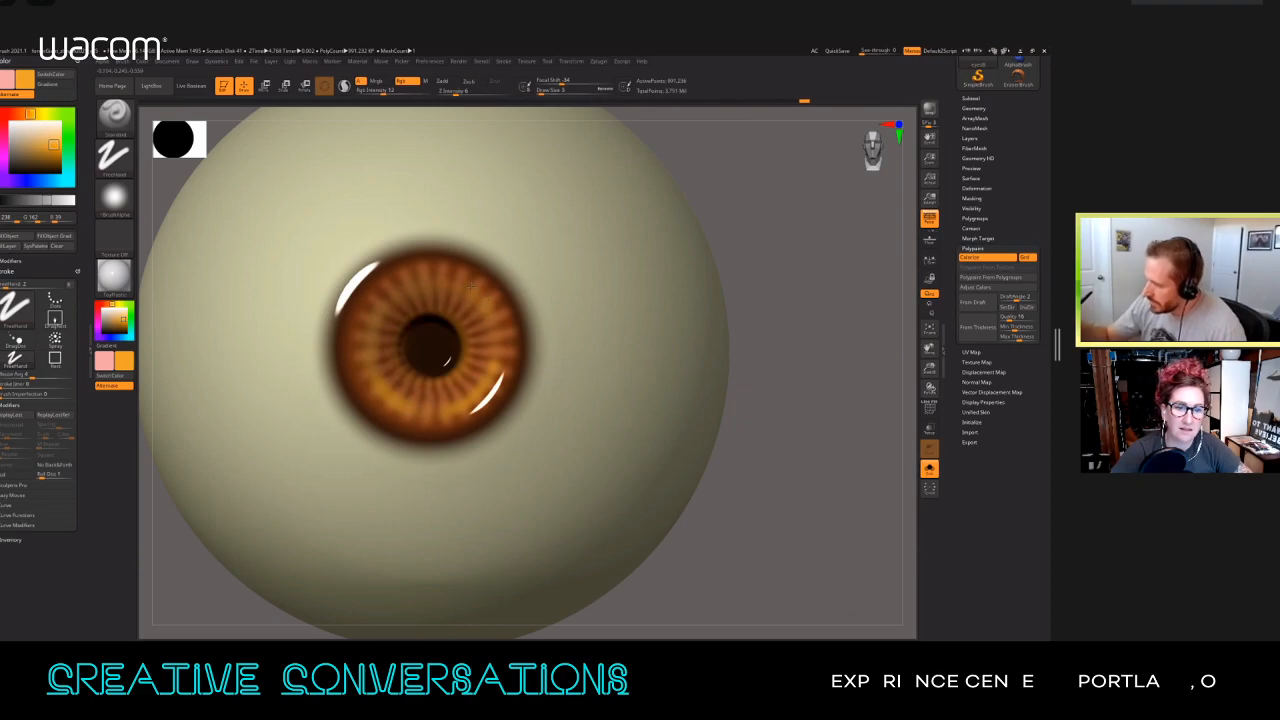
Step: Paint soft yellow-orange patches over the fibres around the iris and smooth them into the surrounding brown
{"action": "left_click_drag", "start_coordinate": [461, 278], "coordinate": [468, 284]}
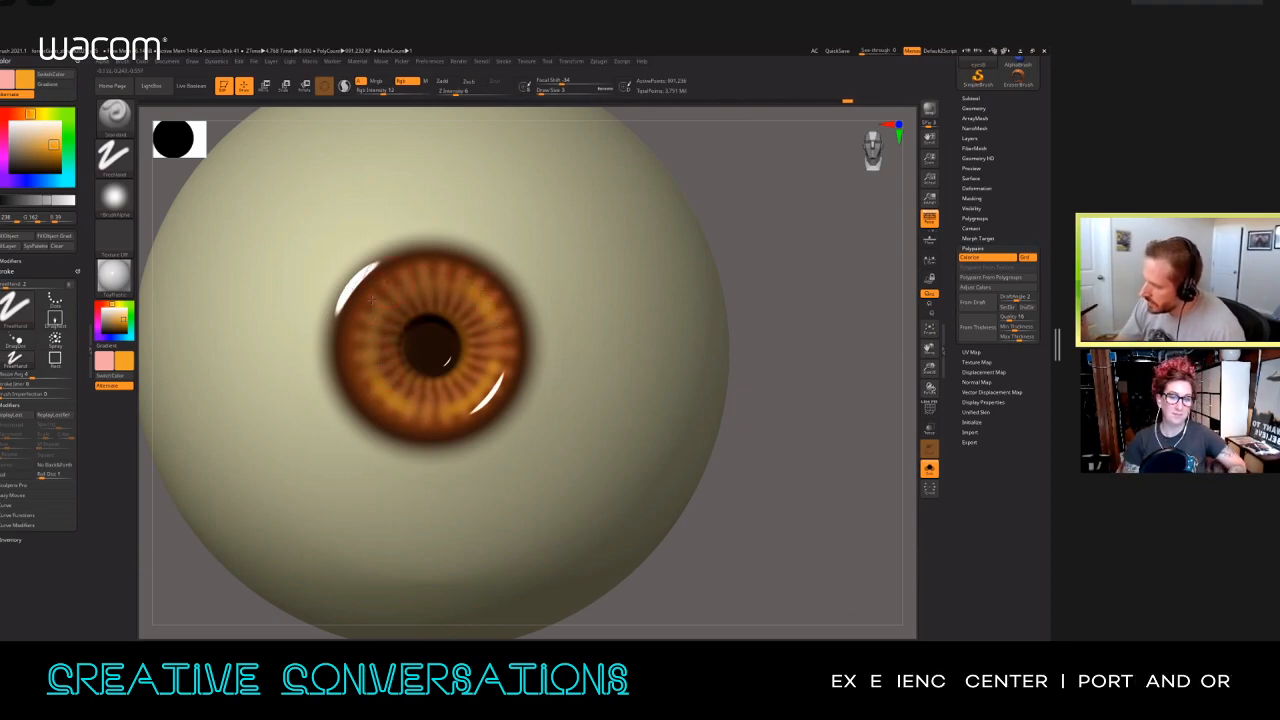
{"action": "left_click_drag", "start_coordinate": [547, 440], "coordinate": [540, 358]}
{"action": "mouse_move", "coordinate": [484, 316]}
{"action": "left_mouse_down"}
{"action": "mouse_move", "coordinate": [520, 295]}
{"action": "mouse_move", "coordinate": [463, 289]}
{"action": "left_mouse_up"}
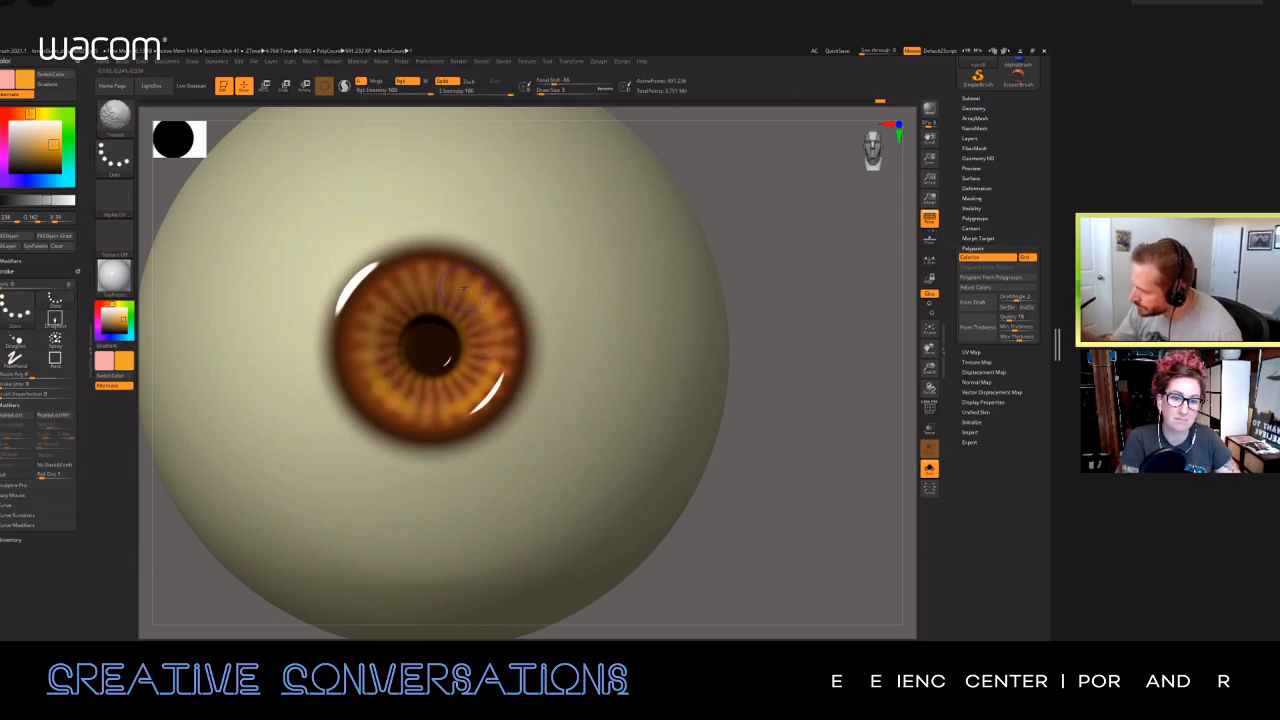
{"action": "left_click_drag", "start_coordinate": [378, 307], "coordinate": [388, 379], "text": "shift"}
{"action": "left_click_drag", "start_coordinate": [482, 404], "coordinate": [397, 390], "text": "shift"}
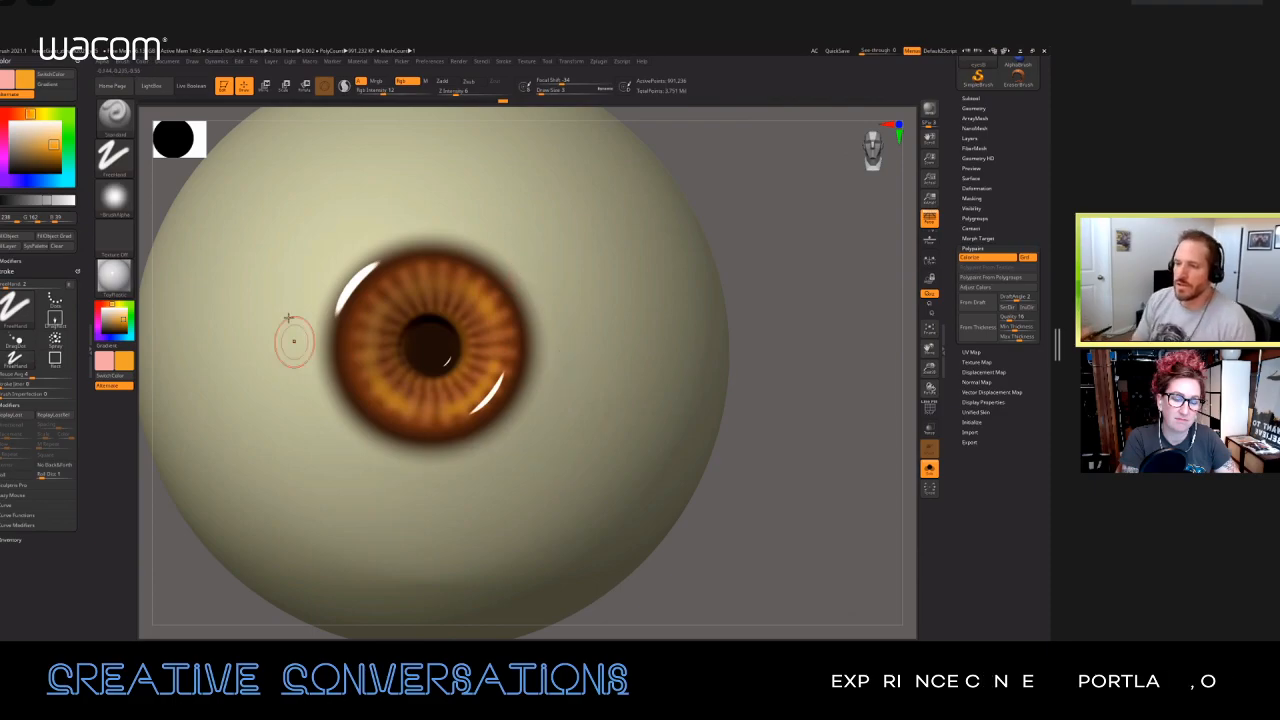
Step: Choose a very dark brown paint colour and reduce the draw size to 1 for fine lines
{"action": "left_click_drag", "start_coordinate": [38, 152], "coordinate": [46, 166]}
{"action": "key", "text": "s"}
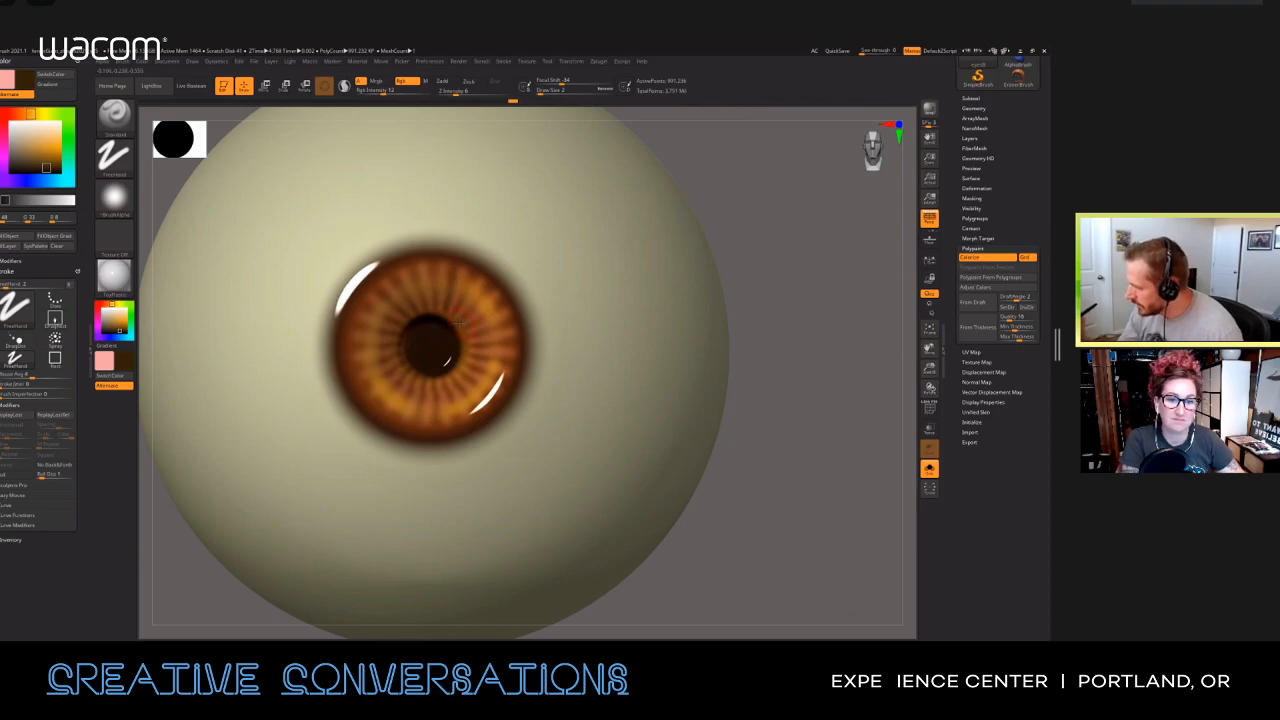
{"action": "key", "text": "s"}
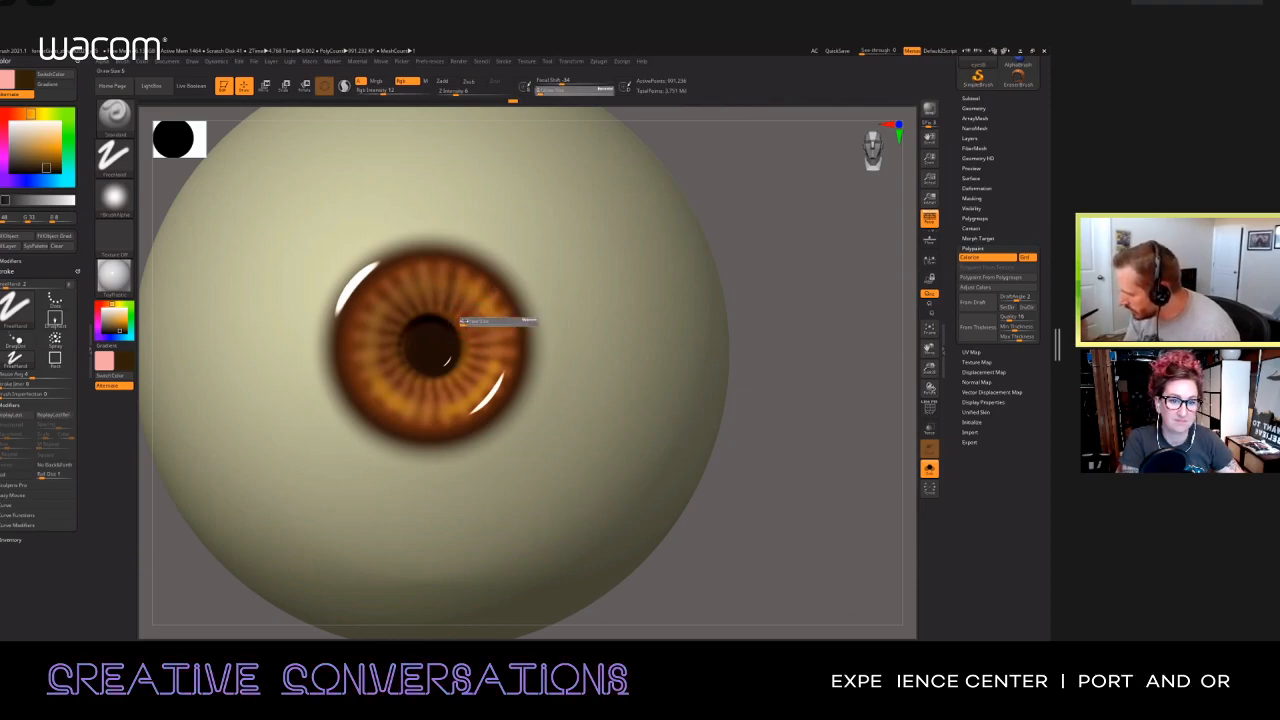
{"action": "left_click", "coordinate": [462, 321]}
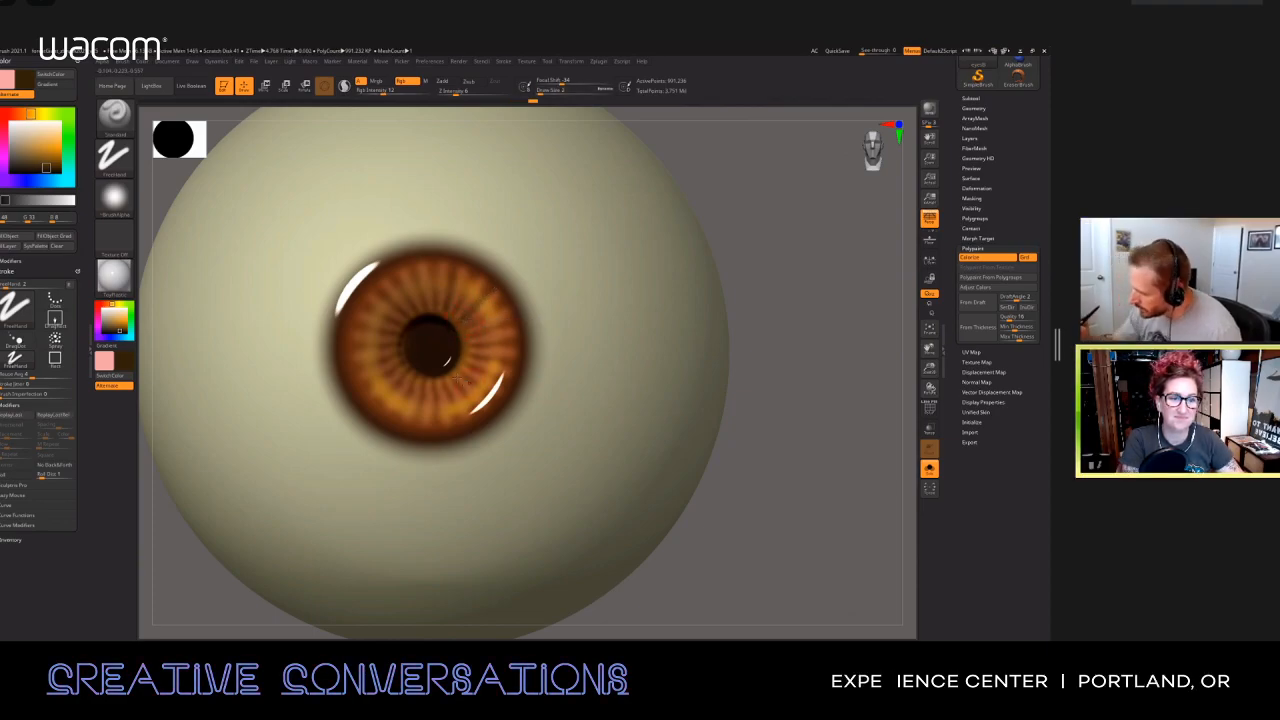
{"action": "key", "text": "s"}
{"action": "left_click", "coordinate": [447, 385]}
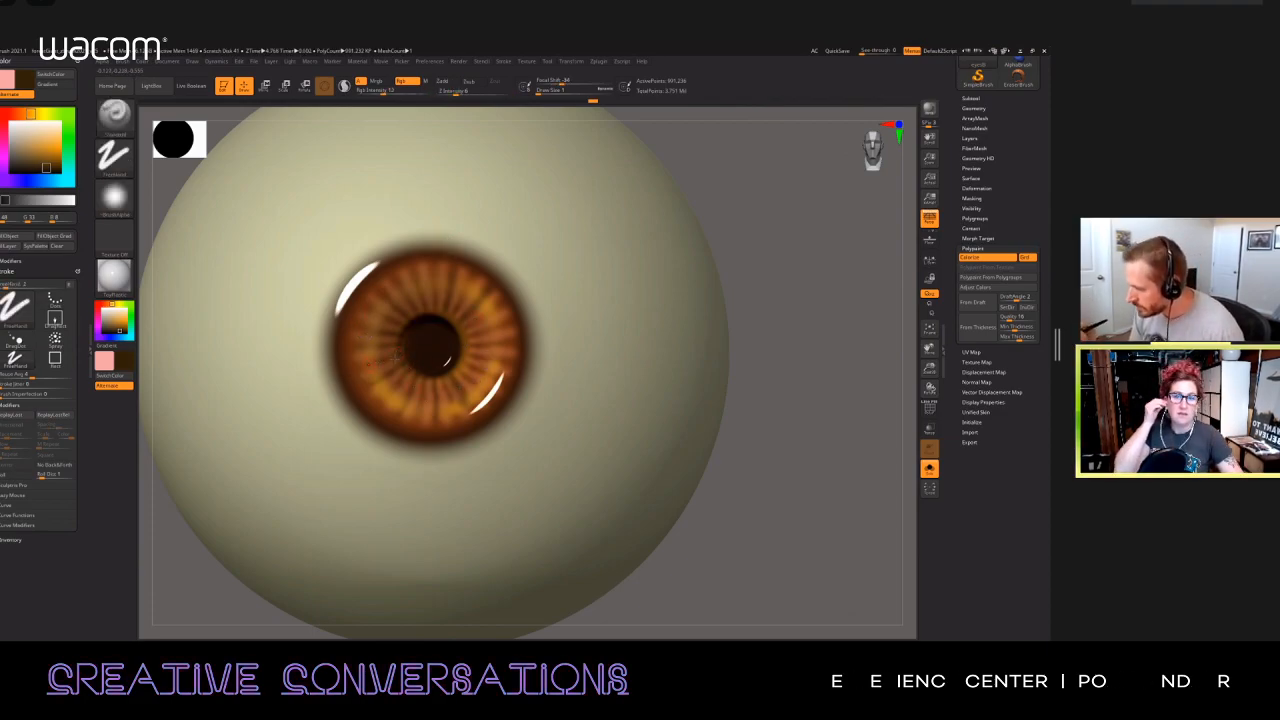
Step: Paint fine dark brown strokes radiating outward from the sides and upper edge of the pupil
{"action": "left_click_drag", "start_coordinate": [380, 361], "coordinate": [402, 346]}
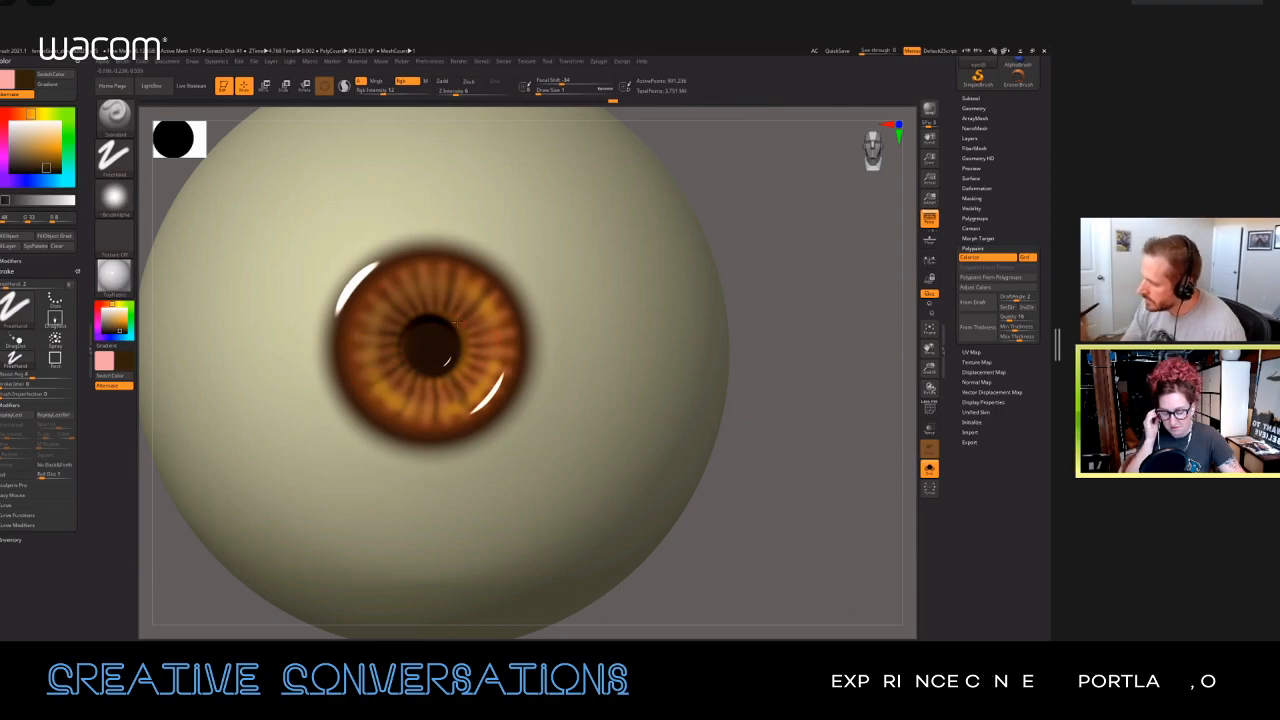
{"action": "mouse_move", "coordinate": [450, 320]}
{"action": "left_mouse_down"}
{"action": "mouse_move", "coordinate": [453, 332]}
{"action": "mouse_move", "coordinate": [419, 317]}
{"action": "mouse_move", "coordinate": [409, 328]}
{"action": "left_mouse_up"}
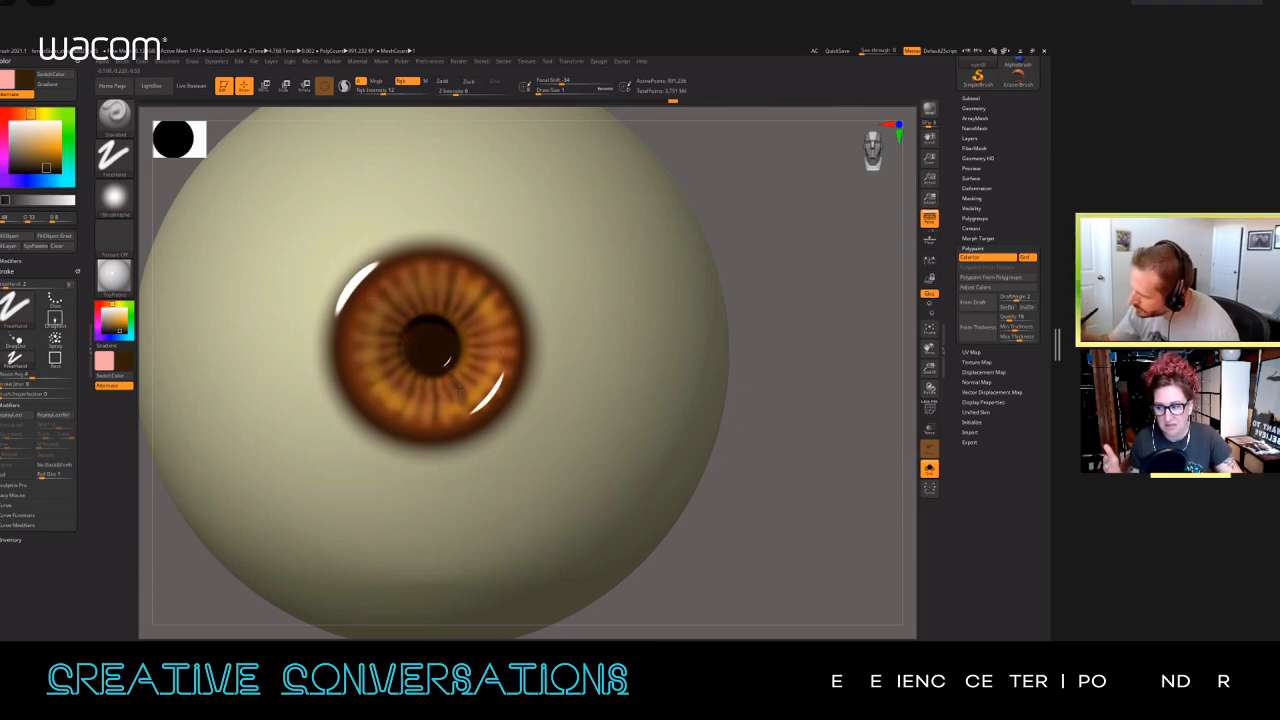
{"action": "right_click_drag", "start_coordinate": [539, 393], "coordinate": [550, 330], "text": "ctrl"}
{"action": "right_click_drag", "start_coordinate": [645, 445], "coordinate": [421, 455]}
{"action": "right_click_drag", "start_coordinate": [511, 423], "coordinate": [515, 488], "text": "ctrl"}
{"action": "right_click_drag", "start_coordinate": [679, 277], "coordinate": [551, 446], "text": "alt"}
{"action": "right_click_drag", "start_coordinate": [634, 314], "coordinate": [829, 146], "text": "alt"}
{"action": "right_click_drag", "start_coordinate": [548, 328], "coordinate": [580, 319]}
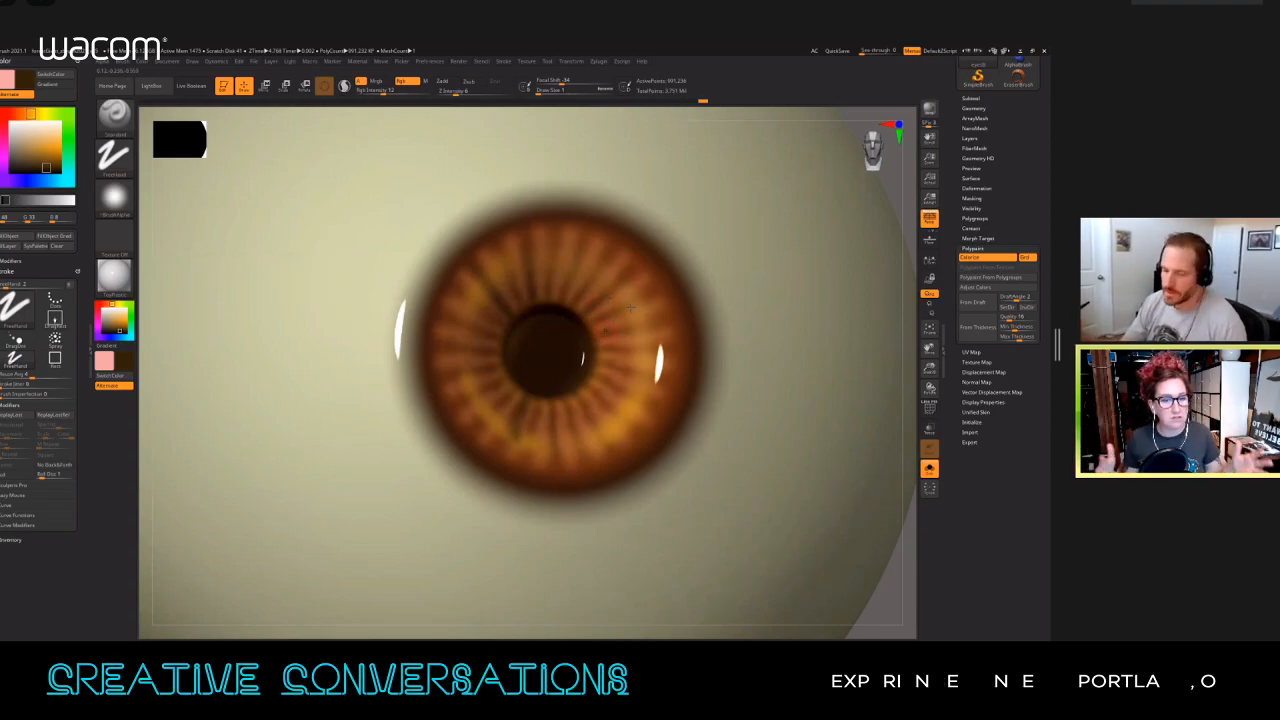
{"action": "left_click_drag", "start_coordinate": [673, 314], "coordinate": [620, 329]}
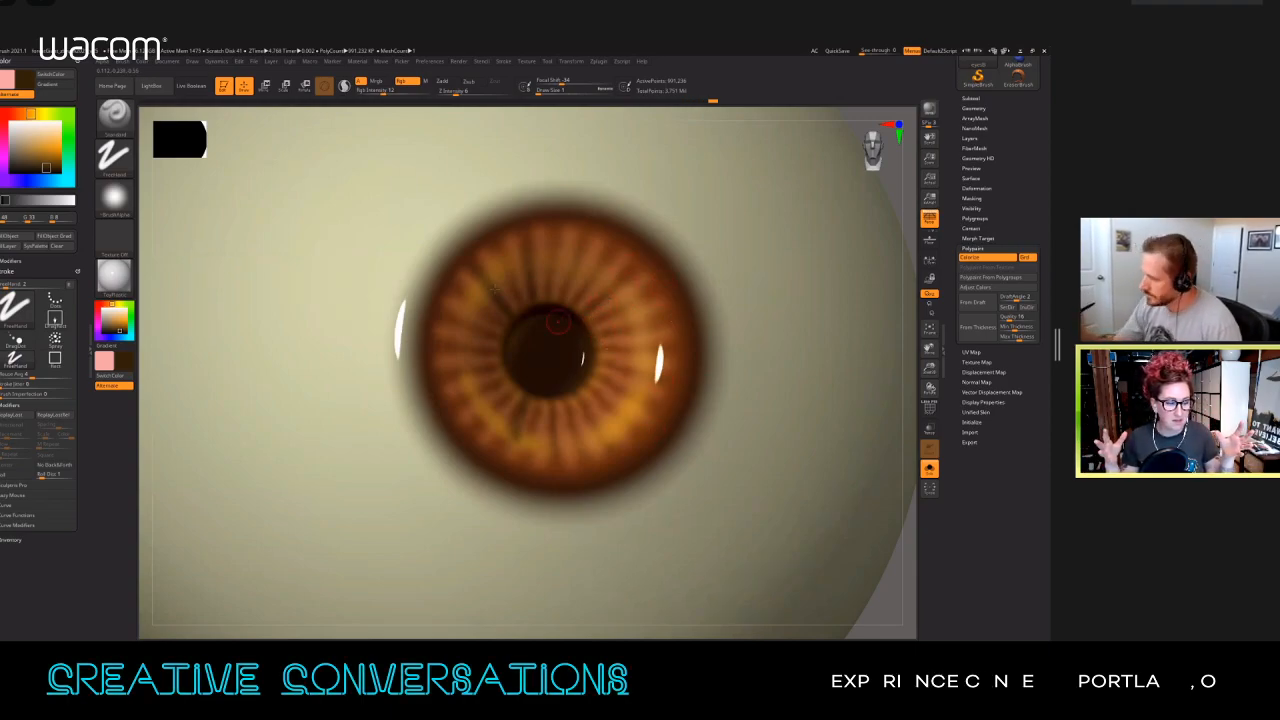
{"action": "left_click_drag", "start_coordinate": [480, 295], "coordinate": [512, 325]}
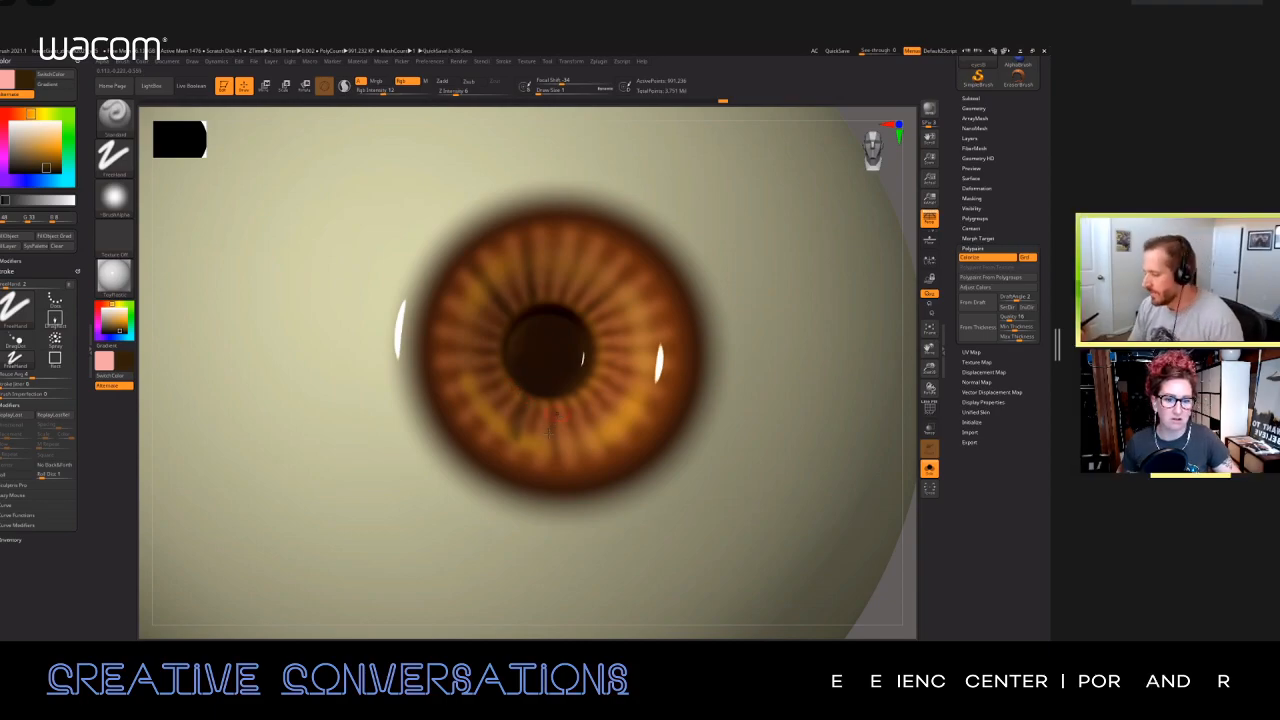
Step: Add fine dark brown radial strokes between the fibres along the pupil's lower edge
{"action": "left_click_drag", "start_coordinate": [552, 430], "coordinate": [561, 407]}
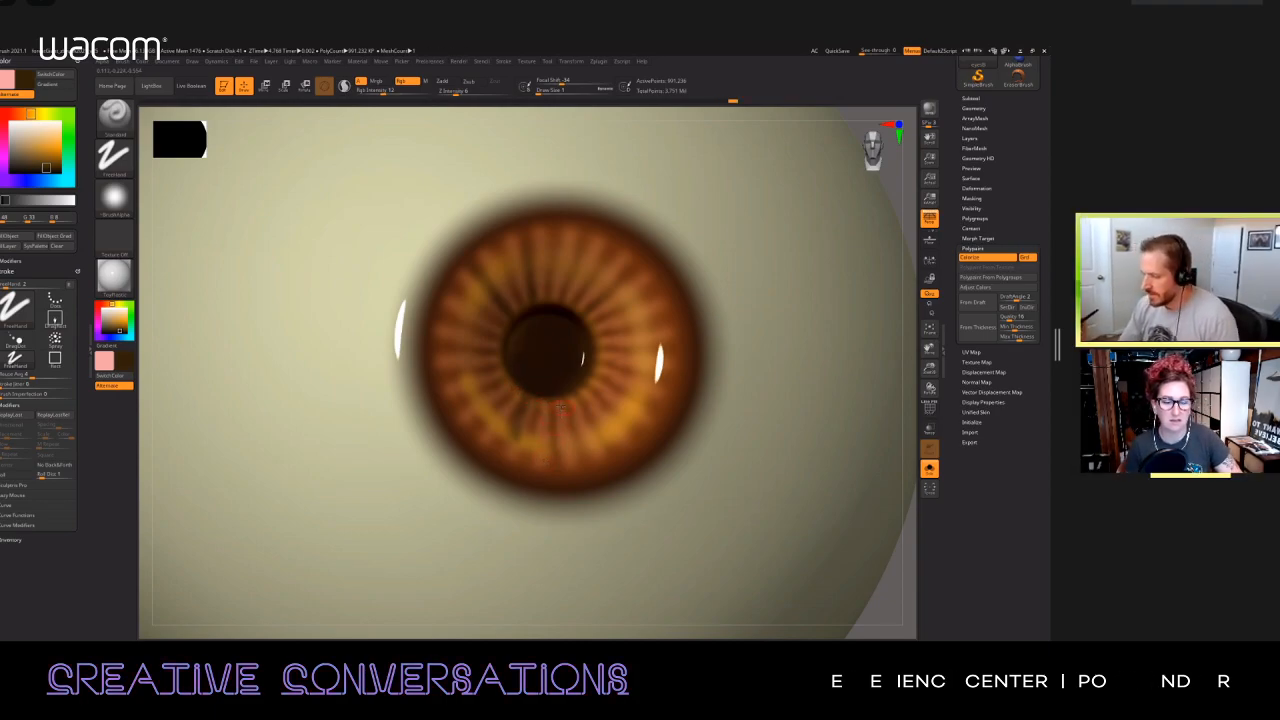
{"action": "right_click_drag", "start_coordinate": [562, 422], "coordinate": [536, 420]}
{"action": "left_click_drag", "start_coordinate": [533, 425], "coordinate": [535, 403]}
{"action": "right_click_drag", "start_coordinate": [535, 405], "coordinate": [558, 399]}
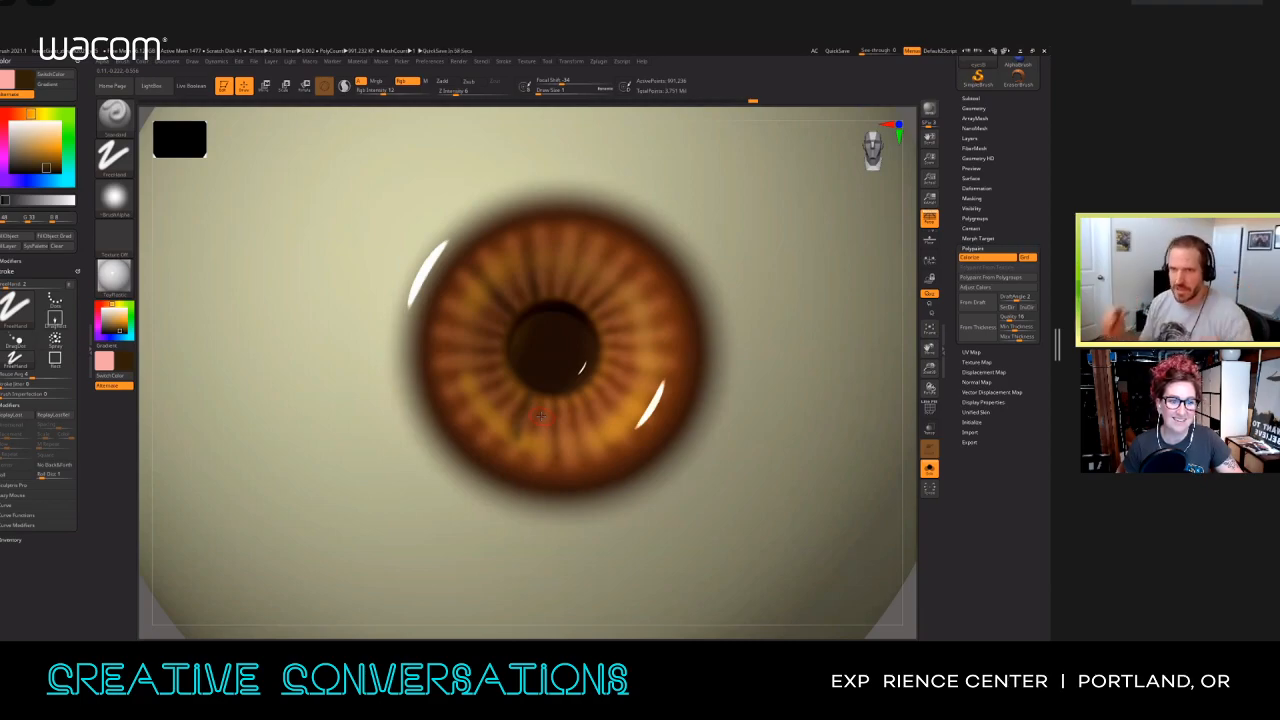
{"action": "right_click_drag", "start_coordinate": [540, 415], "coordinate": [478, 392]}
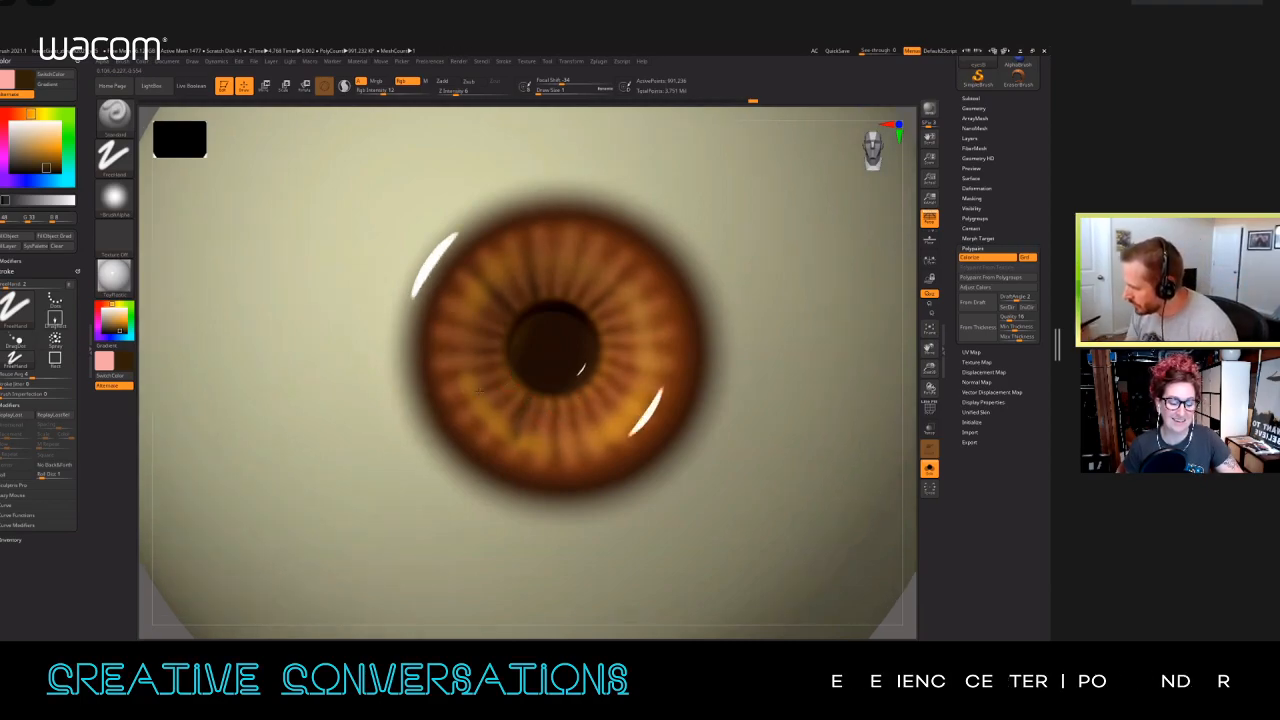
Step: Open the Transform symmetry settings
{"action": "left_click", "coordinate": [572, 61]}
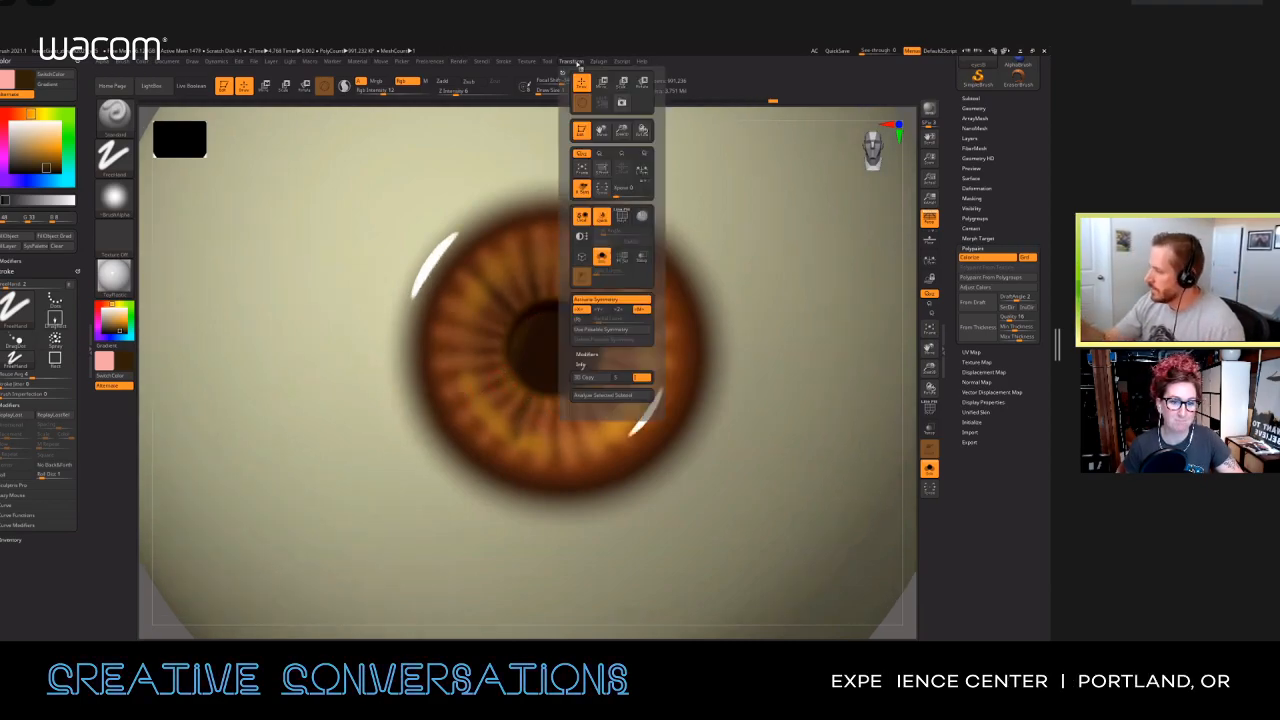
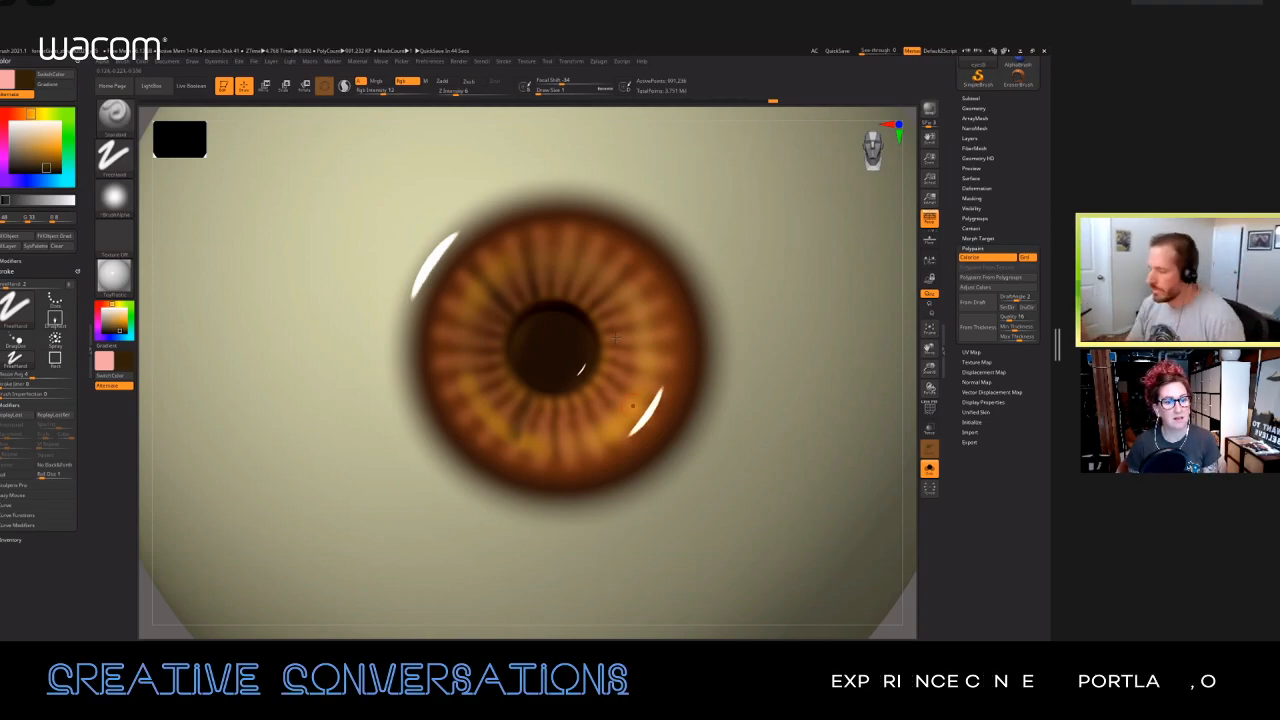
Step: Choose a near-white paint colour and add a square highlight on the iris's upper edge plus a small soft reflection beside the pupil
{"action": "right_click_drag", "start_coordinate": [611, 405], "coordinate": [597, 353], "text": "ctrl"}
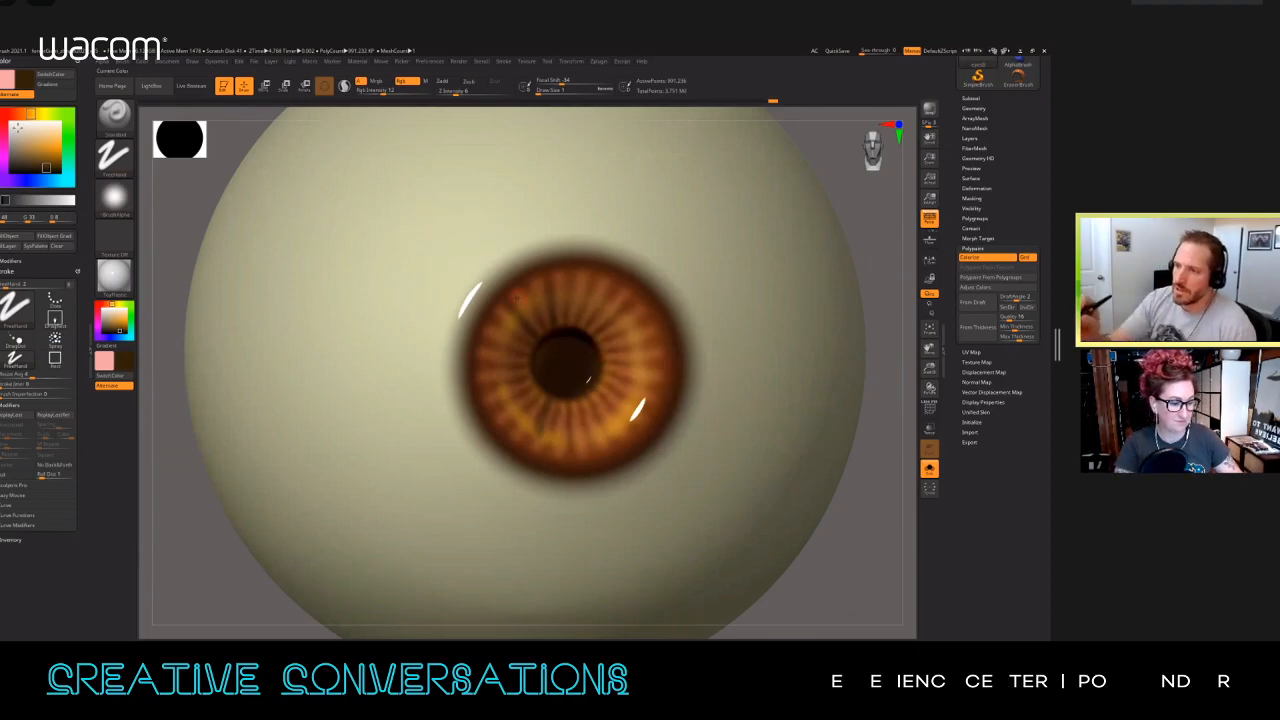
{"action": "left_click", "coordinate": [16, 126]}
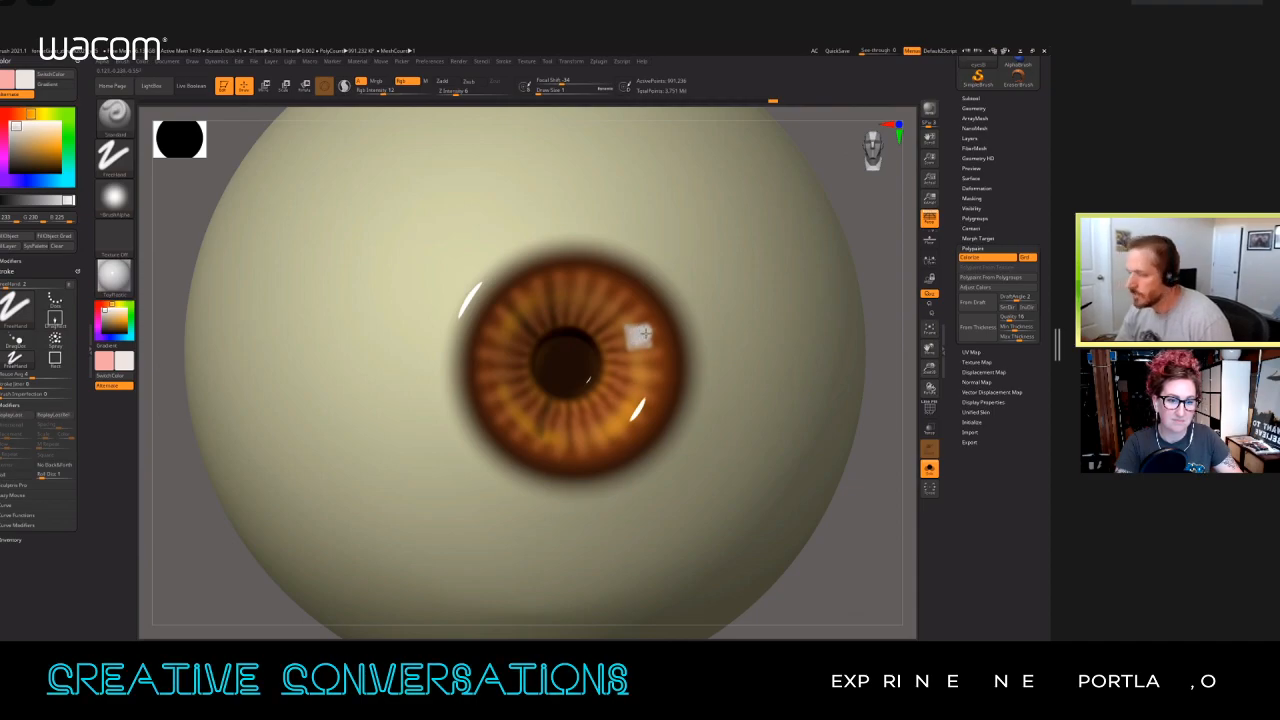
{"action": "key", "text": "c"}
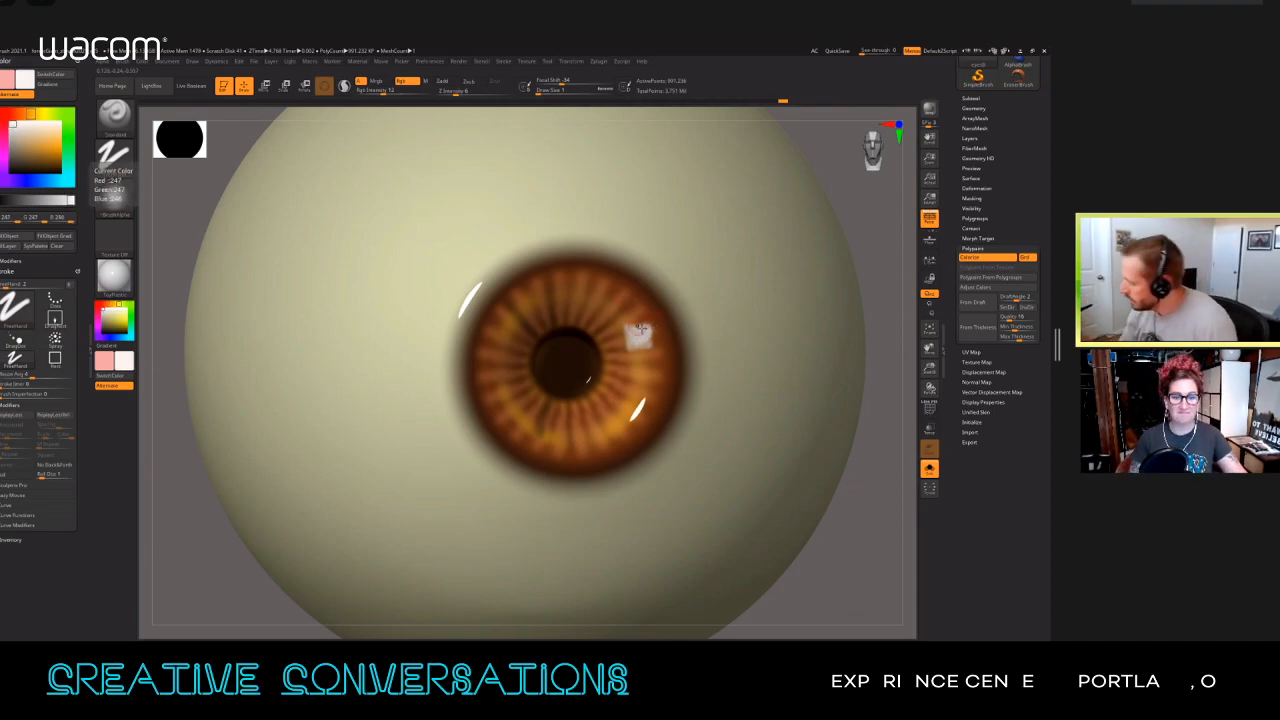
{"action": "key", "text": "shift"}
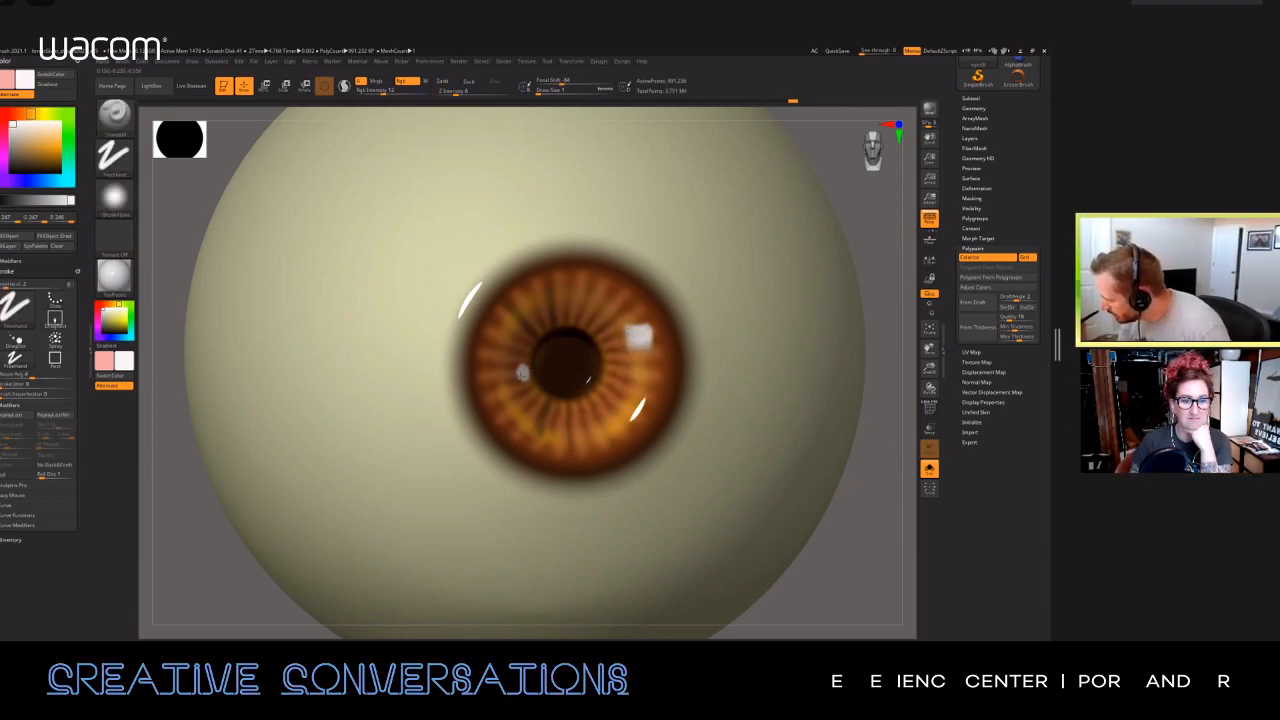
{"action": "key", "text": "shift"}
Step: Bring back the full bust around the isolated eyes and examine the eyes within the face
{"action": "right_click_drag", "start_coordinate": [546, 400], "coordinate": [546, 246], "text": "ctrl"}
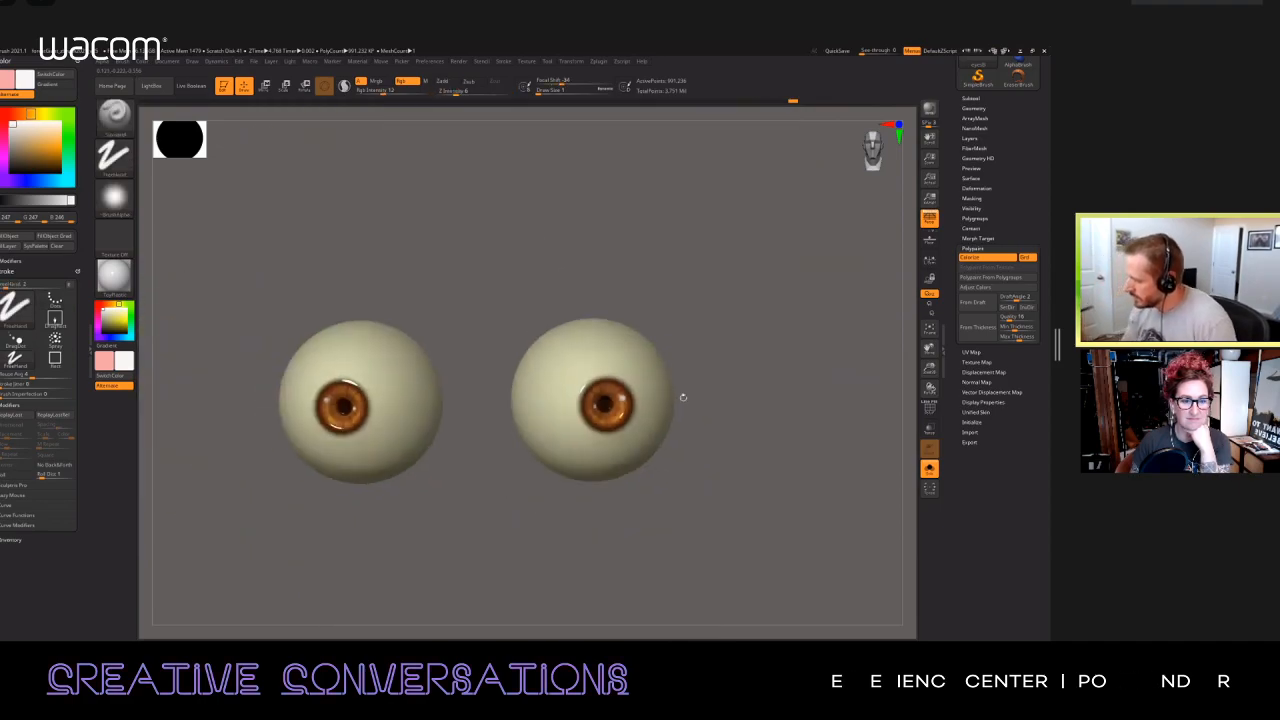
{"action": "right_click_drag", "start_coordinate": [440, 441], "coordinate": [545, 417], "text": "alt"}
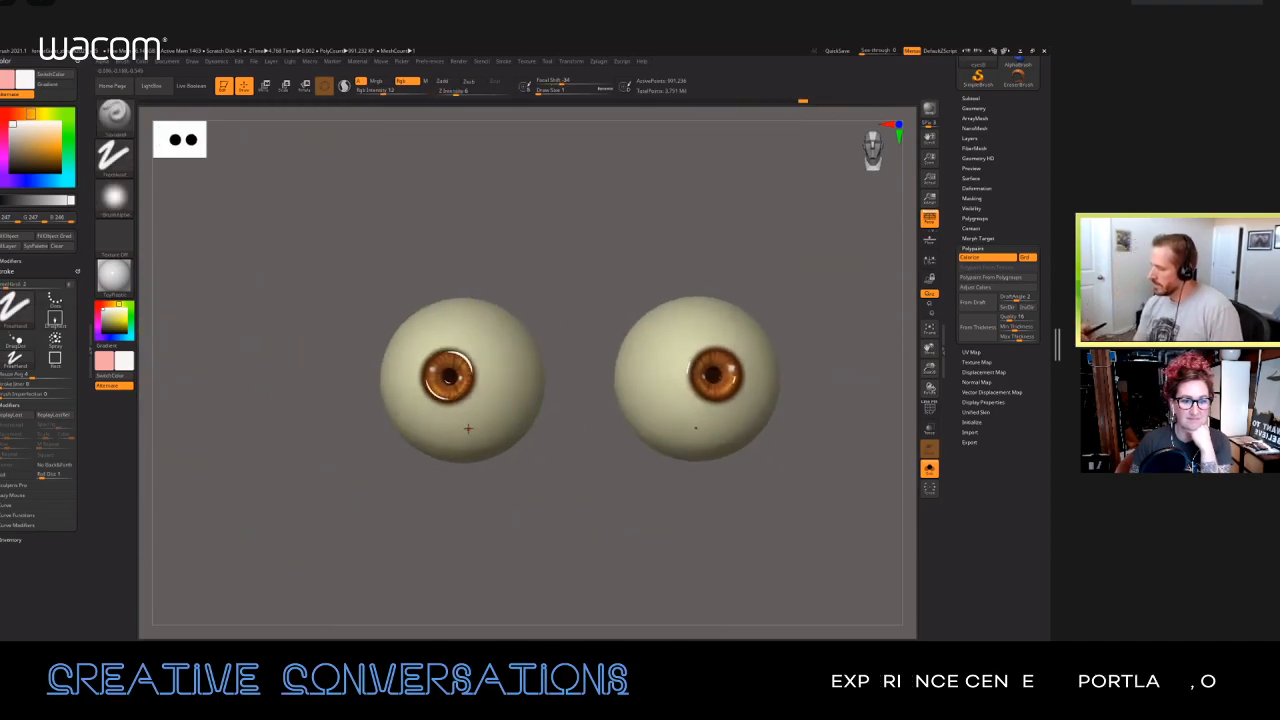
{"action": "key", "text": "shift"}
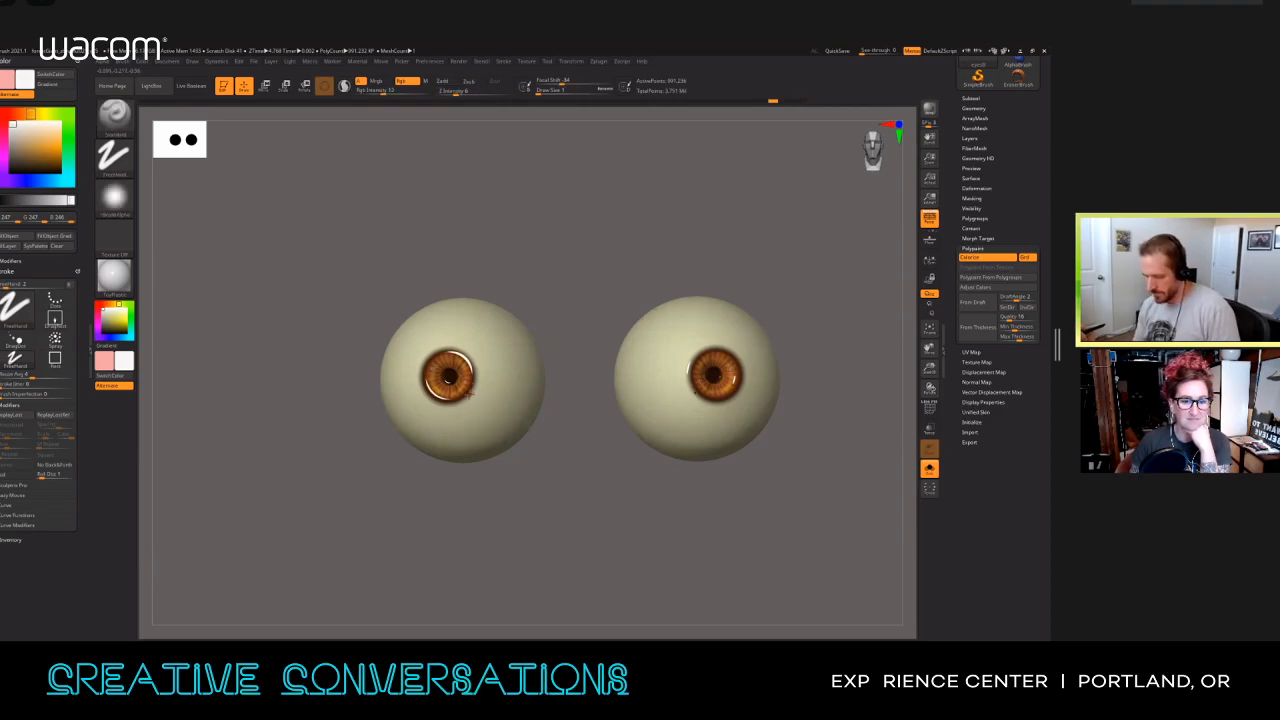
{"action": "right_click_drag", "start_coordinate": [645, 390], "coordinate": [747, 386], "text": "ctrl"}
{"action": "key", "text": "alt+s"}
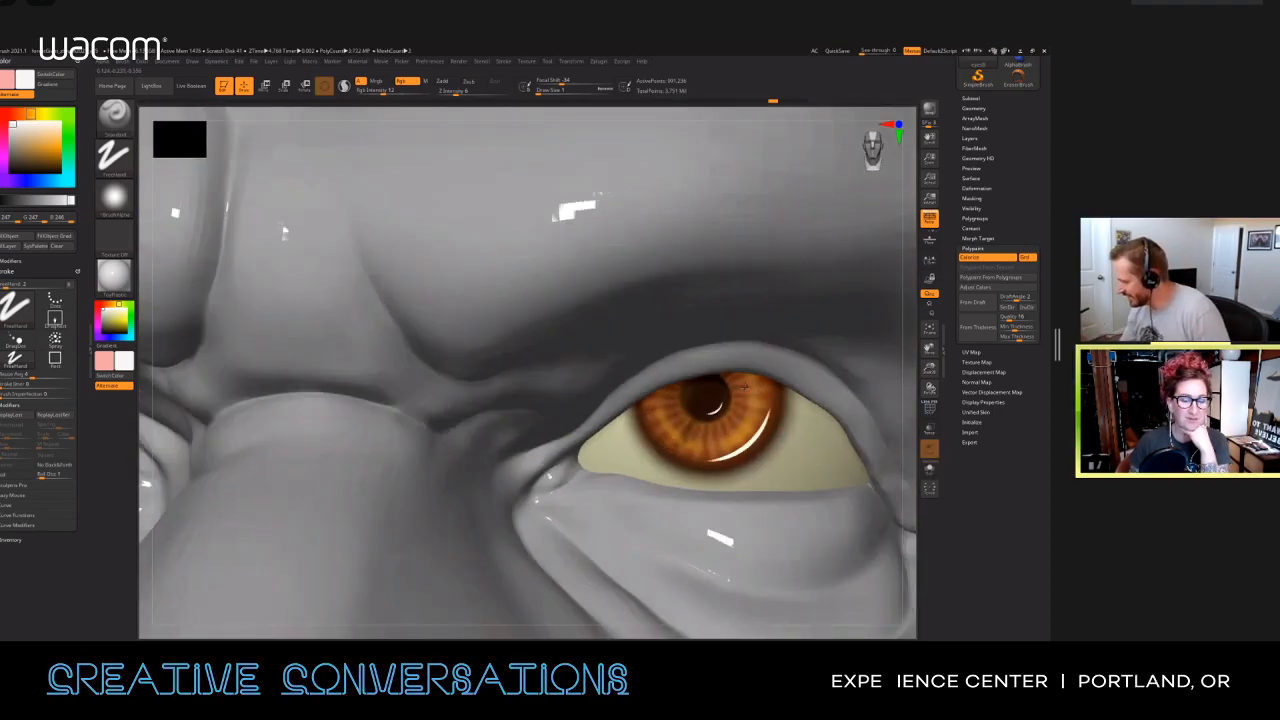
{"action": "right_click_drag", "start_coordinate": [783, 443], "coordinate": [777, 375], "text": "ctrl"}
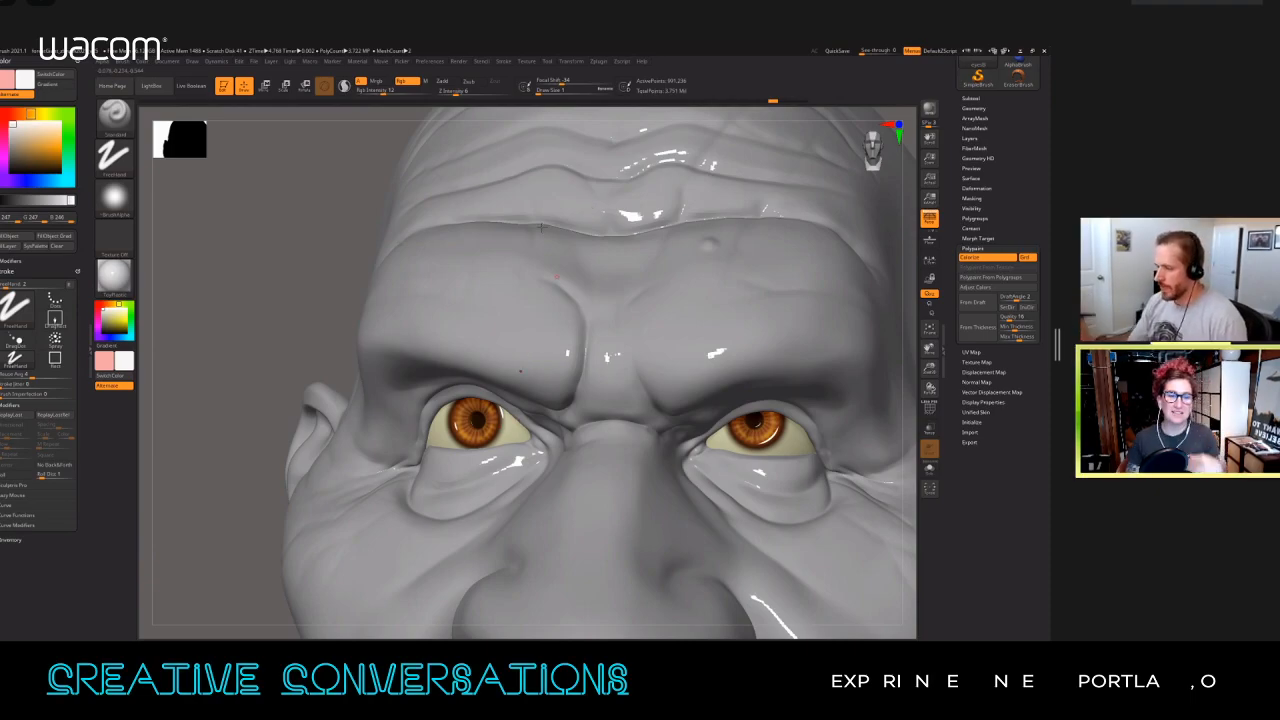
{"action": "right_click_drag", "start_coordinate": [607, 339], "coordinate": [691, 337], "text": "ctrl"}
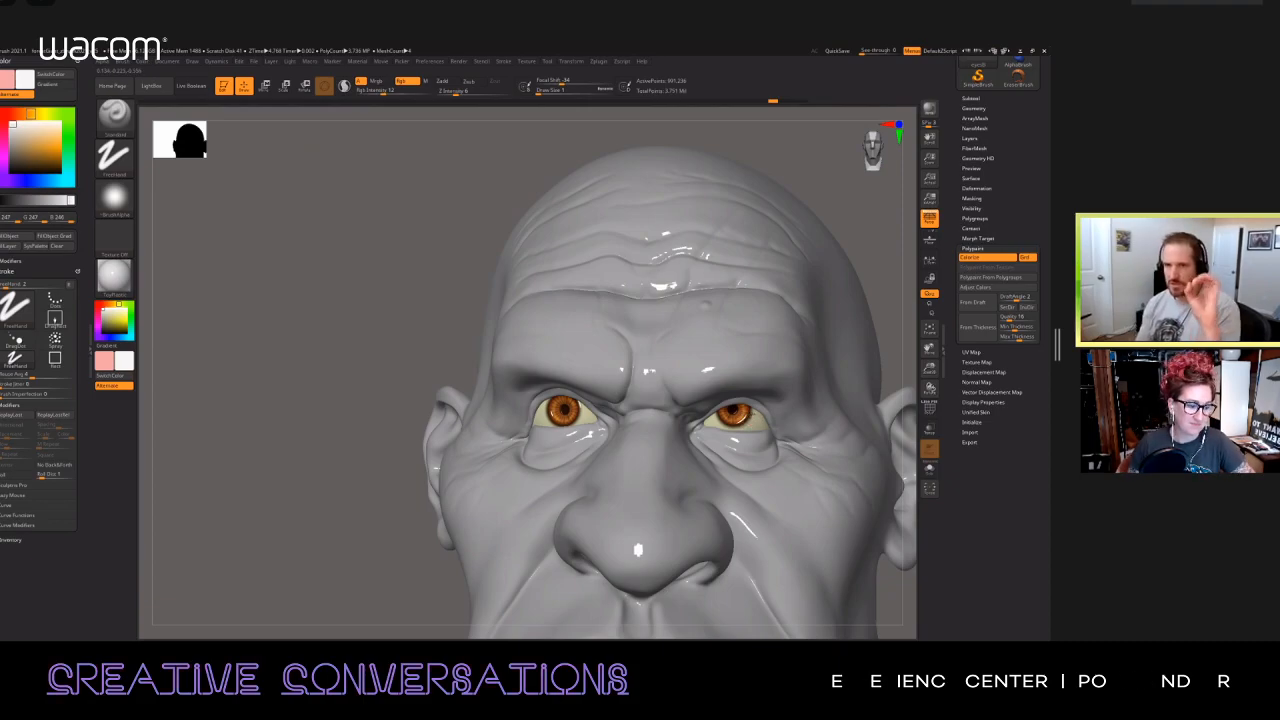
Step: Apply a brown skin material to the head and make the eyes the active subtool again
{"action": "left_click", "coordinate": [739, 258], "text": "alt"}
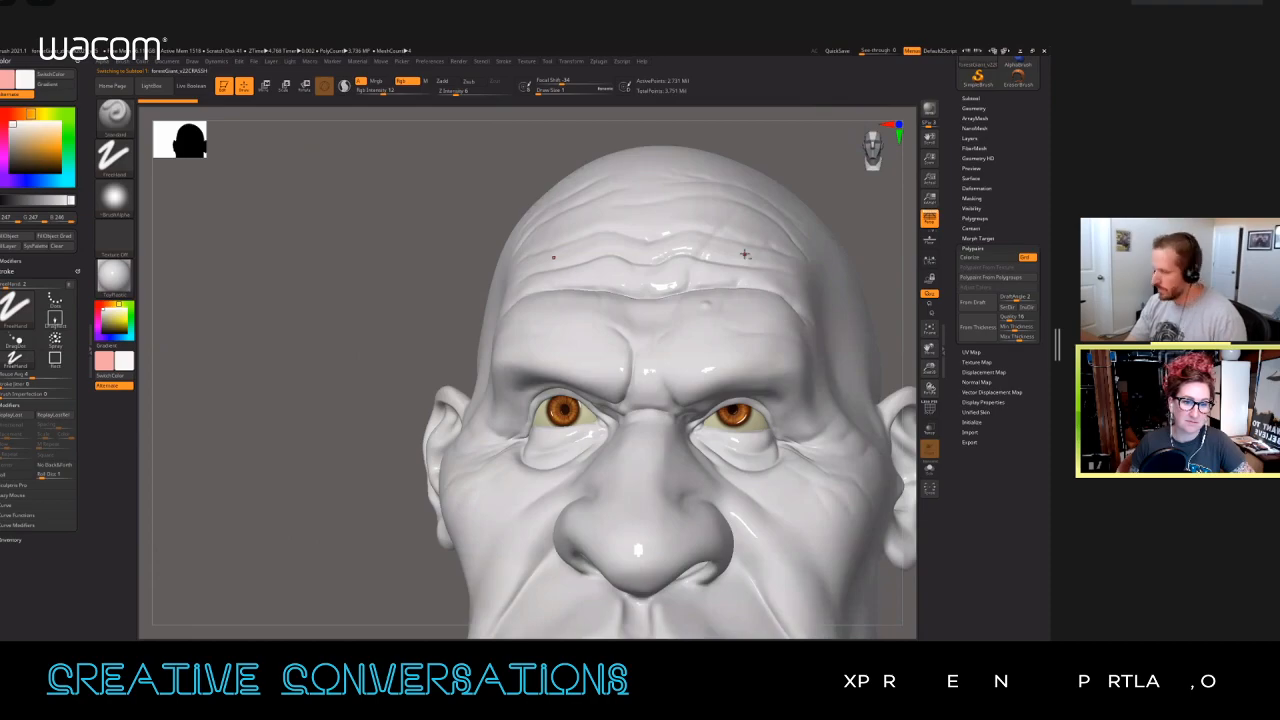
{"action": "left_click", "coordinate": [357, 61]}
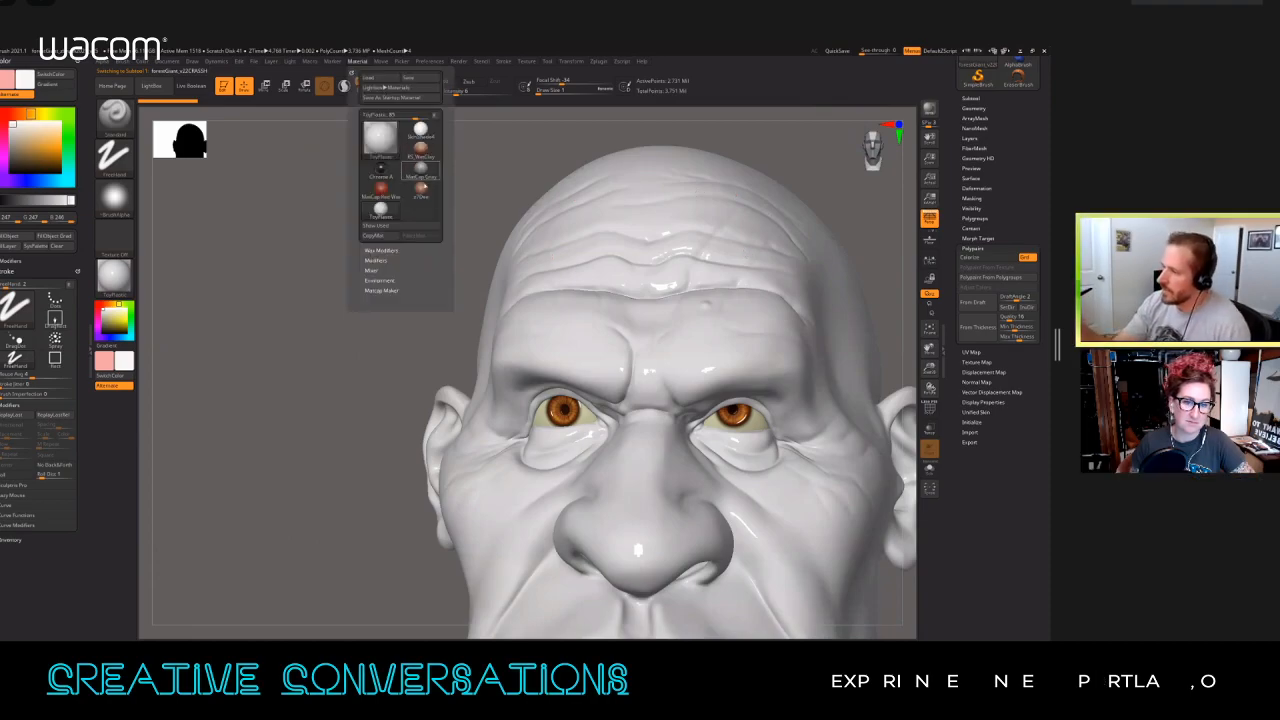
{"action": "left_click", "coordinate": [423, 188]}
{"action": "right_click_drag", "start_coordinate": [798, 464], "coordinate": [784, 390], "text": "ctrl"}
{"action": "right_click_drag", "start_coordinate": [784, 390], "coordinate": [730, 425], "text": "alt"}
{"action": "right_click_drag", "start_coordinate": [649, 366], "coordinate": [674, 394]}
{"action": "left_click", "coordinate": [687, 324], "text": "alt"}
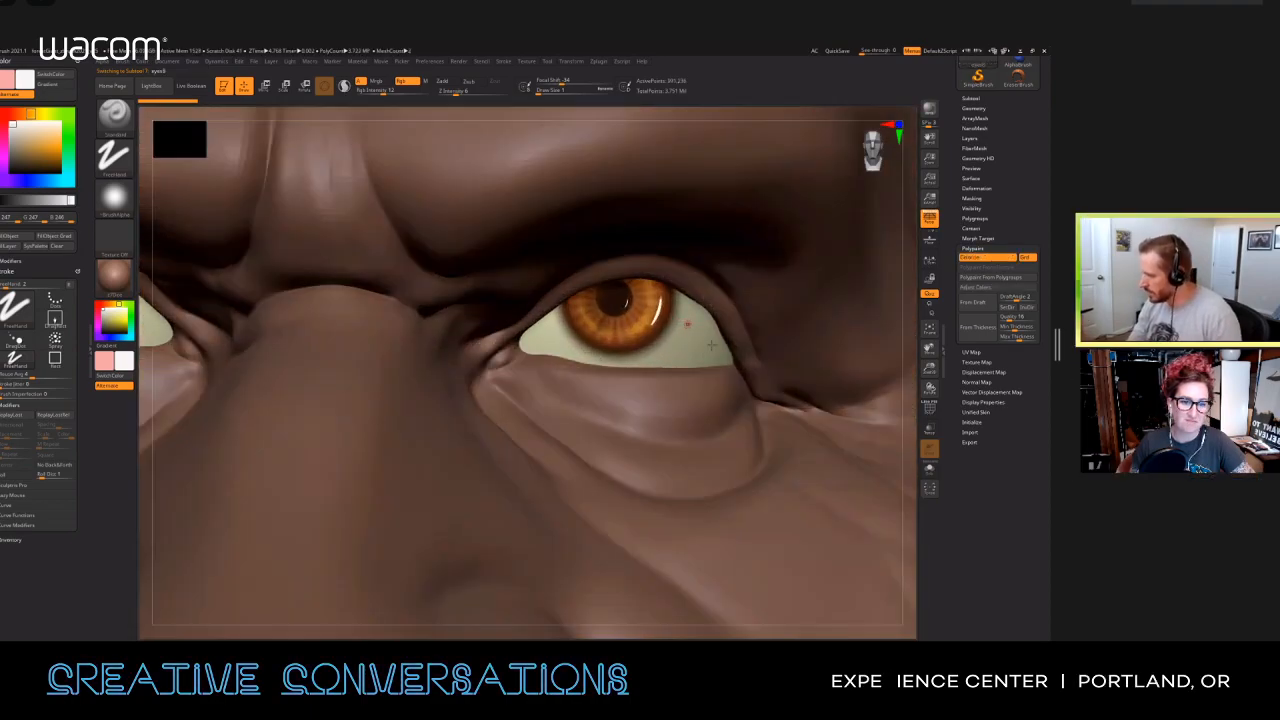
Step: Touch up the near-white square highlight on the upper part of the iris and soften it with smoothing
{"action": "right_click_drag", "start_coordinate": [657, 311], "coordinate": [665, 350], "text": "ctrl"}
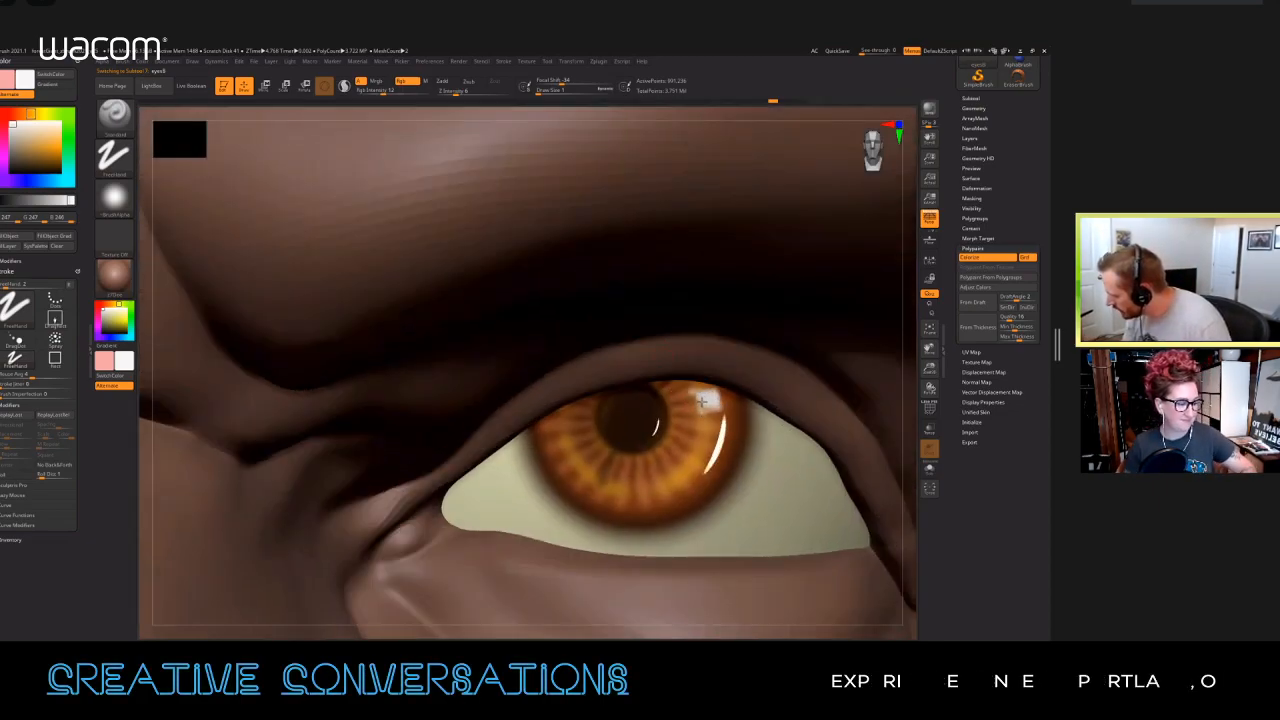
{"action": "mouse_move", "coordinate": [698, 397]}
{"action": "left_mouse_down"}
{"action": "mouse_move", "coordinate": [699, 415]}
{"action": "mouse_move", "coordinate": [697, 401]}
{"action": "left_mouse_up"}
{"action": "mouse_move", "coordinate": [731, 418]}
{"action": "right_mouse_down"}
{"action": "mouse_move", "coordinate": [738, 396]}
{"action": "mouse_move", "coordinate": [700, 330]}
{"action": "mouse_move", "coordinate": [675, 348]}
{"action": "right_mouse_up"}
{"action": "right_click_drag", "start_coordinate": [400, 350], "coordinate": [640, 355], "text": "alt"}
{"action": "mouse_move", "coordinate": [540, 320]}
{"action": "right_mouse_down", "text": "ctrl"}
{"action": "mouse_move", "coordinate": [521, 358]}
{"action": "mouse_move", "coordinate": [530, 400]}
{"action": "right_mouse_up", "text": "ctrl"}
{"action": "mouse_move", "coordinate": [591, 297]}
{"action": "left_mouse_down"}
{"action": "mouse_move", "coordinate": [602, 297]}
{"action": "mouse_move", "coordinate": [592, 284]}
{"action": "mouse_move", "coordinate": [597, 304]}
{"action": "left_mouse_up"}
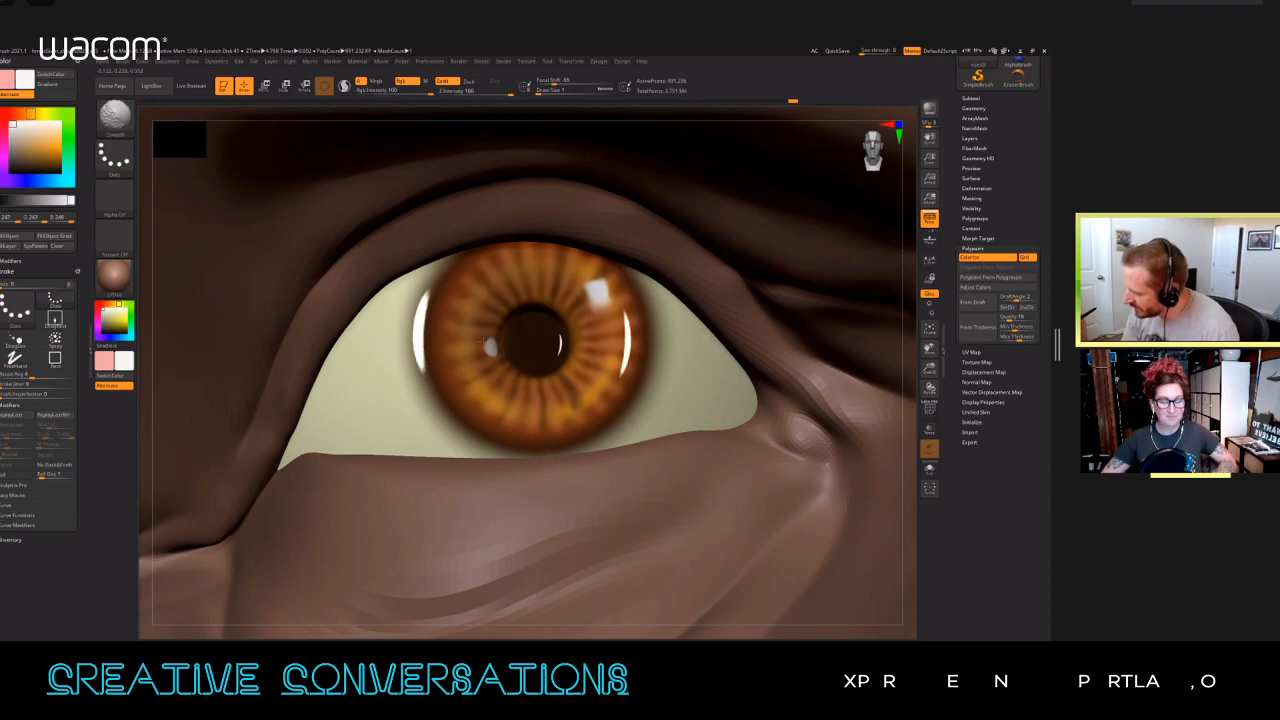
Step: Strengthen the small reflection beside the pupil and the square highlight on the iris of the other eye
{"action": "right_click_drag", "start_coordinate": [766, 392], "coordinate": [762, 285], "text": "ctrl"}
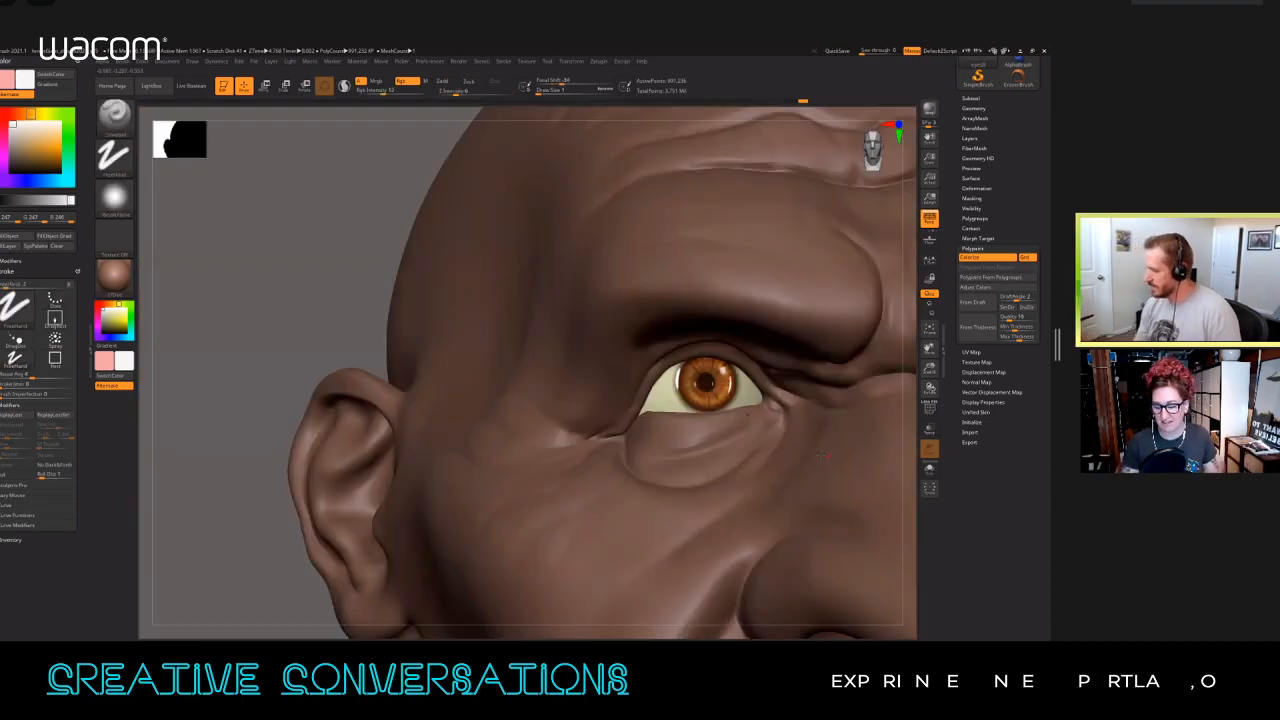
{"action": "right_click_drag", "start_coordinate": [885, 437], "coordinate": [505, 434], "text": "alt"}
{"action": "right_click_drag", "start_coordinate": [700, 435], "coordinate": [586, 375]}
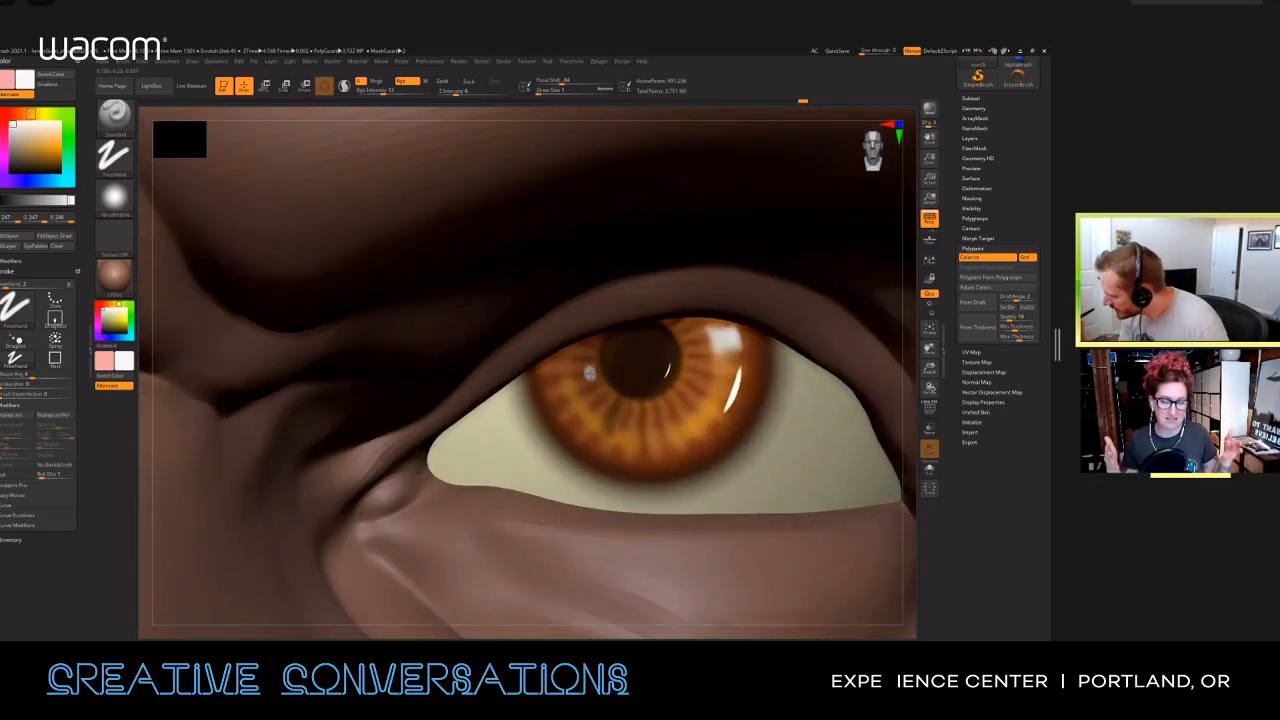
{"action": "key", "text": "shift"}
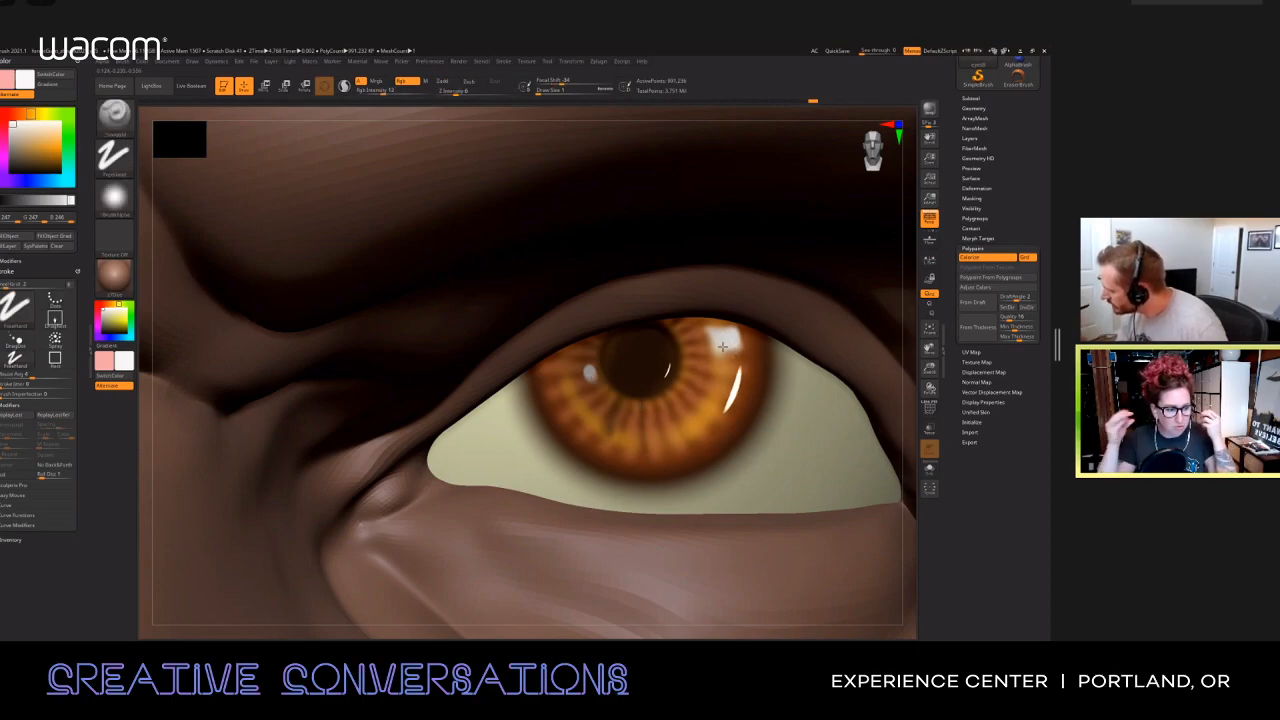
{"action": "left_click_drag", "start_coordinate": [728, 345], "coordinate": [735, 341]}
{"action": "mouse_move", "coordinate": [738, 345]}
{"action": "right_mouse_down", "text": "ctrl"}
{"action": "mouse_move", "coordinate": [782, 440]}
{"action": "mouse_move", "coordinate": [730, 515]}
{"action": "mouse_move", "coordinate": [710, 495]}
{"action": "right_mouse_up", "text": "ctrl"}
Step: Choose a near-black brown paint colour, set the draw size to 7 and lower the Rgb Intensity to 3 for soft shading
{"action": "right_click_drag", "start_coordinate": [673, 417], "coordinate": [465, 476], "text": "ctrl"}
{"action": "right_click_drag", "start_coordinate": [597, 432], "coordinate": [602, 446], "text": "ctrl"}
{"action": "right_click_drag", "start_coordinate": [671, 404], "coordinate": [634, 345], "text": "alt"}
{"action": "right_click_drag", "start_coordinate": [779, 492], "coordinate": [664, 400], "text": "alt"}
{"action": "mouse_move", "coordinate": [735, 470]}
{"action": "right_mouse_down"}
{"action": "mouse_move", "coordinate": [690, 466]}
{"action": "mouse_move", "coordinate": [733, 478]}
{"action": "mouse_move", "coordinate": [748, 464]}
{"action": "mouse_move", "coordinate": [733, 475]}
{"action": "right_mouse_up"}
{"action": "right_click_drag", "start_coordinate": [645, 420], "coordinate": [587, 444], "text": "ctrl"}
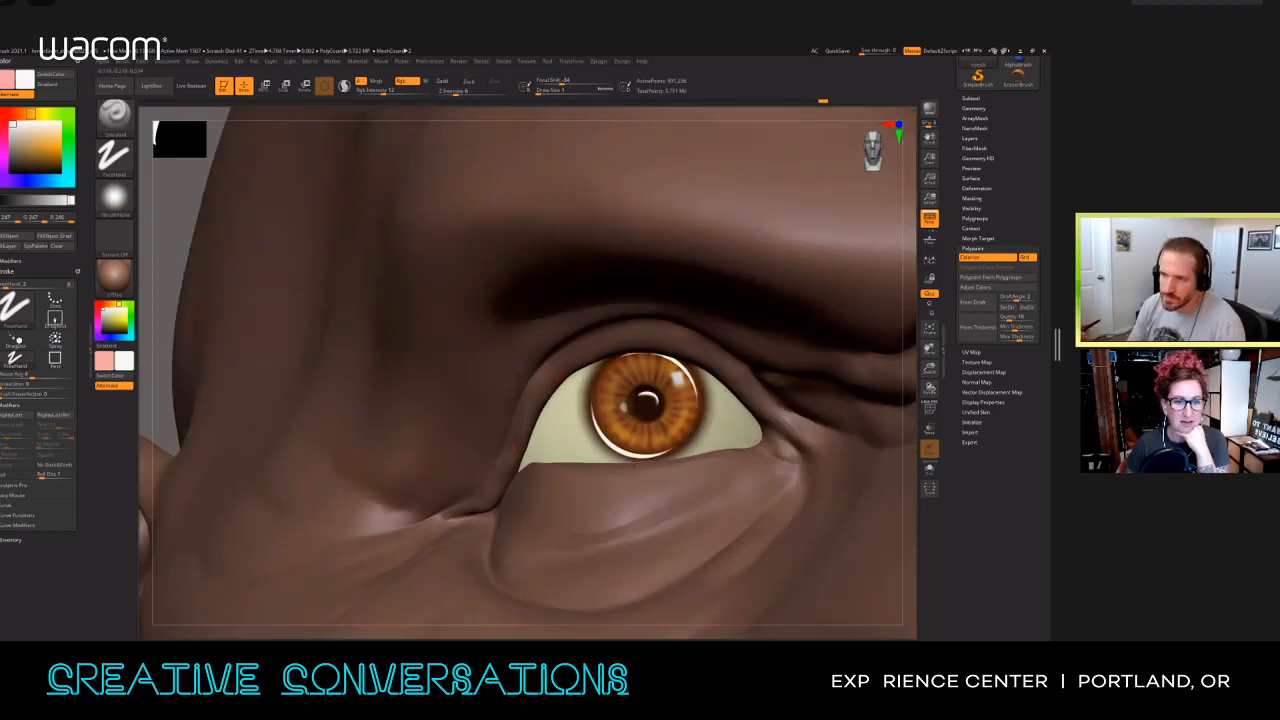
{"action": "left_click_drag", "start_coordinate": [32, 155], "coordinate": [20, 170]}
{"action": "left_click", "coordinate": [10, 236]}
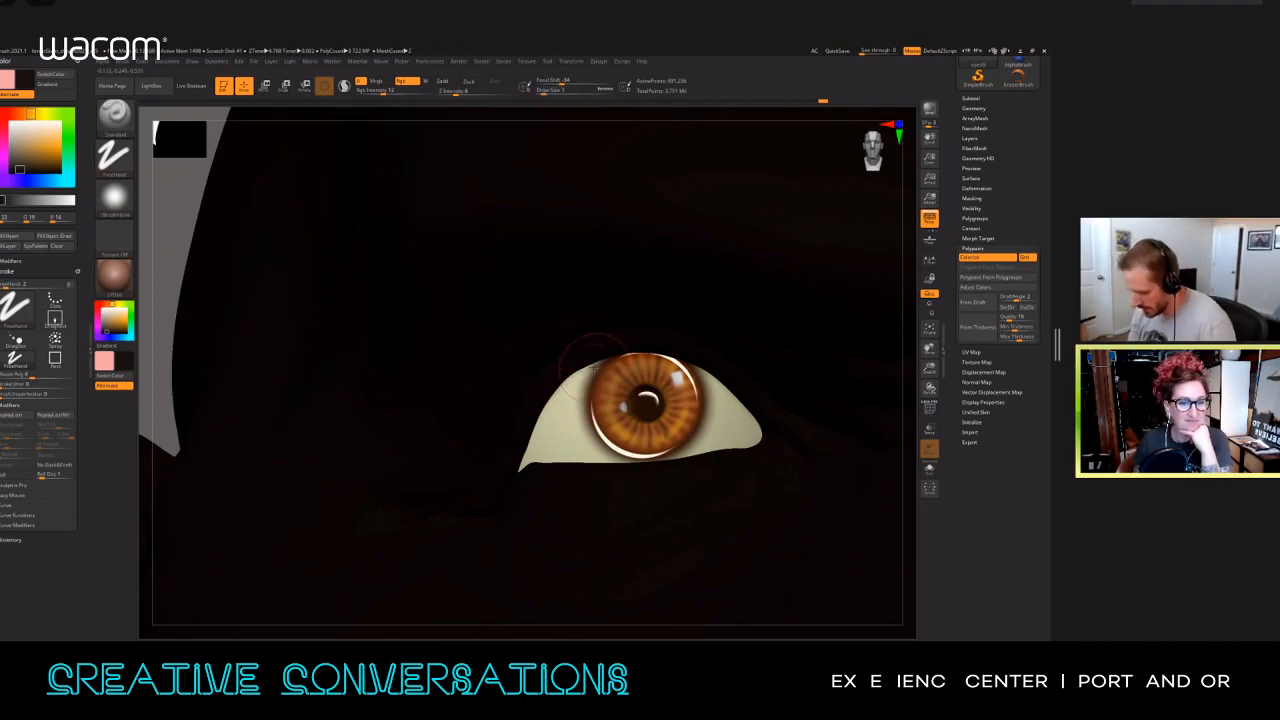
{"action": "key", "text": "i"}
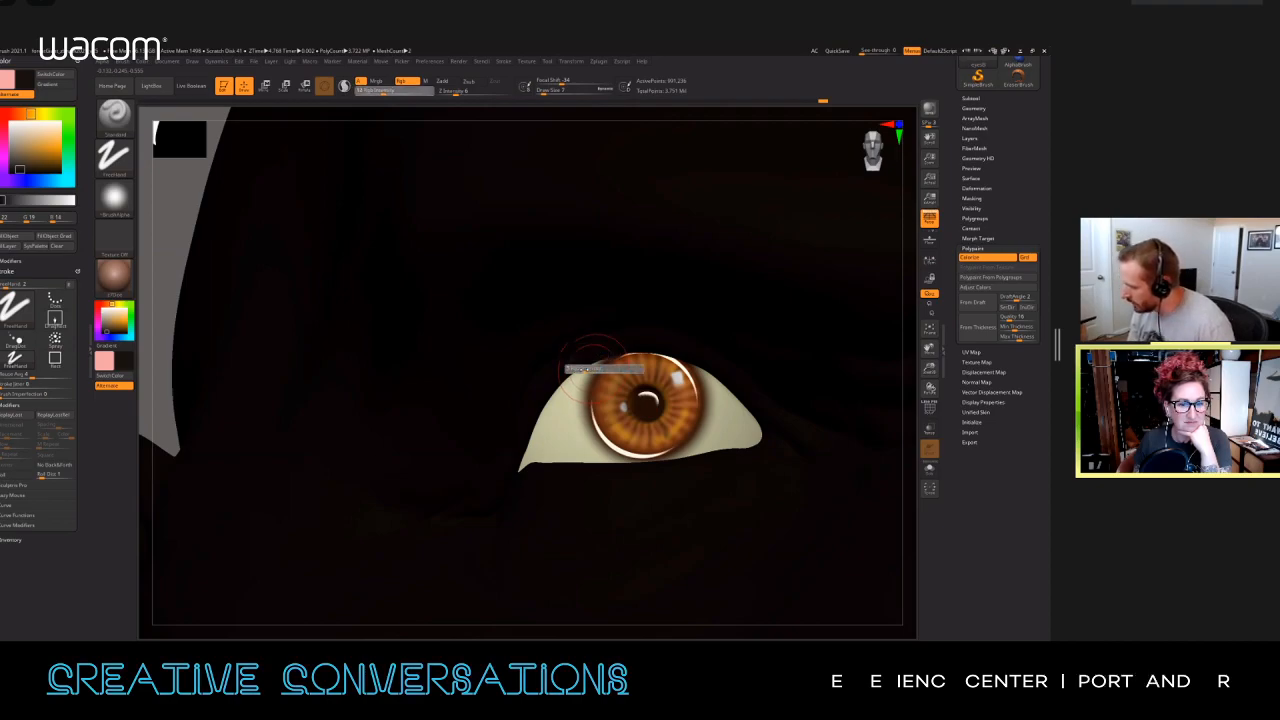
{"action": "left_click", "coordinate": [581, 370]}
Step: Paint soft dark shading on the eyeball along the outer corner, inner corner and upper eyelid edge
{"action": "left_click_drag", "start_coordinate": [564, 387], "coordinate": [520, 474]}
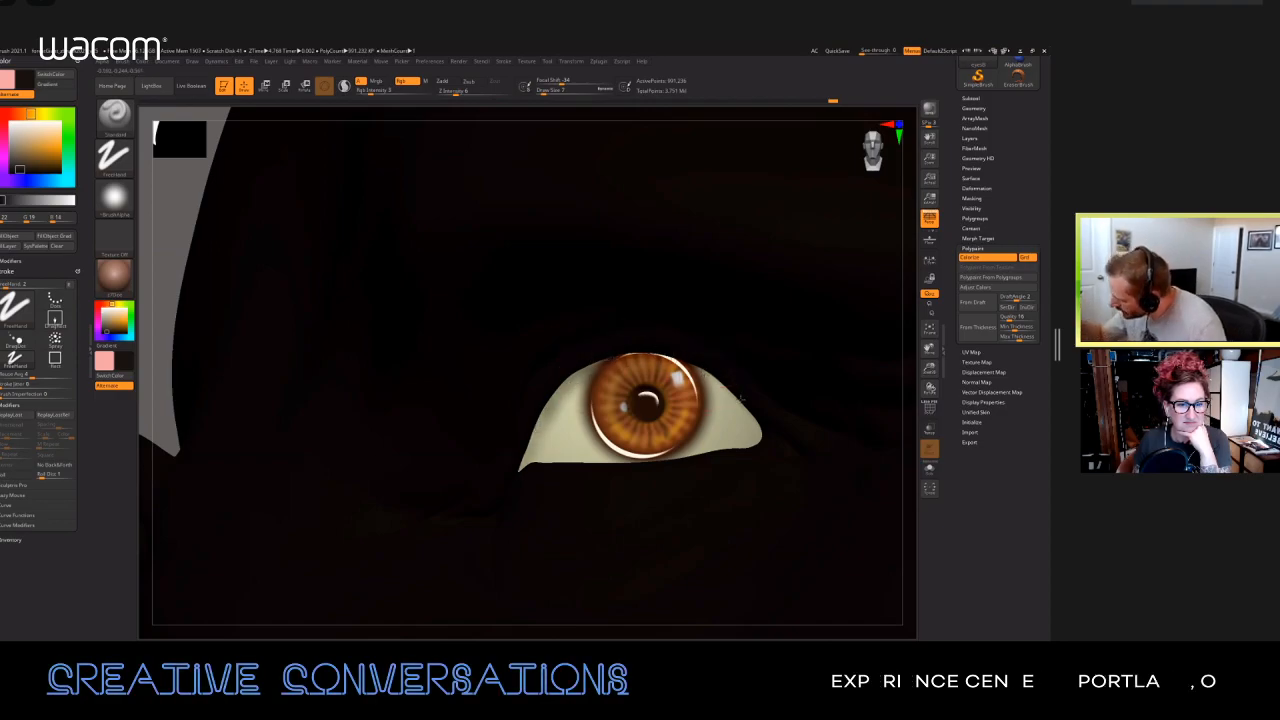
{"action": "mouse_move", "coordinate": [712, 378]}
{"action": "left_mouse_down"}
{"action": "mouse_move", "coordinate": [756, 424]}
{"action": "mouse_move", "coordinate": [734, 403]}
{"action": "left_mouse_up"}
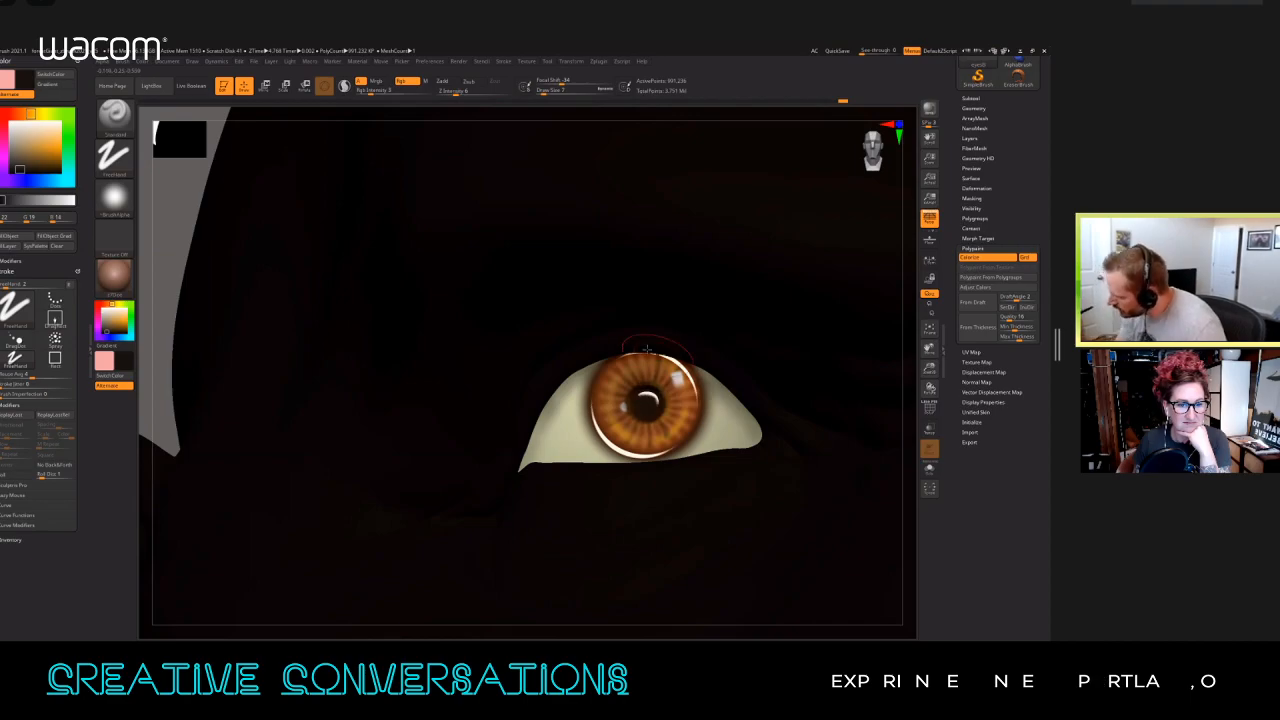
{"action": "left_click_drag", "start_coordinate": [646, 355], "coordinate": [617, 364]}
{"action": "mouse_move", "coordinate": [621, 320]}
{"action": "right_mouse_down", "text": "alt"}
{"action": "mouse_move", "coordinate": [611, 297]}
{"action": "mouse_move", "coordinate": [647, 343]}
{"action": "right_mouse_up", "text": "alt"}
Step: Set the paint colour to white to restore the skin's display colour and examine the shaded eyes in the face
{"action": "key", "text": "space"}
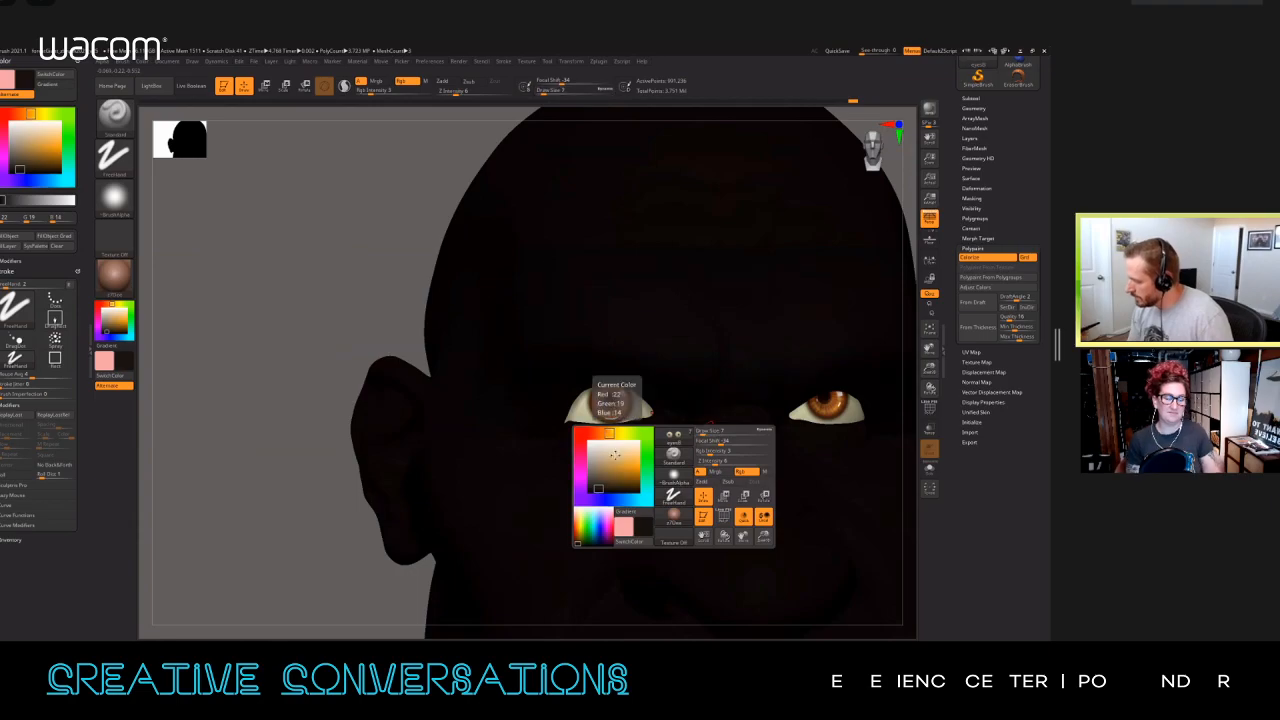
{"action": "left_click", "coordinate": [585, 440]}
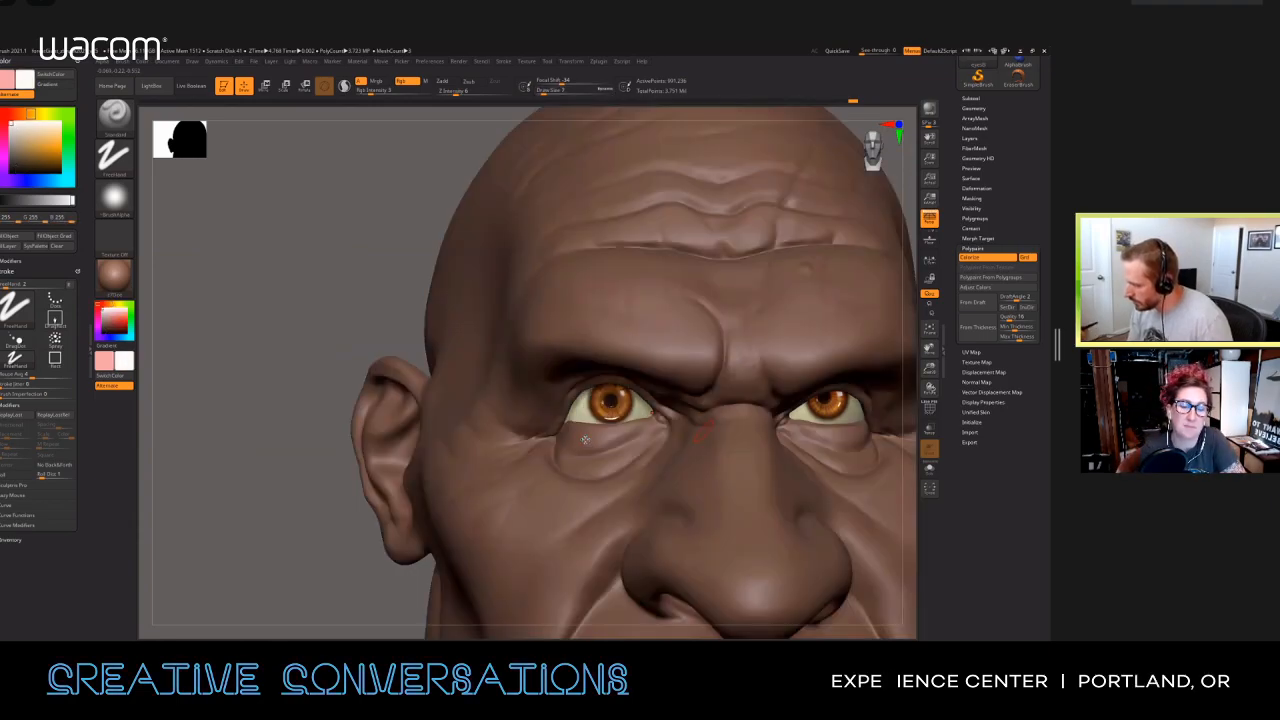
{"action": "mouse_move", "coordinate": [686, 337]}
{"action": "right_mouse_down"}
{"action": "mouse_move", "coordinate": [499, 385]}
{"action": "mouse_move", "coordinate": [490, 374]}
{"action": "right_mouse_up"}
{"action": "right_click_drag", "start_coordinate": [605, 300], "coordinate": [630, 335], "text": "ctrl"}
Step: Return to a near-black paint colour and shade the white of the eye at the inner corner and under the upper lid
{"action": "key", "text": "space"}
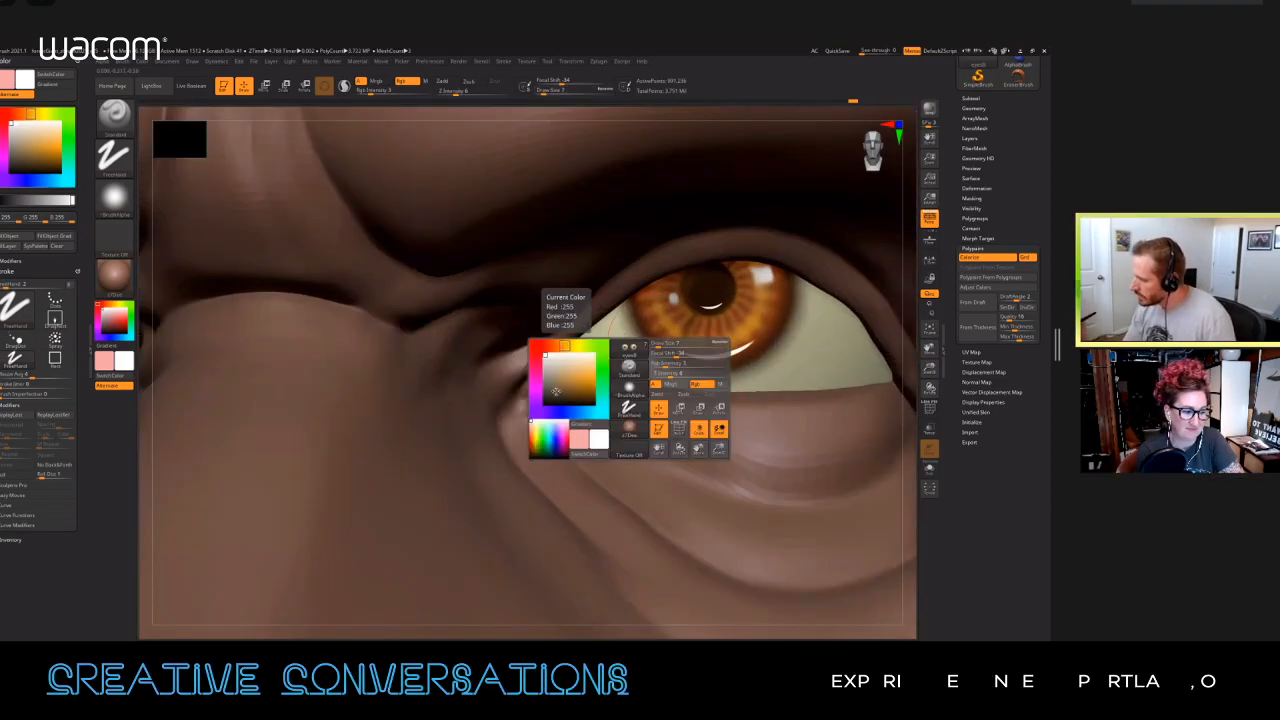
{"action": "left_click", "coordinate": [548, 399]}
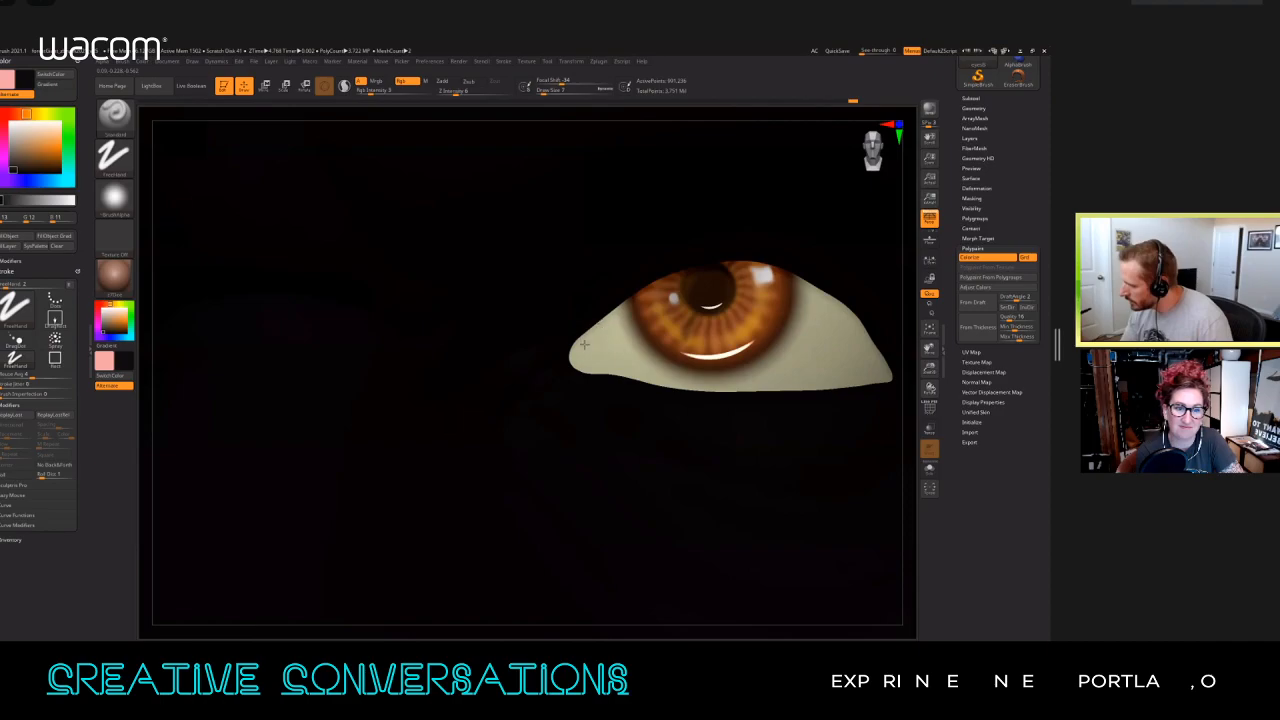
{"action": "left_click_drag", "start_coordinate": [594, 330], "coordinate": [610, 328]}
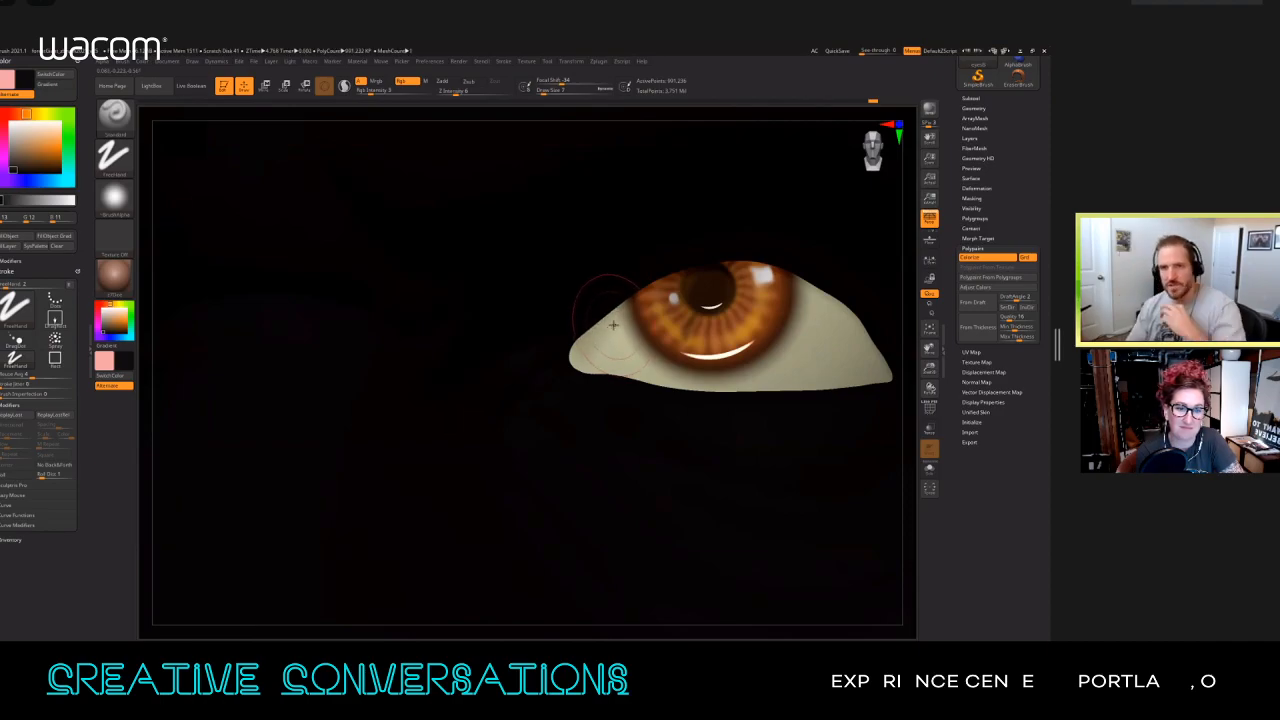
{"action": "left_click_drag", "start_coordinate": [572, 356], "coordinate": [668, 289]}
{"action": "right_click_drag", "start_coordinate": [795, 298], "coordinate": [578, 323]}
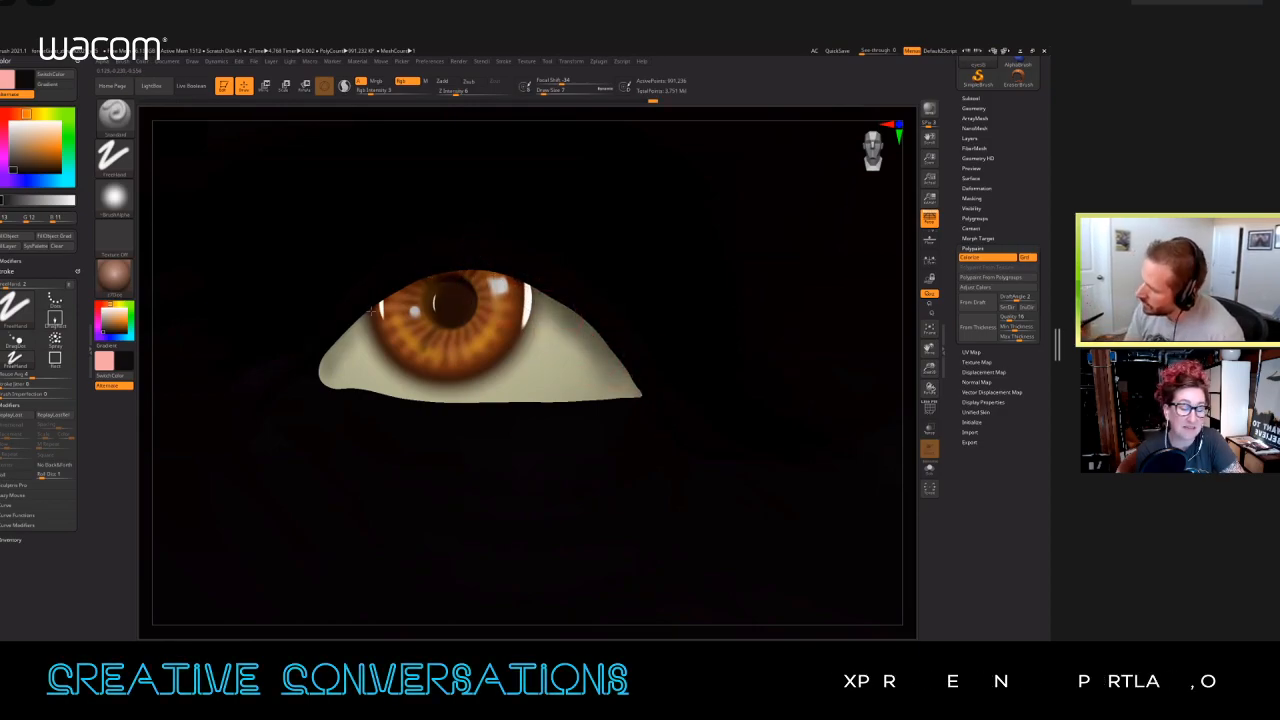
Step: Reduce the draw size to 6, darken the pupil and smooth the shading along the outer upper eyelid
{"action": "right_click_drag", "start_coordinate": [462, 315], "coordinate": [457, 303]}
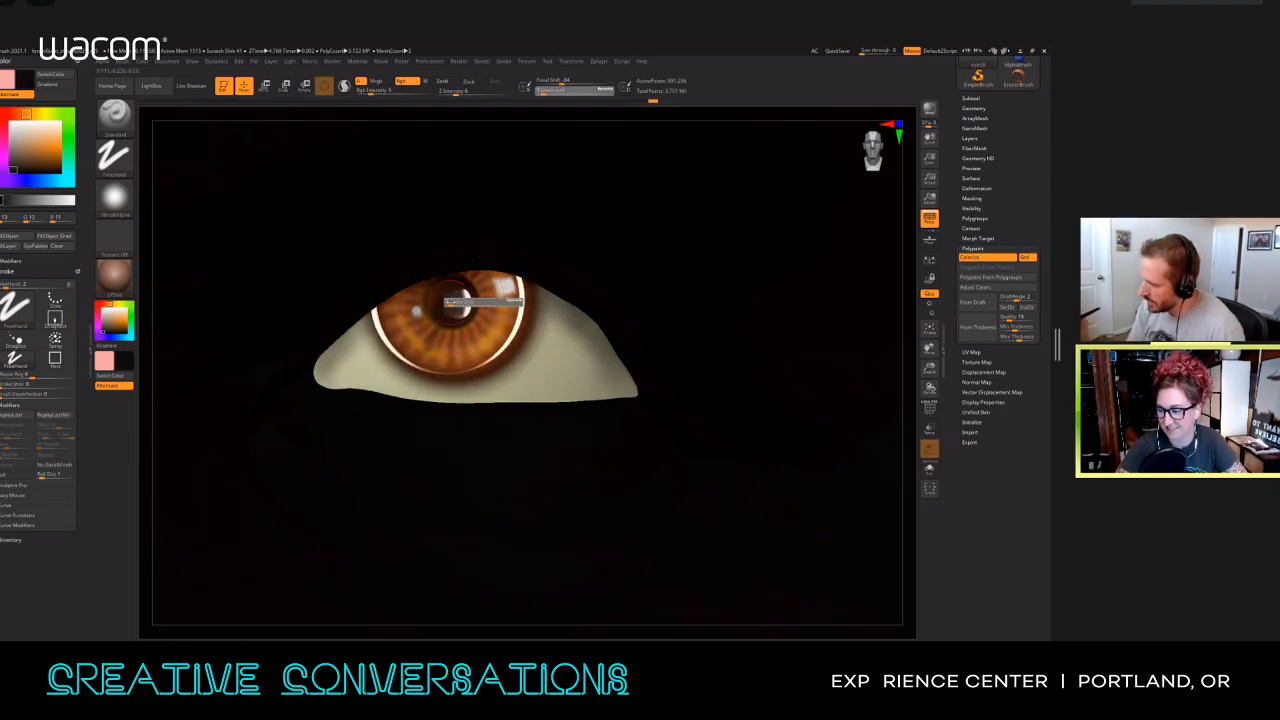
{"action": "right_click_drag", "start_coordinate": [455, 298], "coordinate": [450, 290]}
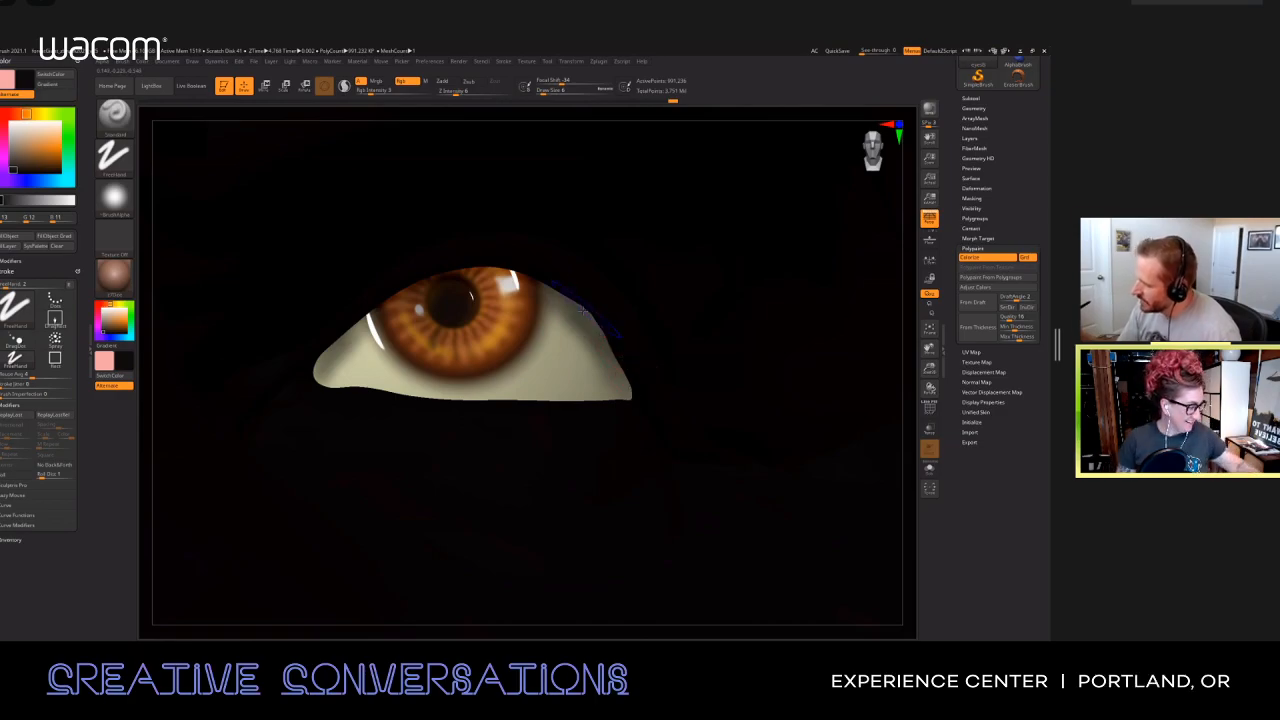
{"action": "key", "text": "shift"}
{"action": "right_click_drag", "start_coordinate": [597, 286], "coordinate": [523, 414], "text": "ctrl"}
{"action": "mouse_move", "coordinate": [392, 403]}
{"action": "right_mouse_down"}
{"action": "mouse_move", "coordinate": [404, 400]}
{"action": "mouse_move", "coordinate": [360, 414]}
{"action": "mouse_move", "coordinate": [364, 426]}
{"action": "mouse_move", "coordinate": [290, 372]}
{"action": "right_mouse_up"}
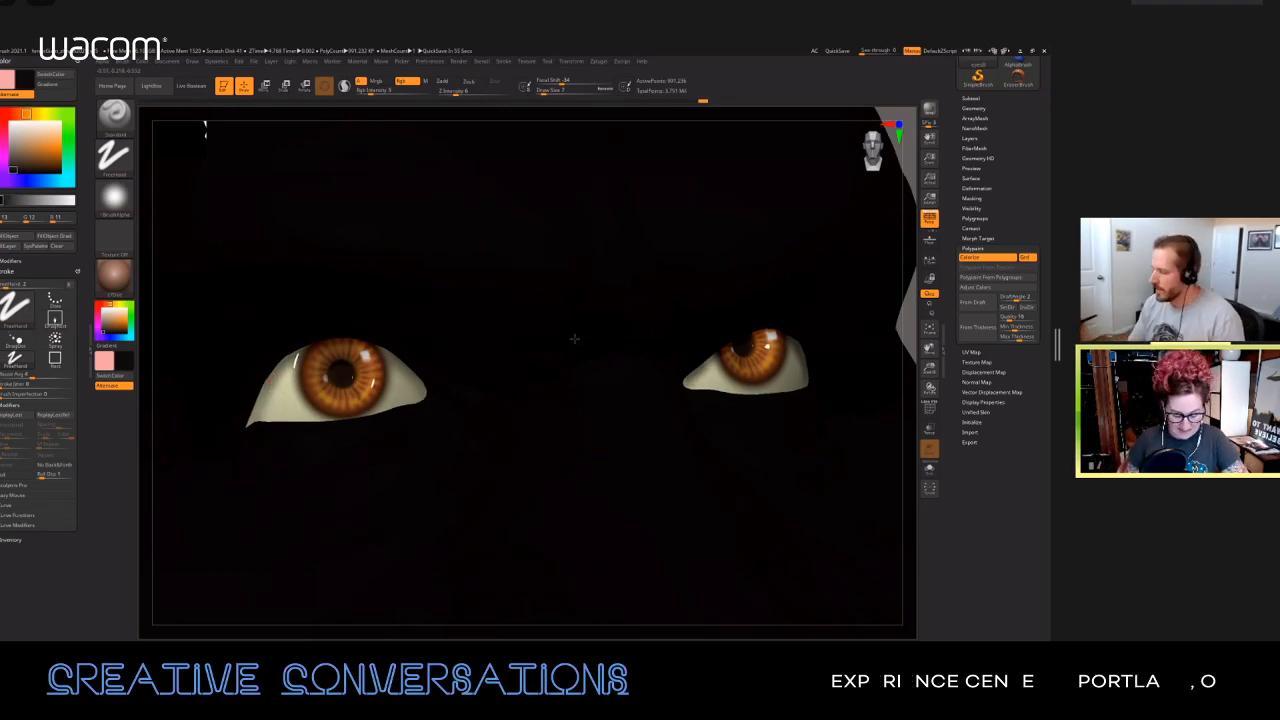
Step: Lighten the paint colour so the face is readable and examine both shaded eyes from the front
{"action": "right_click_drag", "start_coordinate": [574, 338], "coordinate": [593, 458], "text": "ctrl"}
{"action": "key", "text": "space"}
{"action": "left_click_drag", "start_coordinate": [526, 422], "coordinate": [505, 409]}
{"action": "right_click_drag", "start_coordinate": [733, 395], "coordinate": [723, 357], "text": "shift"}
{"action": "right_click_drag", "start_coordinate": [650, 500], "coordinate": [604, 485], "text": "alt"}
{"action": "right_click_drag", "start_coordinate": [398, 353], "coordinate": [420, 392]}
Step: Choose a bright red paint colour and reduce the draw size to 1 over the white of the eye
{"action": "left_click", "coordinate": [3, 114]}
{"action": "left_click", "coordinate": [48, 148]}
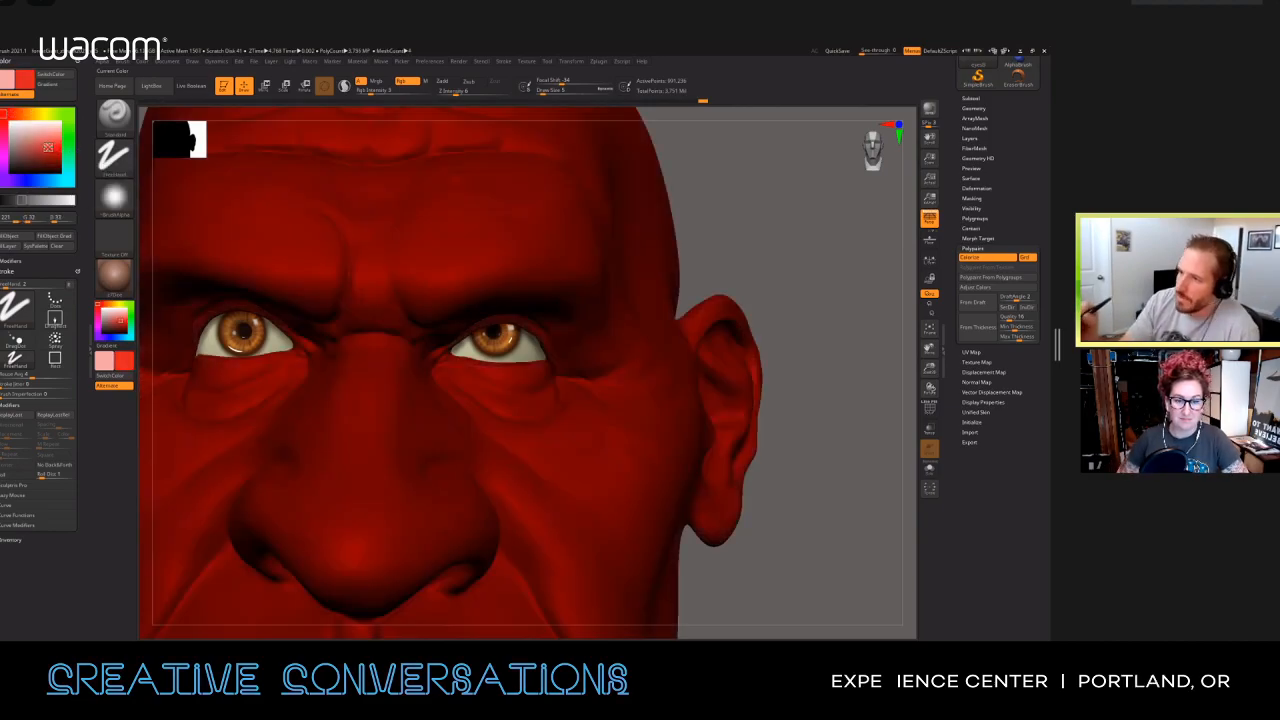
{"action": "right_click_drag", "start_coordinate": [525, 355], "coordinate": [555, 362], "text": "ctrl"}
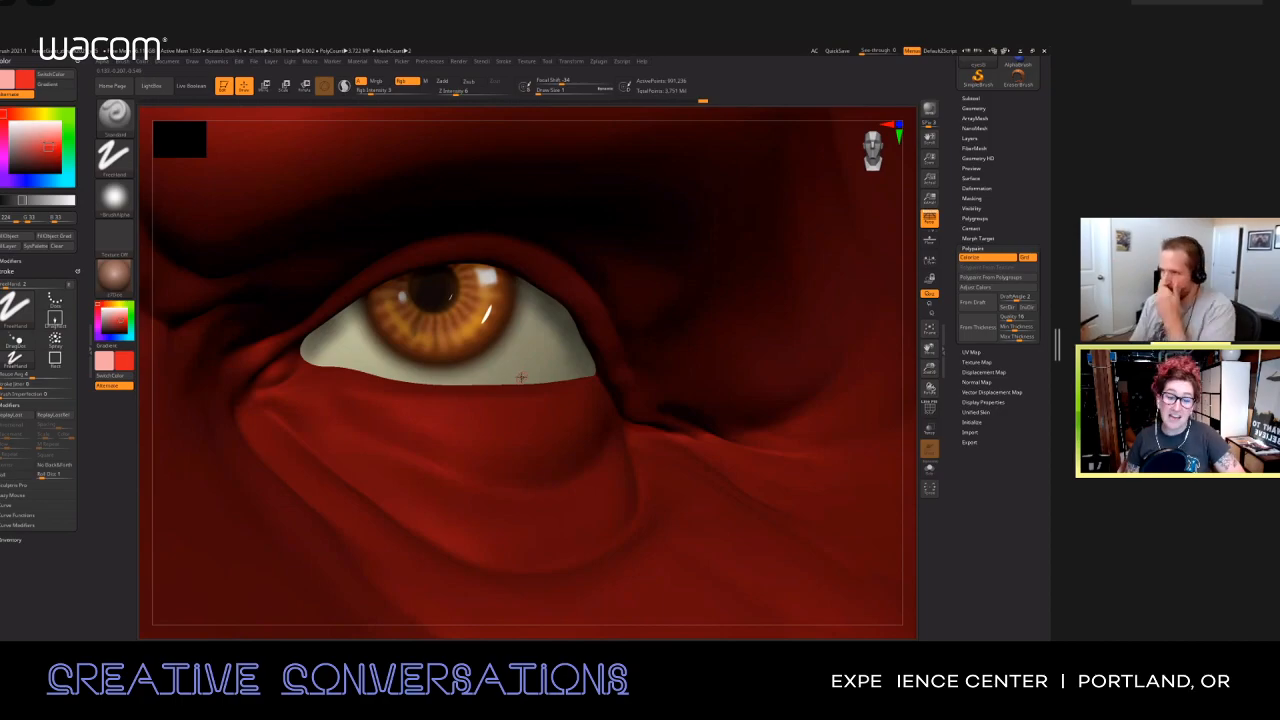
{"action": "right_click_drag", "start_coordinate": [528, 381], "coordinate": [534, 500], "text": "ctrl"}
Step: Set the paint colour back to white and examine the eye against the brown skin
{"action": "key", "text": "space"}
{"action": "left_click", "coordinate": [447, 459]}
{"action": "right_click_drag", "start_coordinate": [795, 459], "coordinate": [522, 382]}
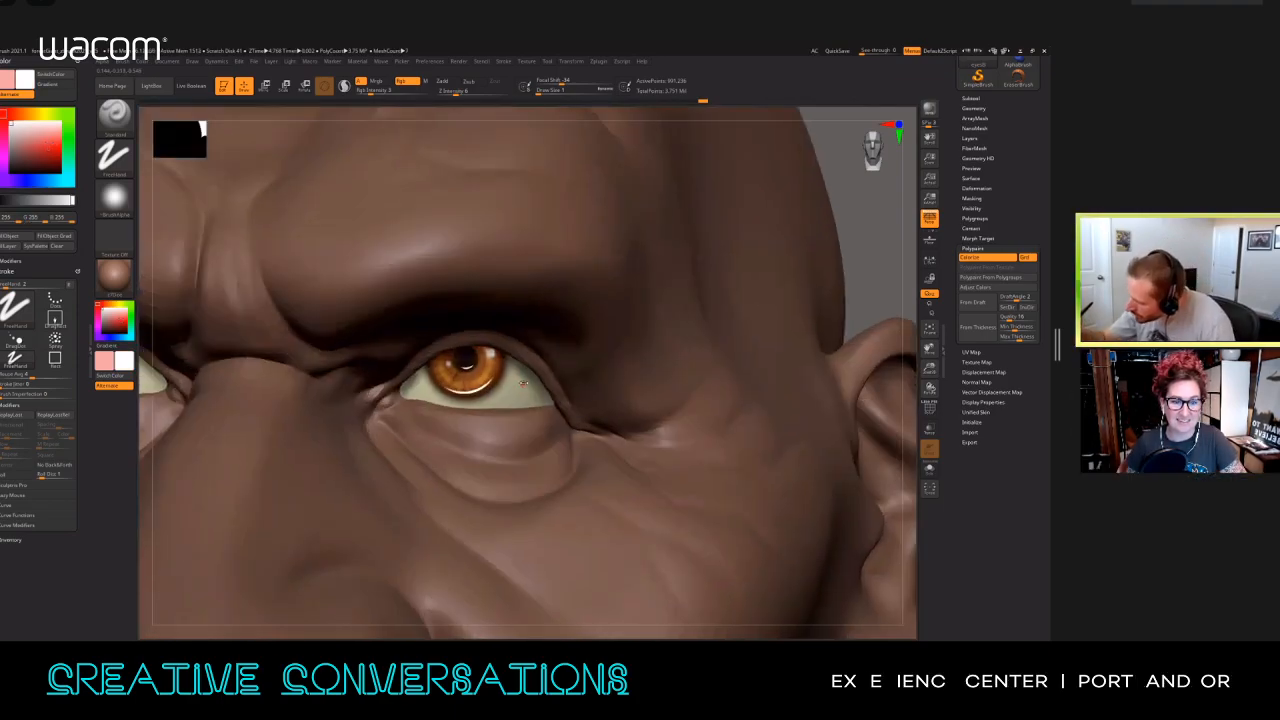
Step: Smooth the lid surface around the inner corner of the eye and set the draw size to 6
{"action": "key", "text": "shift"}
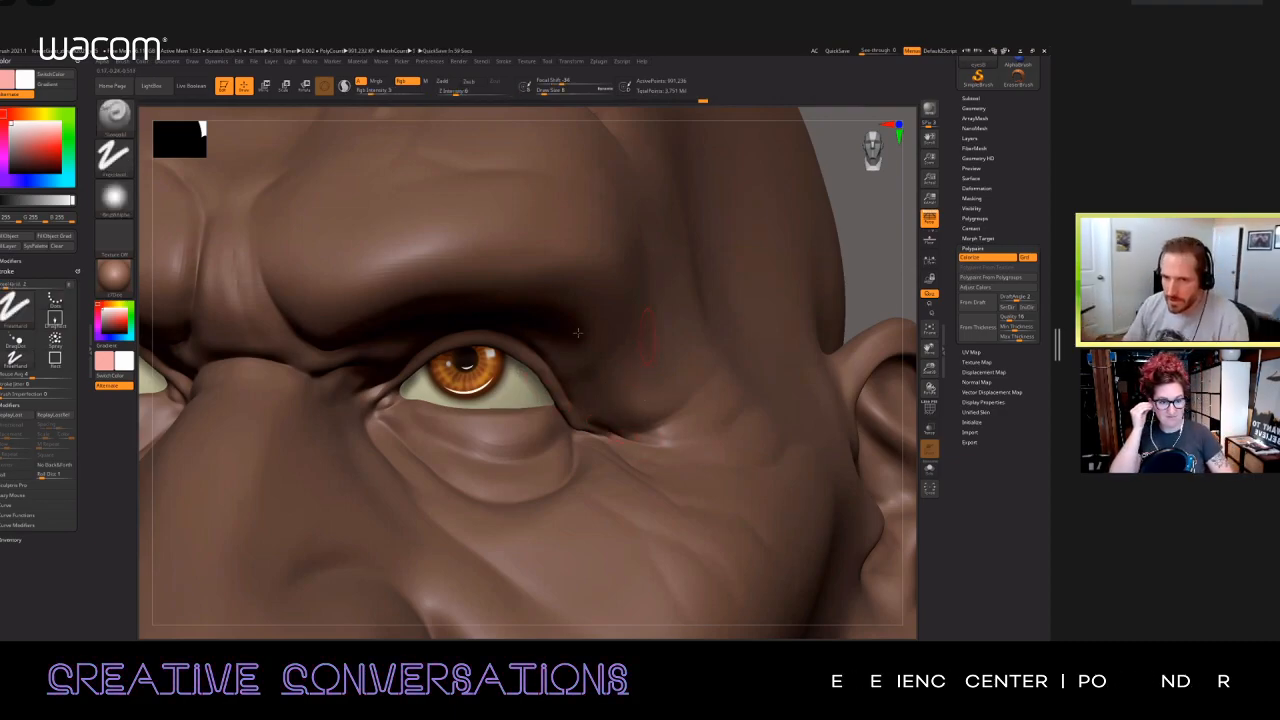
{"action": "mouse_move", "coordinate": [210, 372]}
{"action": "right_mouse_down"}
{"action": "mouse_move", "coordinate": [368, 410]}
{"action": "mouse_move", "coordinate": [236, 430]}
{"action": "mouse_move", "coordinate": [240, 345]}
{"action": "mouse_move", "coordinate": [178, 350]}
{"action": "mouse_move", "coordinate": [184, 432]}
{"action": "right_mouse_up"}
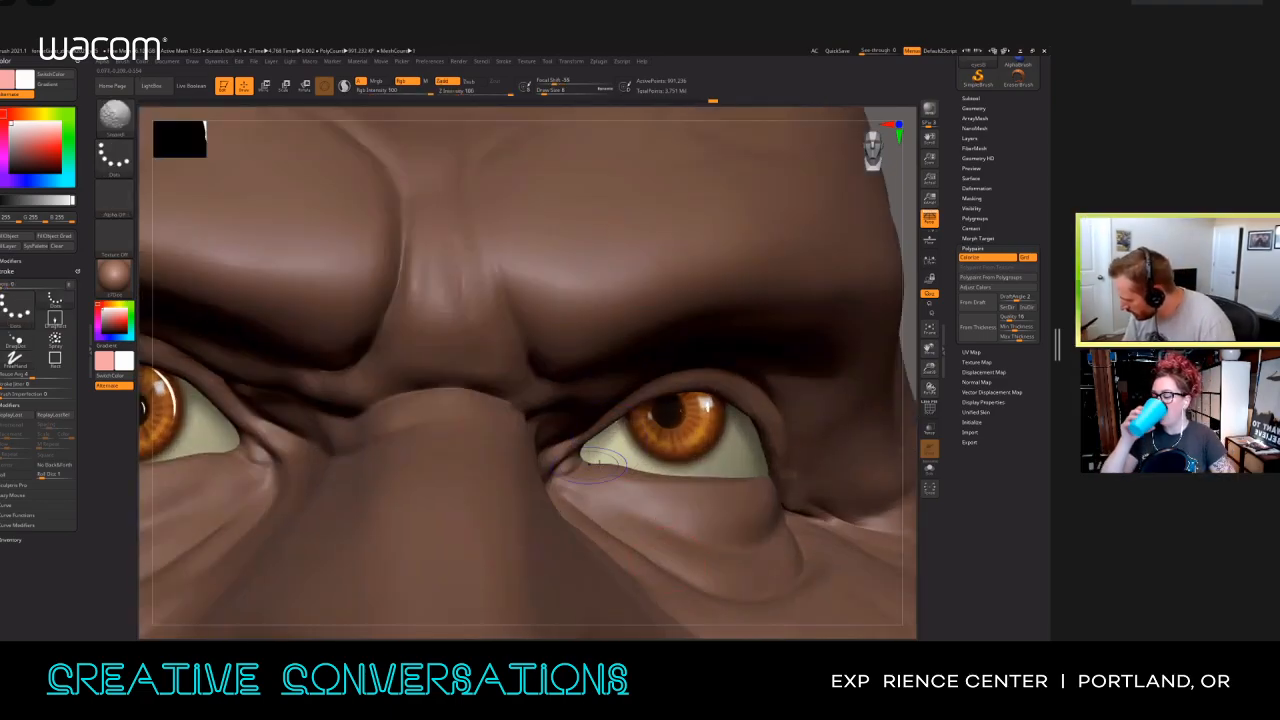
{"action": "key", "text": "ctrl+z"}
{"action": "key", "text": "s"}
{"action": "left_click_drag", "start_coordinate": [609, 450], "coordinate": [586, 471]}
{"action": "mouse_move", "coordinate": [586, 471]}
{"action": "right_mouse_down", "text": "ctrl"}
{"action": "mouse_move", "coordinate": [610, 390]}
{"action": "mouse_move", "coordinate": [625, 400]}
{"action": "right_mouse_up", "text": "ctrl"}
{"action": "mouse_move", "coordinate": [640, 445]}
{"action": "right_mouse_down"}
{"action": "mouse_move", "coordinate": [682, 455]}
{"action": "mouse_move", "coordinate": [685, 477]}
{"action": "mouse_move", "coordinate": [665, 482]}
{"action": "mouse_move", "coordinate": [648, 555]}
{"action": "right_mouse_up"}
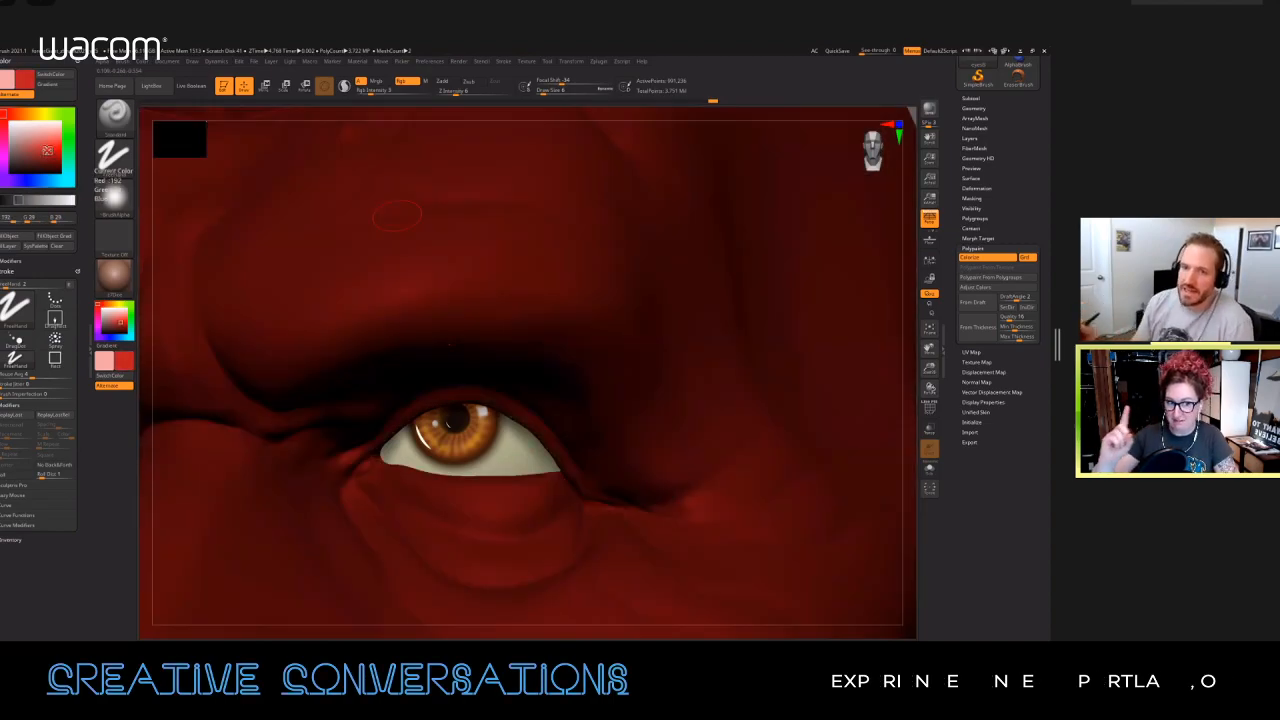
Step: Choose a deep red paint colour and reduce the draw size to 1 over the white of the eye
{"action": "left_click", "coordinate": [47, 150]}
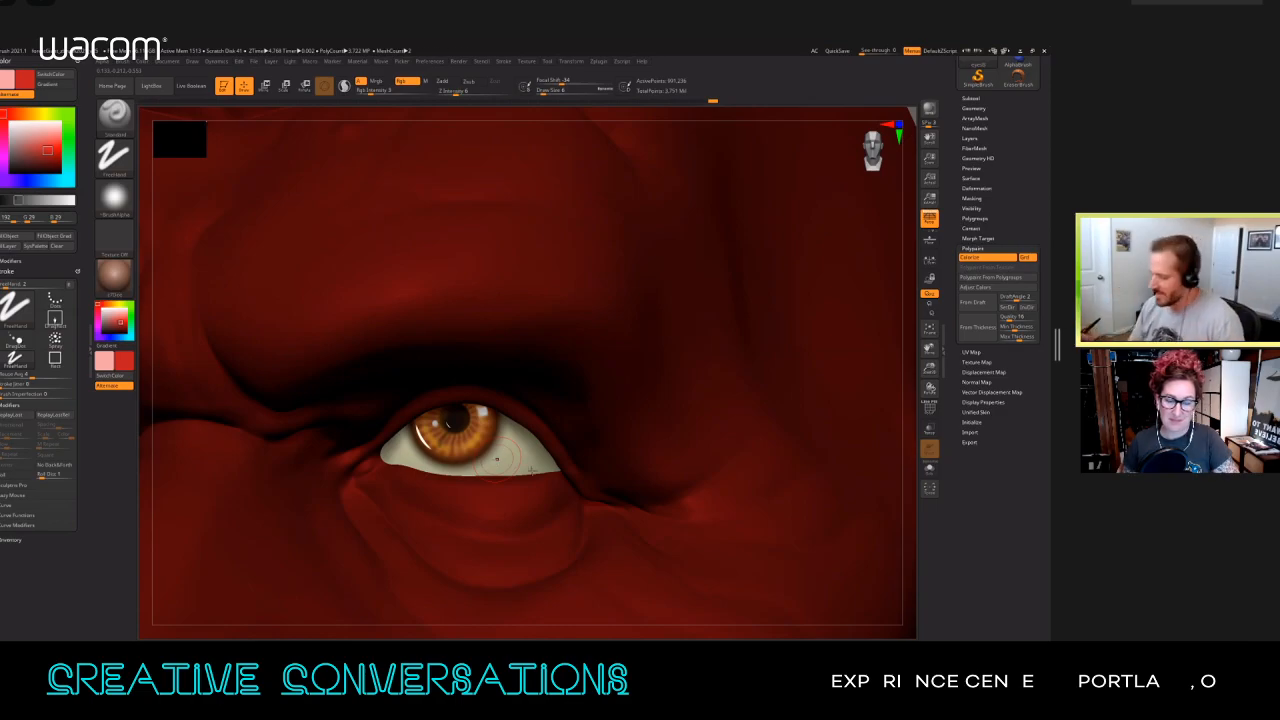
{"action": "key", "text": "s"}
{"action": "left_click", "coordinate": [503, 458]}
{"action": "right_click_drag", "start_coordinate": [503, 456], "coordinate": [497, 471], "text": "ctrl"}
{"action": "key", "text": "s"}
{"action": "left_click", "coordinate": [489, 456]}
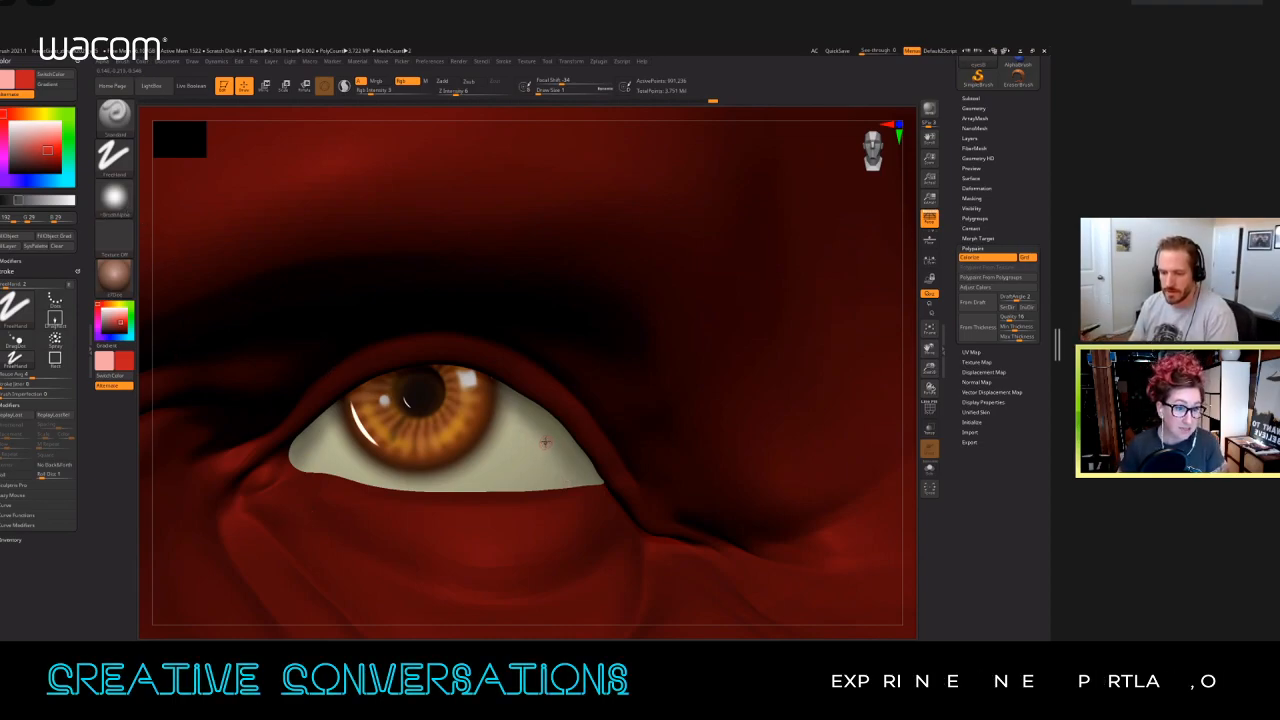
Step: Enable LazyMouse, set the RGB intensity to 26 and paint thin red veins across the outer white of the eye
{"action": "left_click", "coordinate": [33, 495]}
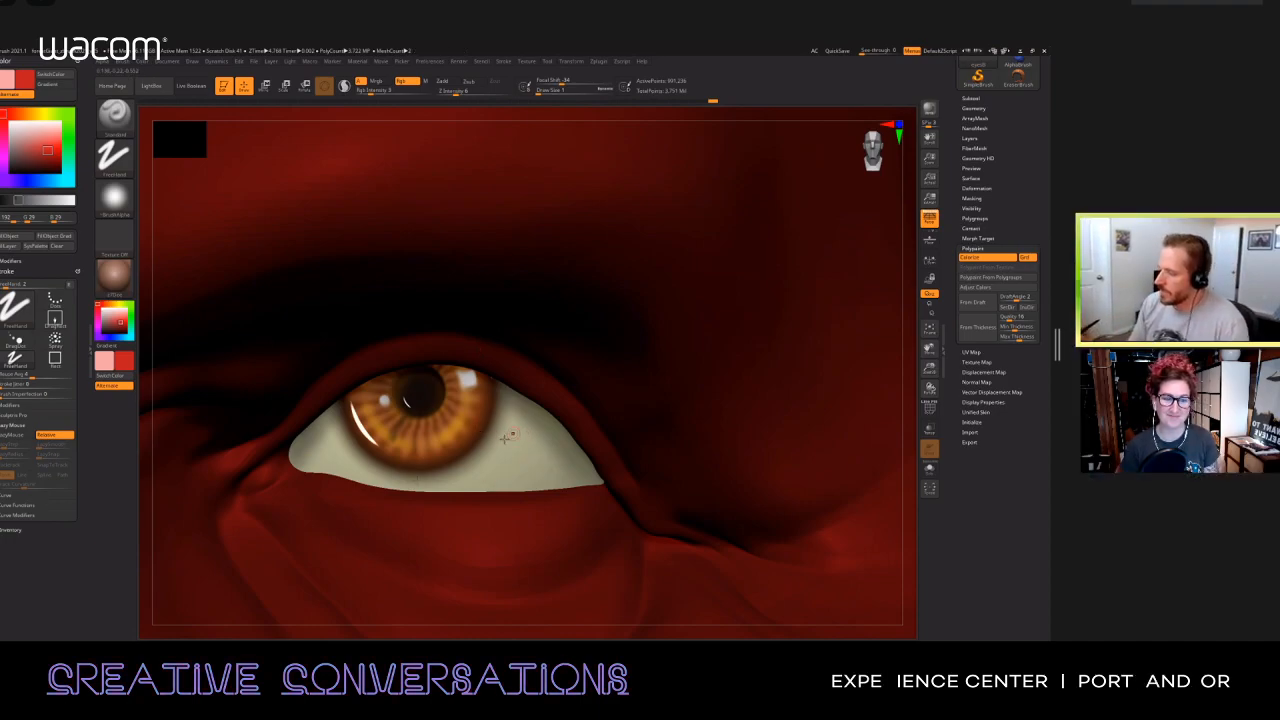
{"action": "left_click", "coordinate": [15, 435]}
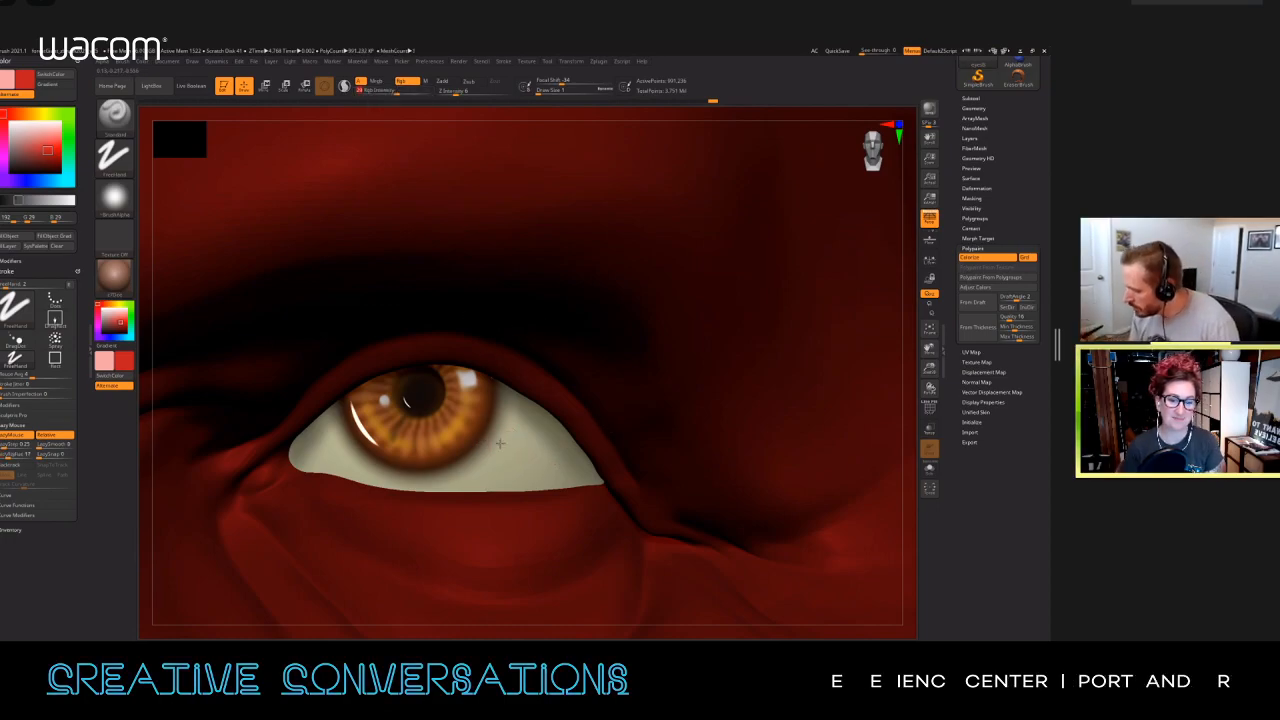
{"action": "left_click_drag", "start_coordinate": [499, 443], "coordinate": [549, 465]}
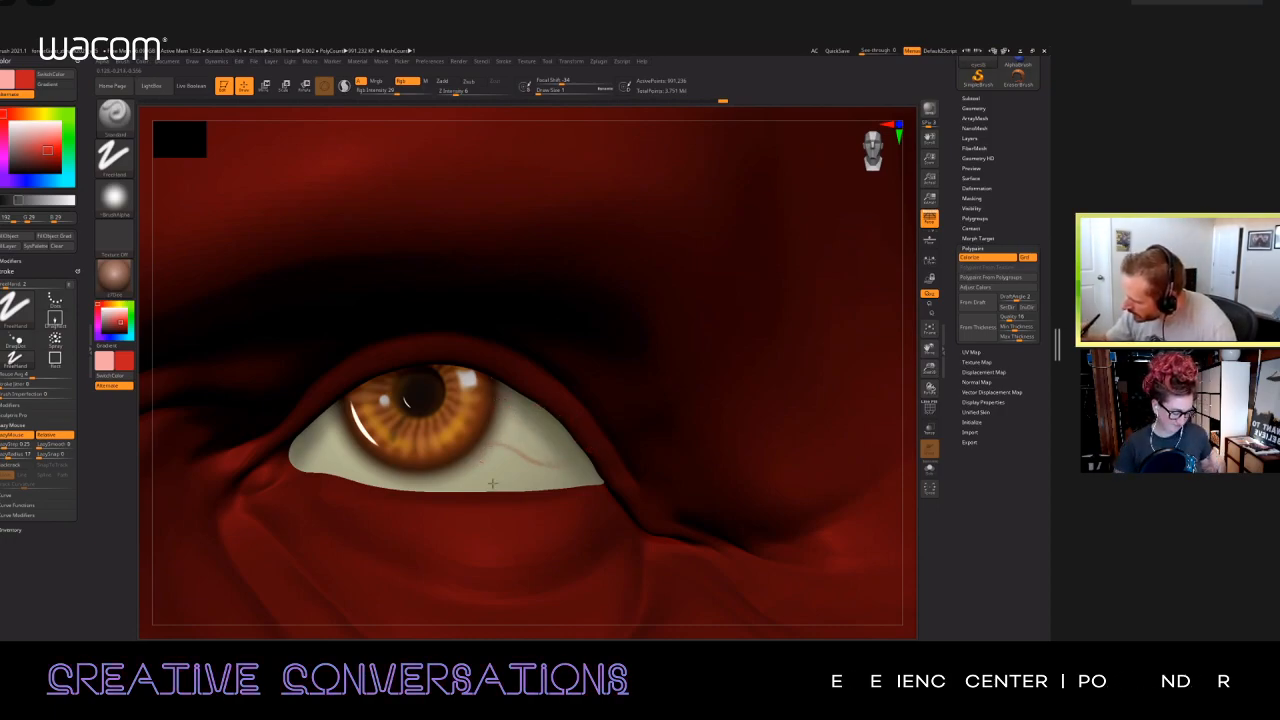
{"action": "left_click_drag", "start_coordinate": [512, 433], "coordinate": [538, 457]}
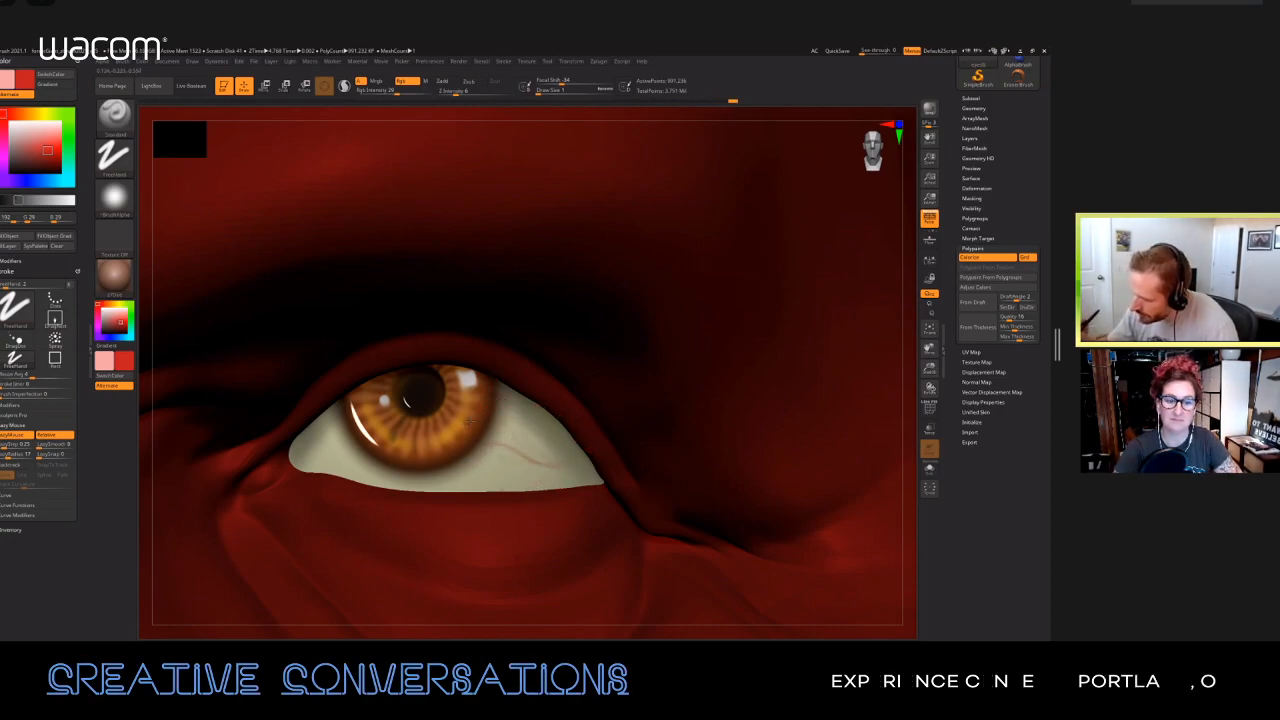
{"action": "right_click_drag", "start_coordinate": [490, 376], "coordinate": [440, 385]}
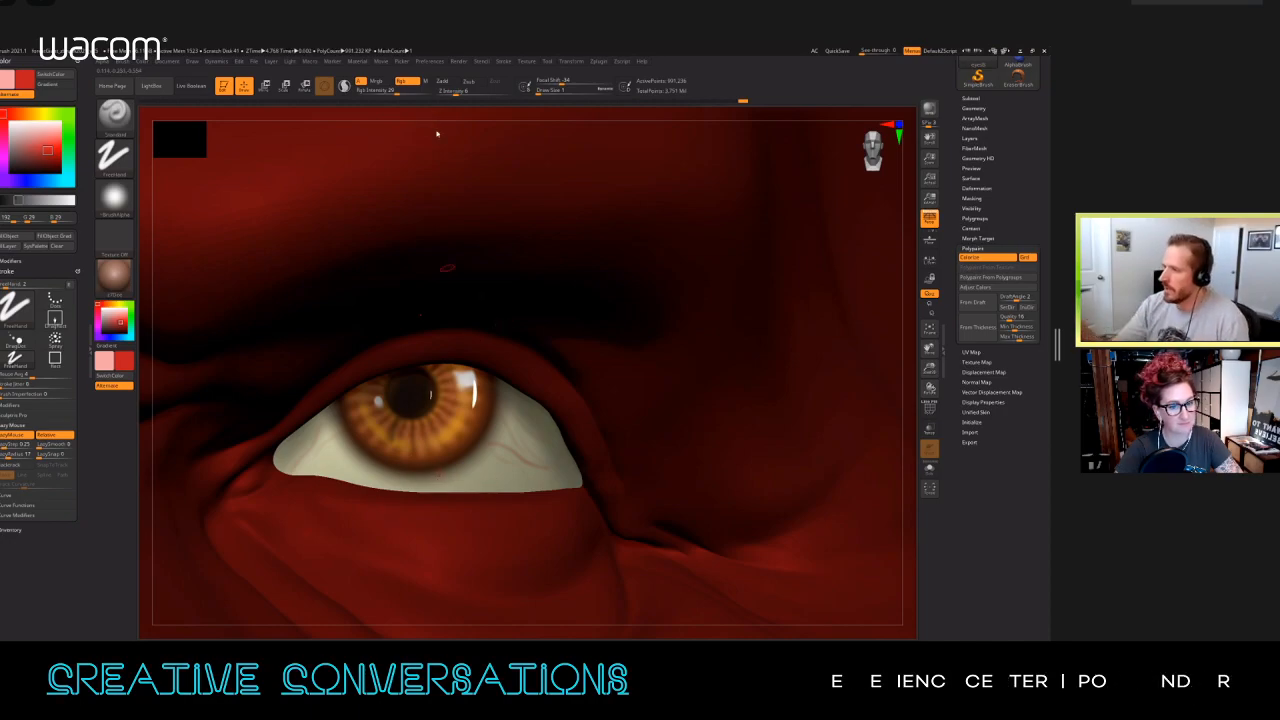
Step: Turn on Zadd and paint slightly raised red veins across the inner white, isolating the eyeball to extend them
{"action": "left_click", "coordinate": [444, 82]}
{"action": "right_click_drag", "start_coordinate": [349, 464], "coordinate": [340, 443]}
{"action": "mouse_move", "coordinate": [340, 443]}
{"action": "left_mouse_down"}
{"action": "mouse_move", "coordinate": [316, 461]}
{"action": "mouse_move", "coordinate": [341, 443]}
{"action": "left_mouse_up"}
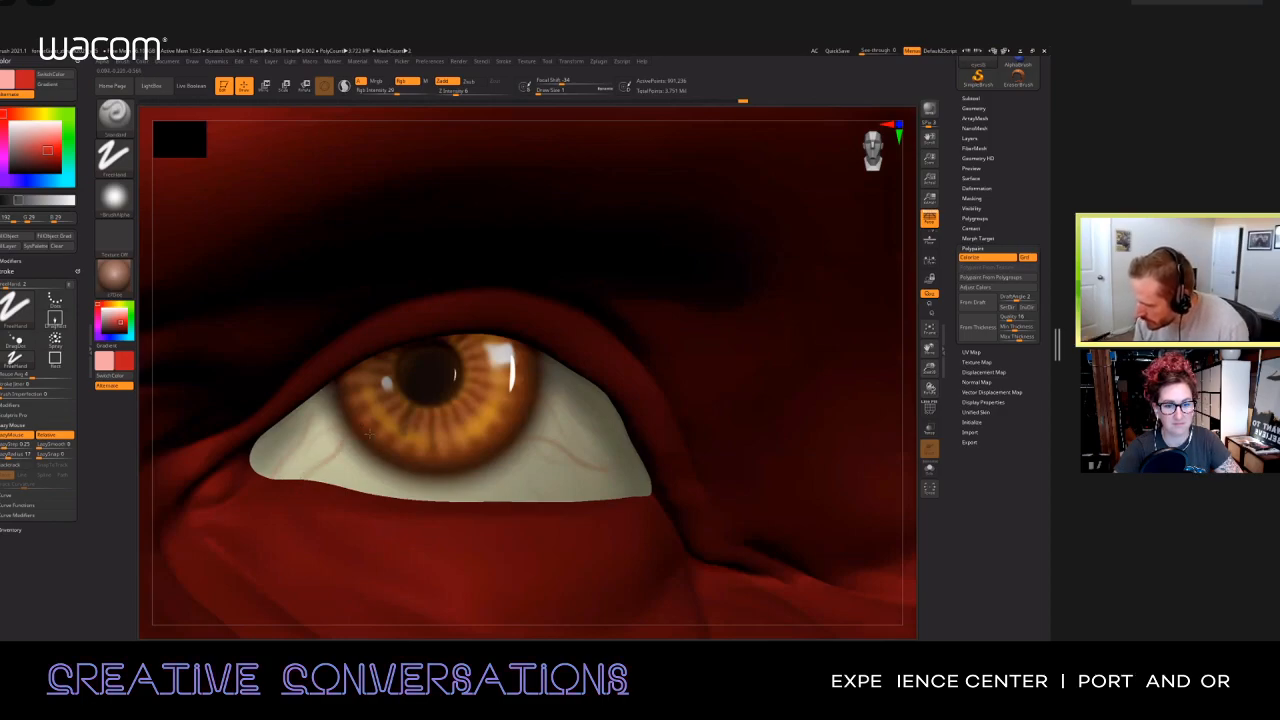
{"action": "key", "text": "alt+s"}
{"action": "right_click_drag", "start_coordinate": [368, 463], "coordinate": [353, 462]}
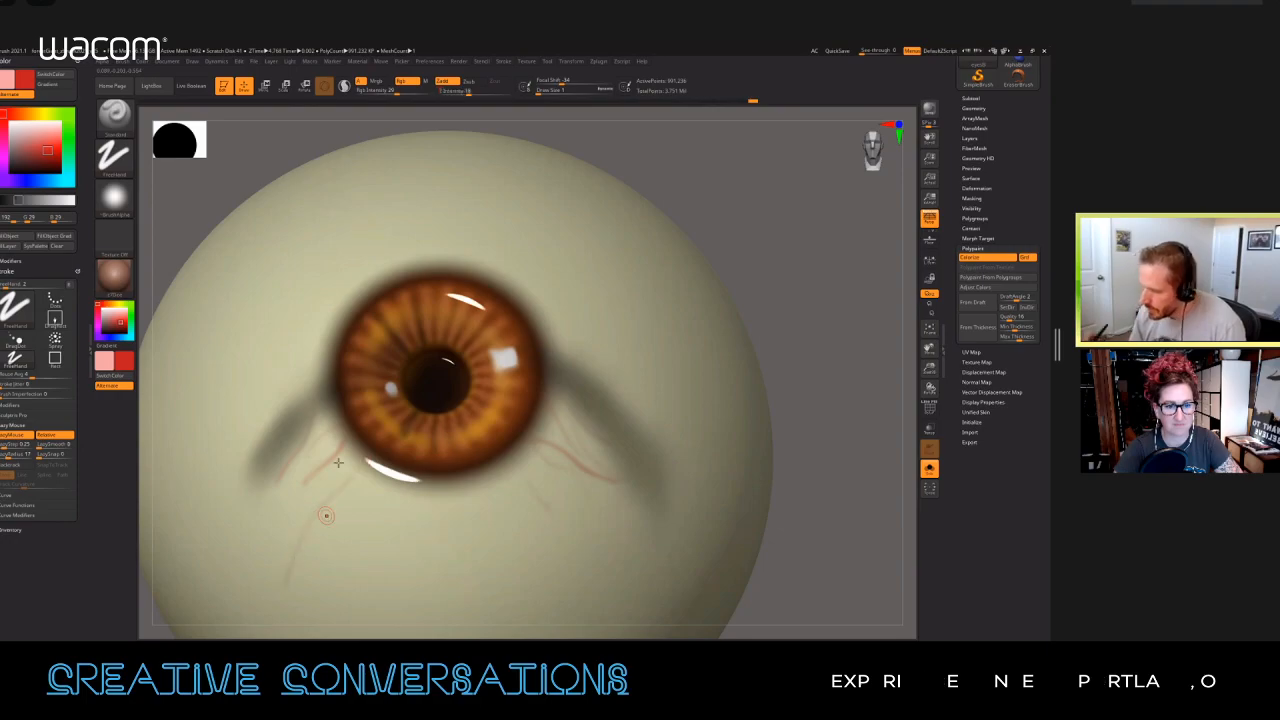
Step: Paint sample raised veins on the side of the isolated eyeball with Z intensity up to 66, and show the head again
{"action": "right_click_drag", "start_coordinate": [338, 463], "coordinate": [457, 283], "text": "ctrl"}
{"action": "right_click_drag", "start_coordinate": [320, 310], "coordinate": [392, 324]}
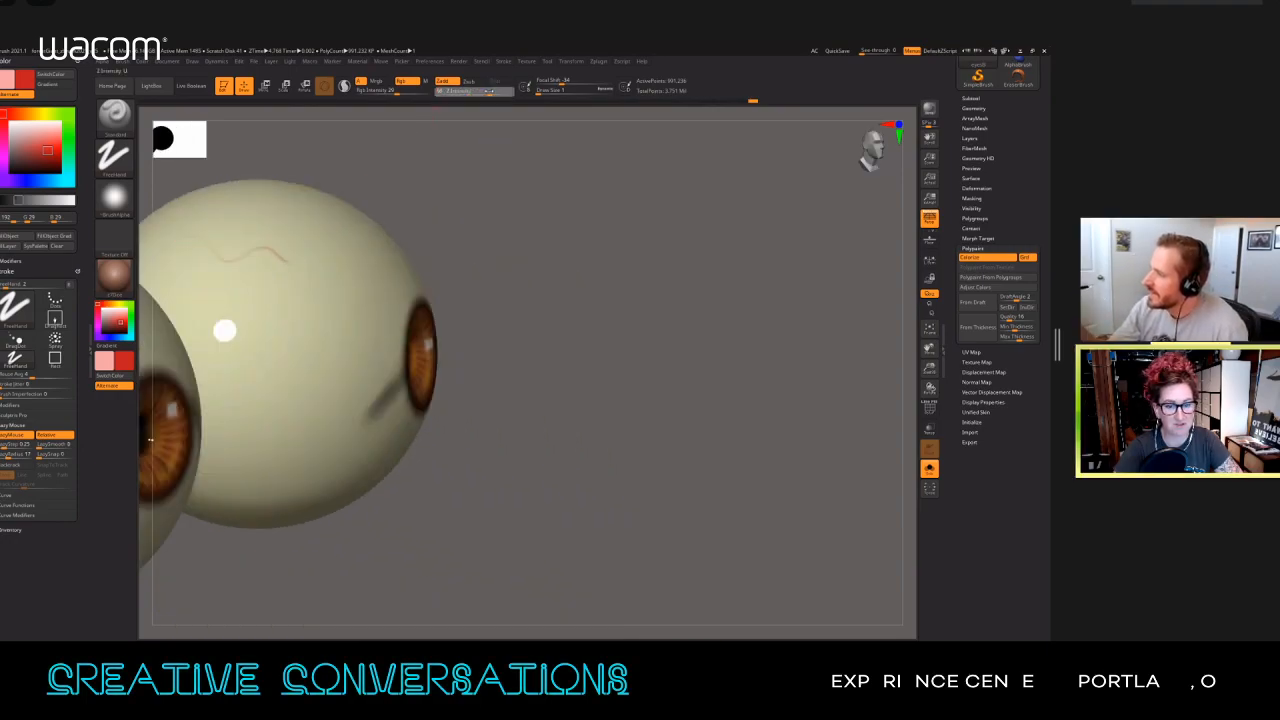
{"action": "left_click_drag", "start_coordinate": [212, 218], "coordinate": [298, 218]}
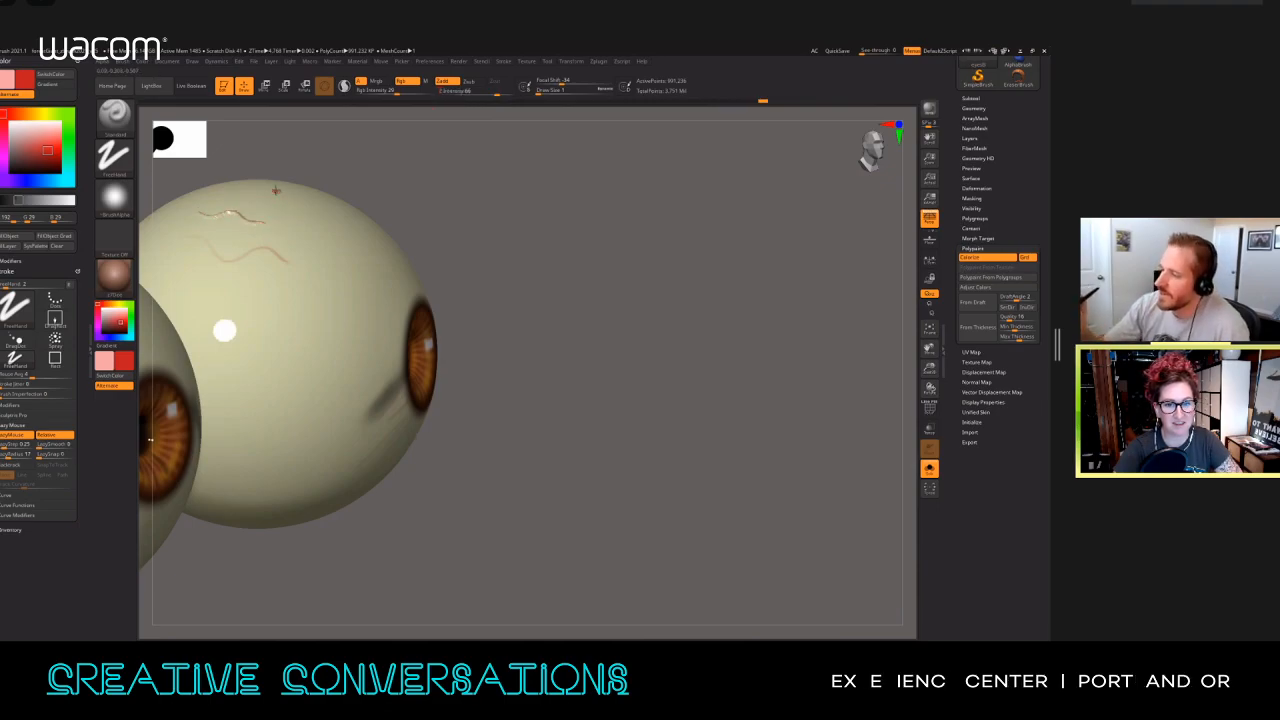
{"action": "right_click_drag", "start_coordinate": [274, 200], "coordinate": [250, 203]}
{"action": "mouse_move", "coordinate": [226, 196]}
{"action": "left_mouse_down"}
{"action": "mouse_move", "coordinate": [252, 198]}
{"action": "mouse_move", "coordinate": [282, 240]}
{"action": "left_mouse_up"}
{"action": "right_click_drag", "start_coordinate": [366, 340], "coordinate": [354, 311]}
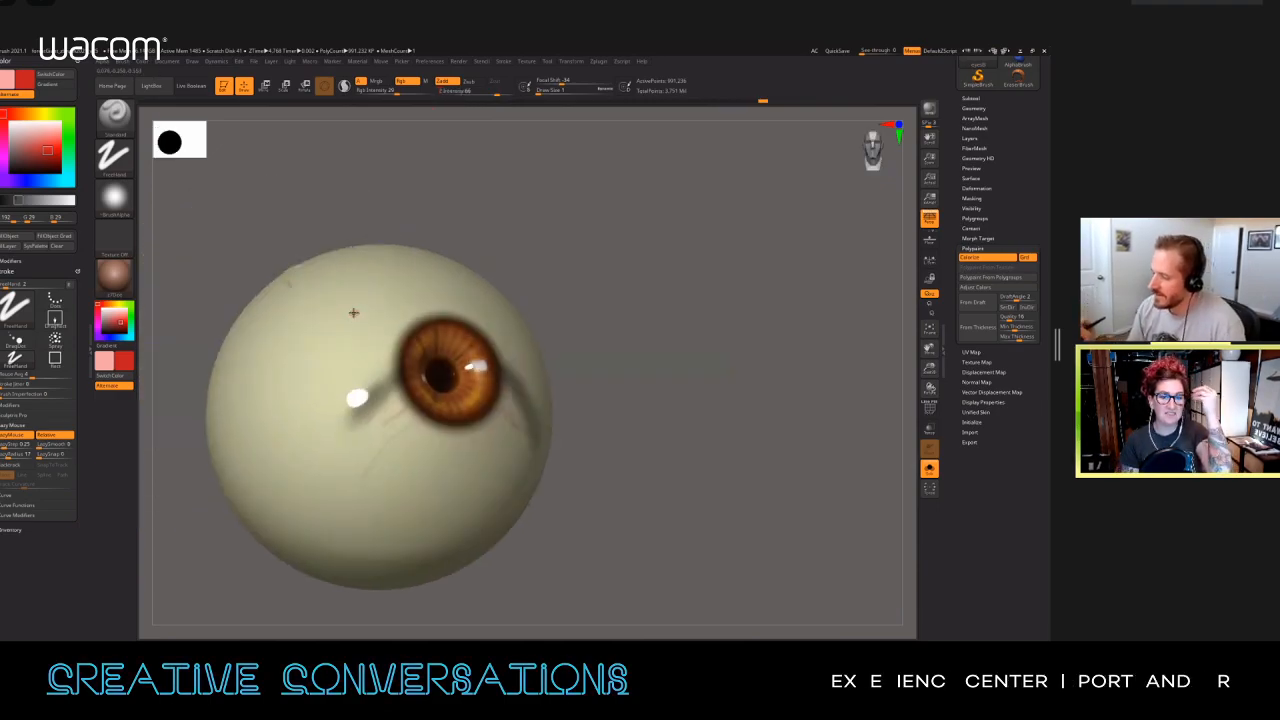
{"action": "right_click_drag", "start_coordinate": [415, 447], "coordinate": [415, 500], "text": "ctrl"}
{"action": "left_click", "coordinate": [930, 469]}
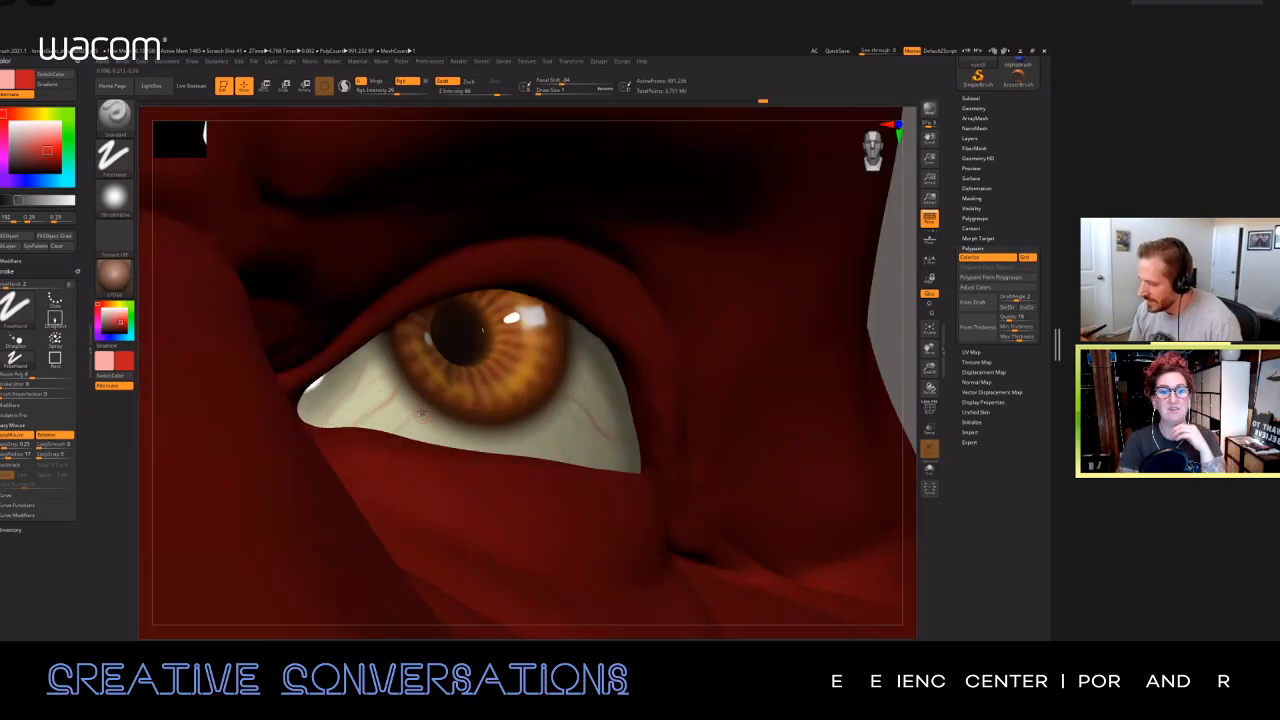
Step: Undo the strong vein stroke and paint subtler veins in the inner and lower white with Z intensity 8
{"action": "left_click_drag", "start_coordinate": [423, 407], "coordinate": [380, 443]}
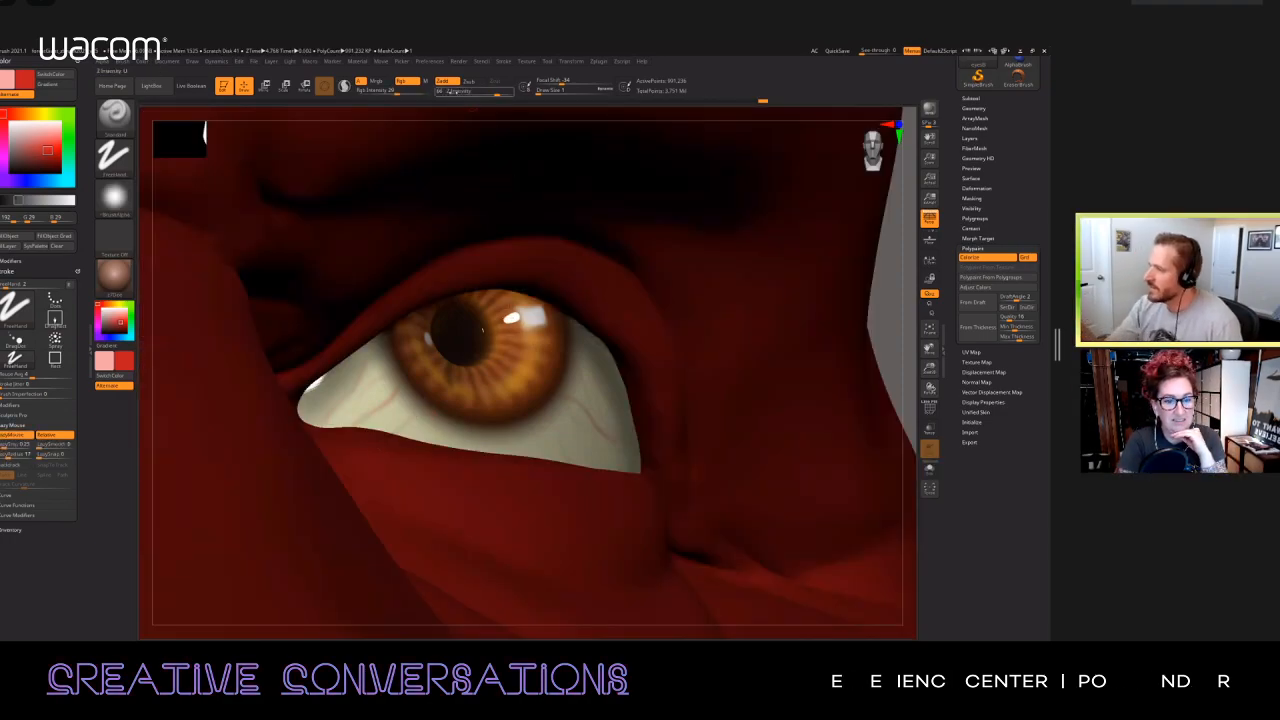
{"action": "key", "text": "ctrl+z"}
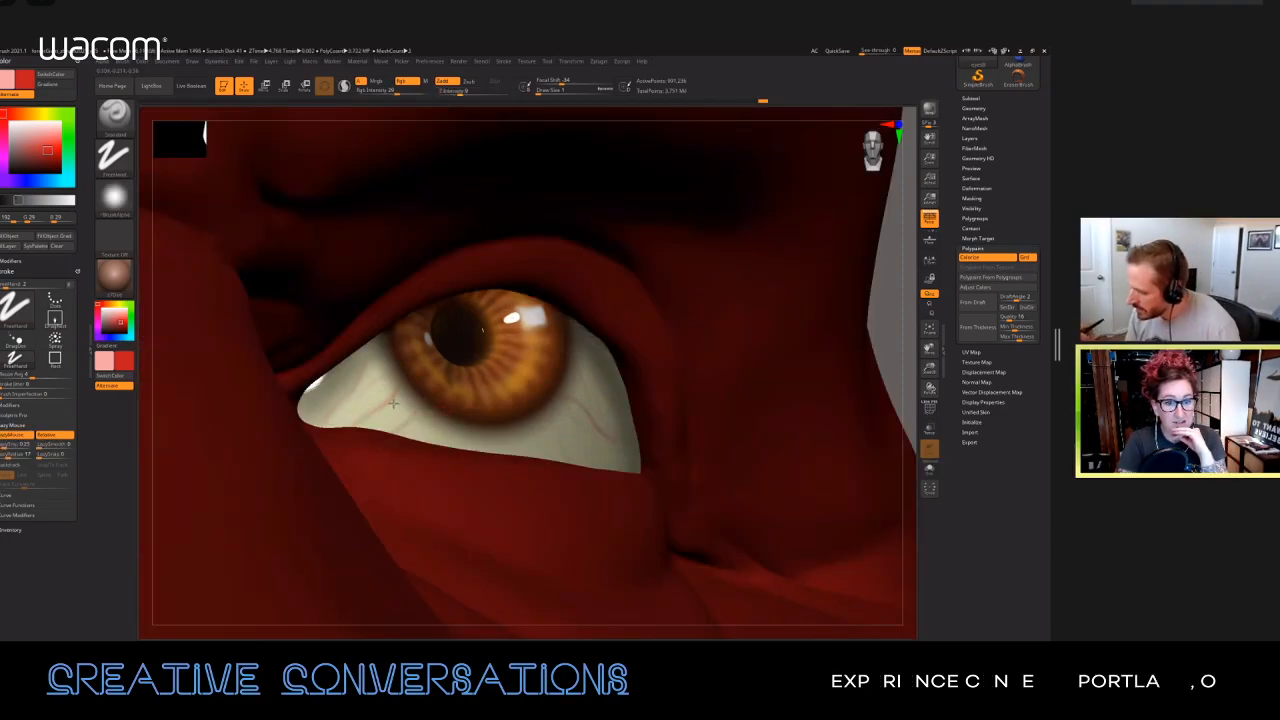
{"action": "left_click_drag", "start_coordinate": [381, 380], "coordinate": [347, 422]}
{"action": "right_click_drag", "start_coordinate": [485, 421], "coordinate": [574, 433]}
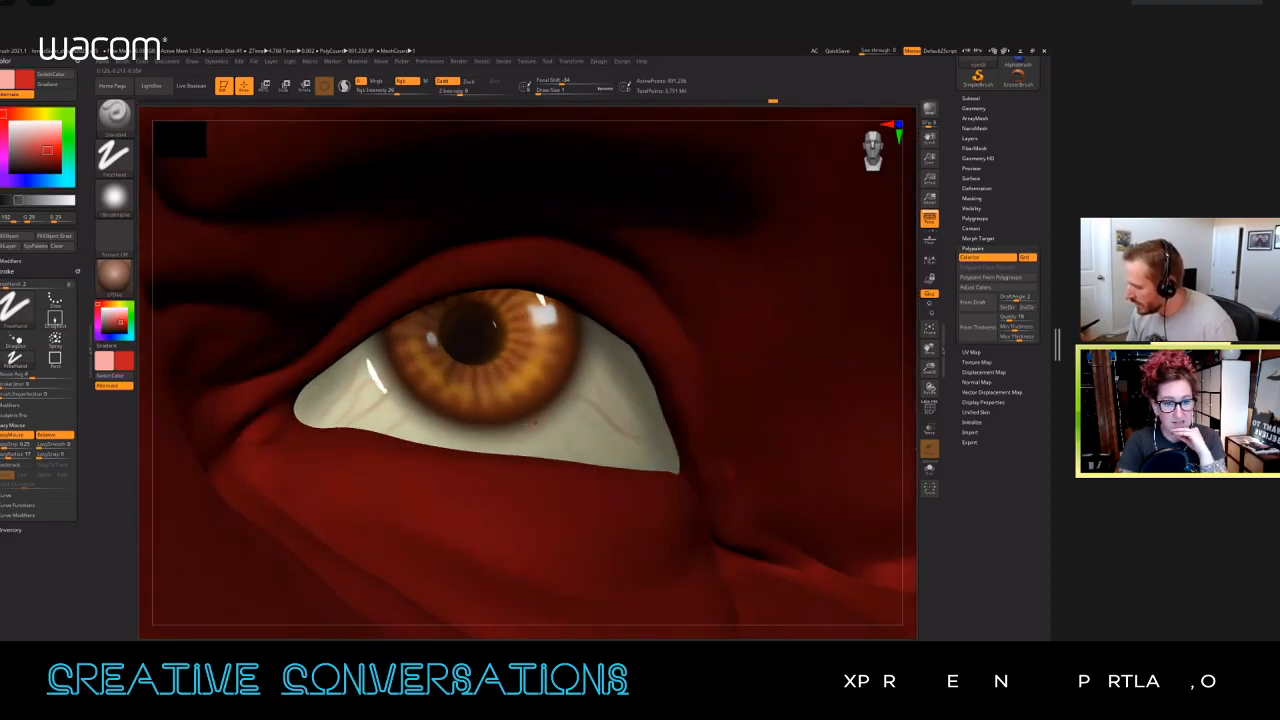
{"action": "left_click_drag", "start_coordinate": [541, 444], "coordinate": [559, 460]}
Step: Isolate the eyeball and paint branching red veins below and above the iris, raising the Z intensity to 15
{"action": "key", "text": "alt+s"}
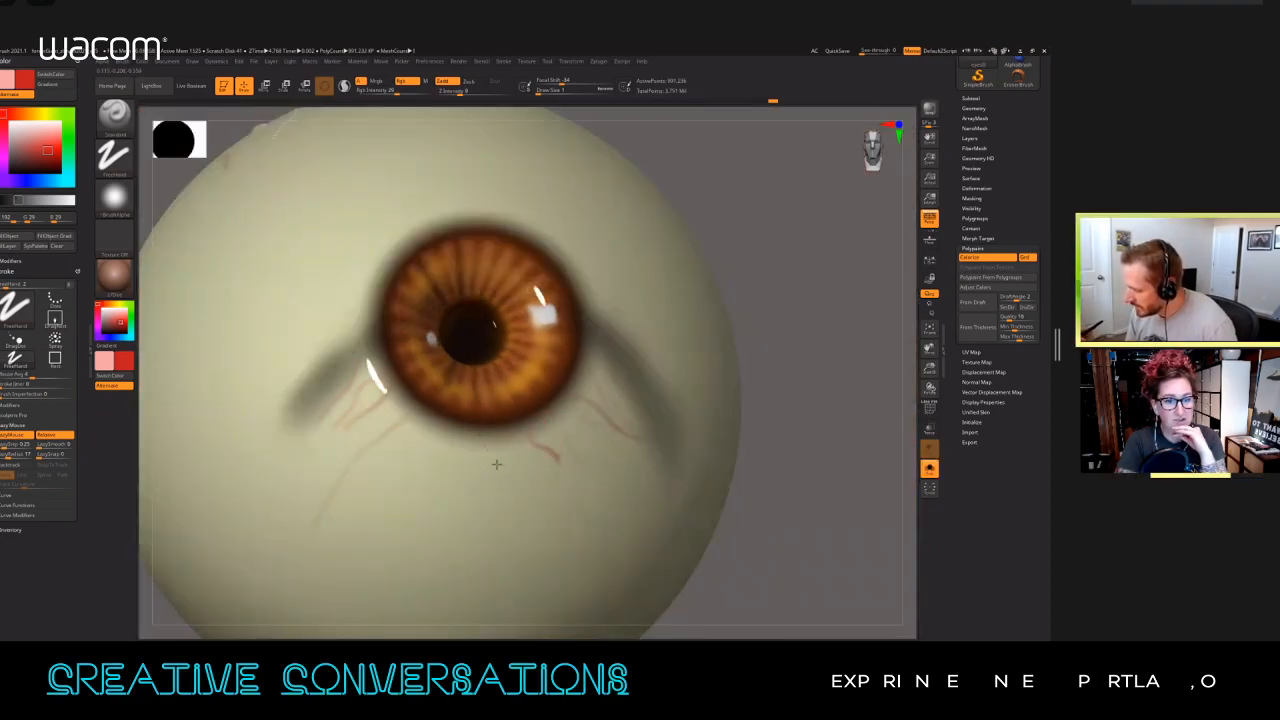
{"action": "left_click_drag", "start_coordinate": [474, 450], "coordinate": [445, 455]}
{"action": "right_click_drag", "start_coordinate": [530, 350], "coordinate": [485, 380]}
{"action": "mouse_move", "coordinate": [571, 194]}
{"action": "left_mouse_down"}
{"action": "mouse_move", "coordinate": [556, 130]}
{"action": "mouse_move", "coordinate": [586, 156]}
{"action": "left_mouse_up"}
{"action": "mouse_move", "coordinate": [683, 174]}
{"action": "left_mouse_down"}
{"action": "mouse_move", "coordinate": [589, 249]}
{"action": "mouse_move", "coordinate": [706, 192]}
{"action": "left_mouse_up"}
{"action": "left_click_drag", "start_coordinate": [589, 220], "coordinate": [631, 140]}
{"action": "mouse_move", "coordinate": [429, 219]}
{"action": "left_mouse_down"}
{"action": "mouse_move", "coordinate": [442, 222]}
{"action": "mouse_move", "coordinate": [364, 146]}
{"action": "left_mouse_up"}
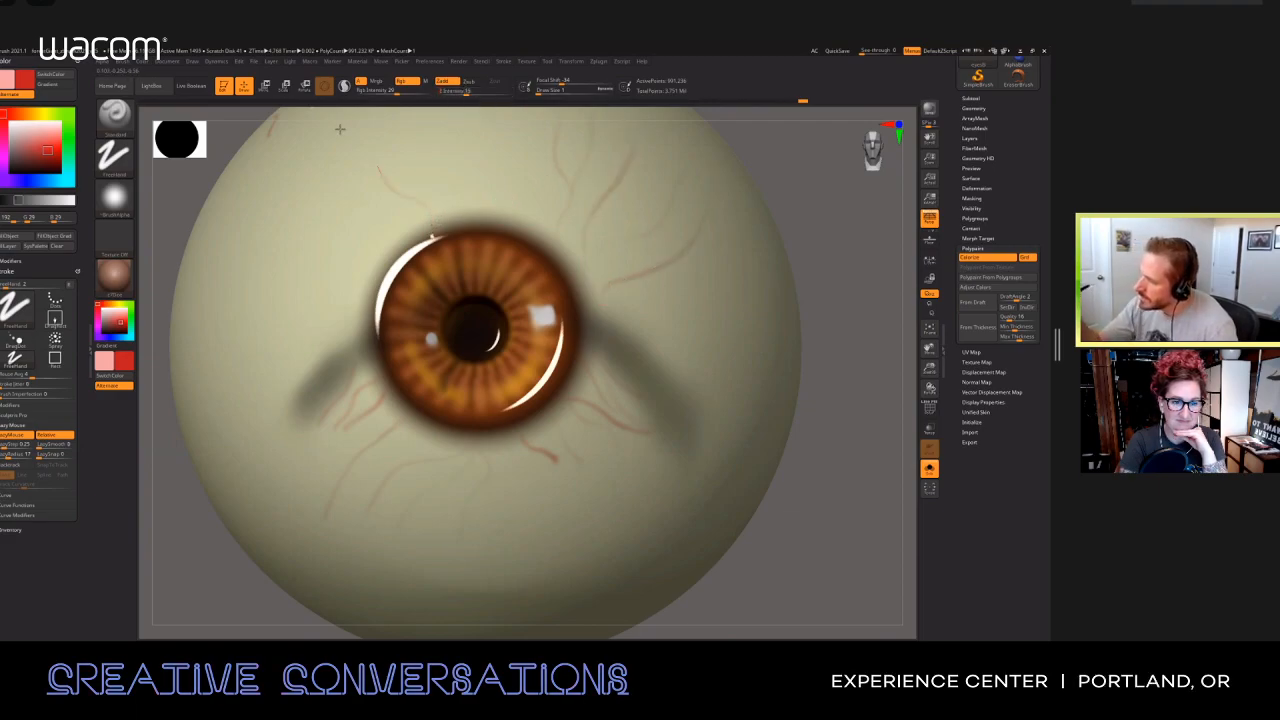
{"action": "left_click_drag", "start_coordinate": [425, 214], "coordinate": [374, 140]}
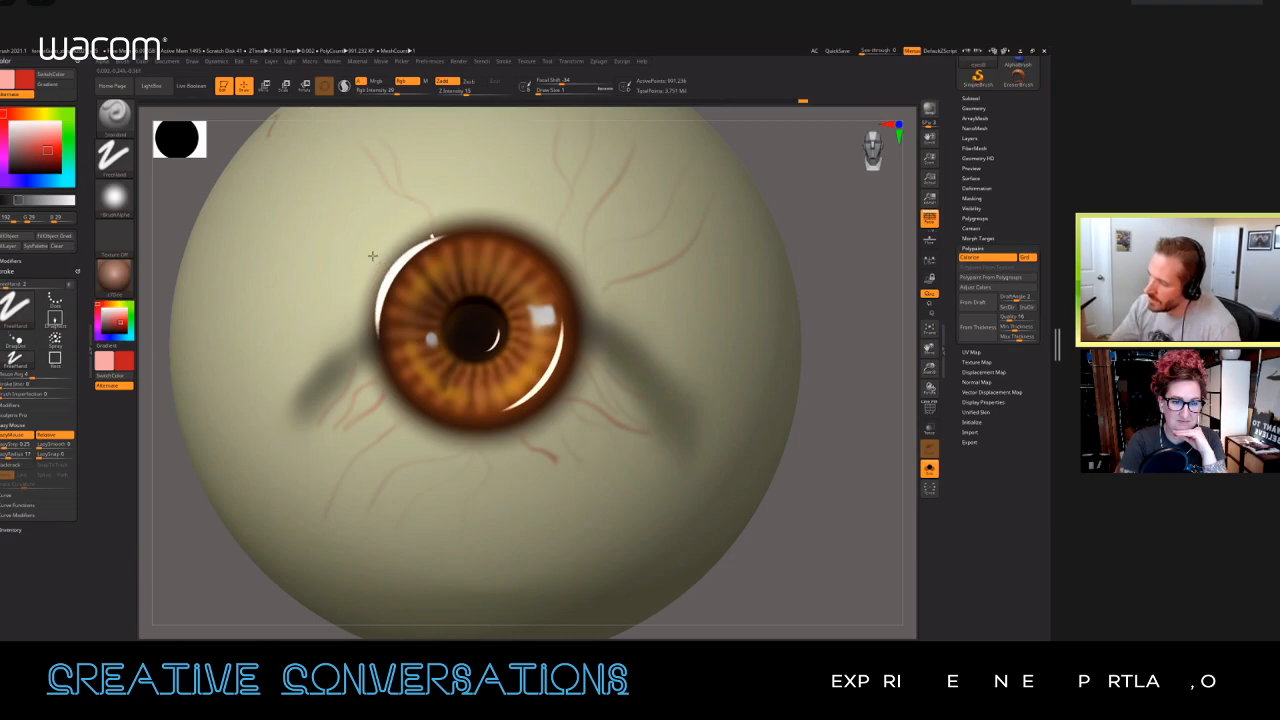
Step: Redo the veins radiating outward from the inner side of the iris and bring back the full head
{"action": "left_click_drag", "start_coordinate": [332, 223], "coordinate": [318, 211]}
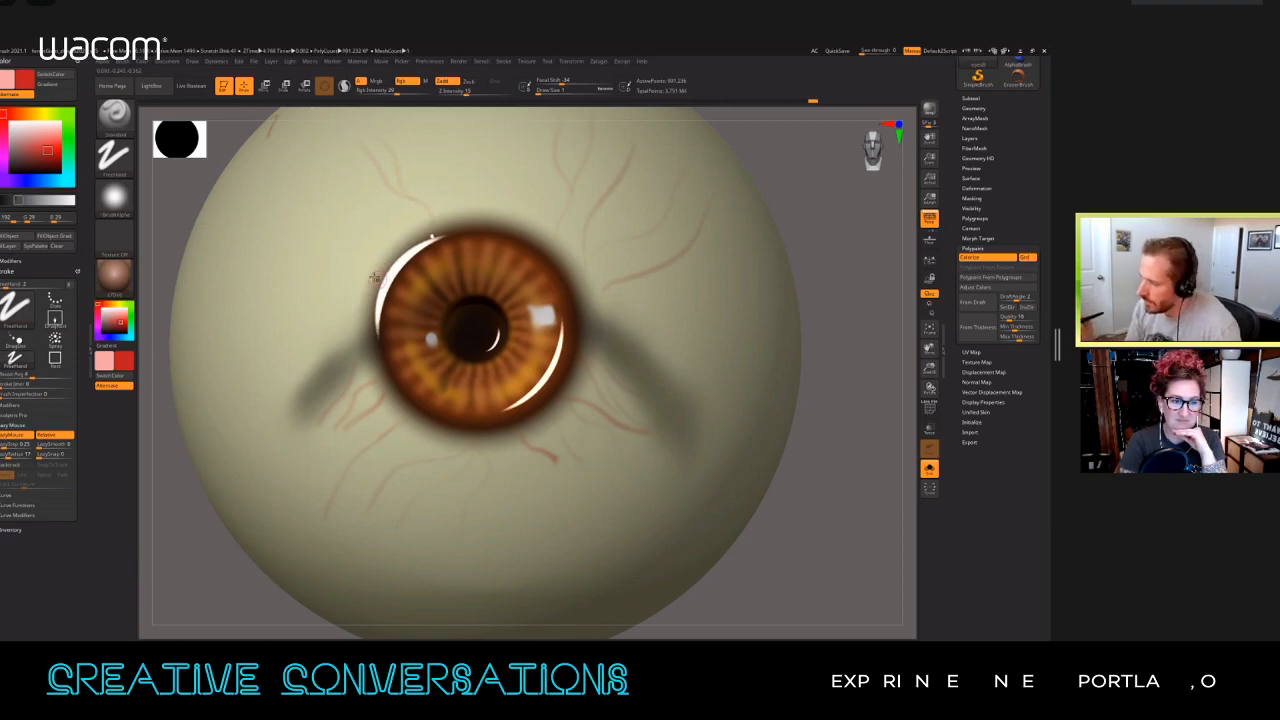
{"action": "key", "text": "ctrl+z"}
{"action": "mouse_move", "coordinate": [354, 267]}
{"action": "left_mouse_down"}
{"action": "mouse_move", "coordinate": [326, 240]}
{"action": "mouse_move", "coordinate": [236, 243]}
{"action": "left_mouse_up"}
{"action": "left_click_drag", "start_coordinate": [352, 277], "coordinate": [294, 266]}
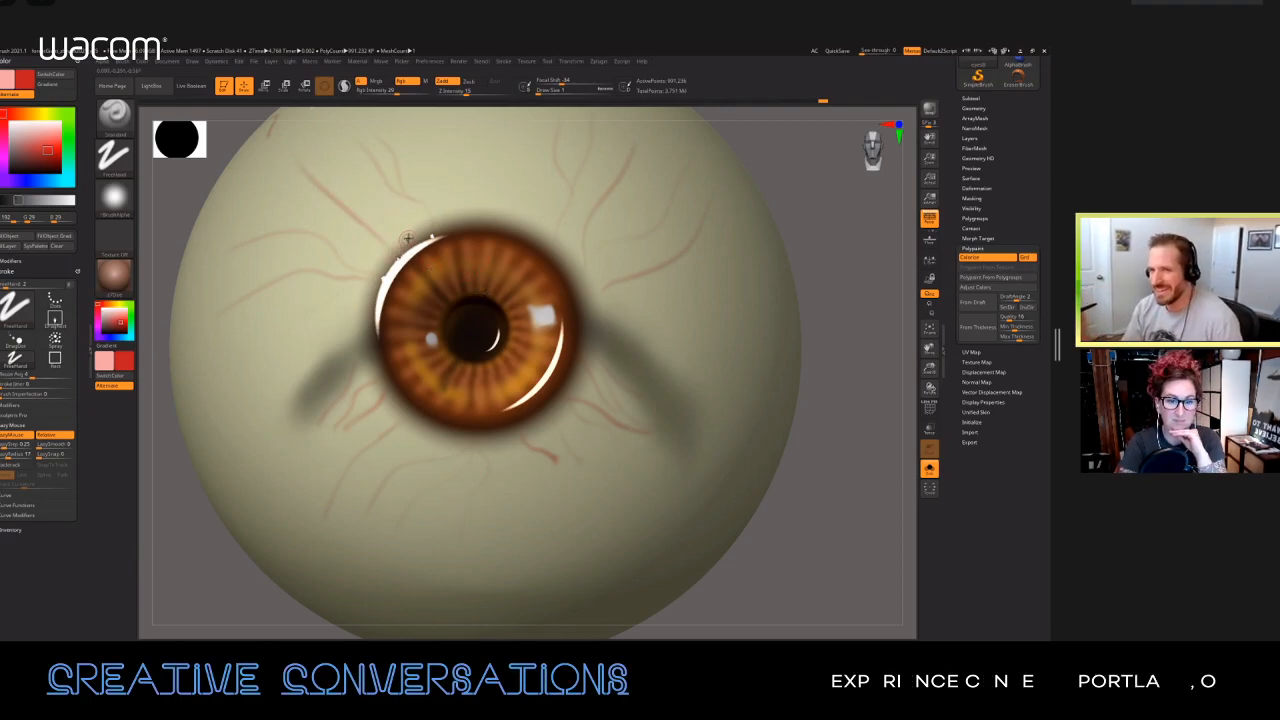
{"action": "left_click", "coordinate": [929, 469]}
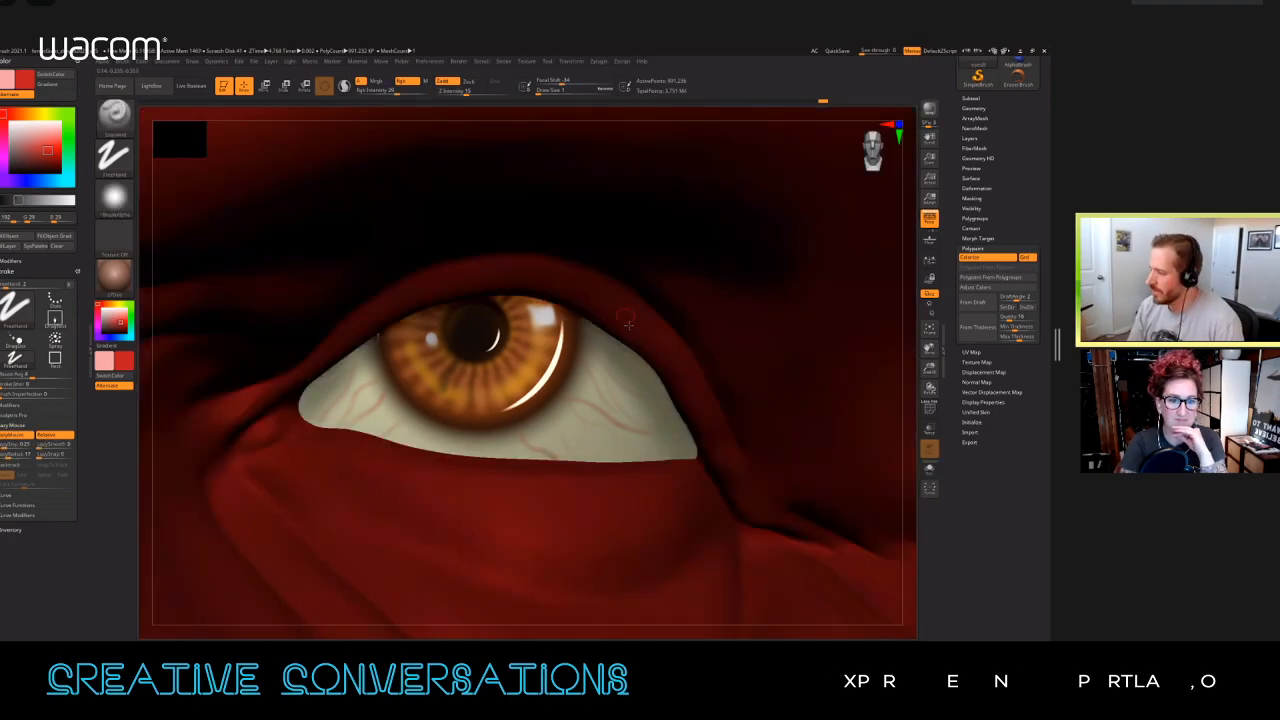
Step: Add fine veins to the visible white around the iris and examine both eyes from the front
{"action": "right_click_drag", "start_coordinate": [480, 430], "coordinate": [427, 421]}
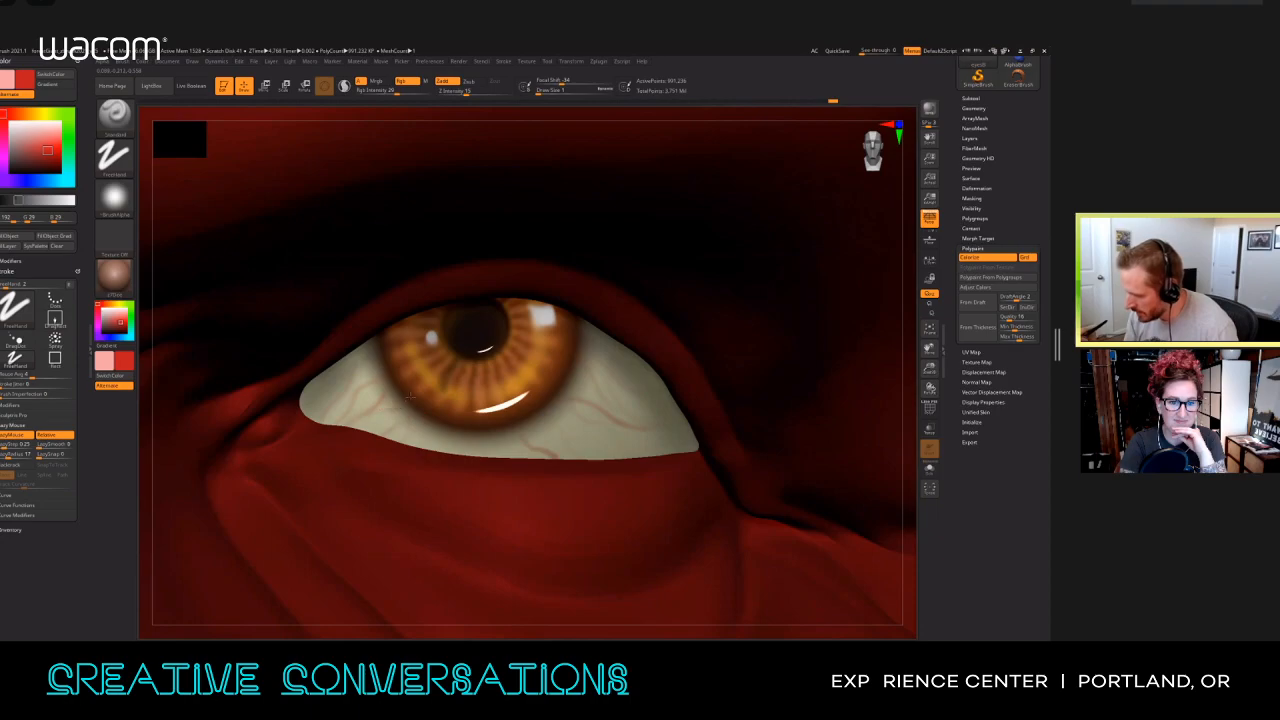
{"action": "right_click_drag", "start_coordinate": [584, 398], "coordinate": [613, 403]}
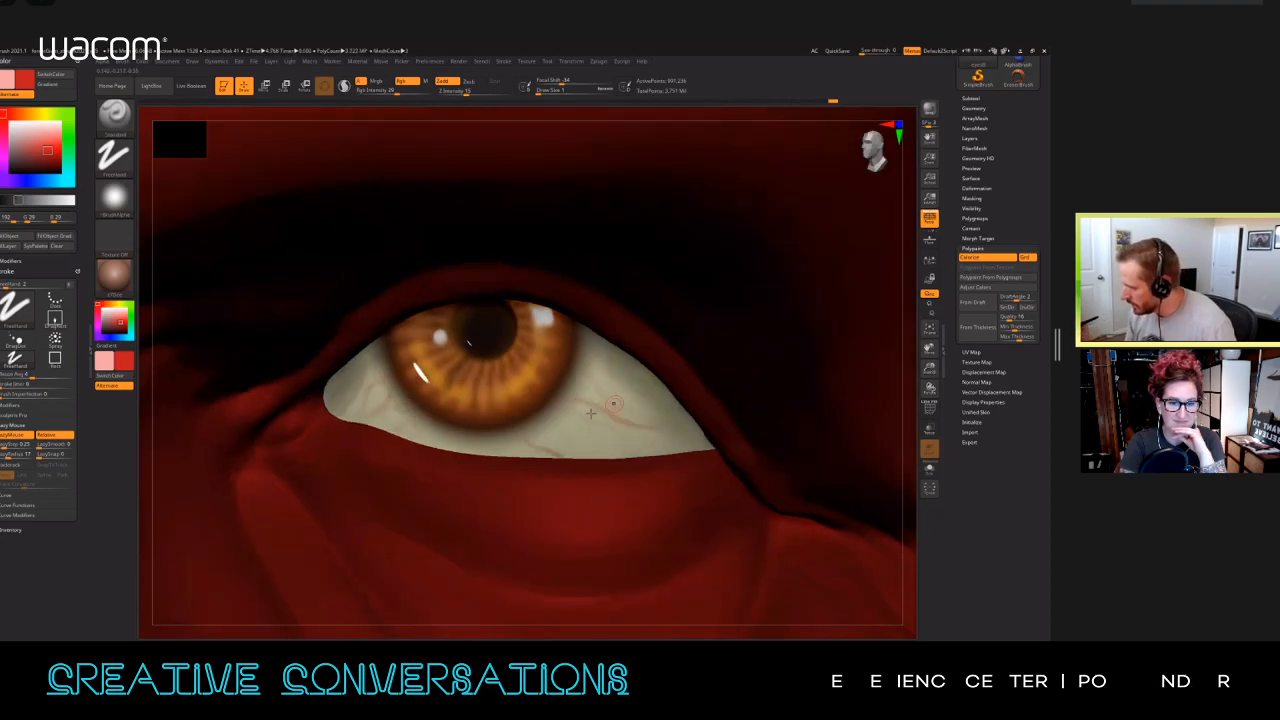
{"action": "left_click_drag", "start_coordinate": [602, 437], "coordinate": [647, 442]}
{"action": "right_click_drag", "start_coordinate": [640, 440], "coordinate": [420, 428], "text": "ctrl"}
{"action": "mouse_move", "coordinate": [328, 427]}
{"action": "right_mouse_down"}
{"action": "mouse_move", "coordinate": [384, 431]}
{"action": "mouse_move", "coordinate": [528, 543]}
{"action": "mouse_move", "coordinate": [591, 546]}
{"action": "right_mouse_up"}
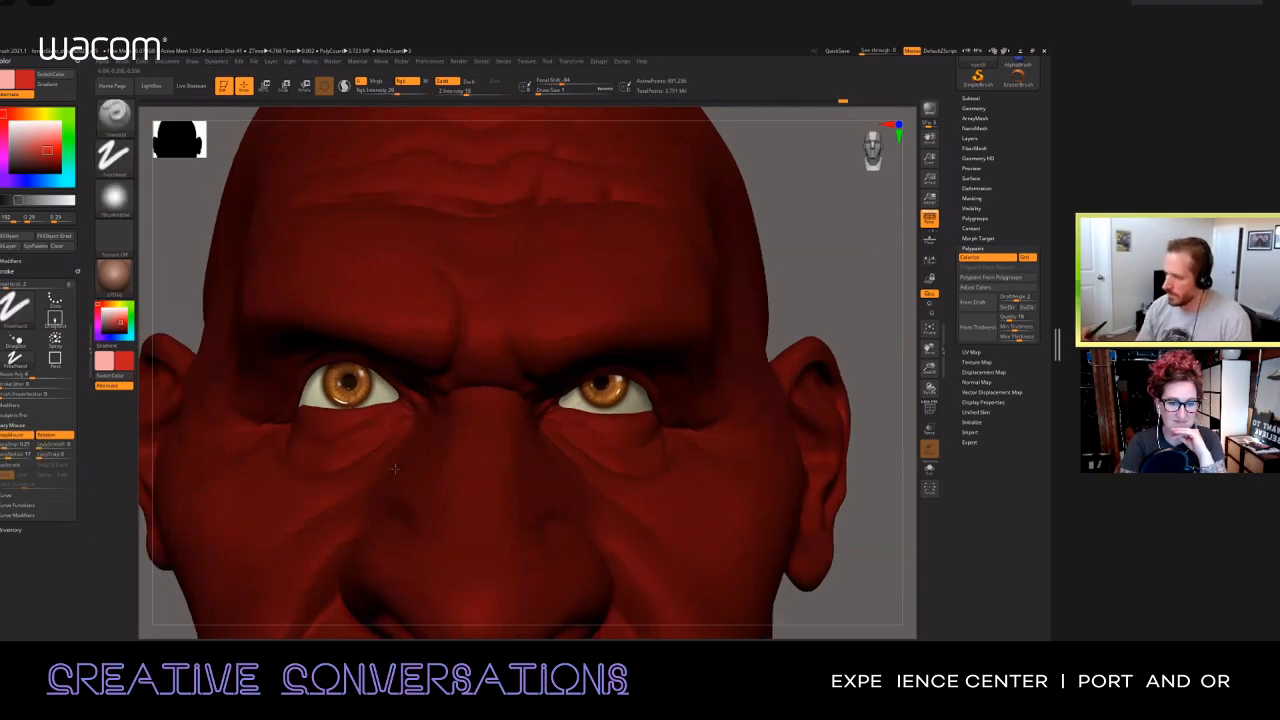
Step: Paint faint red veins on the white of the other eye and isolate the eyeballs
{"action": "right_click_drag", "start_coordinate": [394, 466], "coordinate": [381, 383], "text": "ctrl"}
{"action": "left_click_drag", "start_coordinate": [388, 363], "coordinate": [400, 379]}
{"action": "right_click_drag", "start_coordinate": [400, 379], "coordinate": [500, 380]}
{"action": "mouse_move", "coordinate": [455, 372]}
{"action": "left_mouse_down"}
{"action": "mouse_move", "coordinate": [407, 418]}
{"action": "mouse_move", "coordinate": [452, 420]}
{"action": "left_mouse_up"}
{"action": "key", "text": "alt+s"}
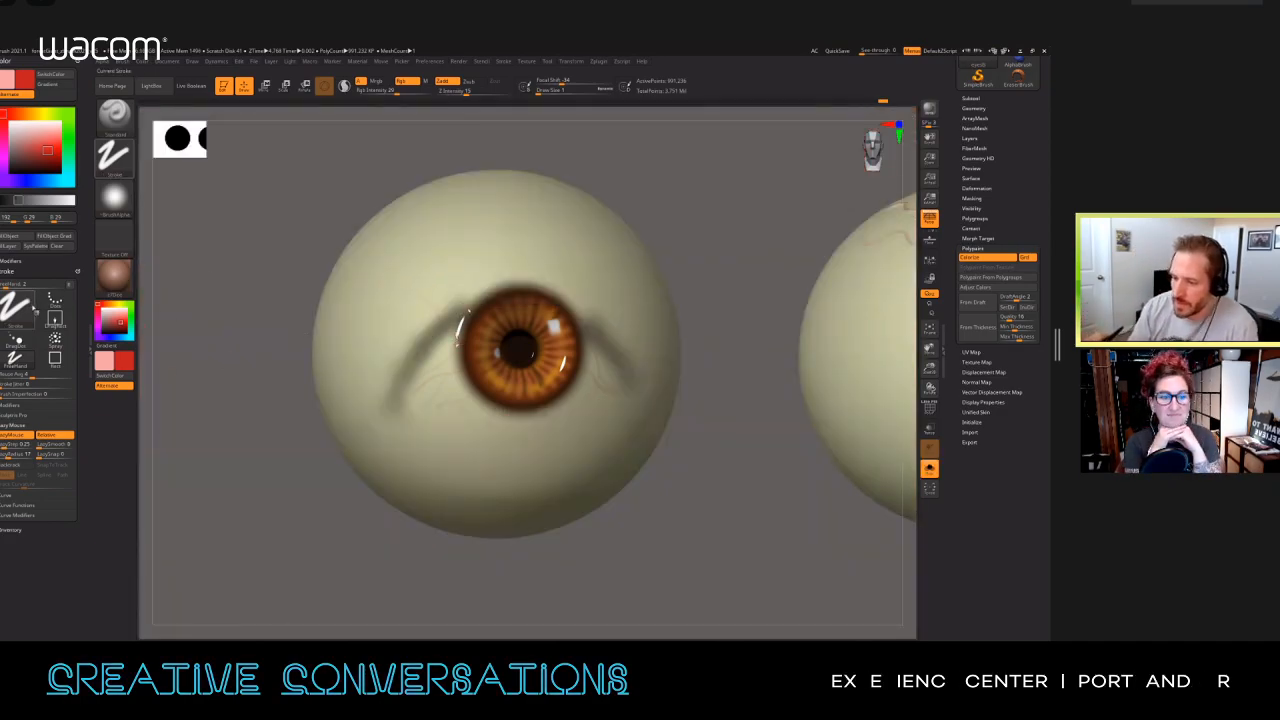
Step: Select Alpha 60 with the DragRect stroke, stamp its vein pattern below the iris and show the head again
{"action": "left_click", "coordinate": [114, 198]}
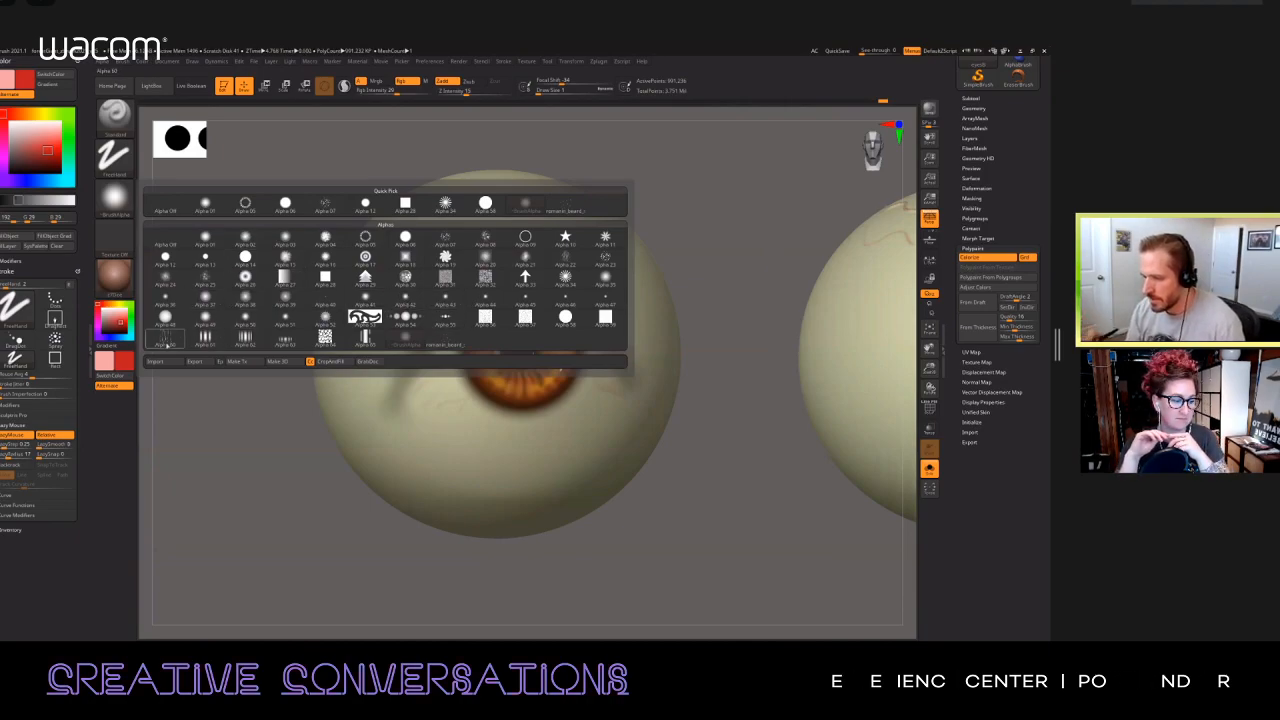
{"action": "mouse_move", "coordinate": [165, 340]}
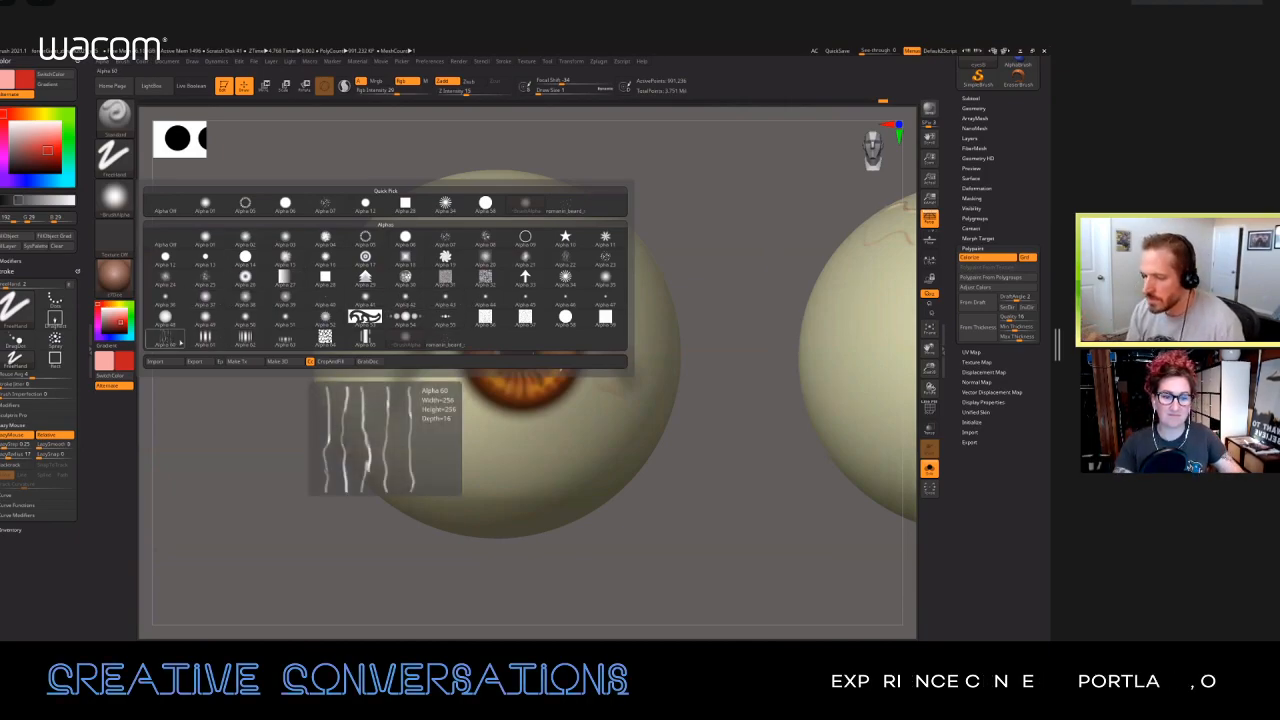
{"action": "left_click", "coordinate": [165, 340]}
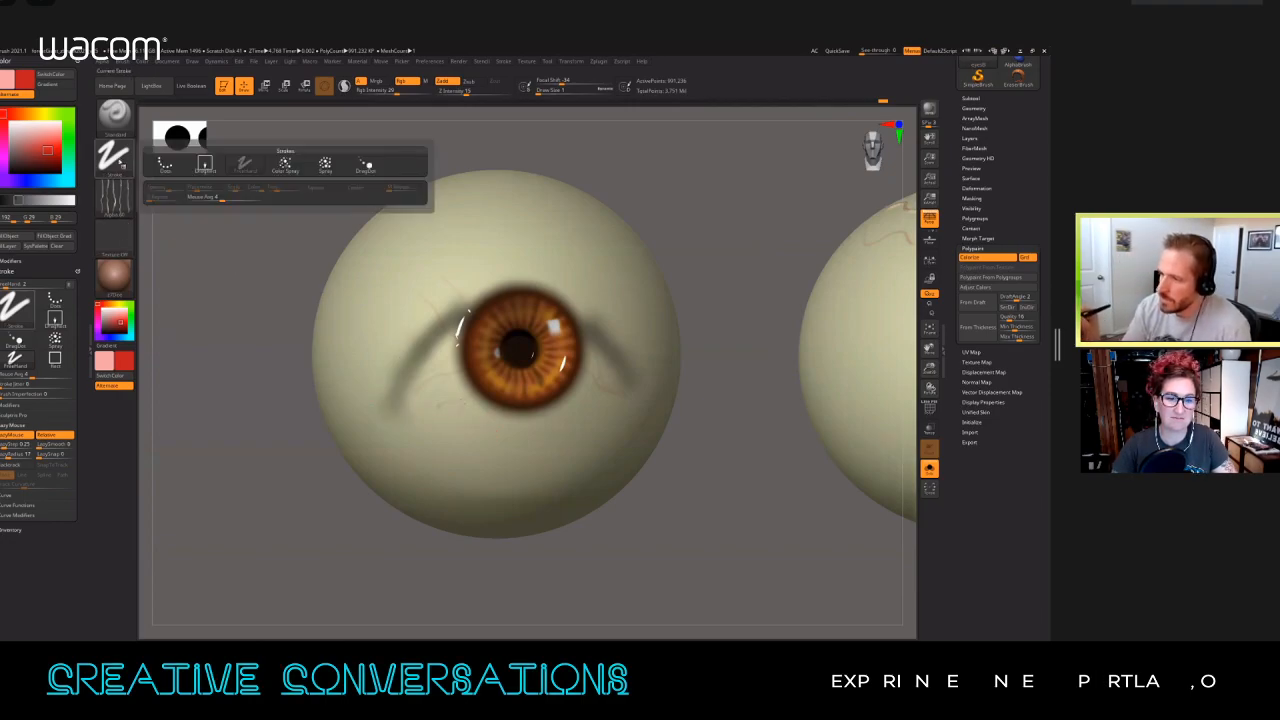
{"action": "left_click", "coordinate": [113, 155]}
{"action": "left_click", "coordinate": [203, 165]}
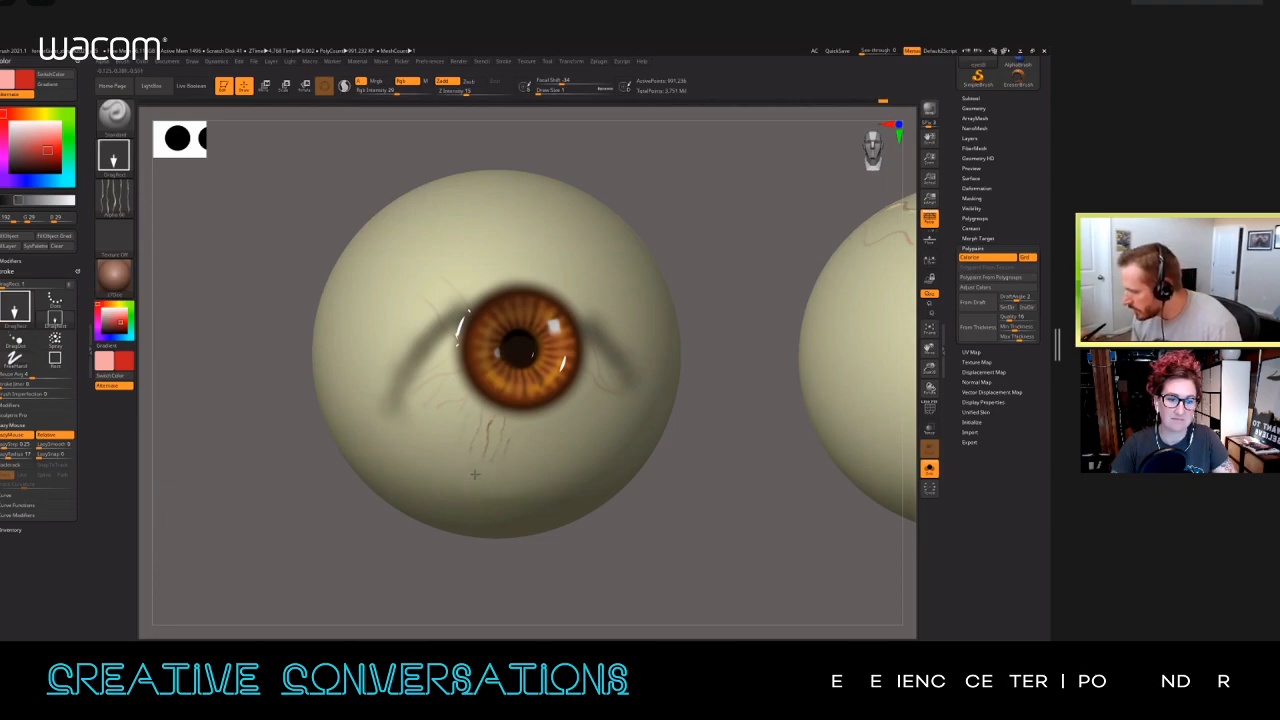
{"action": "key", "text": "alt+s"}
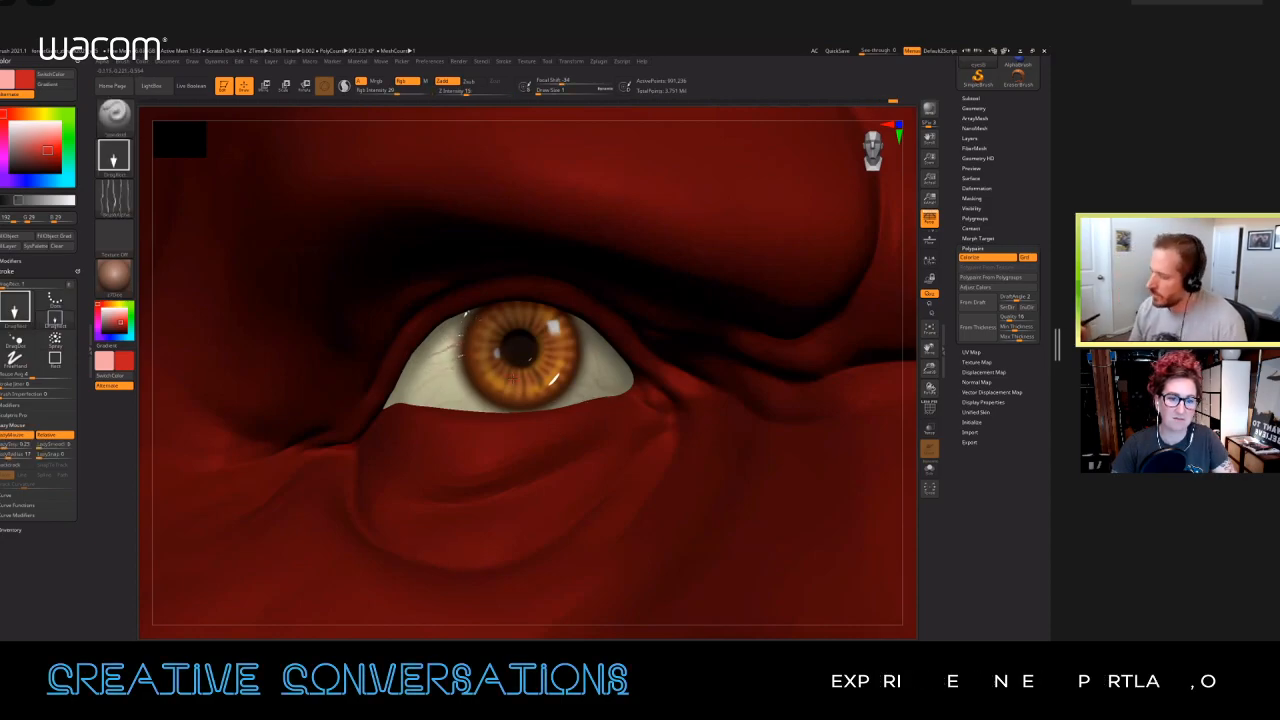
Step: Select Alpha 22 and stamp its red vein pattern on the white of the eyeball, undoing the last stamp
{"action": "left_click", "coordinate": [115, 200]}
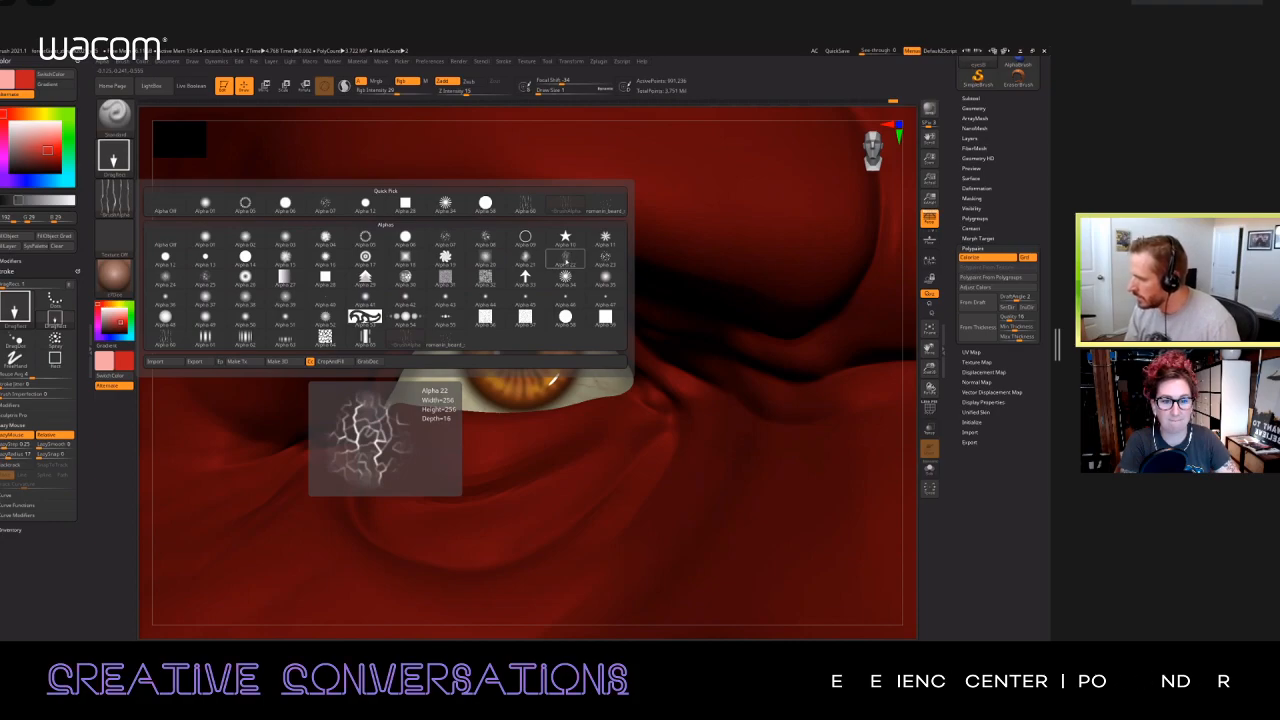
{"action": "left_click", "coordinate": [566, 262]}
{"action": "right_click_drag", "start_coordinate": [568, 386], "coordinate": [665, 398]}
{"action": "left_click_drag", "start_coordinate": [302, 211], "coordinate": [323, 222]}
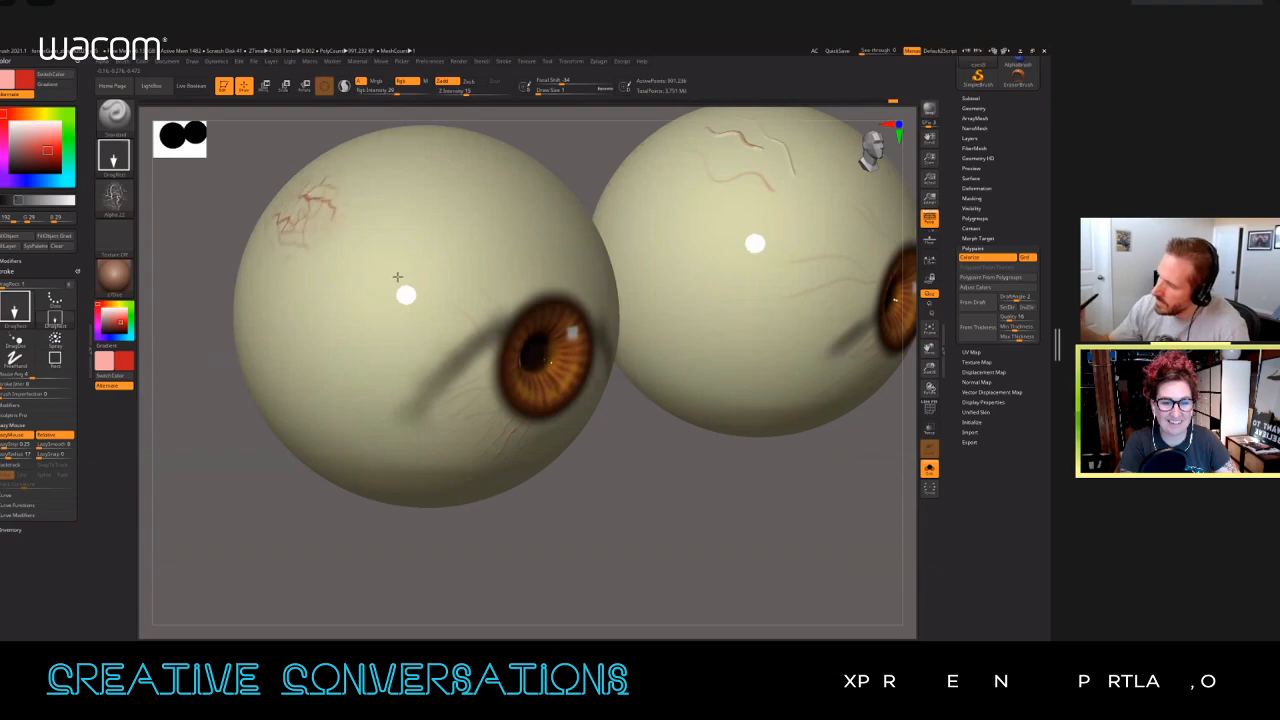
{"action": "key", "text": "alt+s"}
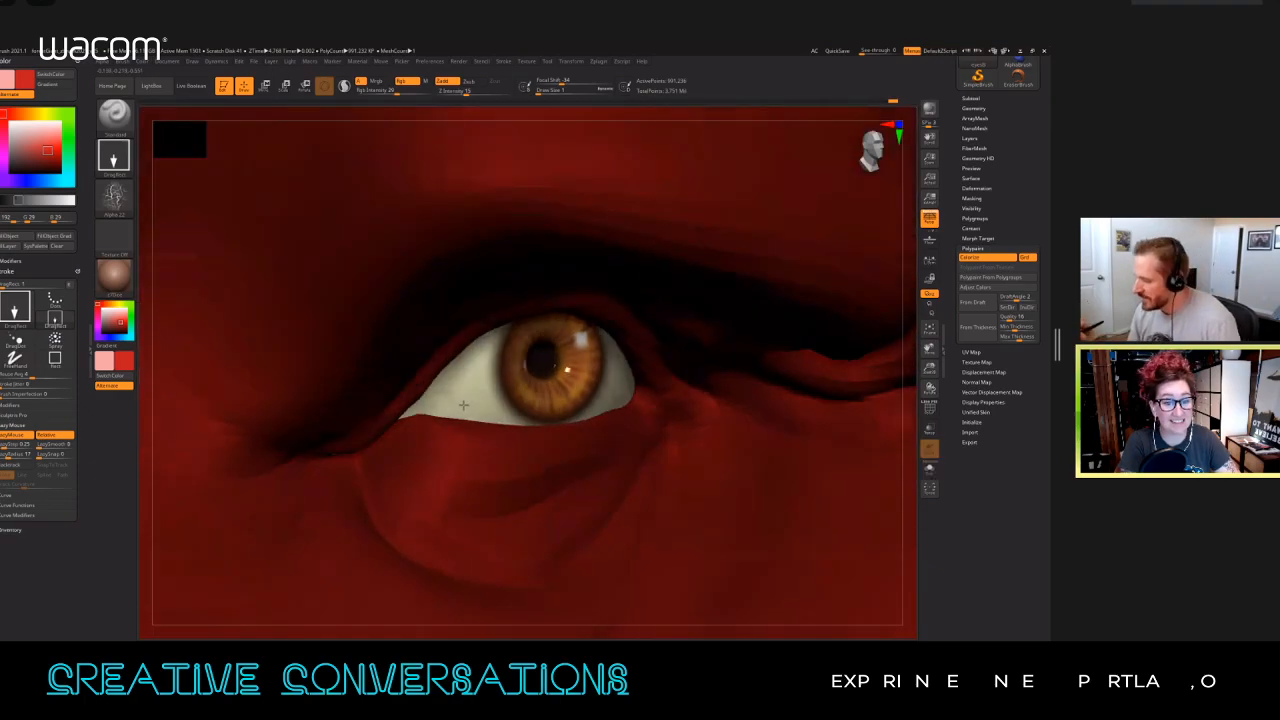
{"action": "mouse_move", "coordinate": [469, 393]}
{"action": "left_mouse_down"}
{"action": "mouse_move", "coordinate": [464, 410]}
{"action": "mouse_move", "coordinate": [402, 439]}
{"action": "left_mouse_up"}
{"action": "key", "text": "ctrl+z"}
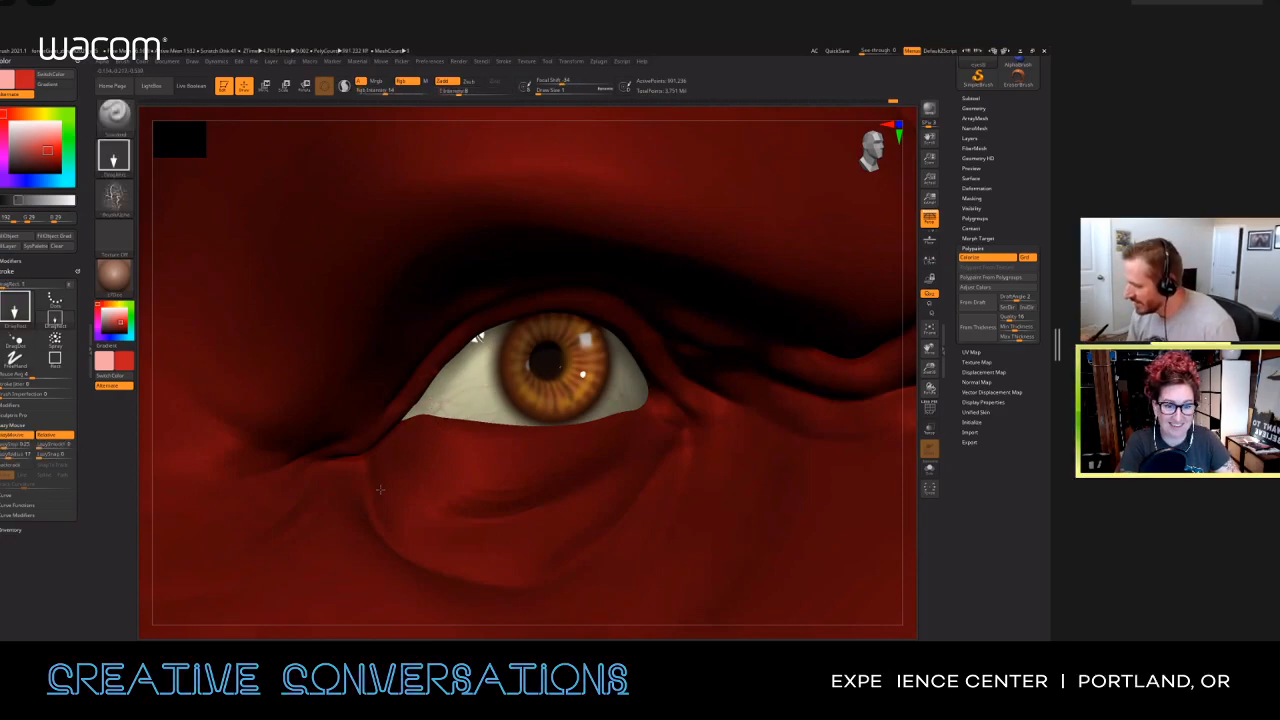
Step: Switch the paint color to white and make the bust's skin mesh the active subtool
{"action": "right_click_drag", "start_coordinate": [756, 430], "coordinate": [322, 394]}
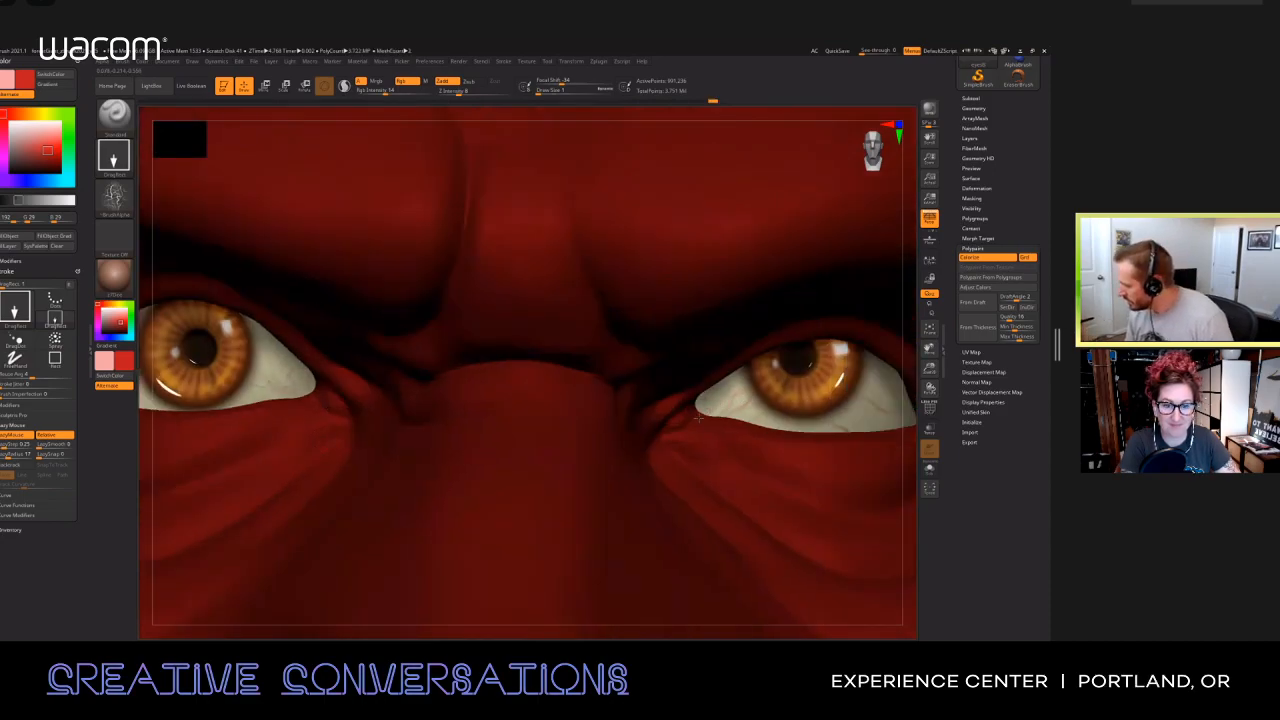
{"action": "mouse_move", "coordinate": [802, 426]}
{"action": "right_mouse_down", "text": "alt"}
{"action": "mouse_move", "coordinate": [614, 426]}
{"action": "mouse_move", "coordinate": [557, 411]}
{"action": "right_mouse_up", "text": "alt"}
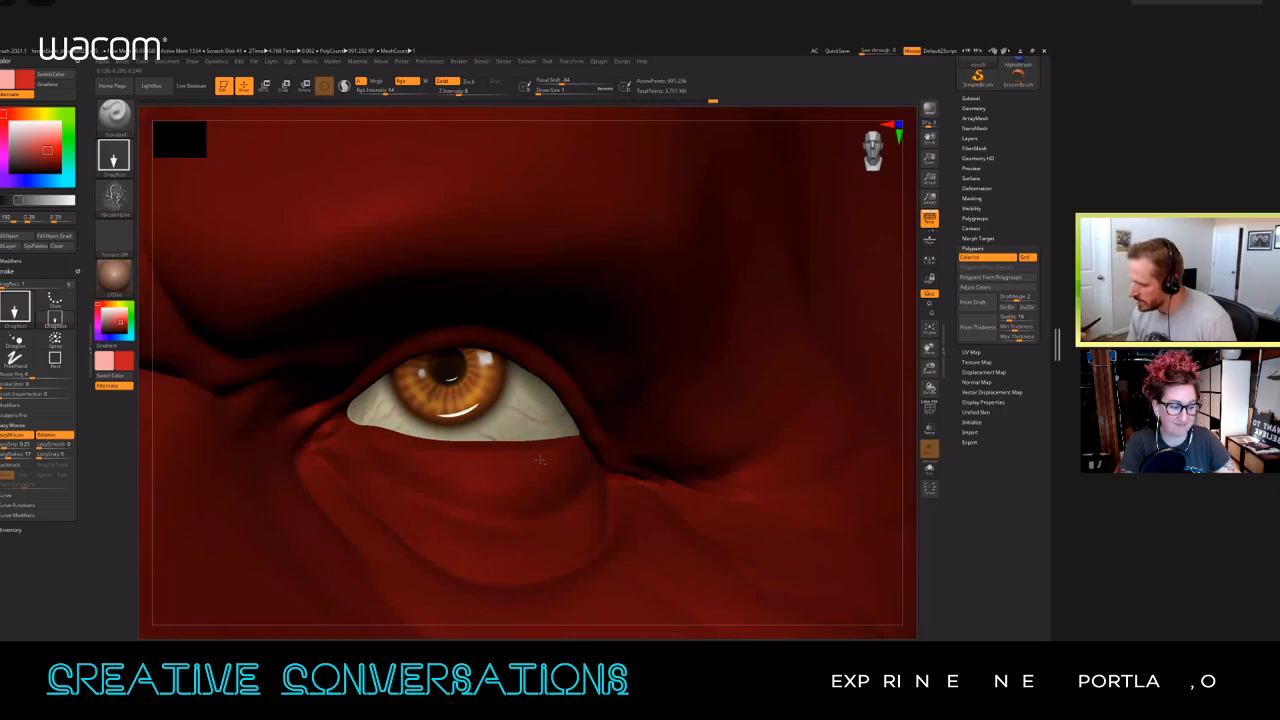
{"action": "right_click_drag", "start_coordinate": [539, 459], "coordinate": [508, 279], "text": "ctrl"}
{"action": "right_click_drag", "start_coordinate": [654, 381], "coordinate": [680, 462]}
{"action": "key", "text": "space"}
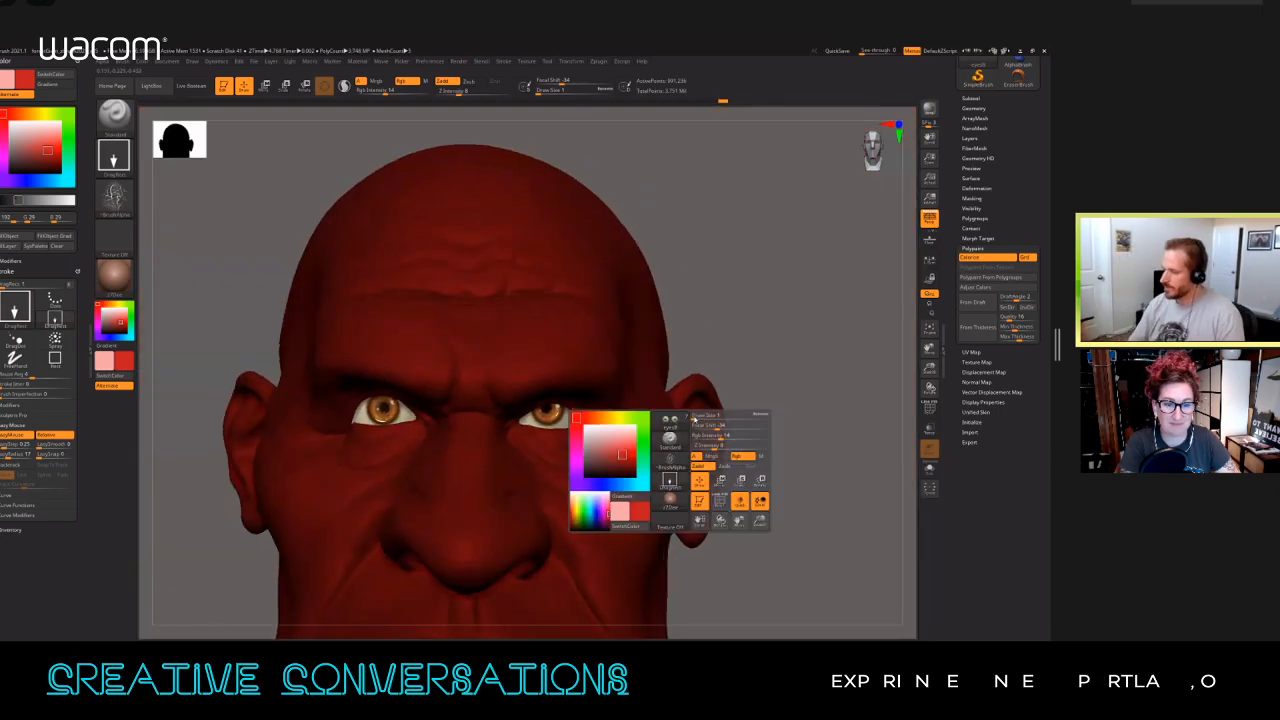
{"action": "left_click", "coordinate": [588, 428]}
{"action": "mouse_move", "coordinate": [766, 428]}
{"action": "right_mouse_down", "text": "ctrl"}
{"action": "mouse_move", "coordinate": [749, 493]}
{"action": "mouse_move", "coordinate": [757, 429]}
{"action": "mouse_move", "coordinate": [743, 444]}
{"action": "mouse_move", "coordinate": [744, 433]}
{"action": "right_mouse_up", "text": "ctrl"}
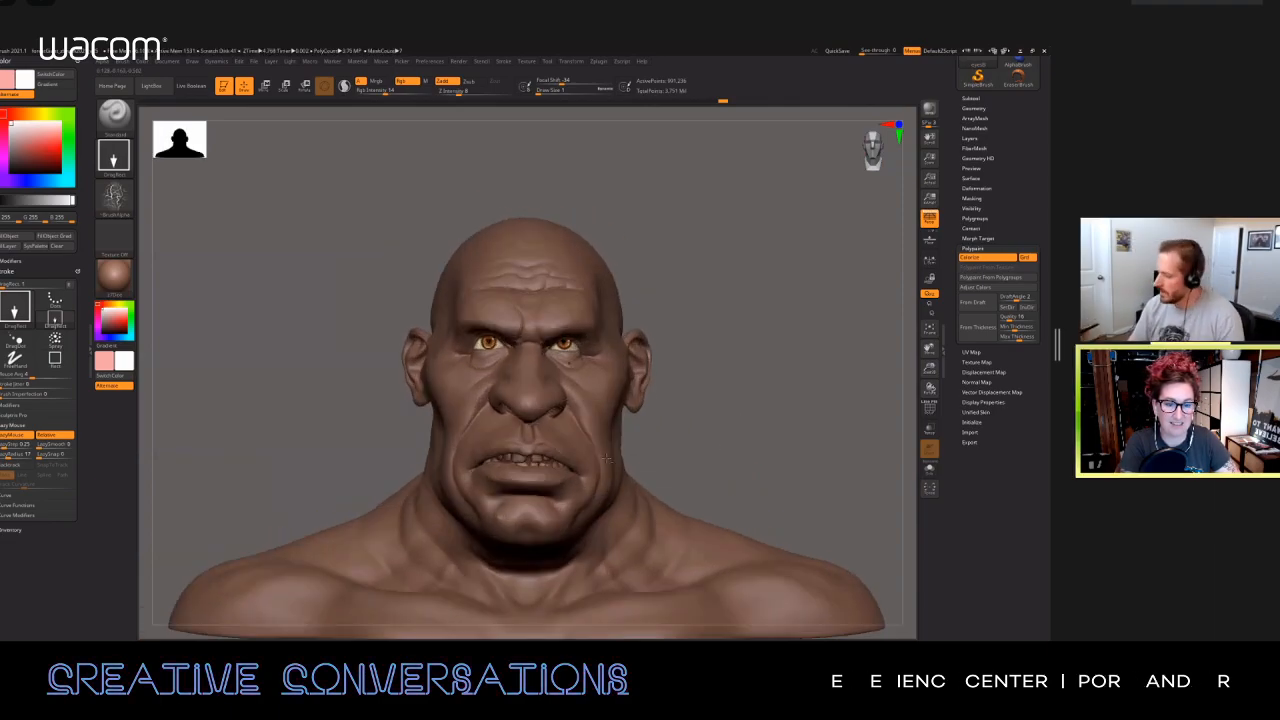
{"action": "left_click", "coordinate": [606, 458], "text": "alt"}
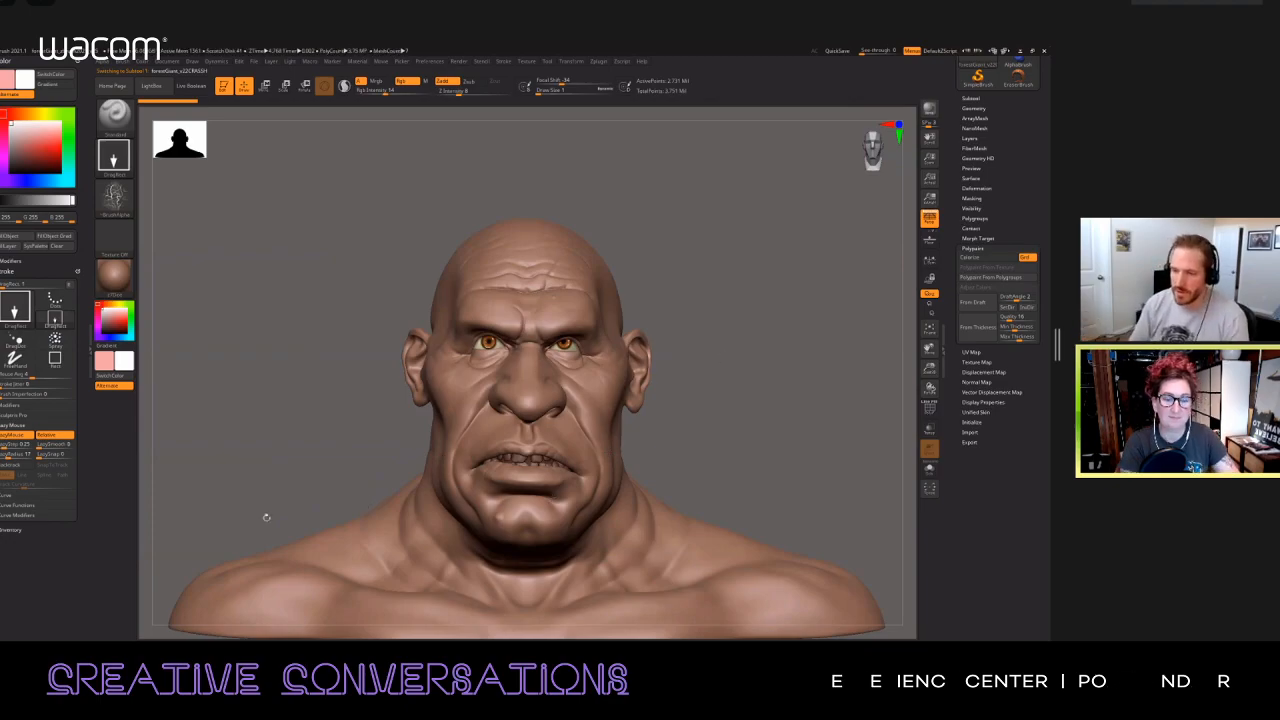
Step: Remove the Stroke and Color palettes from their docking tray and collapse the empty tray
{"action": "left_click", "coordinate": [74, 272]}
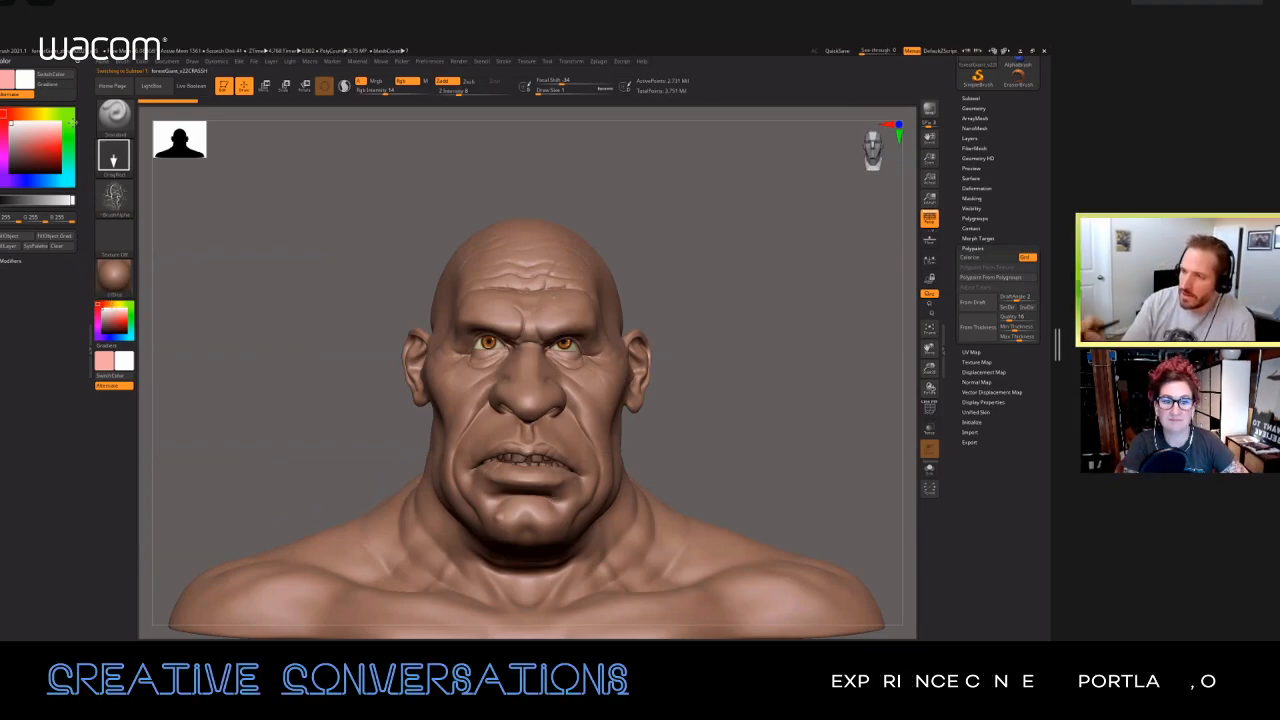
{"action": "left_click", "coordinate": [73, 61]}
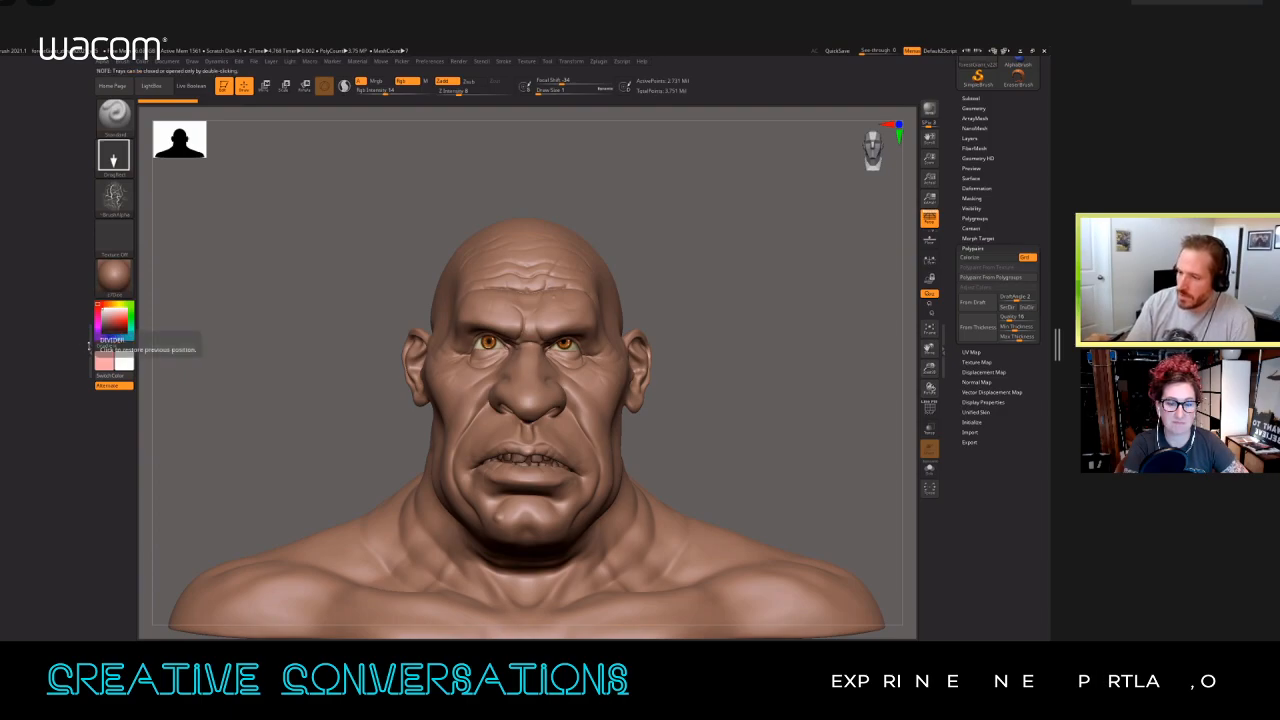
{"action": "double_click", "coordinate": [87, 345]}
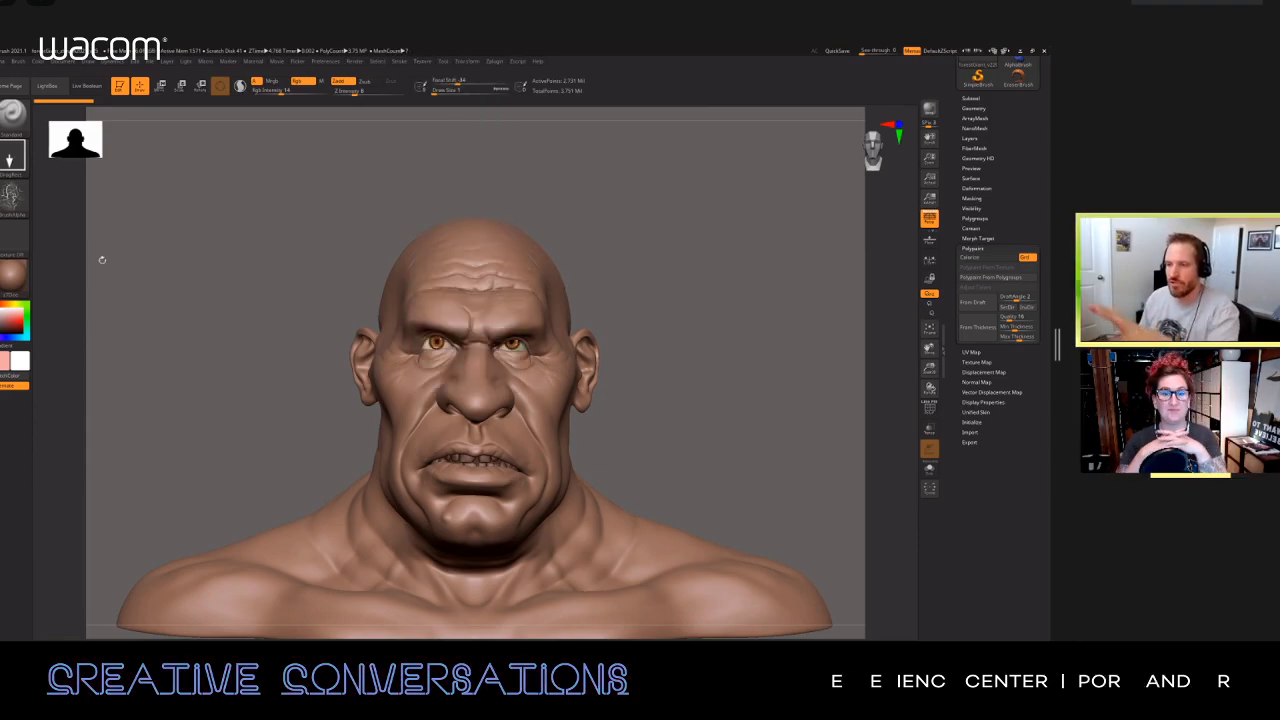
Step: Look through the Config, Quick Info and Interface groups of the preferences for the interface settings
{"action": "left_click", "coordinate": [329, 63]}
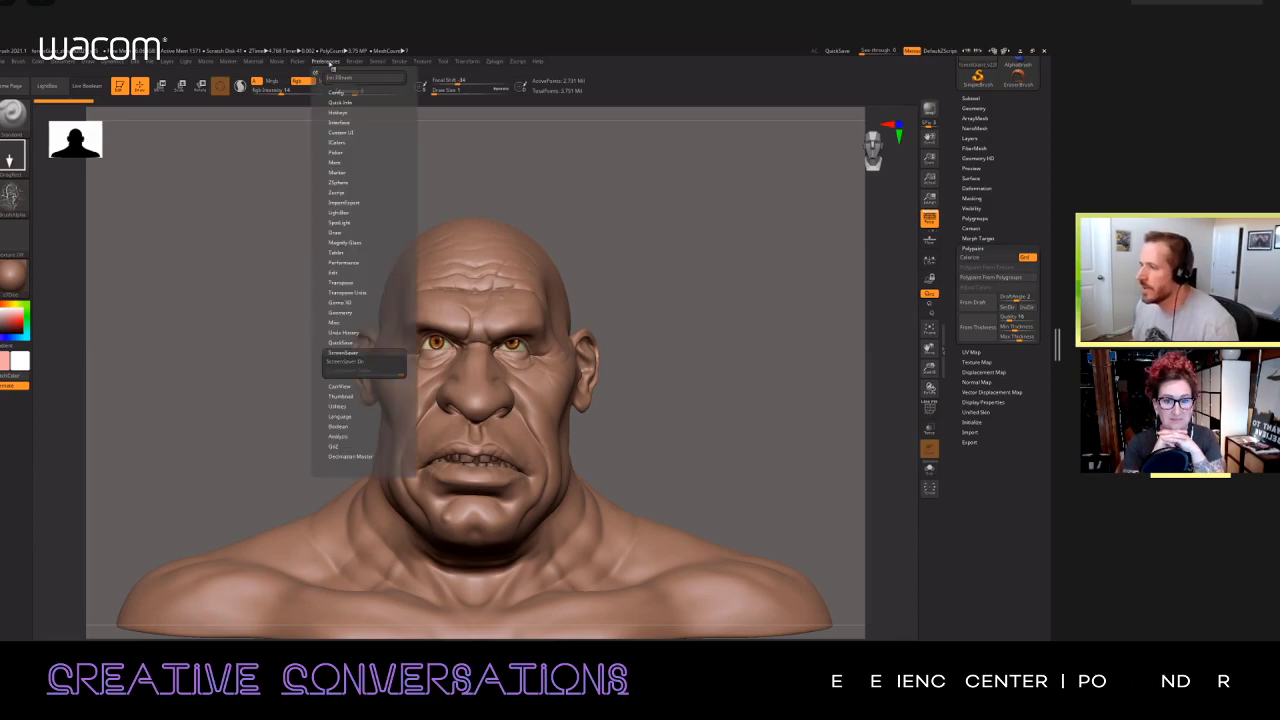
{"action": "left_click", "coordinate": [336, 92]}
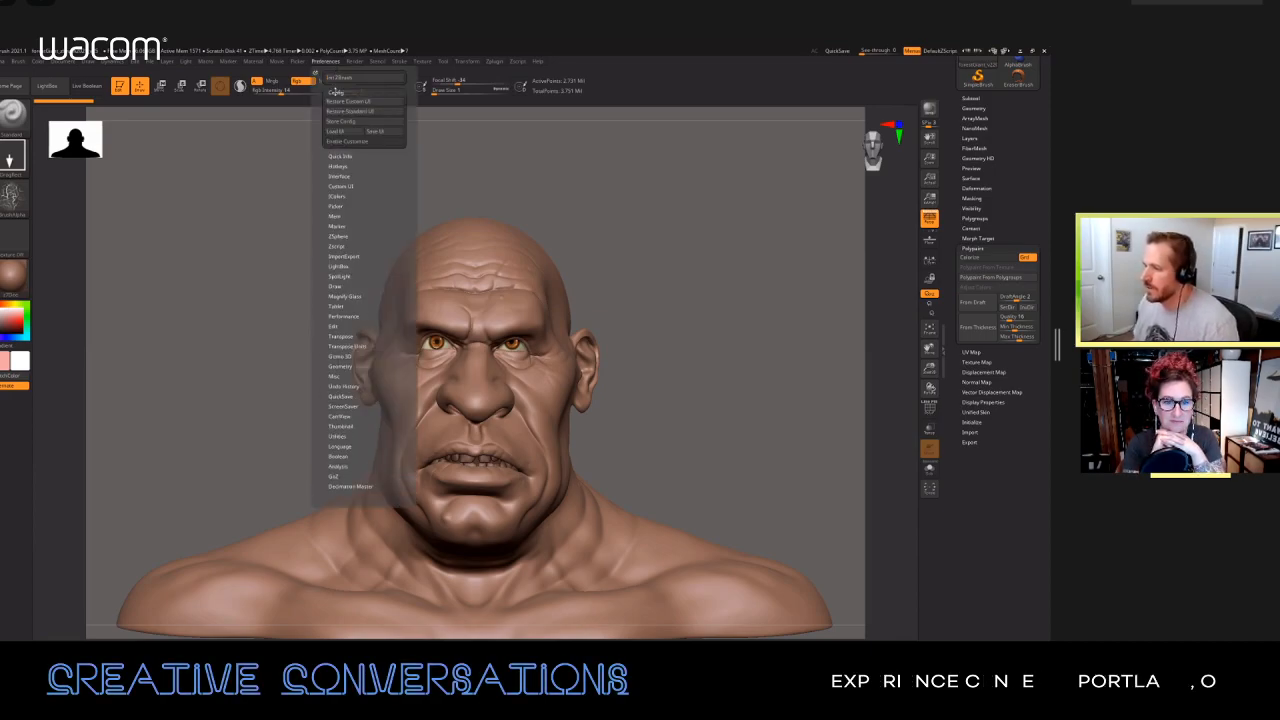
{"action": "left_click", "coordinate": [336, 92]}
{"action": "left_click", "coordinate": [341, 102]}
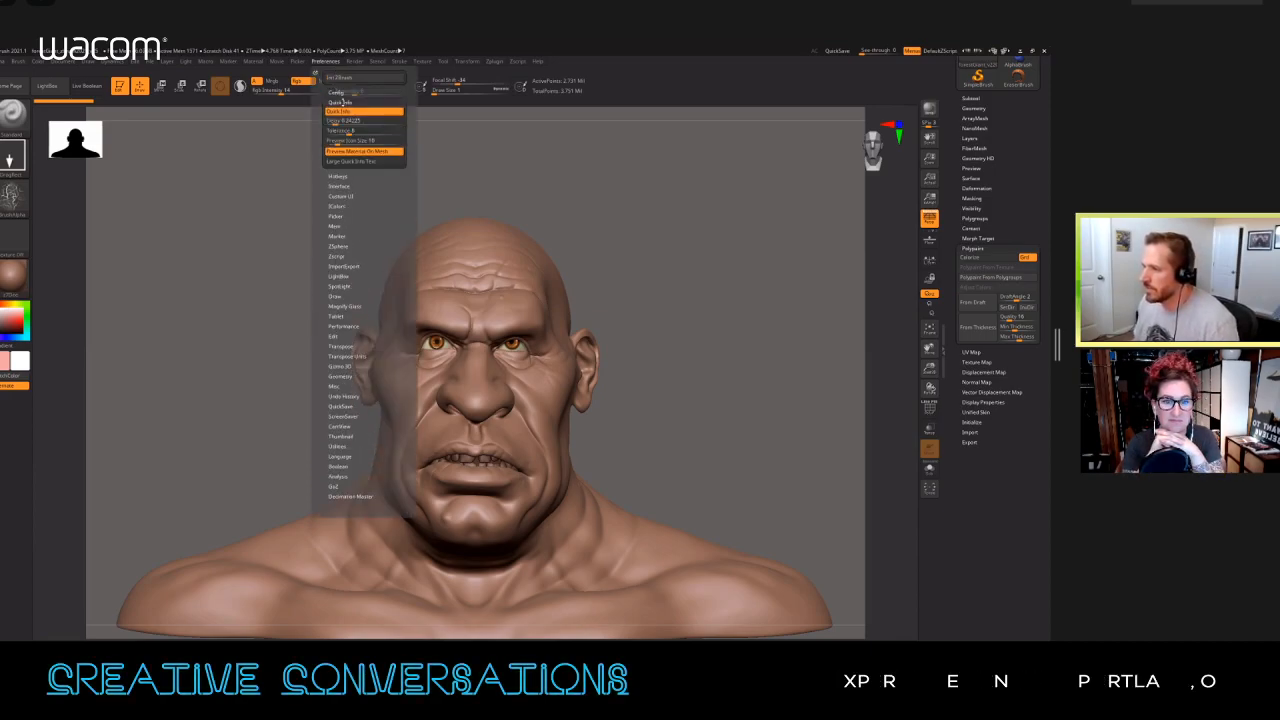
{"action": "left_click", "coordinate": [341, 102]}
{"action": "left_click", "coordinate": [340, 121]}
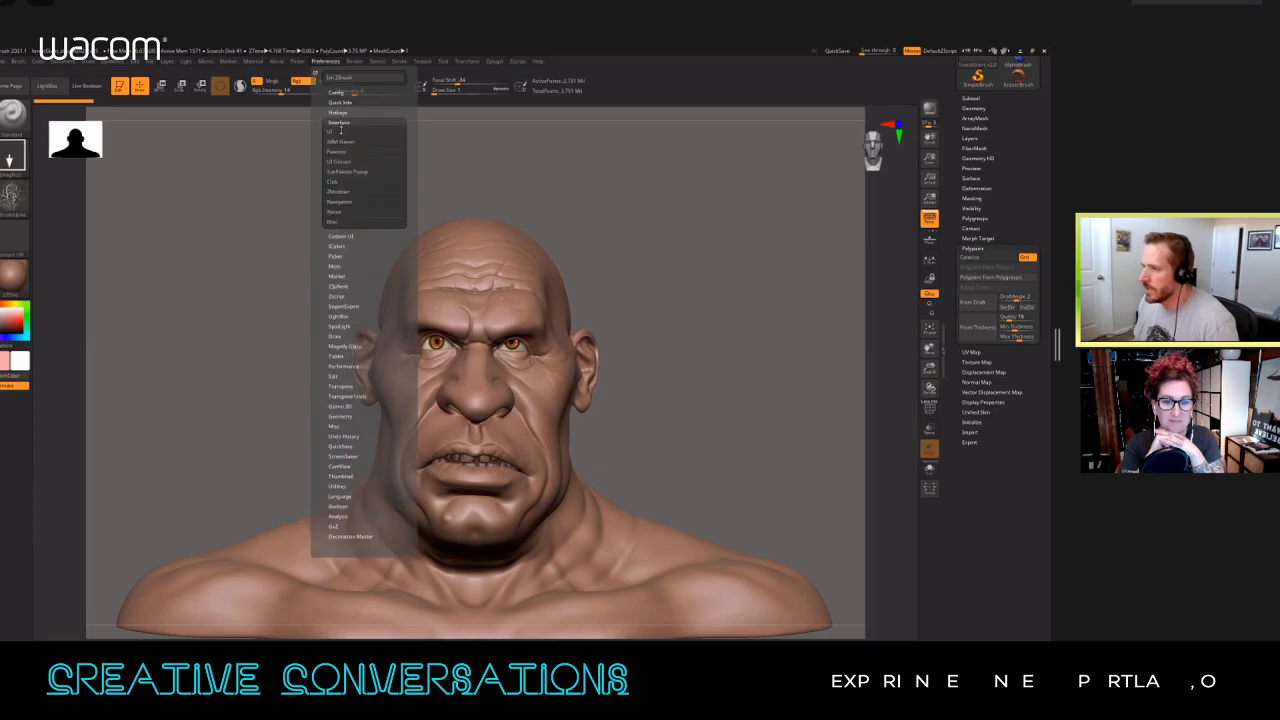
{"action": "left_click", "coordinate": [338, 133]}
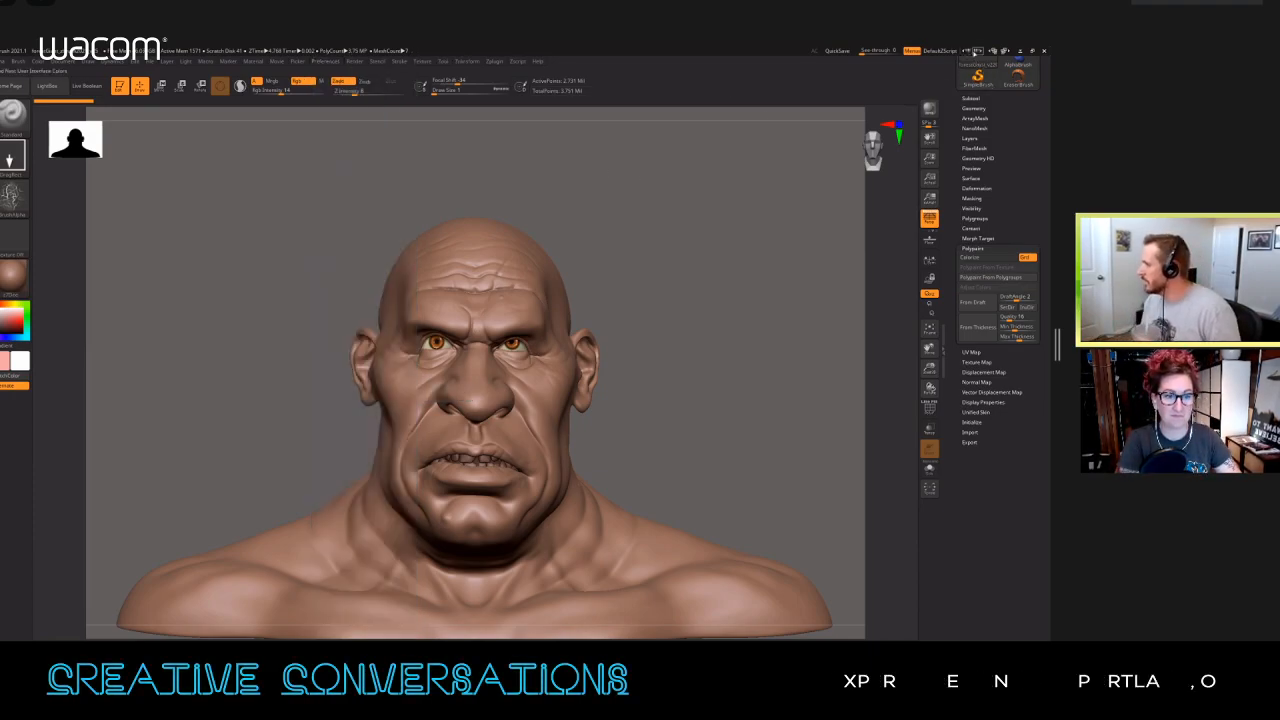
Step: Cycle back and forth through the available user interface layouts and settle on the Sculpt01 layout
{"action": "left_click", "coordinate": [1004, 50]}
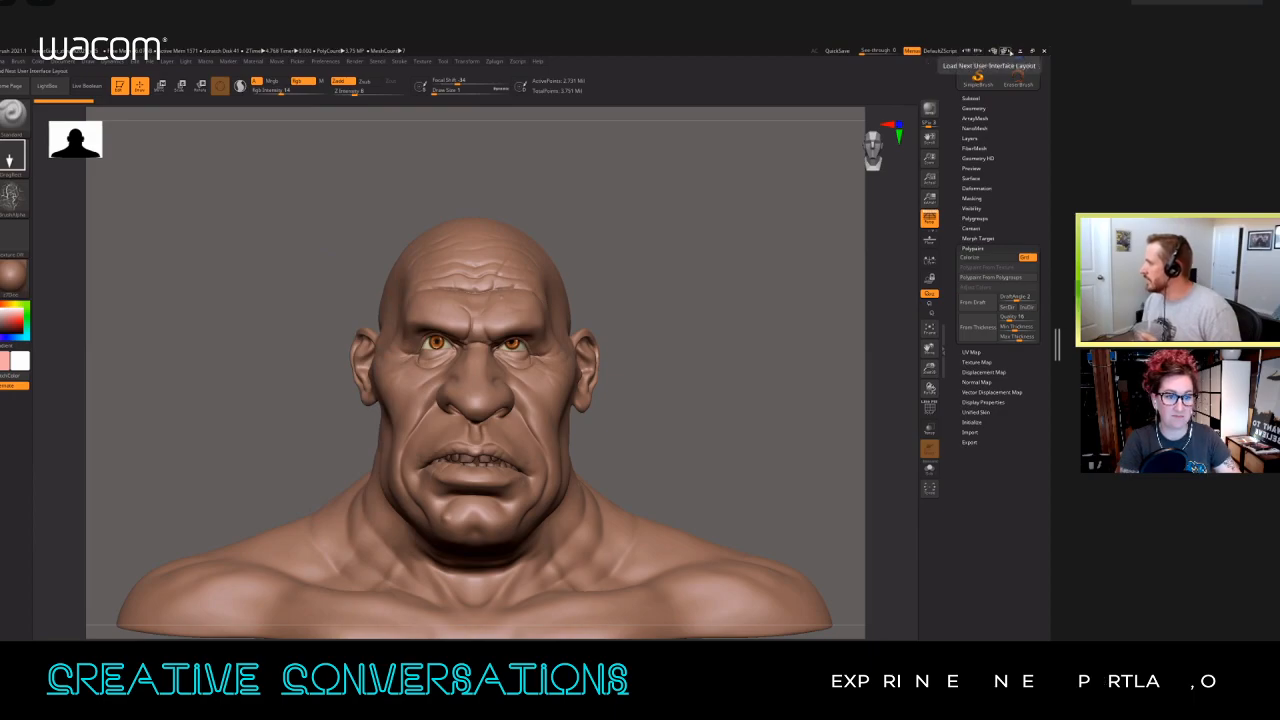
{"action": "left_click", "coordinate": [1005, 51]}
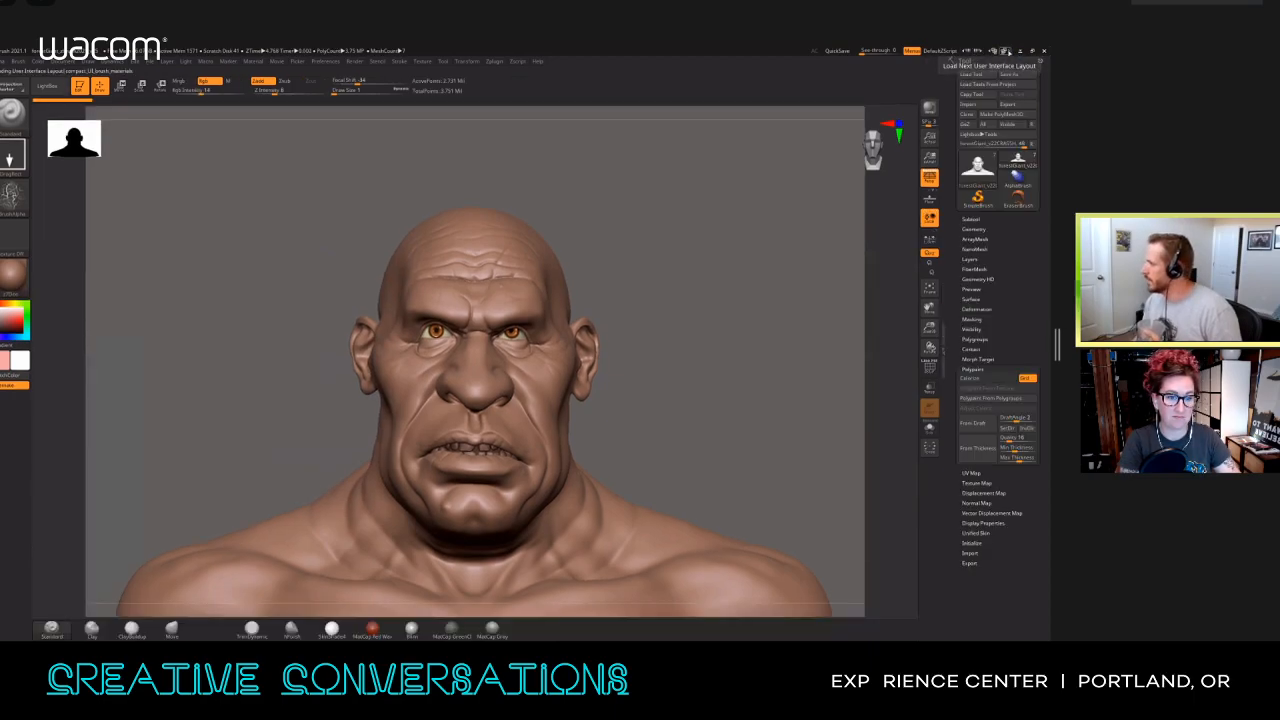
{"action": "left_click", "coordinate": [1005, 50]}
{"action": "left_click", "coordinate": [1005, 50]}
{"action": "left_click", "coordinate": [1005, 50]}
{"action": "left_click", "coordinate": [1005, 50]}
{"action": "left_click", "coordinate": [1005, 50]}
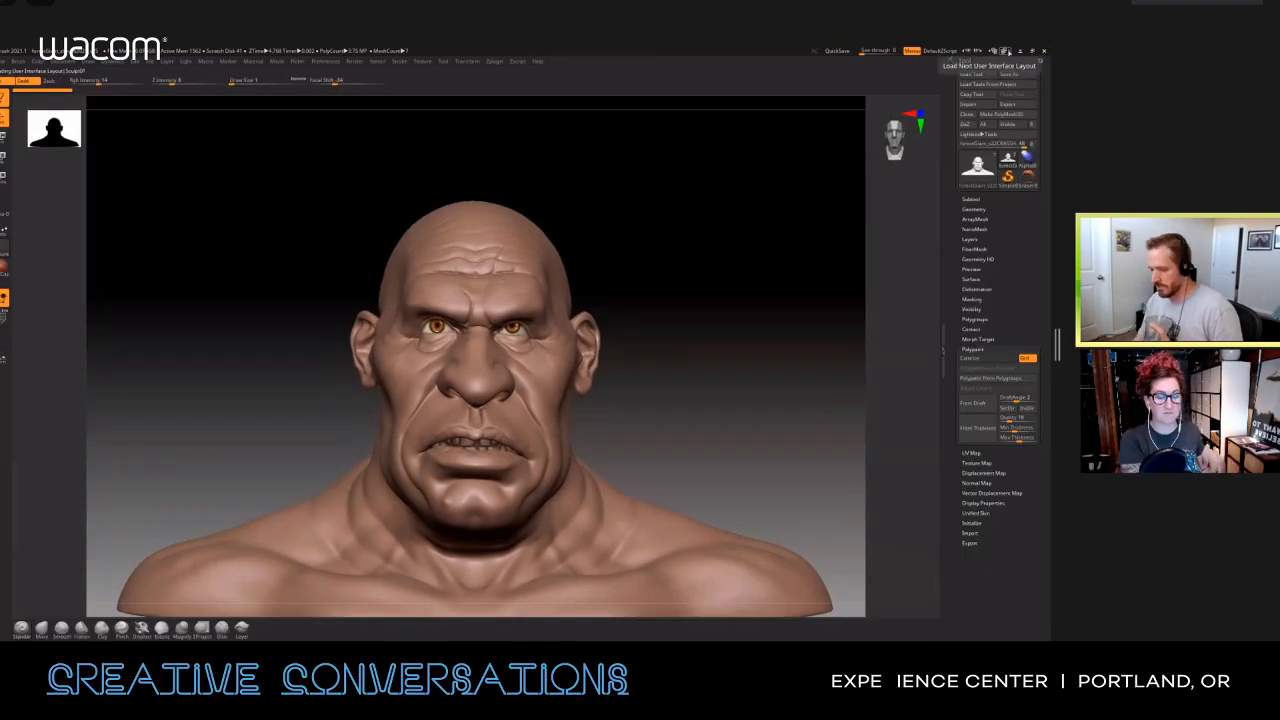
{"action": "left_click", "coordinate": [992, 51]}
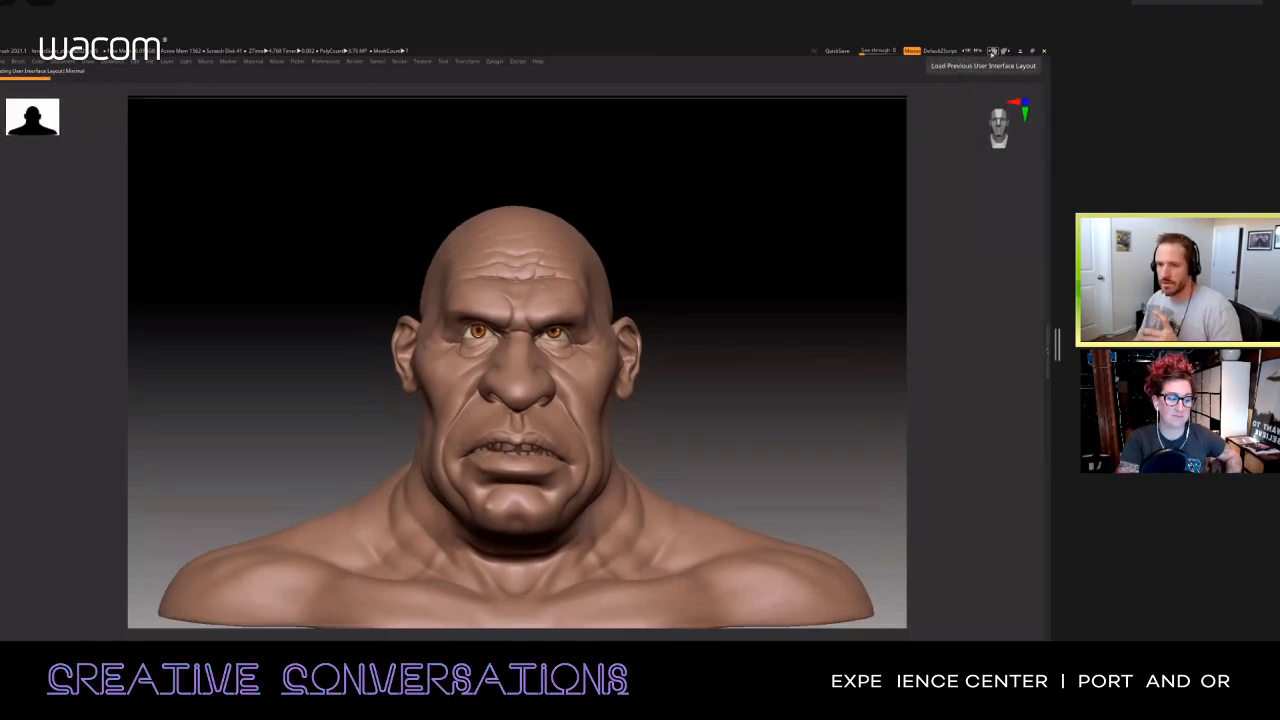
{"action": "left_click", "coordinate": [992, 51]}
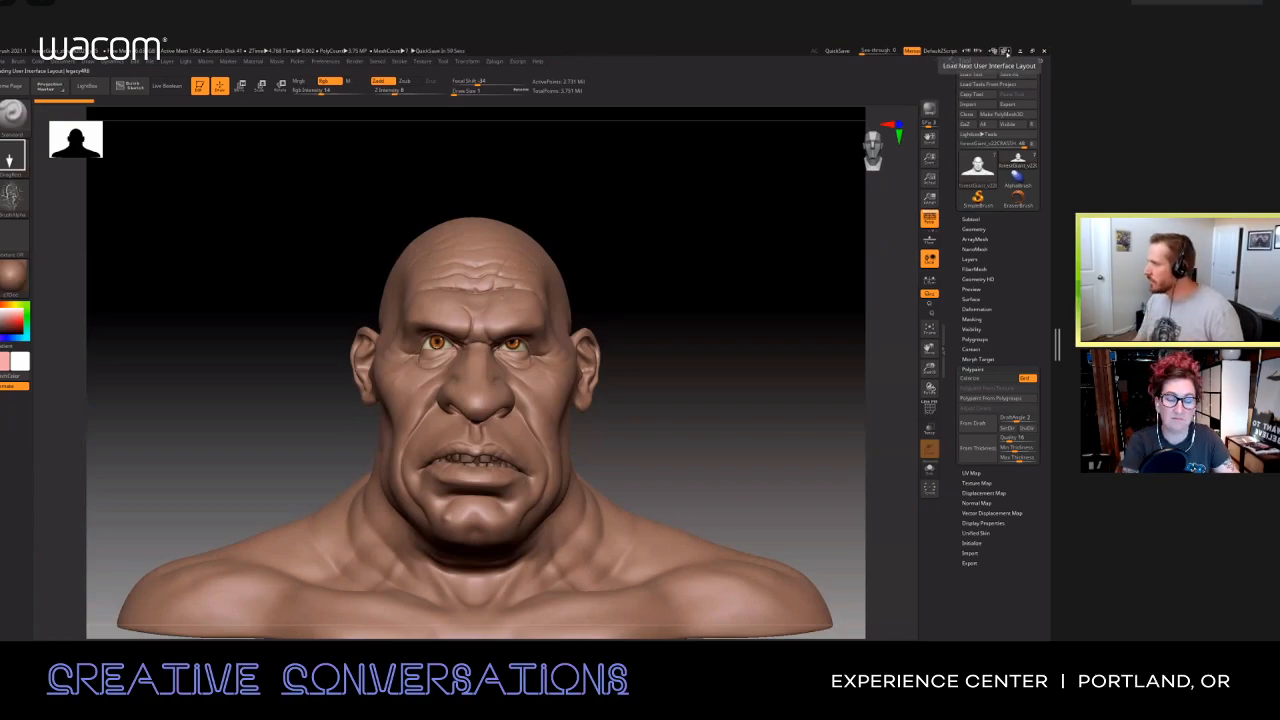
{"action": "left_click", "coordinate": [1005, 51]}
{"action": "left_click", "coordinate": [1005, 51]}
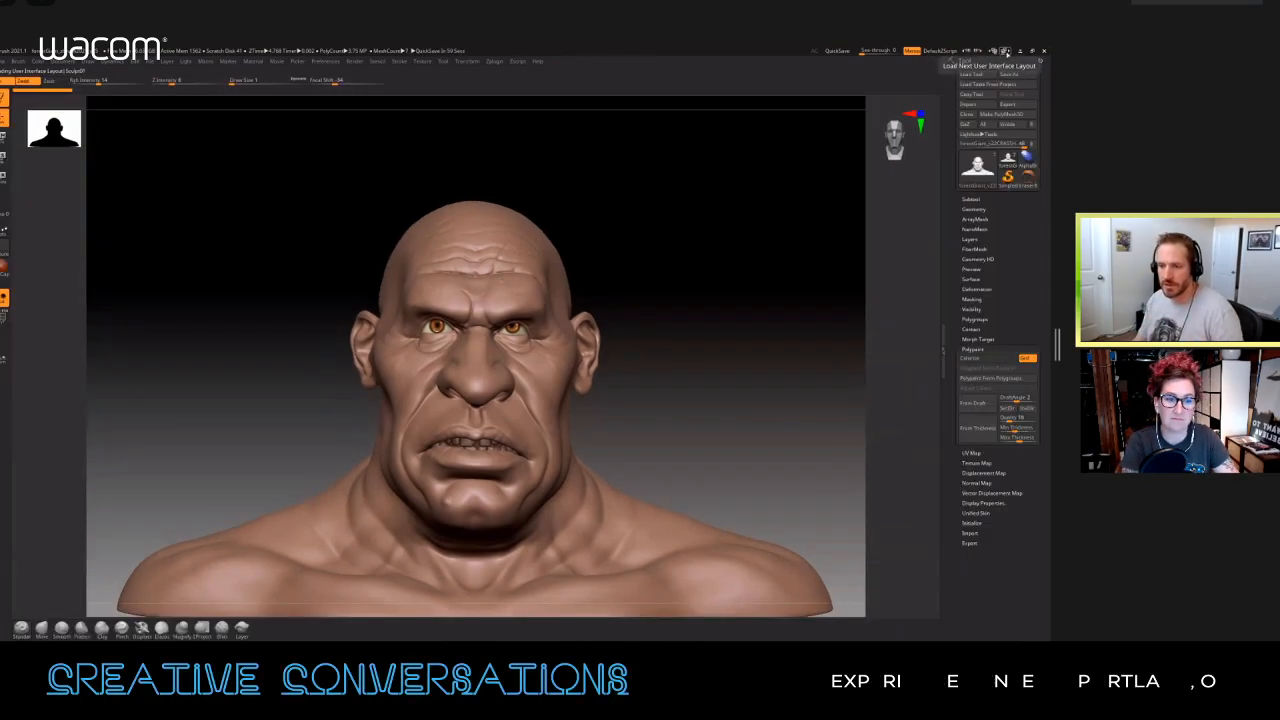
{"action": "left_click", "coordinate": [1005, 51]}
{"action": "left_click", "coordinate": [1005, 51]}
{"action": "left_click", "coordinate": [1005, 51]}
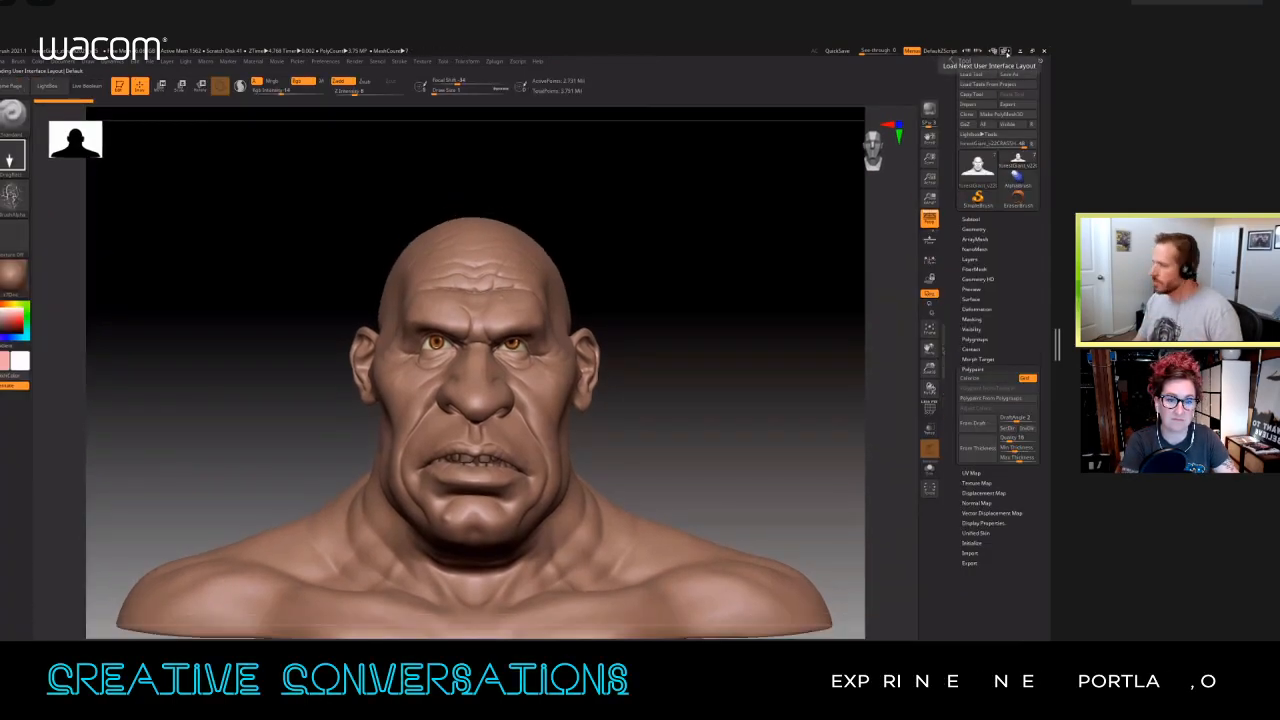
{"action": "left_click", "coordinate": [1005, 51]}
{"action": "left_click", "coordinate": [1005, 51]}
{"action": "left_click", "coordinate": [1005, 51]}
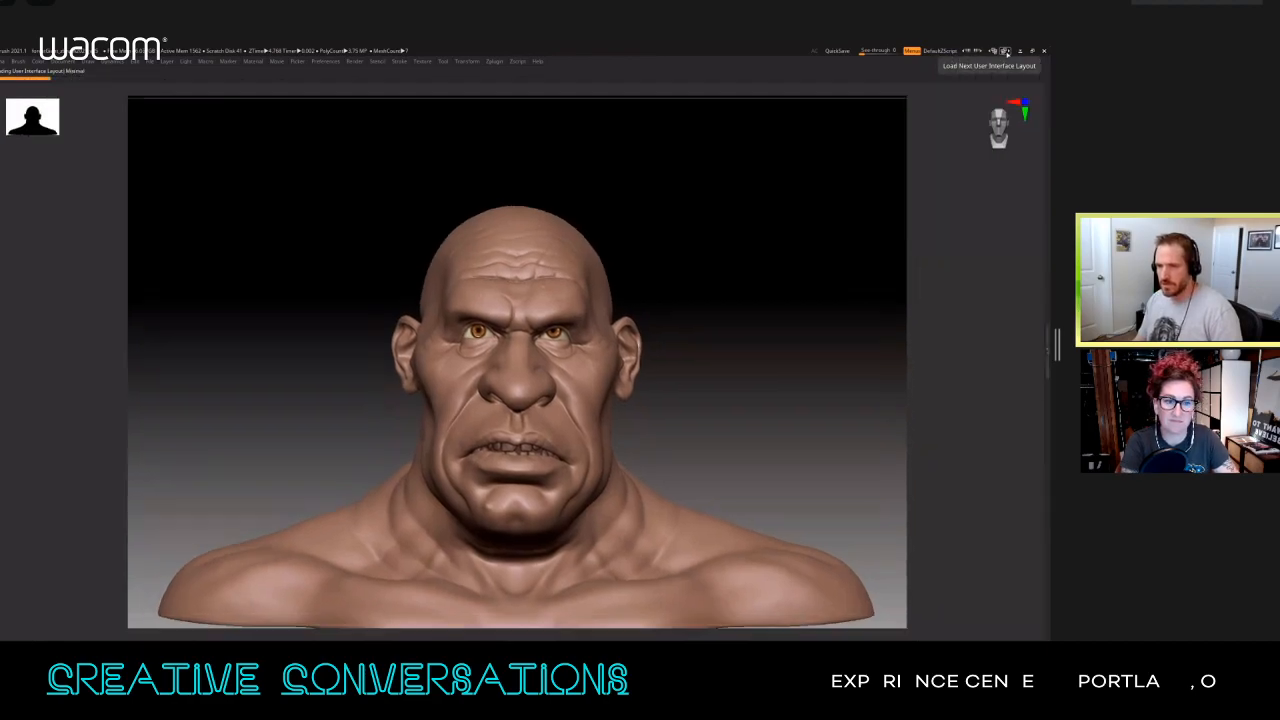
{"action": "left_click", "coordinate": [994, 51]}
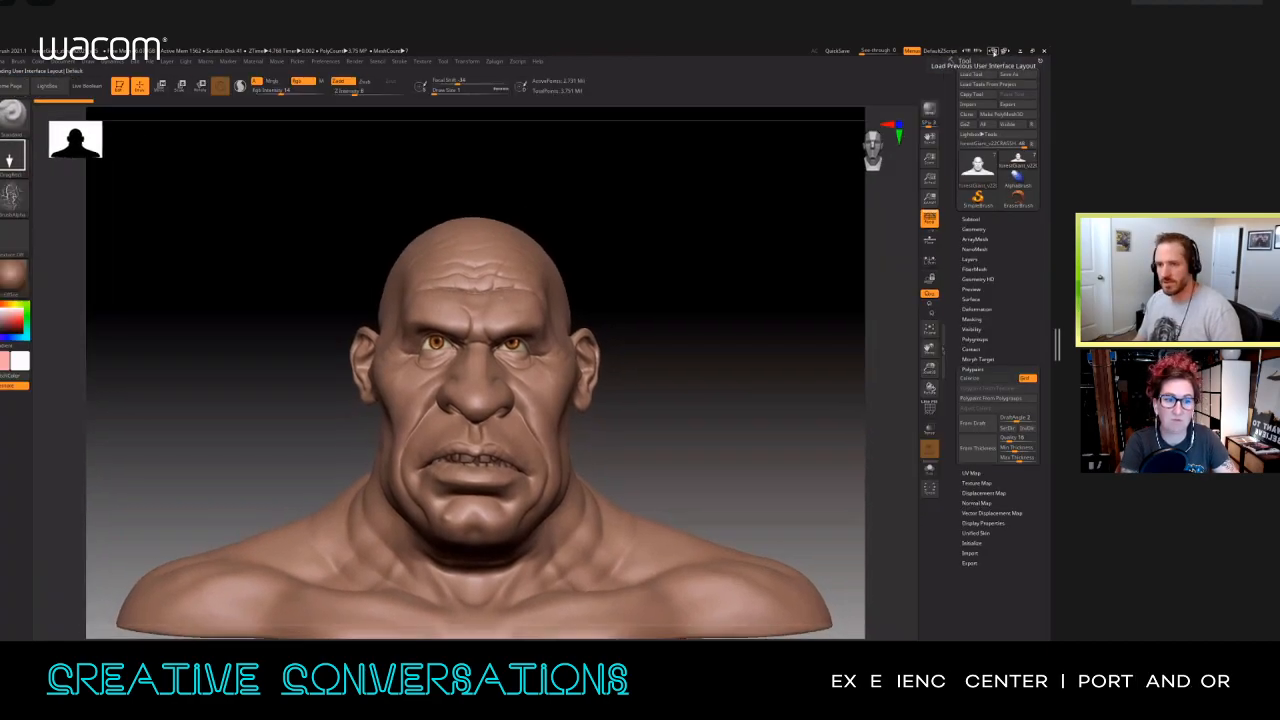
{"action": "left_click", "coordinate": [994, 51]}
{"action": "left_click", "coordinate": [994, 51]}
{"action": "left_click", "coordinate": [994, 51]}
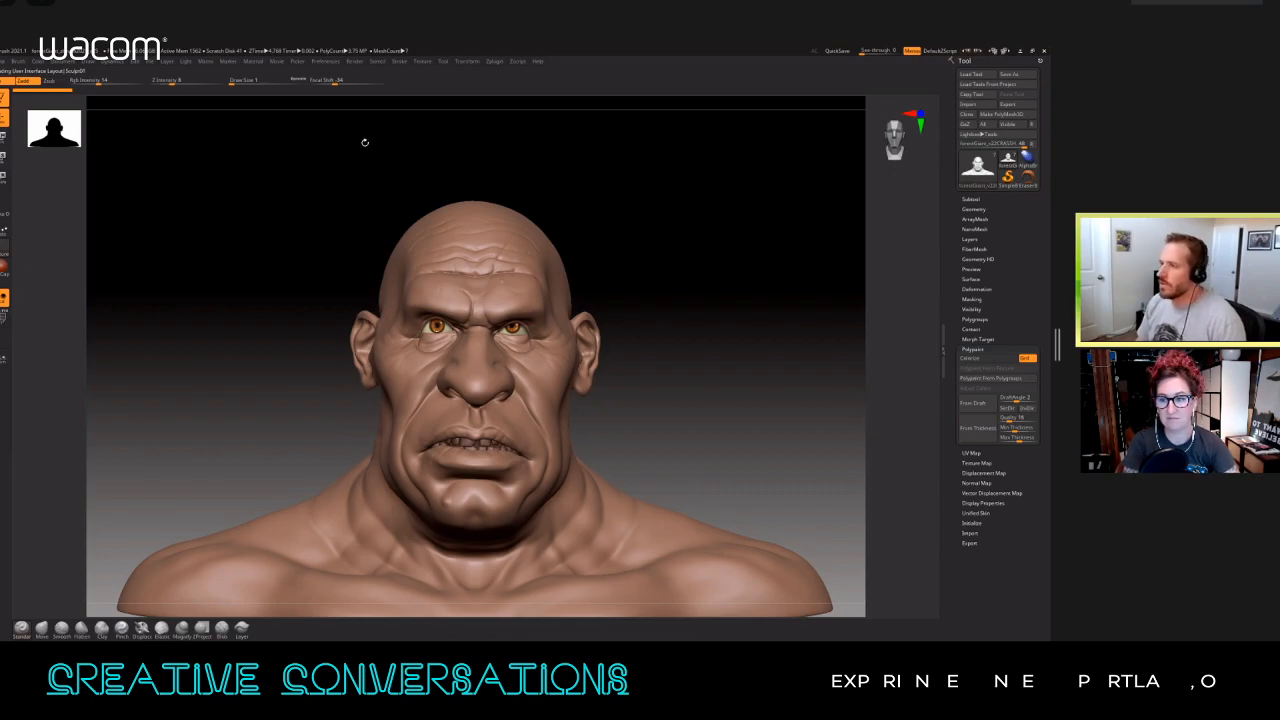
Step: Dock the Preferences palette in the tray and turn on Enable Customize in its Config group
{"action": "left_click", "coordinate": [327, 62]}
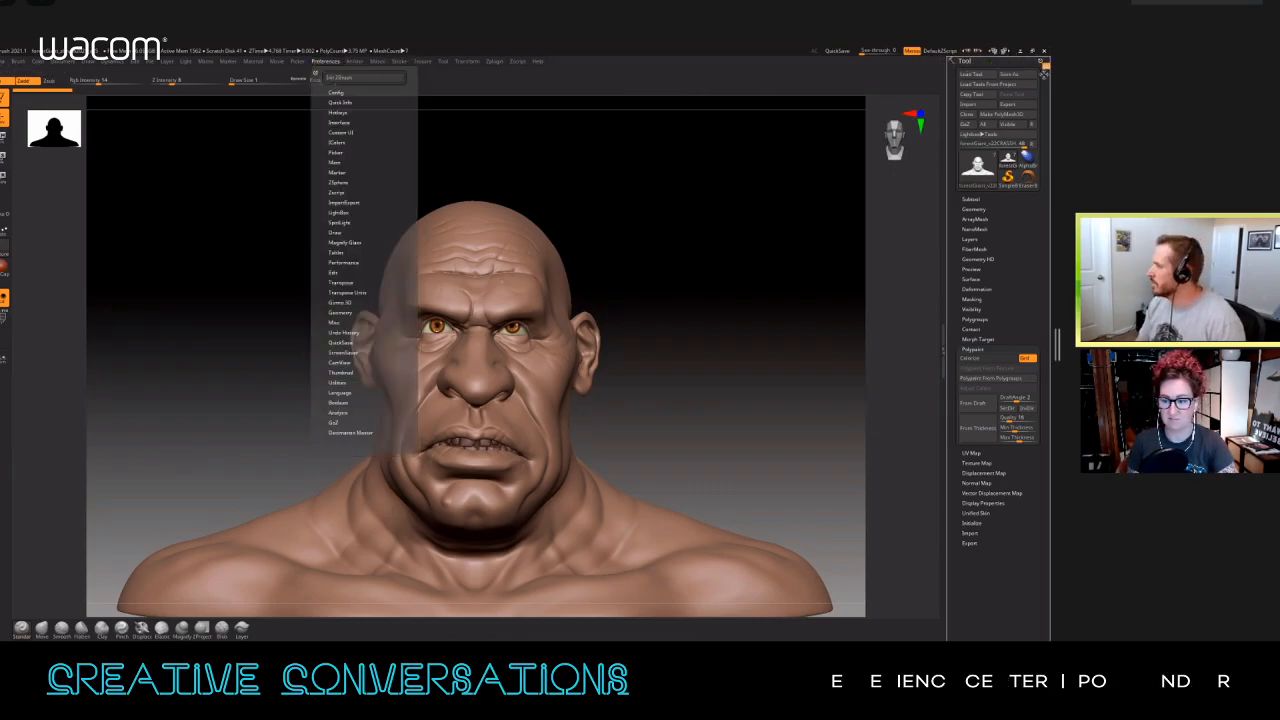
{"action": "left_click_drag", "start_coordinate": [1011, 78], "coordinate": [1009, 77]}
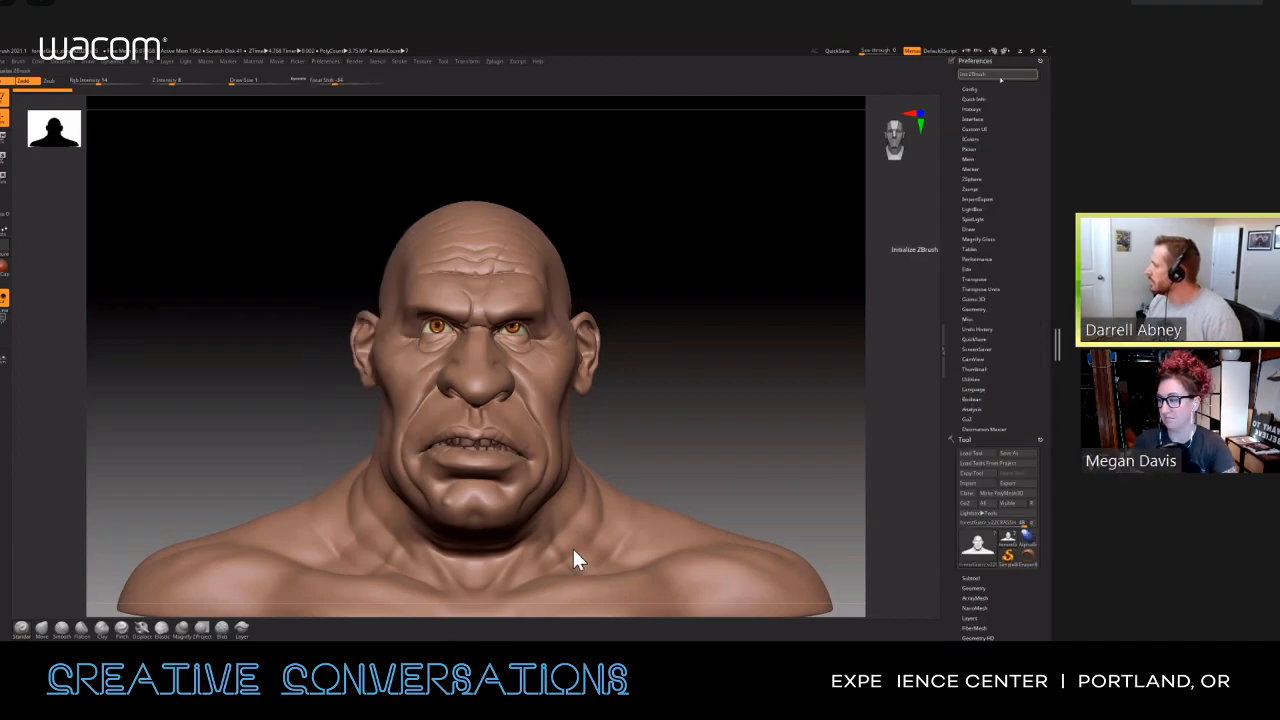
{"action": "left_click", "coordinate": [980, 89]}
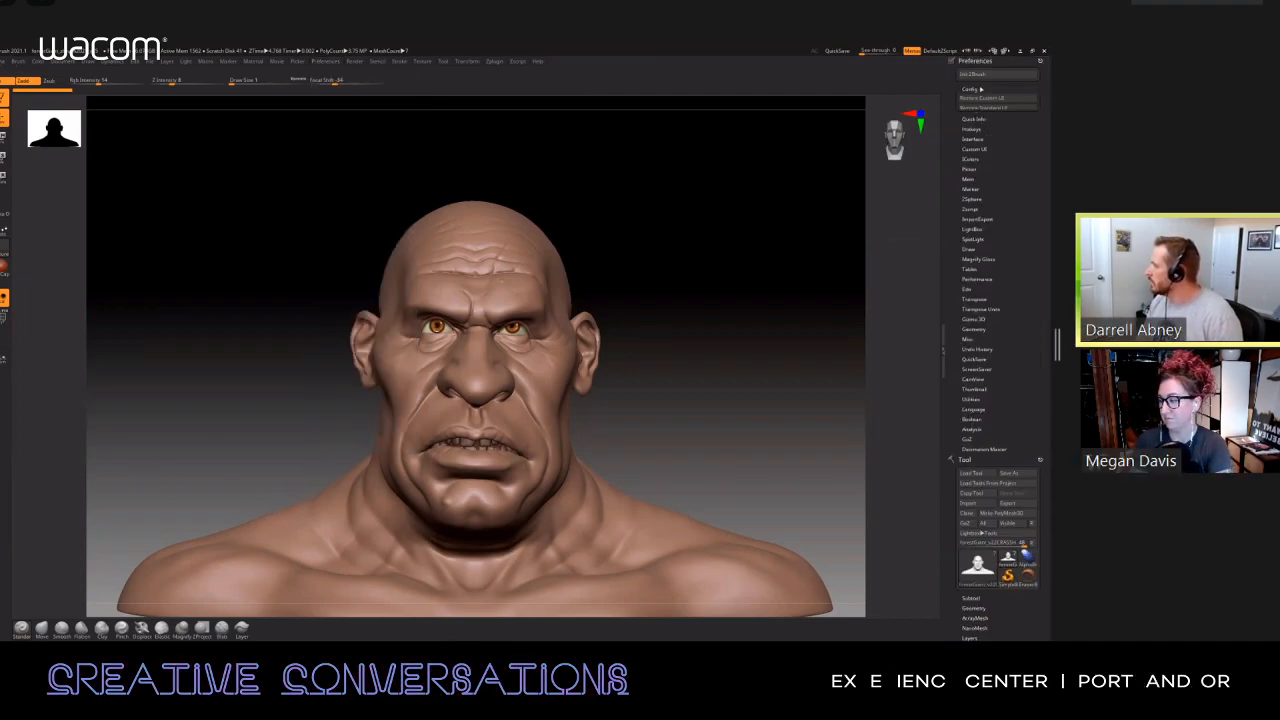
{"action": "left_click", "coordinate": [993, 138]}
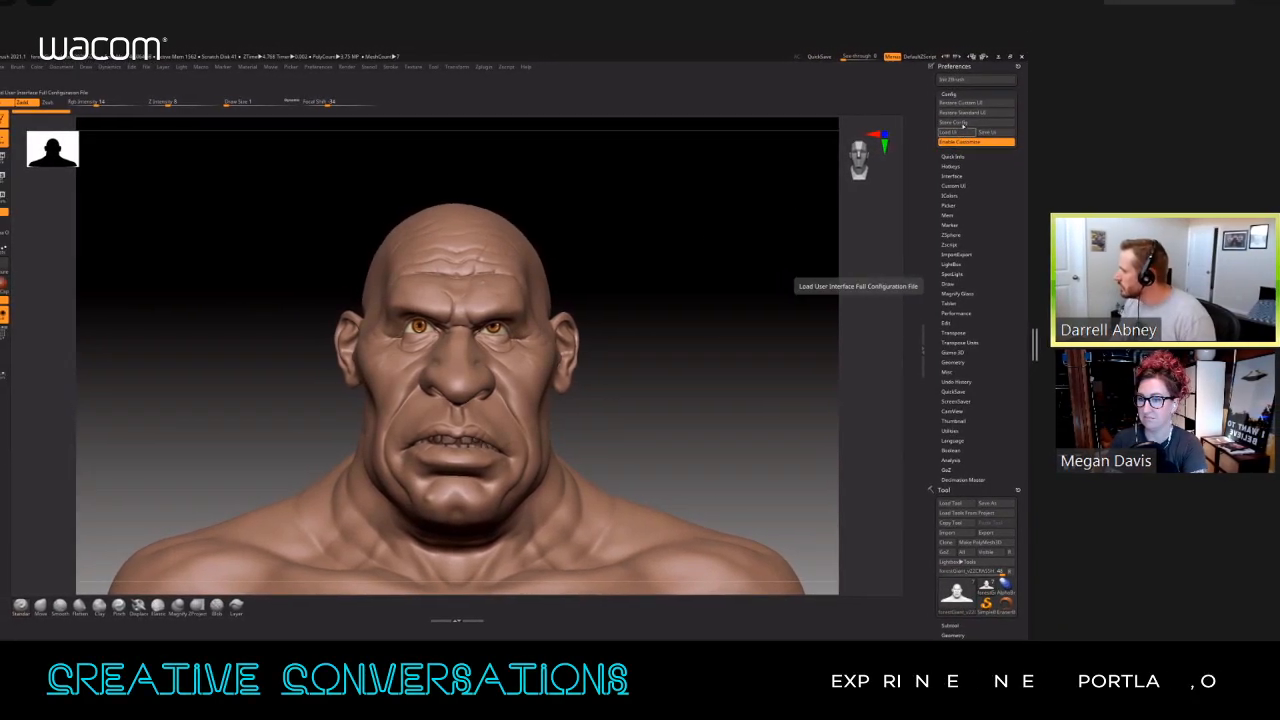
Step: Add Enable Customize, Load UI, Save UI and Store Config to the empty area beside the canvas, grouping them together
{"action": "left_click_drag", "start_coordinate": [976, 142], "coordinate": [29, 476], "text": "ctrl+alt"}
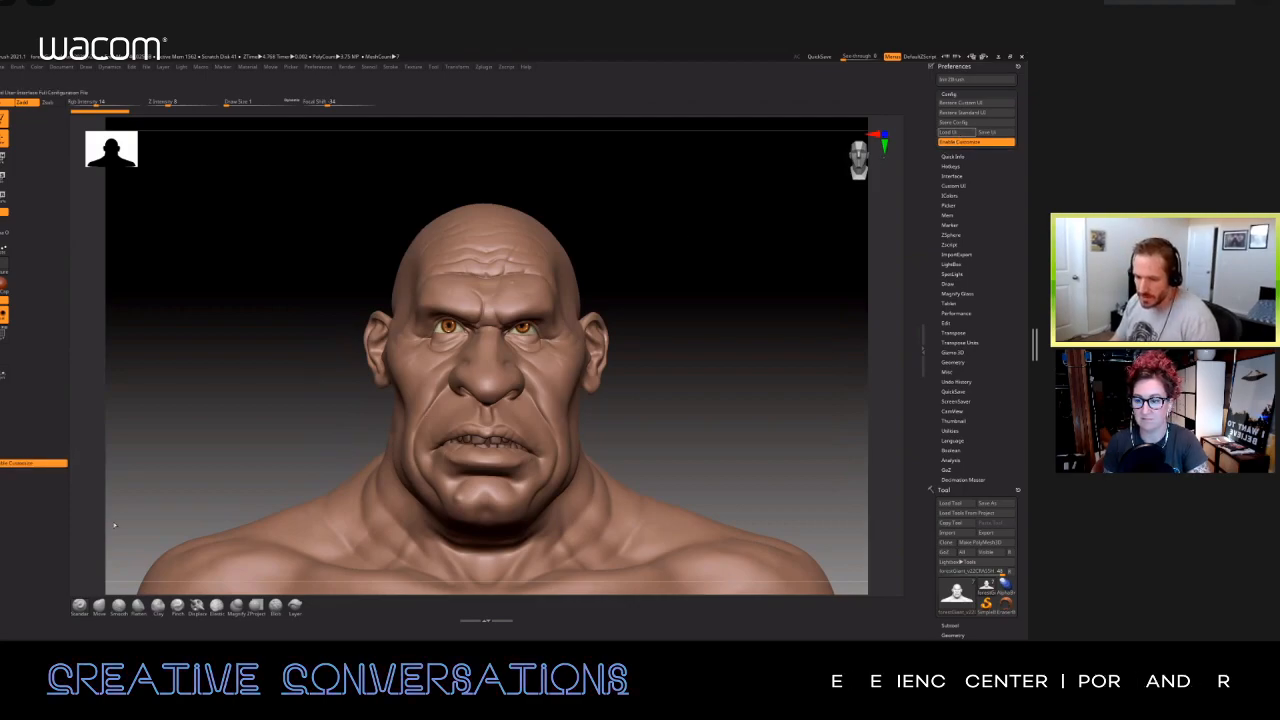
{"action": "left_click_drag", "start_coordinate": [957, 132], "coordinate": [14, 473], "text": "ctrl+alt"}
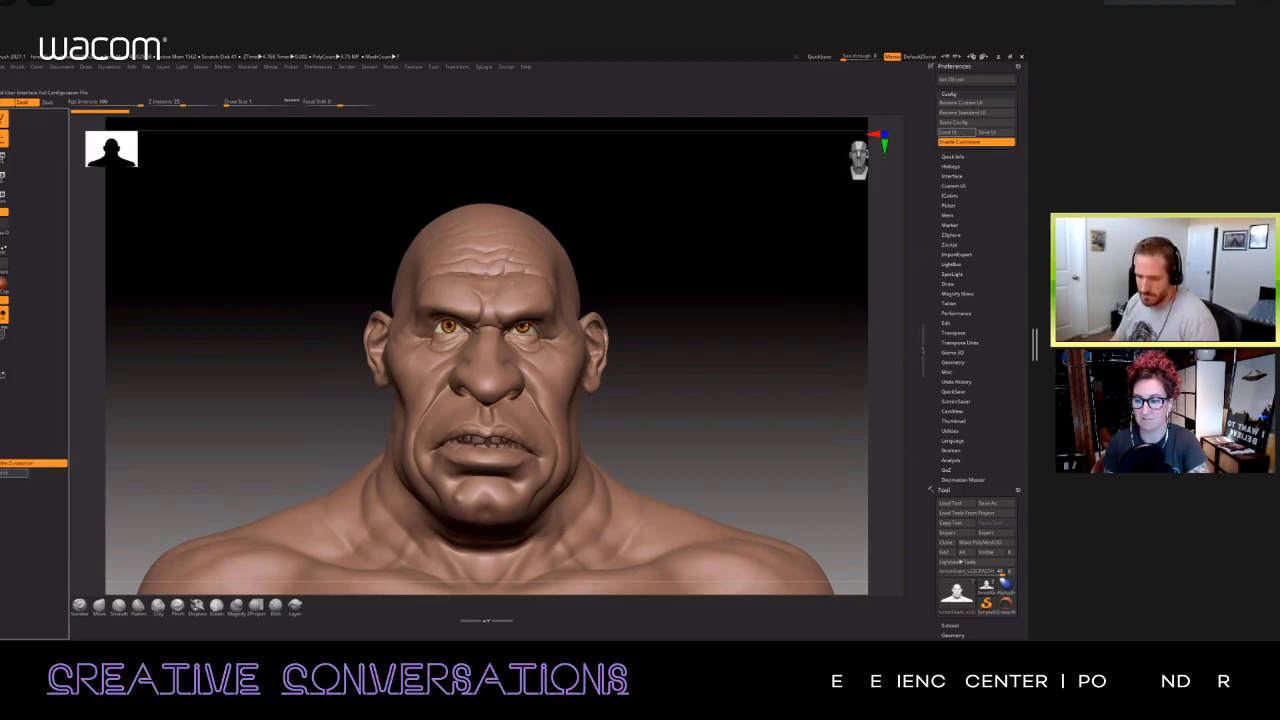
{"action": "left_click_drag", "start_coordinate": [987, 132], "coordinate": [74, 494], "text": "ctrl+alt"}
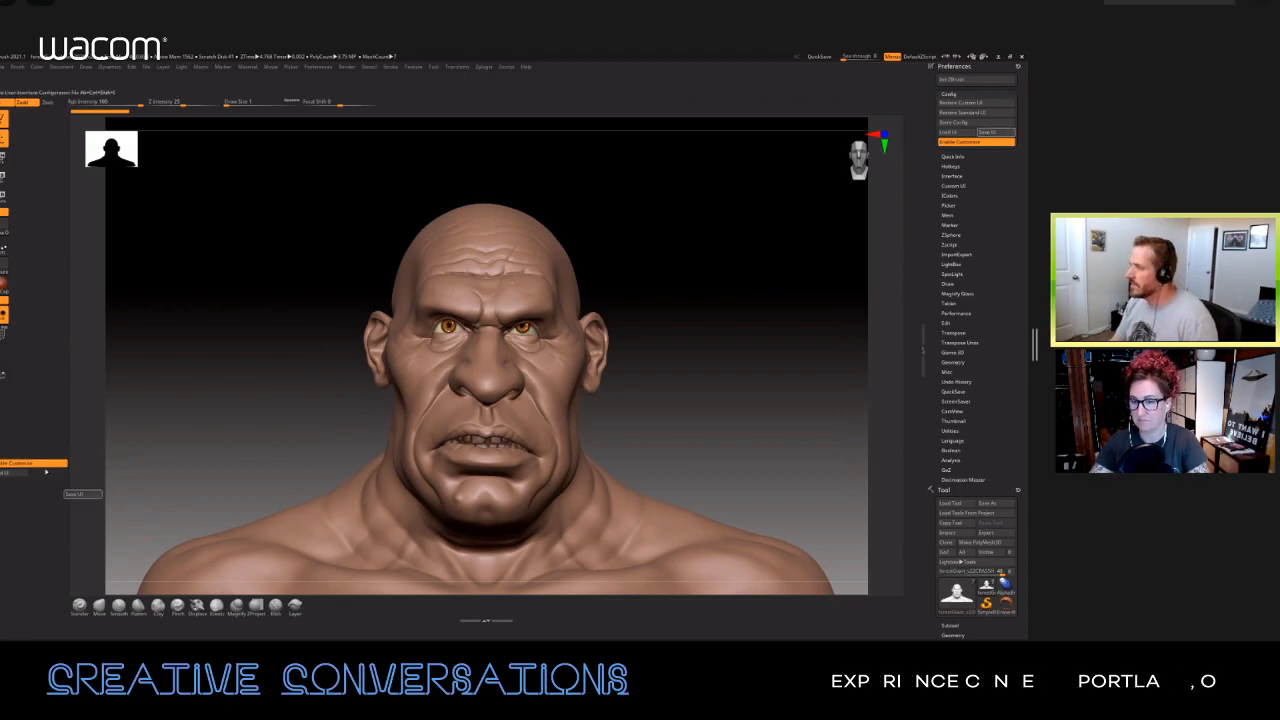
{"action": "left_click_drag", "start_coordinate": [280, 519], "coordinate": [20, 455], "text": "ctrl+alt"}
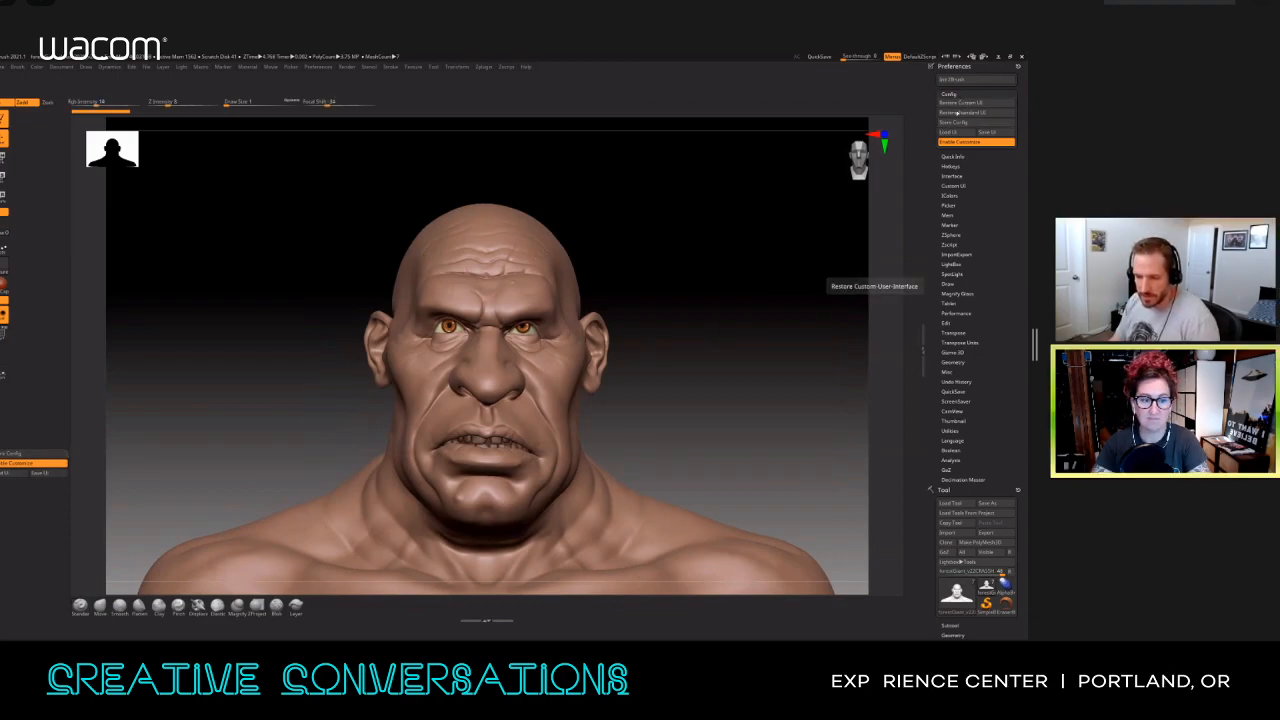
Step: Turn off Enable Customize and store the current interface configuration as the startup default
{"action": "left_click", "coordinate": [20, 464]}
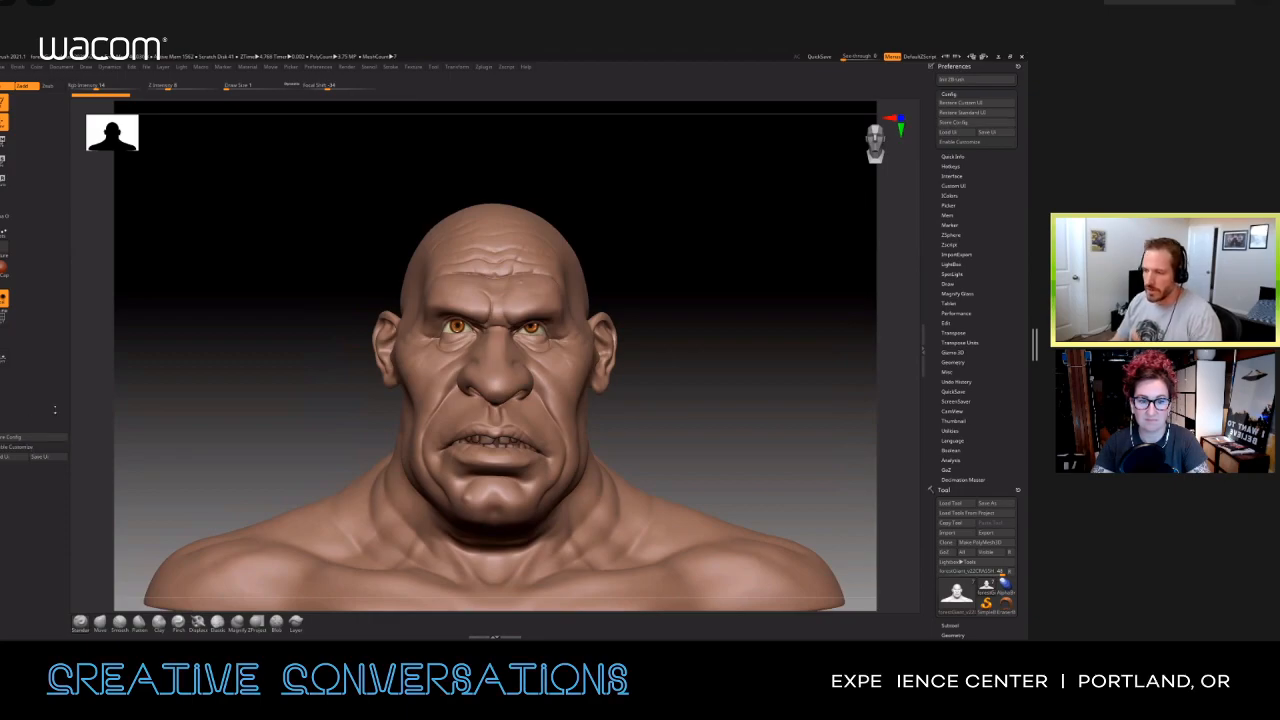
{"action": "left_click", "coordinate": [34, 437]}
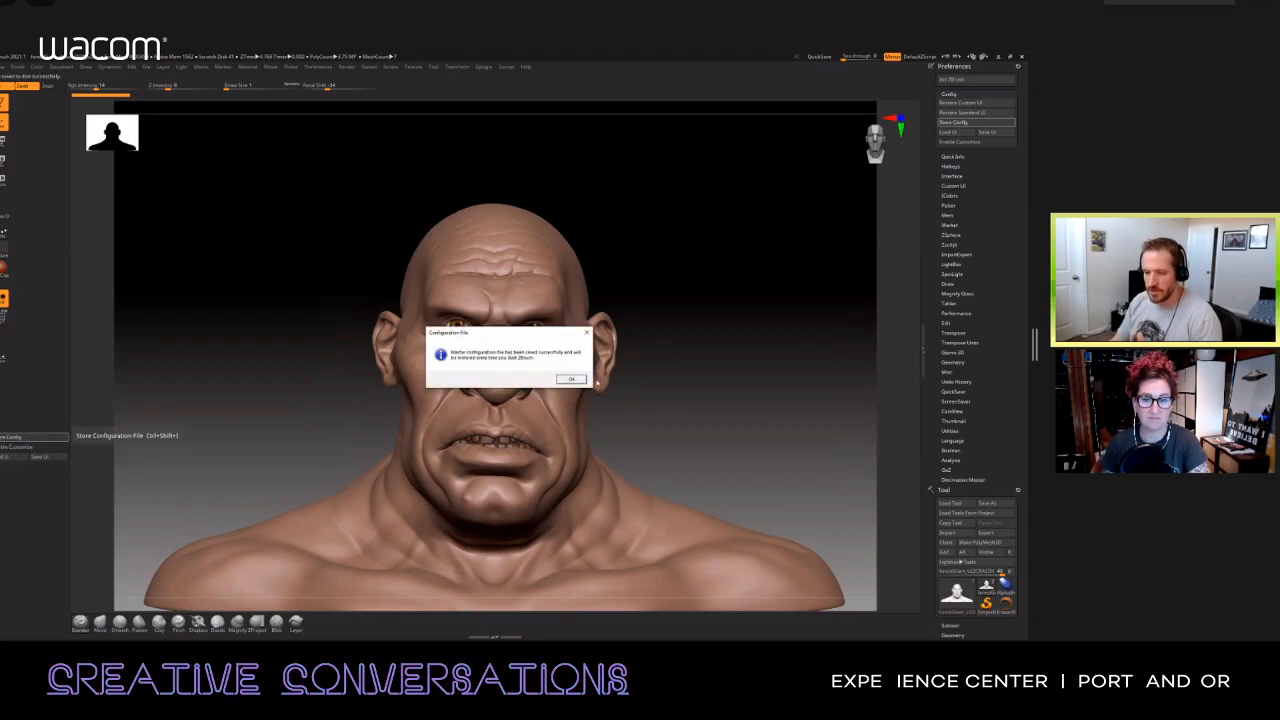
{"action": "left_click", "coordinate": [571, 378]}
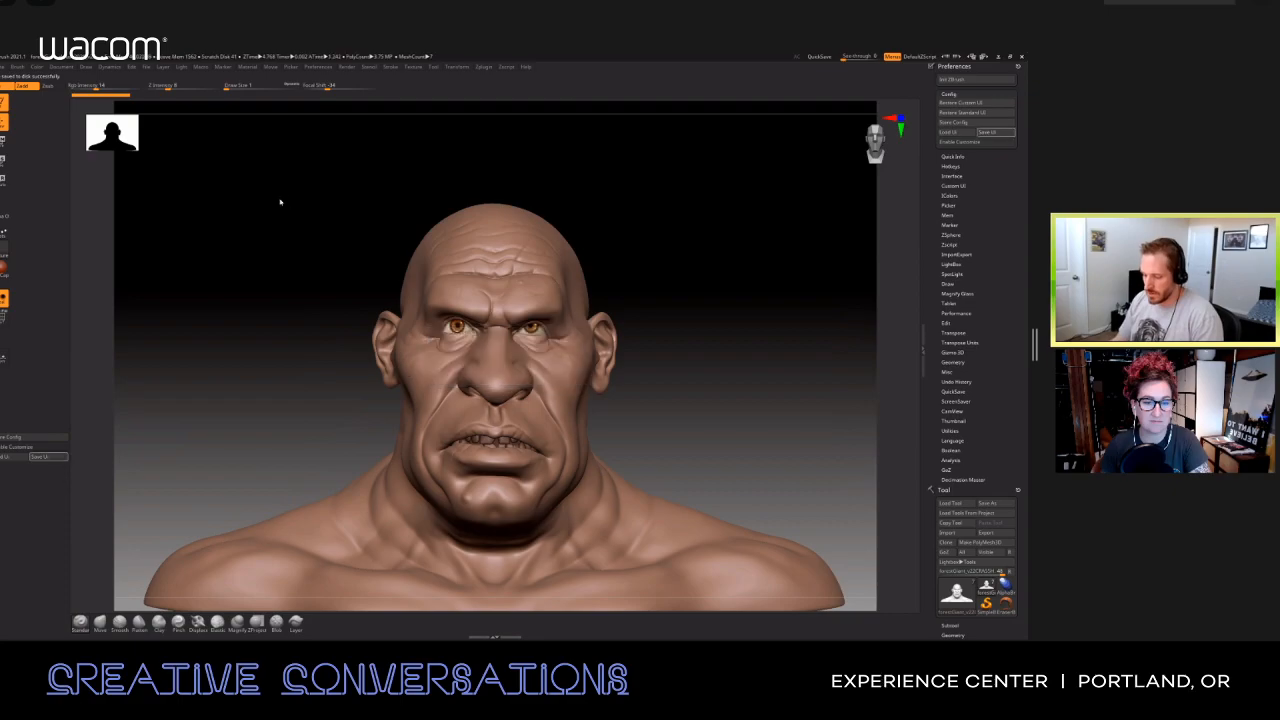
Step: Save the interface layout as a UI config file named test in the ZStartup folder of ZBrush 2020
{"action": "left_click", "coordinate": [40, 456]}
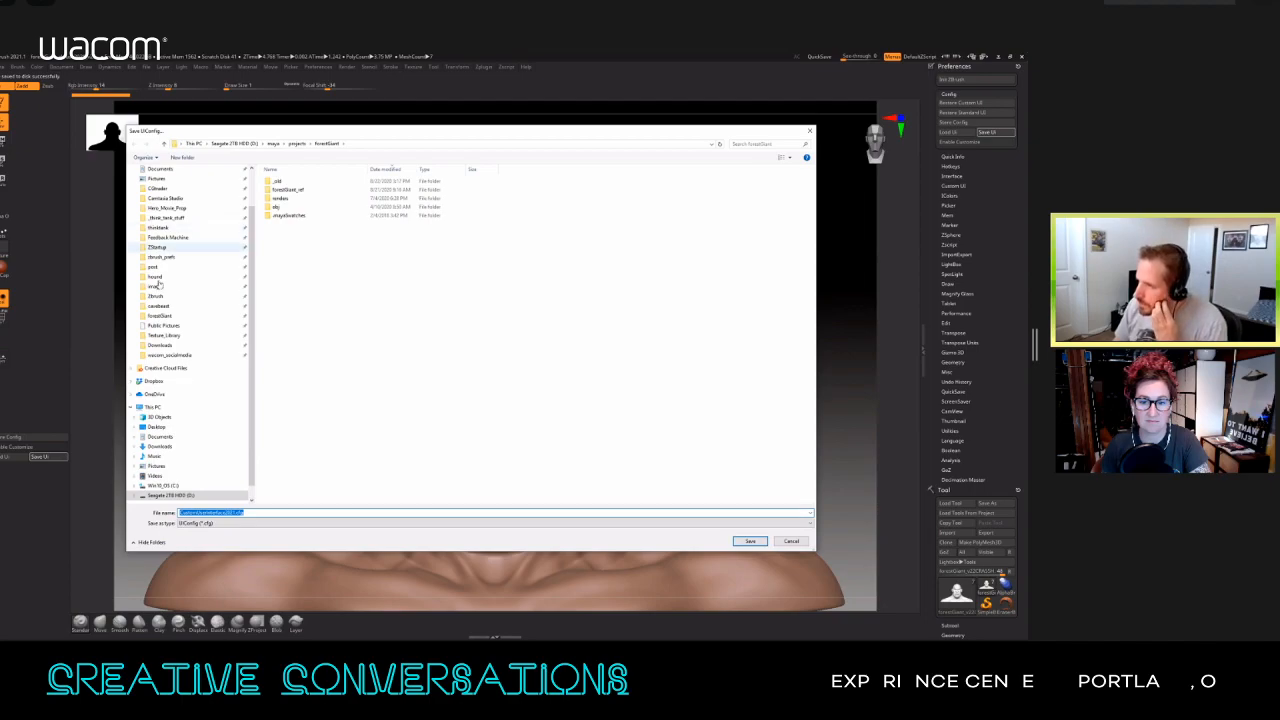
{"action": "left_click", "coordinate": [158, 247]}
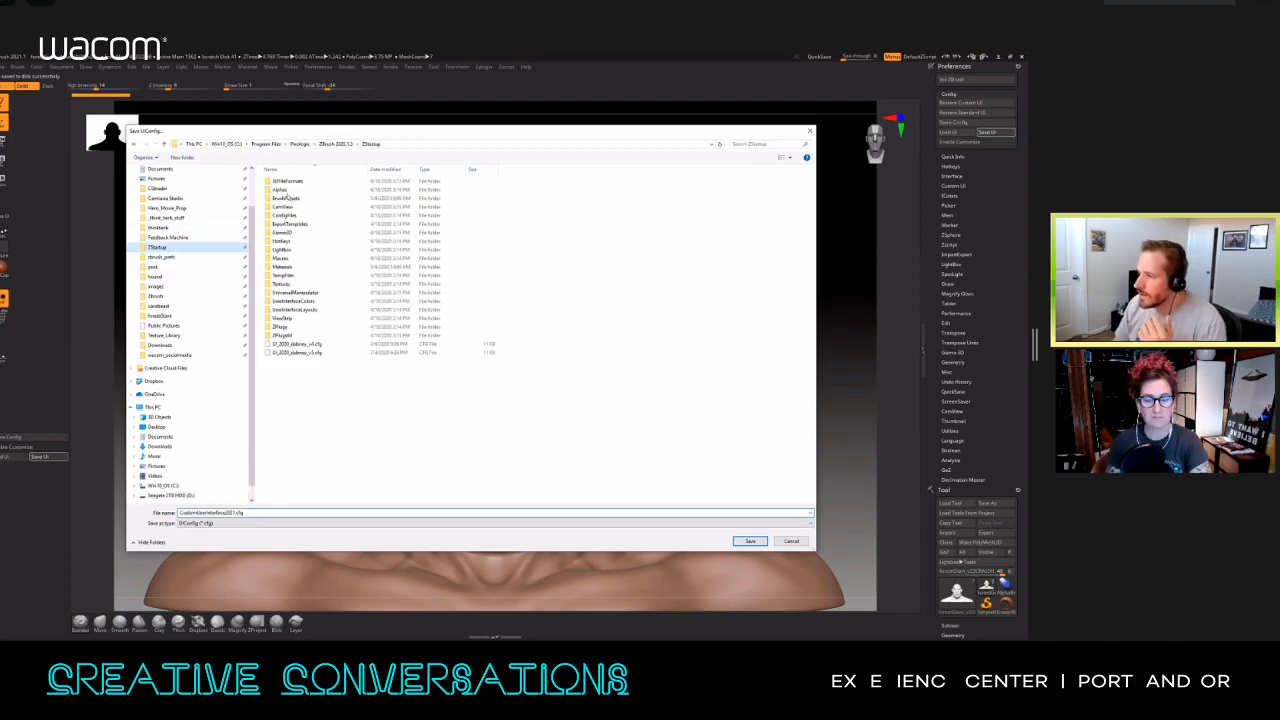
{"action": "left_click", "coordinate": [299, 145]}
{"action": "double_click", "coordinate": [289, 189]}
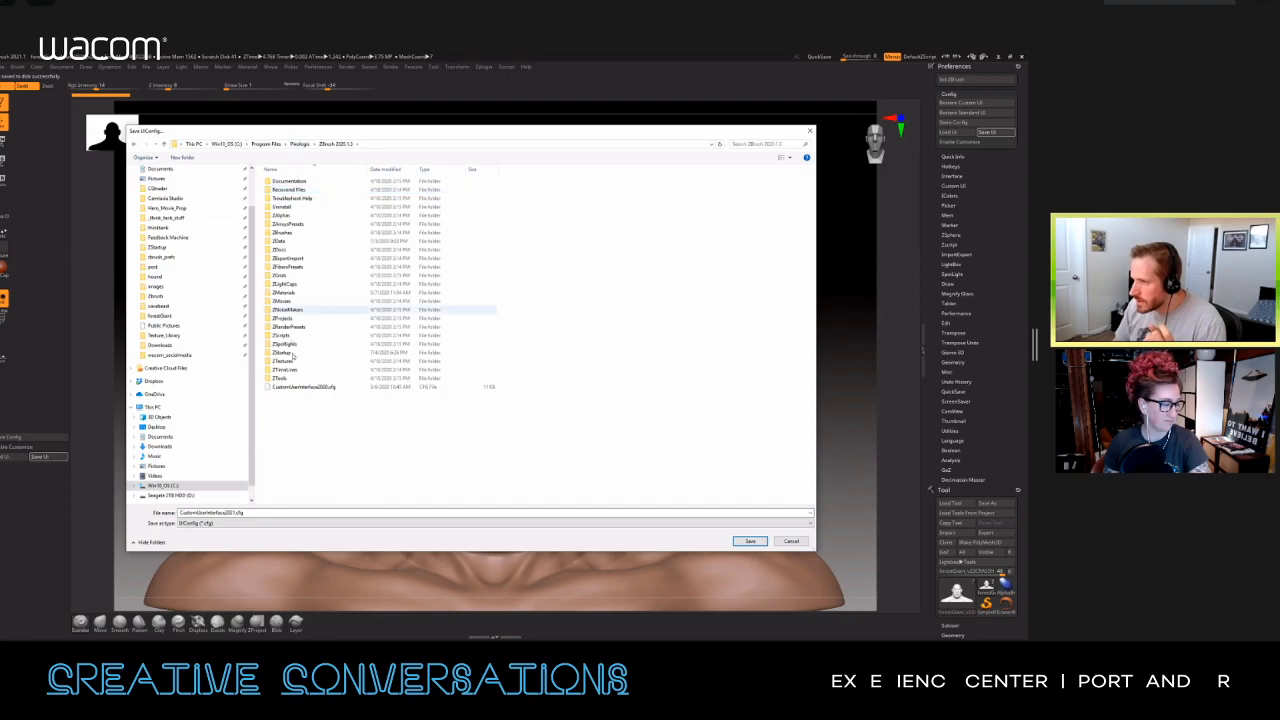
{"action": "double_click", "coordinate": [286, 353]}
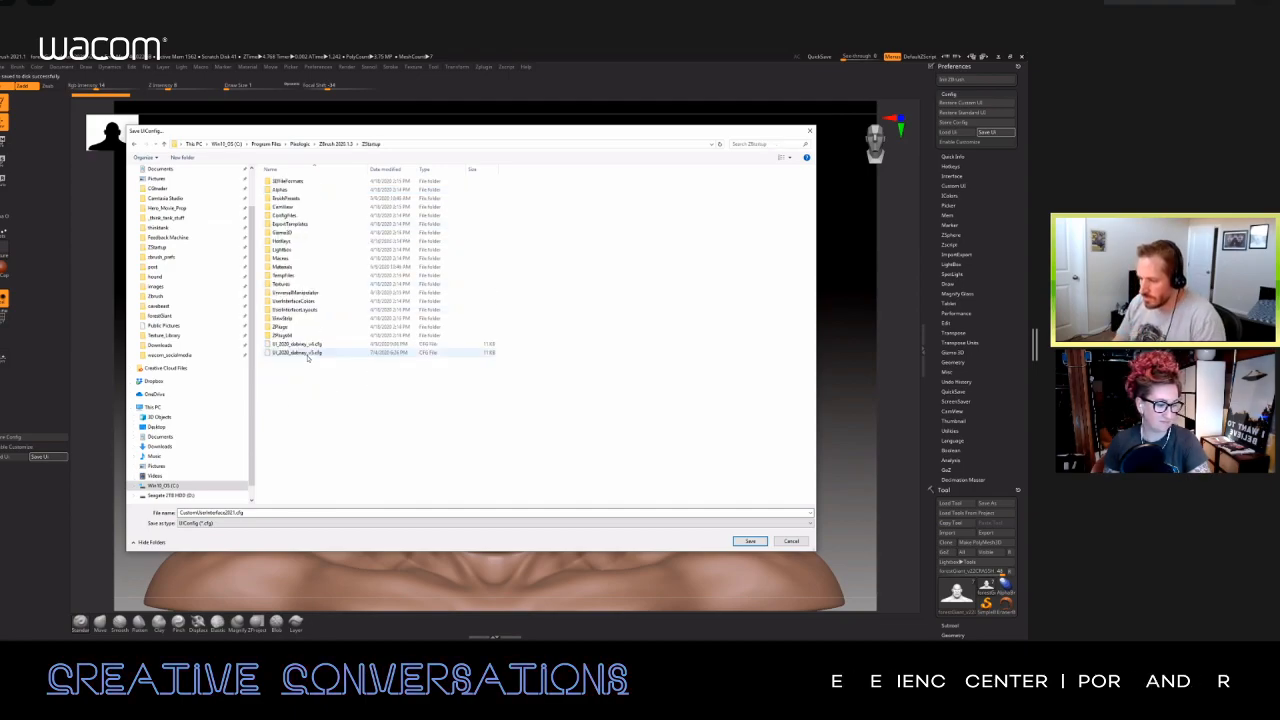
{"action": "left_click", "coordinate": [297, 353]}
{"action": "left_click", "coordinate": [245, 512]}
{"action": "left_click", "coordinate": [246, 512]}
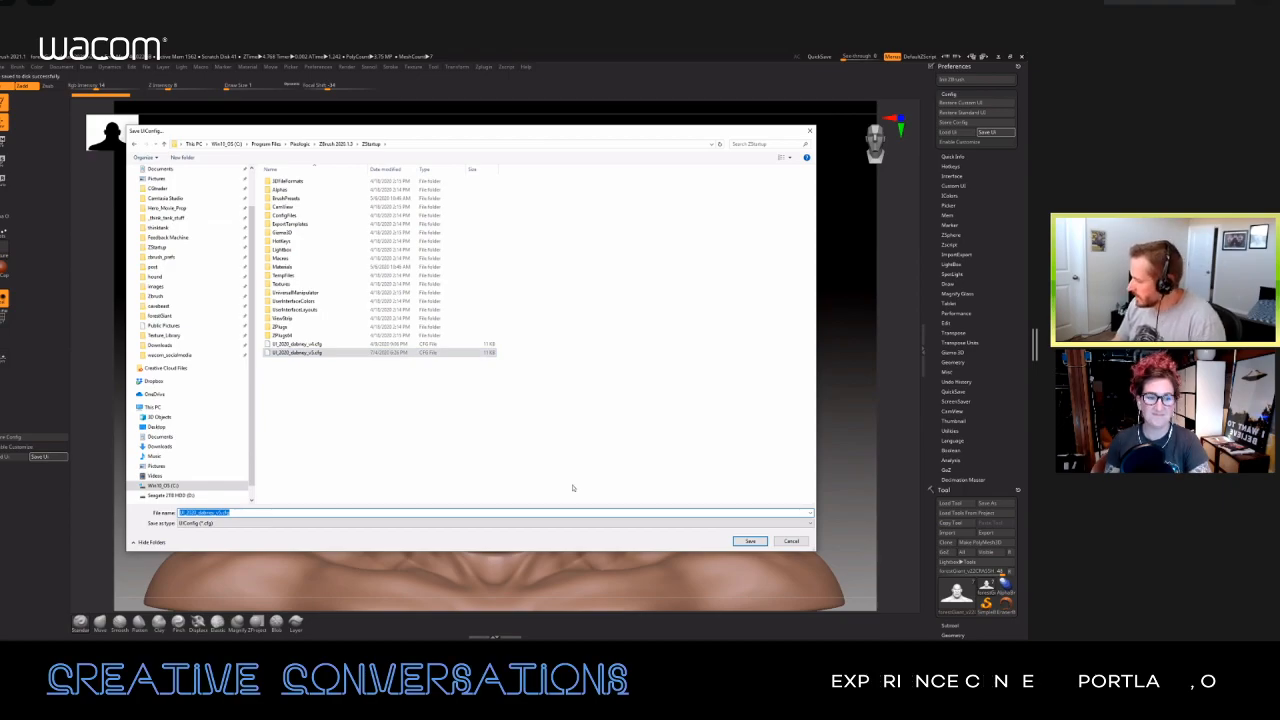
{"action": "type", "text": "test"}
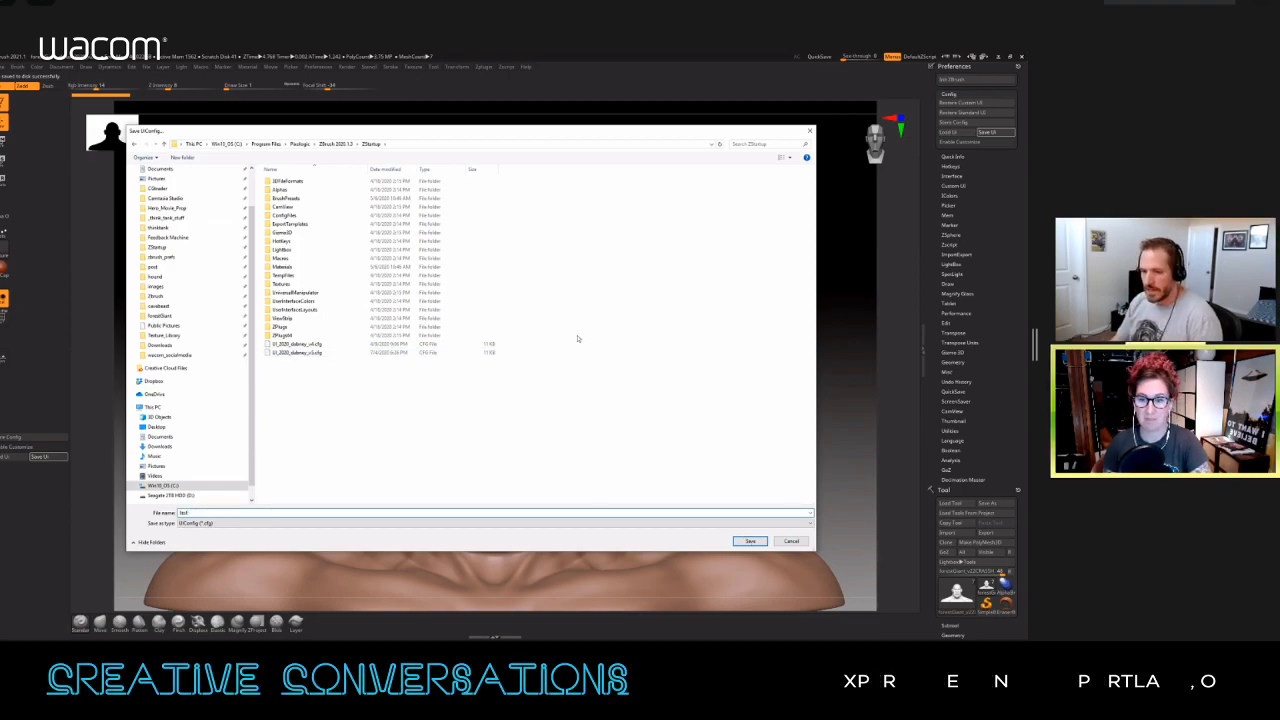
{"action": "left_click", "coordinate": [750, 541]}
{"action": "left_click", "coordinate": [557, 379]}
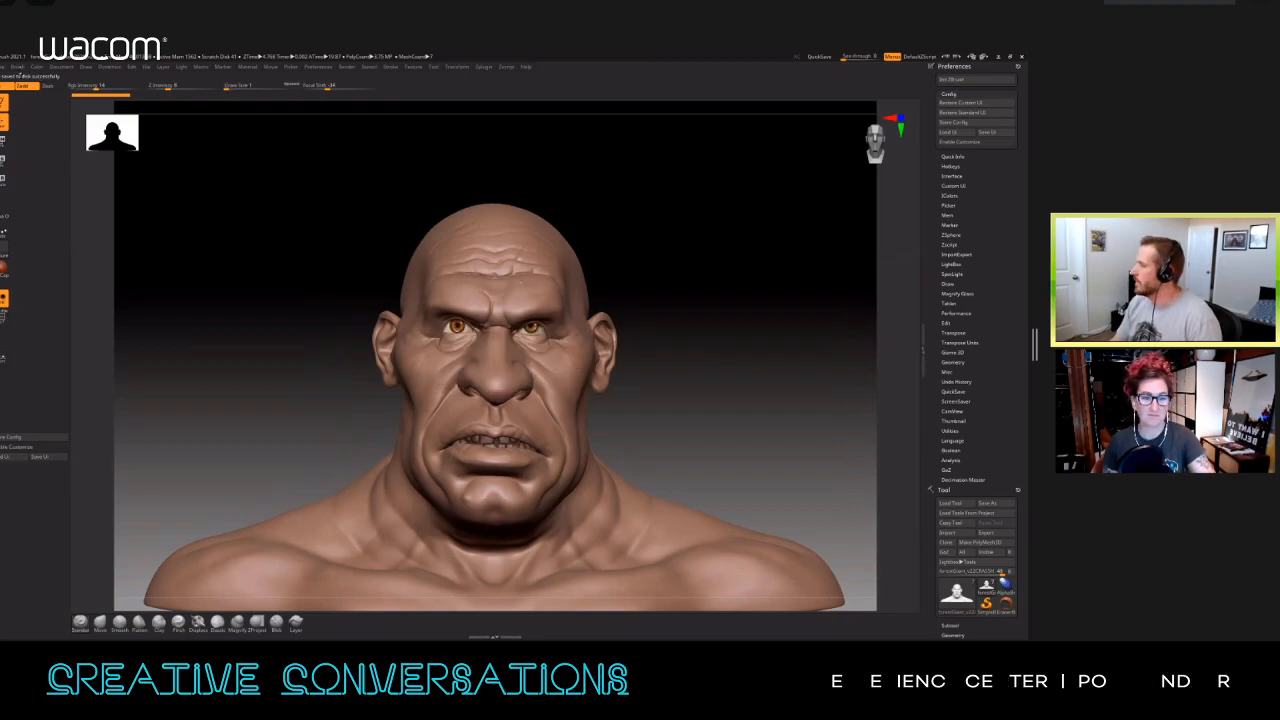
Step: Dock the Brush palette in the tray above Preferences and turn on Enable Customize
{"action": "left_click", "coordinate": [17, 66]}
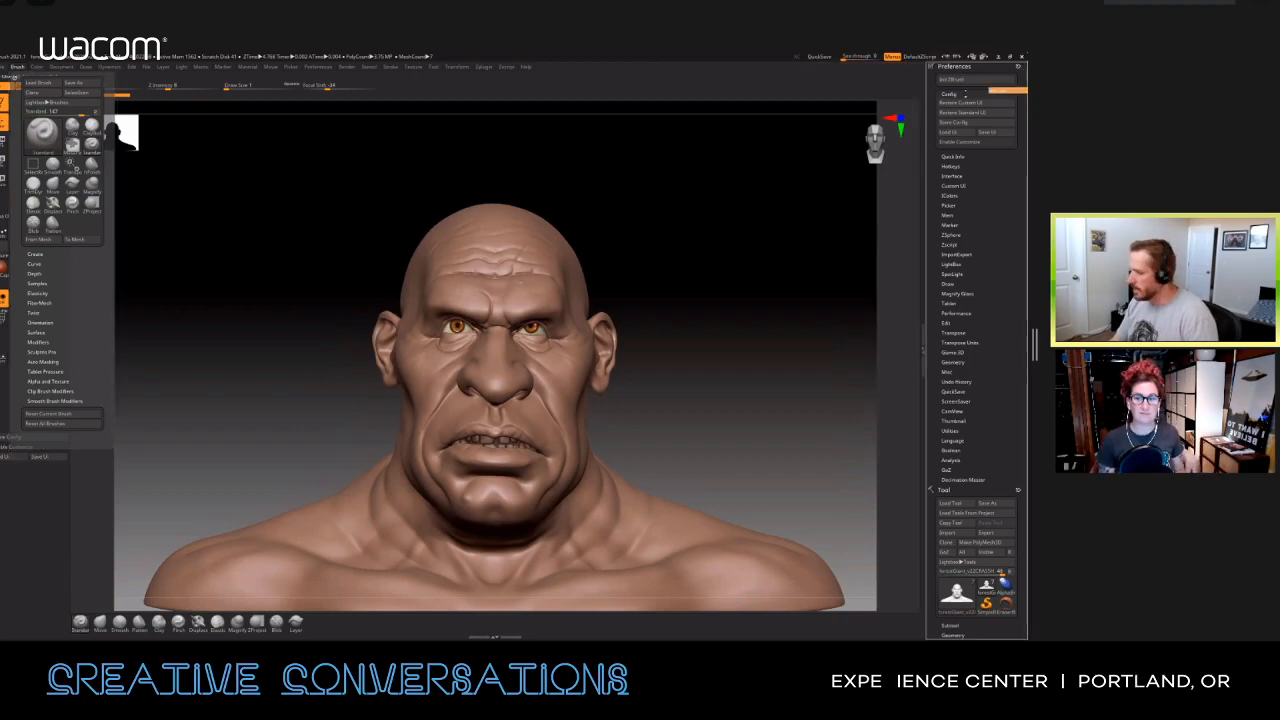
{"action": "left_click_drag", "start_coordinate": [965, 94], "coordinate": [964, 97]}
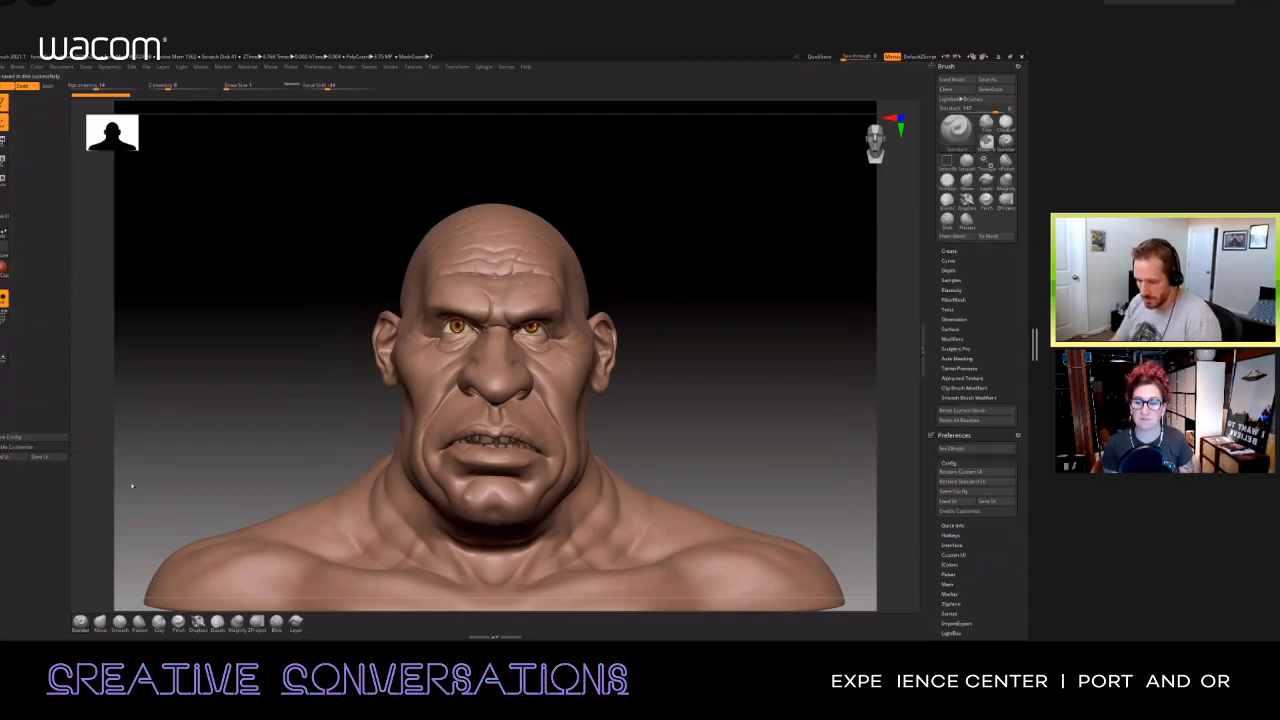
{"action": "left_click", "coordinate": [34, 447]}
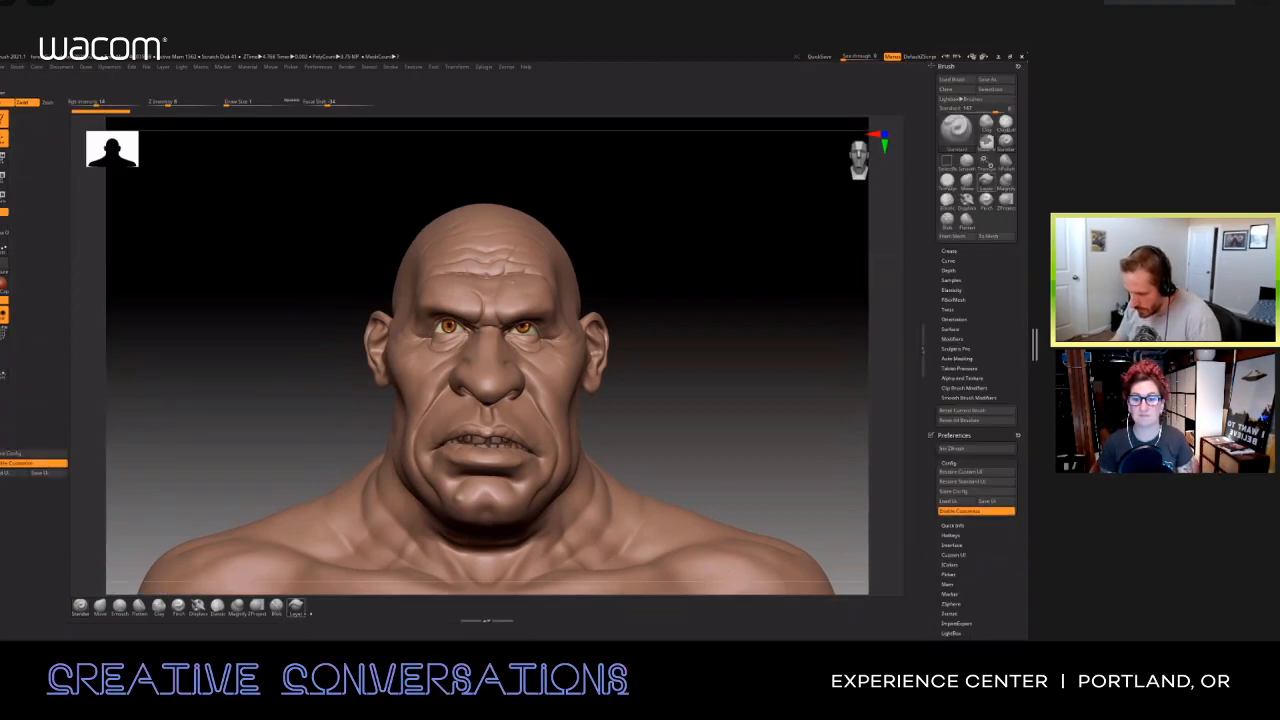
Step: Remove the Layer, Blob, ZProject, Magnify, Elastic, Displace, Flatten and Smooth brushes from the shelf below the canvas
{"action": "left_click", "coordinate": [296, 606]}
{"action": "left_click_drag", "start_coordinate": [260, 415], "coordinate": [273, 433], "text": "ctrl+alt"}
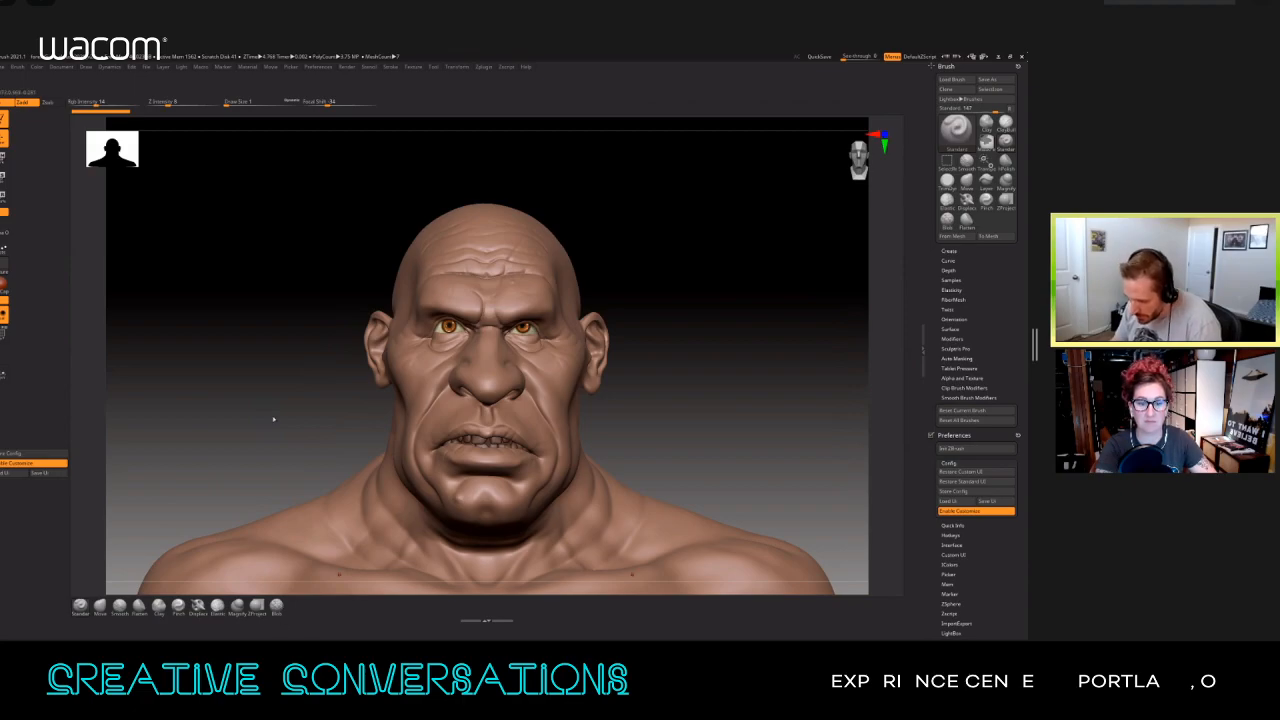
{"action": "left_click_drag", "start_coordinate": [277, 605], "coordinate": [255, 480], "text": "ctrl+alt"}
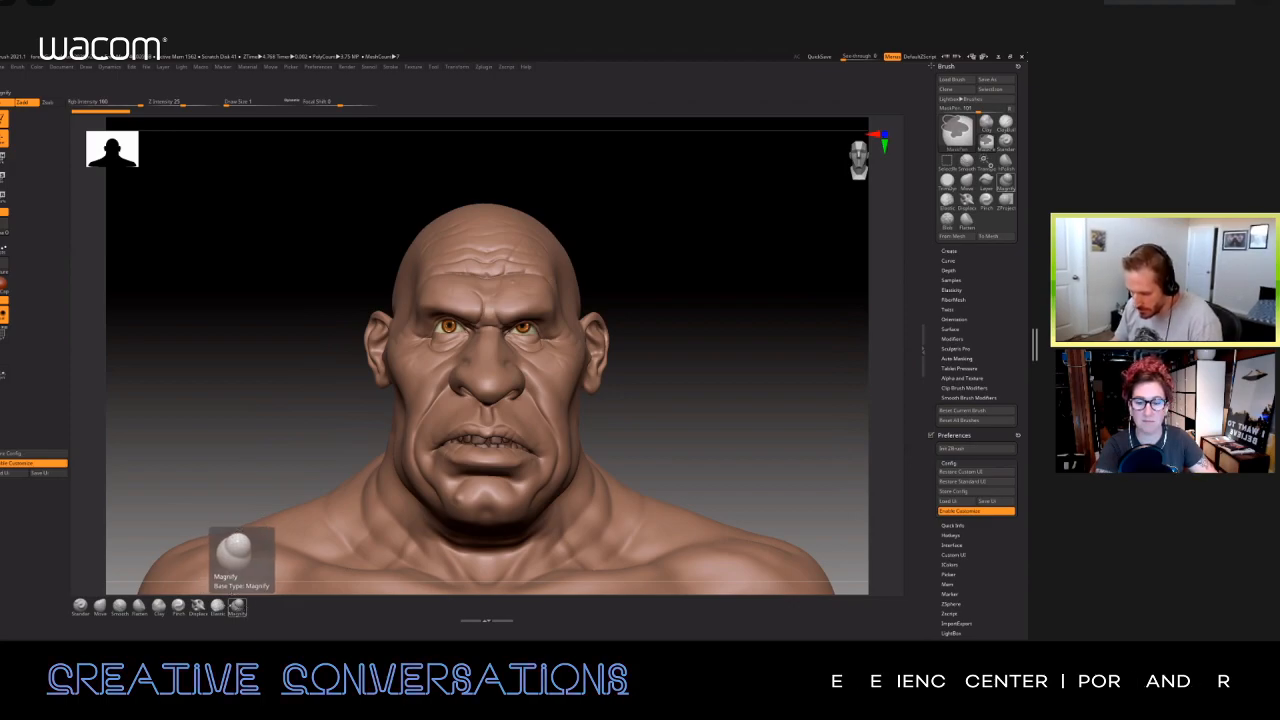
{"action": "left_click_drag", "start_coordinate": [238, 606], "coordinate": [246, 465], "text": "ctrl+alt"}
{"action": "mouse_move", "coordinate": [217, 606]}
{"action": "left_mouse_down", "text": "ctrl+alt"}
{"action": "mouse_move", "coordinate": [214, 470]}
{"action": "mouse_move", "coordinate": [190, 480]}
{"action": "left_mouse_up", "text": "ctrl+alt"}
{"action": "left_click_drag", "start_coordinate": [139, 606], "coordinate": [140, 485], "text": "ctrl+alt"}
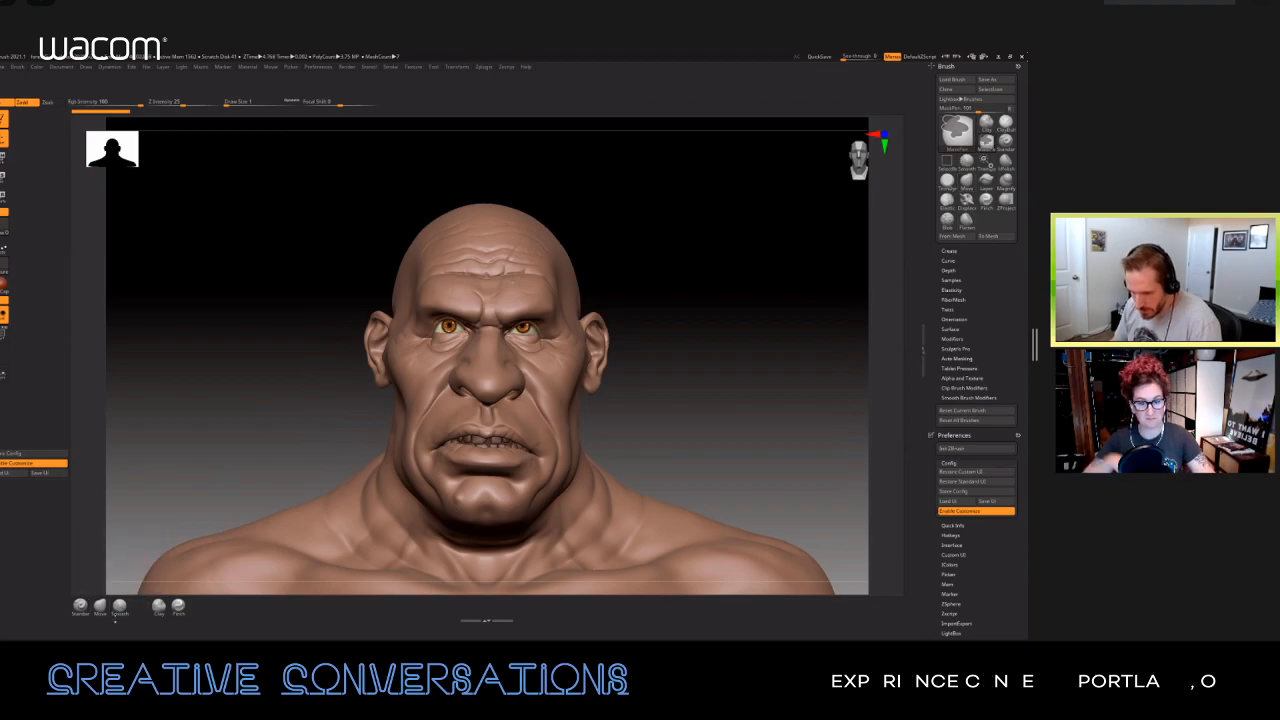
{"action": "left_click_drag", "start_coordinate": [119, 606], "coordinate": [118, 485], "text": "ctrl+alt"}
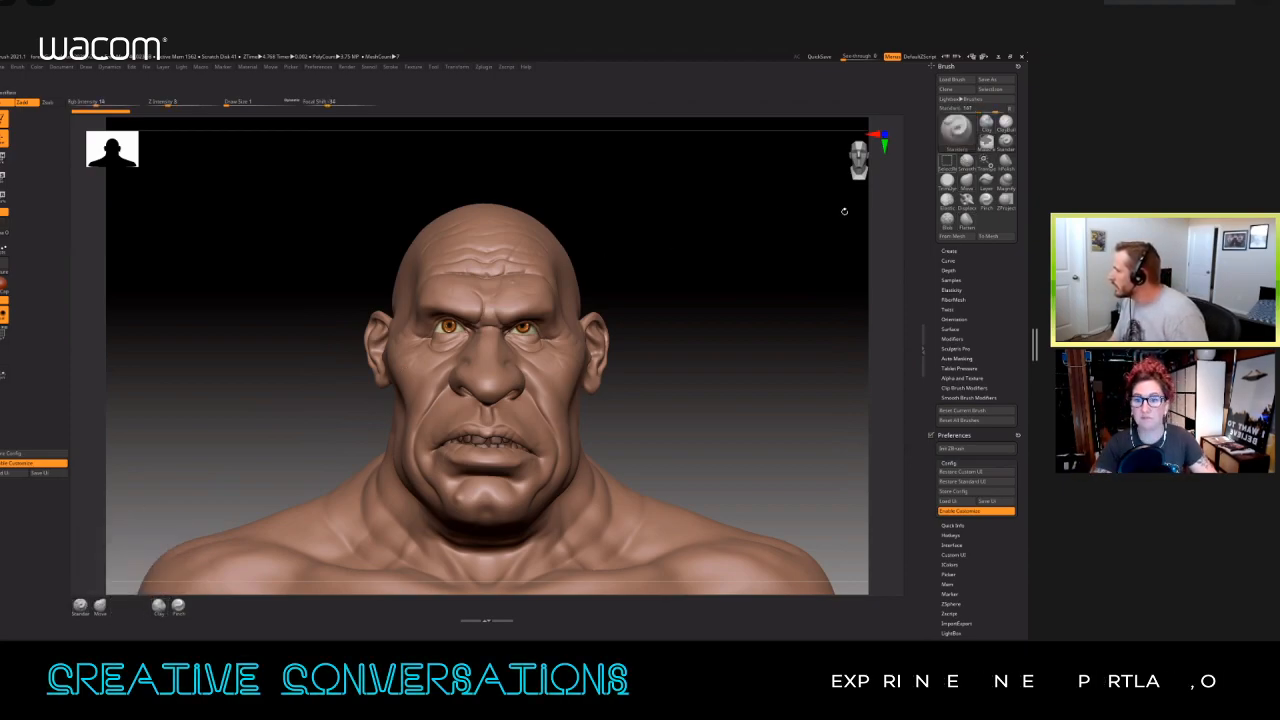
Step: Add the ClayBuildup brush before Clay and the Move Topological brush after Move on the shelf below the canvas
{"action": "left_click", "coordinate": [1005, 122]}
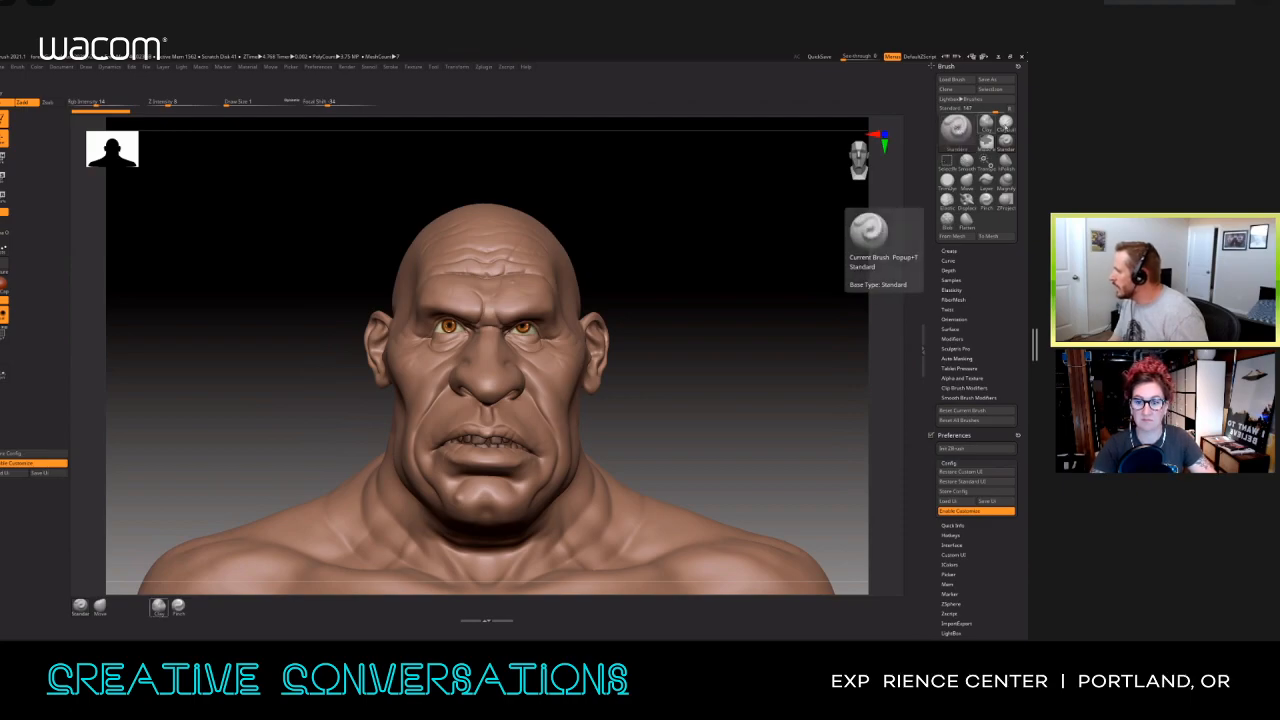
{"action": "mouse_move", "coordinate": [1008, 126]}
{"action": "left_mouse_down", "text": "ctrl+alt"}
{"action": "mouse_move", "coordinate": [543, 489]}
{"action": "mouse_move", "coordinate": [139, 605]}
{"action": "left_mouse_up", "text": "ctrl+alt"}
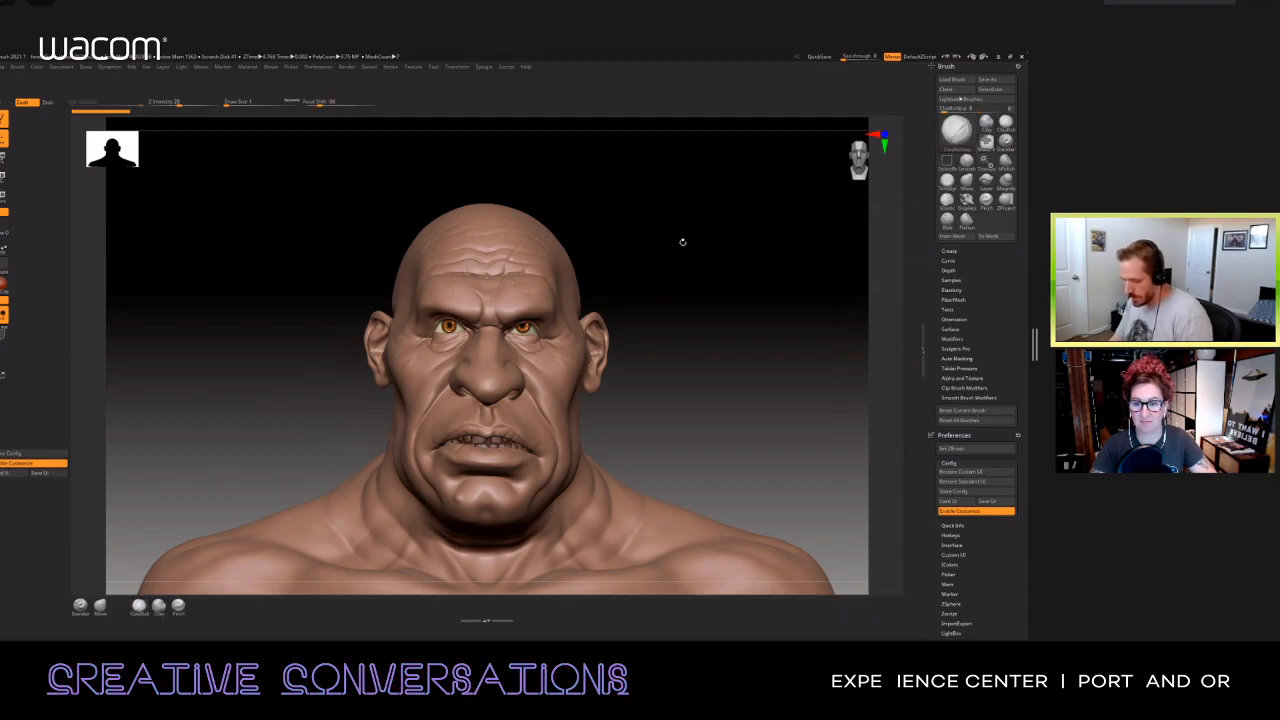
{"action": "key", "text": "b"}
{"action": "key", "text": "m"}
{"action": "key", "text": "t"}
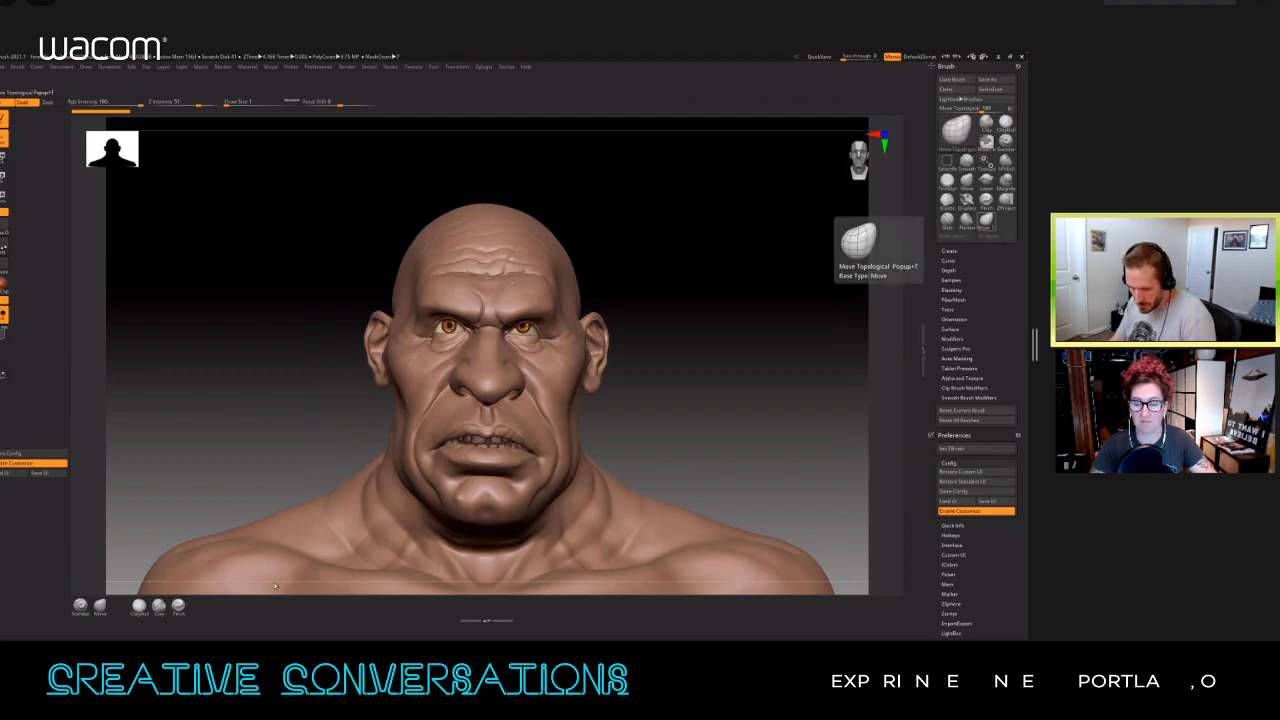
{"action": "left_click_drag", "start_coordinate": [988, 226], "coordinate": [120, 607], "text": "ctrl+alt"}
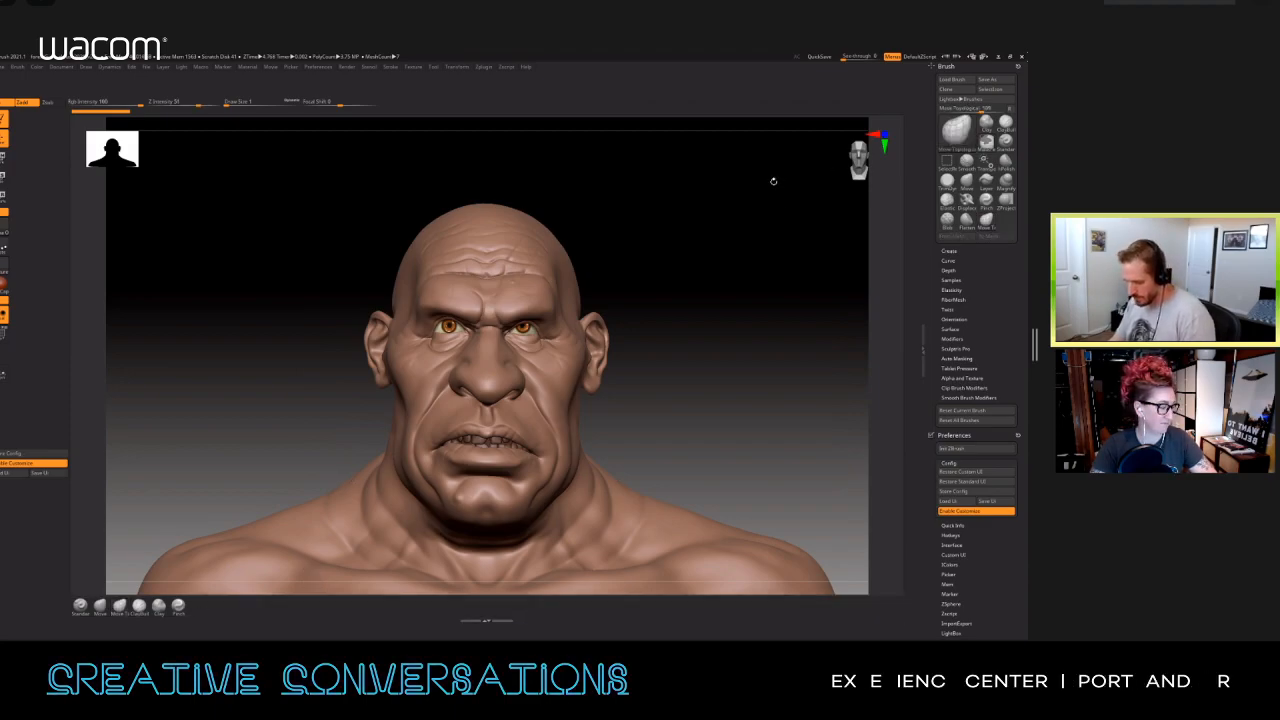
Step: Select the DamStandard brush and add it after Pinch on the shelf below the canvas
{"action": "key", "text": "b"}
{"action": "key", "text": "d"}
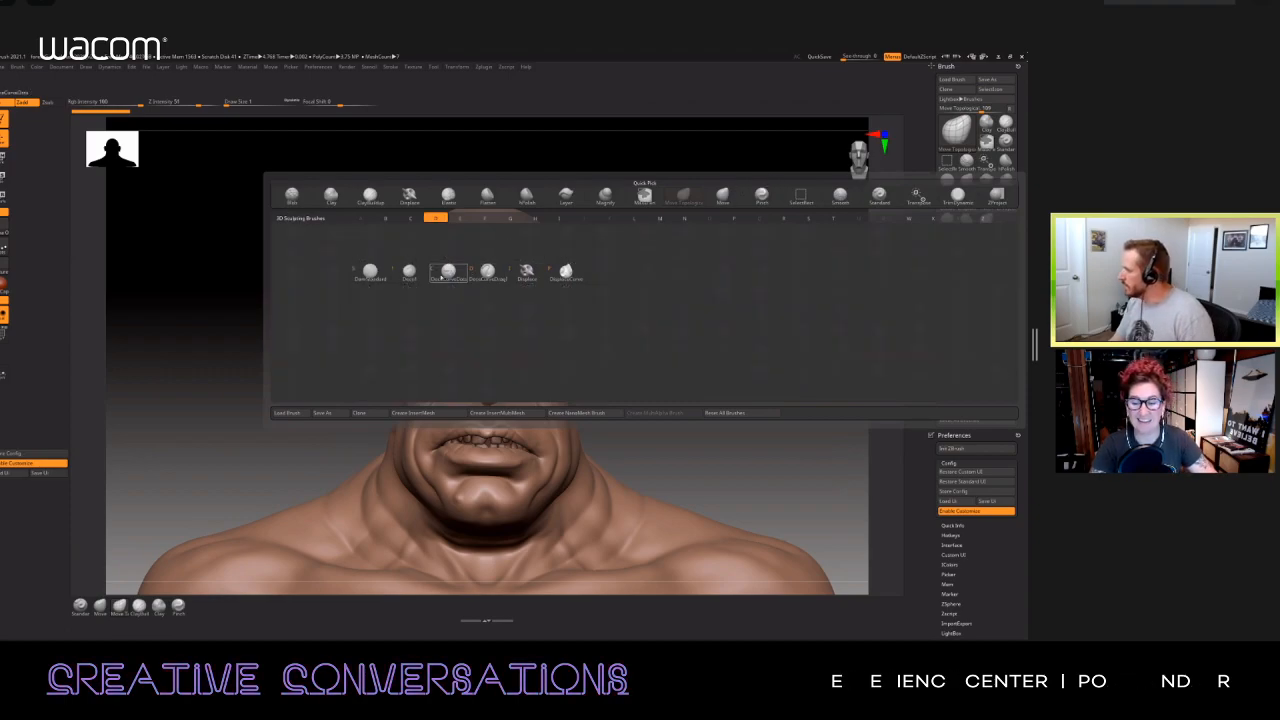
{"action": "left_click", "coordinate": [370, 272]}
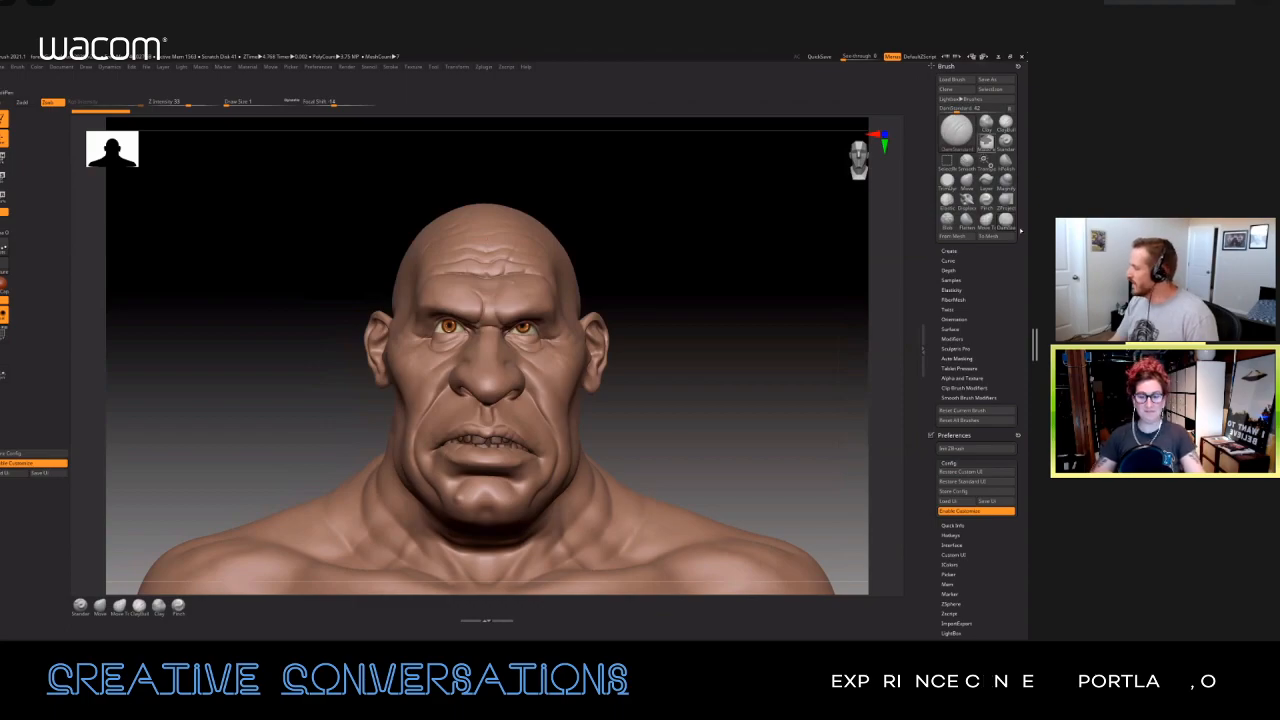
{"action": "mouse_move", "coordinate": [1006, 224]}
{"action": "left_mouse_down", "text": "ctrl+alt"}
{"action": "mouse_move", "coordinate": [300, 617]}
{"action": "mouse_move", "coordinate": [200, 610]}
{"action": "left_mouse_up", "text": "ctrl+alt"}
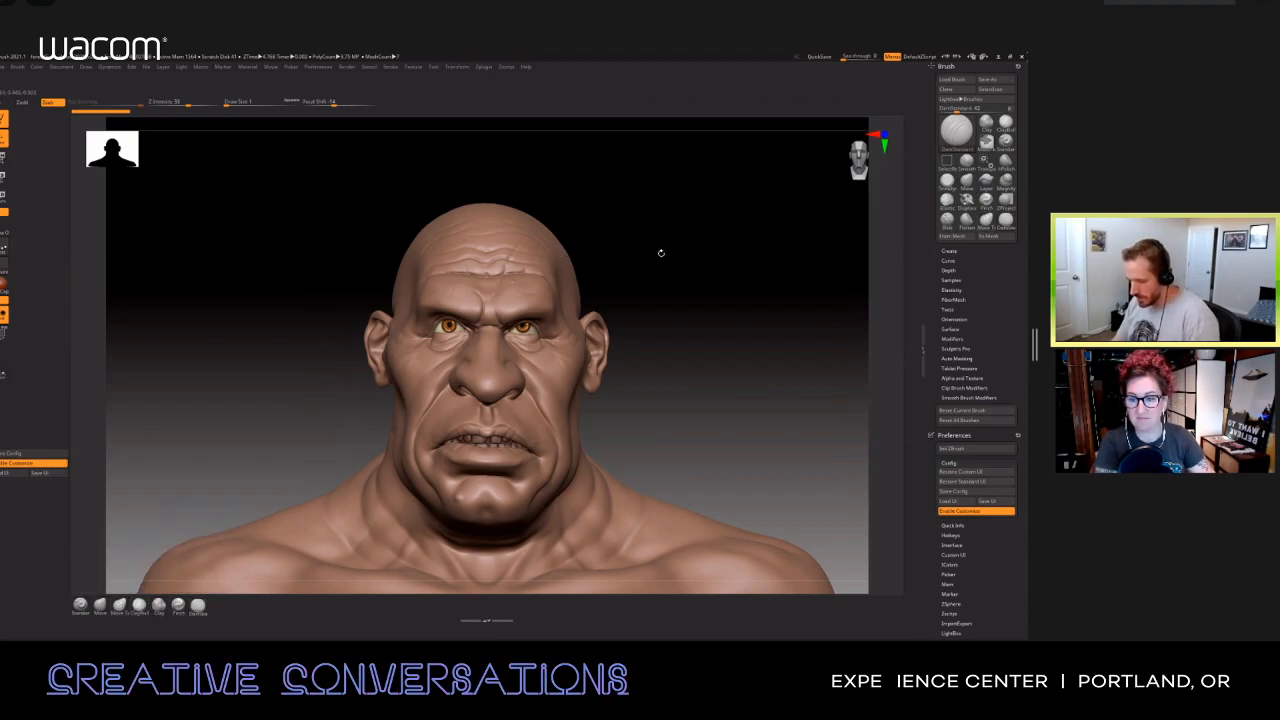
Step: Select the hPolish brush and add it to the end of the brush shelf below the canvas
{"action": "key", "text": "b"}
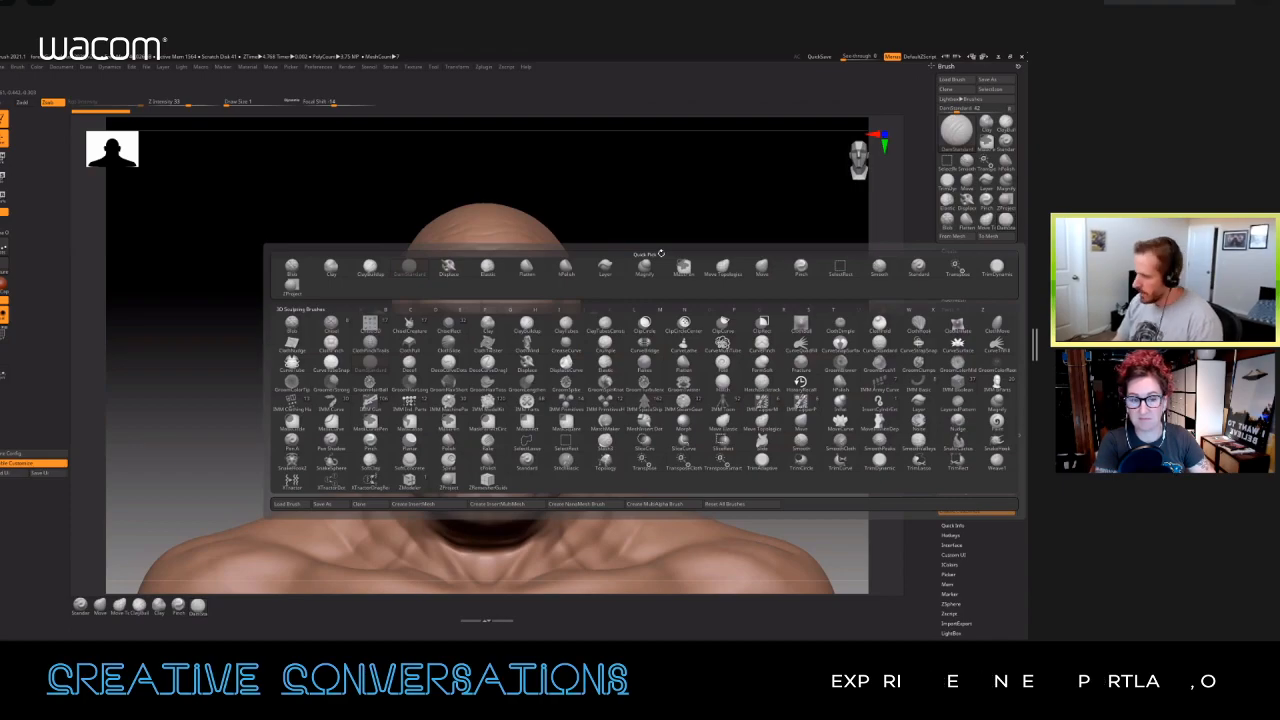
{"action": "key", "text": "h"}
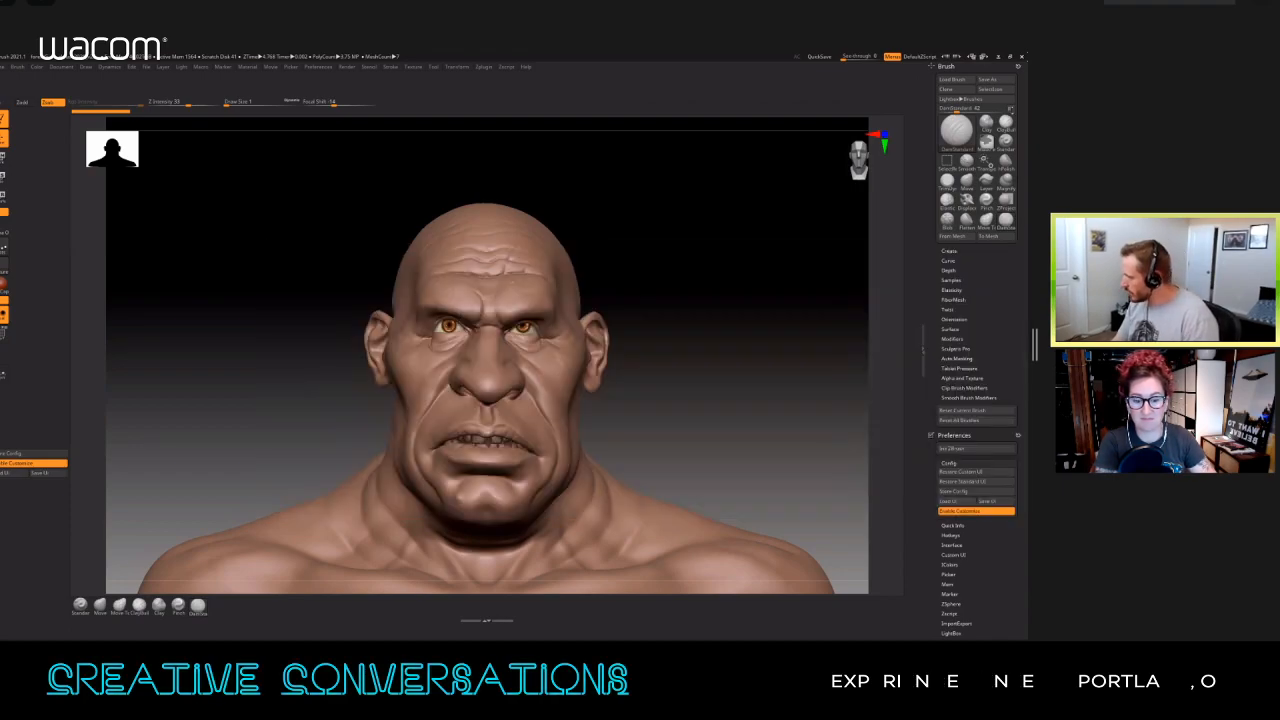
{"action": "key", "text": "b"}
{"action": "key", "text": "h"}
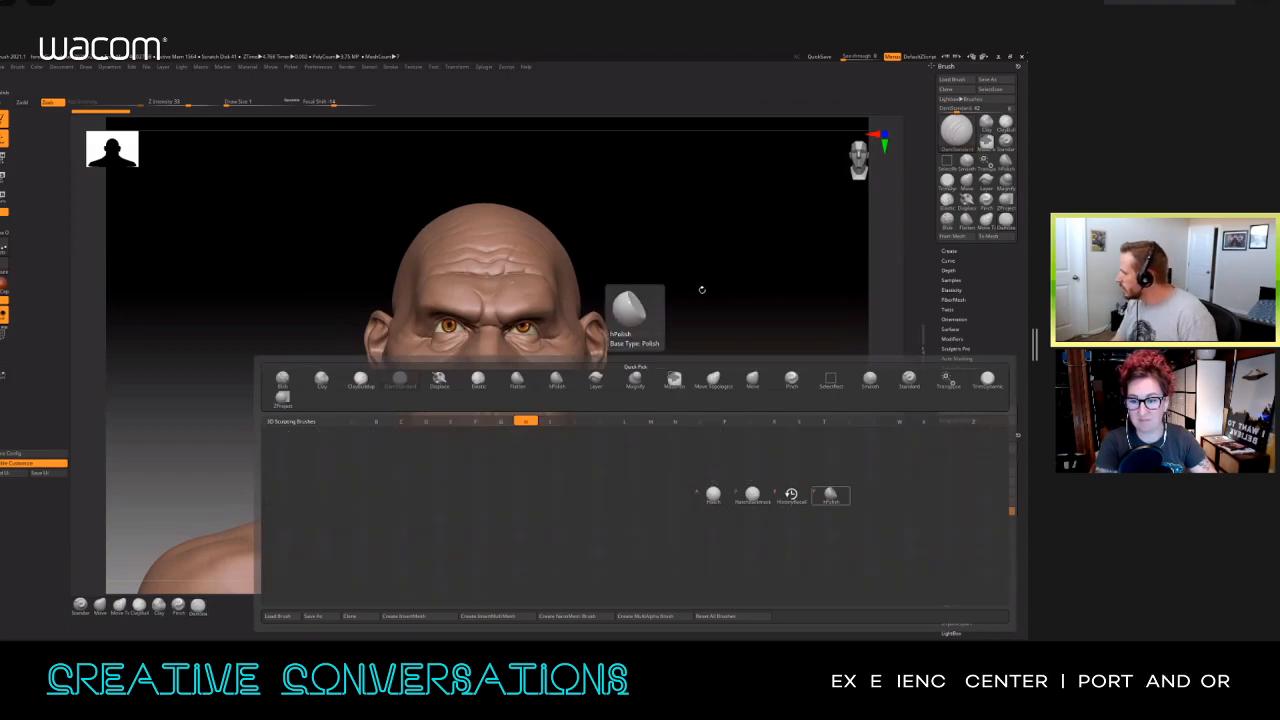
{"action": "key", "text": "p"}
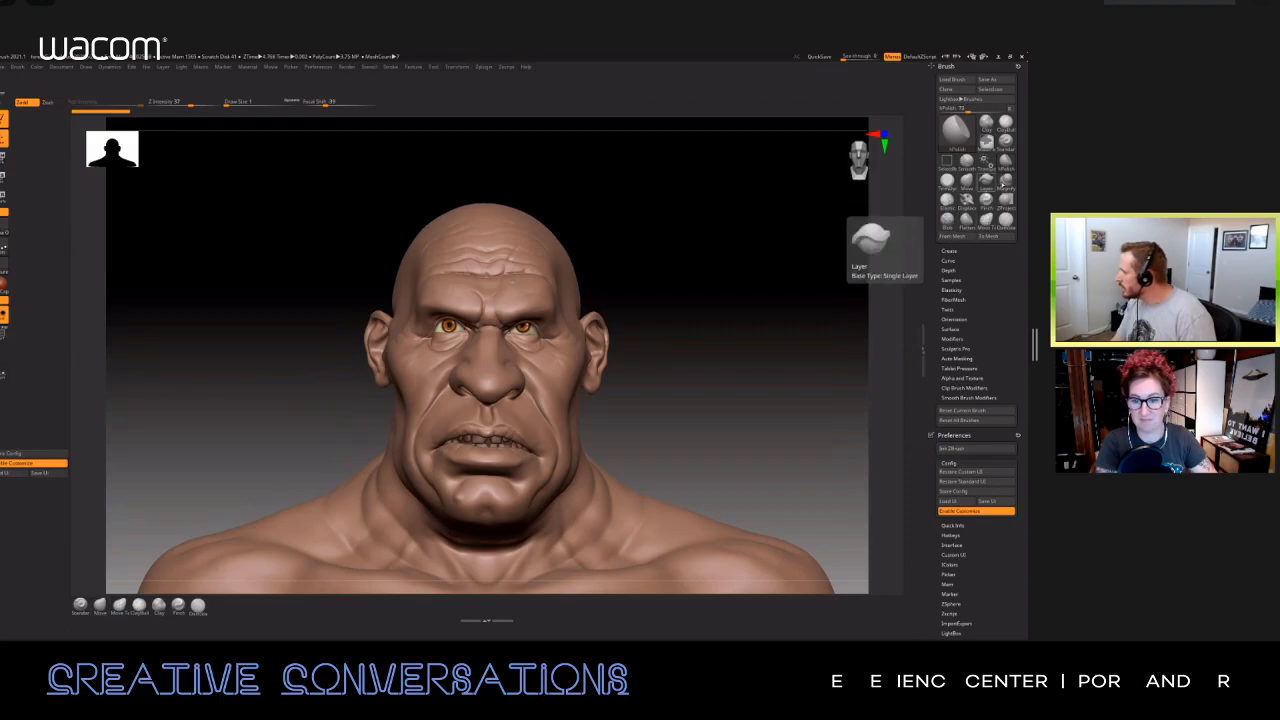
{"action": "mouse_move", "coordinate": [1006, 161]}
{"action": "left_mouse_down", "text": "ctrl+alt"}
{"action": "mouse_move", "coordinate": [321, 615]}
{"action": "mouse_move", "coordinate": [220, 611]}
{"action": "left_mouse_up", "text": "ctrl+alt"}
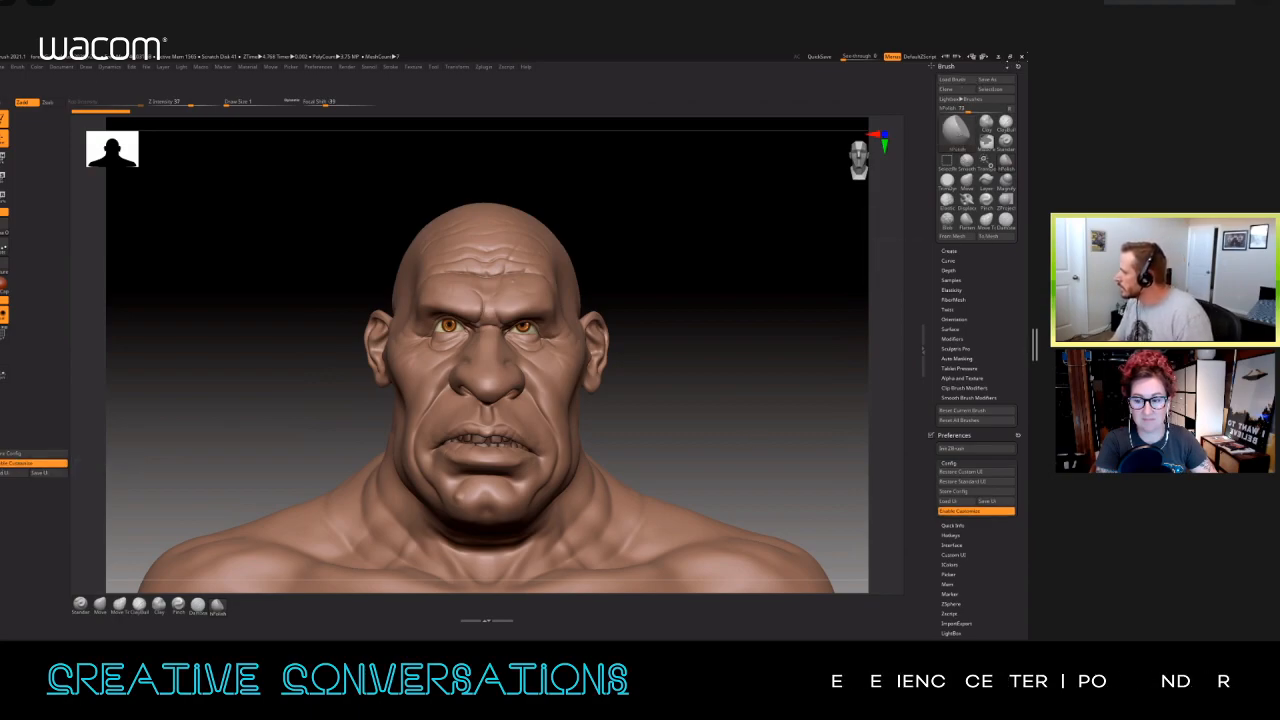
Step: Collapse the Brush and Preferences palettes, delete the stored morph target and add StoreMT to the empty area below the canvas
{"action": "left_click", "coordinate": [946, 67]}
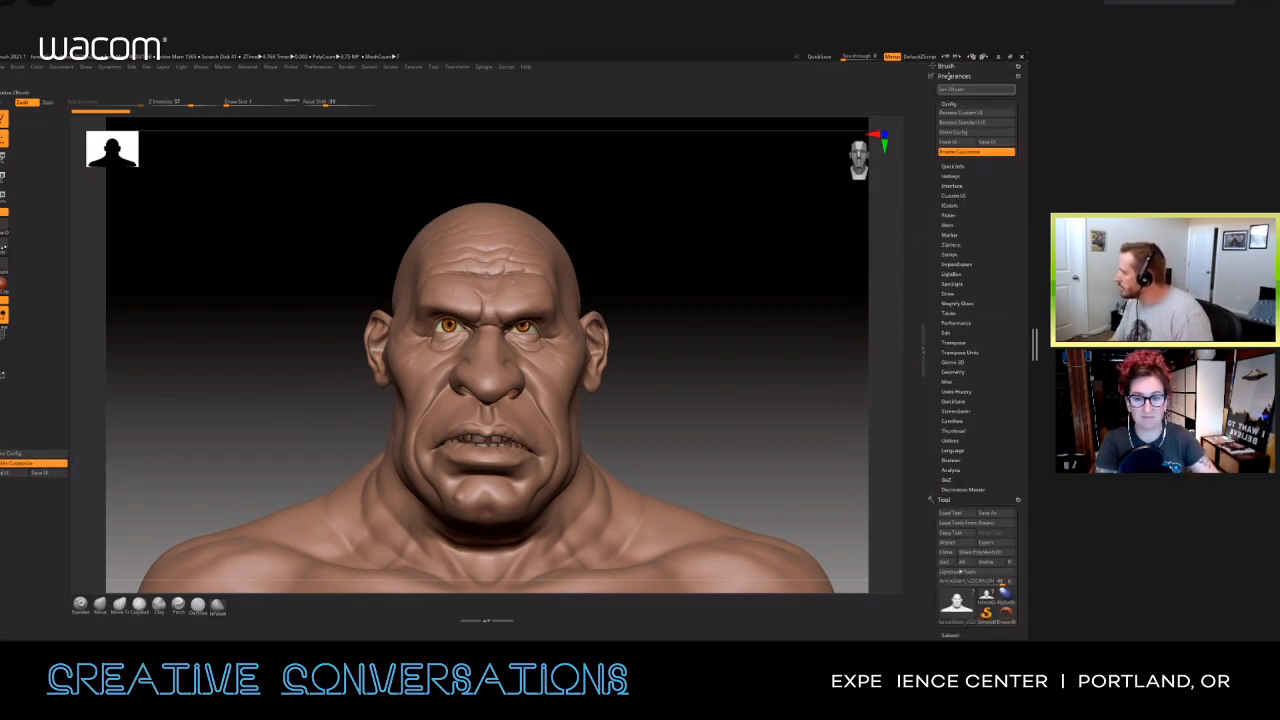
{"action": "left_click", "coordinate": [954, 76]}
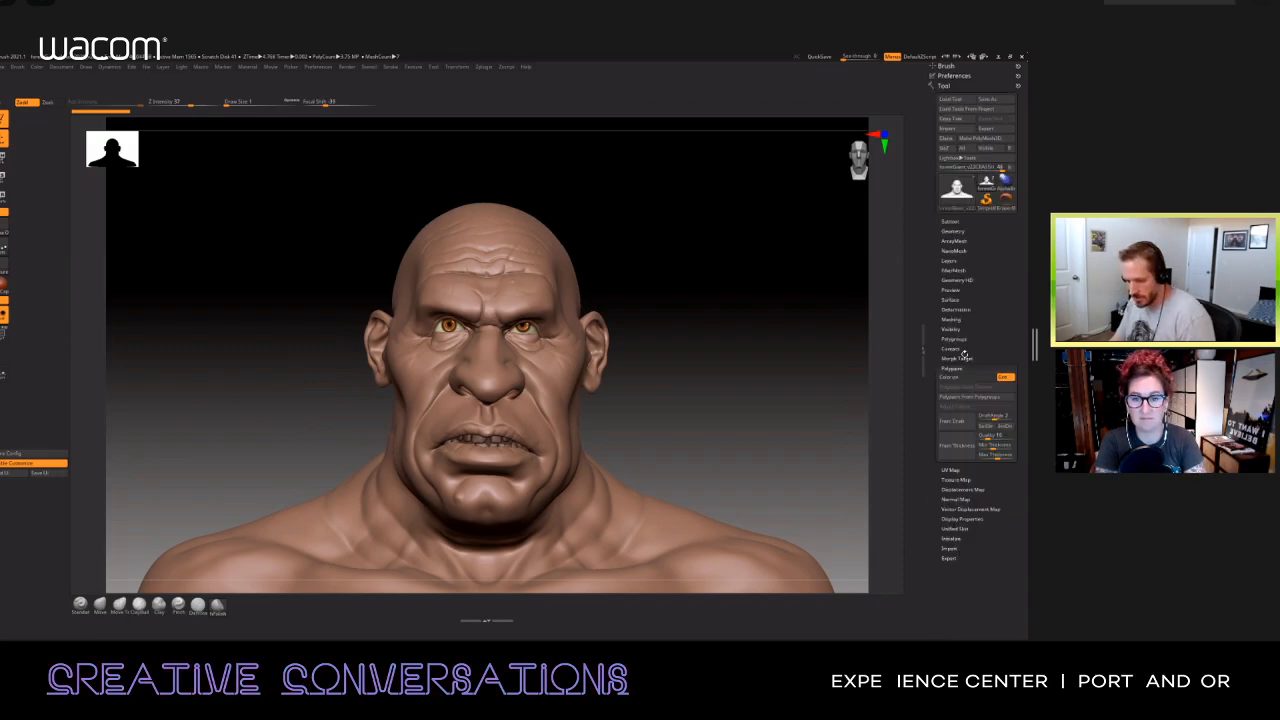
{"action": "left_click", "coordinate": [956, 358]}
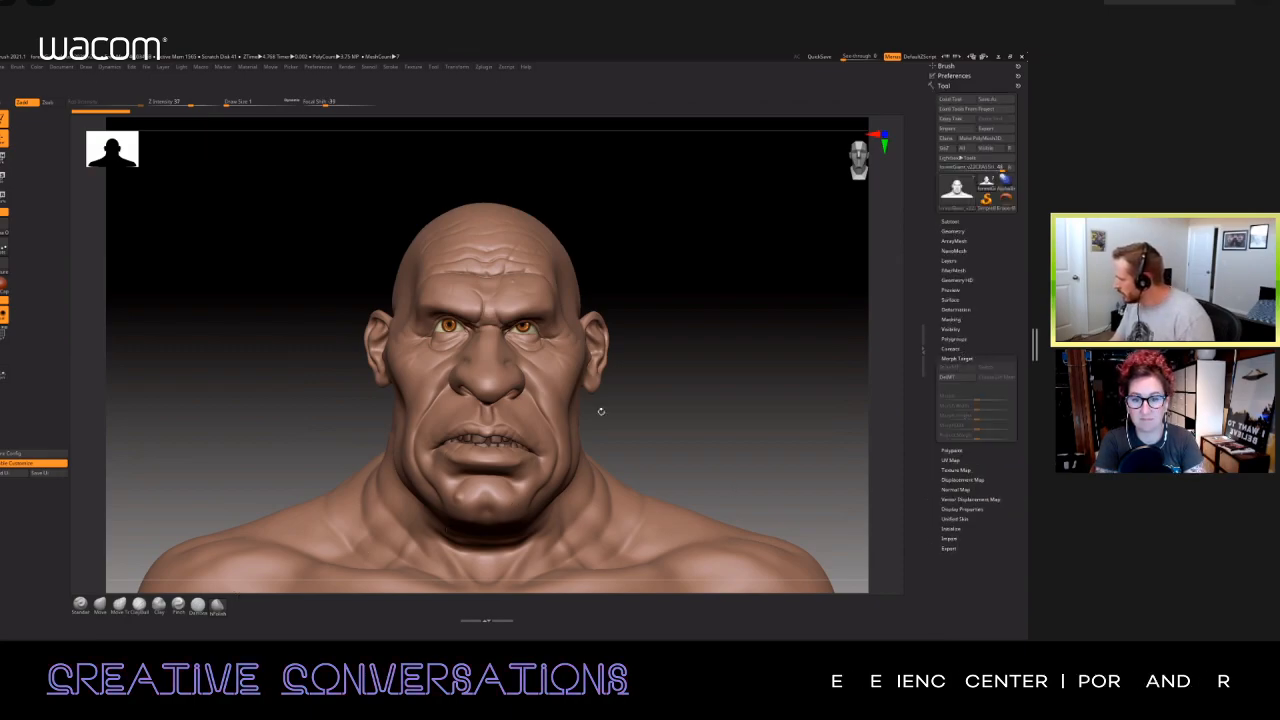
{"action": "left_click", "coordinate": [959, 377]}
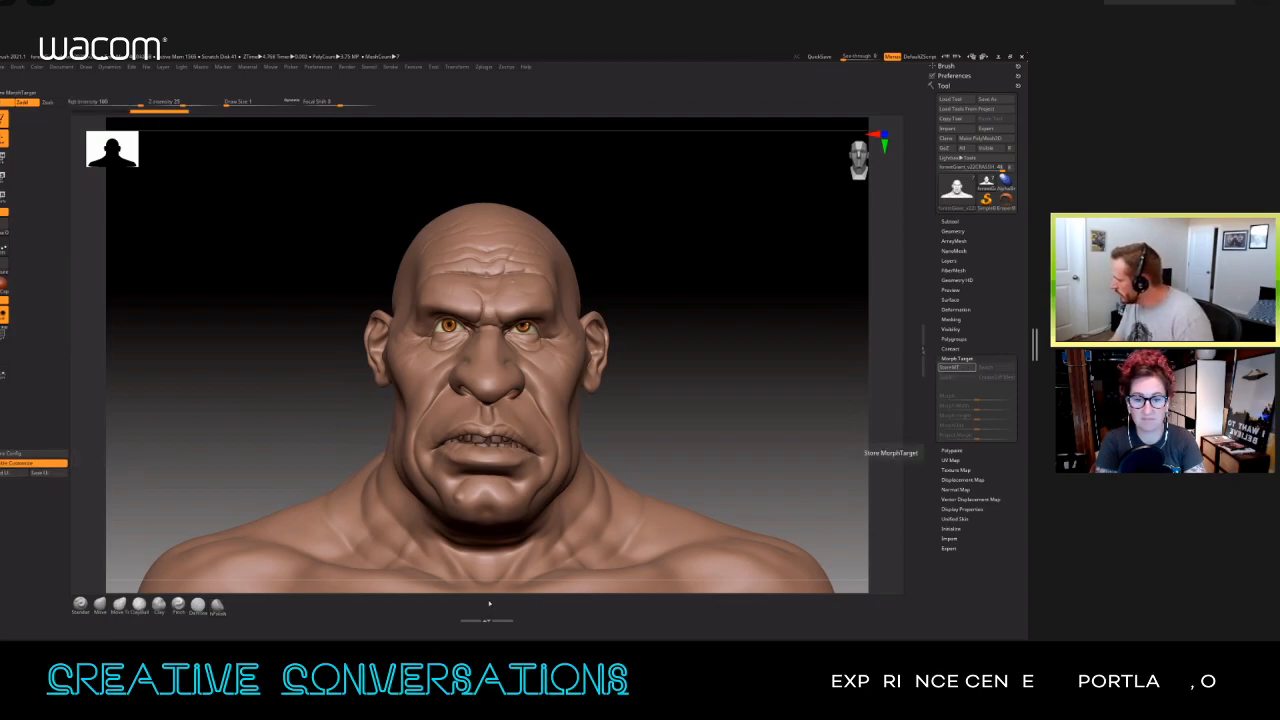
{"action": "left_click_drag", "start_coordinate": [957, 367], "coordinate": [489, 604], "text": "ctrl+alt"}
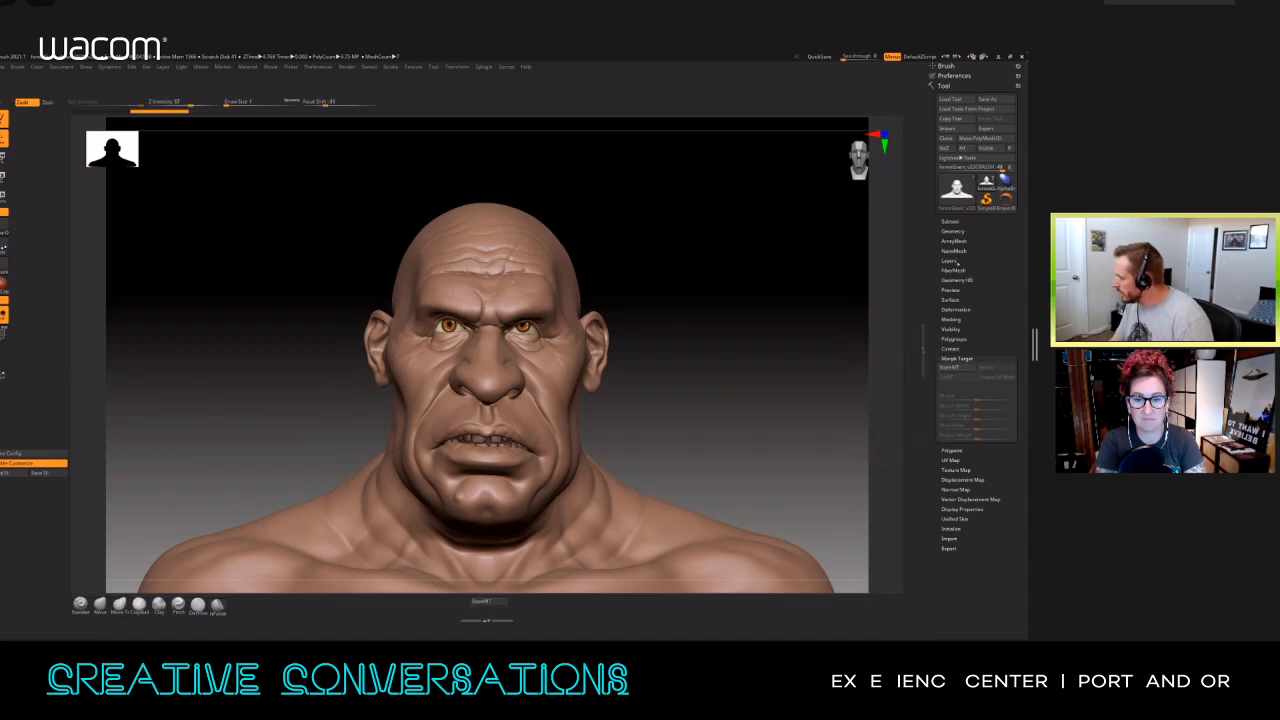
Step: Add the New layer button beside StoreMT on the shelf below the canvas and turn off interface customization
{"action": "left_click", "coordinate": [949, 261]}
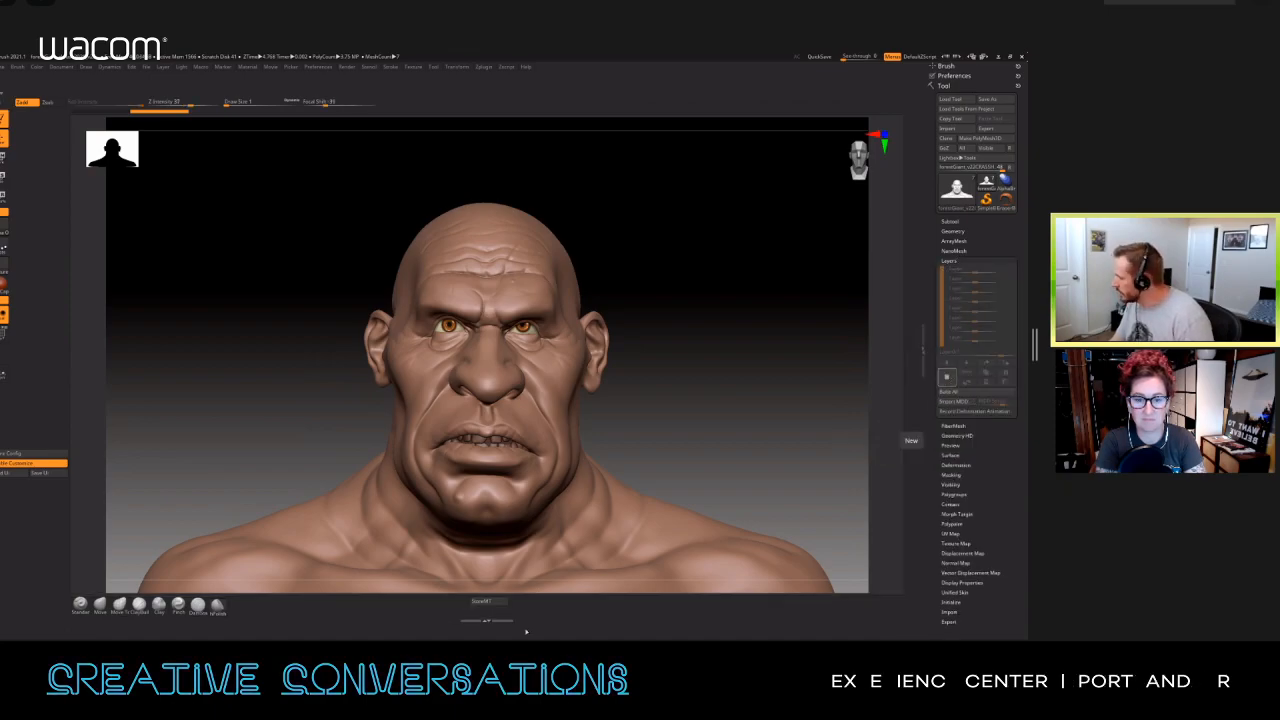
{"action": "left_click_drag", "start_coordinate": [949, 378], "coordinate": [528, 605], "text": "ctrl+alt"}
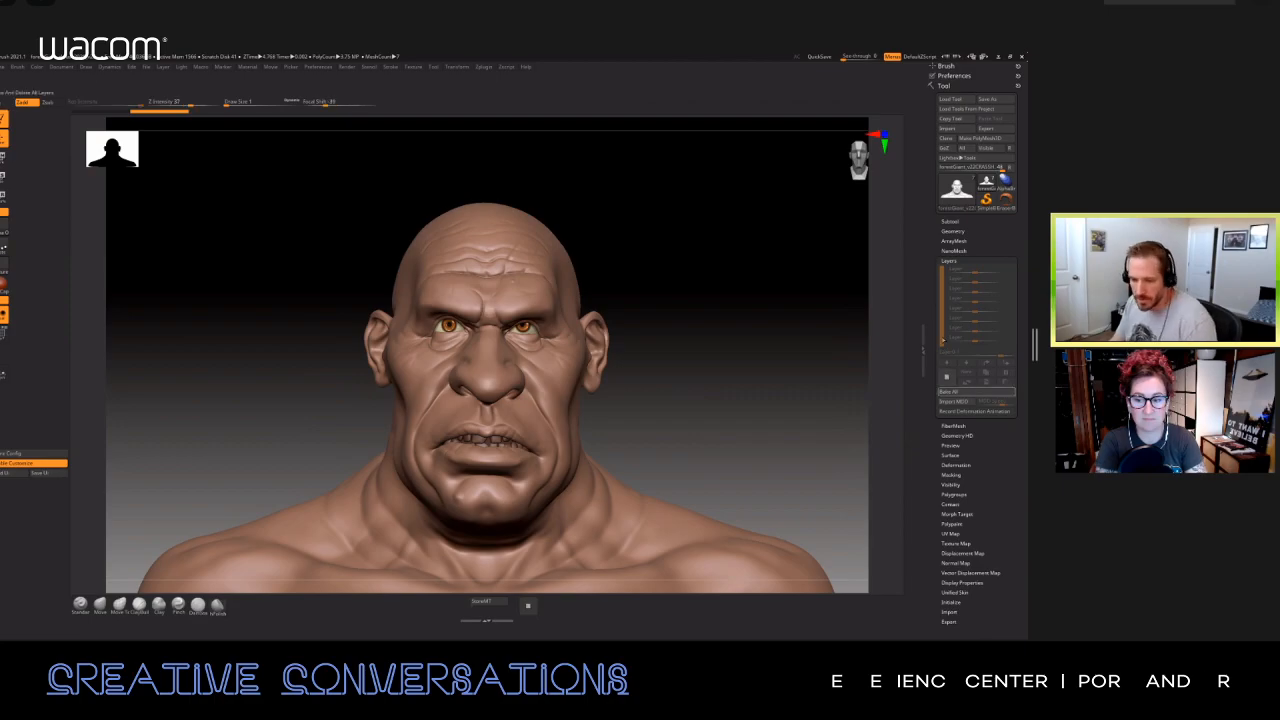
{"action": "left_click", "coordinate": [25, 464]}
Step: Store the interface configuration as the default and save the UI to a file, overwriting the existing one
{"action": "left_click", "coordinate": [25, 438]}
{"action": "left_click", "coordinate": [577, 378]}
{"action": "left_click", "coordinate": [60, 456]}
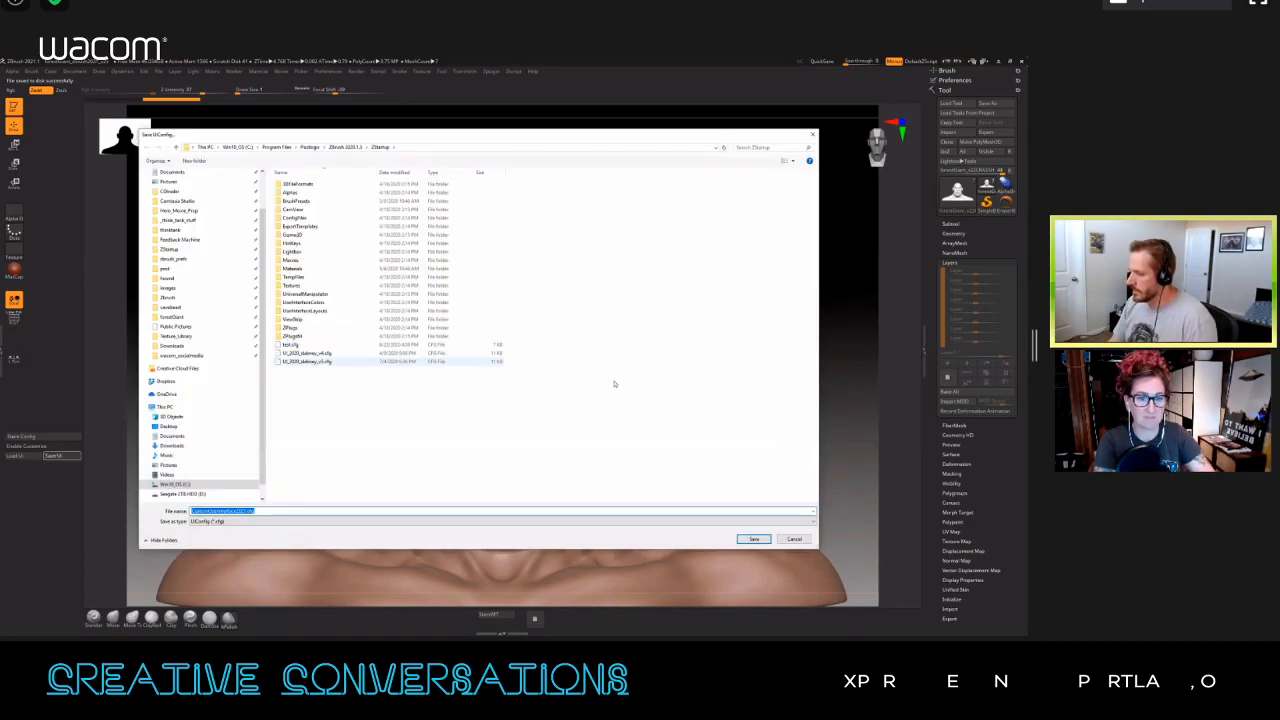
{"action": "double_click", "coordinate": [294, 345]}
{"action": "left_click", "coordinate": [532, 350]}
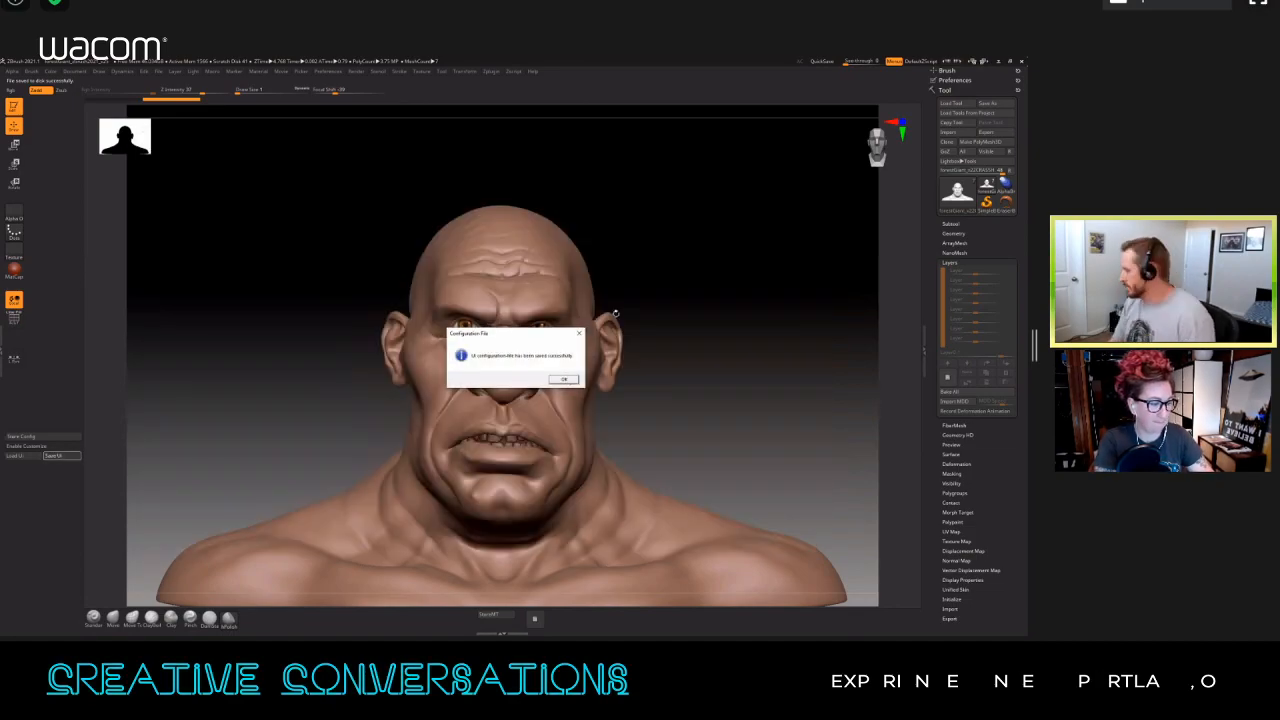
{"action": "key", "text": "Return"}
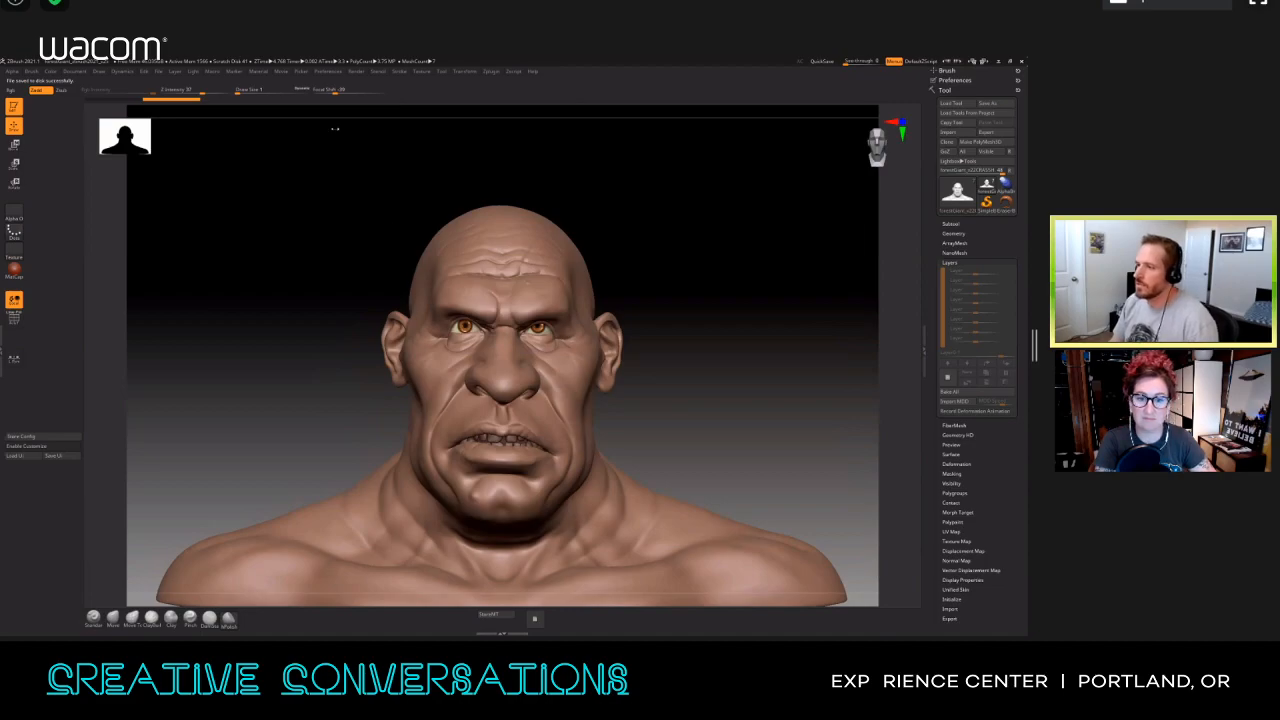
Step: Dock the Material palette above the Tool palette in the side tray
{"action": "left_click", "coordinate": [258, 72]}
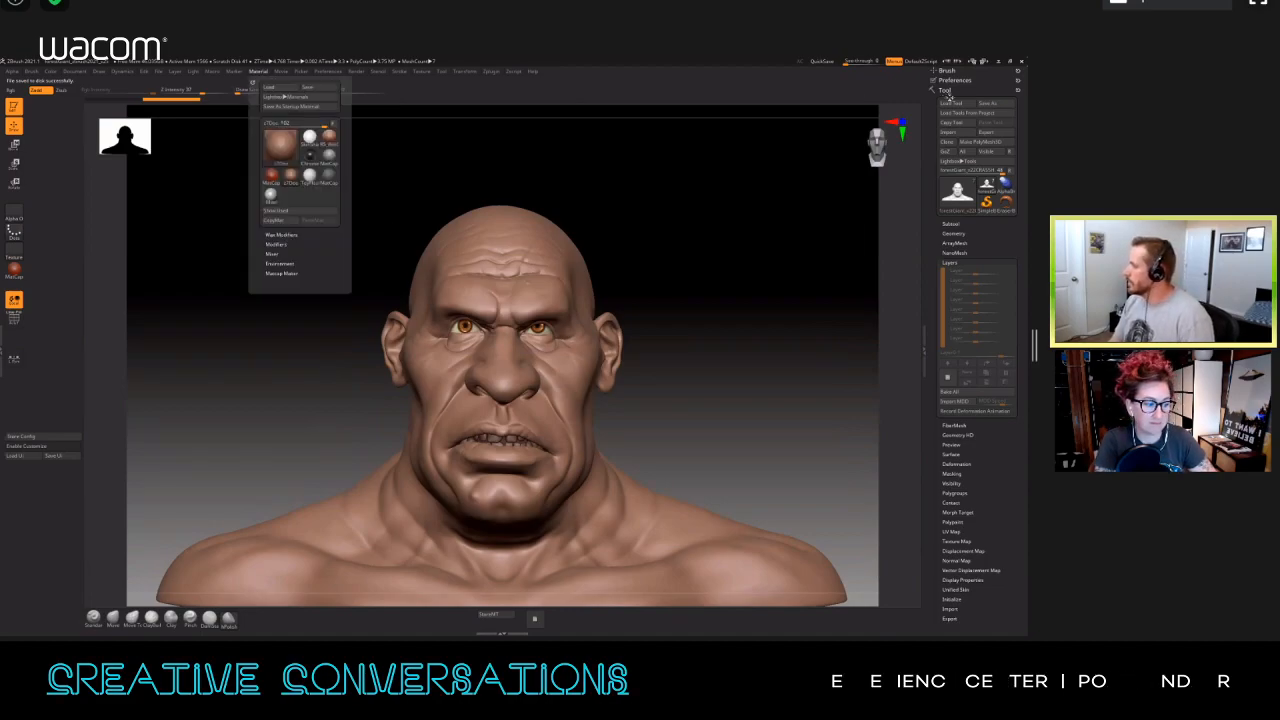
{"action": "left_click_drag", "start_coordinate": [252, 83], "coordinate": [948, 100]}
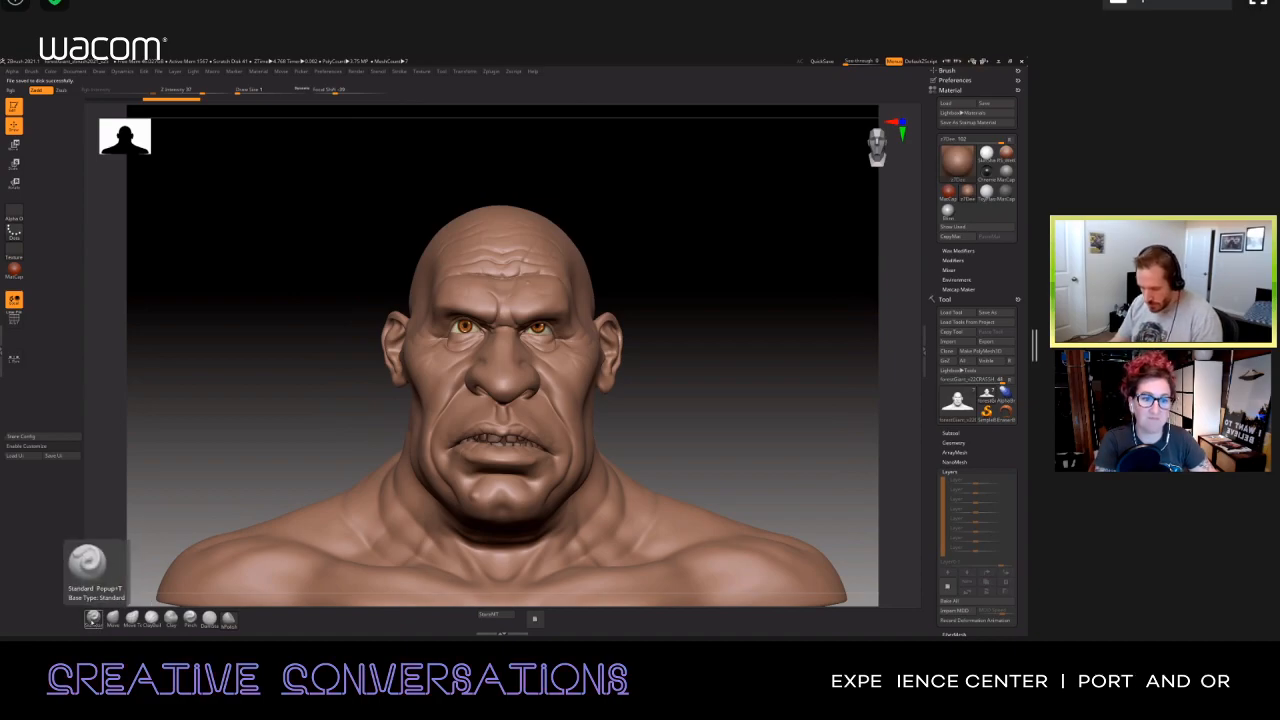
Step: Assign hotkey 1 to the Standard brush and hotkey 3 to Move Topological, replacing the existing assignments
{"action": "left_click", "coordinate": [93, 617], "text": "ctrl+alt"}
{"action": "key", "text": "1"}
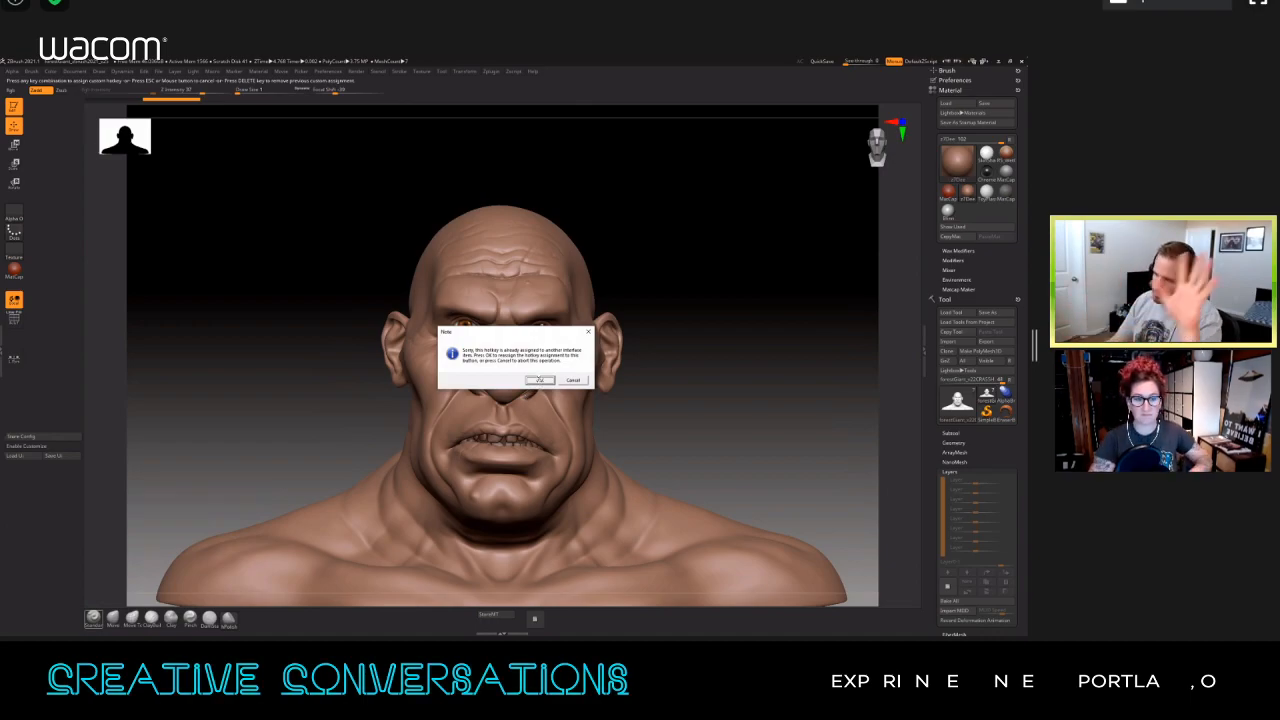
{"action": "left_click", "coordinate": [540, 380]}
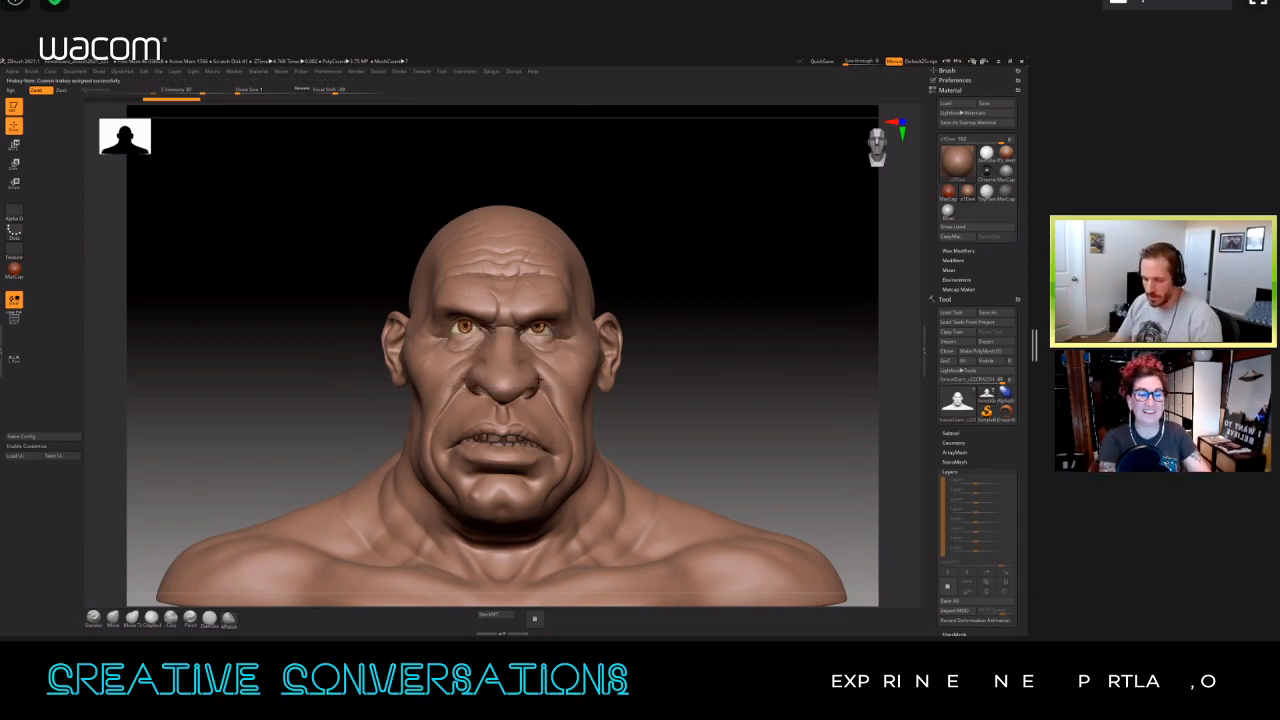
{"action": "left_click", "coordinate": [132, 617], "text": "ctrl+alt"}
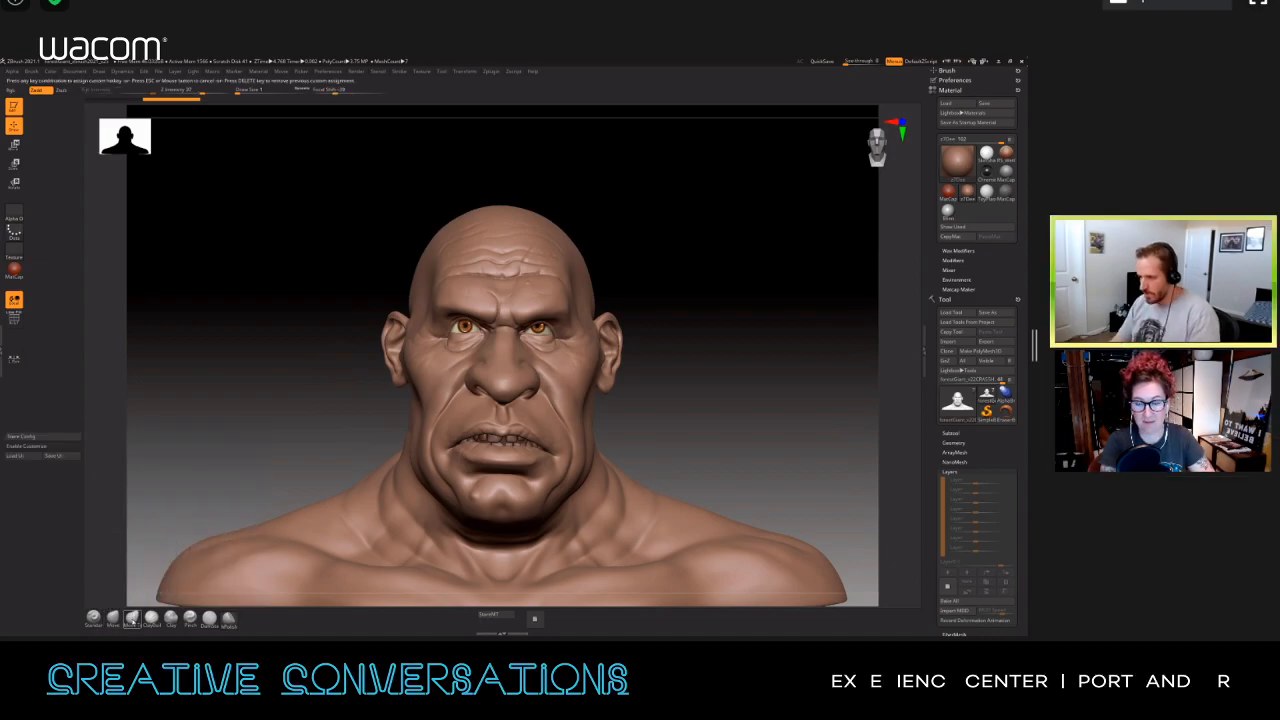
{"action": "key", "text": "3"}
{"action": "left_click", "coordinate": [543, 380]}
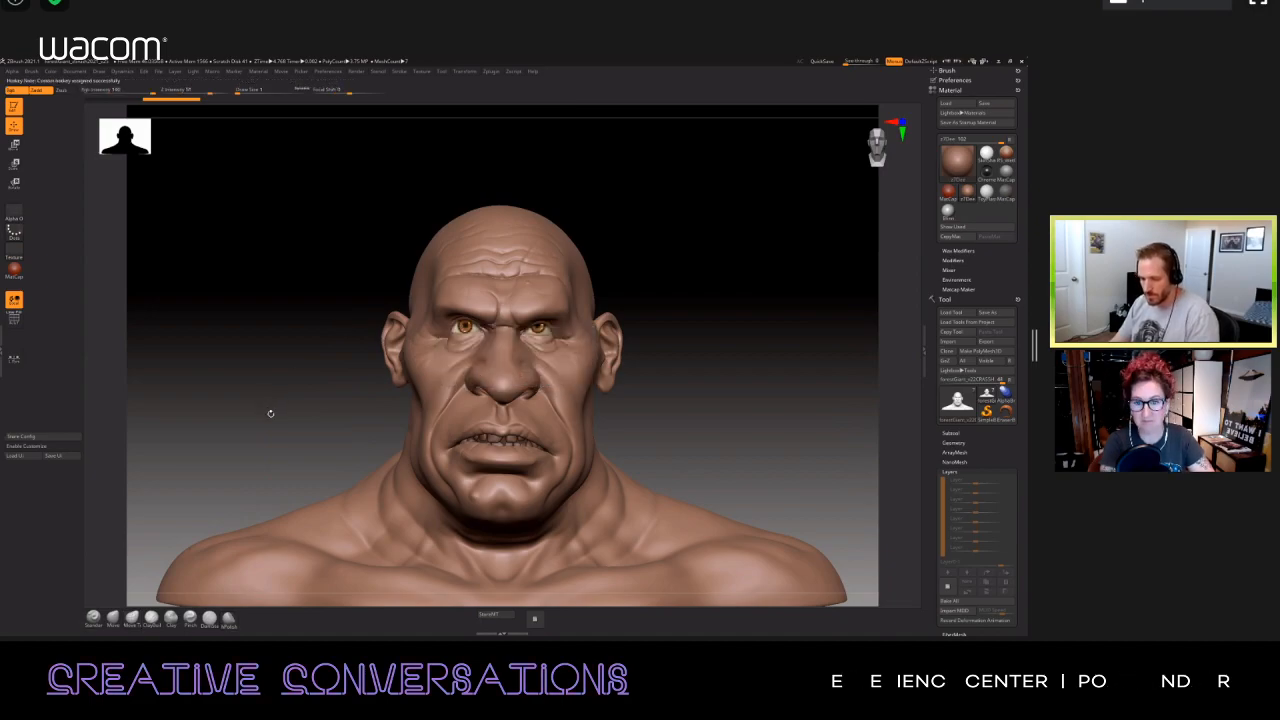
Step: Assign hotkey 4 to the ClayBuildup brush and hotkey 7 to DamStandard, replacing the existing assignments
{"action": "left_click", "coordinate": [151, 618], "text": "ctrl+alt"}
{"action": "key", "text": "4"}
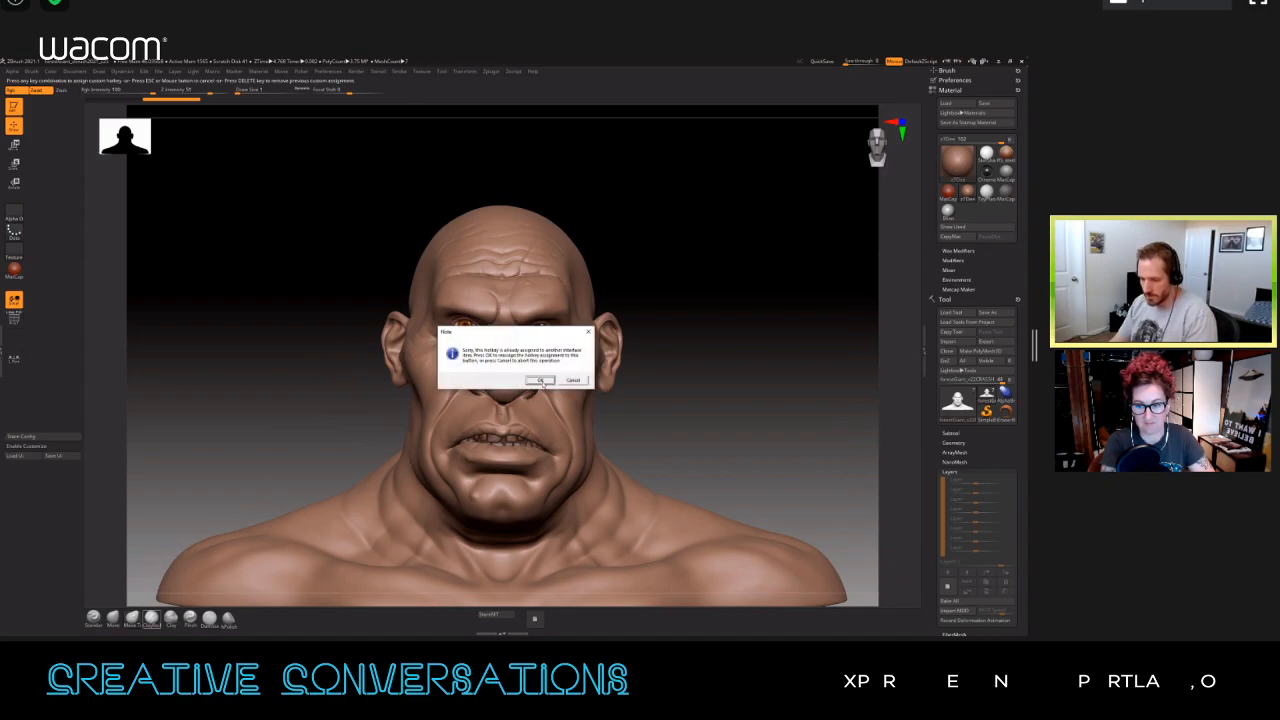
{"action": "left_click", "coordinate": [540, 380]}
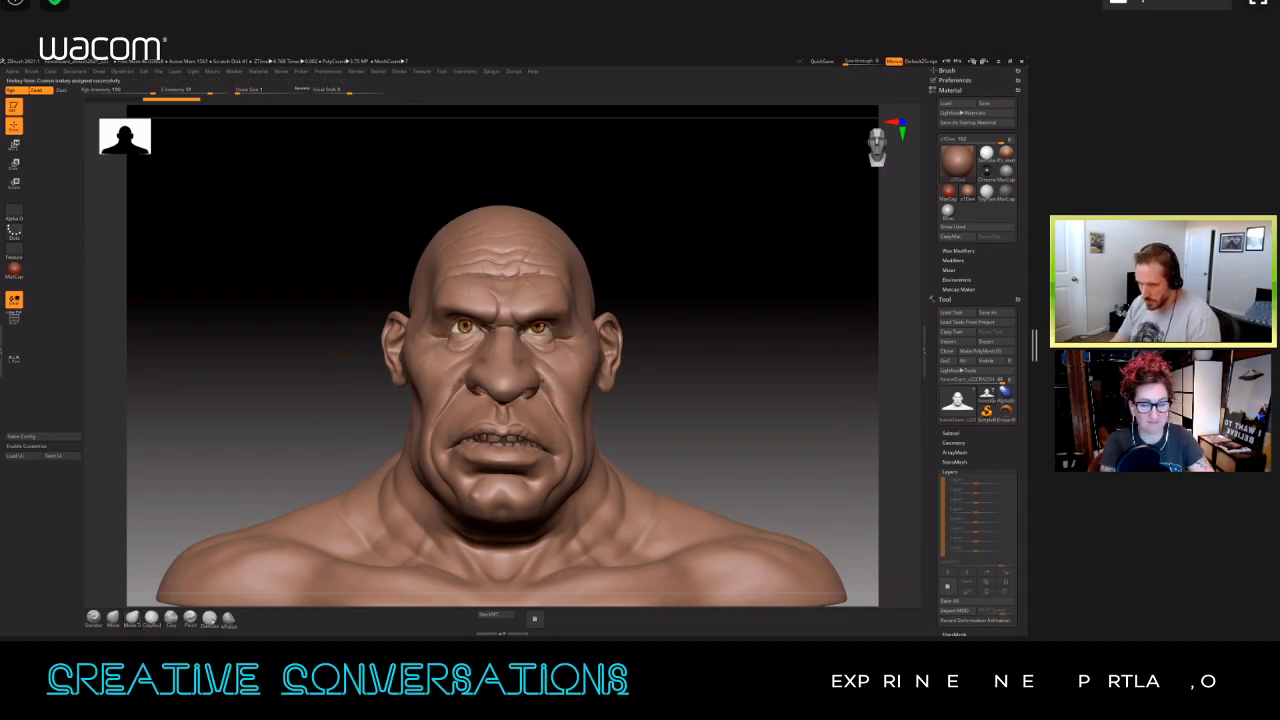
{"action": "left_click", "coordinate": [209, 618], "text": "ctrl+alt"}
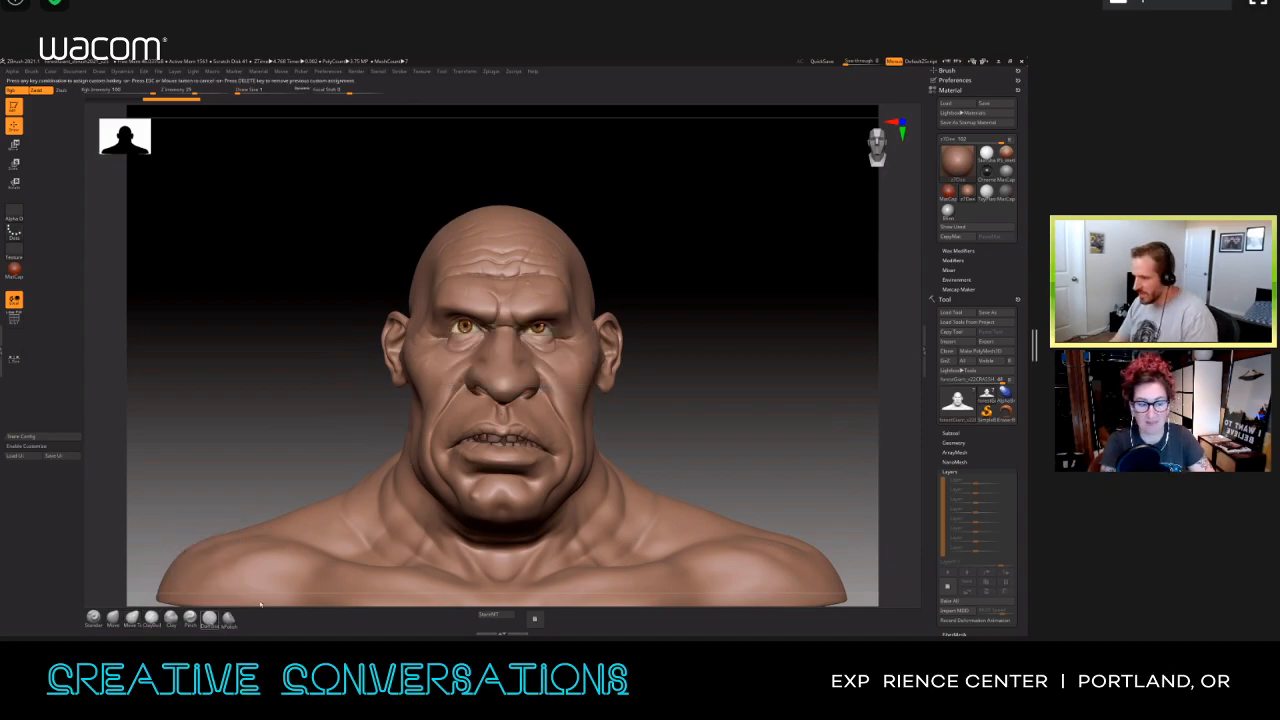
{"action": "key", "text": "7"}
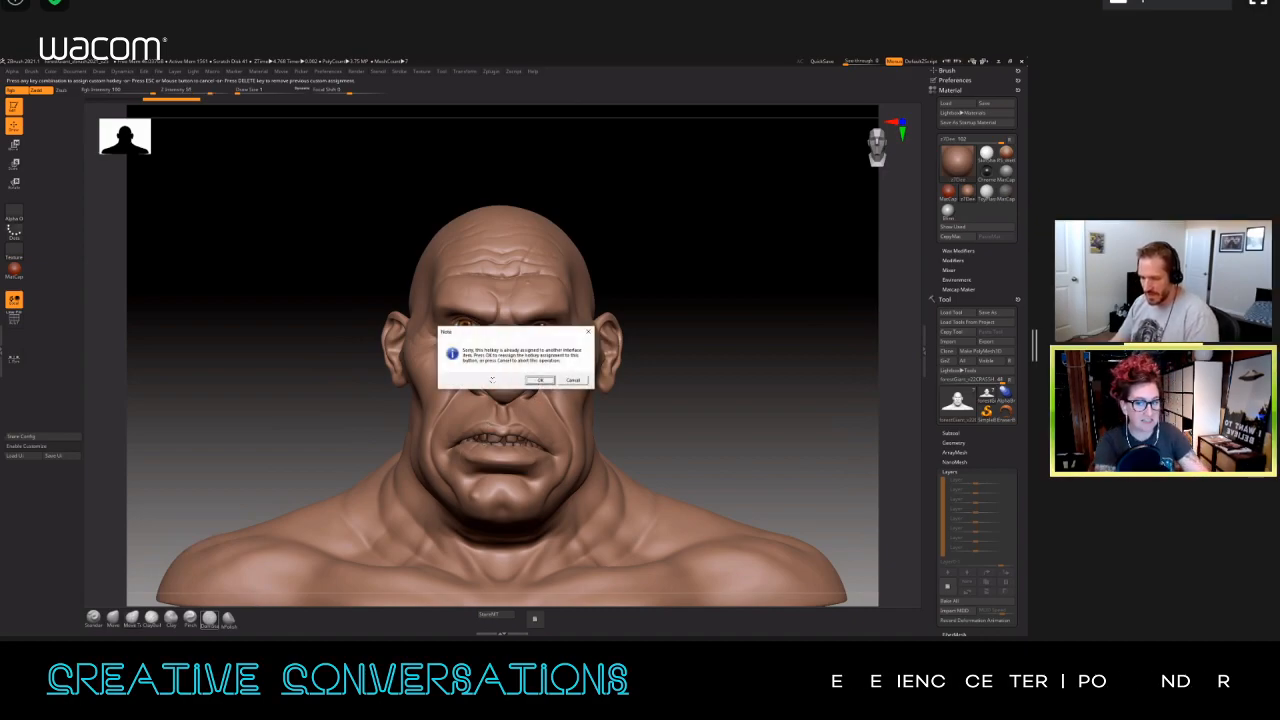
{"action": "key", "text": "Return"}
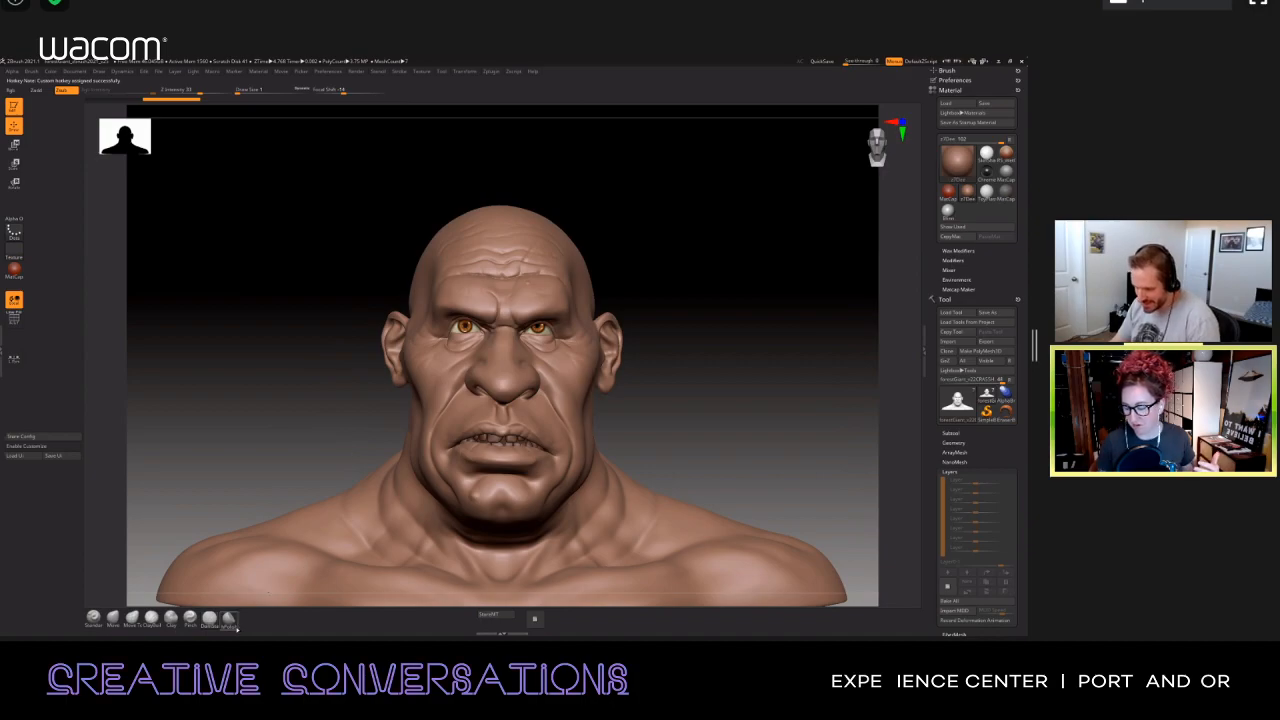
Step: Assign hotkey 8 to the hPolish brush, replacing the existing assignment
{"action": "left_click", "coordinate": [229, 618], "text": "ctrl+alt"}
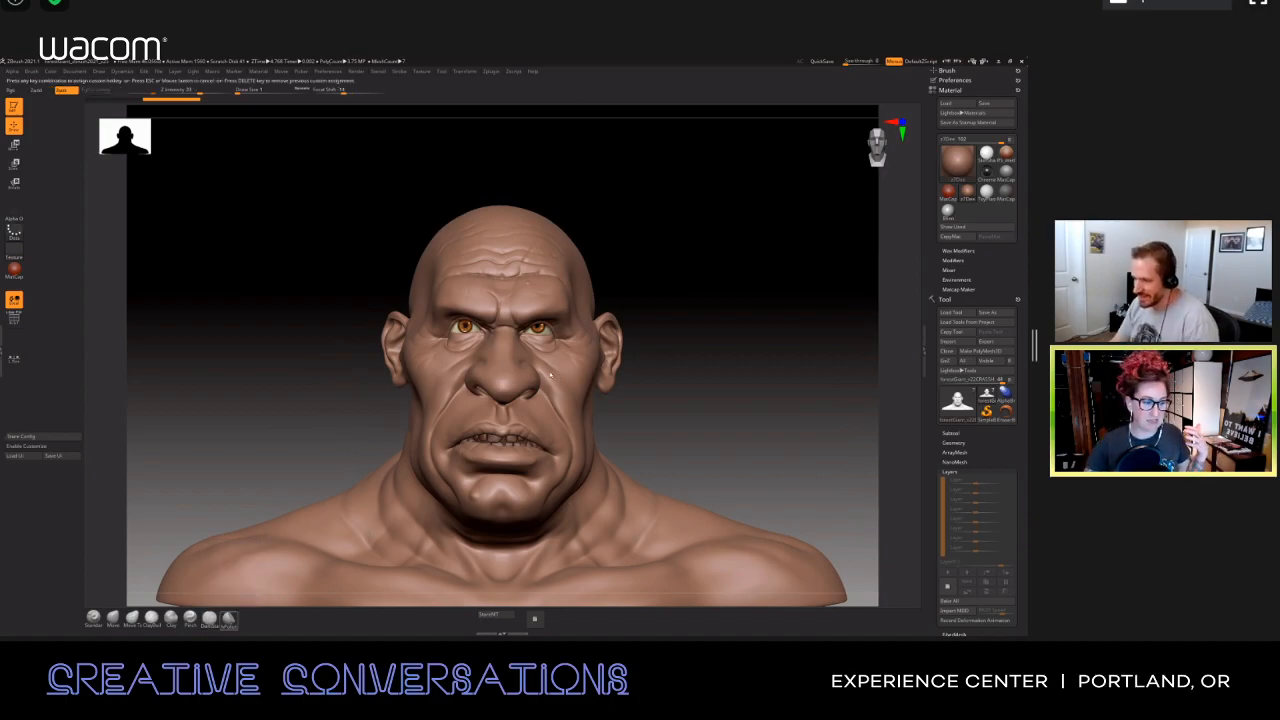
{"action": "key", "text": "8"}
{"action": "key", "text": "Return"}
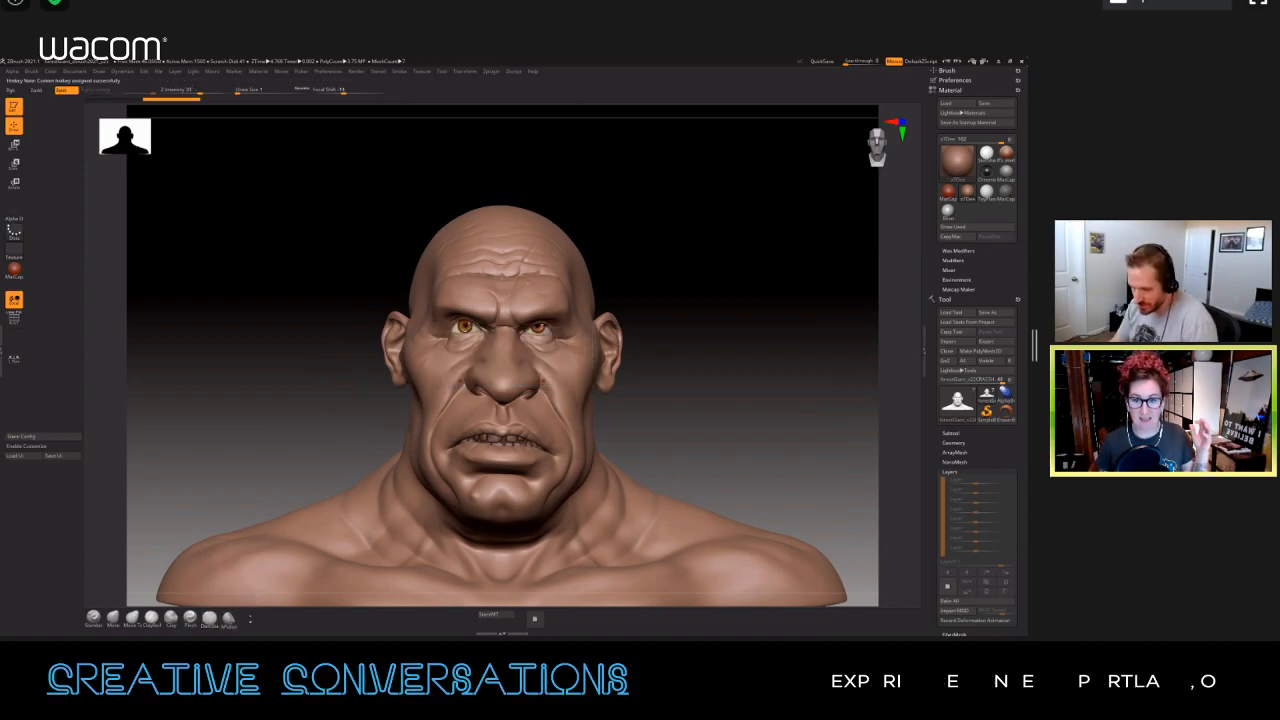
Step: Move the DamStandard brush after hPolish at the end of the brush shelf and store the interface configuration
{"action": "left_click", "coordinate": [58, 448]}
{"action": "left_click_drag", "start_coordinate": [229, 604], "coordinate": [258, 604], "text": "ctrl+alt"}
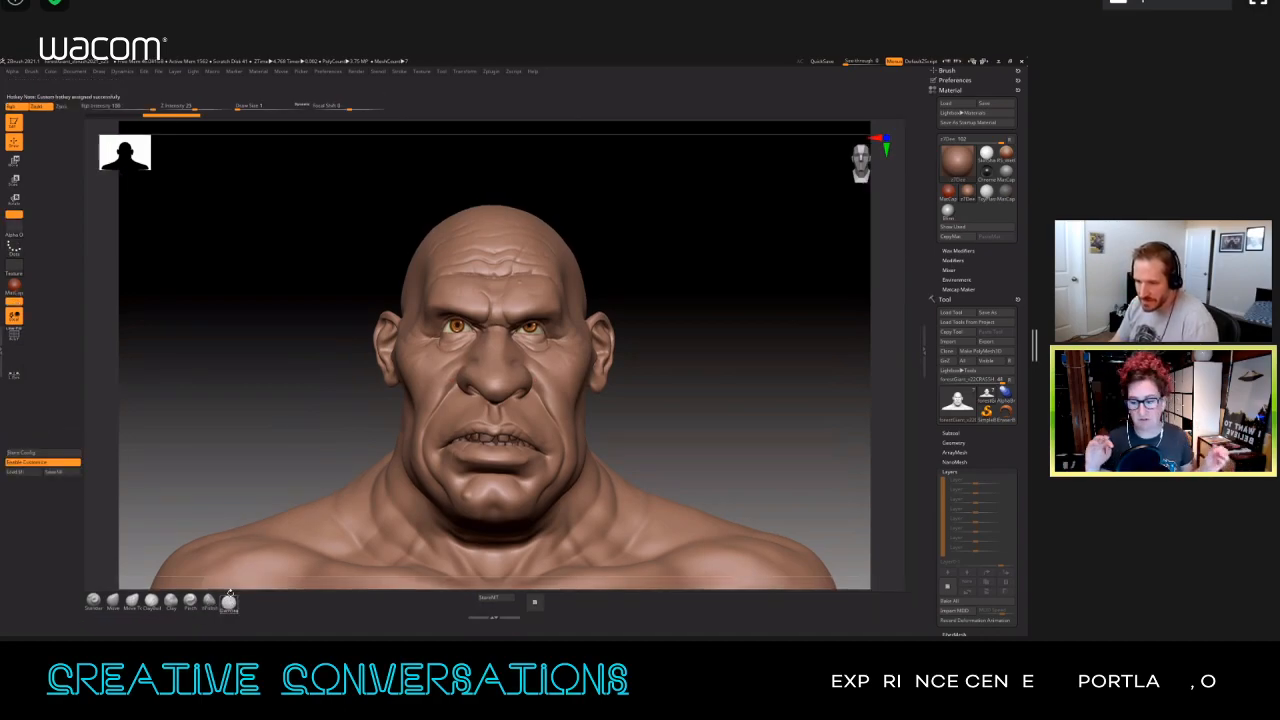
{"action": "left_click", "coordinate": [45, 462]}
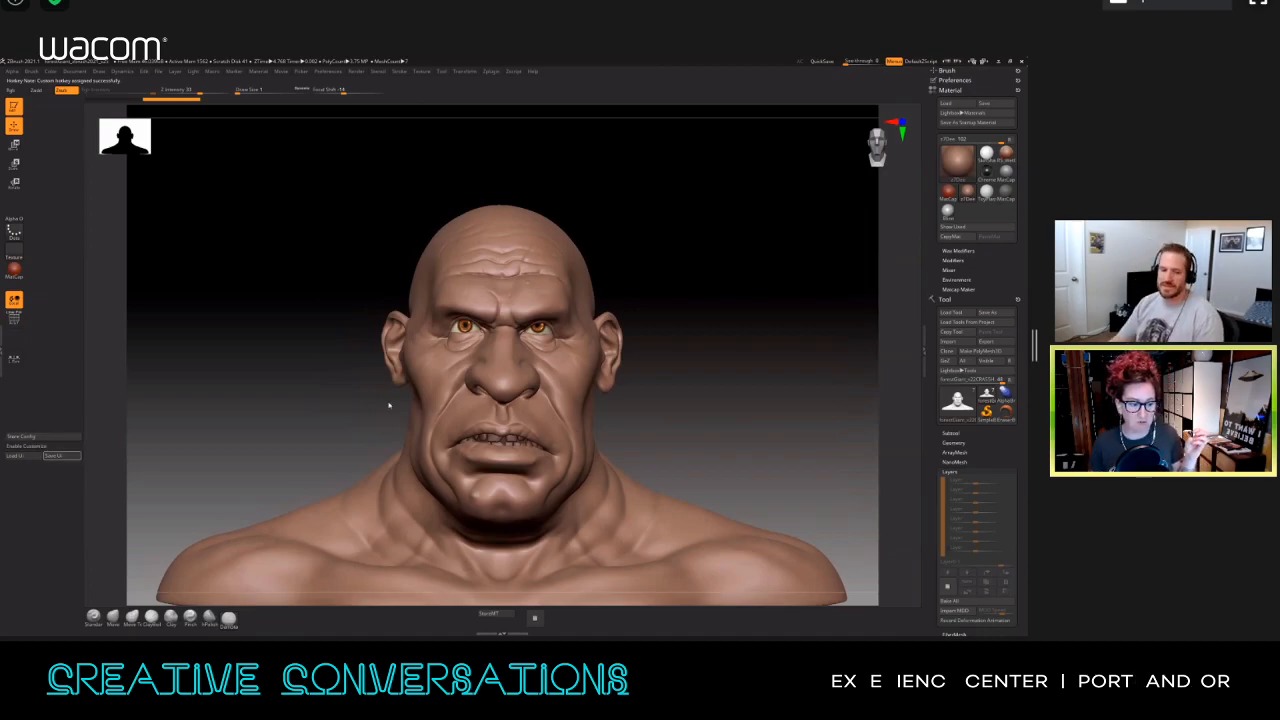
{"action": "left_click", "coordinate": [28, 437]}
{"action": "left_click", "coordinate": [574, 378]}
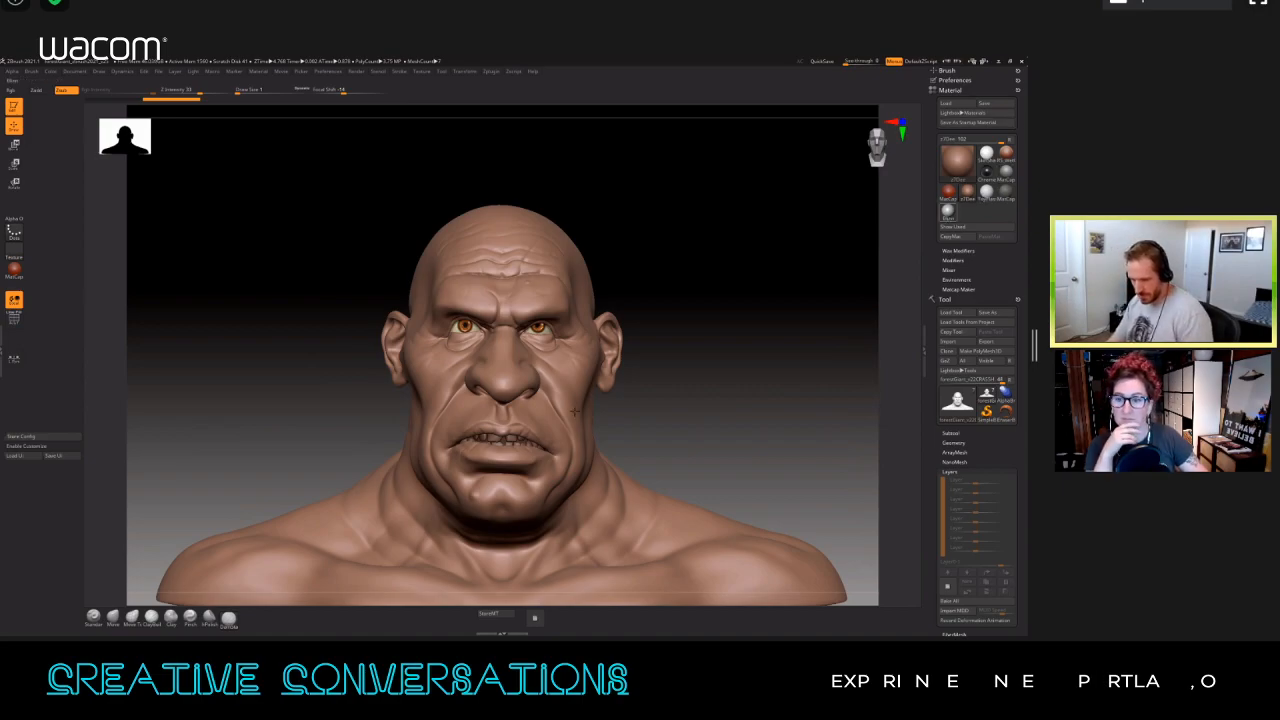
Step: Assign hotkey Alt+2 to the MatCap Gray material and Alt+3 to the brown skin material applied to the bust
{"action": "key", "text": "shift"}
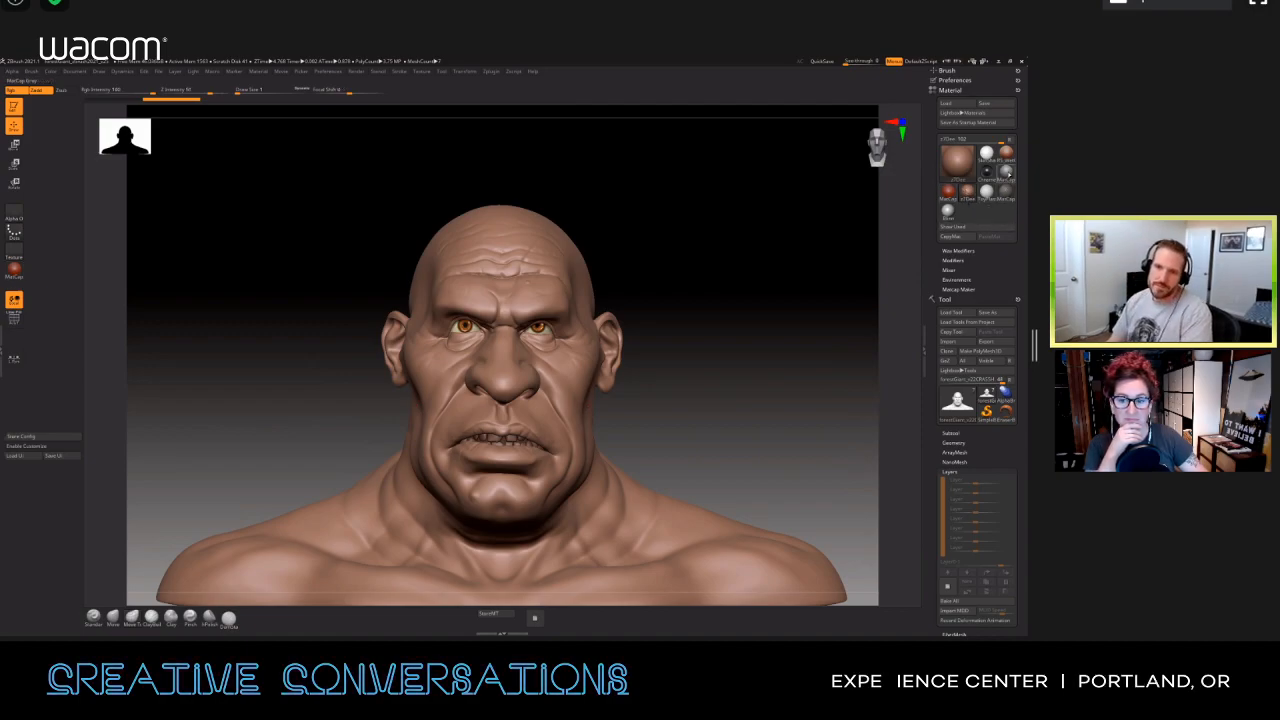
{"action": "mouse_move", "coordinate": [1007, 173]}
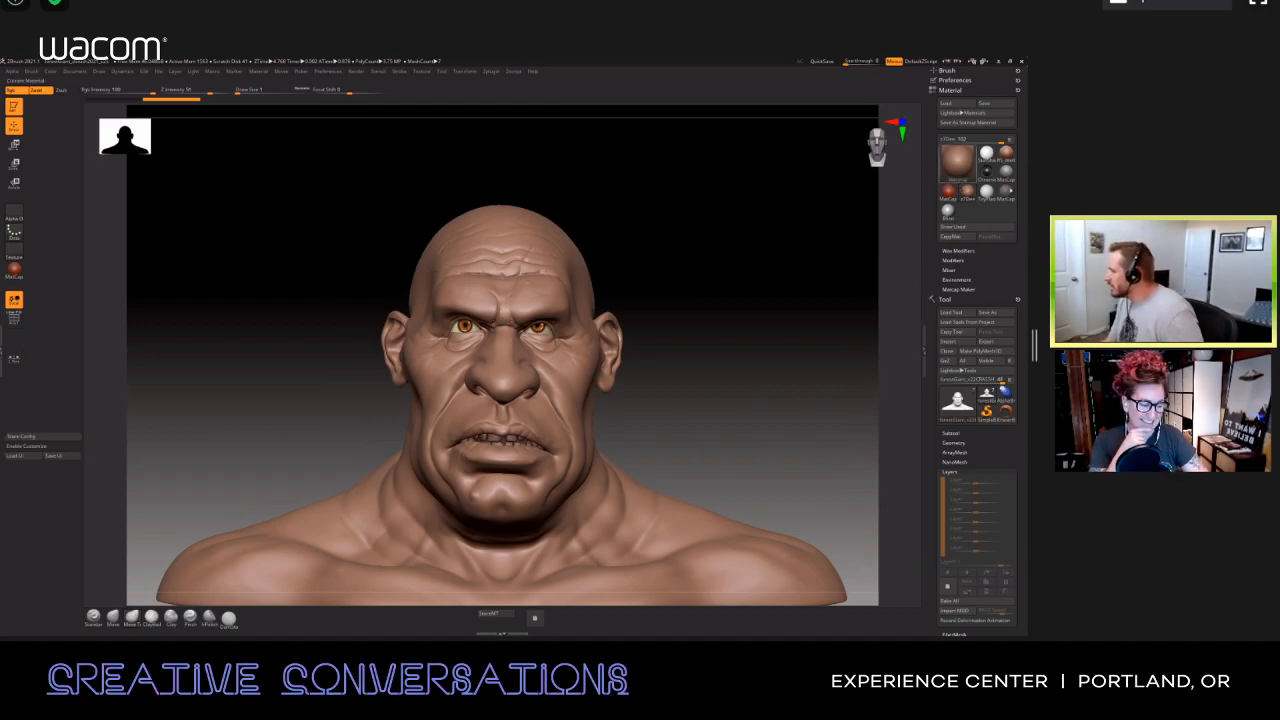
{"action": "left_click", "coordinate": [1006, 173], "text": "ctrl+alt"}
{"action": "key", "text": "alt+2"}
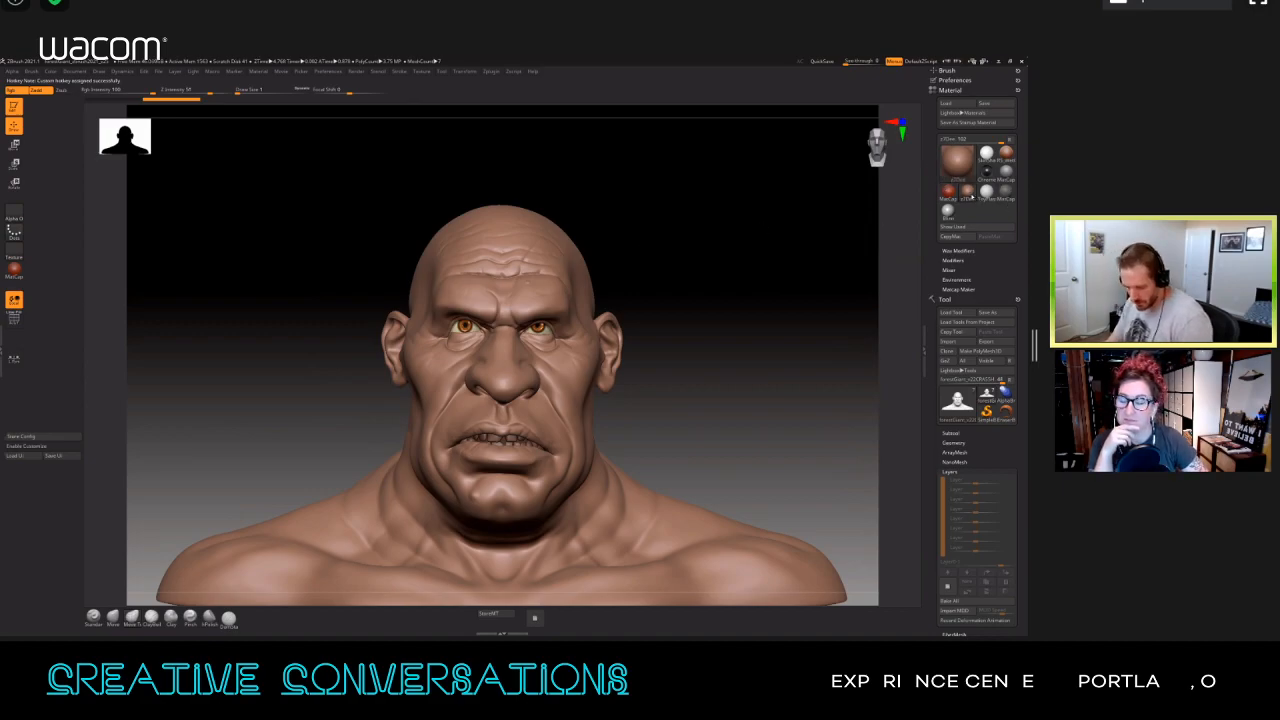
{"action": "left_click", "coordinate": [968, 195], "text": "ctrl+alt"}
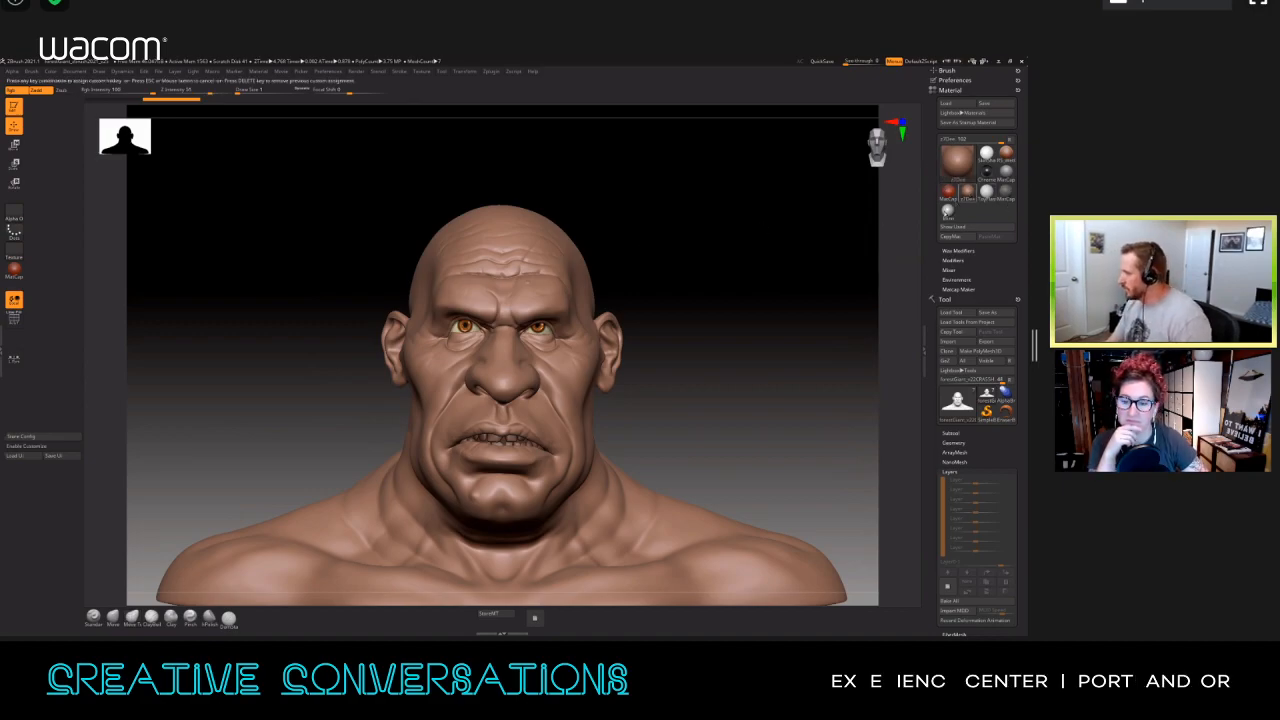
{"action": "key", "text": "alt+3"}
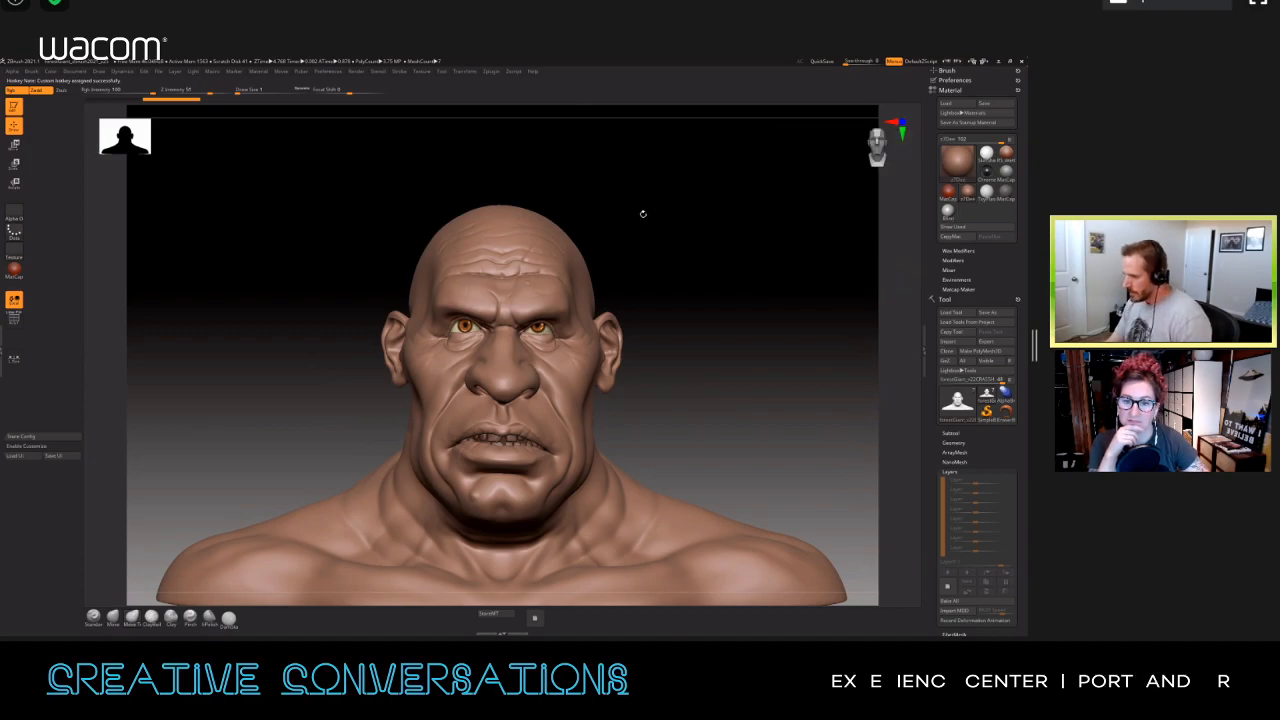
Step: Test the Alt+2 and Alt+3 material hotkeys by alternating the bust between the two assigned materials
{"action": "key", "text": "alt+2"}
{"action": "key", "text": "alt+3"}
{"action": "key", "text": "alt+2"}
{"action": "key", "text": "alt+3"}
{"action": "key", "text": "alt+2"}
{"action": "key", "text": "alt+3"}
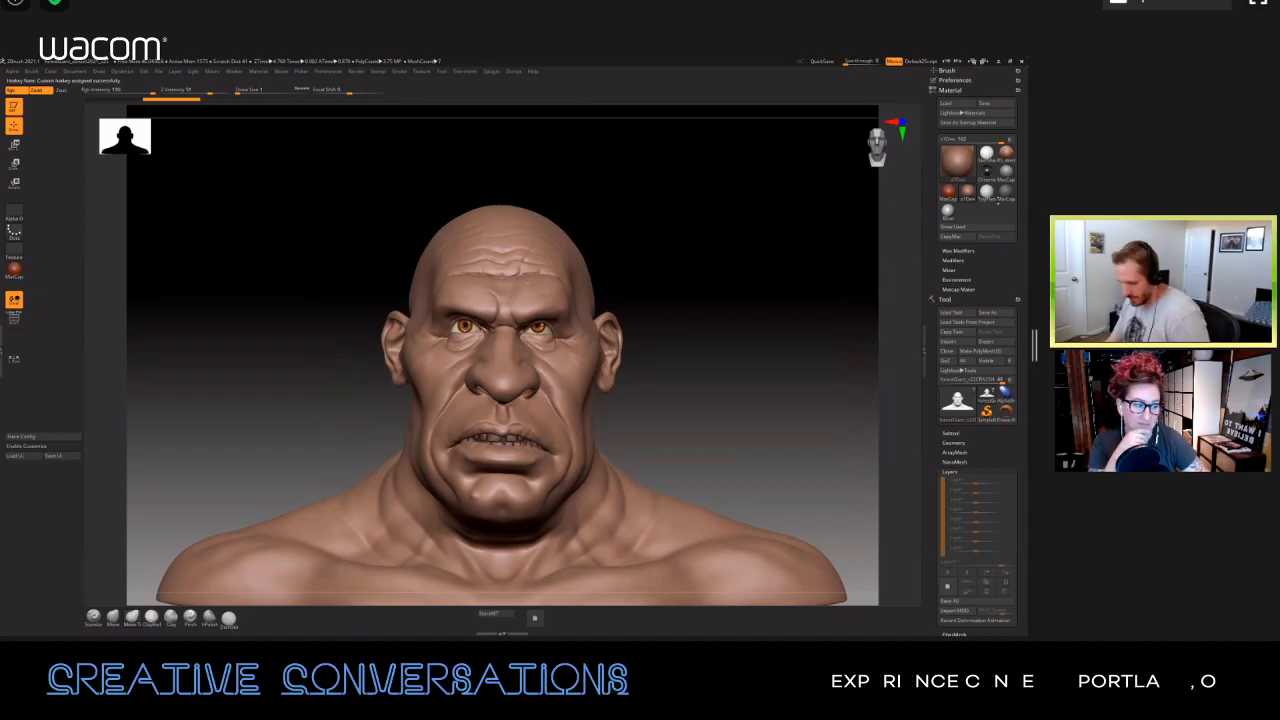
Step: Assign hotkey Alt+4 to the MatCap GreenClay material and apply that material to the bust
{"action": "left_click", "coordinate": [1005, 194], "text": "ctrl+alt"}
{"action": "key", "text": "Escape"}
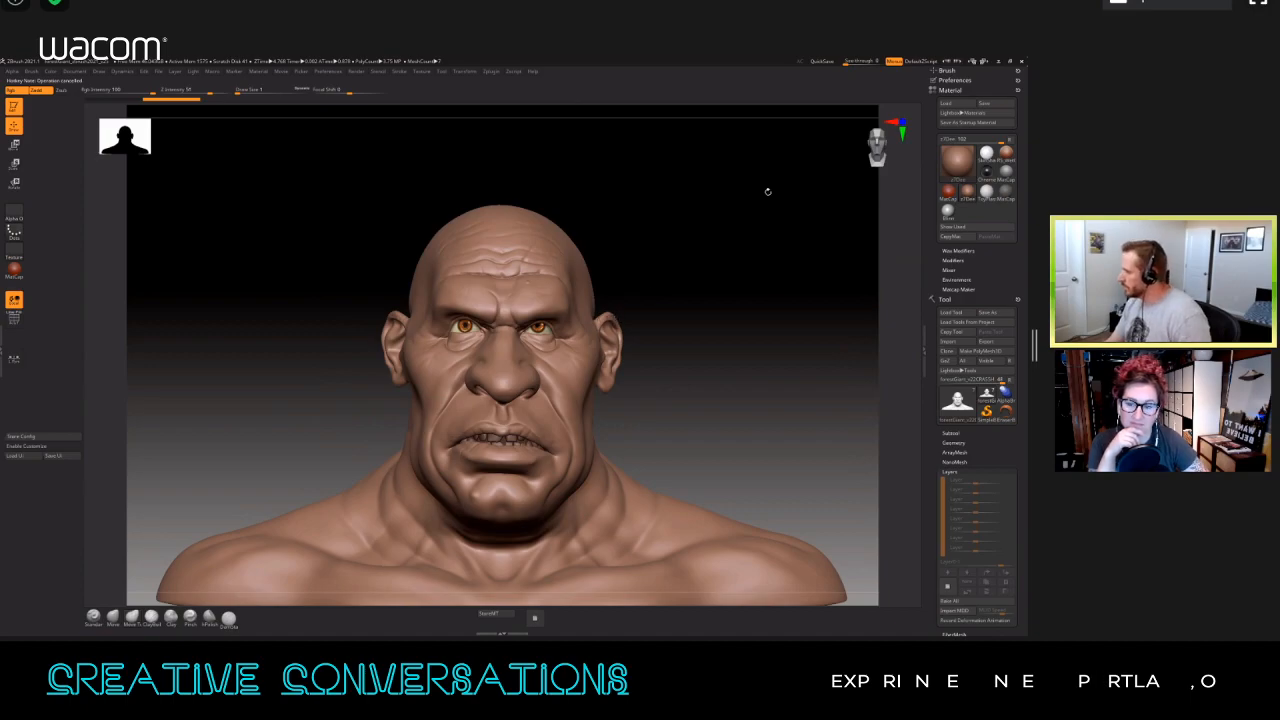
{"action": "left_click", "coordinate": [1005, 172]}
{"action": "left_click", "coordinate": [967, 191]}
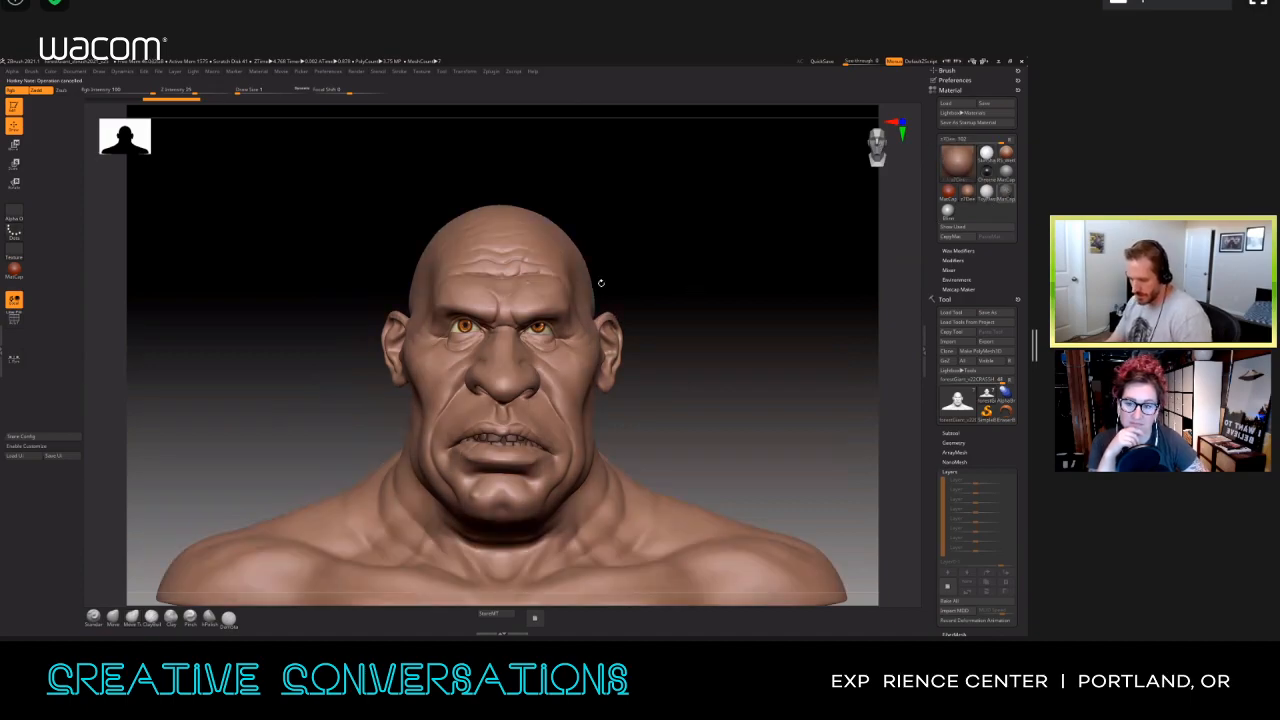
{"action": "key", "text": "1"}
{"action": "key", "text": "1"}
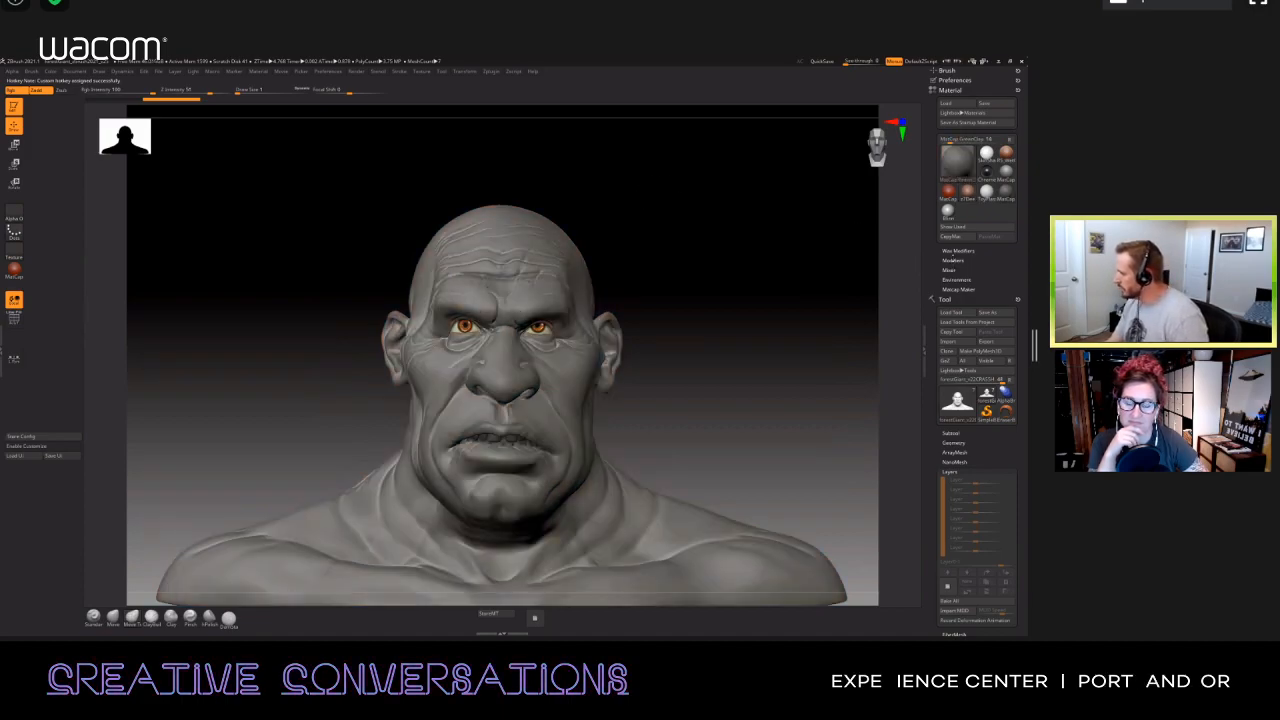
Step: Lower MatCap GreenClay's Cavity Detection to about 0.13 in its modifiers and switch the bust back to the brown skin material
{"action": "left_click", "coordinate": [953, 260]}
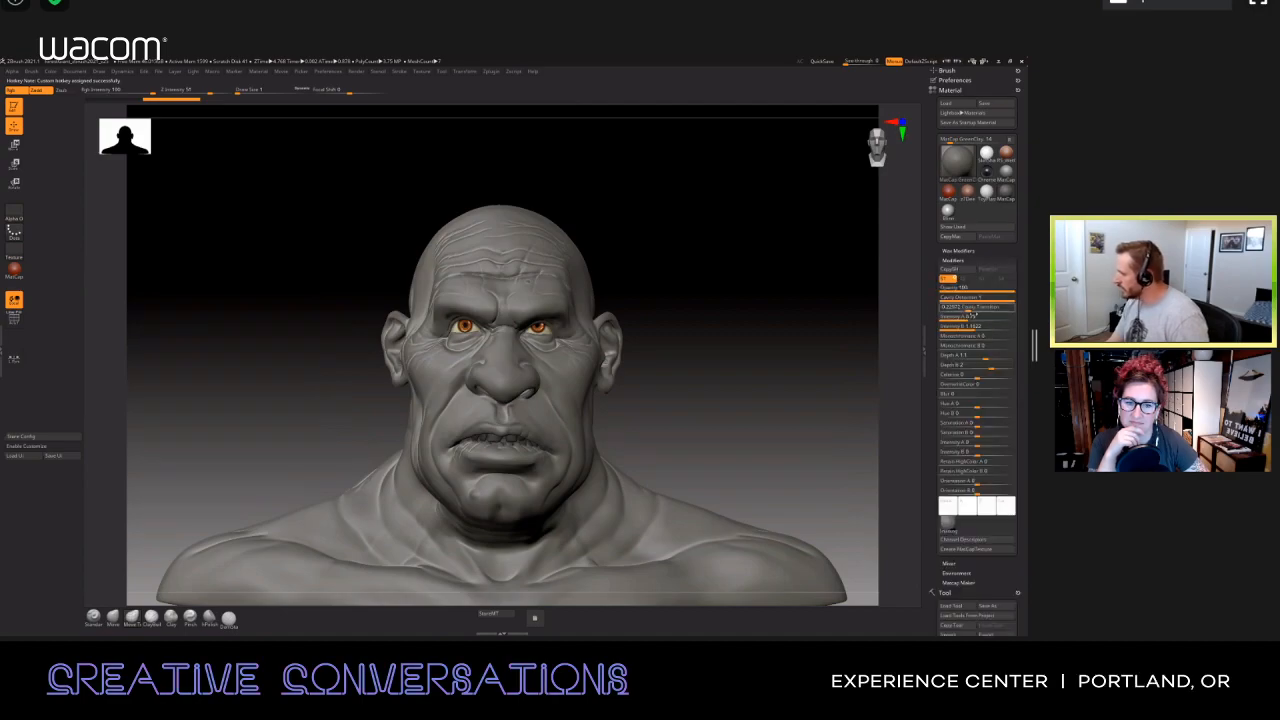
{"action": "left_click_drag", "start_coordinate": [970, 298], "coordinate": [953, 298]}
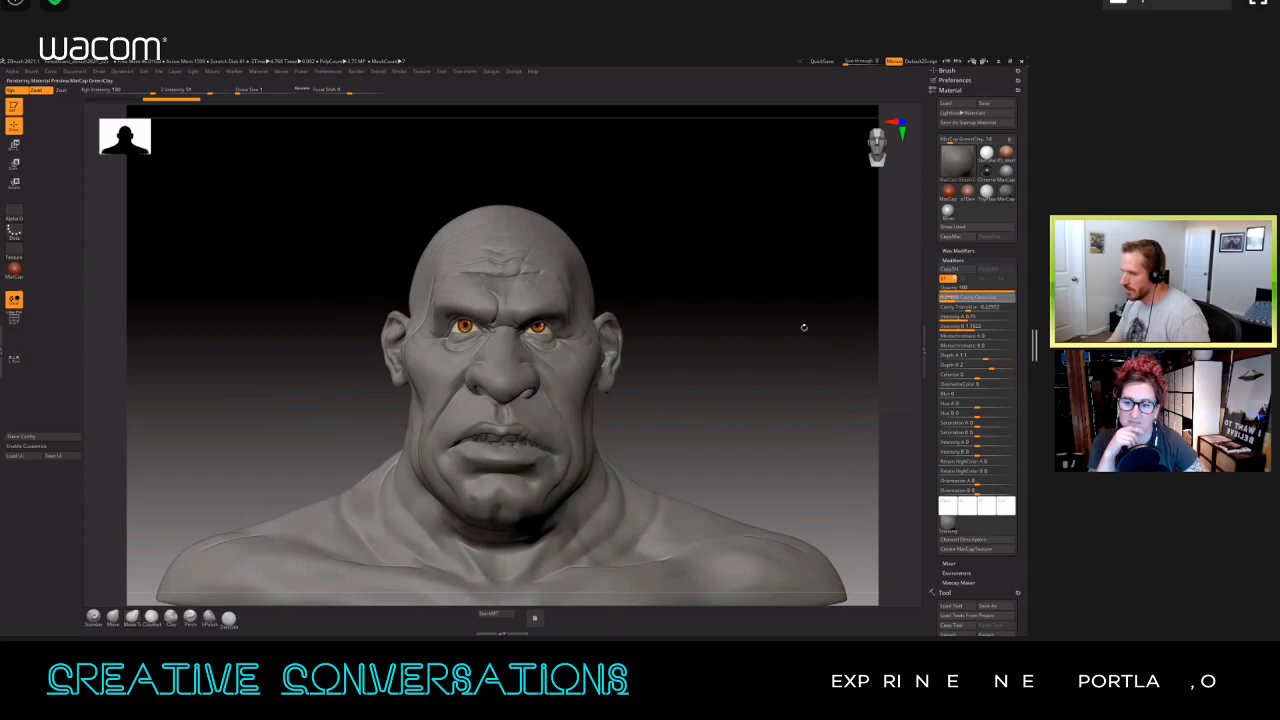
{"action": "mouse_move", "coordinate": [782, 294]}
{"action": "left_mouse_down"}
{"action": "mouse_move", "coordinate": [801, 288]}
{"action": "mouse_move", "coordinate": [742, 318]}
{"action": "left_mouse_up"}
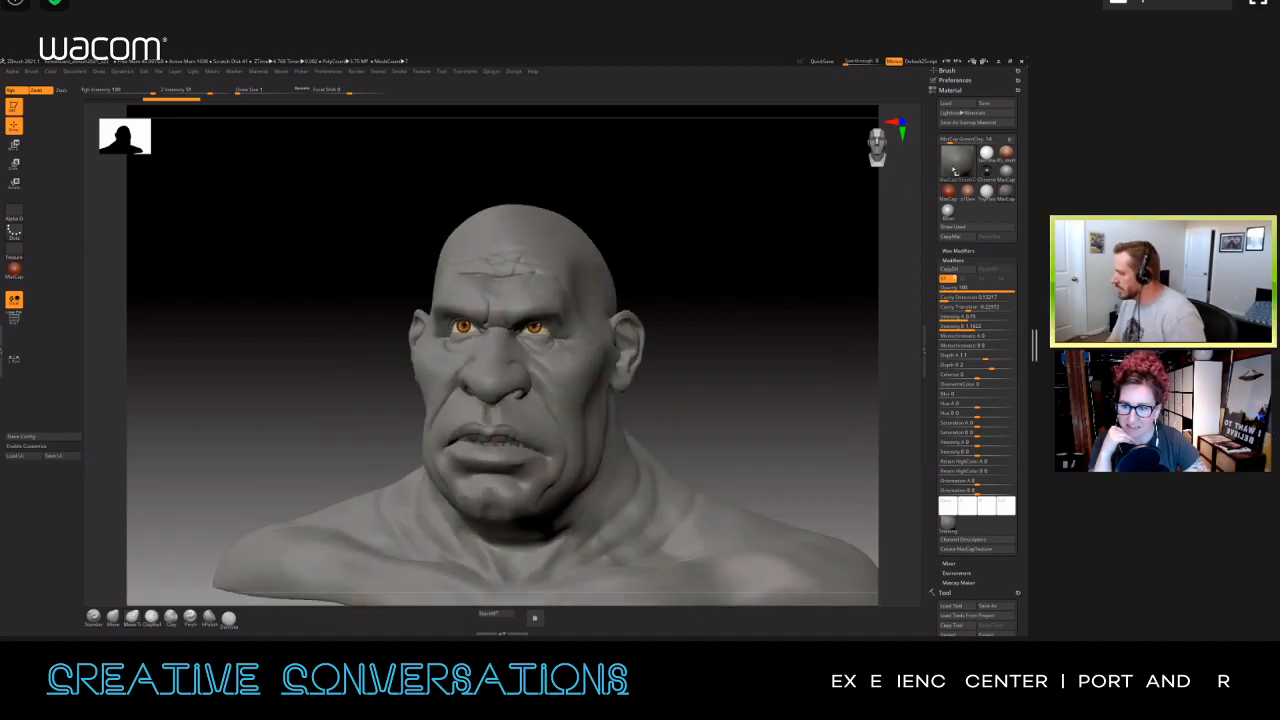
{"action": "mouse_move", "coordinate": [960, 172]}
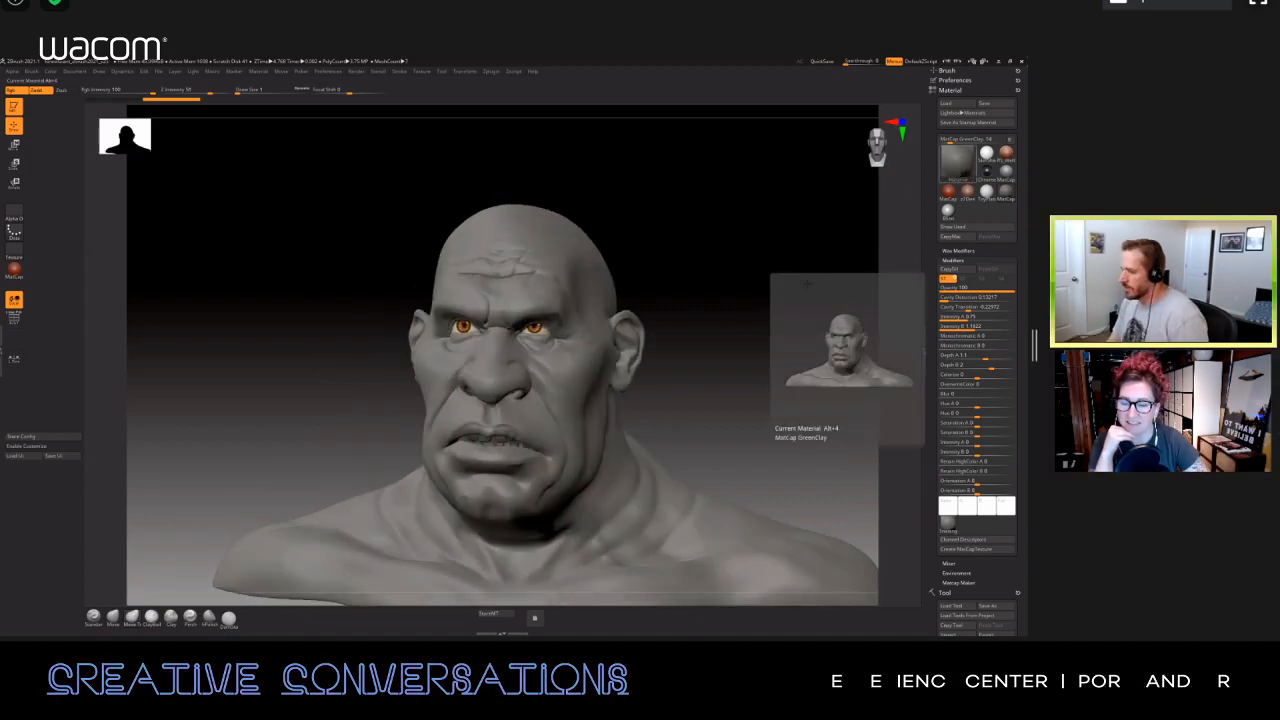
{"action": "left_click_drag", "start_coordinate": [794, 303], "coordinate": [703, 340]}
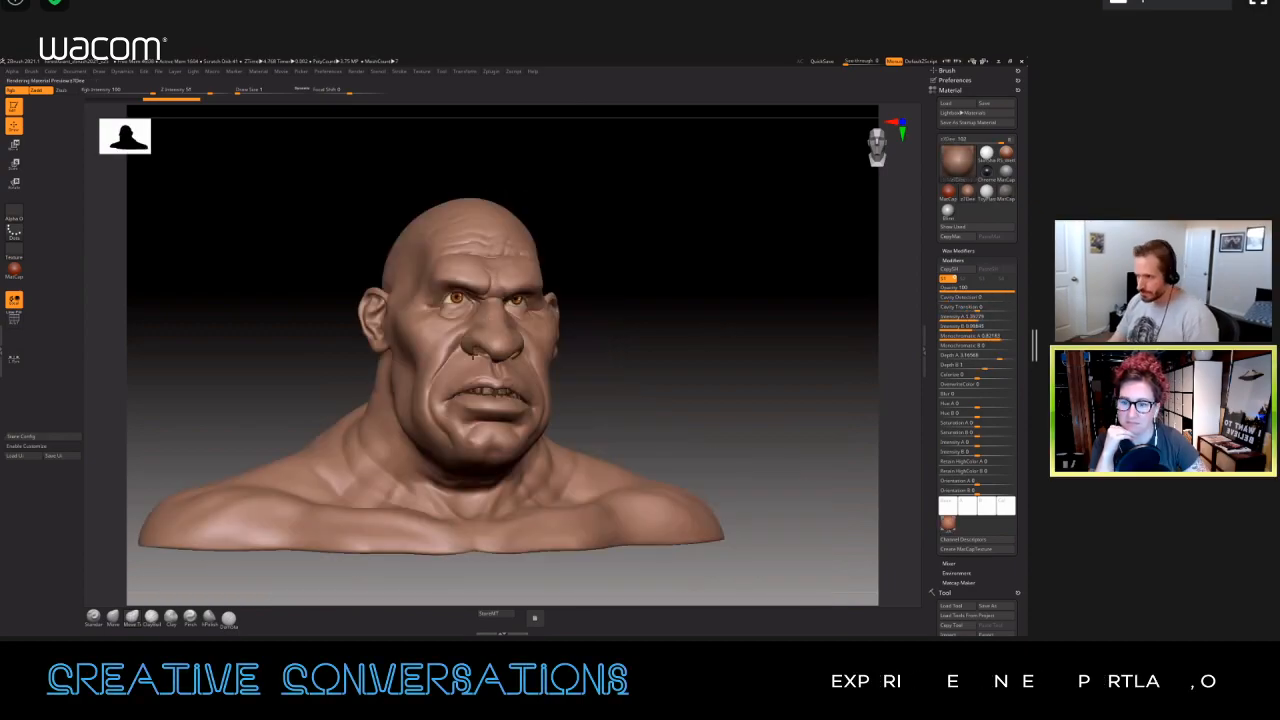
{"action": "left_click_drag", "start_coordinate": [520, 175], "coordinate": [480, 173]}
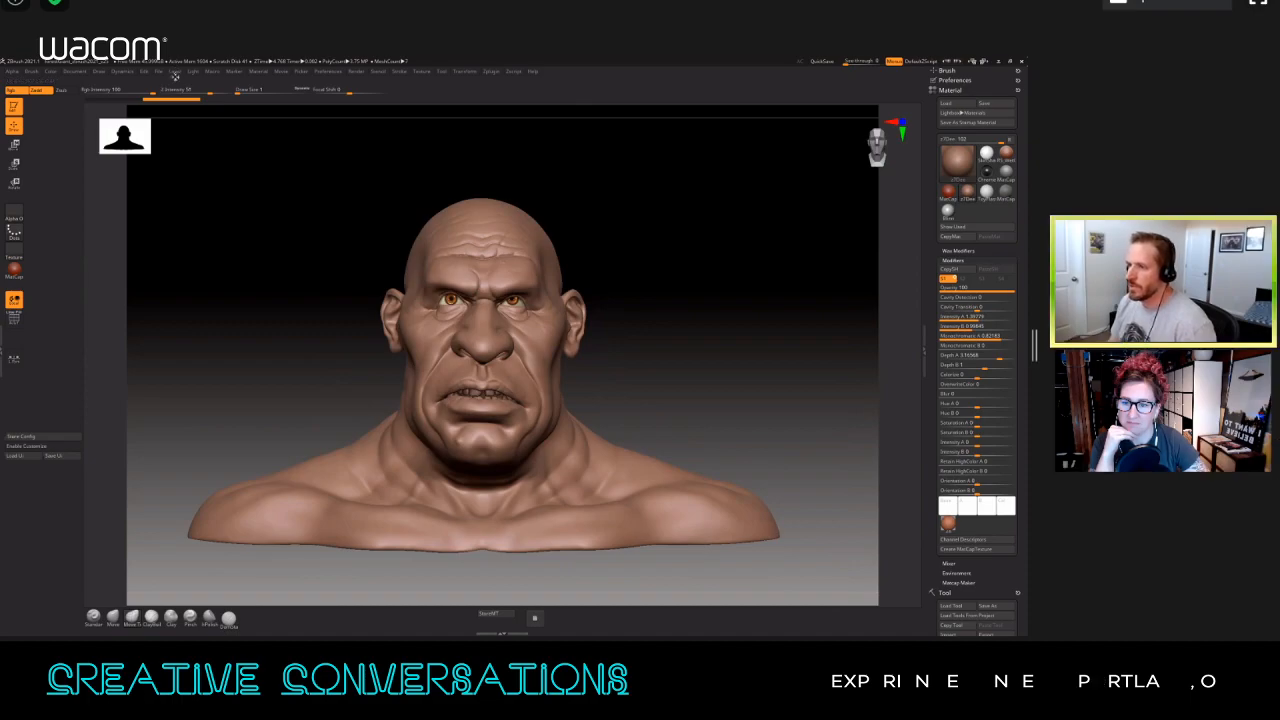
Step: Add the Light Placement sphere to the custom interface, then close the docked Light and Layer palettes
{"action": "left_click", "coordinate": [174, 81]}
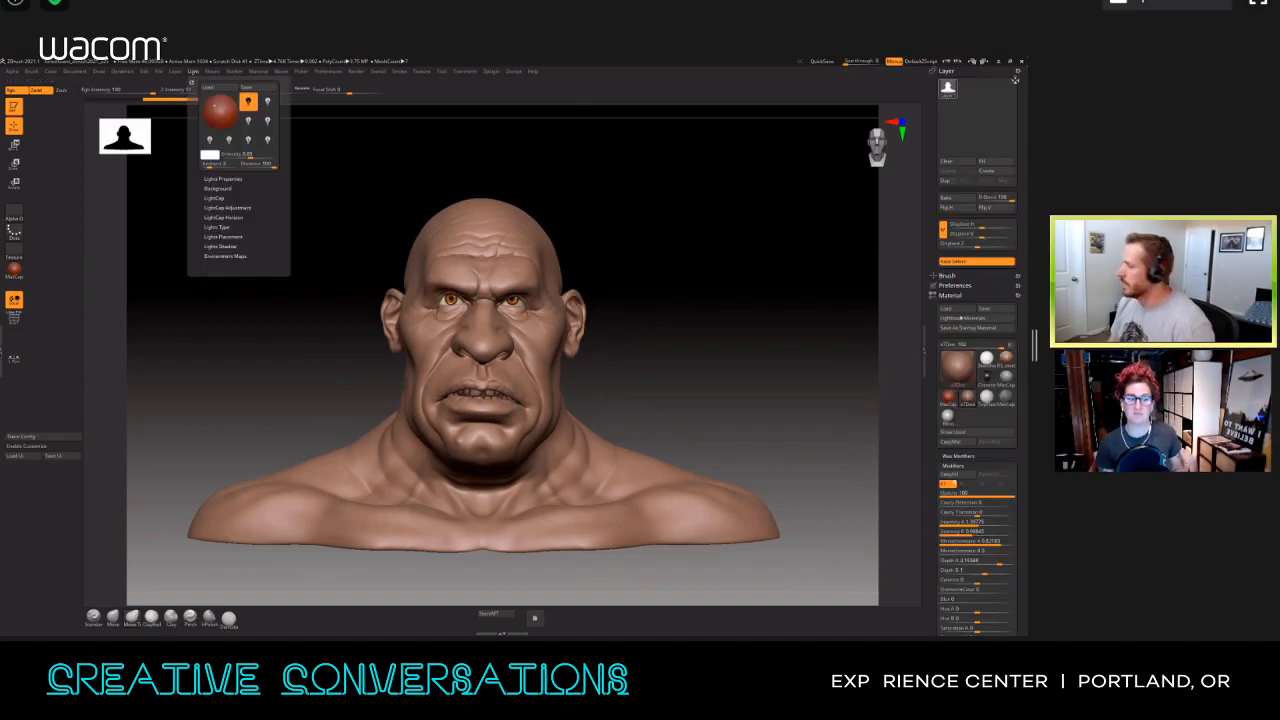
{"action": "left_click_drag", "start_coordinate": [1015, 80], "coordinate": [998, 93]}
{"action": "left_click", "coordinate": [30, 446]}
{"action": "left_click_drag", "start_coordinate": [952, 112], "coordinate": [25, 520], "text": "ctrl+alt"}
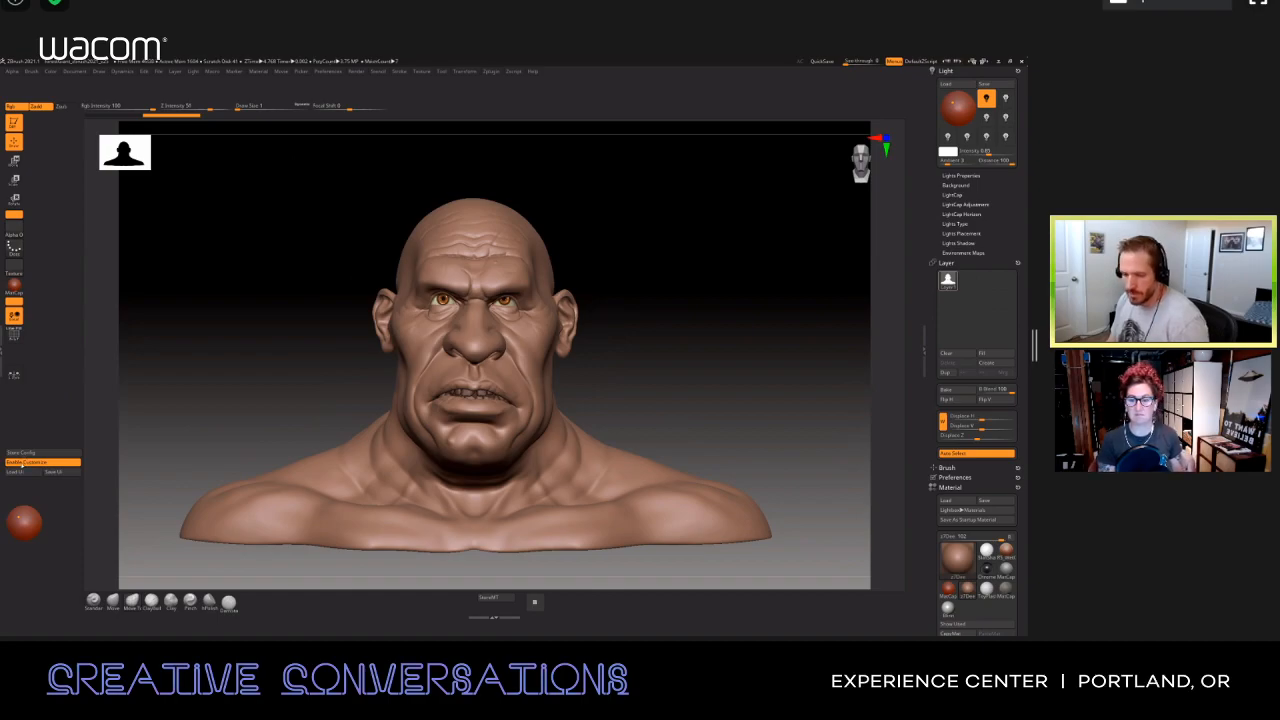
{"action": "left_click", "coordinate": [40, 462]}
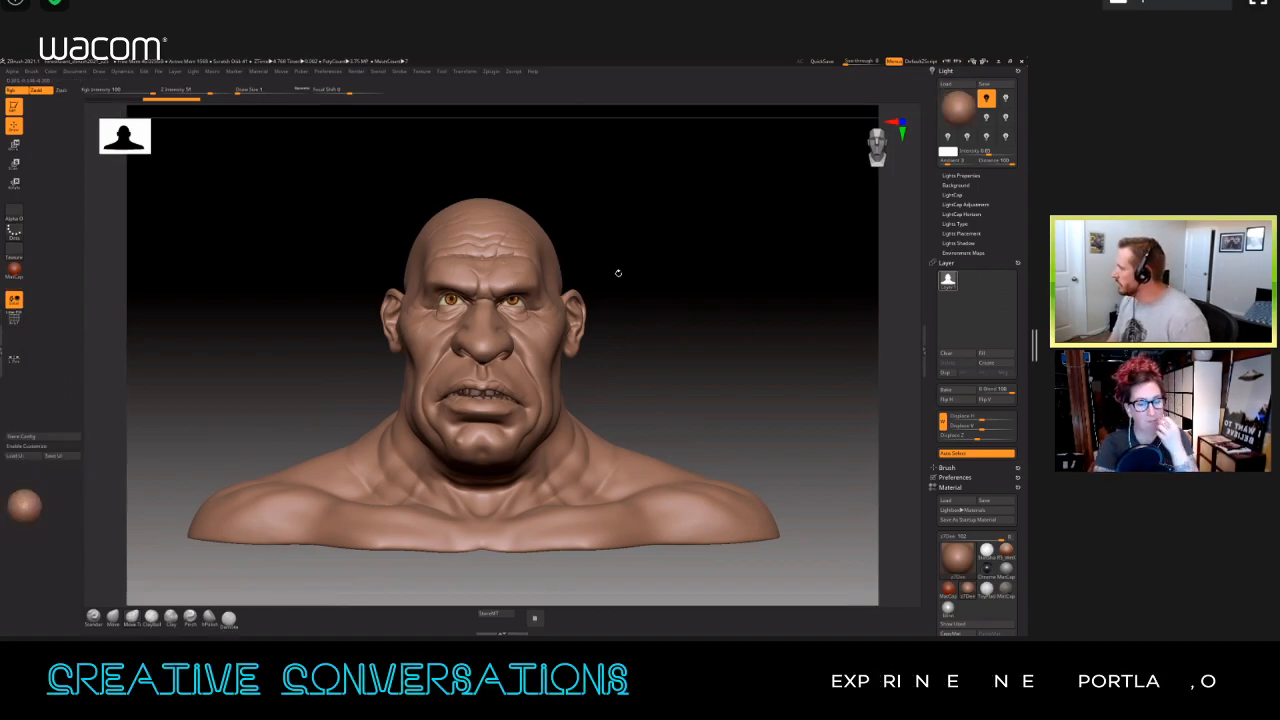
{"action": "left_click", "coordinate": [1020, 70]}
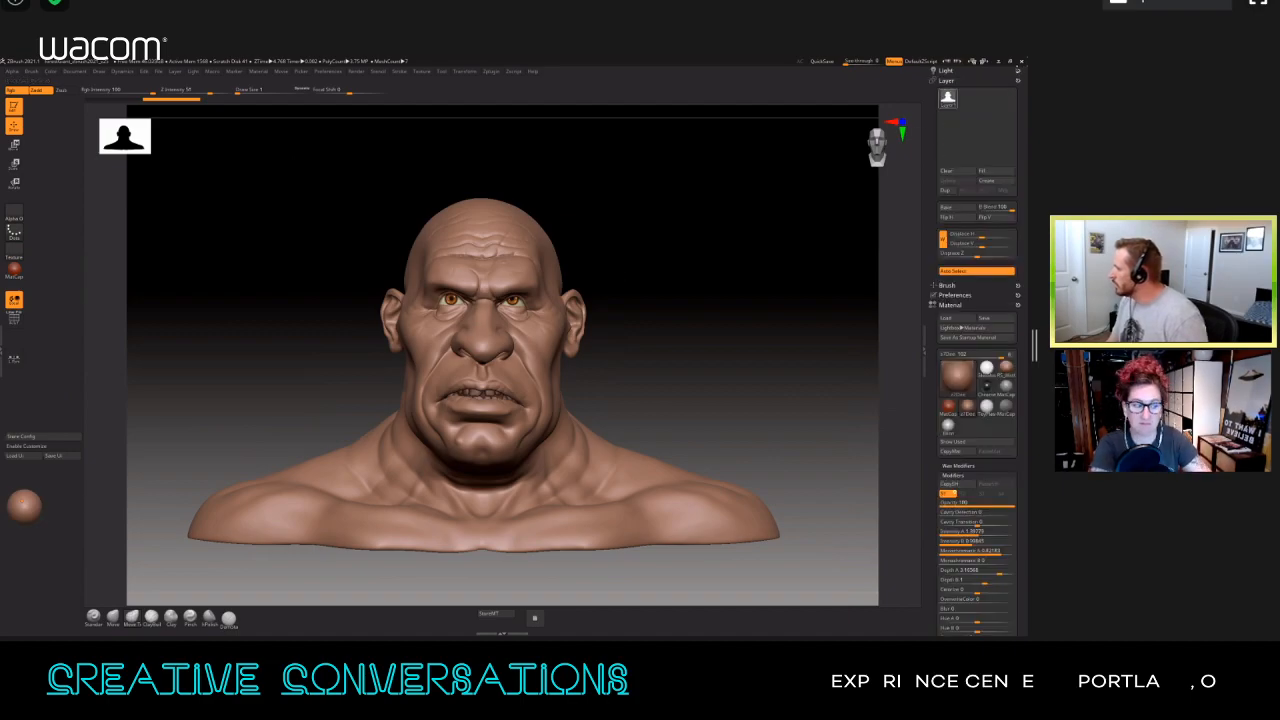
{"action": "left_click", "coordinate": [1019, 72]}
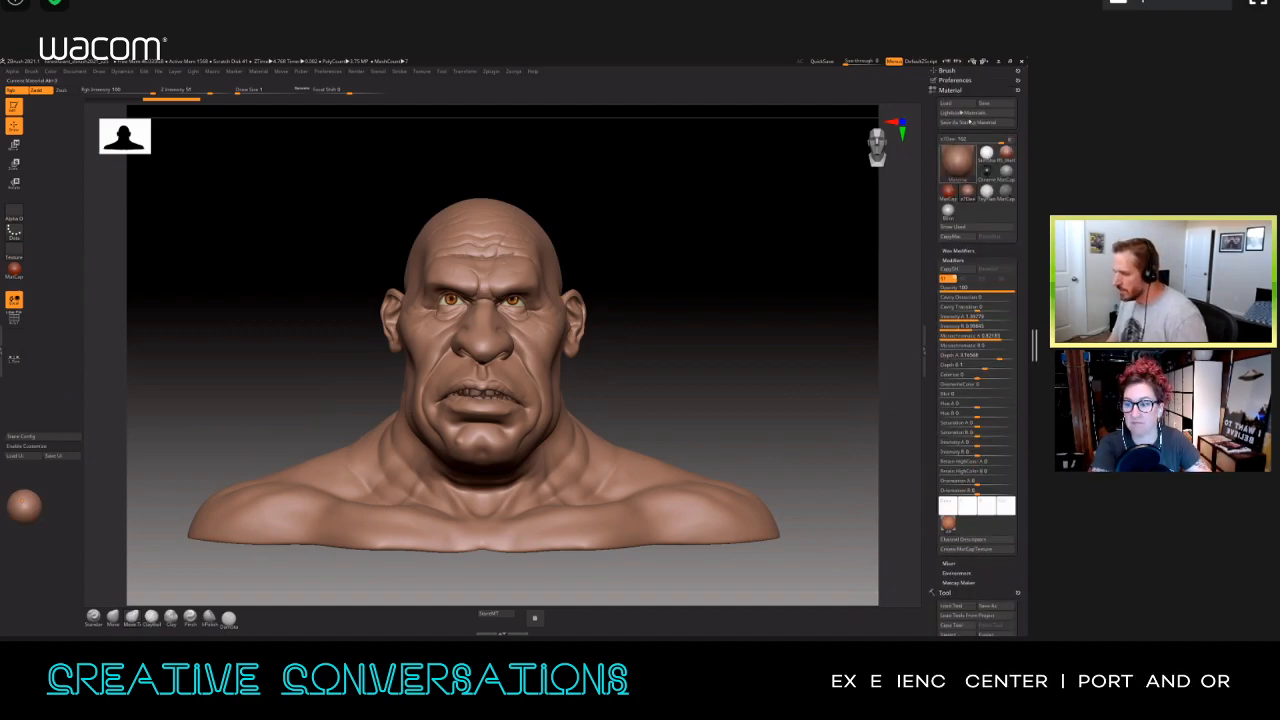
Step: Apply the BasicMaterial2 material to the bust and shift the light direction with the Light Placement sphere
{"action": "left_click", "coordinate": [957, 162]}
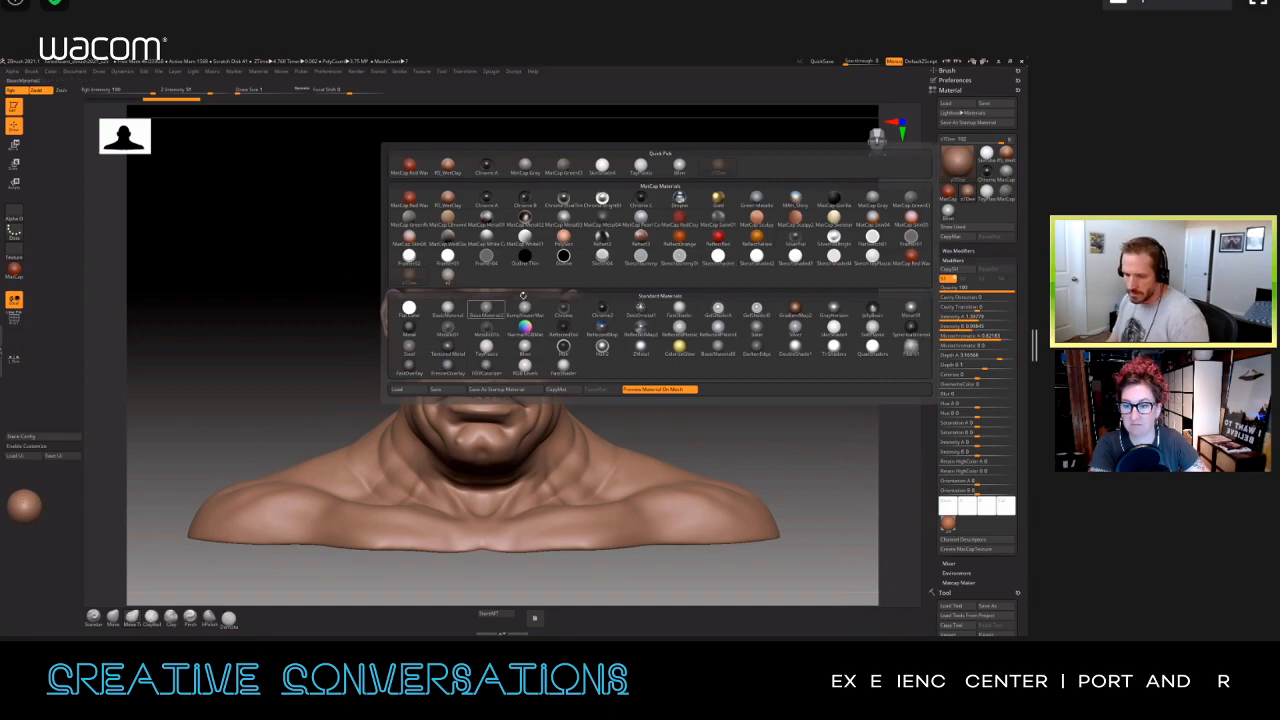
{"action": "left_click", "coordinate": [486, 309]}
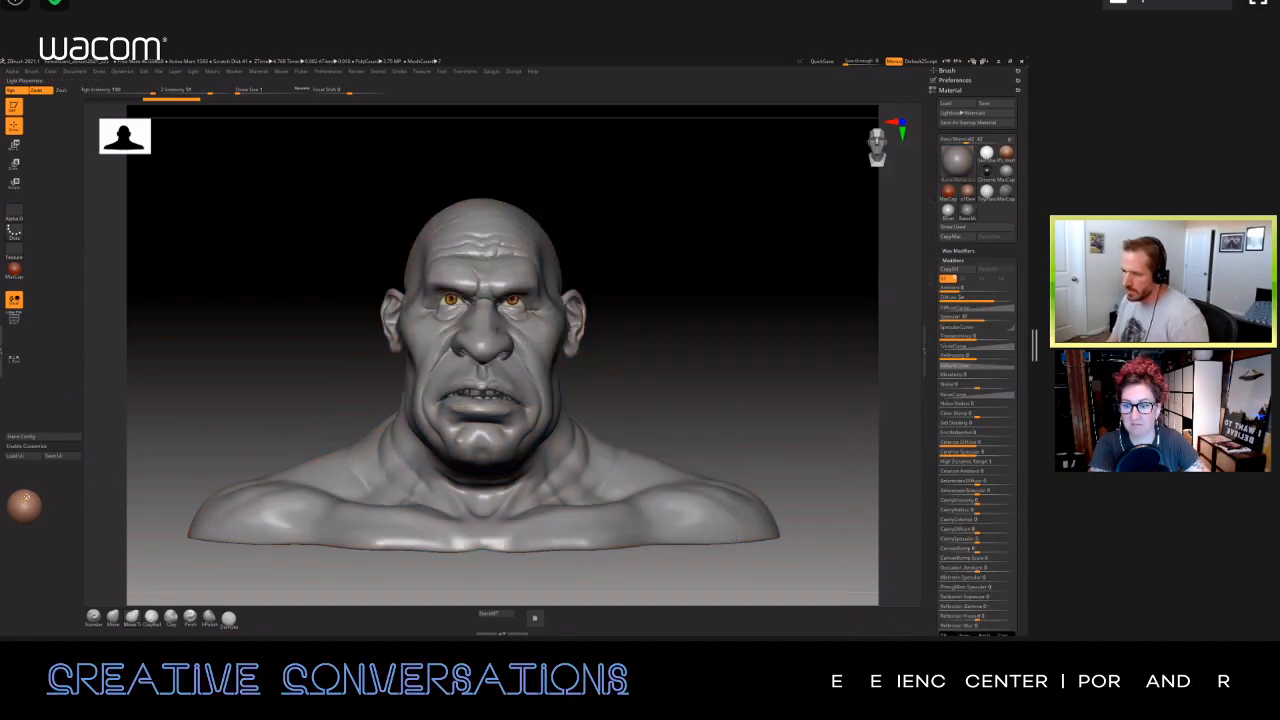
{"action": "left_click_drag", "start_coordinate": [22, 500], "coordinate": [22, 505]}
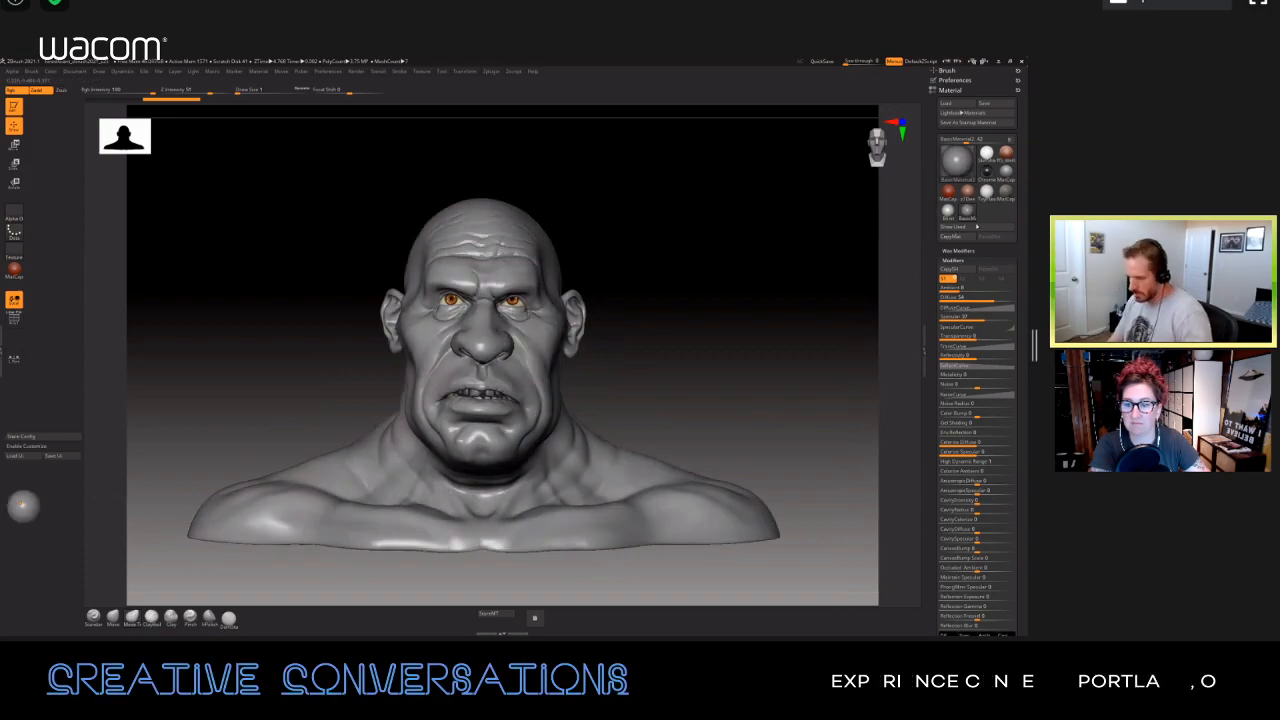
Step: Assign hotkey Alt+1 to BasicMaterial2 and test it against the MatCap Gray hotkey
{"action": "left_click", "coordinate": [968, 212], "text": "ctrl+alt"}
{"action": "key", "text": "1"}
{"action": "key", "text": "2"}
{"action": "key", "text": "1"}
Step: Move the light across the bust and alternate between BasicMaterial2 and MatCap Gray to compare how each responds to lighting
{"action": "left_click_drag", "start_coordinate": [23, 505], "coordinate": [26, 504]}
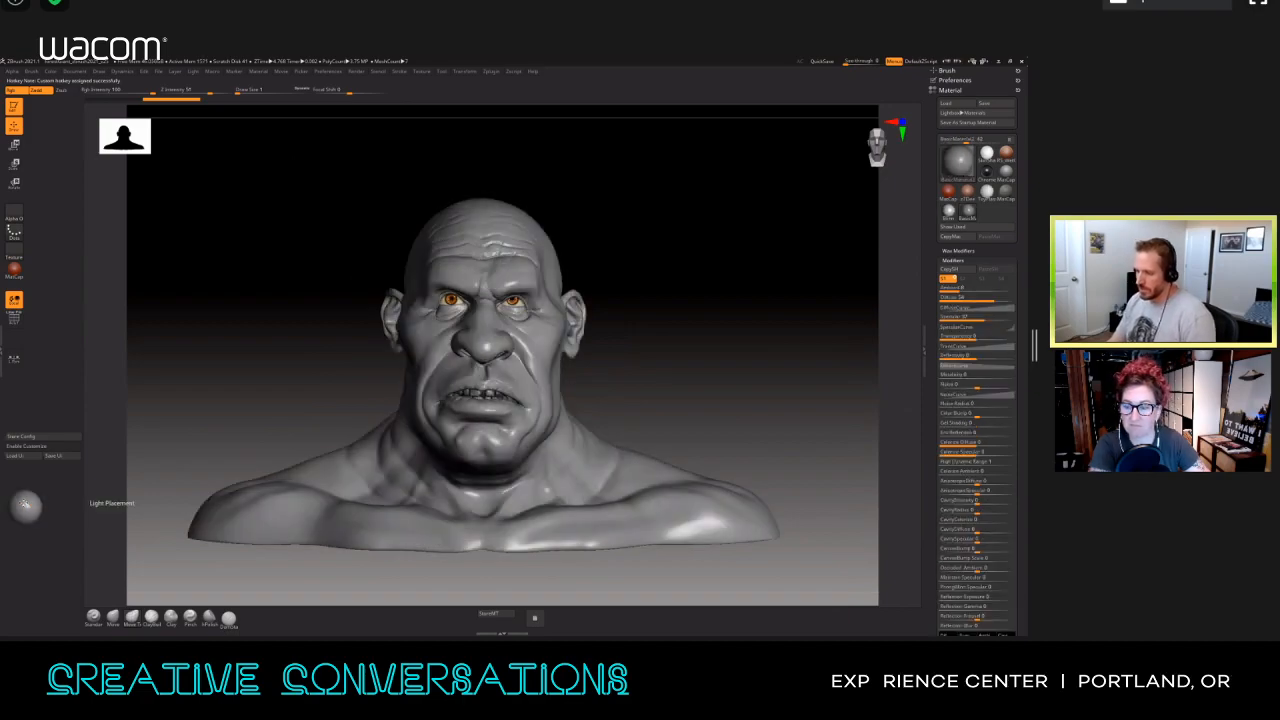
{"action": "key", "text": "2"}
{"action": "key", "text": "1"}
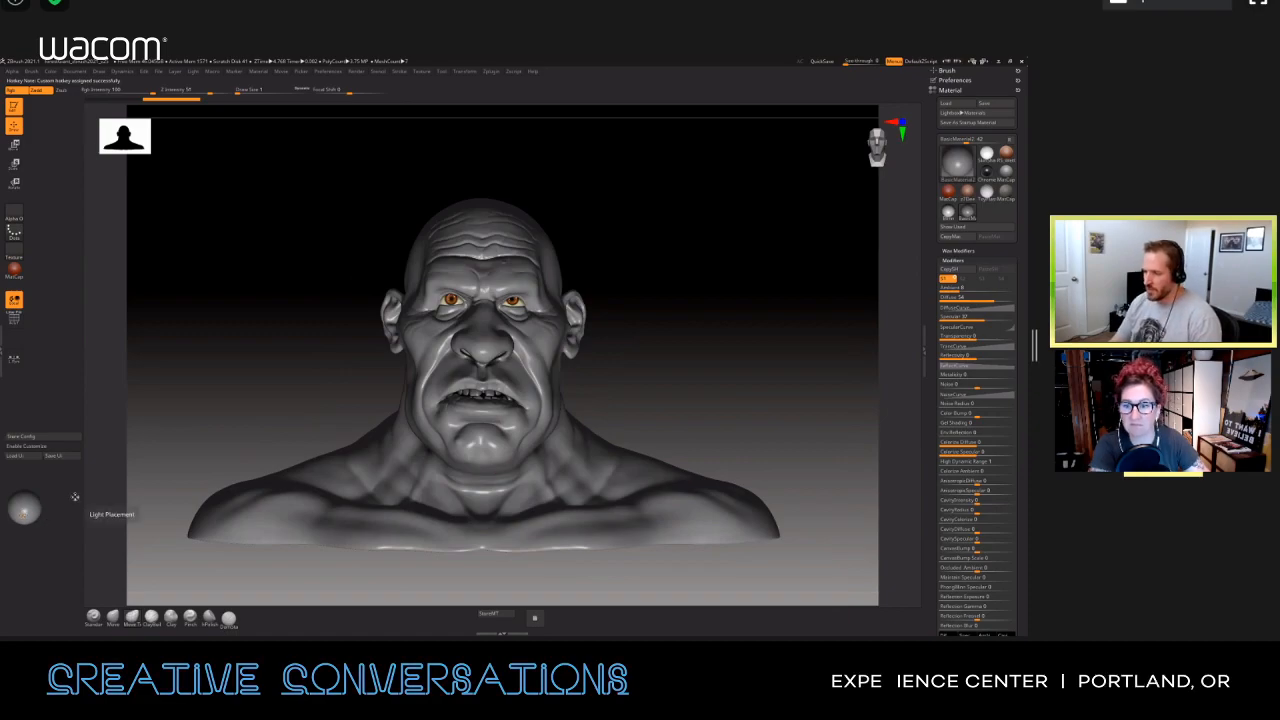
{"action": "key", "text": "2"}
{"action": "left_click_drag", "start_coordinate": [662, 410], "coordinate": [672, 345]}
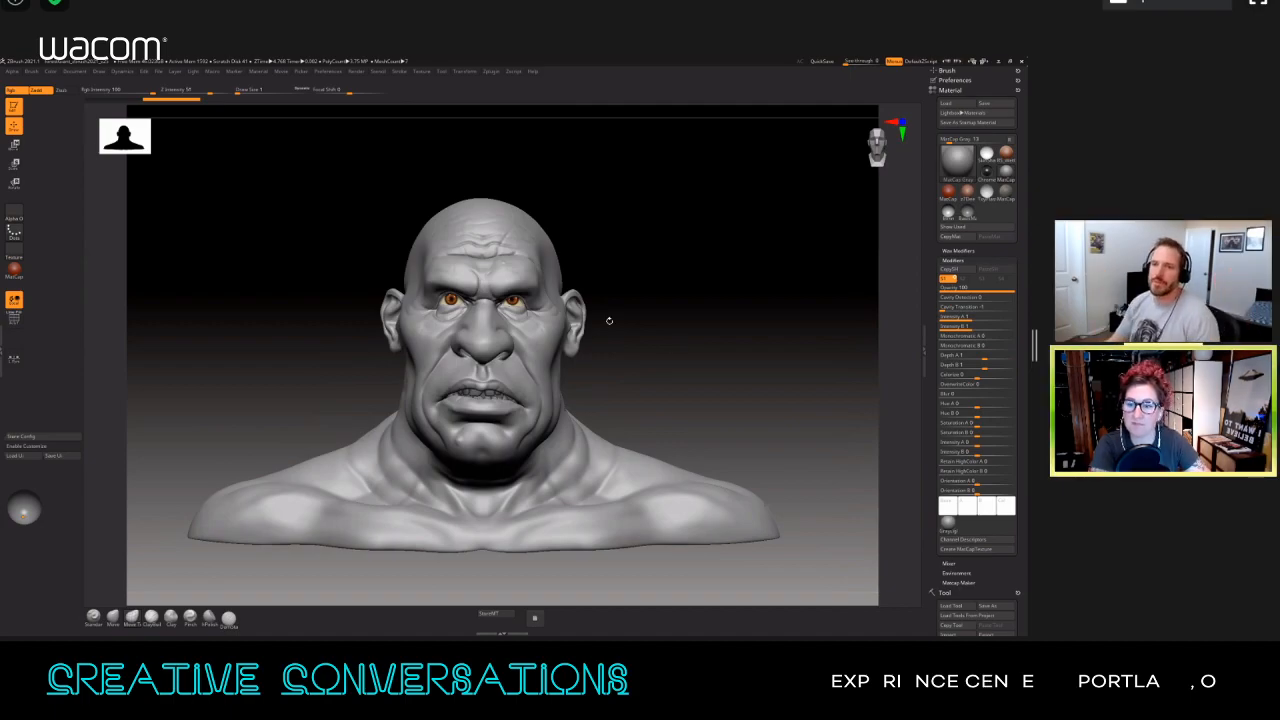
{"action": "key", "text": "1"}
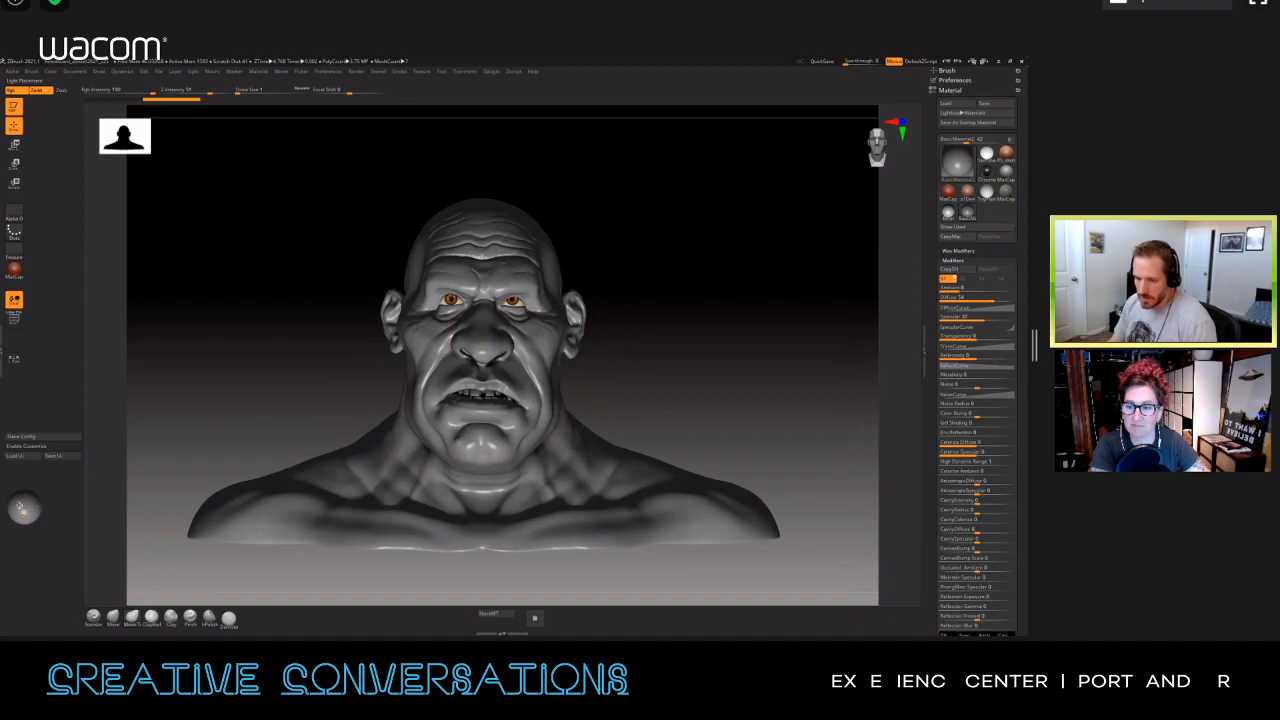
Step: Reposition the light on the Light Placement sphere to light the BasicMaterial2 bust from different directions
{"action": "left_click", "coordinate": [26, 507]}
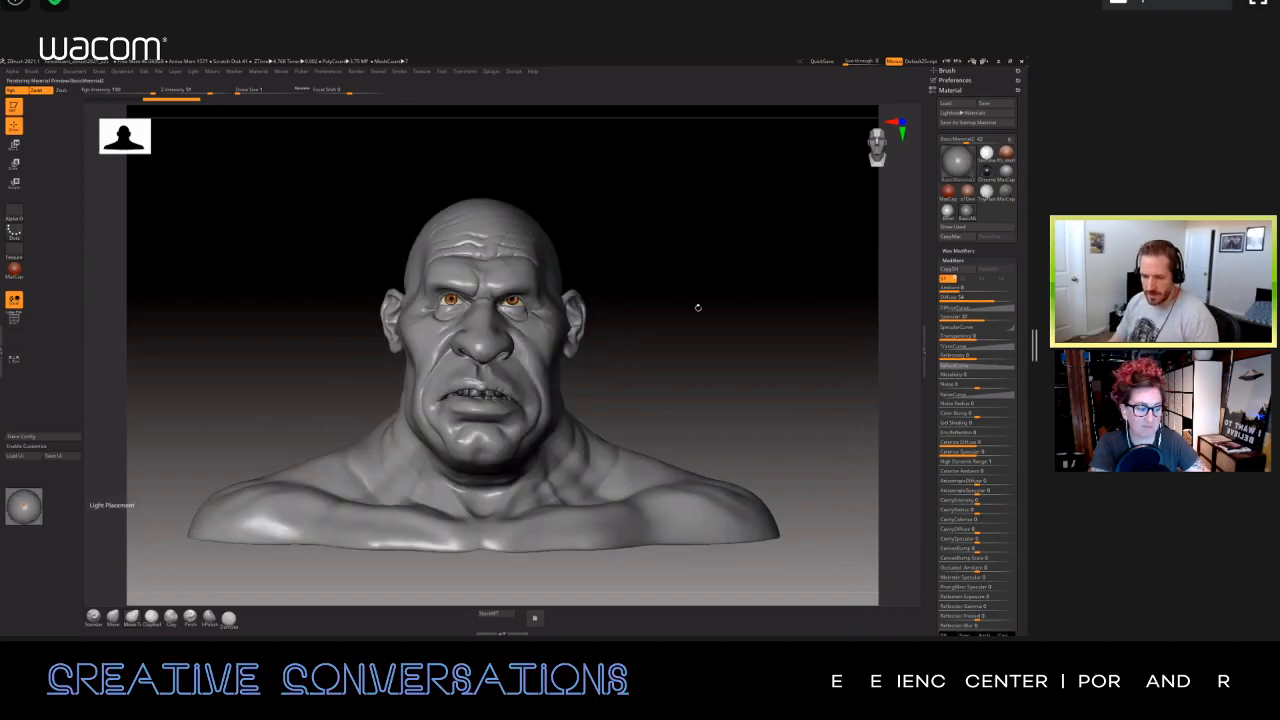
{"action": "left_click", "coordinate": [24, 508]}
{"action": "left_click_drag", "start_coordinate": [185, 530], "coordinate": [180, 562], "text": "alt"}
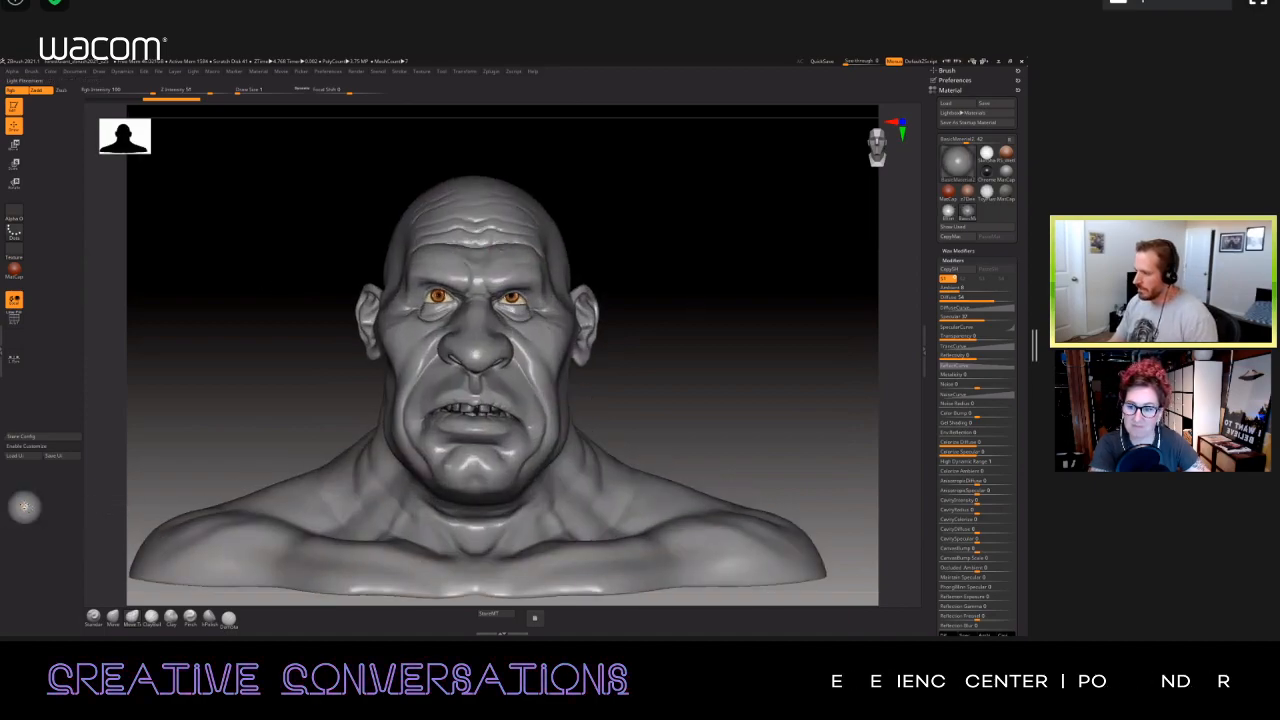
{"action": "left_click", "coordinate": [24, 507]}
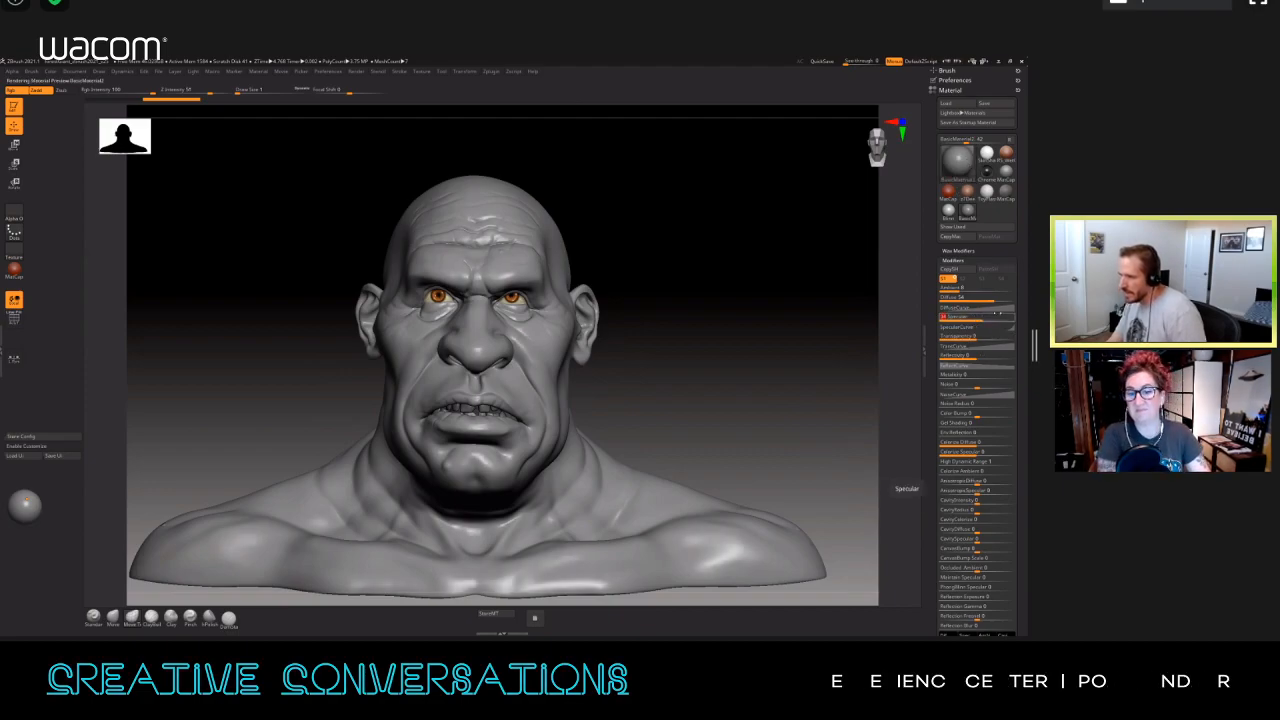
Step: Raise BasicMaterial2's Specular for glossy highlights, inspect the bust at an angle, and lower Specular to about 19
{"action": "left_click_drag", "start_coordinate": [997, 315], "coordinate": [1003, 316]}
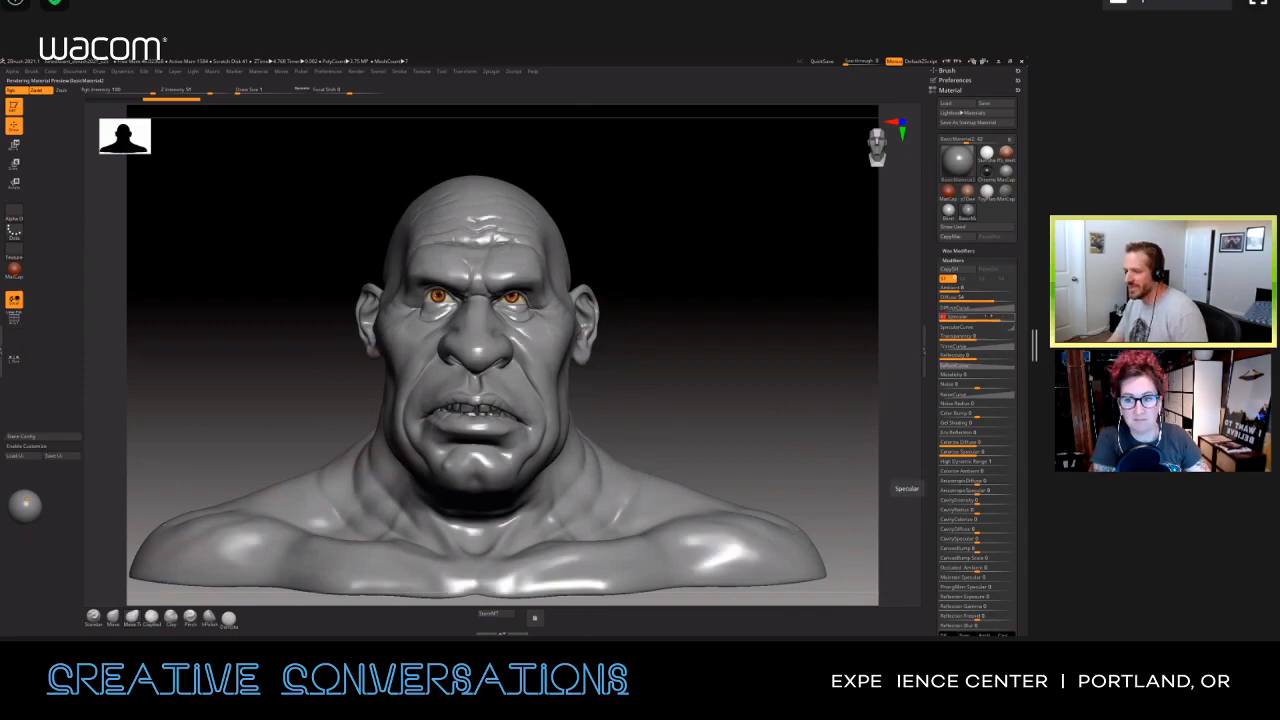
{"action": "left_click_drag", "start_coordinate": [757, 309], "coordinate": [650, 325]}
{"action": "left_click_drag", "start_coordinate": [922, 314], "coordinate": [968, 322]}
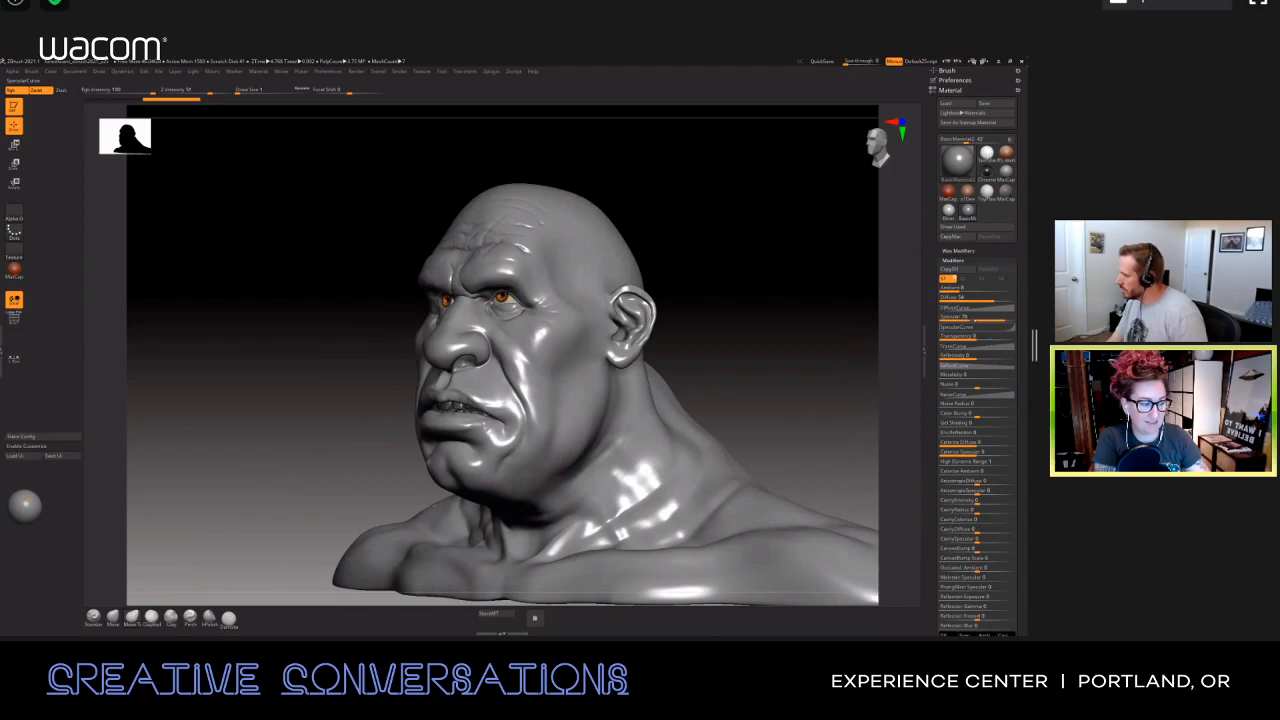
{"action": "left_click", "coordinate": [970, 318]}
{"action": "left_click_drag", "start_coordinate": [741, 307], "coordinate": [842, 313]}
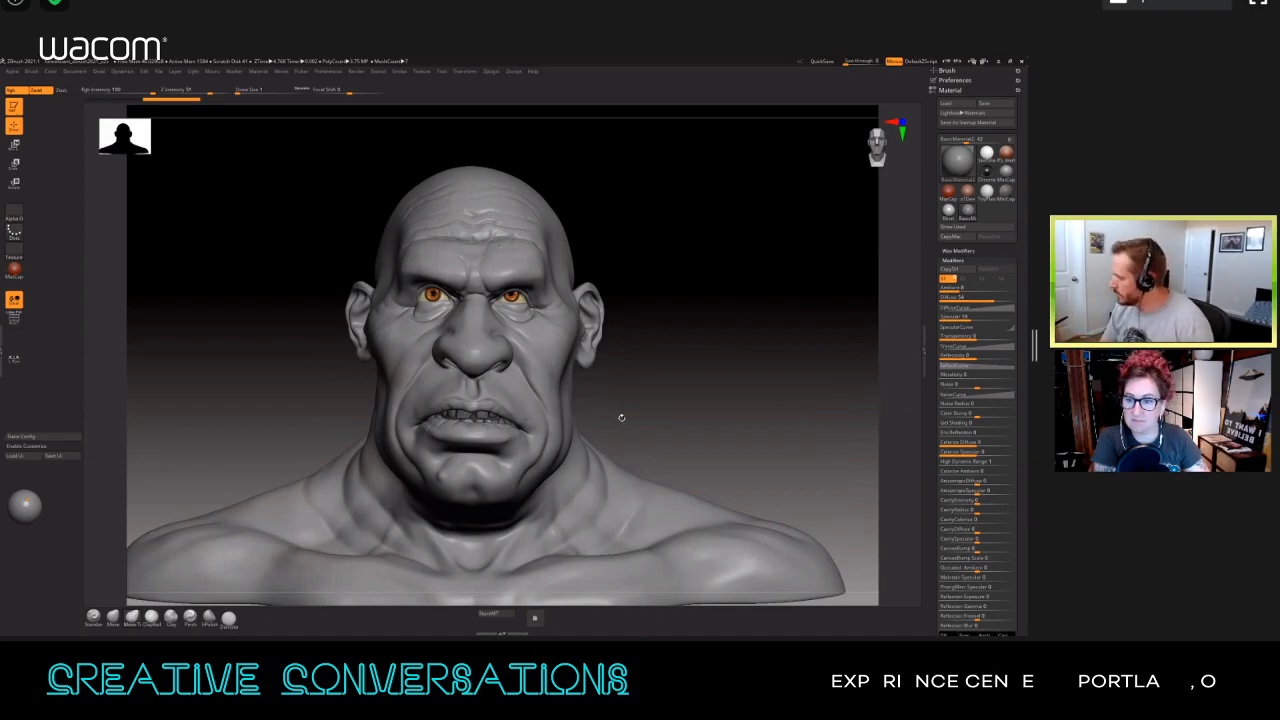
Step: Disable the right-click popup and allow RightClick Navigation in the Interface navigation preferences
{"action": "right_click", "coordinate": [682, 440]}
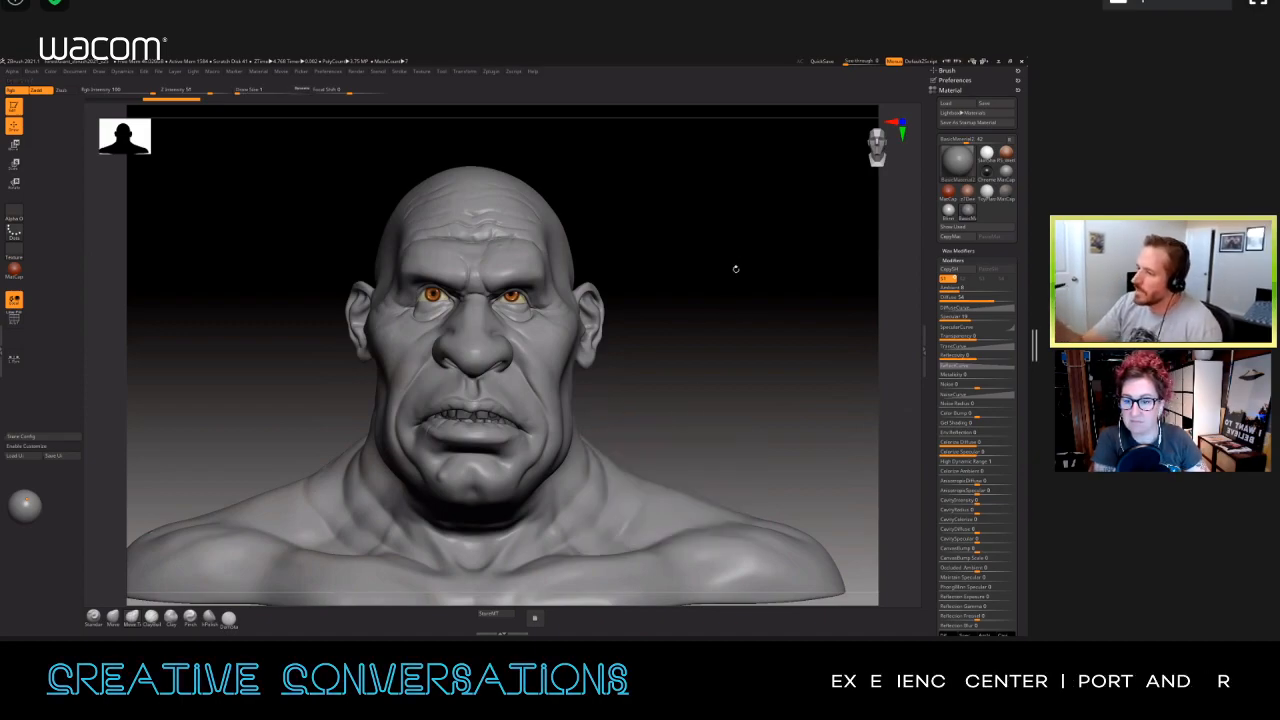
{"action": "left_click", "coordinate": [326, 76]}
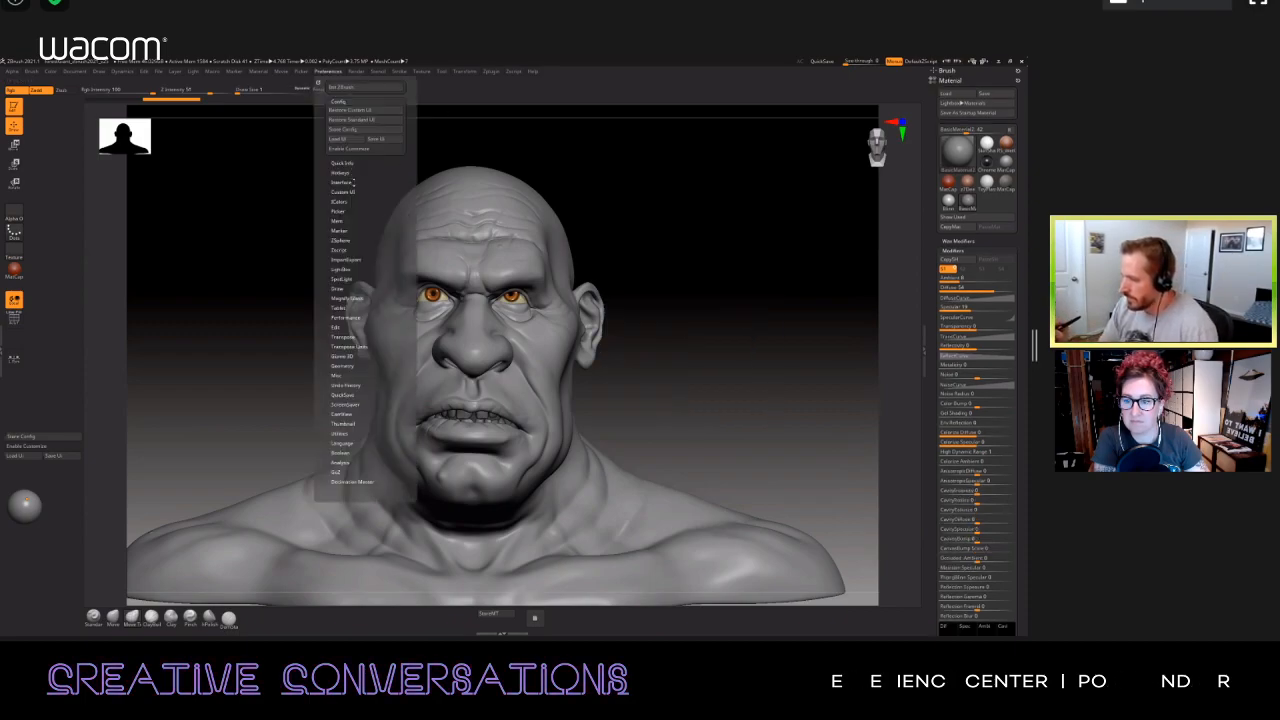
{"action": "left_click", "coordinate": [352, 183]}
{"action": "left_click", "coordinate": [350, 322]}
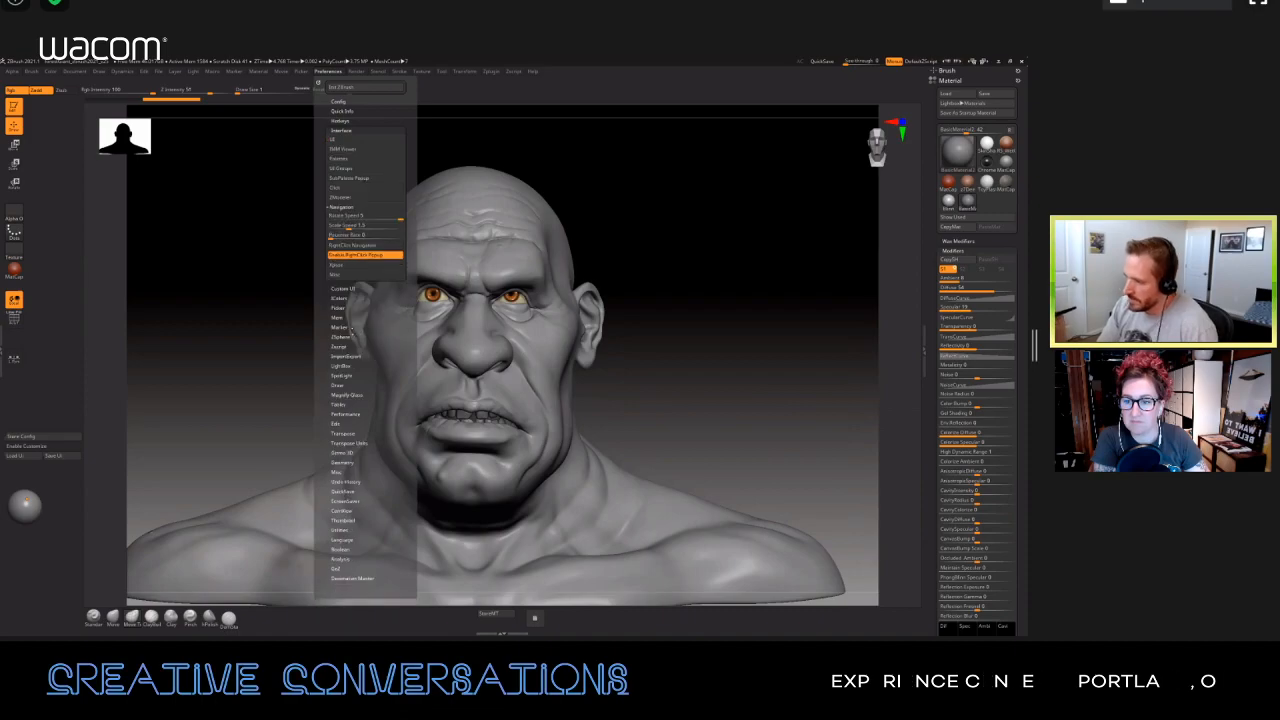
{"action": "left_click", "coordinate": [356, 245]}
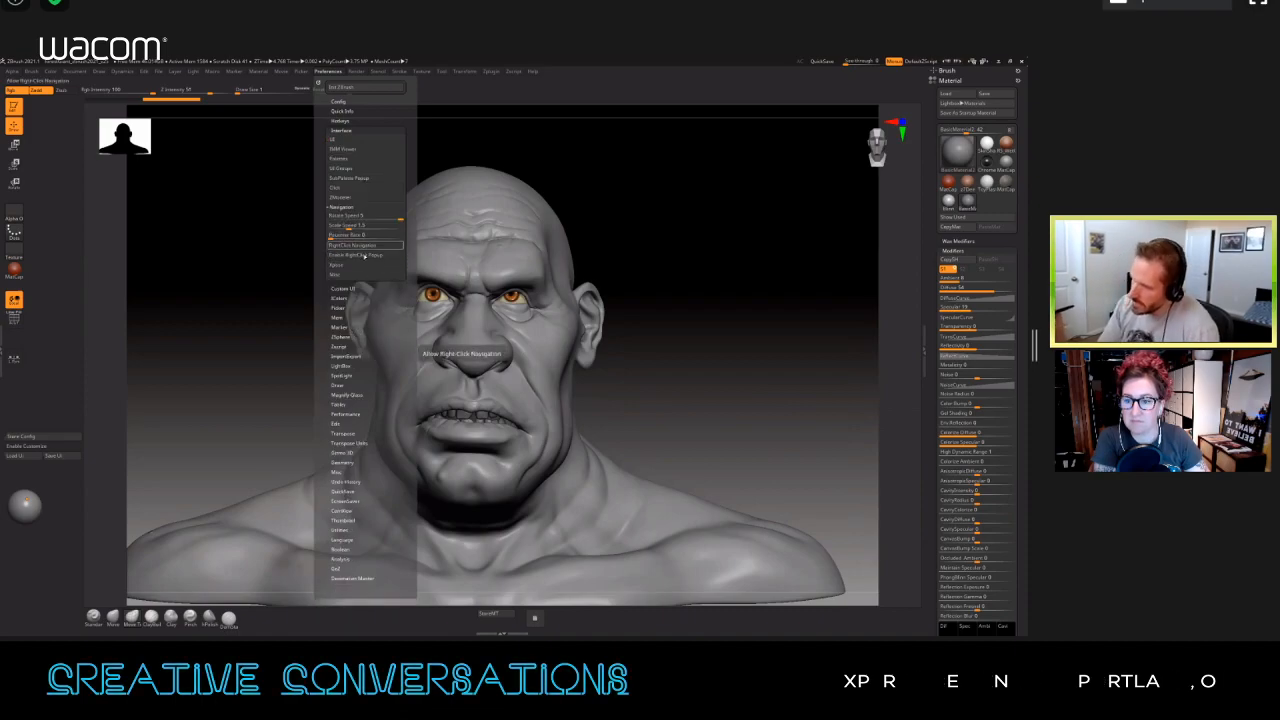
{"action": "left_click", "coordinate": [365, 245]}
{"action": "left_click", "coordinate": [318, 83]}
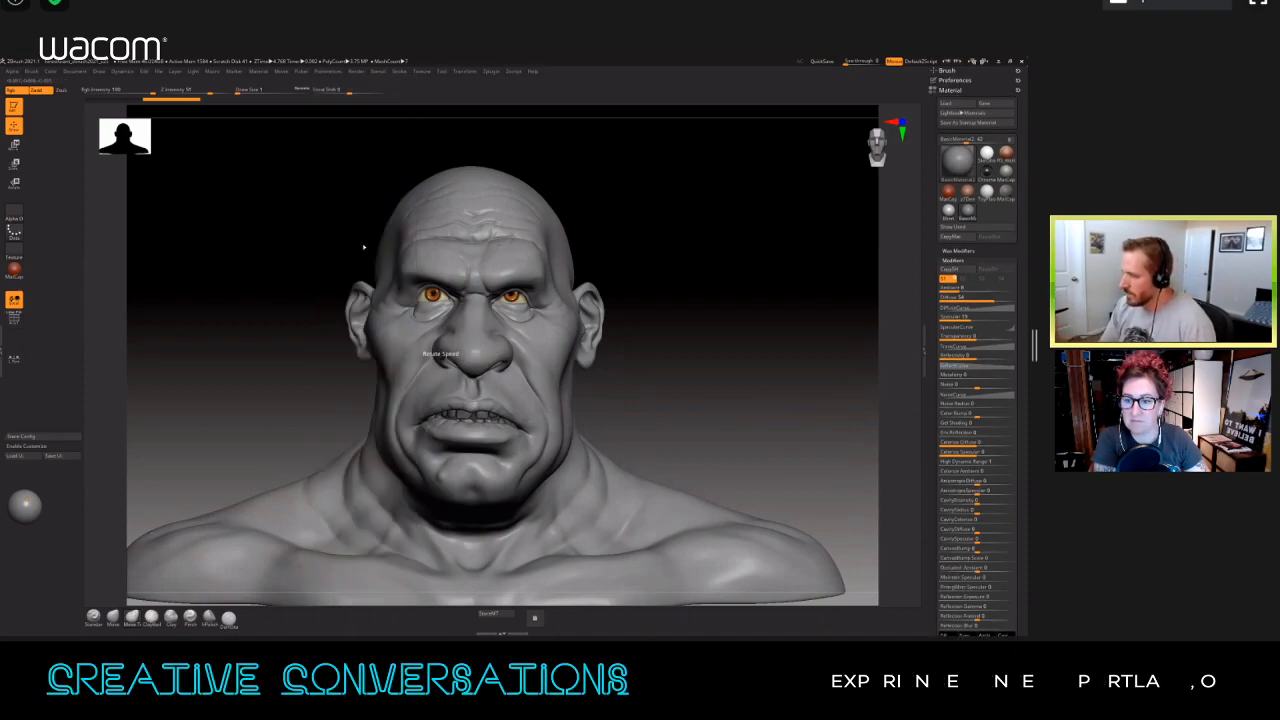
Step: Test the navigation settings by orbiting, framing and zooming in on the bust's face
{"action": "right_click_drag", "start_coordinate": [369, 241], "coordinate": [636, 308]}
{"action": "key", "text": "f"}
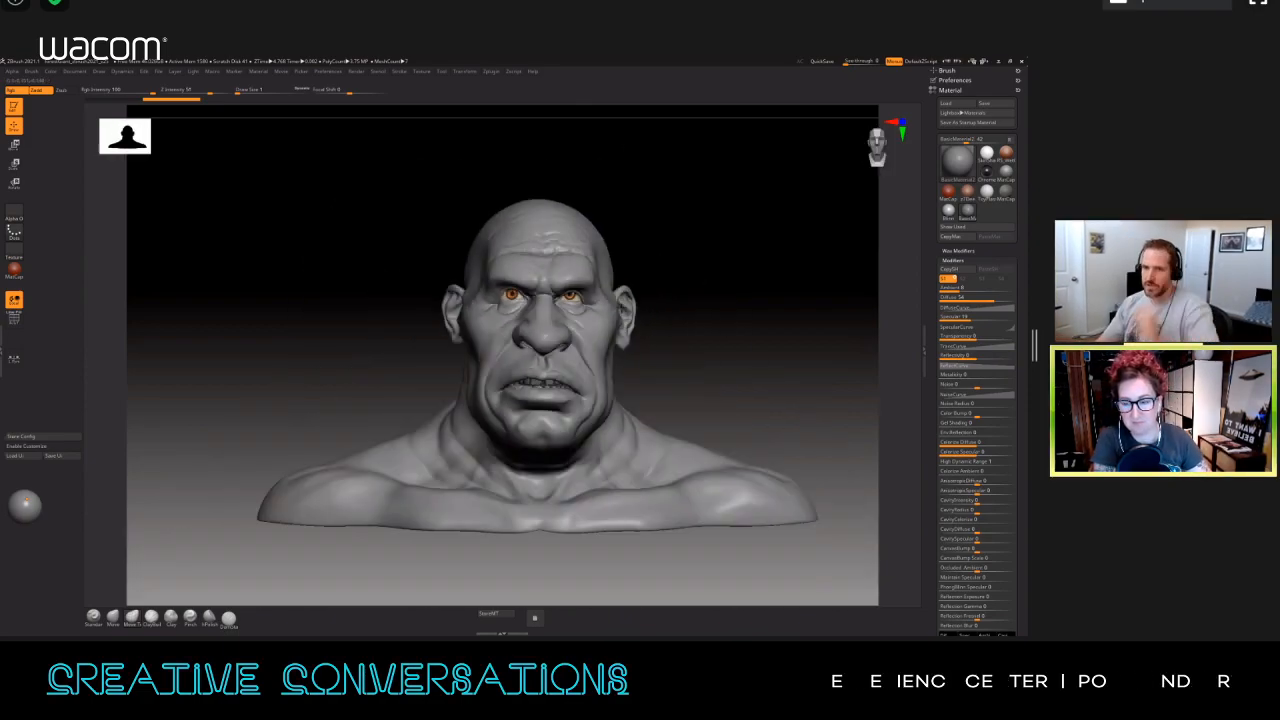
{"action": "right_click_drag", "start_coordinate": [681, 345], "coordinate": [716, 343]}
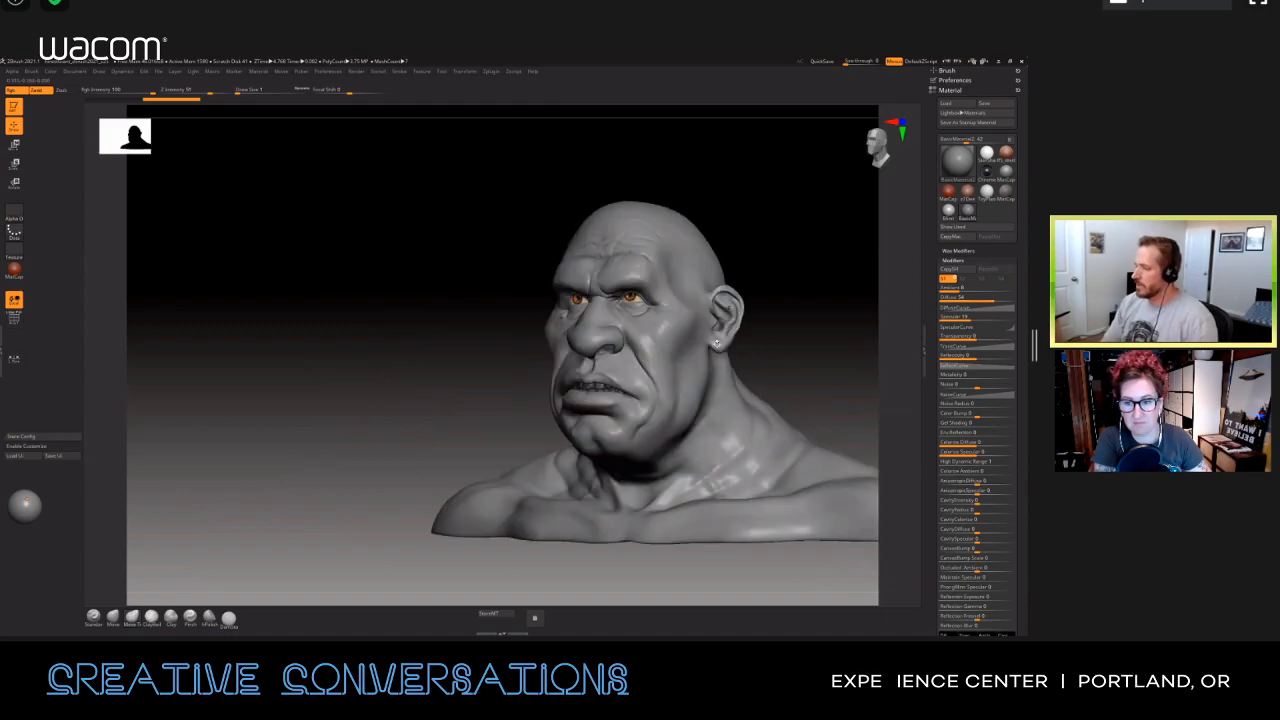
{"action": "right_click_drag", "start_coordinate": [660, 272], "coordinate": [580, 360]}
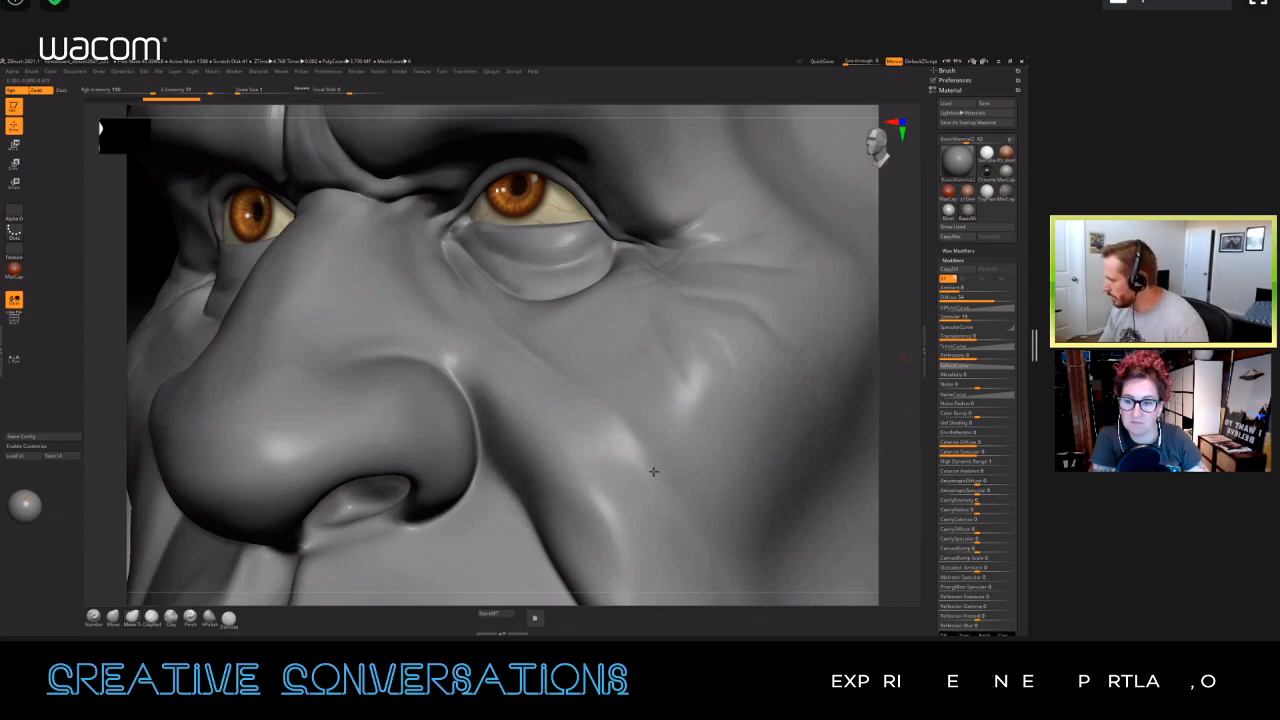
{"action": "left_click_drag", "start_coordinate": [901, 361], "coordinate": [545, 367]}
{"action": "mouse_move", "coordinate": [545, 367]}
{"action": "right_mouse_down"}
{"action": "mouse_move", "coordinate": [480, 366]}
{"action": "mouse_move", "coordinate": [500, 350]}
{"action": "mouse_move", "coordinate": [553, 377]}
{"action": "mouse_move", "coordinate": [545, 420]}
{"action": "mouse_move", "coordinate": [498, 283]}
{"action": "mouse_move", "coordinate": [530, 255]}
{"action": "right_mouse_up"}
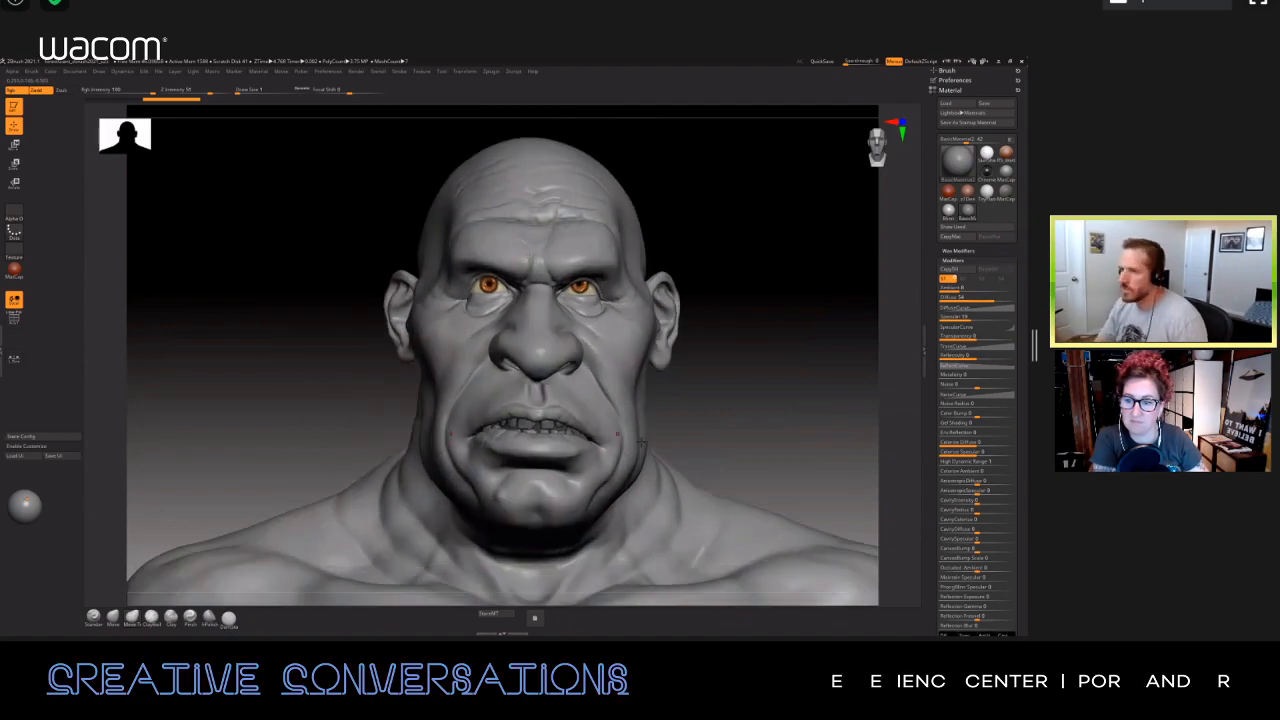
Step: Set the bust to subdivision level 1 in the Tool's Geometry settings and show its polyframe wireframe
{"action": "left_click", "coordinate": [950, 90]}
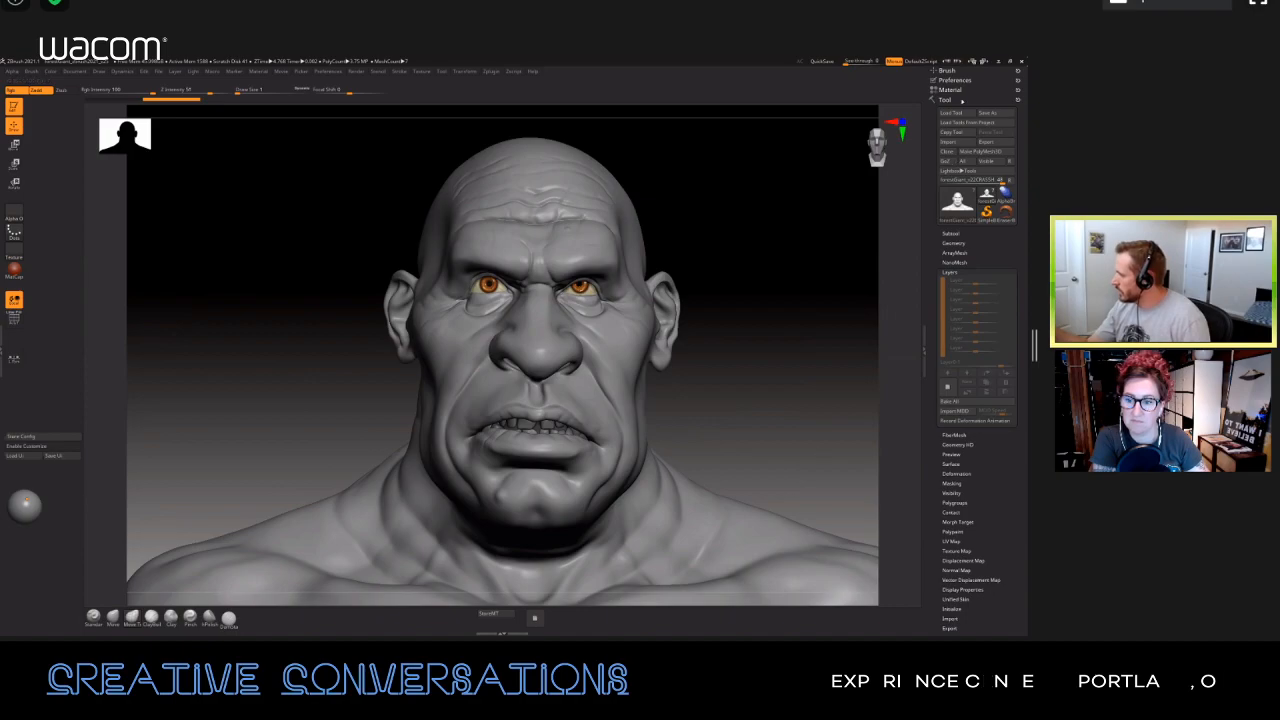
{"action": "left_click", "coordinate": [953, 243]}
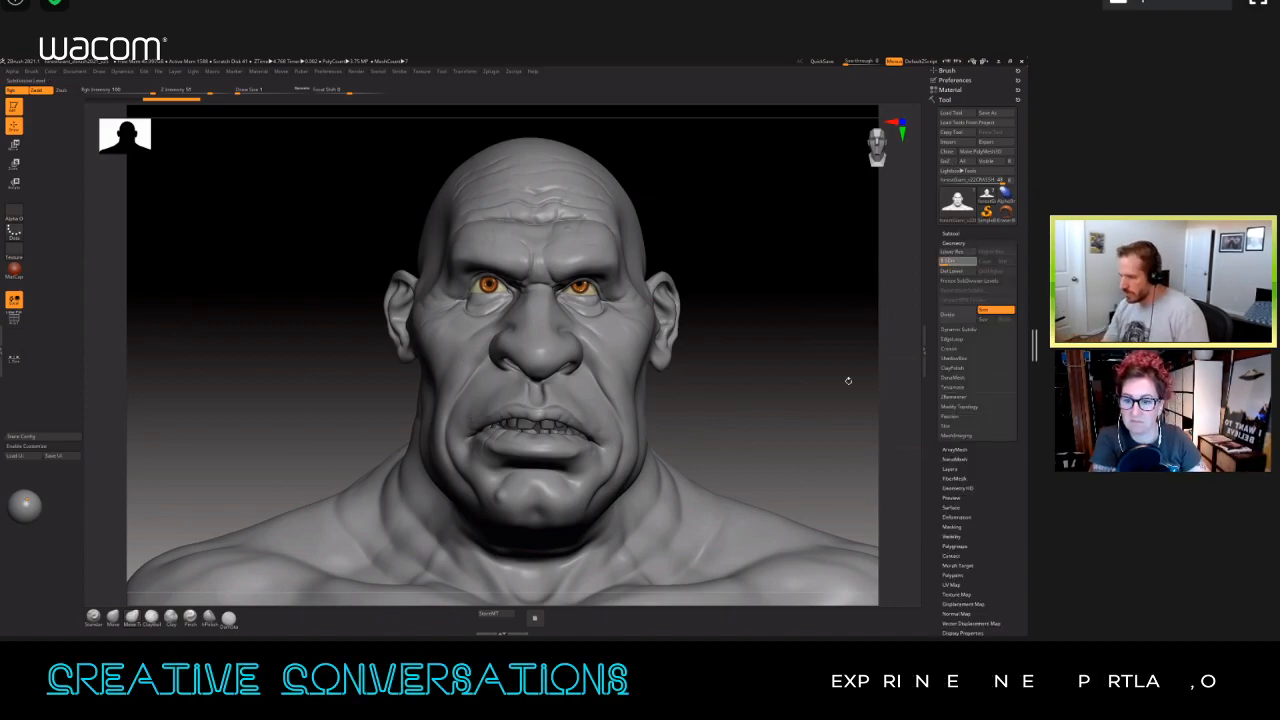
{"action": "left_click", "coordinate": [953, 264]}
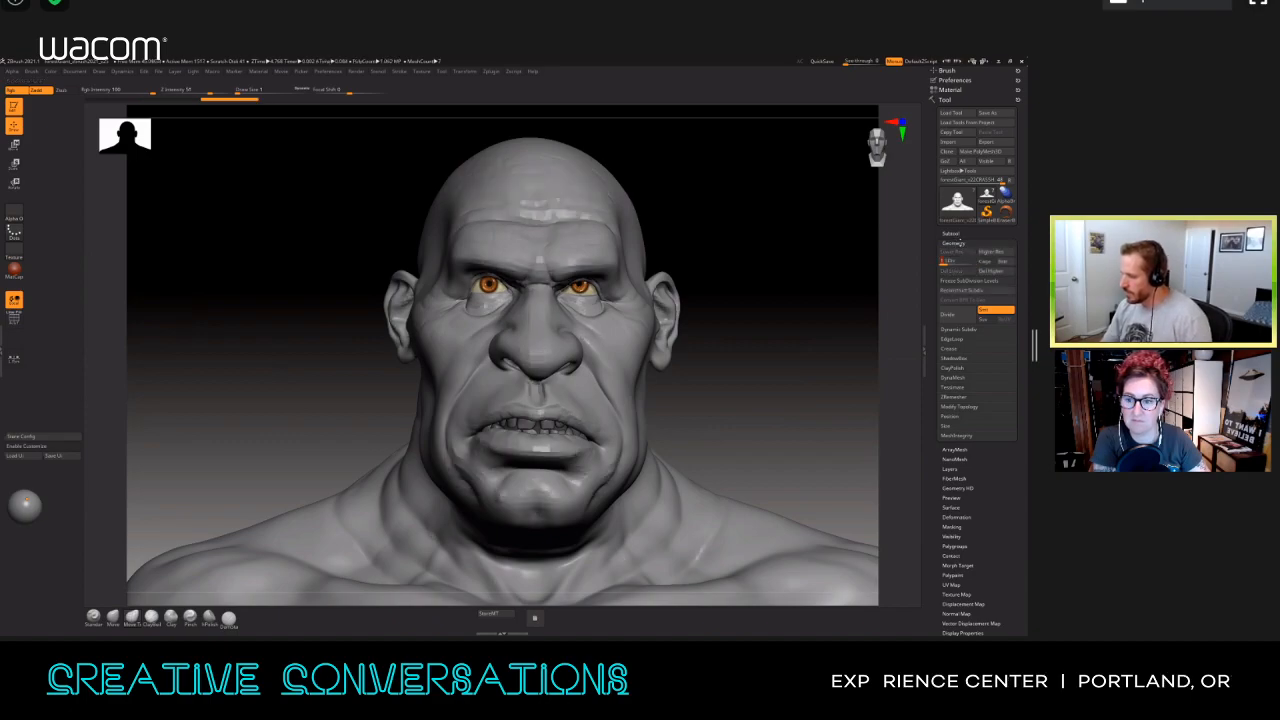
{"action": "key", "text": "shift+f"}
{"action": "mouse_move", "coordinate": [740, 220]}
{"action": "left_mouse_down", "text": "alt"}
{"action": "mouse_move", "coordinate": [740, 260]}
{"action": "mouse_move", "coordinate": [745, 230]}
{"action": "mouse_move", "coordinate": [728, 225]}
{"action": "left_mouse_up", "text": "alt"}
{"action": "left_click_drag", "start_coordinate": [800, 330], "coordinate": [766, 440]}
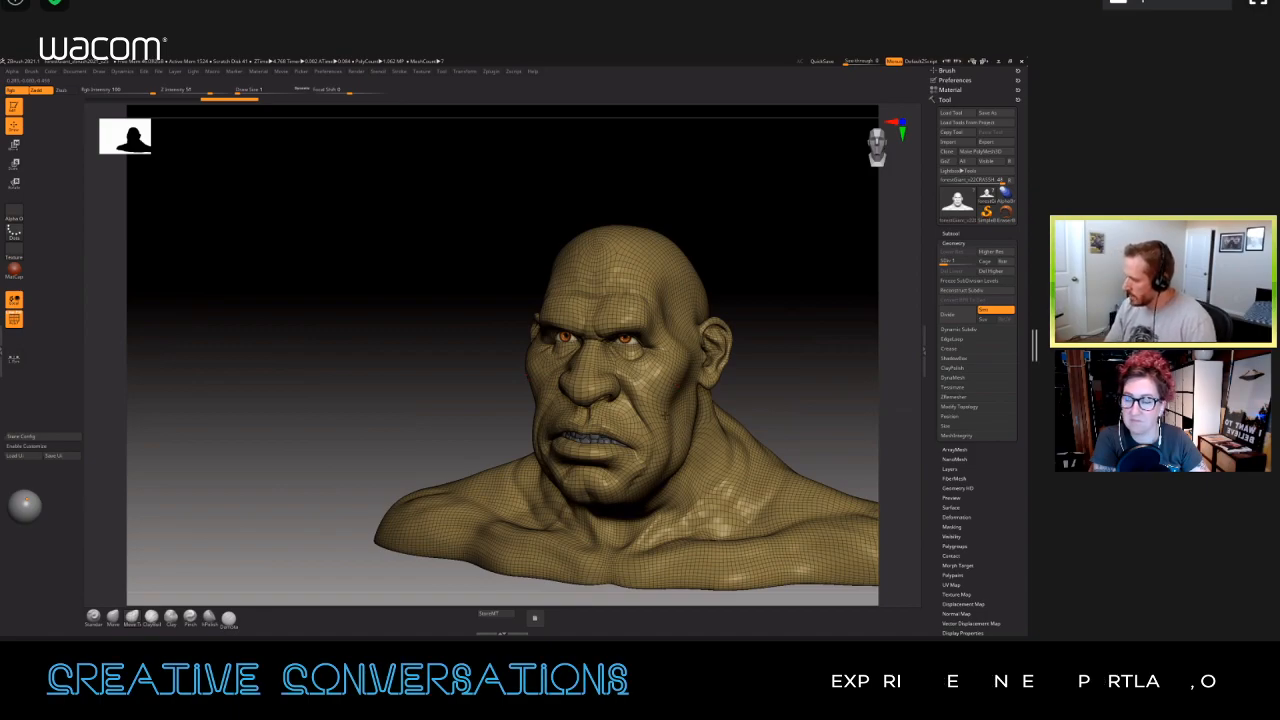
Step: Increase the brush's draw size and place the reference image of facial topology lines beside the bust
{"action": "key", "text": "s"}
{"action": "left_click", "coordinate": [697, 363]}
{"action": "mouse_move", "coordinate": [450, 440]}
{"action": "left_mouse_down"}
{"action": "mouse_move", "coordinate": [314, 526]}
{"action": "mouse_move", "coordinate": [234, 597]}
{"action": "mouse_move", "coordinate": [140, 618]}
{"action": "left_mouse_up"}
{"action": "left_click_drag", "start_coordinate": [497, 440], "coordinate": [704, 384]}
{"action": "left_click_drag", "start_coordinate": [704, 340], "coordinate": [690, 375], "text": "alt"}
{"action": "key", "text": "s"}
{"action": "left_click", "coordinate": [692, 433]}
{"action": "mouse_move", "coordinate": [694, 430]}
{"action": "left_mouse_down"}
{"action": "mouse_move", "coordinate": [730, 402]}
{"action": "mouse_move", "coordinate": [715, 375]}
{"action": "left_mouse_up"}
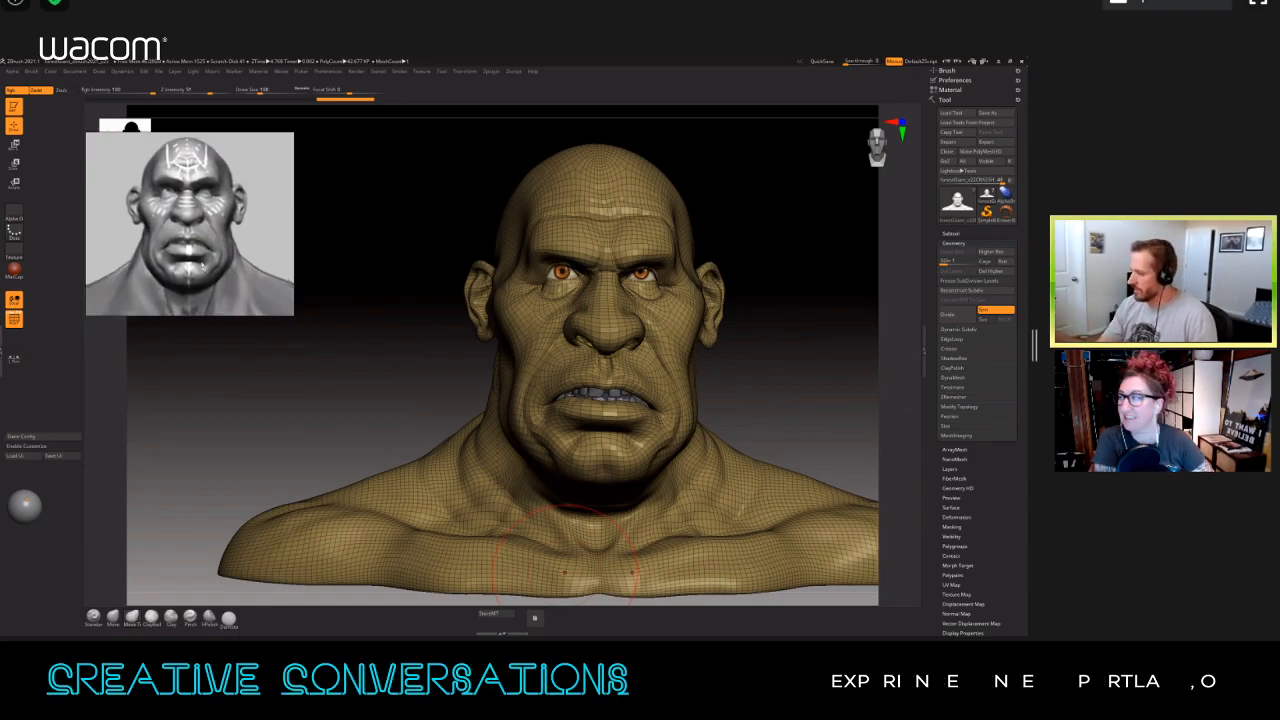
Step: Turn off the polyframe wireframe on the bust
{"action": "mouse_move", "coordinate": [565, 572]}
{"action": "right_mouse_down"}
{"action": "mouse_move", "coordinate": [602, 572]}
{"action": "mouse_move", "coordinate": [552, 574]}
{"action": "right_mouse_up"}
{"action": "mouse_move", "coordinate": [742, 270]}
{"action": "left_mouse_down"}
{"action": "mouse_move", "coordinate": [796, 250]}
{"action": "mouse_move", "coordinate": [755, 270]}
{"action": "mouse_move", "coordinate": [710, 320]}
{"action": "left_mouse_up"}
{"action": "key", "text": "shift+f"}
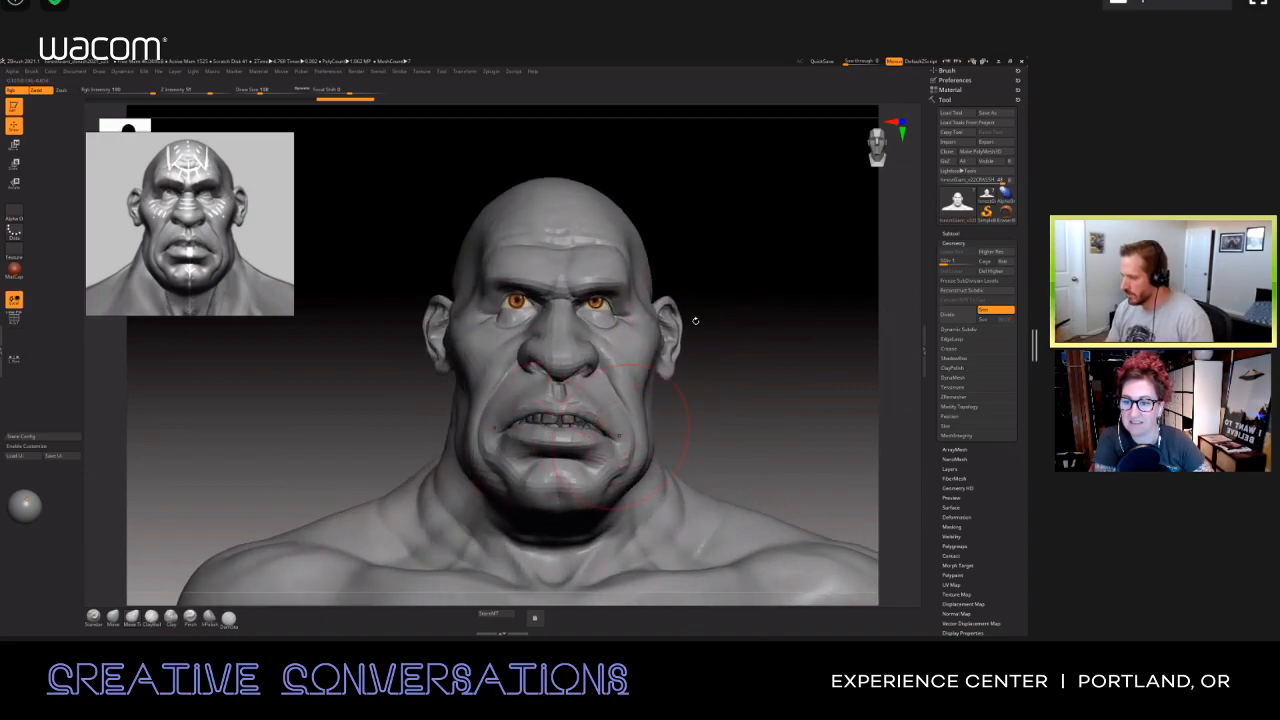
Step: Reshape the bust's lower face around the mouth corners, cheeks and jaw
{"action": "left_click_drag", "start_coordinate": [695, 321], "coordinate": [615, 438]}
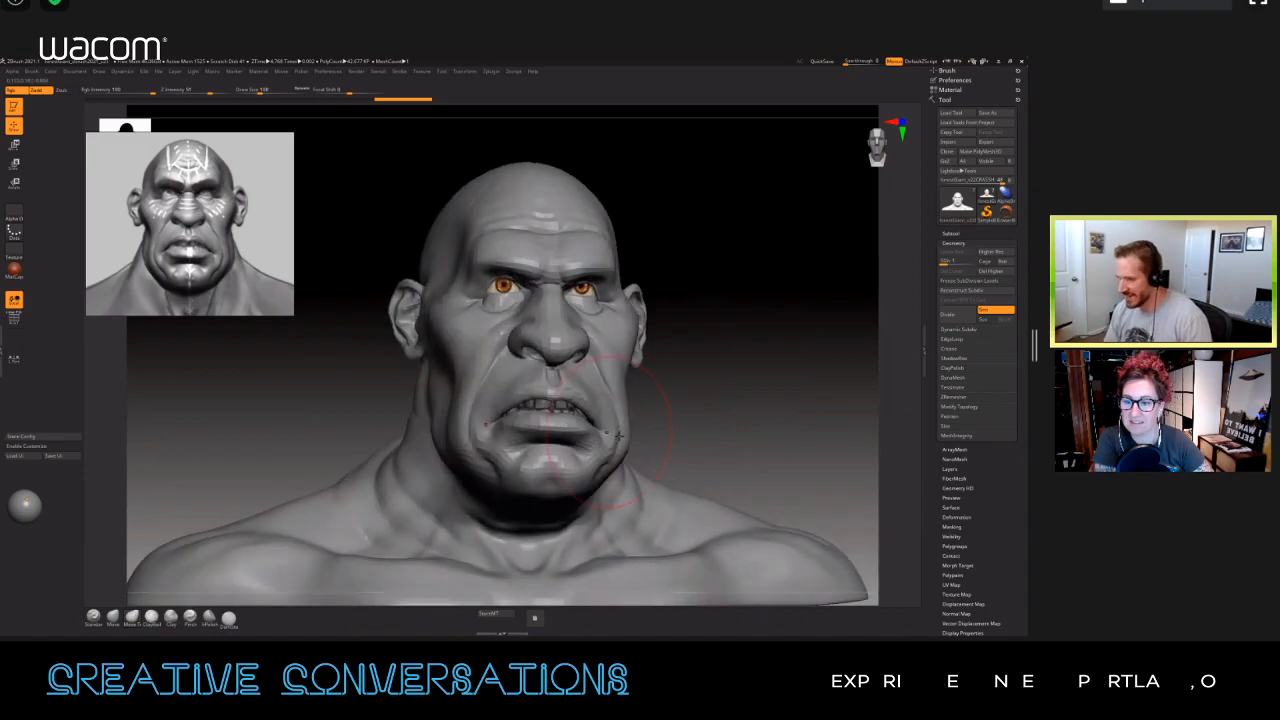
{"action": "key", "text": "ctrl+shift+z"}
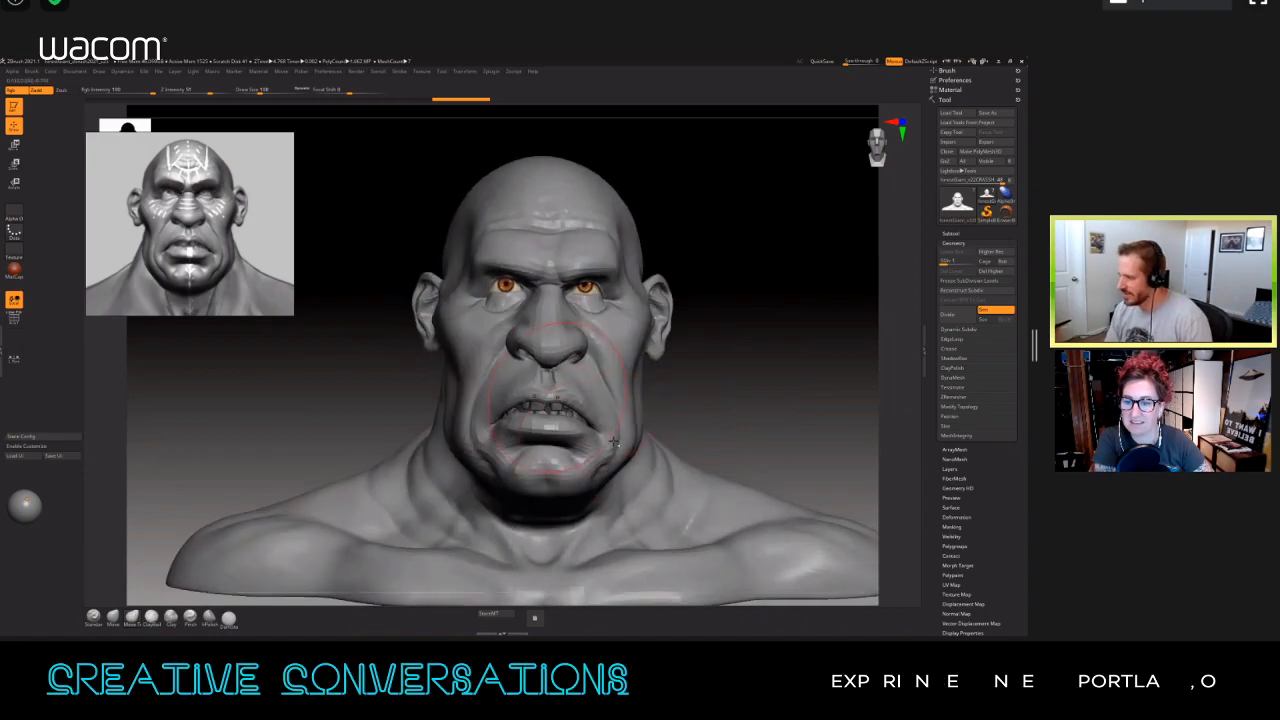
{"action": "left_click_drag", "start_coordinate": [605, 432], "coordinate": [608, 437]}
{"action": "mouse_move", "coordinate": [608, 438]}
{"action": "right_mouse_down"}
{"action": "mouse_move", "coordinate": [580, 400]}
{"action": "mouse_move", "coordinate": [559, 397]}
{"action": "mouse_move", "coordinate": [577, 400]}
{"action": "right_mouse_up"}
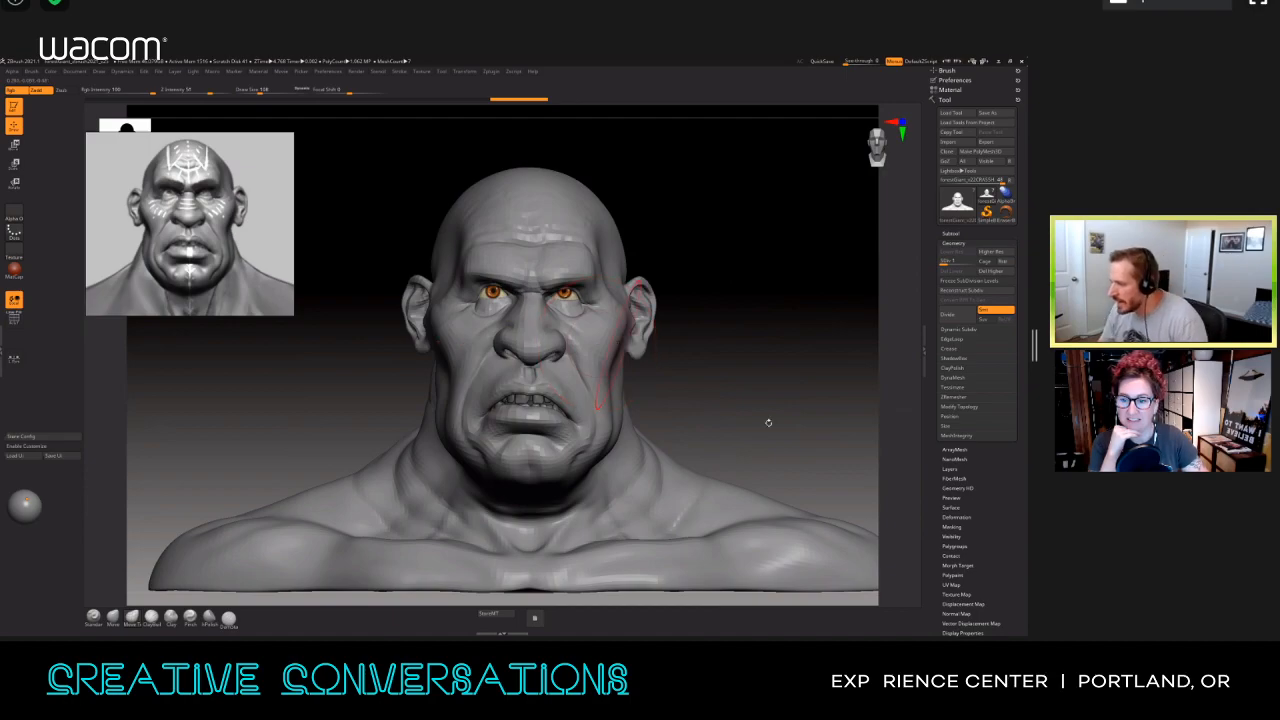
{"action": "left_click_drag", "start_coordinate": [742, 408], "coordinate": [712, 409]}
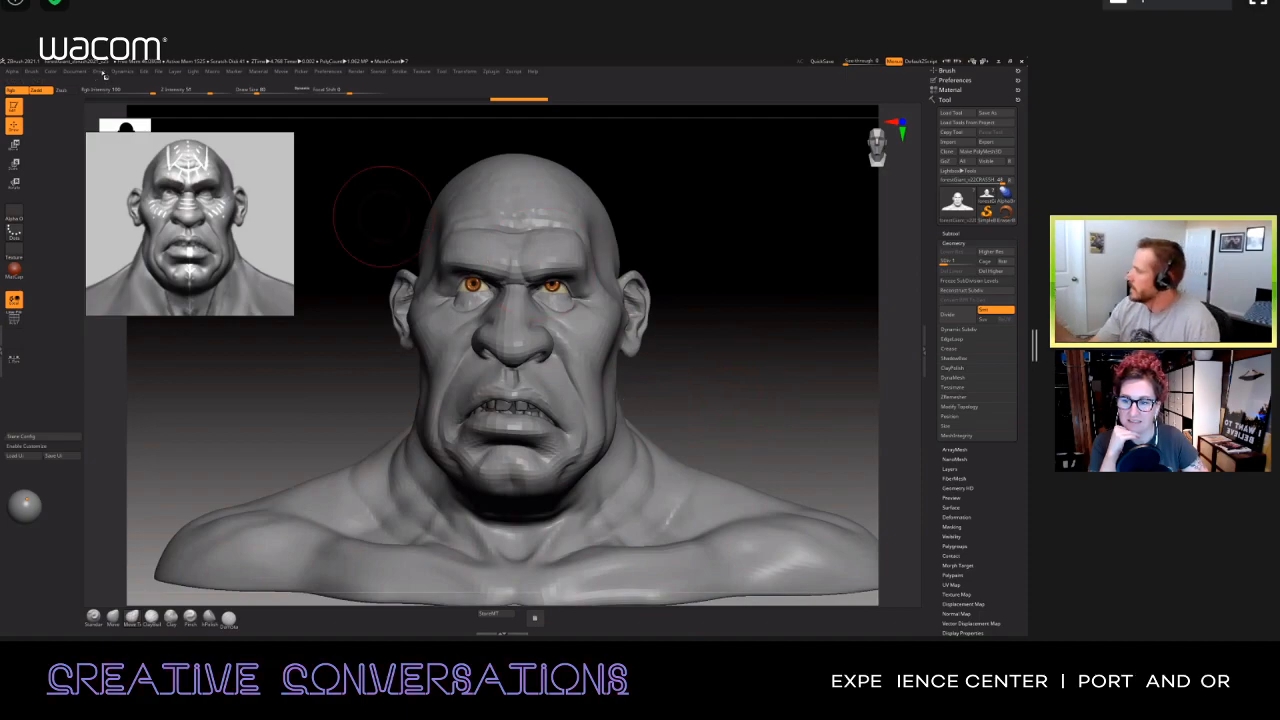
Step: Dock the Draw palette in the side tray and keep the camera's focal length at 85 mm
{"action": "left_click", "coordinate": [101, 72]}
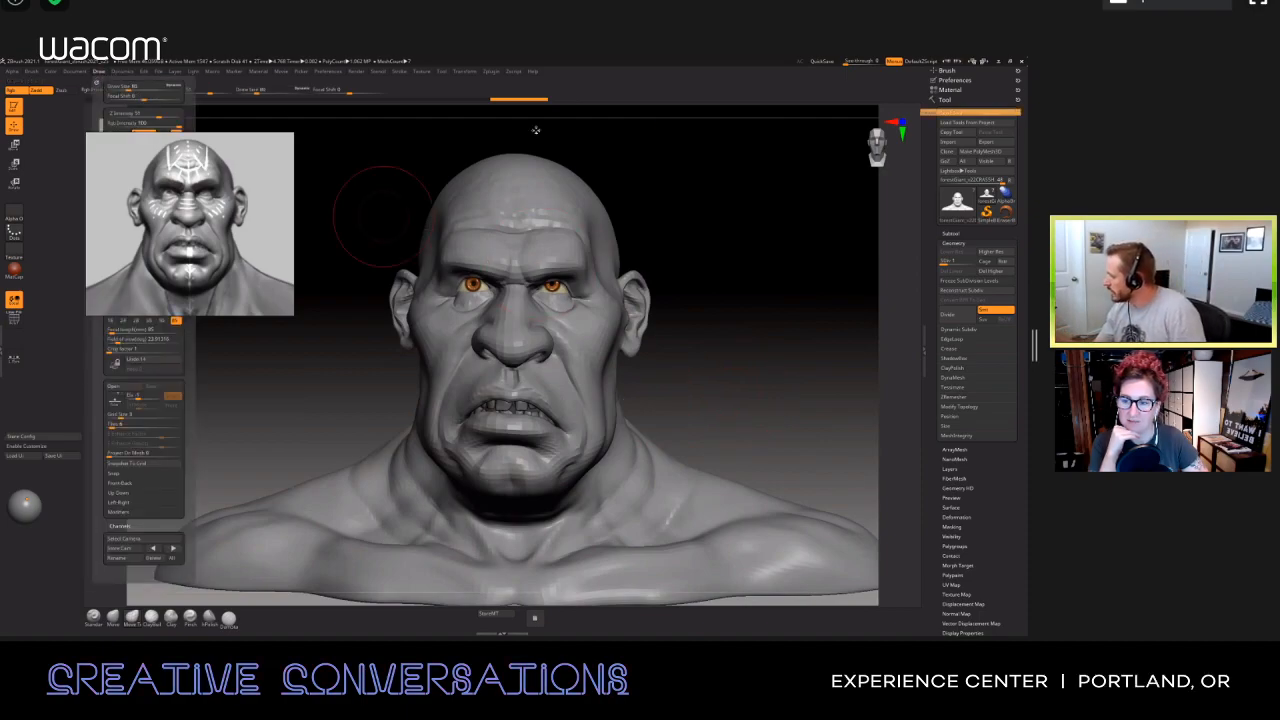
{"action": "left_click", "coordinate": [97, 85]}
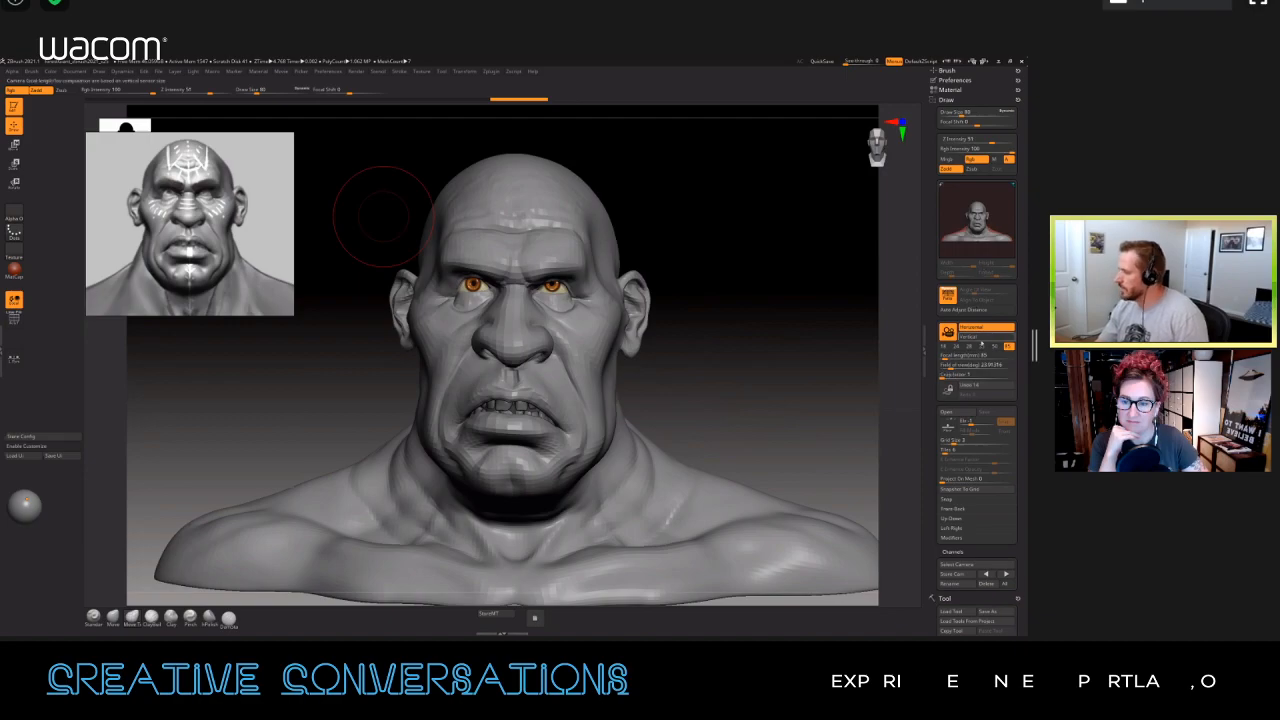
{"action": "left_click", "coordinate": [996, 348]}
{"action": "left_click", "coordinate": [1007, 349]}
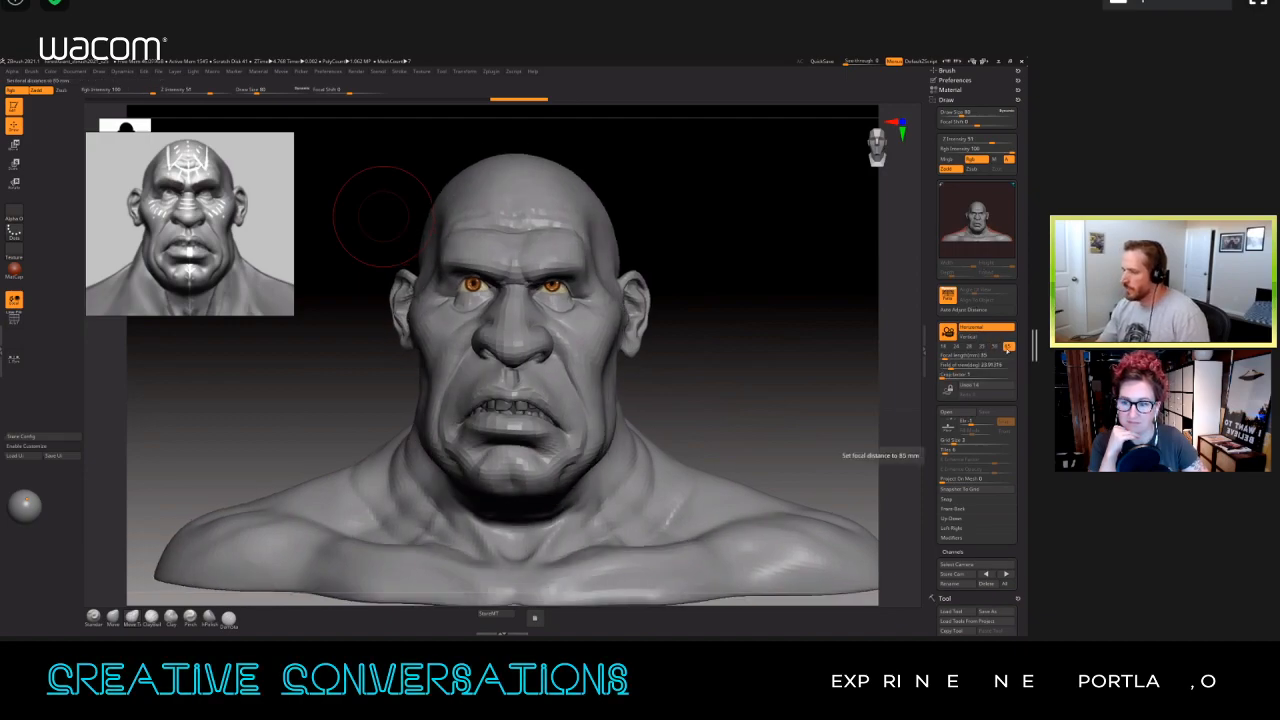
Step: Compare the bust at 28, 24 and 18 mm focal lengths and return the camera to 85 mm
{"action": "left_click", "coordinate": [972, 347]}
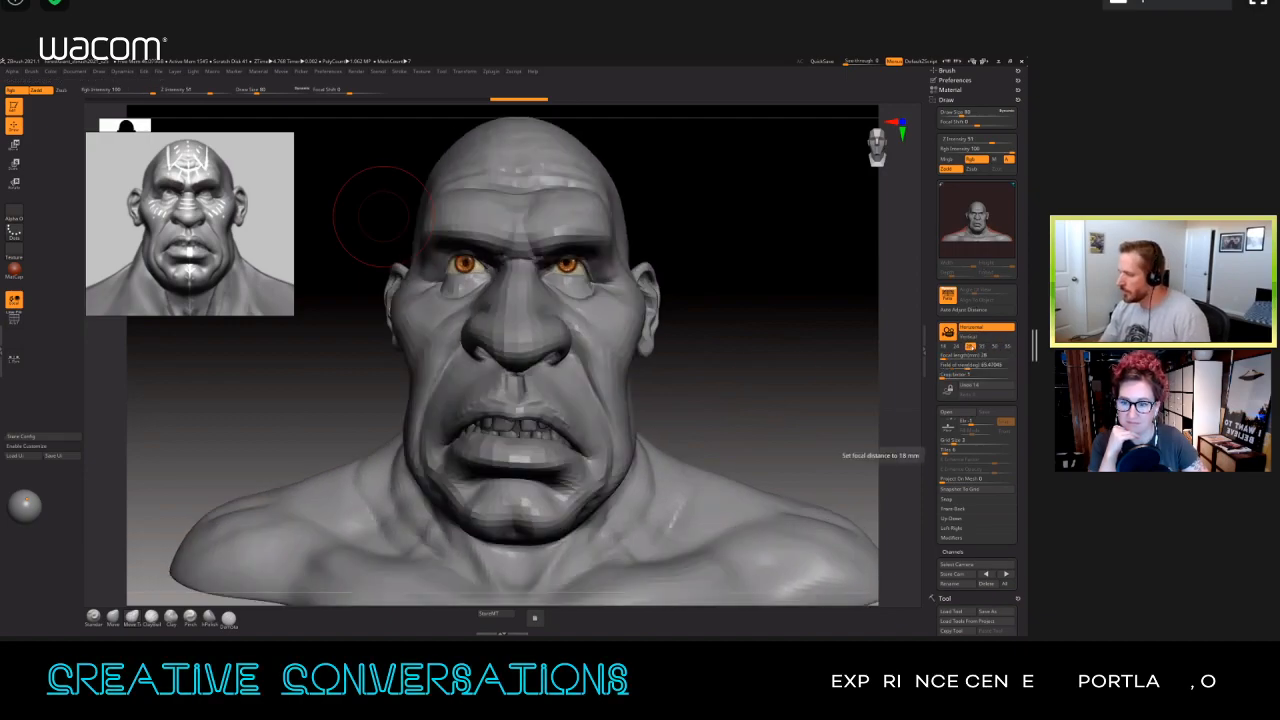
{"action": "left_click", "coordinate": [956, 347]}
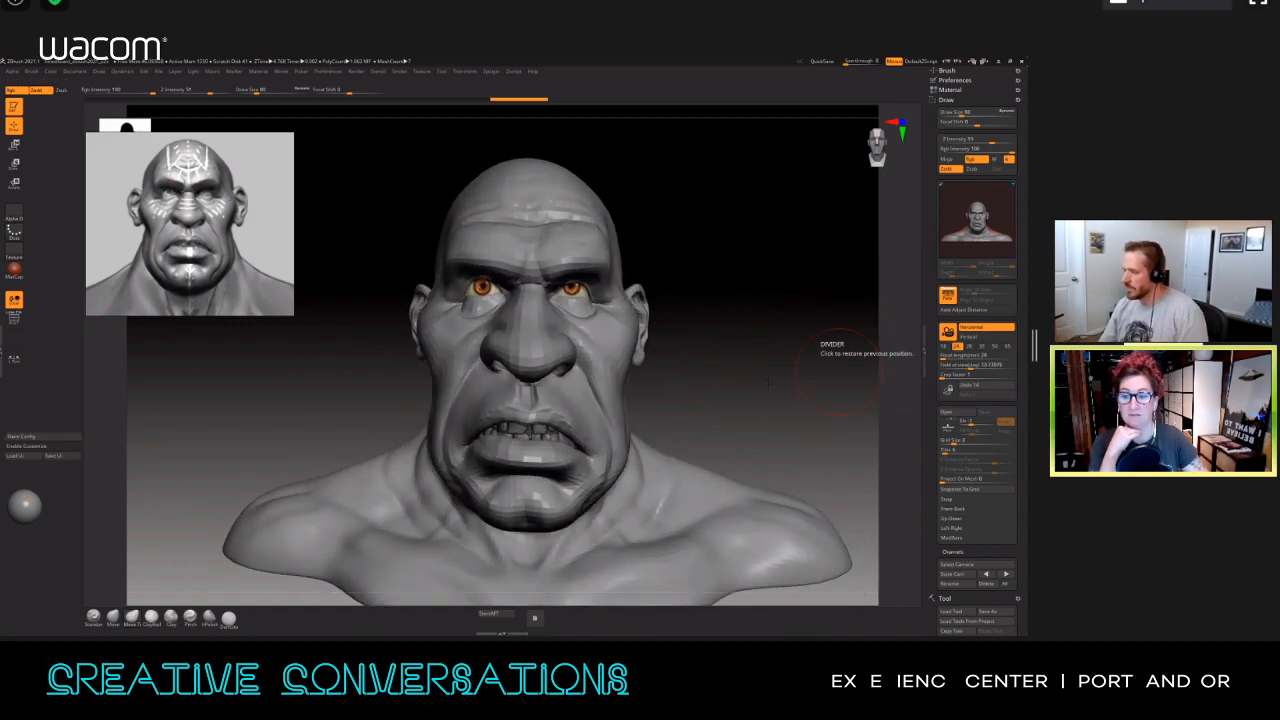
{"action": "left_click", "coordinate": [945, 347]}
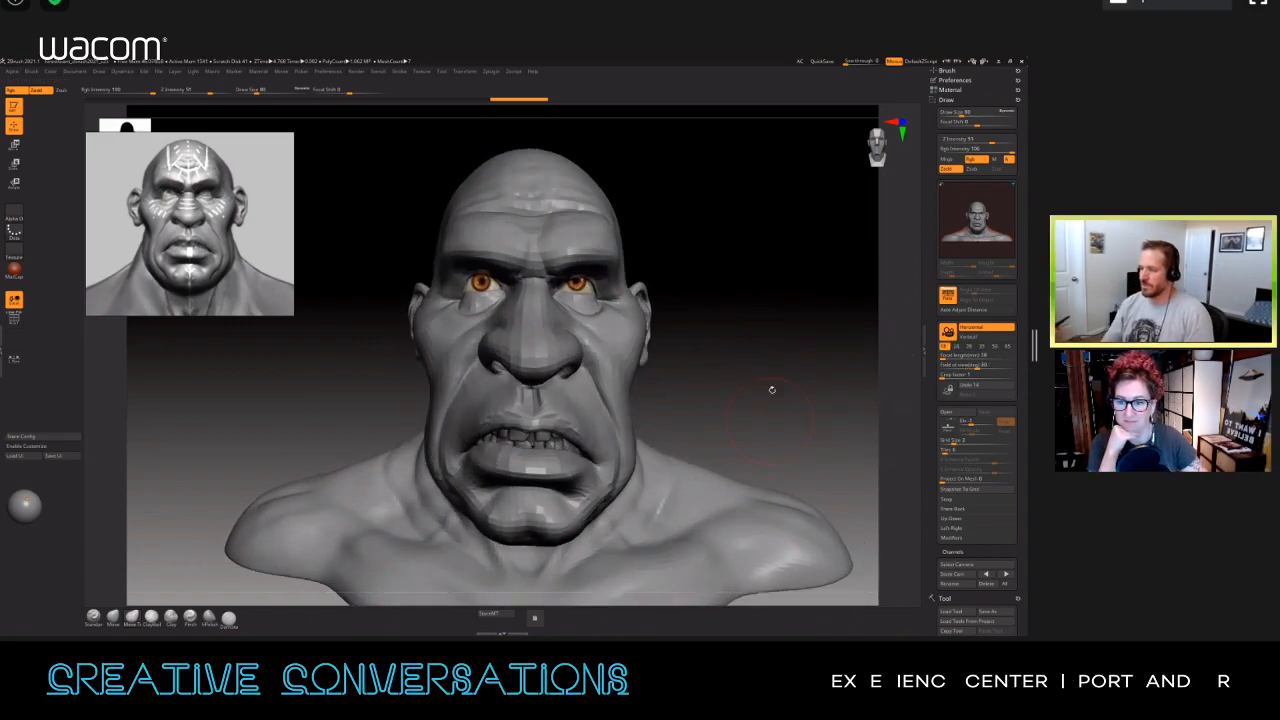
{"action": "left_click_drag", "start_coordinate": [773, 386], "coordinate": [763, 420]}
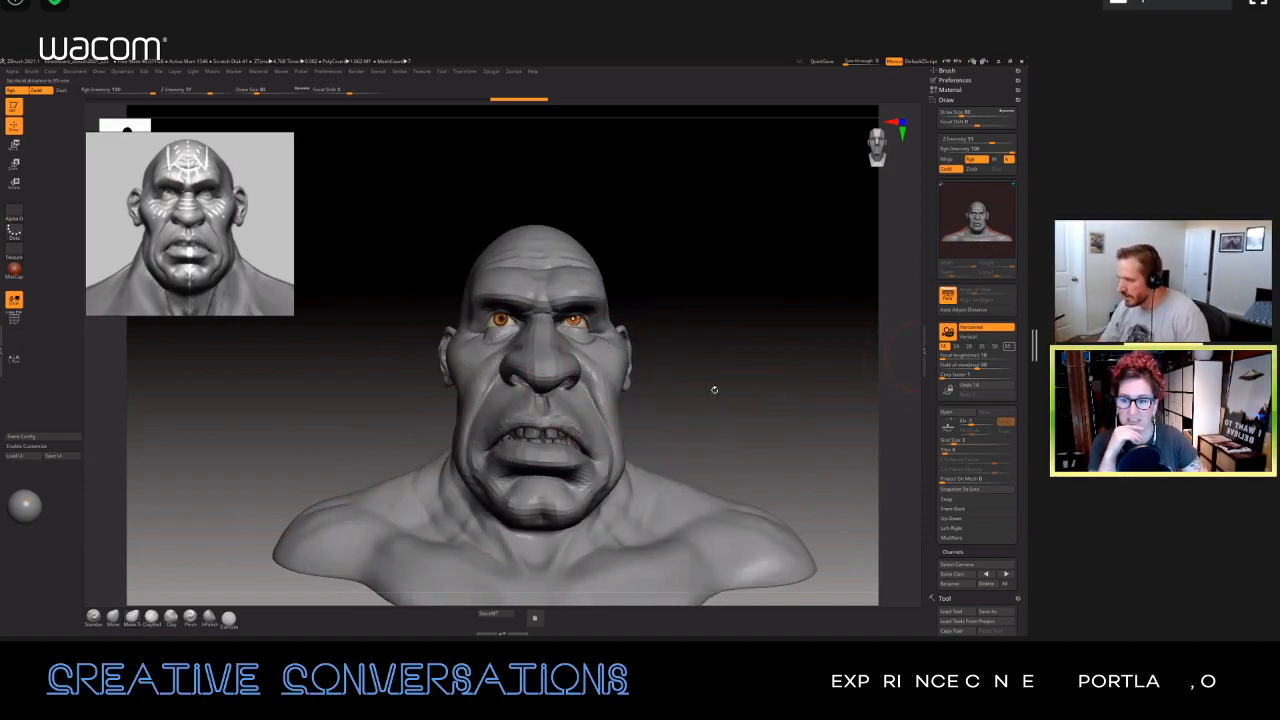
{"action": "left_click", "coordinate": [1008, 346]}
{"action": "mouse_move", "coordinate": [725, 438]}
{"action": "left_mouse_down"}
{"action": "mouse_move", "coordinate": [771, 394]}
{"action": "mouse_move", "coordinate": [717, 409]}
{"action": "left_mouse_up"}
{"action": "key", "text": "s"}
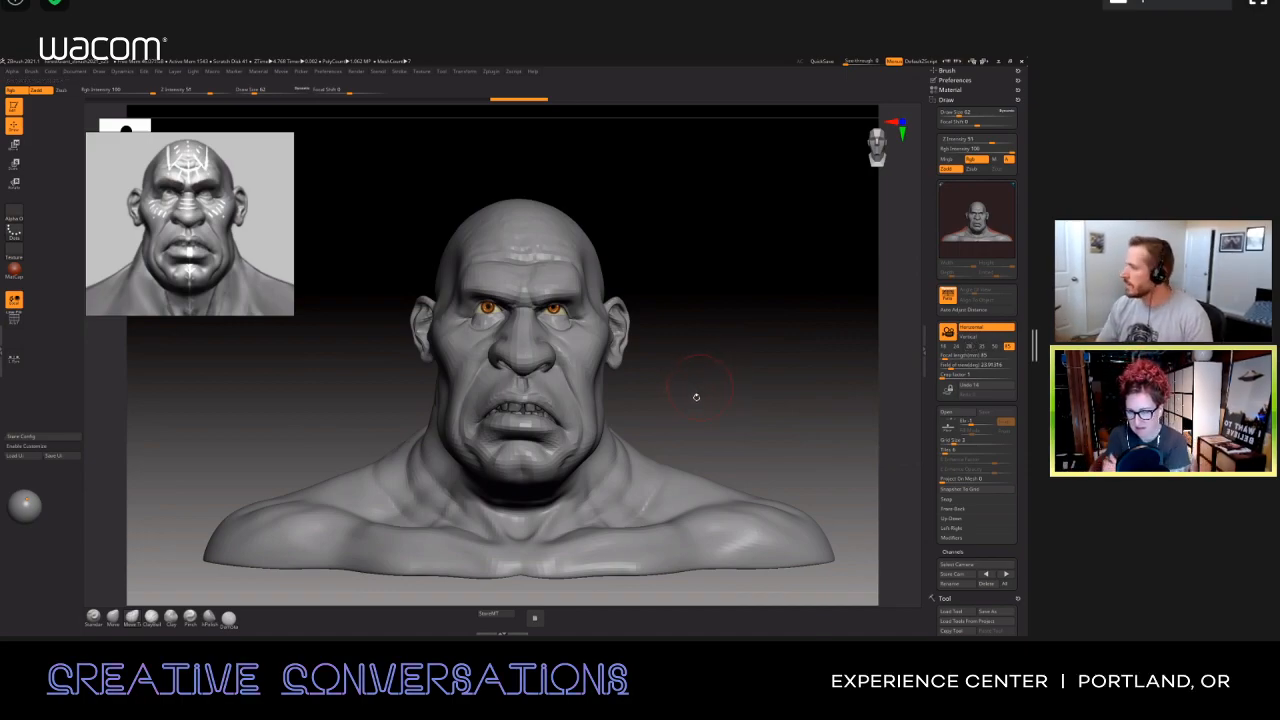
Step: Switch perspective distortion off and on to compare its effect on the bust
{"action": "left_click", "coordinate": [98, 72]}
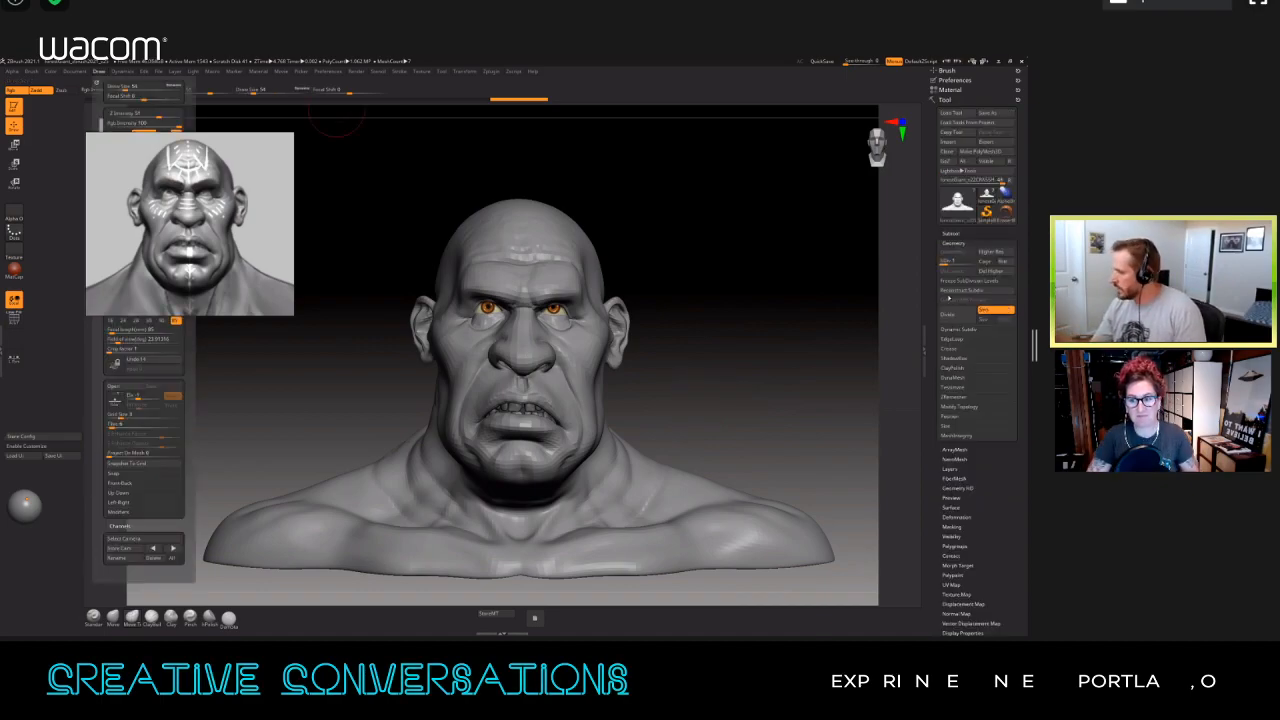
{"action": "left_click", "coordinate": [950, 298]}
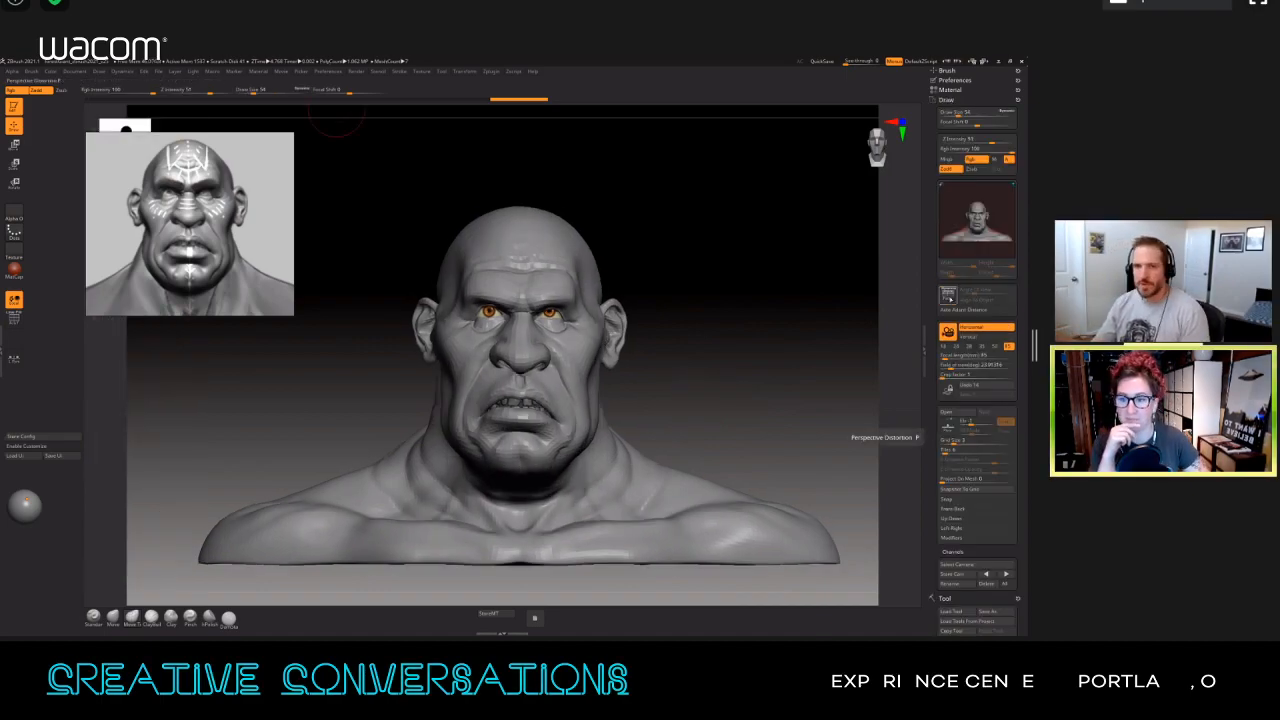
{"action": "left_click", "coordinate": [946, 299]}
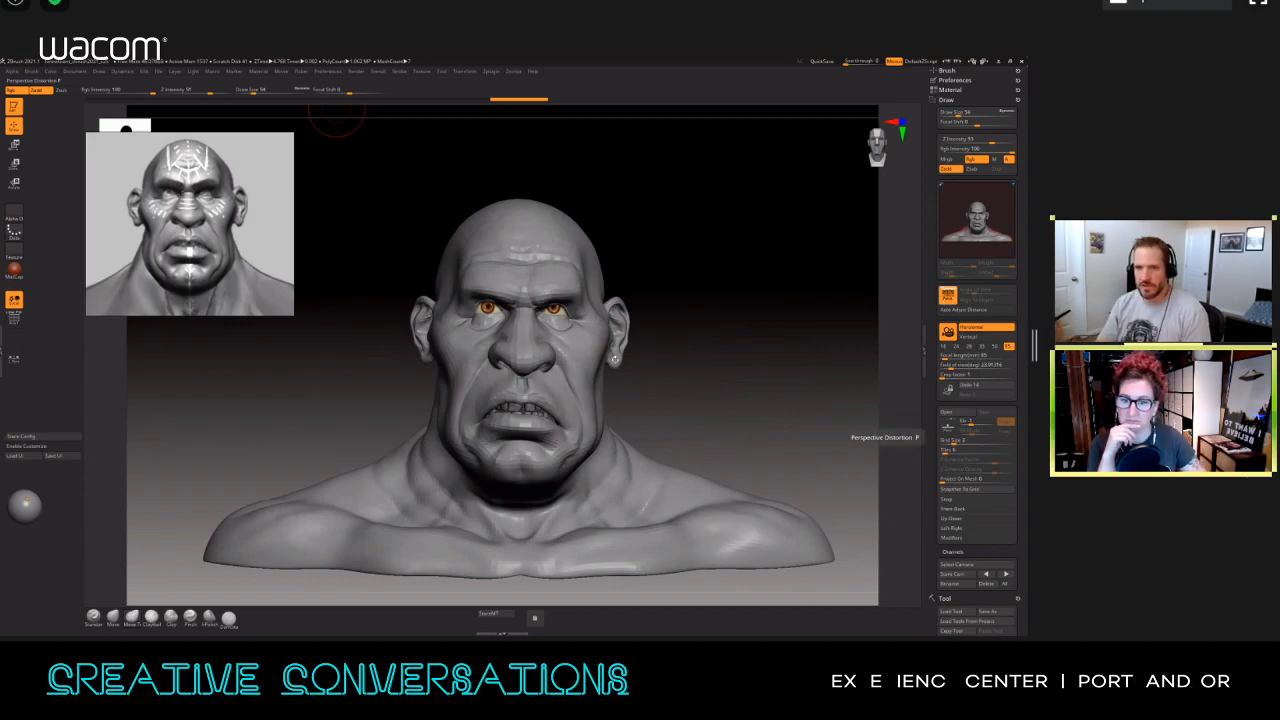
{"action": "left_click", "coordinate": [946, 299]}
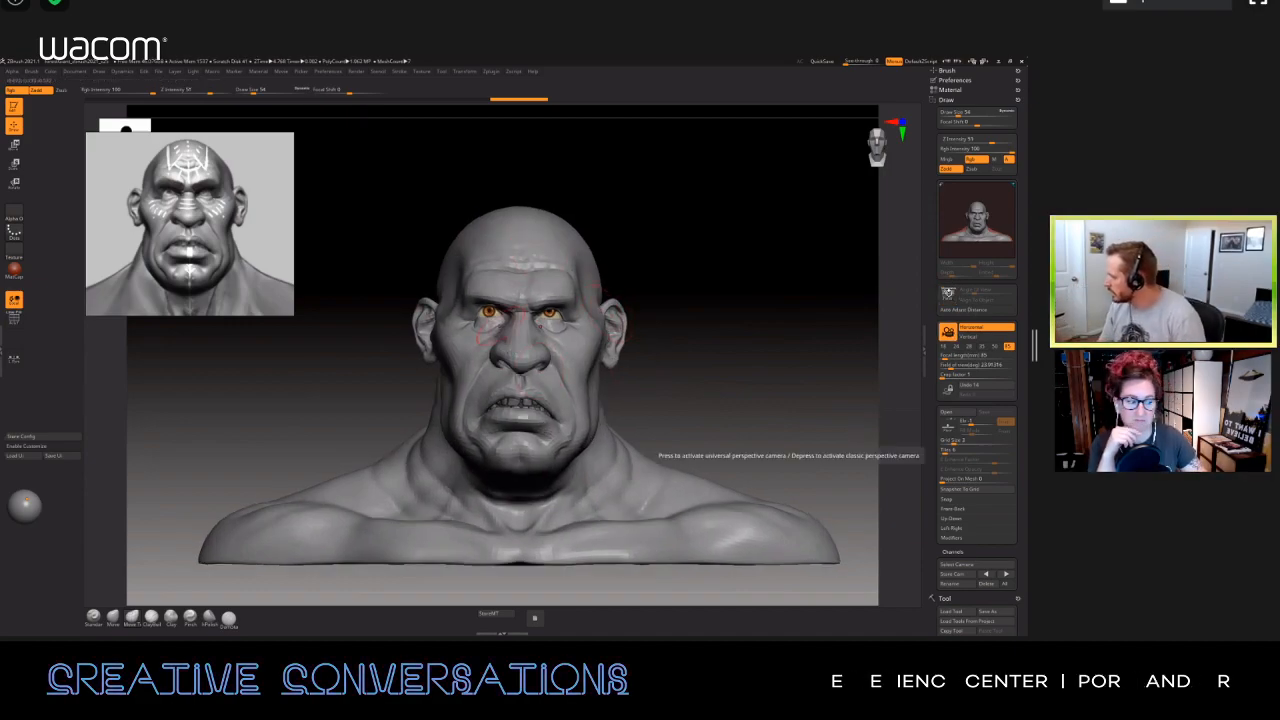
{"action": "key", "text": "p"}
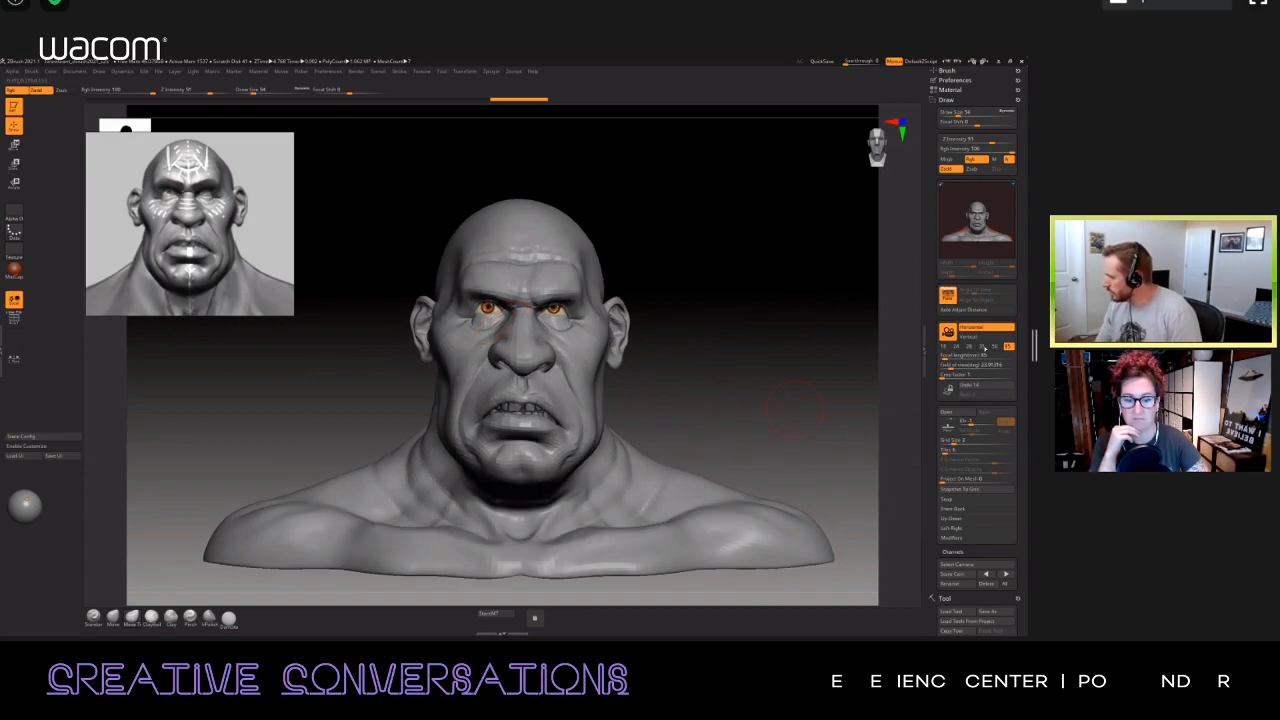
Step: Set the perspective camera's focal length to 85 mm and collapse the Draw palette
{"action": "left_click_drag", "start_coordinate": [777, 400], "coordinate": [763, 394], "text": "alt"}
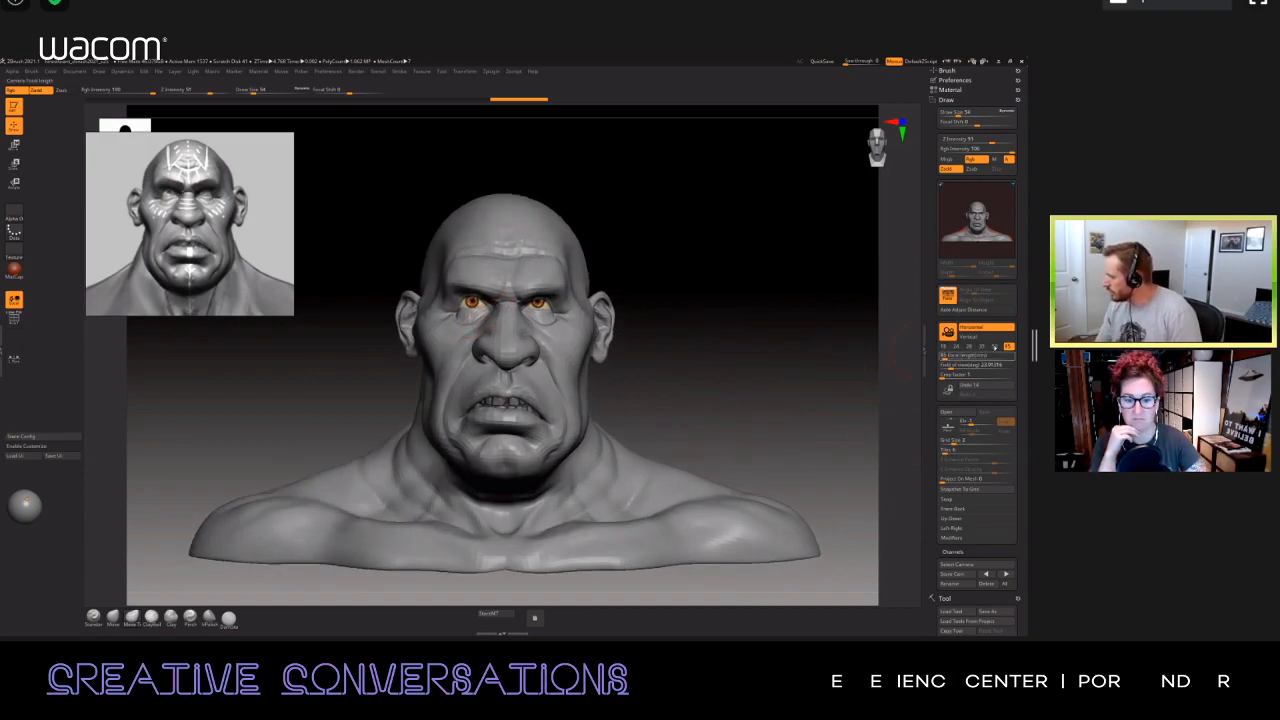
{"action": "left_click", "coordinate": [983, 346]}
{"action": "left_click", "coordinate": [996, 346]}
{"action": "left_click", "coordinate": [1008, 346]}
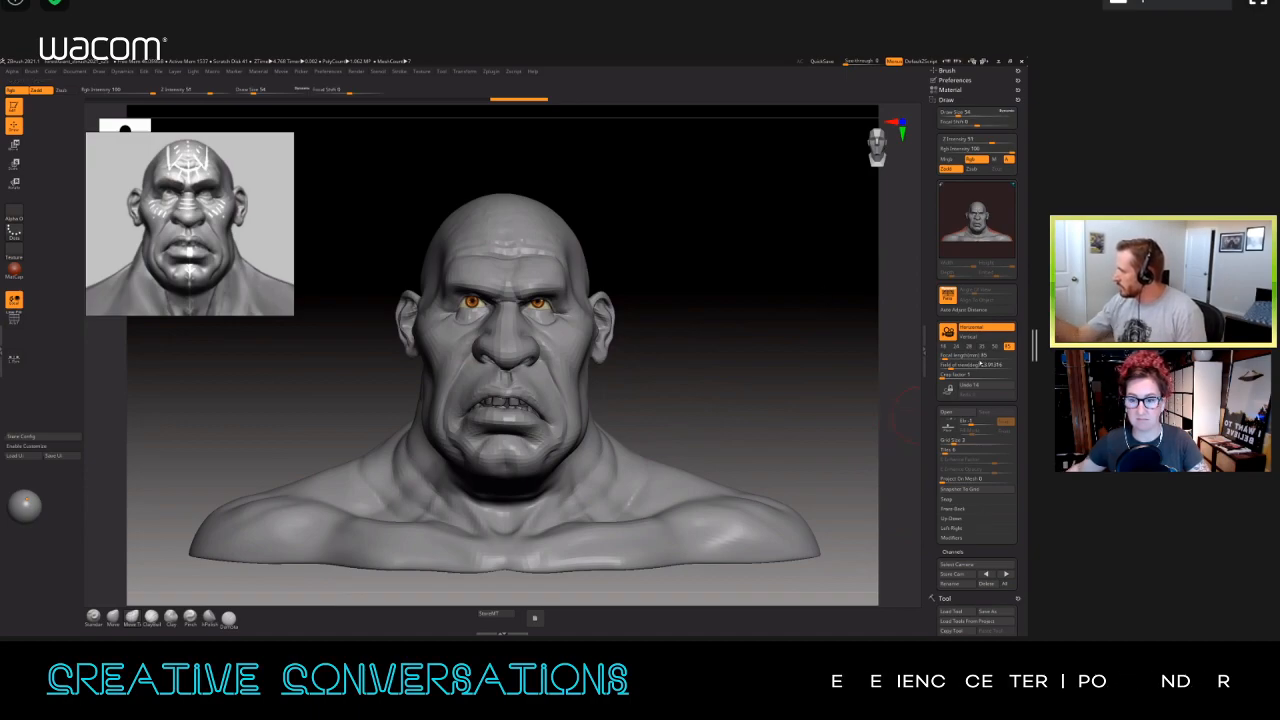
{"action": "left_click", "coordinate": [948, 100]}
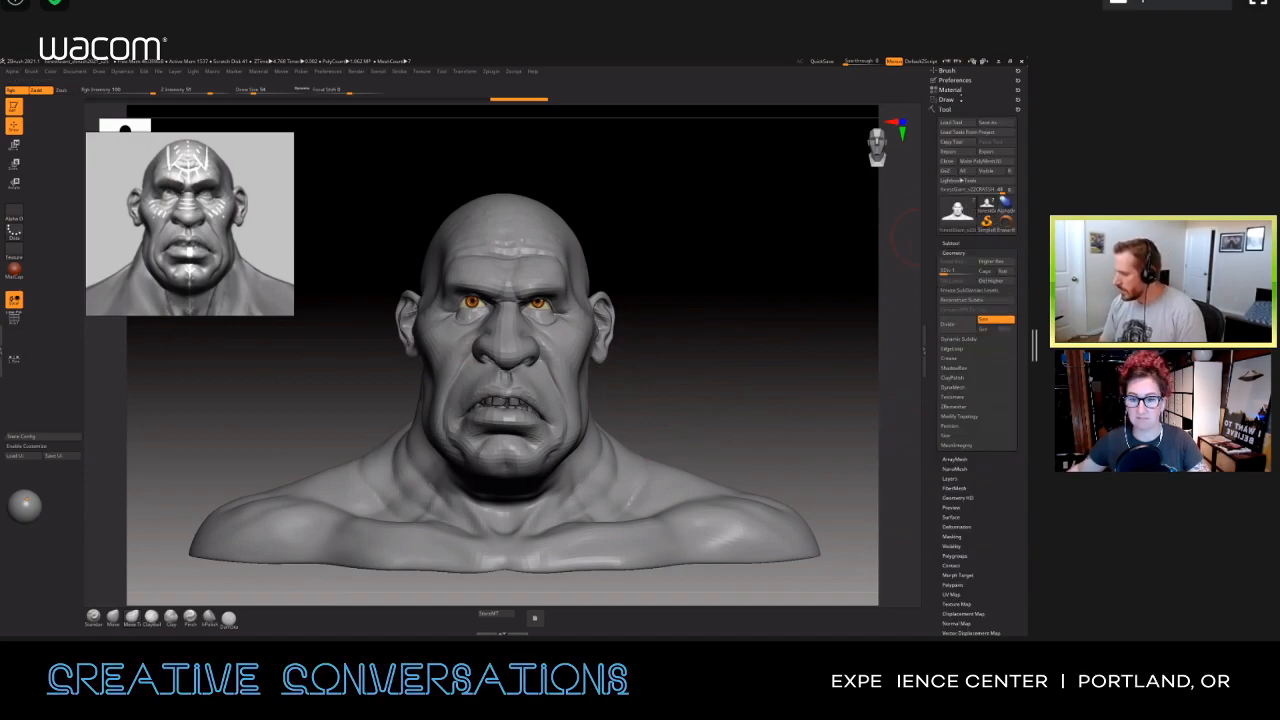
Step: View the Tool's Layers settings and collapse them
{"action": "left_click_drag", "start_coordinate": [725, 376], "coordinate": [752, 408], "text": "alt"}
{"action": "key", "text": "s"}
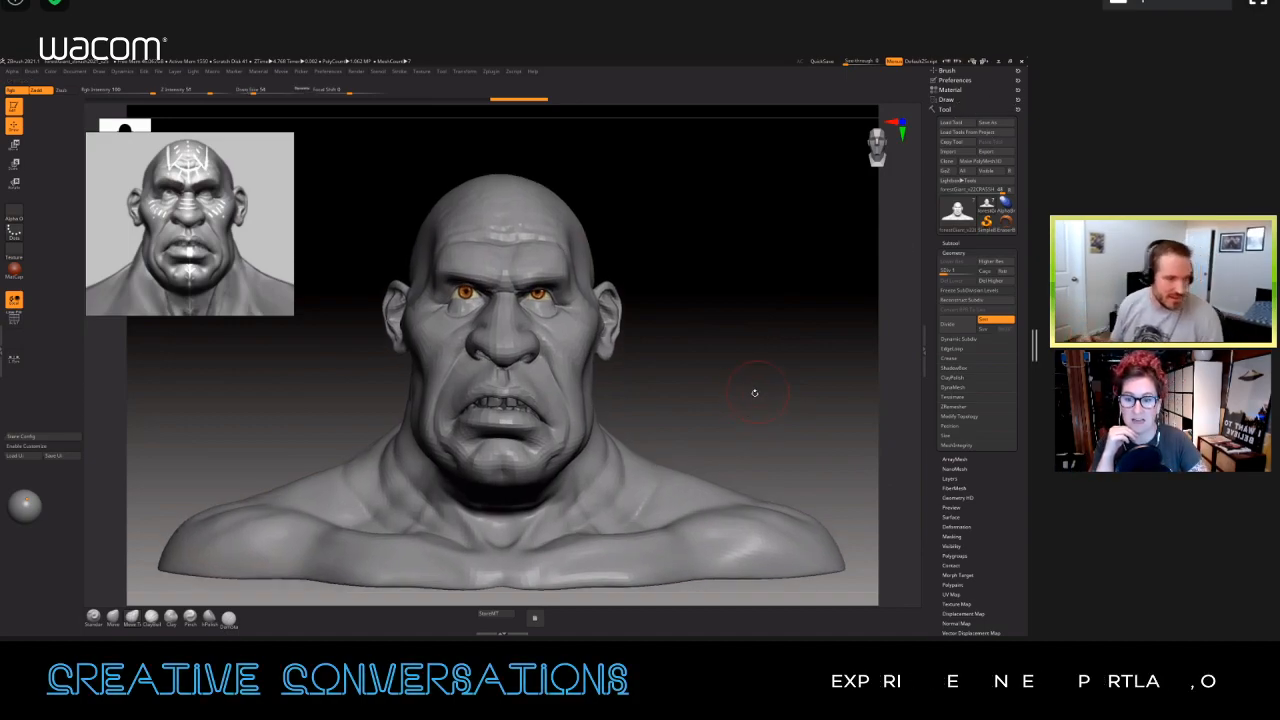
{"action": "left_click_drag", "start_coordinate": [683, 330], "coordinate": [698, 372], "text": "alt"}
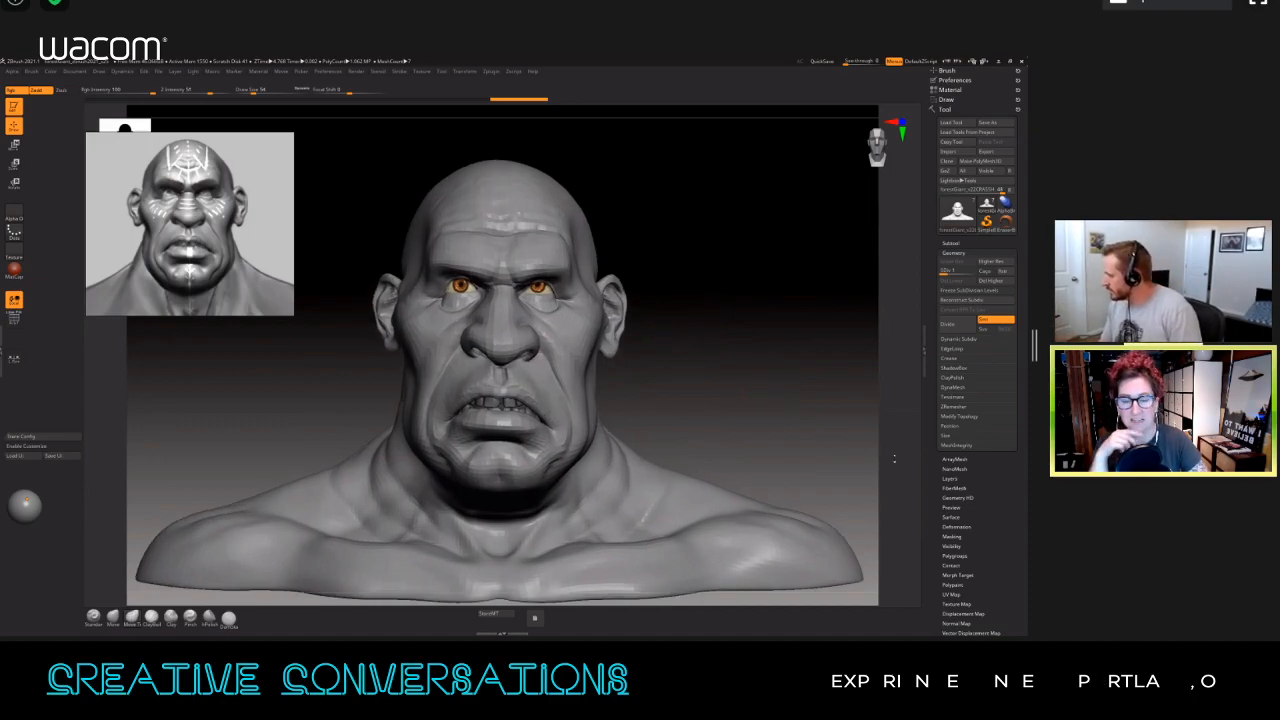
{"action": "left_click", "coordinate": [951, 479]}
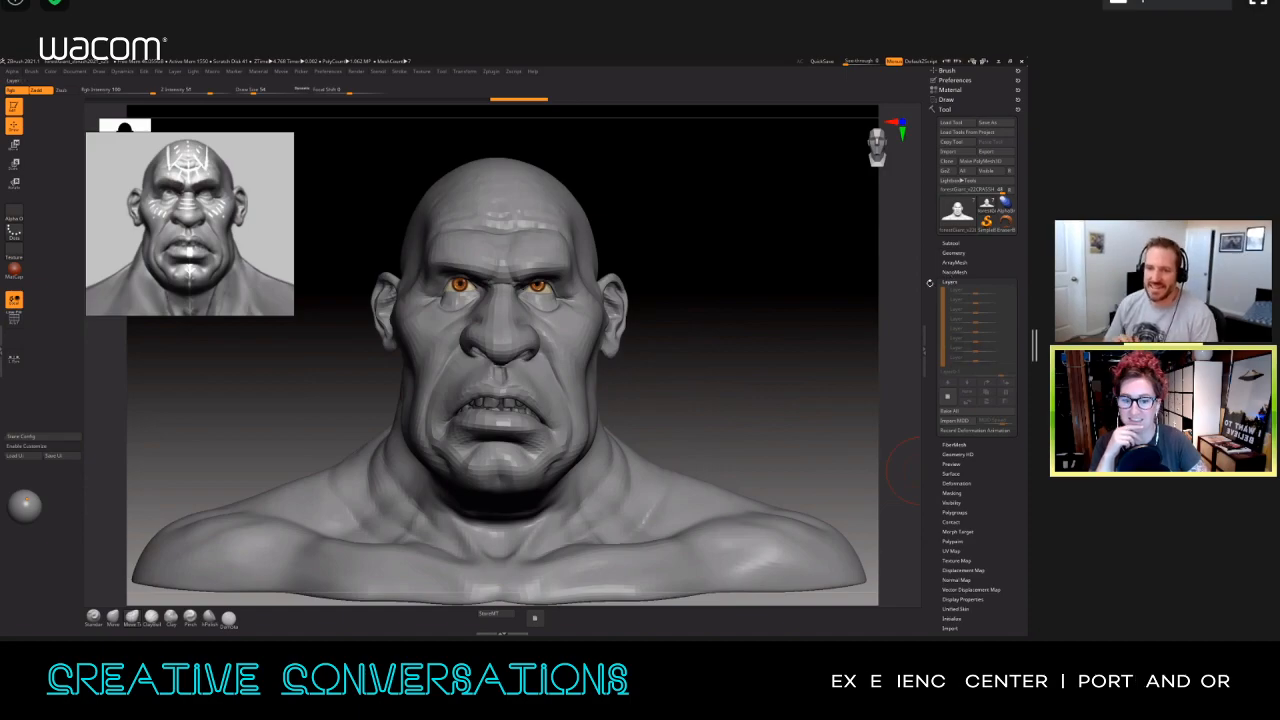
{"action": "left_click", "coordinate": [930, 283]}
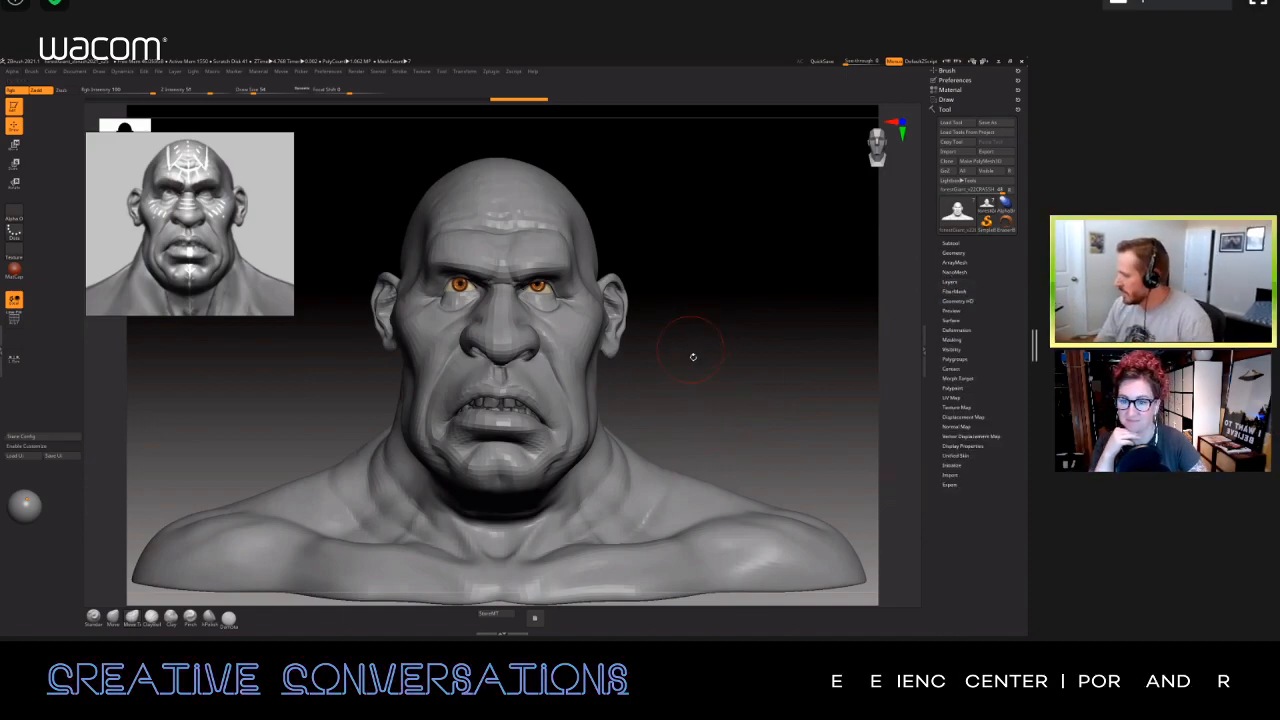
Step: Lower the bust's subdivision level and reshape the sides of the skull symmetrically near the temples with a larger brush
{"action": "left_click_drag", "start_coordinate": [677, 361], "coordinate": [679, 376], "text": "alt"}
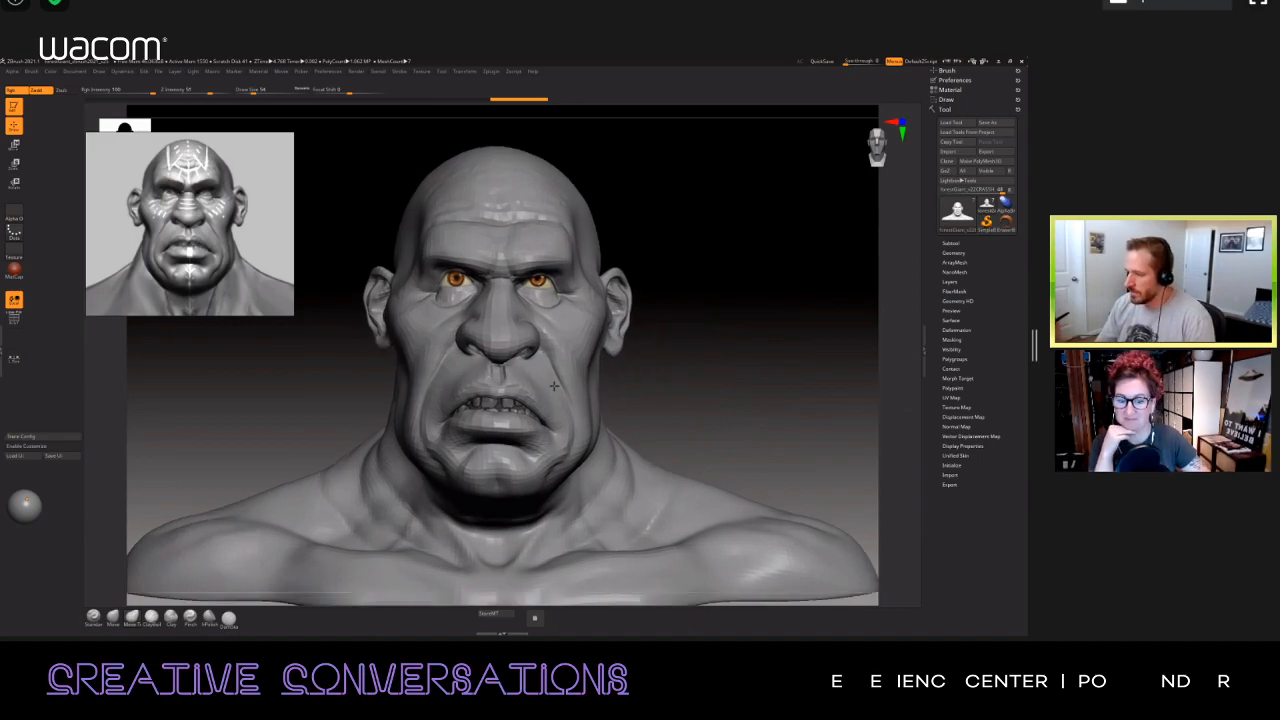
{"action": "right_click_drag", "start_coordinate": [553, 401], "coordinate": [555, 440], "text": "ctrl"}
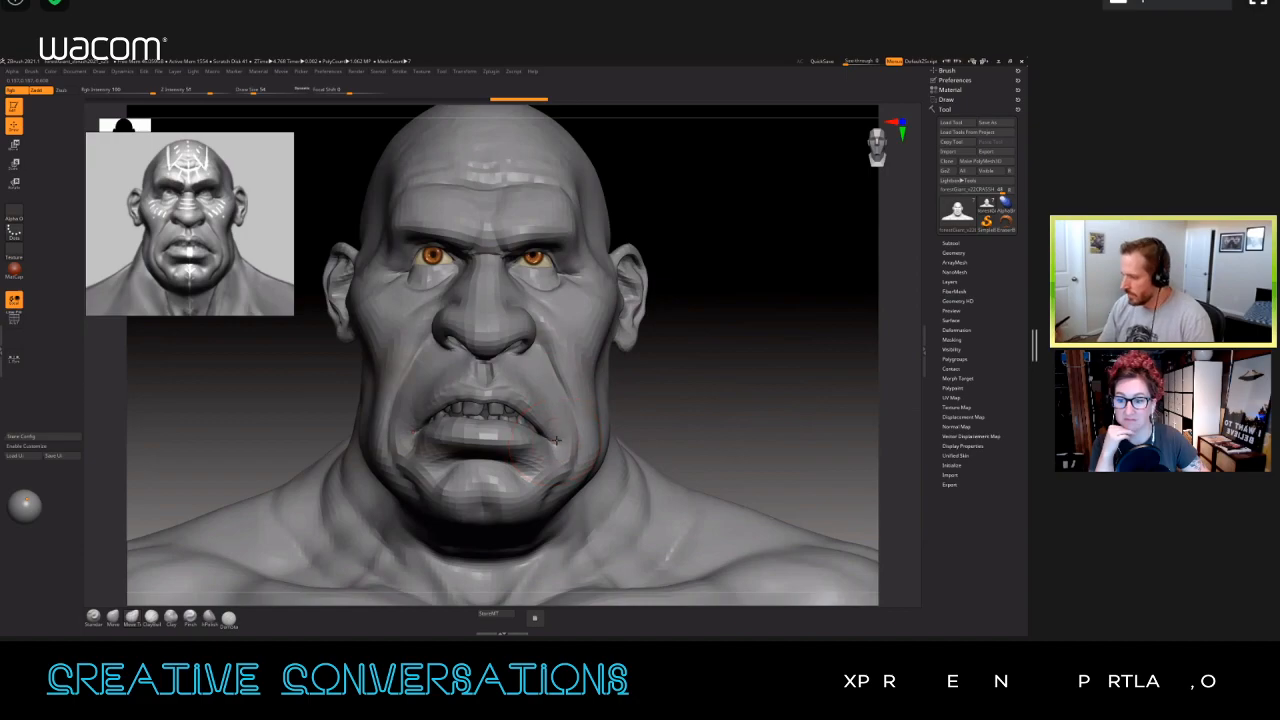
{"action": "key", "text": "shift+d"}
{"action": "key", "text": "shift+d"}
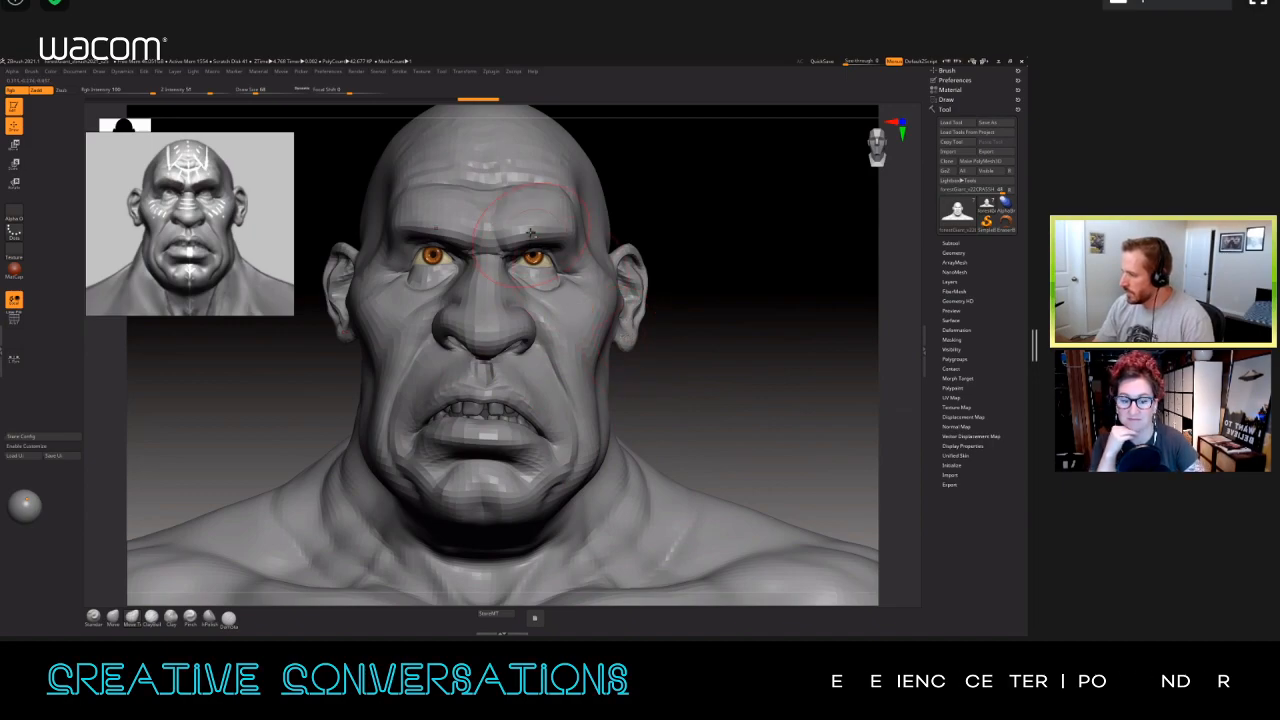
{"action": "right_click_drag", "start_coordinate": [531, 233], "coordinate": [549, 300], "text": "alt"}
{"action": "key", "text": "s"}
{"action": "left_click_drag", "start_coordinate": [624, 284], "coordinate": [603, 284]}
{"action": "mouse_move", "coordinate": [606, 293]}
{"action": "right_mouse_down"}
{"action": "mouse_move", "coordinate": [510, 290]}
{"action": "mouse_move", "coordinate": [597, 262]}
{"action": "right_mouse_up"}
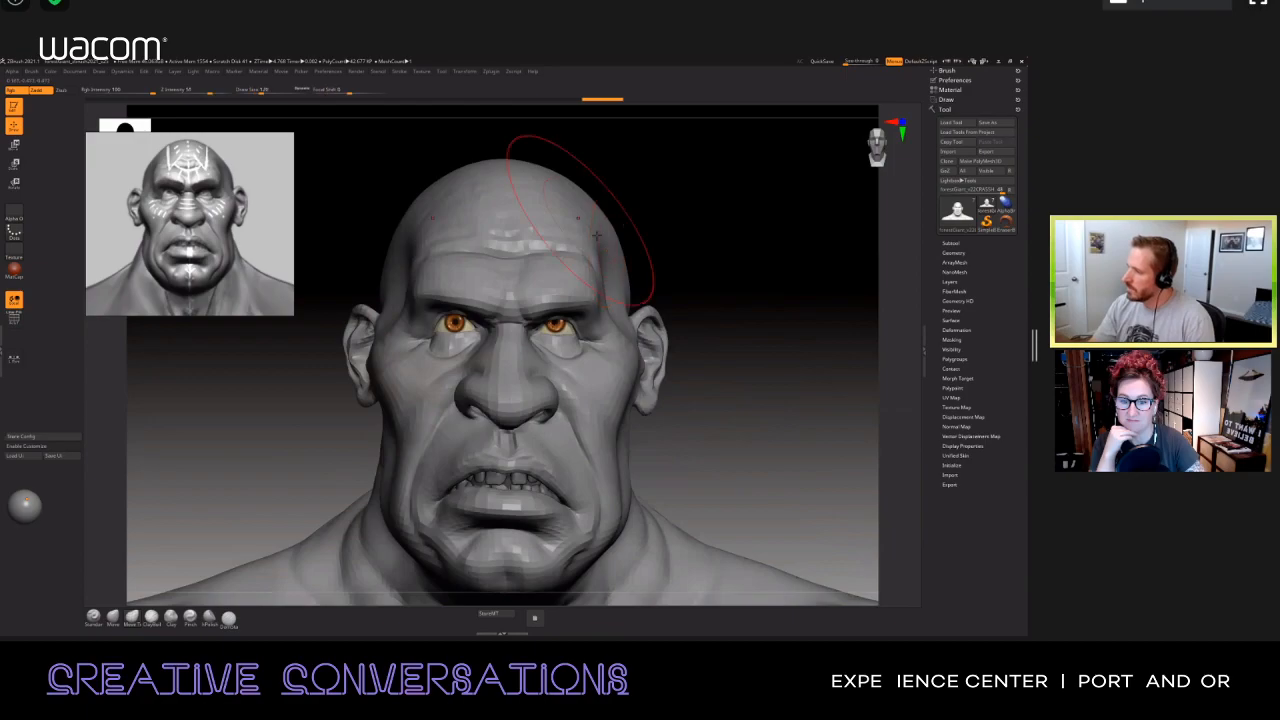
Step: Adjust the top of the head and reshape the neck and trapezius area with an increased draw size
{"action": "key", "text": "f"}
{"action": "left_click_drag", "start_coordinate": [480, 200], "coordinate": [491, 205]}
{"action": "right_click_drag", "start_coordinate": [655, 470], "coordinate": [643, 390], "text": "alt"}
{"action": "key", "text": "s"}
{"action": "left_click_drag", "start_coordinate": [645, 394], "coordinate": [648, 395]}
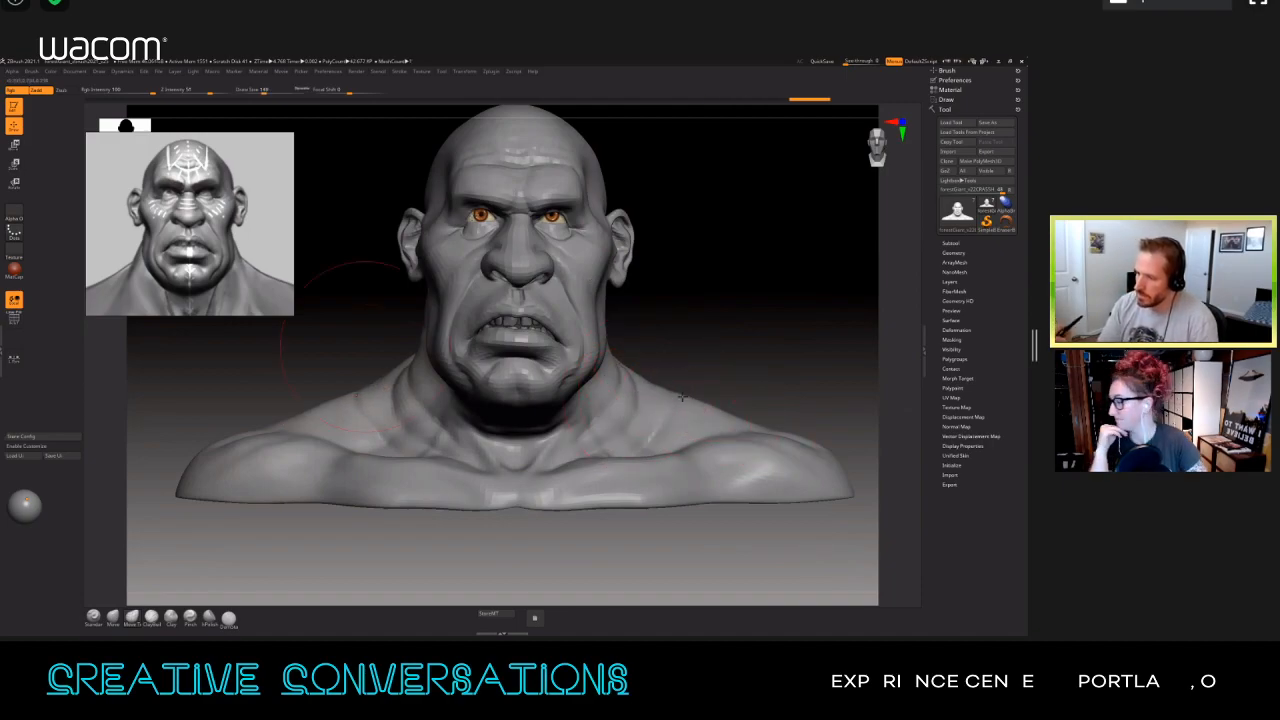
{"action": "right_click_drag", "start_coordinate": [682, 397], "coordinate": [638, 400]}
Step: Enlarge the reference image to include the chest, and reshape the bust's neck and shoulders with a bigger brush
{"action": "left_click_drag", "start_coordinate": [289, 361], "coordinate": [328, 402]}
{"action": "mouse_move", "coordinate": [640, 400]}
{"action": "right_mouse_down"}
{"action": "mouse_move", "coordinate": [690, 385]}
{"action": "mouse_move", "coordinate": [657, 400]}
{"action": "right_mouse_up"}
{"action": "right_click_drag", "start_coordinate": [657, 400], "coordinate": [660, 330], "text": "ctrl"}
{"action": "key", "text": "bracketright"}
{"action": "left_click_drag", "start_coordinate": [748, 445], "coordinate": [686, 453]}
{"action": "left_click_drag", "start_coordinate": [606, 443], "coordinate": [597, 457]}
{"action": "right_click_drag", "start_coordinate": [640, 450], "coordinate": [612, 452]}
{"action": "left_click_drag", "start_coordinate": [632, 447], "coordinate": [677, 451]}
{"action": "mouse_move", "coordinate": [645, 446]}
{"action": "right_mouse_down"}
{"action": "mouse_move", "coordinate": [672, 444]}
{"action": "mouse_move", "coordinate": [624, 455]}
{"action": "right_mouse_up"}
Step: Try to create a new layer for the bust in the Tool's Layers settings
{"action": "left_click", "coordinate": [950, 282]}
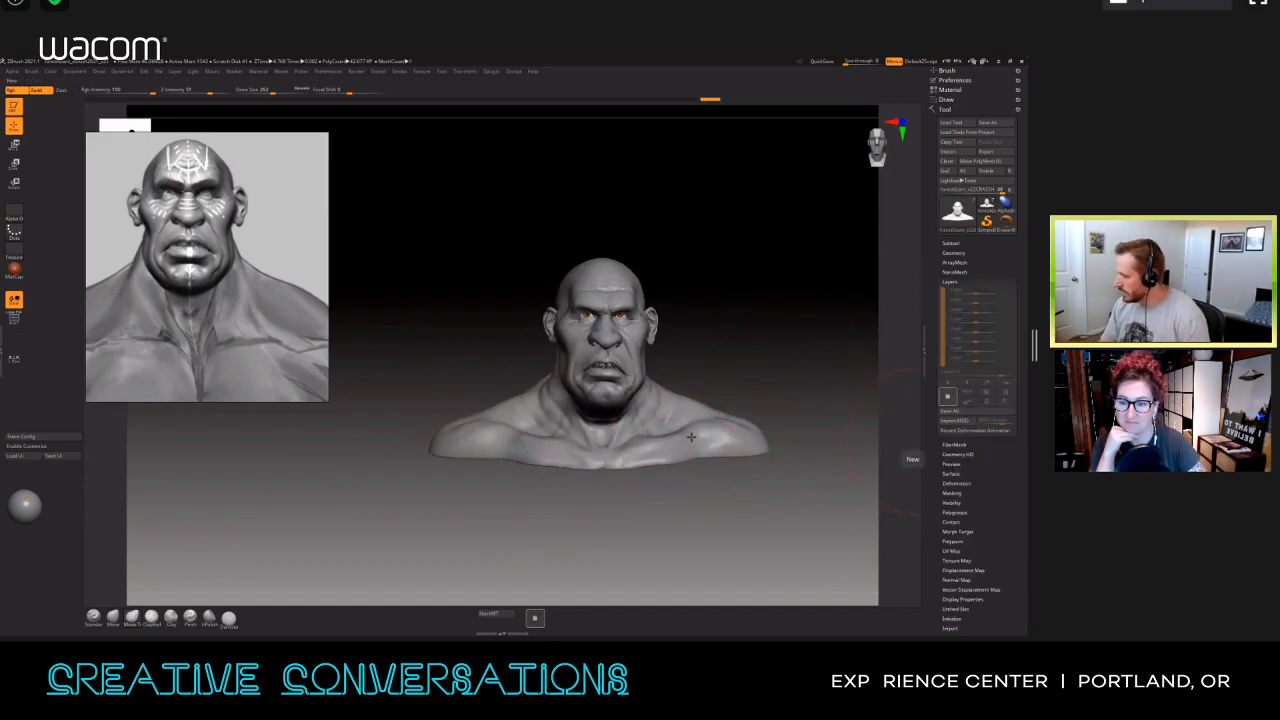
{"action": "left_click", "coordinate": [947, 396]}
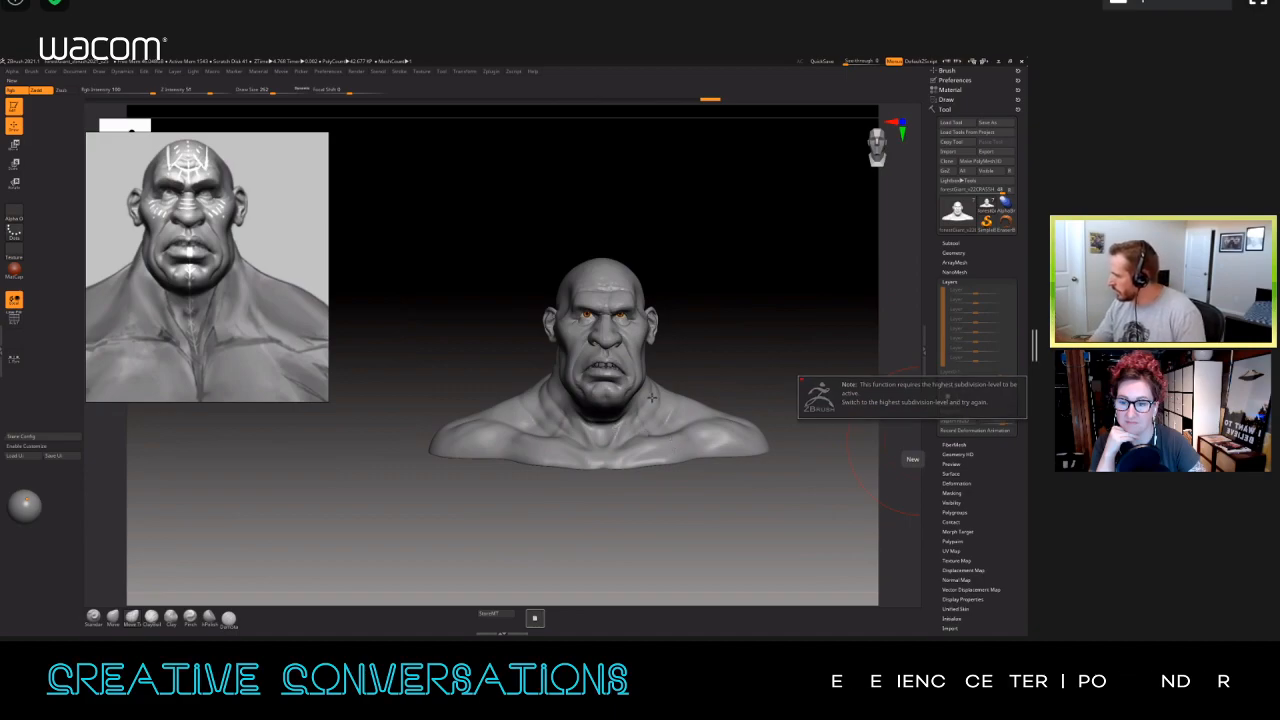
Step: Step through the bust's subdivision levels in its geometry settings to compare the low and high resolutions
{"action": "left_click", "coordinate": [954, 253]}
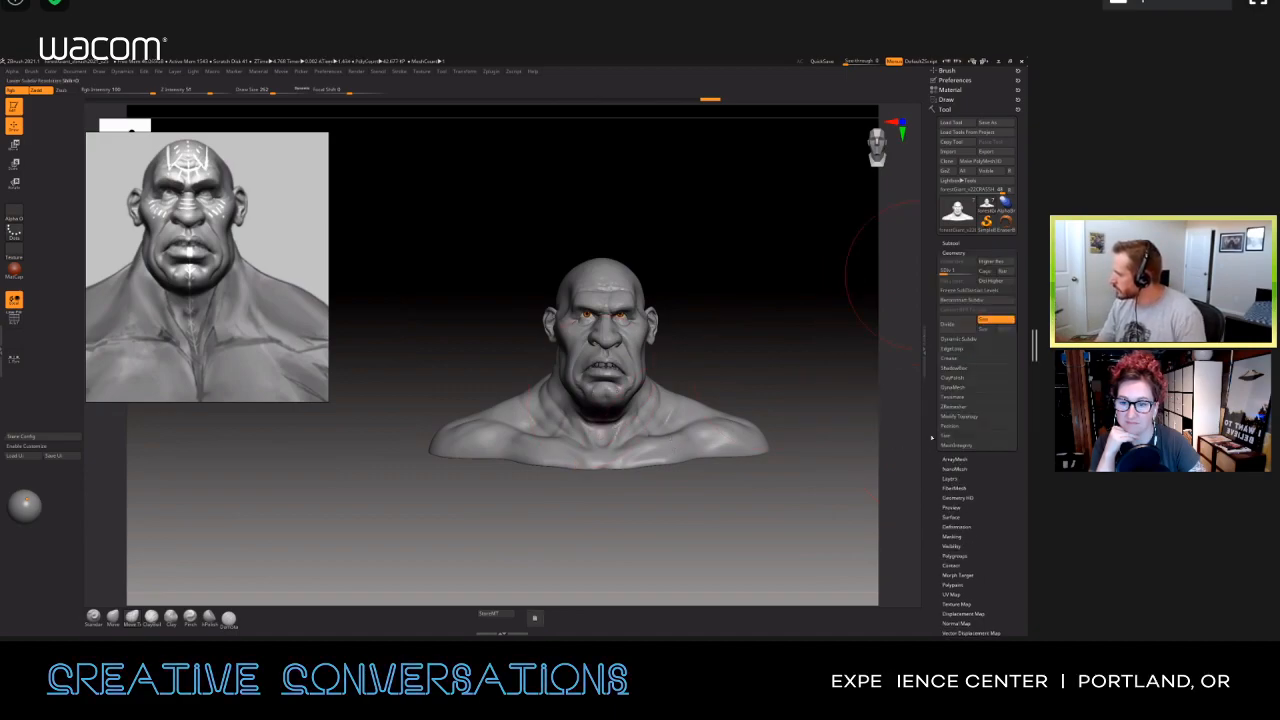
{"action": "key", "text": "shift+d"}
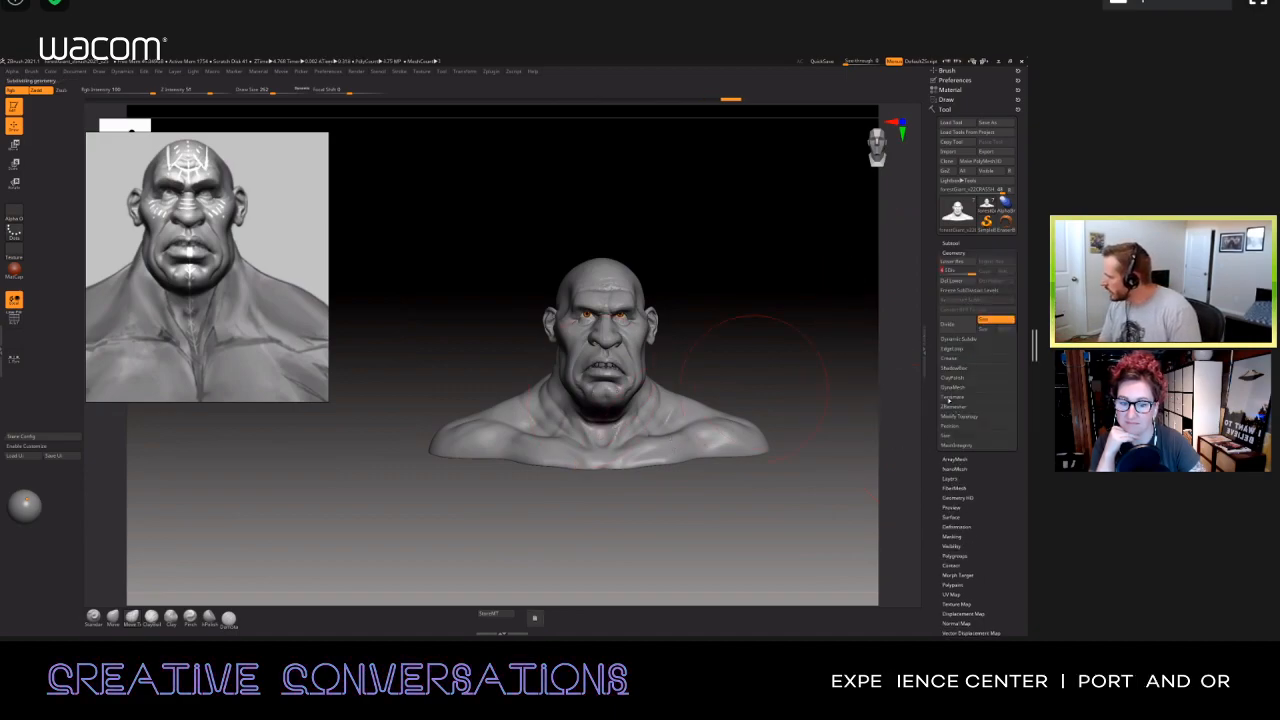
{"action": "key", "text": "shift+d"}
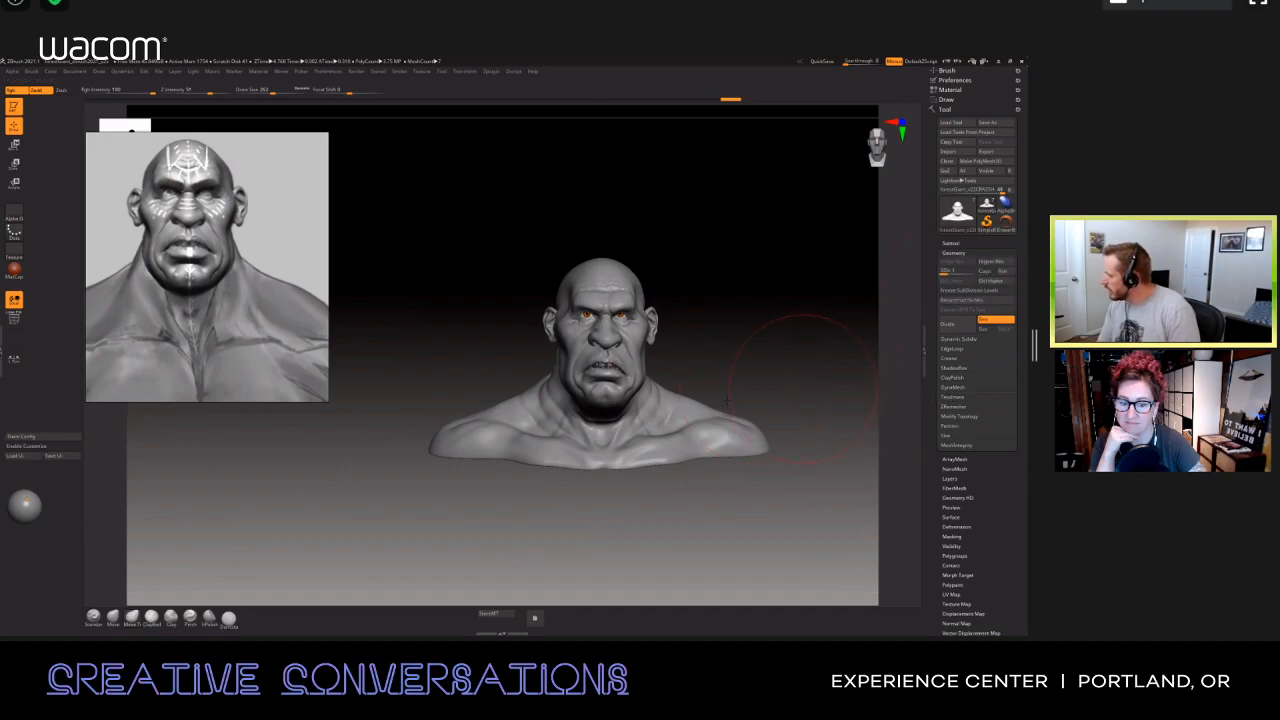
{"action": "key", "text": "d"}
{"action": "key", "text": "d"}
{"action": "key", "text": "d"}
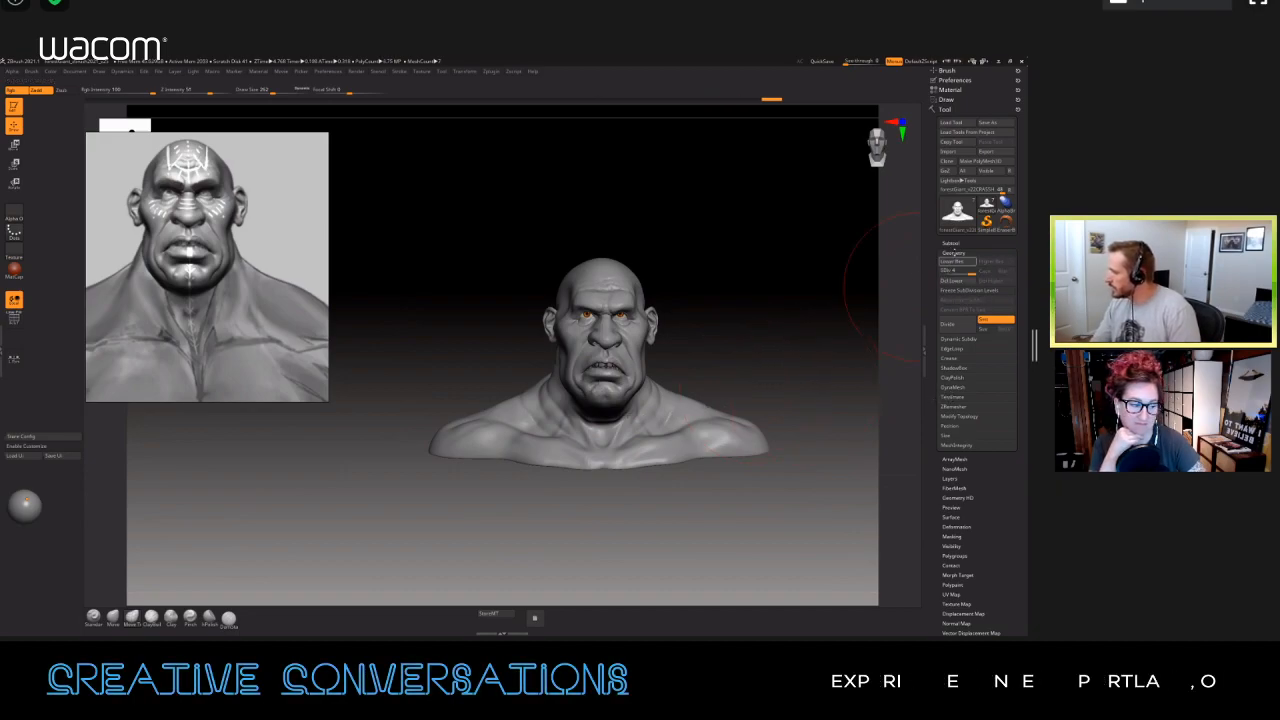
{"action": "key", "text": "shift+d"}
{"action": "key", "text": "shift+d"}
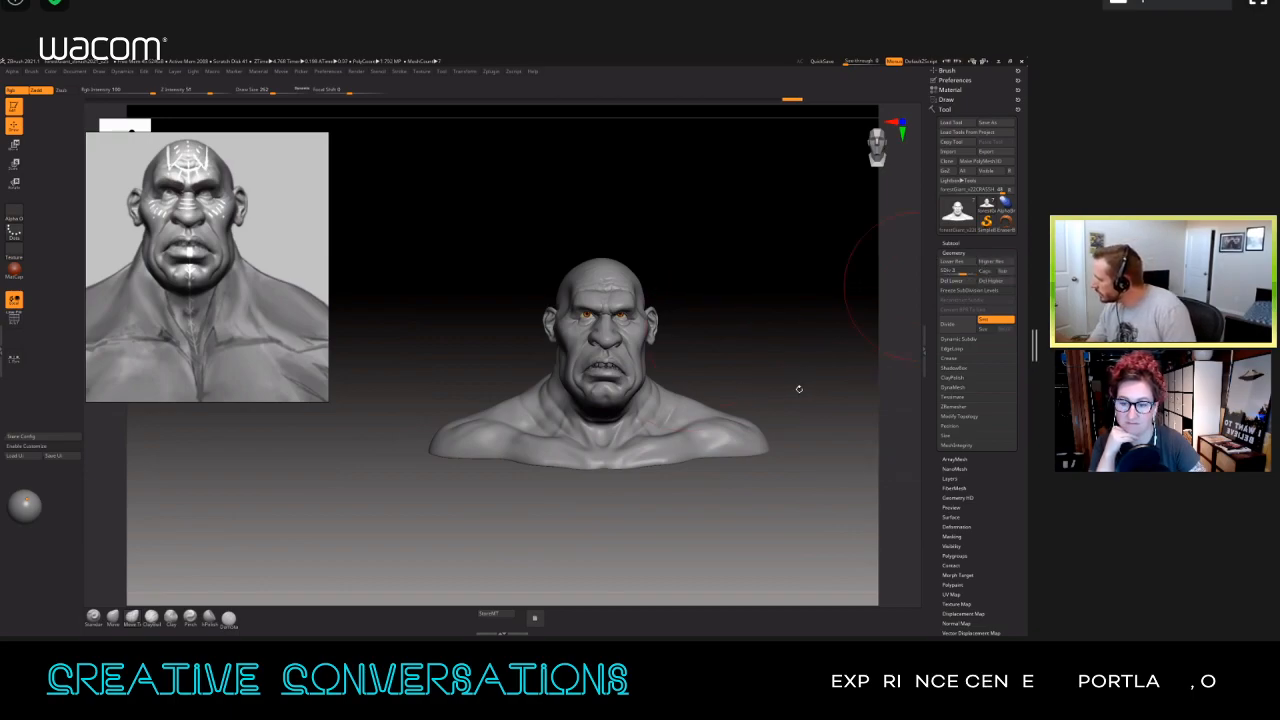
Step: Inspect the bust's wireframe at different levels, and switch all subtools to their highest subdivision level
{"action": "key", "text": "n"}
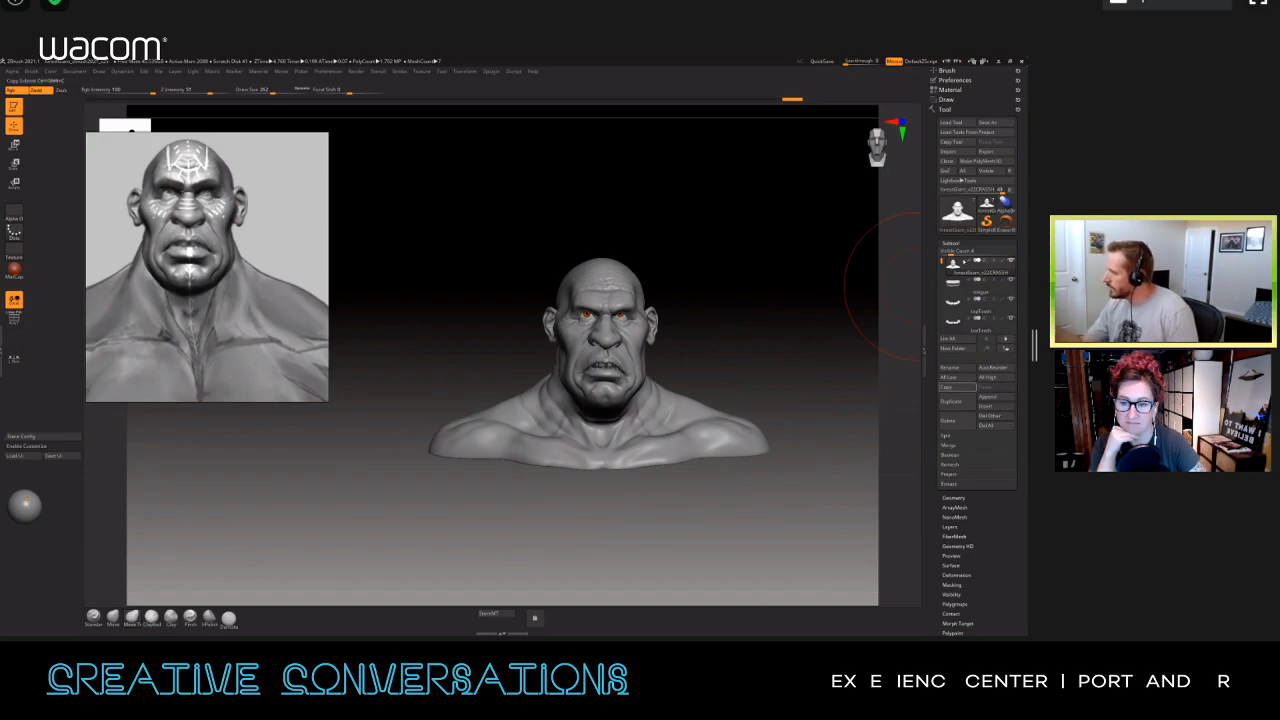
{"action": "left_click", "coordinate": [951, 377]}
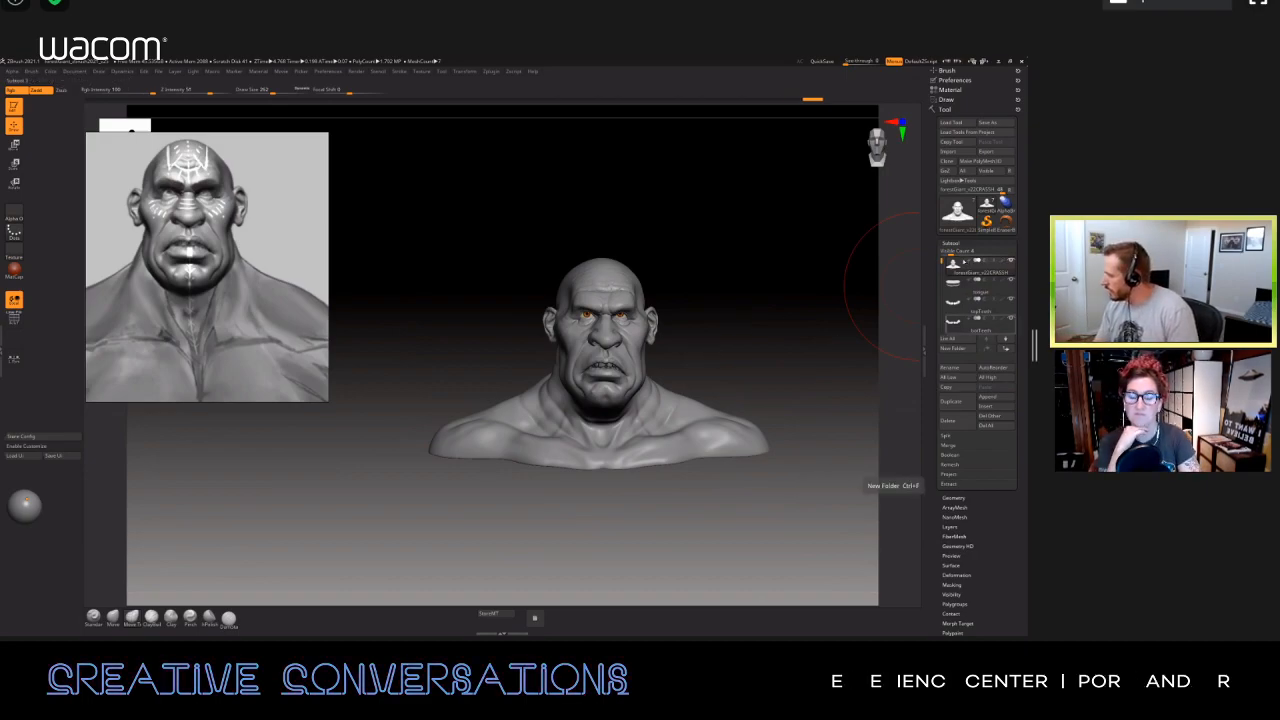
{"action": "key", "text": "shift+f"}
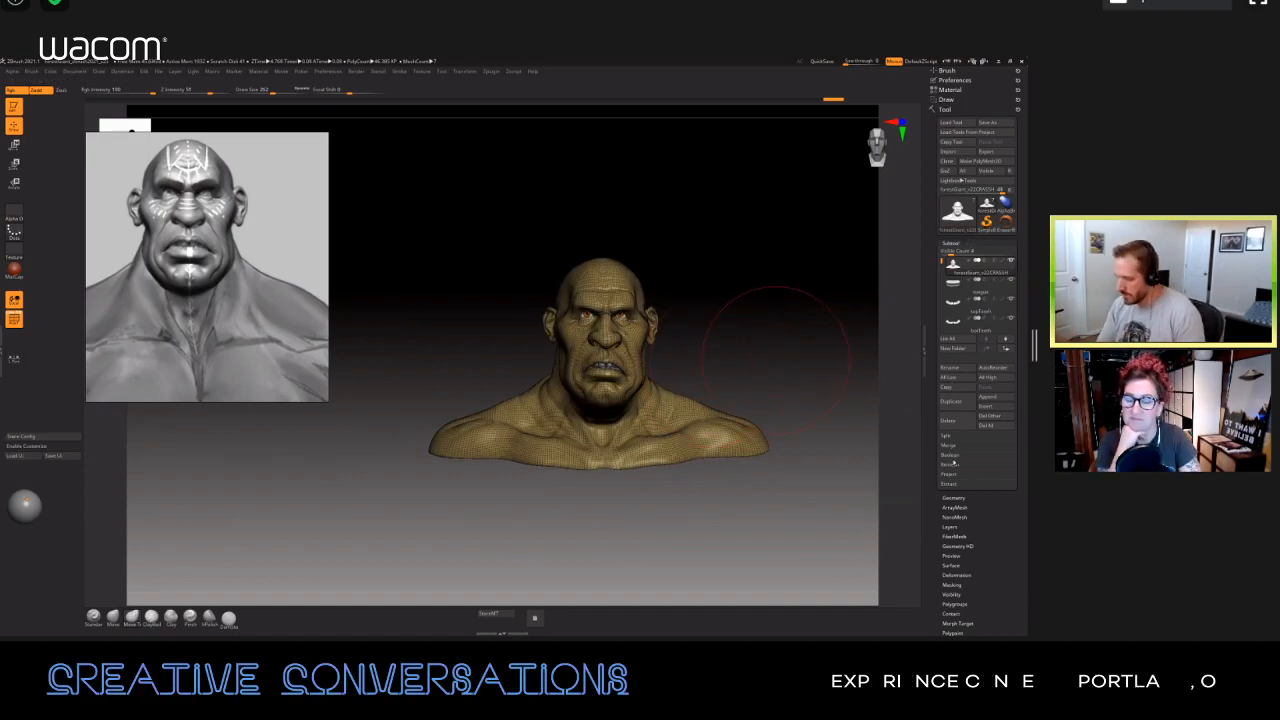
{"action": "key", "text": "d"}
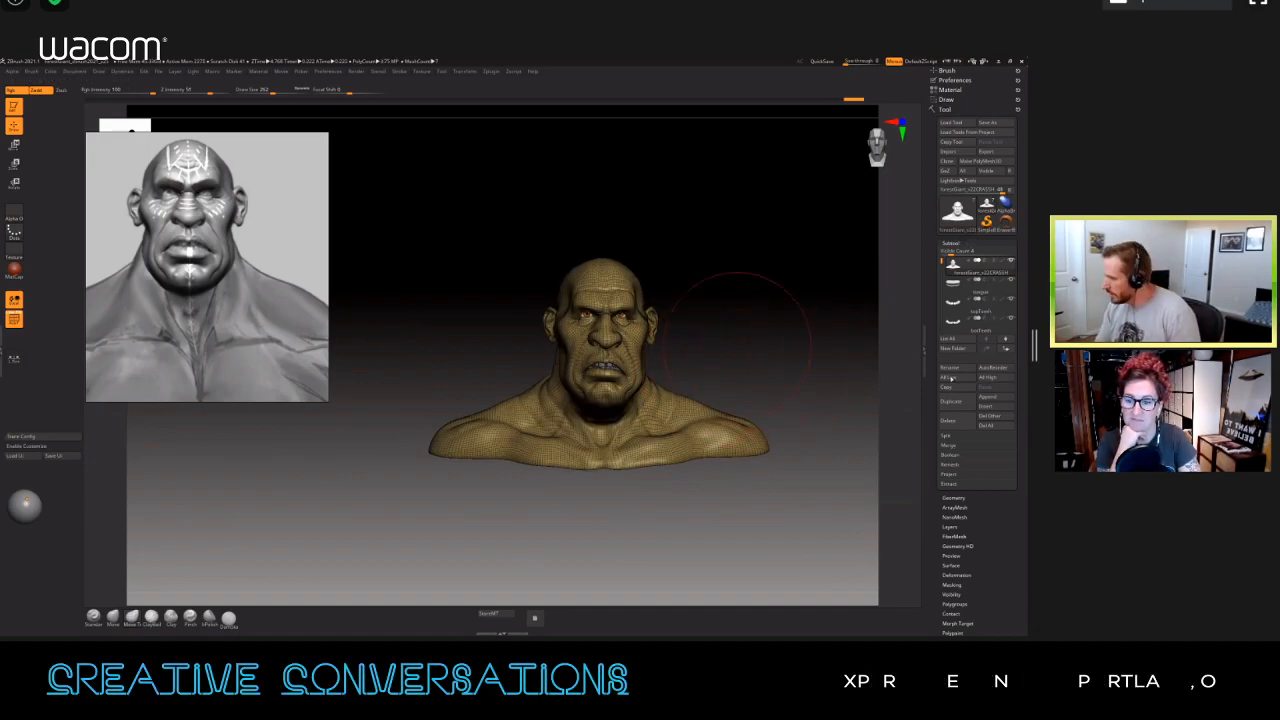
{"action": "left_click", "coordinate": [951, 377]}
{"action": "left_click", "coordinate": [987, 377]}
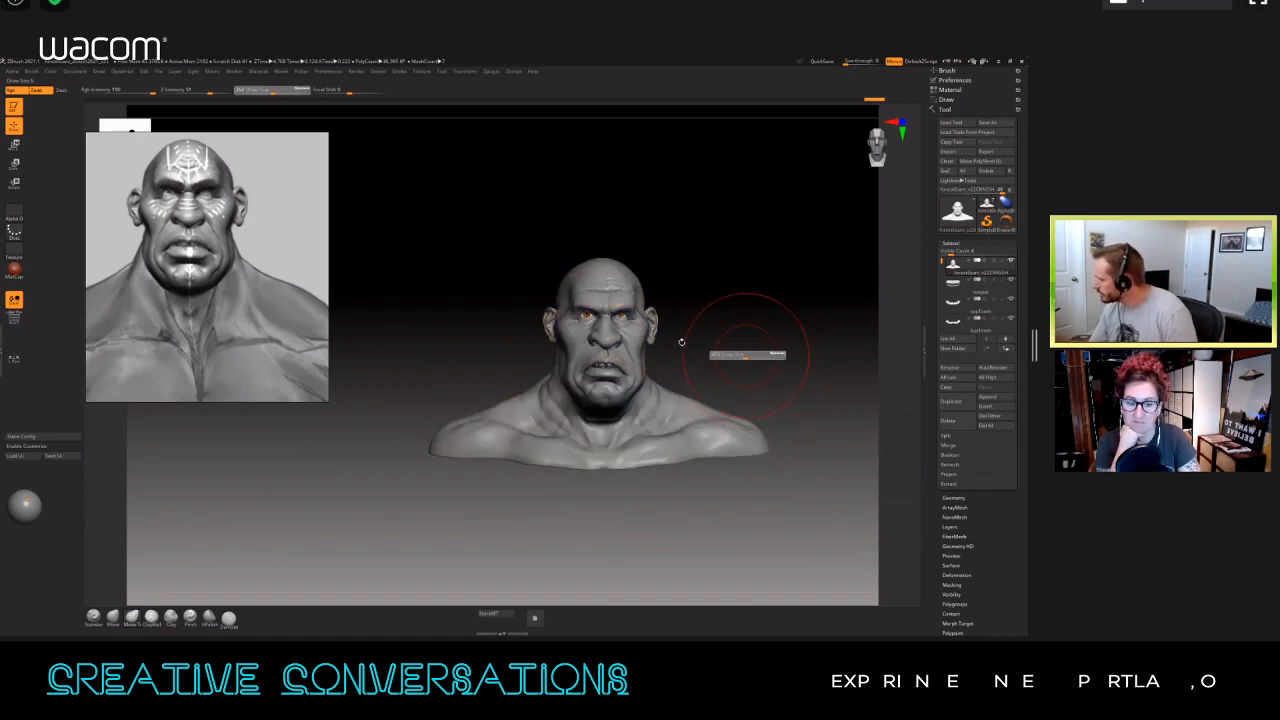
Step: Create a new layer for the bust and name it shoulders
{"action": "left_click", "coordinate": [950, 527]}
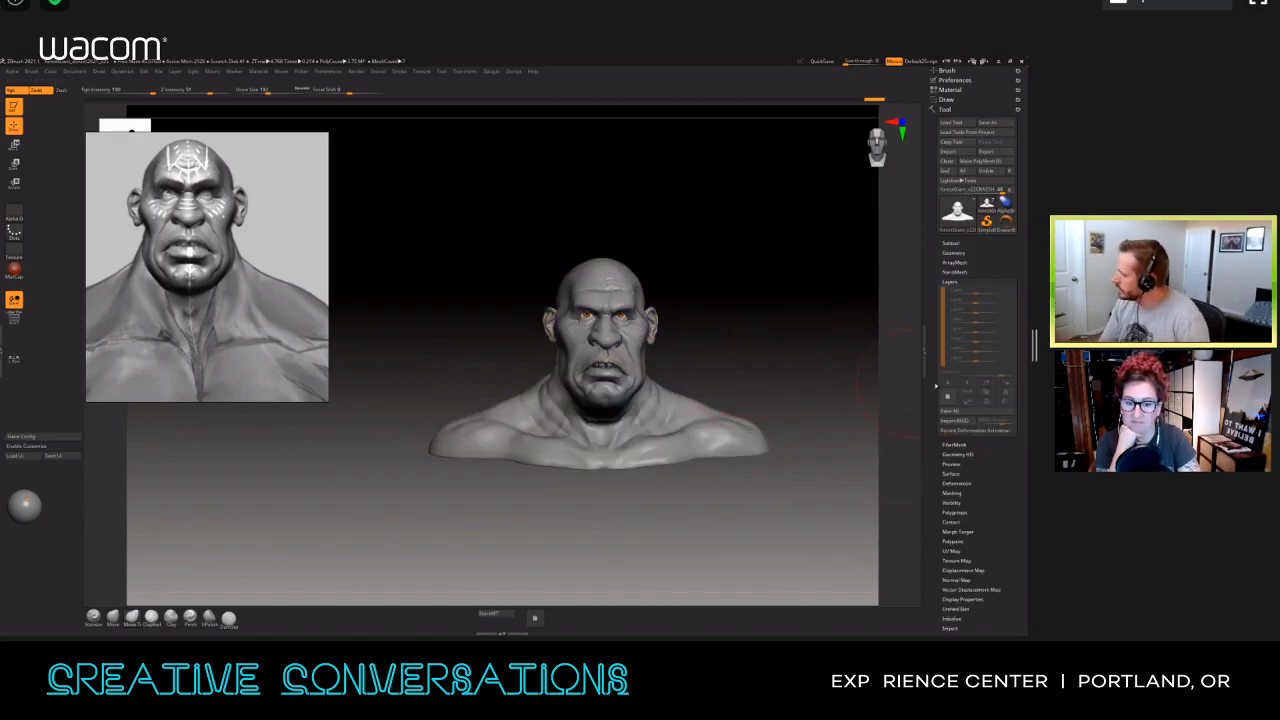
{"action": "left_click", "coordinate": [948, 396]}
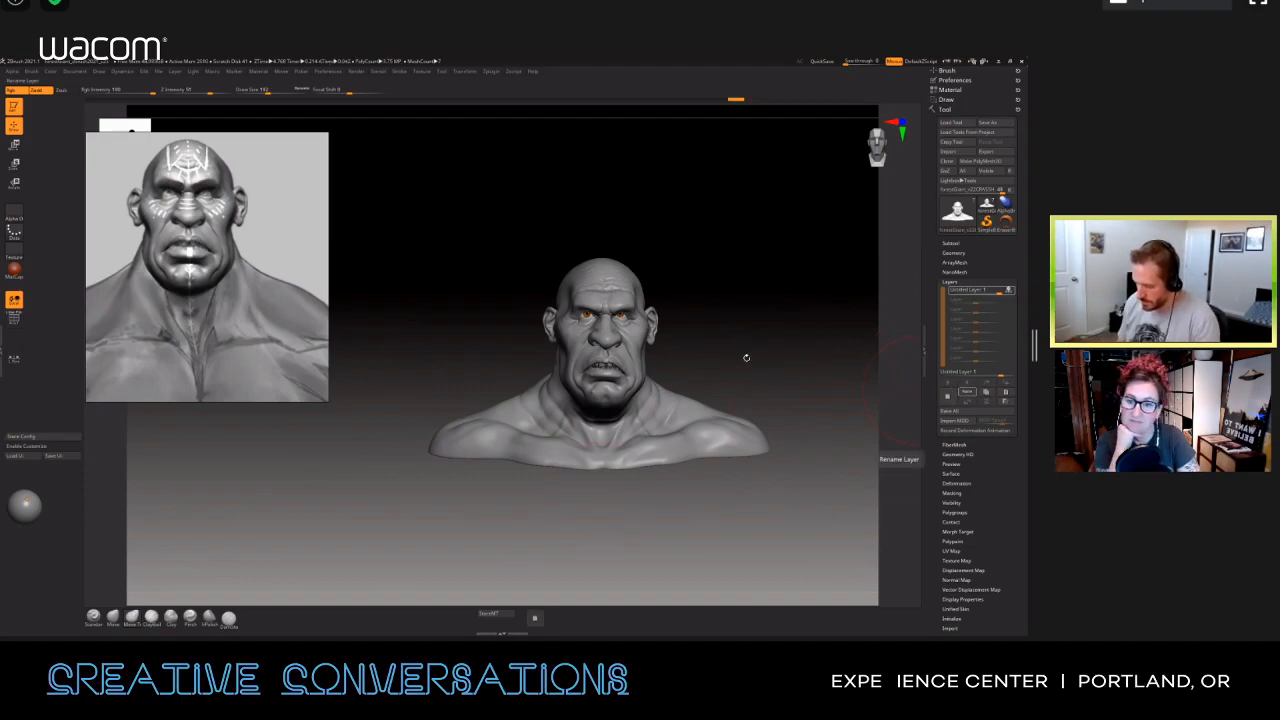
{"action": "left_click", "coordinate": [967, 392]}
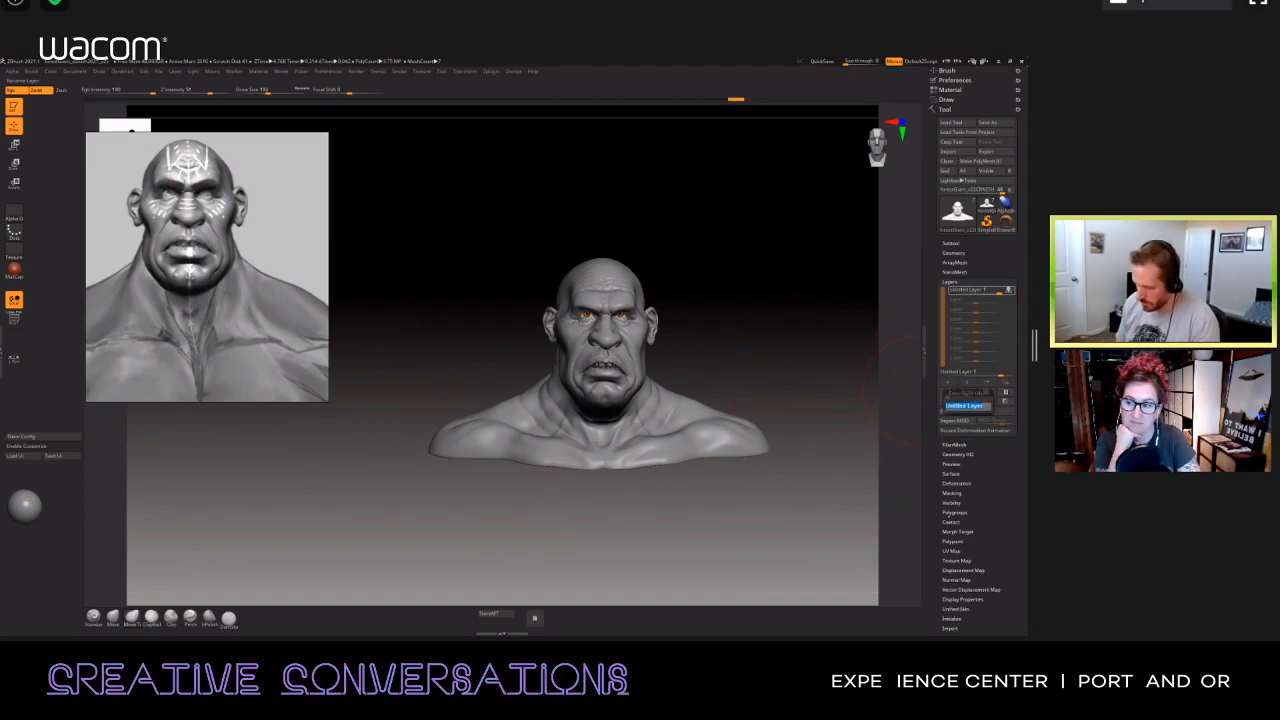
{"action": "type", "text": "sk"}
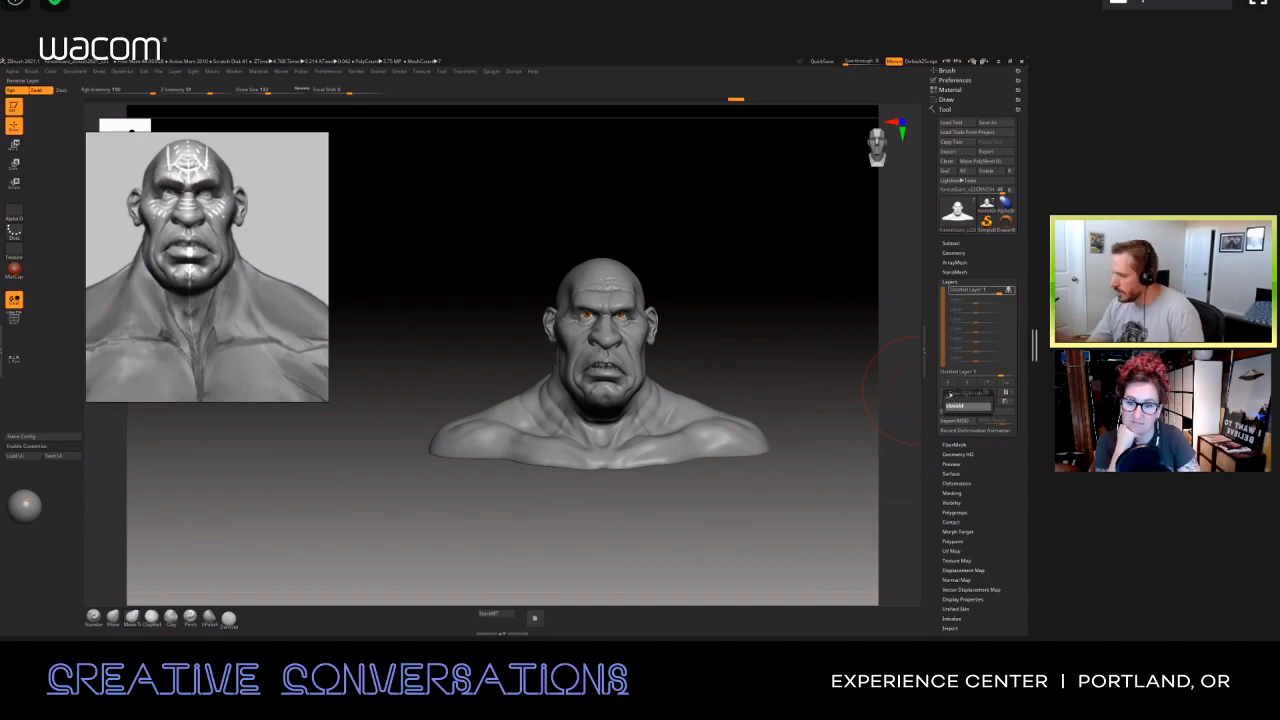
{"action": "key", "text": "Return"}
Step: Toggle recording on the shoulders layer and turn off Colorize in the bust's polypaint settings
{"action": "left_click_drag", "start_coordinate": [700, 315], "coordinate": [692, 352], "text": "alt"}
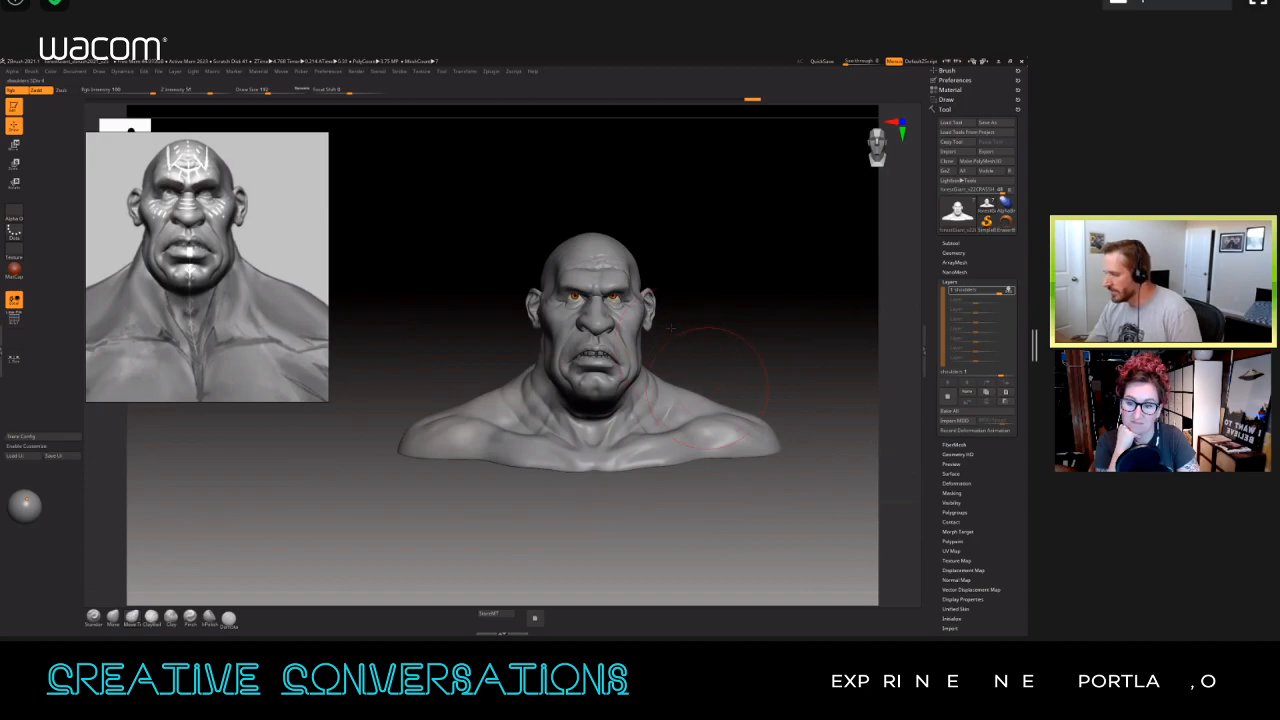
{"action": "left_click", "coordinate": [1009, 290]}
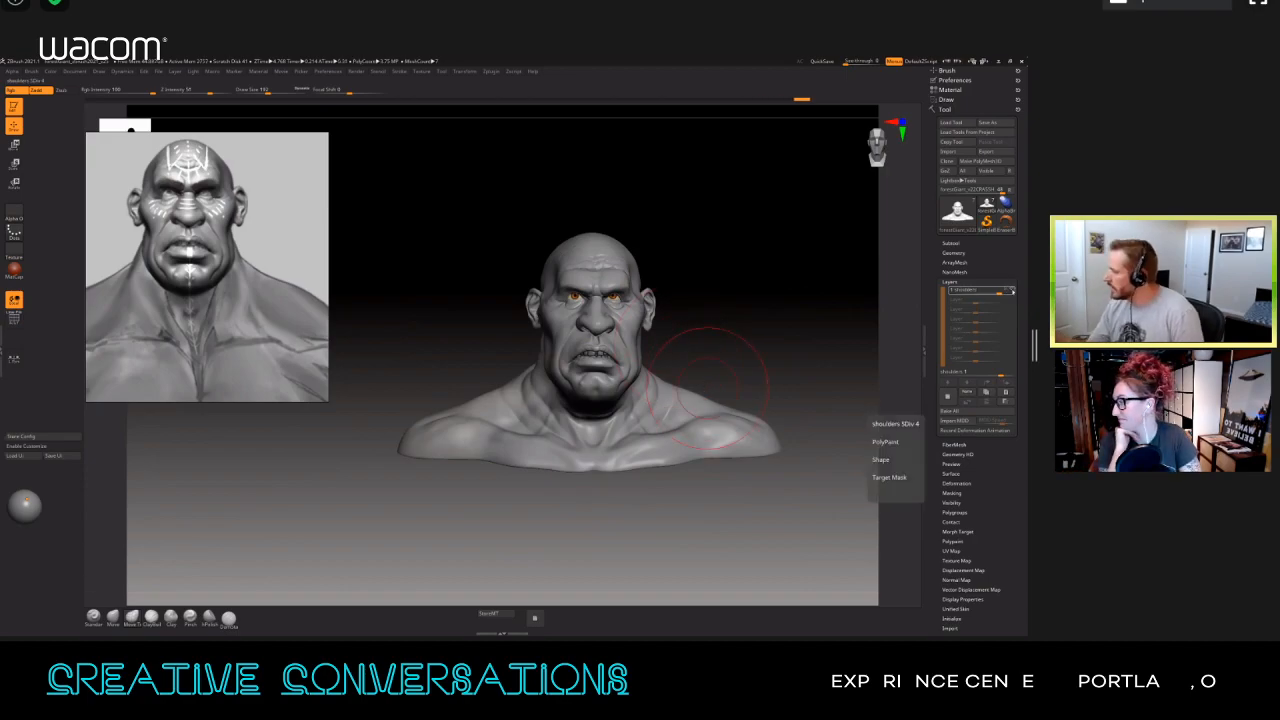
{"action": "left_click", "coordinate": [1010, 291]}
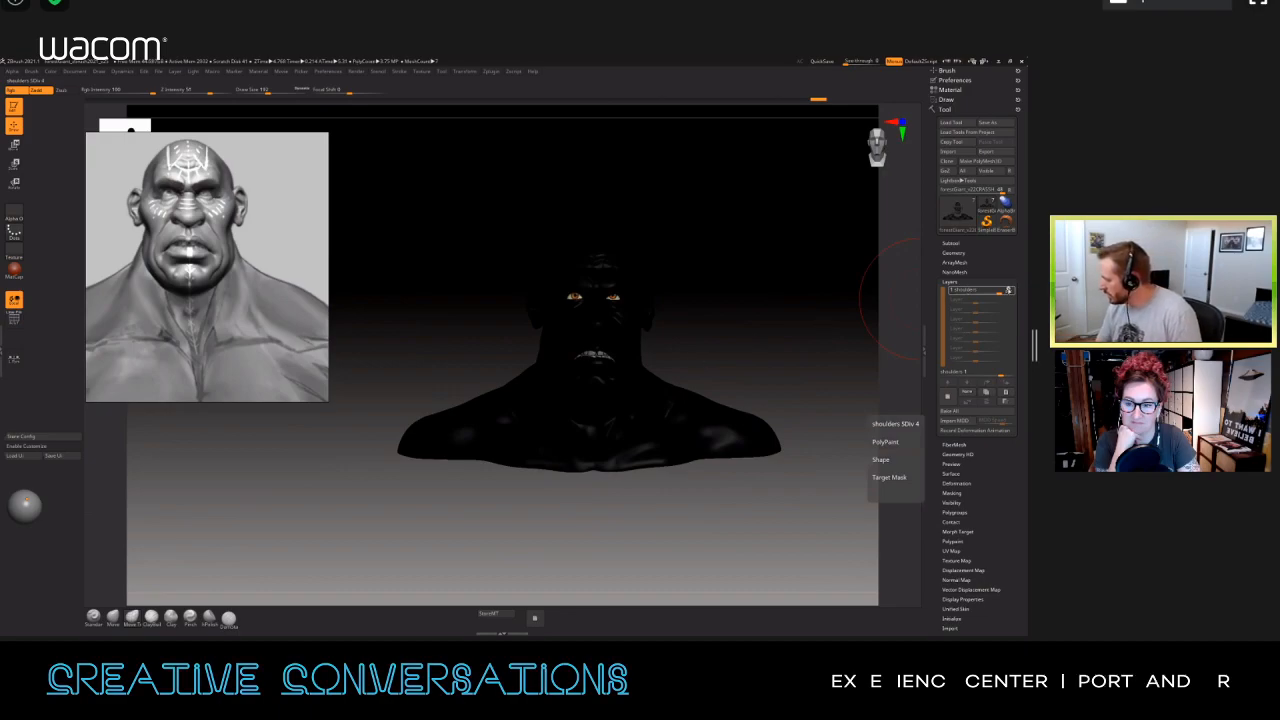
{"action": "left_click", "coordinate": [953, 541]}
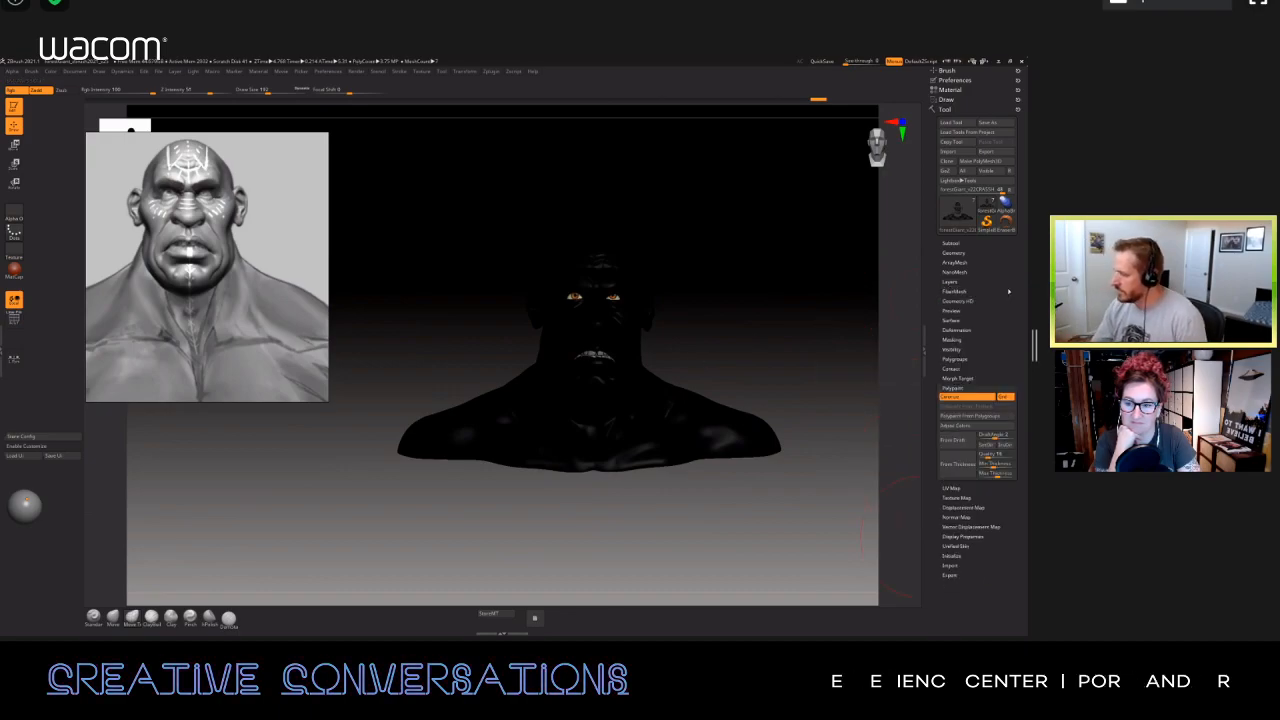
{"action": "left_click", "coordinate": [962, 397]}
Step: Lower the bust's subdivision level and reshape the shoulders and chest from the front with an enlarged brush
{"action": "mouse_move", "coordinate": [717, 328]}
{"action": "left_mouse_down", "text": "alt"}
{"action": "mouse_move", "coordinate": [682, 348]}
{"action": "mouse_move", "coordinate": [642, 348]}
{"action": "mouse_move", "coordinate": [694, 337]}
{"action": "mouse_move", "coordinate": [694, 400]}
{"action": "mouse_move", "coordinate": [714, 366]}
{"action": "mouse_move", "coordinate": [686, 340]}
{"action": "mouse_move", "coordinate": [712, 345]}
{"action": "mouse_move", "coordinate": [684, 342]}
{"action": "mouse_move", "coordinate": [711, 374]}
{"action": "left_mouse_up", "text": "alt"}
{"action": "key", "text": "shift+d"}
{"action": "key", "text": "shift+d"}
{"action": "key", "text": "s"}
{"action": "left_click_drag", "start_coordinate": [384, 529], "coordinate": [393, 530]}
{"action": "mouse_move", "coordinate": [738, 512]}
{"action": "left_mouse_down"}
{"action": "mouse_move", "coordinate": [721, 541]}
{"action": "mouse_move", "coordinate": [674, 536]}
{"action": "left_mouse_up"}
{"action": "mouse_move", "coordinate": [785, 575]}
{"action": "left_mouse_down"}
{"action": "mouse_move", "coordinate": [799, 574]}
{"action": "mouse_move", "coordinate": [789, 516]}
{"action": "left_mouse_up"}
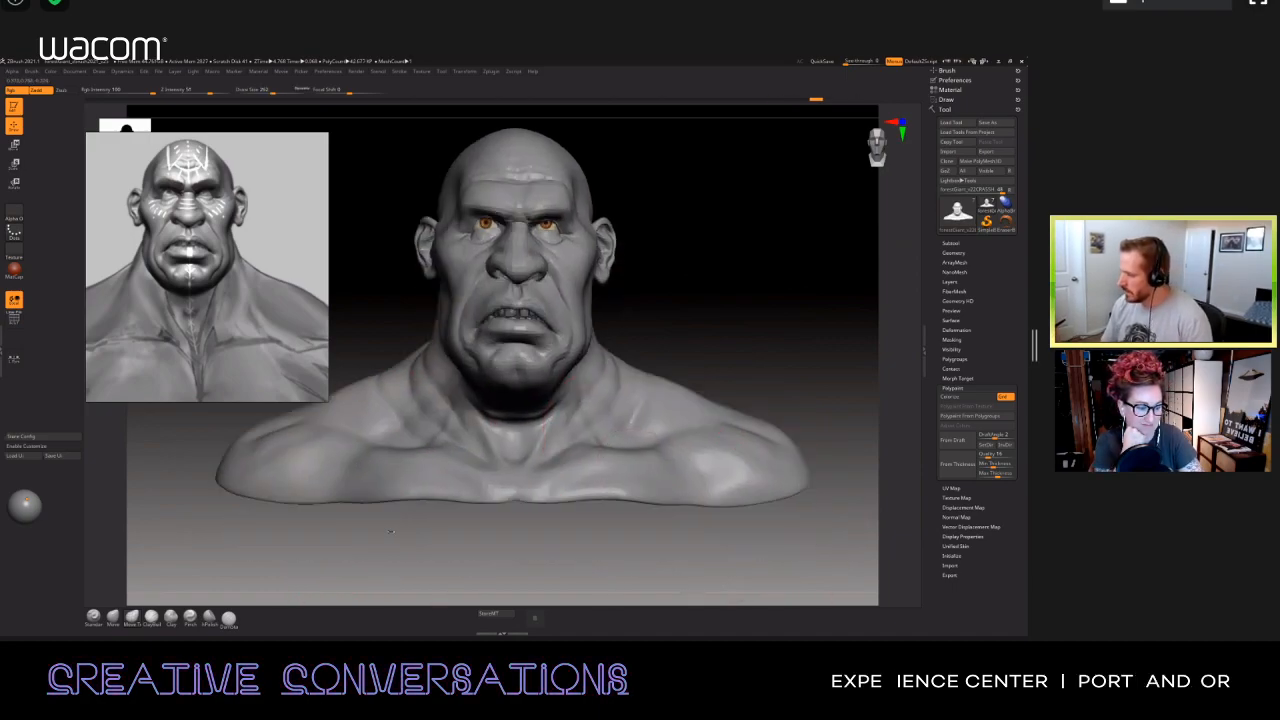
{"action": "left_click_drag", "start_coordinate": [632, 472], "coordinate": [622, 482]}
Step: Reshape the upper back and rear shoulder from the side, and adjust the neck below the jaw with a smaller brush
{"action": "mouse_move", "coordinate": [798, 516]}
{"action": "left_mouse_down"}
{"action": "mouse_move", "coordinate": [806, 523]}
{"action": "mouse_move", "coordinate": [690, 534]}
{"action": "left_mouse_up"}
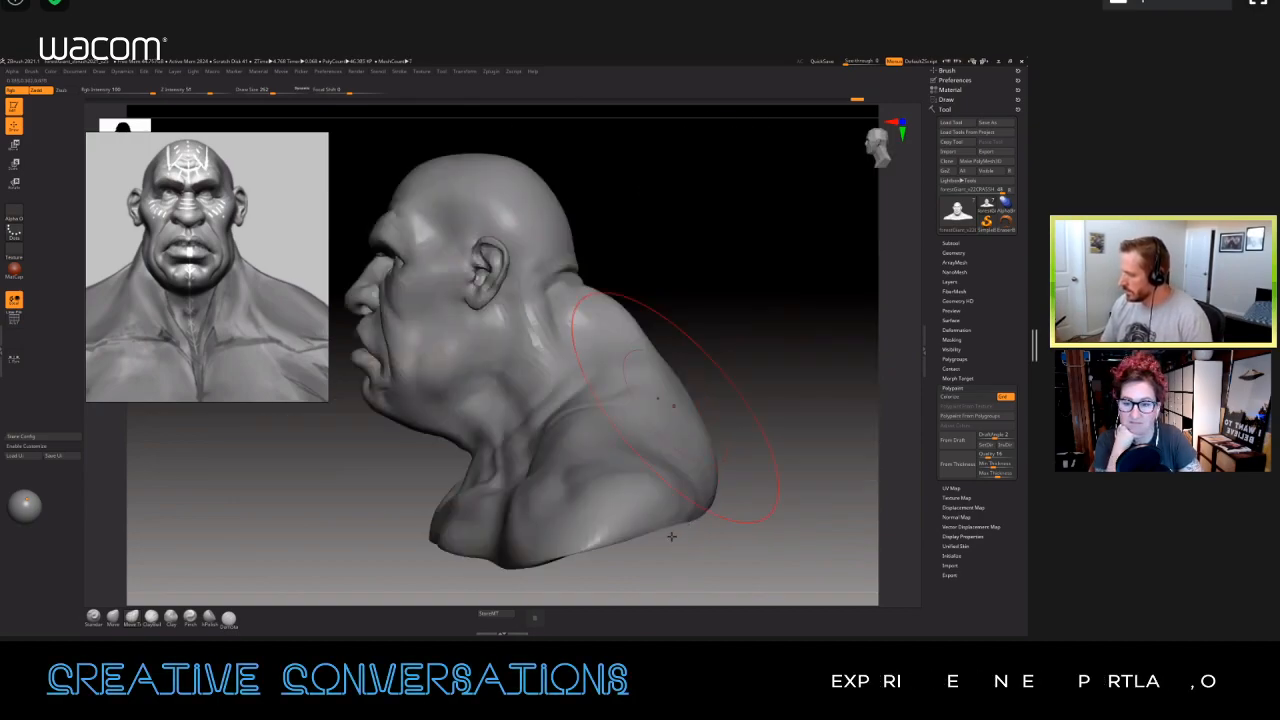
{"action": "left_click_drag", "start_coordinate": [636, 498], "coordinate": [622, 486]}
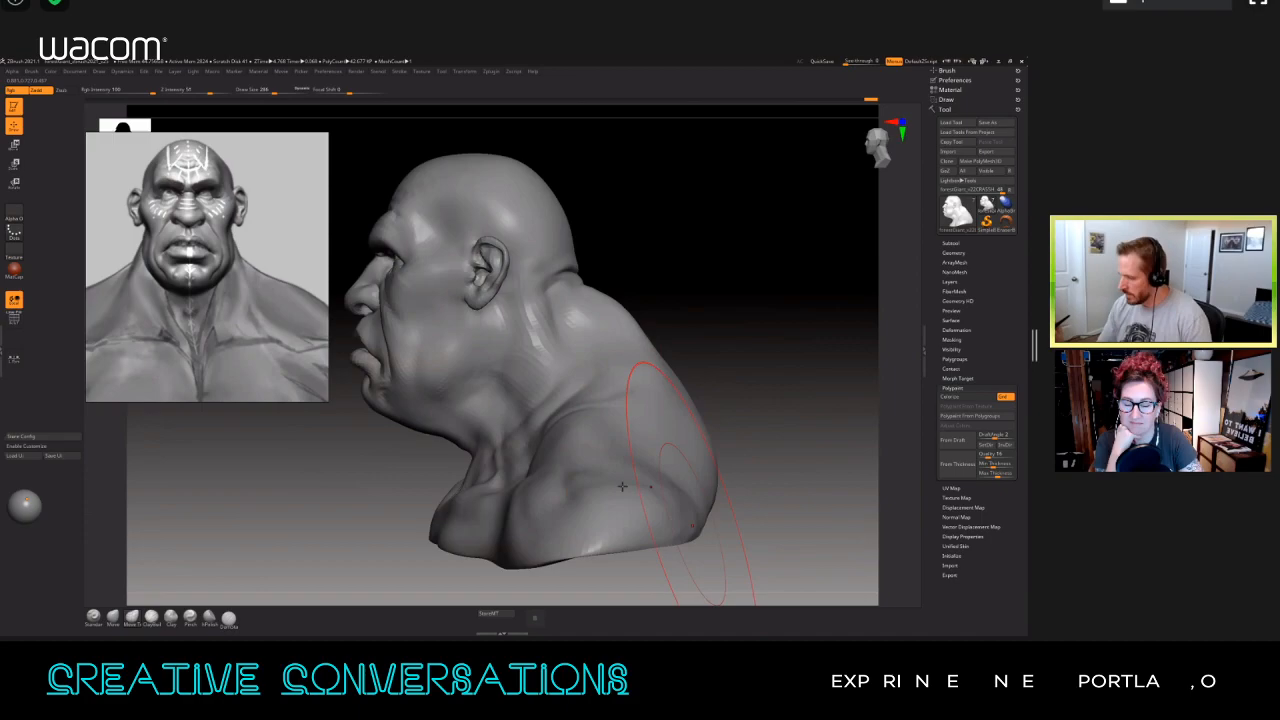
{"action": "left_click_drag", "start_coordinate": [692, 525], "coordinate": [651, 487]}
{"action": "mouse_move", "coordinate": [735, 500]}
{"action": "left_mouse_down"}
{"action": "mouse_move", "coordinate": [655, 460]}
{"action": "mouse_move", "coordinate": [755, 426]}
{"action": "left_mouse_up"}
{"action": "key", "text": "s"}
{"action": "left_click_drag", "start_coordinate": [558, 443], "coordinate": [518, 436]}
{"action": "key", "text": "s"}
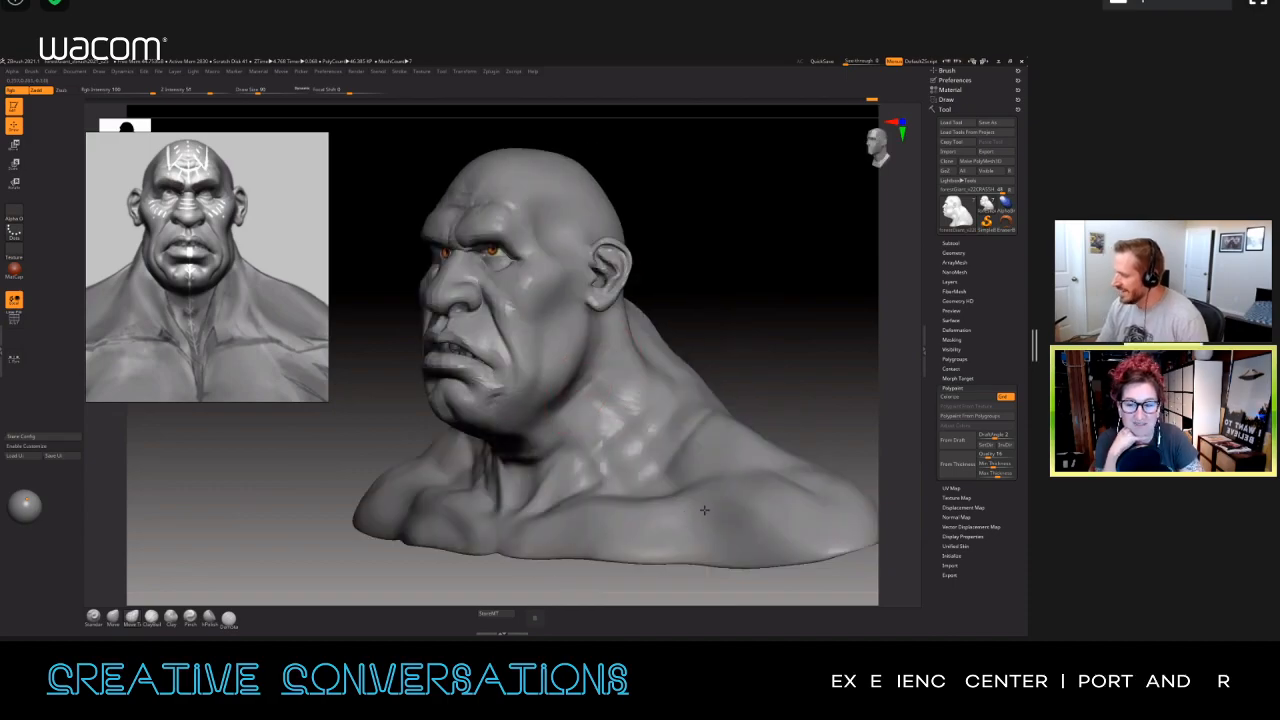
Step: Refine the jawline and lower cheeks symmetrically from the front, reducing the draw size for the finer strokes
{"action": "mouse_move", "coordinate": [680, 532]}
{"action": "left_mouse_down", "text": "shift"}
{"action": "mouse_move", "coordinate": [716, 497]}
{"action": "mouse_move", "coordinate": [718, 437]}
{"action": "mouse_move", "coordinate": [741, 410]}
{"action": "left_mouse_up", "text": "shift"}
{"action": "key", "text": "s"}
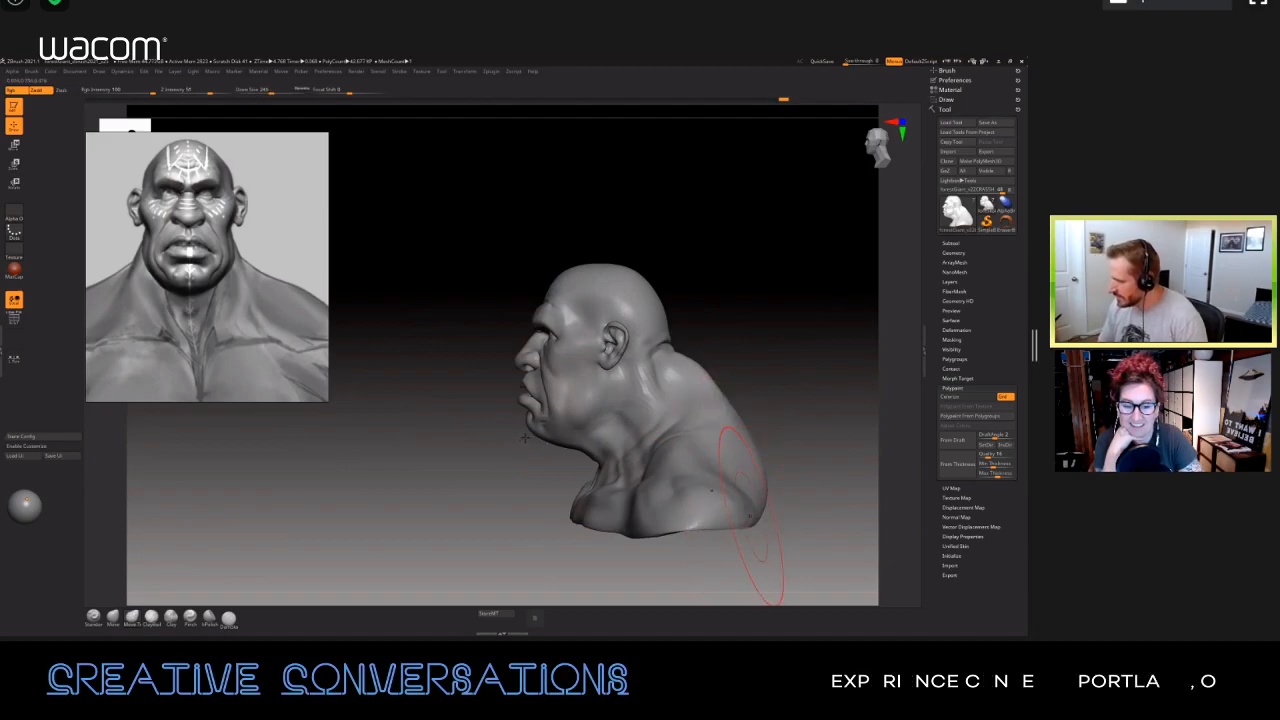
{"action": "left_click_drag", "start_coordinate": [770, 575], "coordinate": [587, 378]}
{"action": "mouse_move", "coordinate": [587, 378]}
{"action": "right_mouse_down"}
{"action": "mouse_move", "coordinate": [690, 385]}
{"action": "mouse_move", "coordinate": [628, 400]}
{"action": "mouse_move", "coordinate": [608, 387]}
{"action": "right_mouse_up"}
{"action": "key", "text": "s"}
{"action": "left_click_drag", "start_coordinate": [655, 414], "coordinate": [640, 414]}
{"action": "right_click_drag", "start_coordinate": [692, 428], "coordinate": [673, 420]}
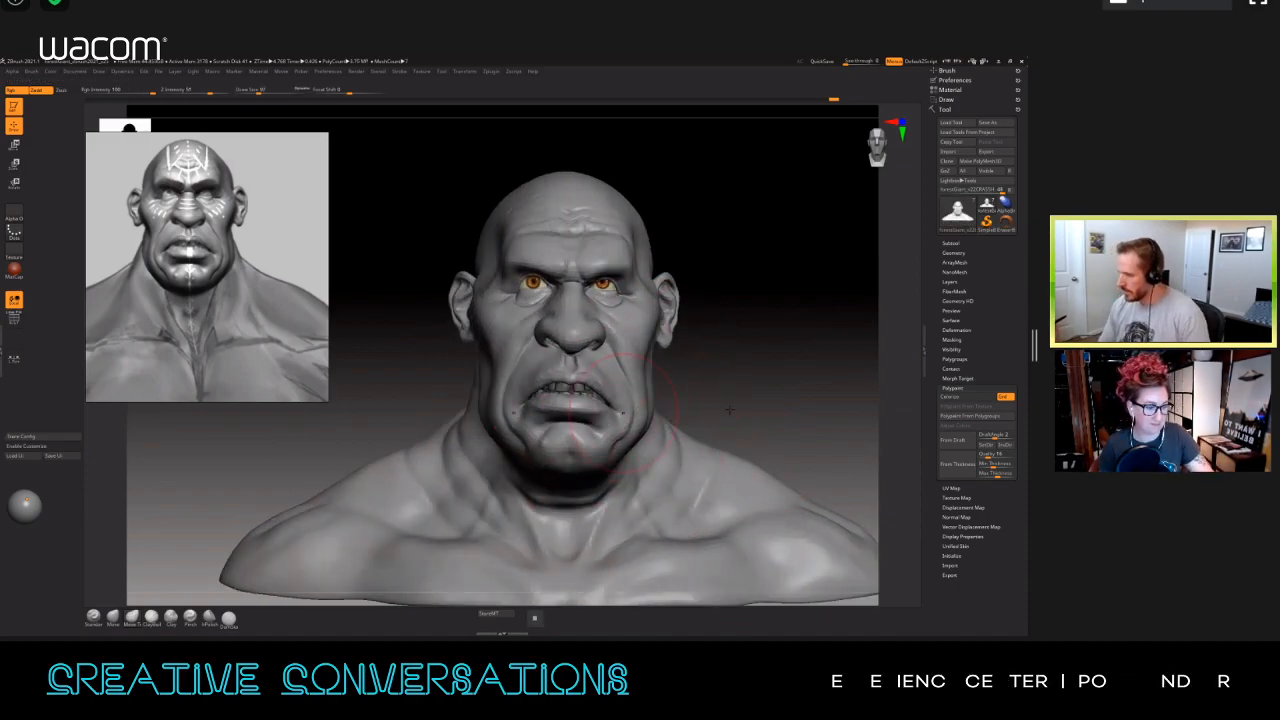
{"action": "key", "text": "s"}
{"action": "left_click_drag", "start_coordinate": [646, 418], "coordinate": [635, 418]}
{"action": "mouse_move", "coordinate": [749, 509]}
{"action": "right_mouse_down"}
{"action": "mouse_move", "coordinate": [737, 523]}
{"action": "mouse_move", "coordinate": [764, 509]}
{"action": "mouse_move", "coordinate": [709, 514]}
{"action": "right_mouse_up"}
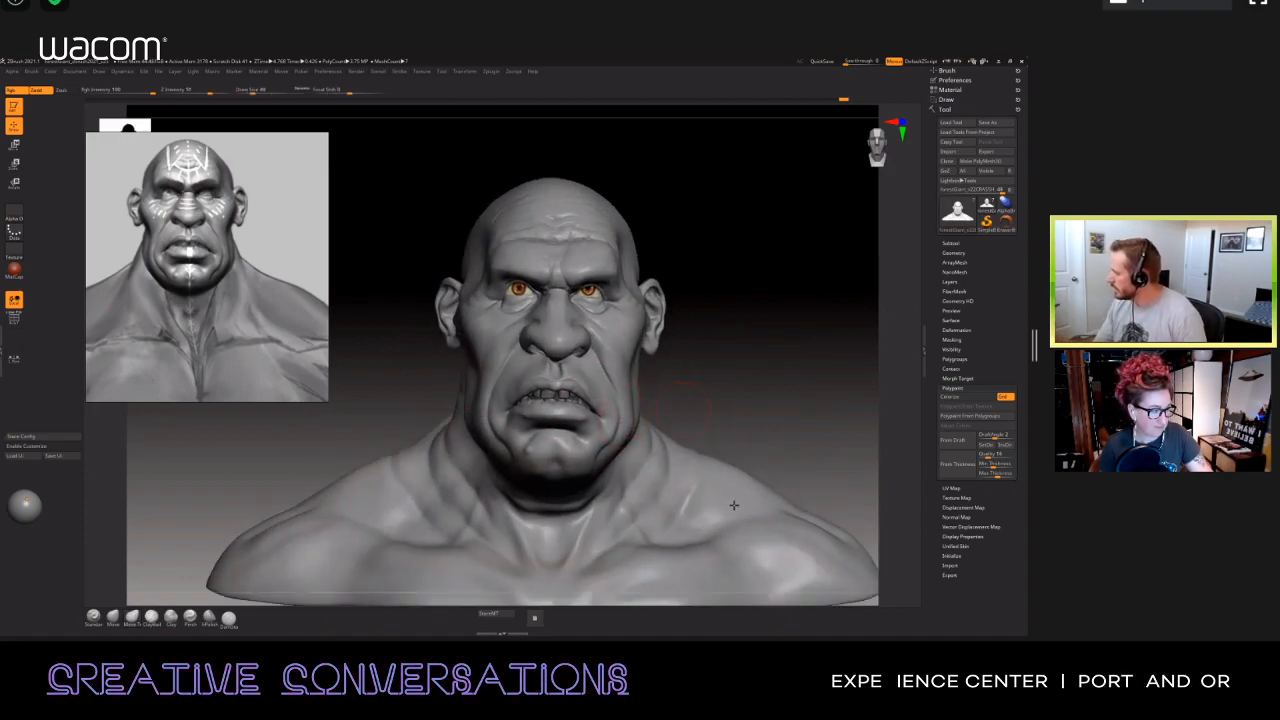
Step: Bake the shoulders layer into the bust mesh
{"action": "left_click", "coordinate": [950, 282]}
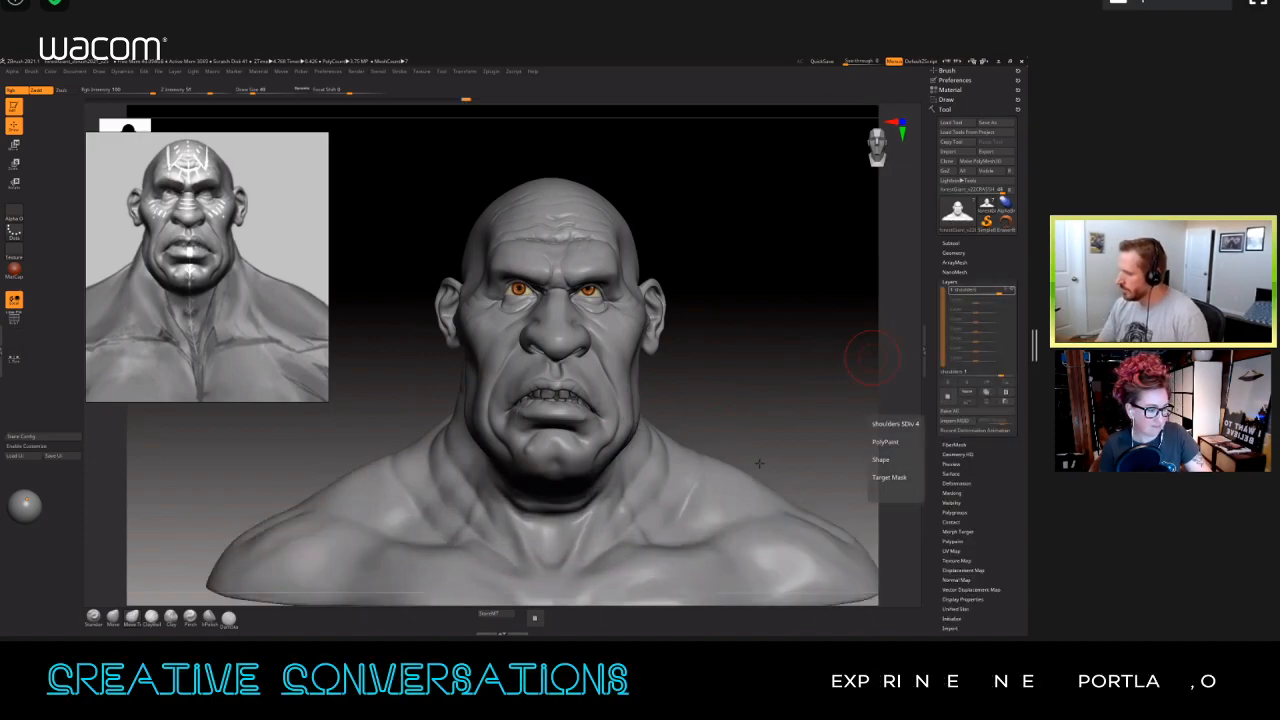
{"action": "mouse_move", "coordinate": [621, 404]}
{"action": "right_mouse_down", "text": "ctrl"}
{"action": "mouse_move", "coordinate": [516, 322]}
{"action": "mouse_move", "coordinate": [420, 345]}
{"action": "mouse_move", "coordinate": [600, 390]}
{"action": "mouse_move", "coordinate": [633, 414]}
{"action": "right_mouse_up", "text": "ctrl"}
{"action": "right_click_drag", "start_coordinate": [805, 417], "coordinate": [628, 417], "text": "alt"}
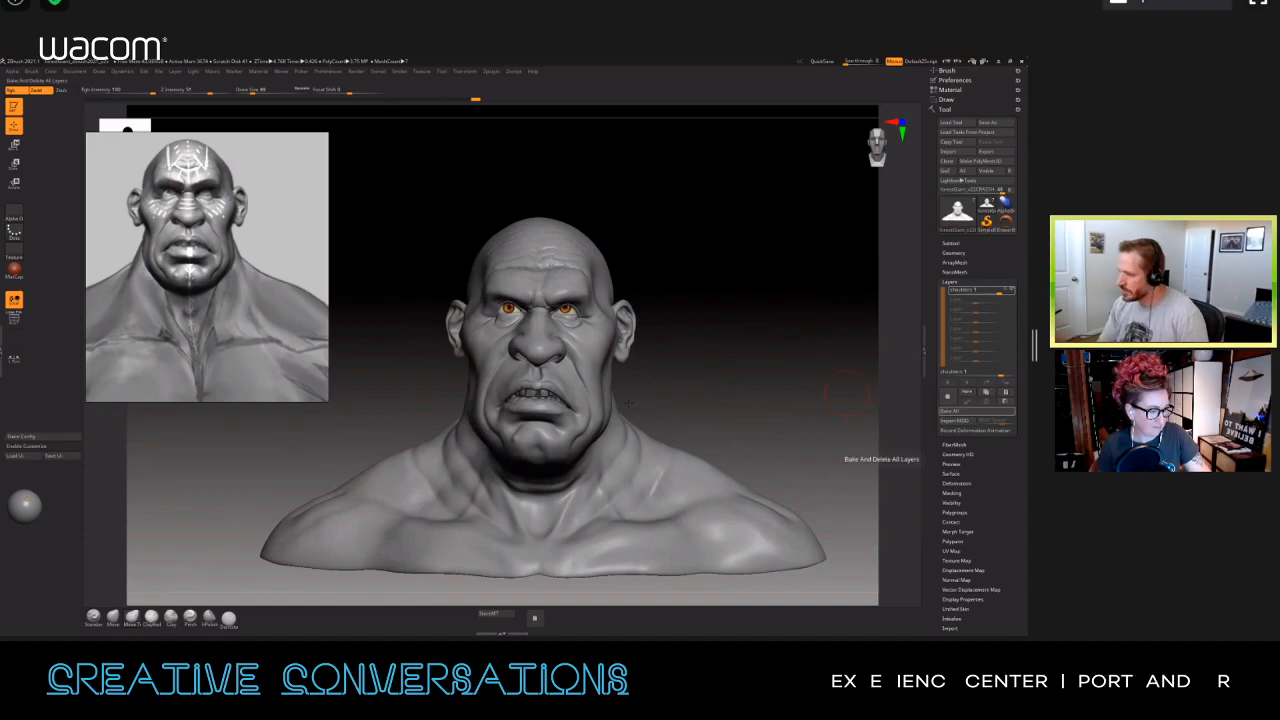
{"action": "left_click", "coordinate": [958, 411]}
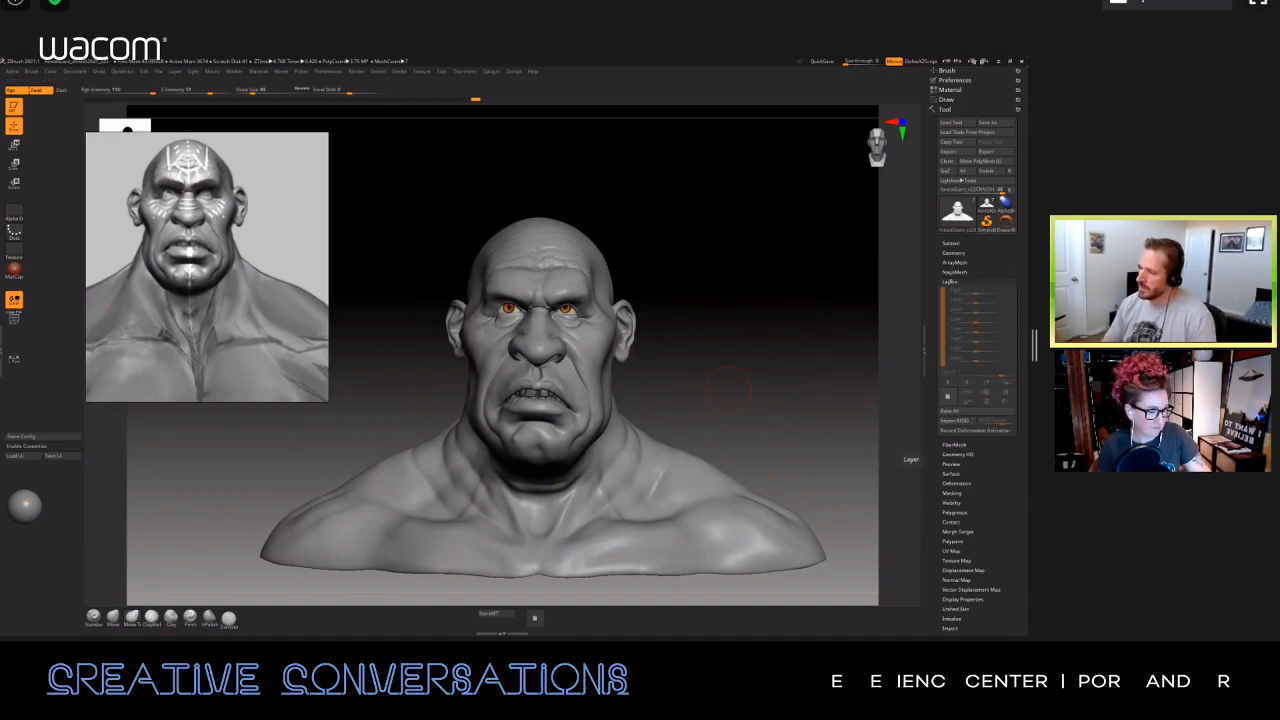
Step: Flatten the document background's gradient to a uniform gray, and move the reference image off the bust
{"action": "right_click_drag", "start_coordinate": [697, 397], "coordinate": [754, 406]}
{"action": "right_click_drag", "start_coordinate": [736, 352], "coordinate": [682, 415]}
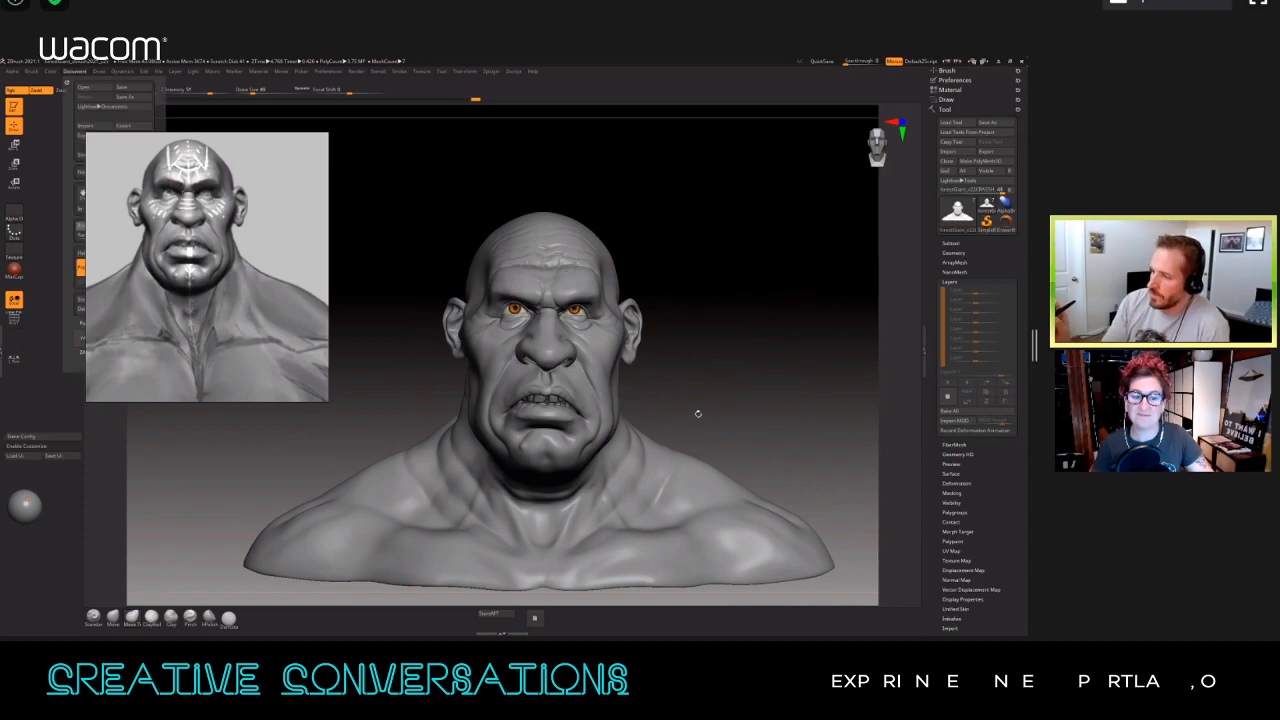
{"action": "mouse_move", "coordinate": [98, 71]}
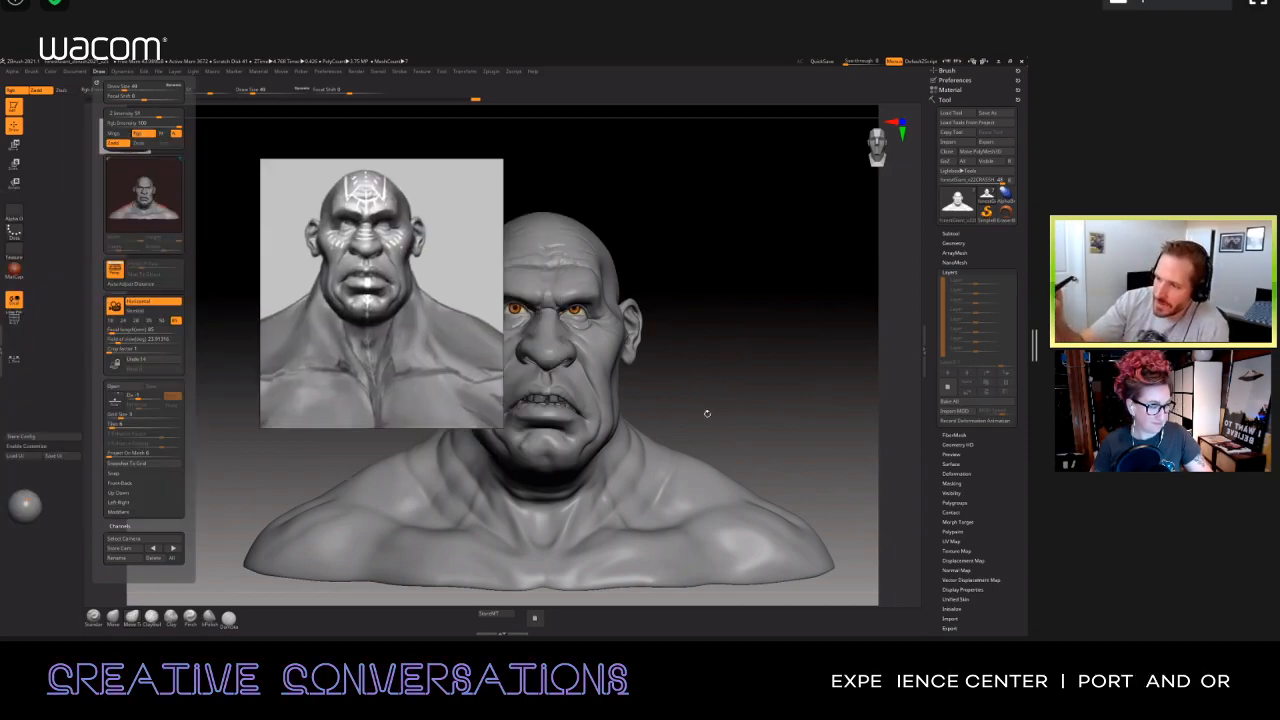
{"action": "left_click", "coordinate": [96, 83]}
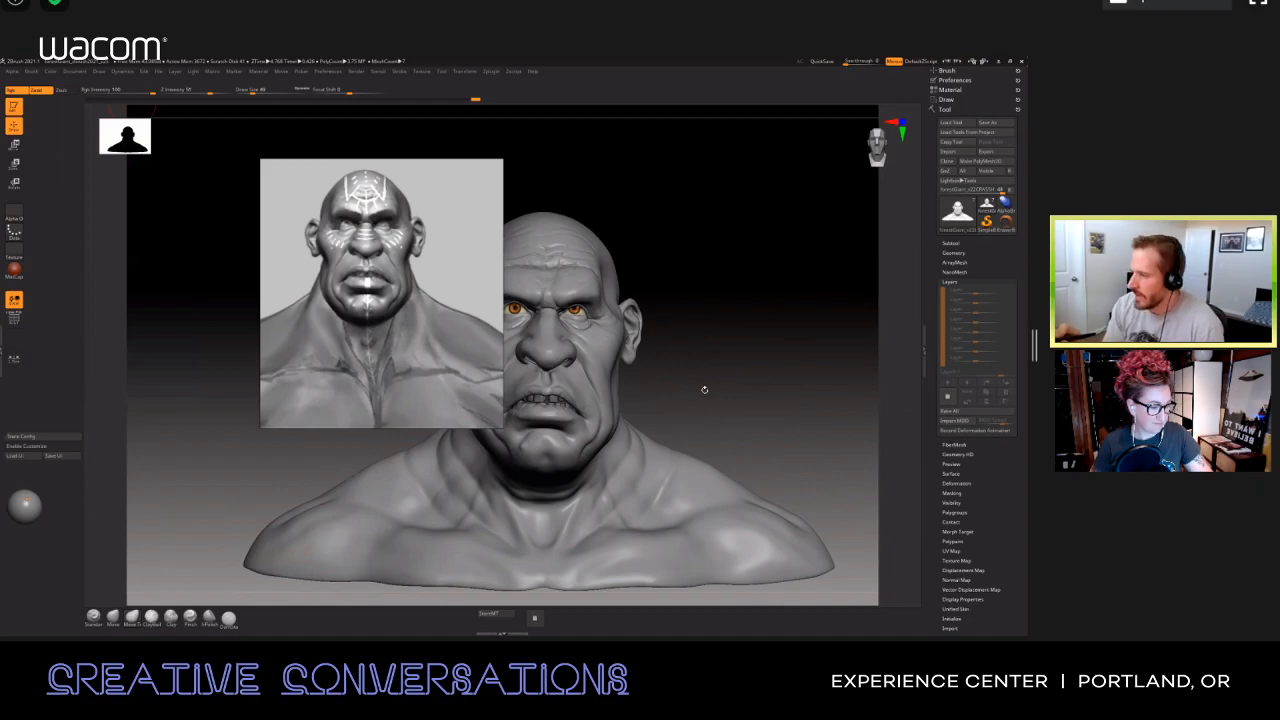
{"action": "left_click", "coordinate": [75, 71]}
{"action": "left_click_drag", "start_coordinate": [97, 235], "coordinate": [78, 235]}
{"action": "left_click_drag", "start_coordinate": [77, 74], "coordinate": [238, 219]}
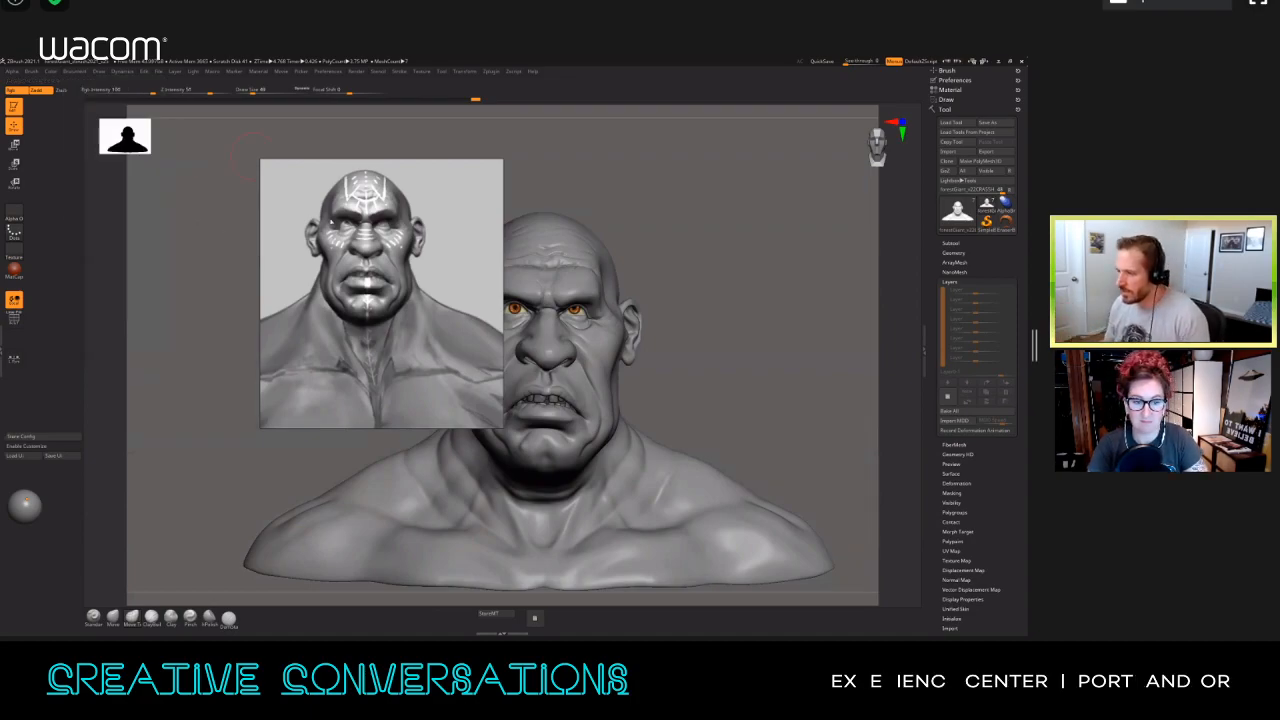
{"action": "left_click_drag", "start_coordinate": [396, 259], "coordinate": [197, 200]}
{"action": "left_click_drag", "start_coordinate": [109, 235], "coordinate": [92, 236]}
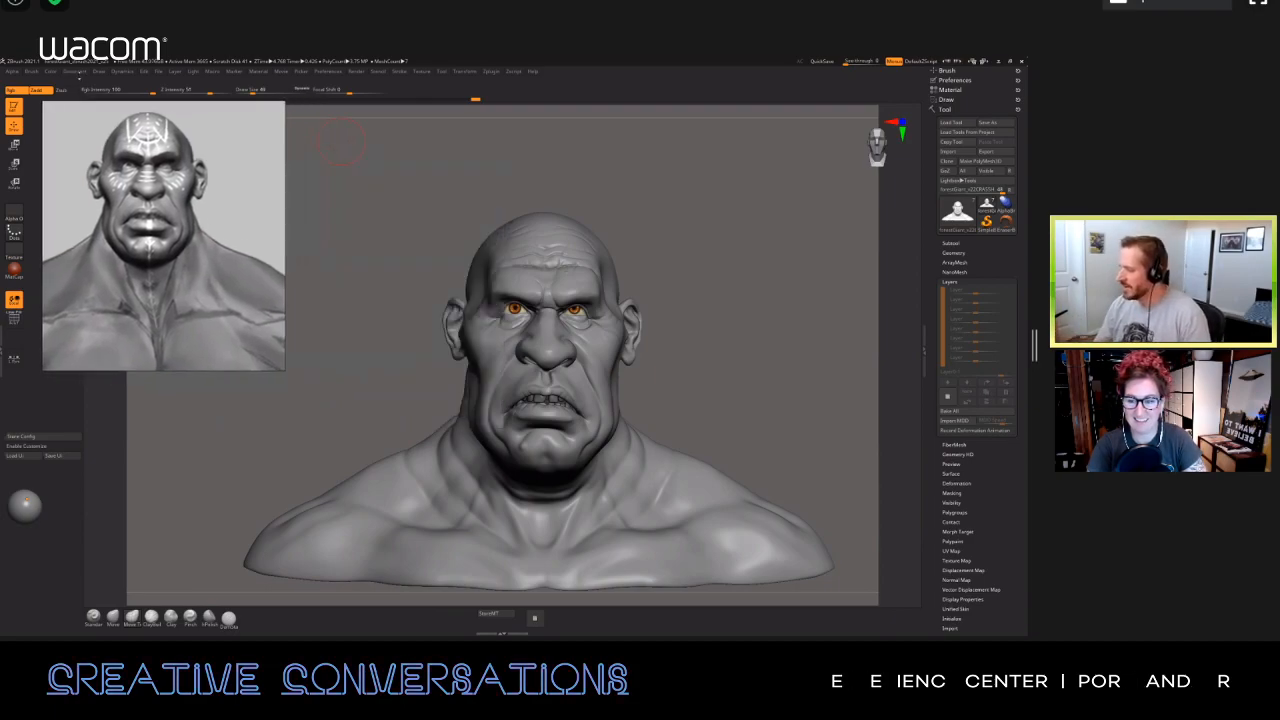
Step: Dock the Preferences palette in the tray above the Tool palette, with its Misc section expanded
{"action": "mouse_move", "coordinate": [688, 400]}
{"action": "left_mouse_down"}
{"action": "mouse_move", "coordinate": [686, 377]}
{"action": "mouse_move", "coordinate": [724, 376]}
{"action": "mouse_move", "coordinate": [727, 391]}
{"action": "left_mouse_up"}
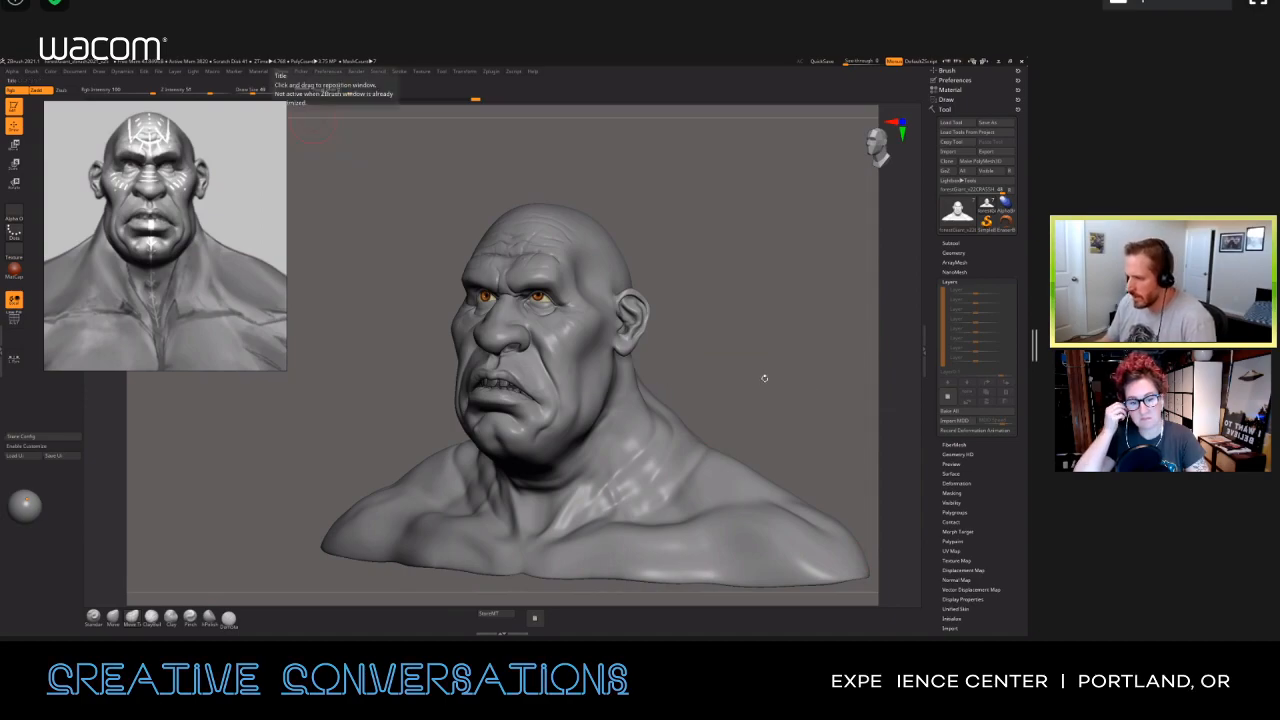
{"action": "left_click", "coordinate": [328, 71]}
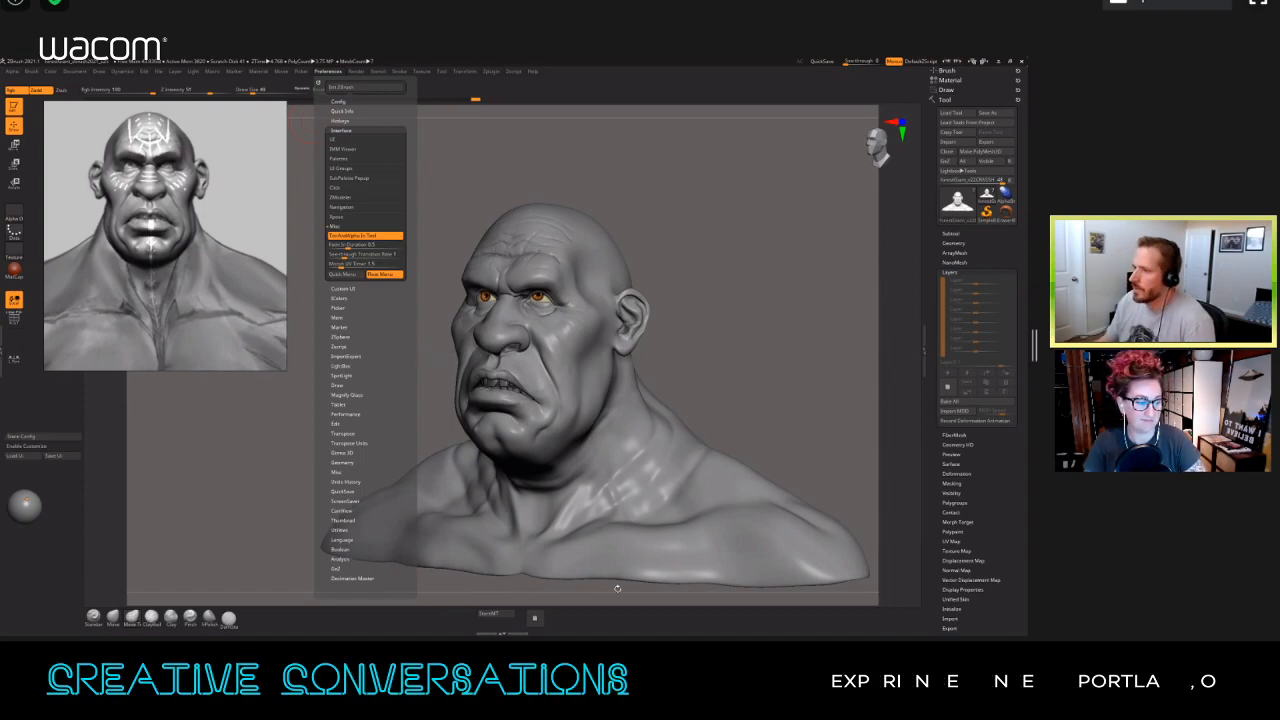
{"action": "left_click", "coordinate": [337, 472]}
{"action": "left_click_drag", "start_coordinate": [319, 82], "coordinate": [957, 102]}
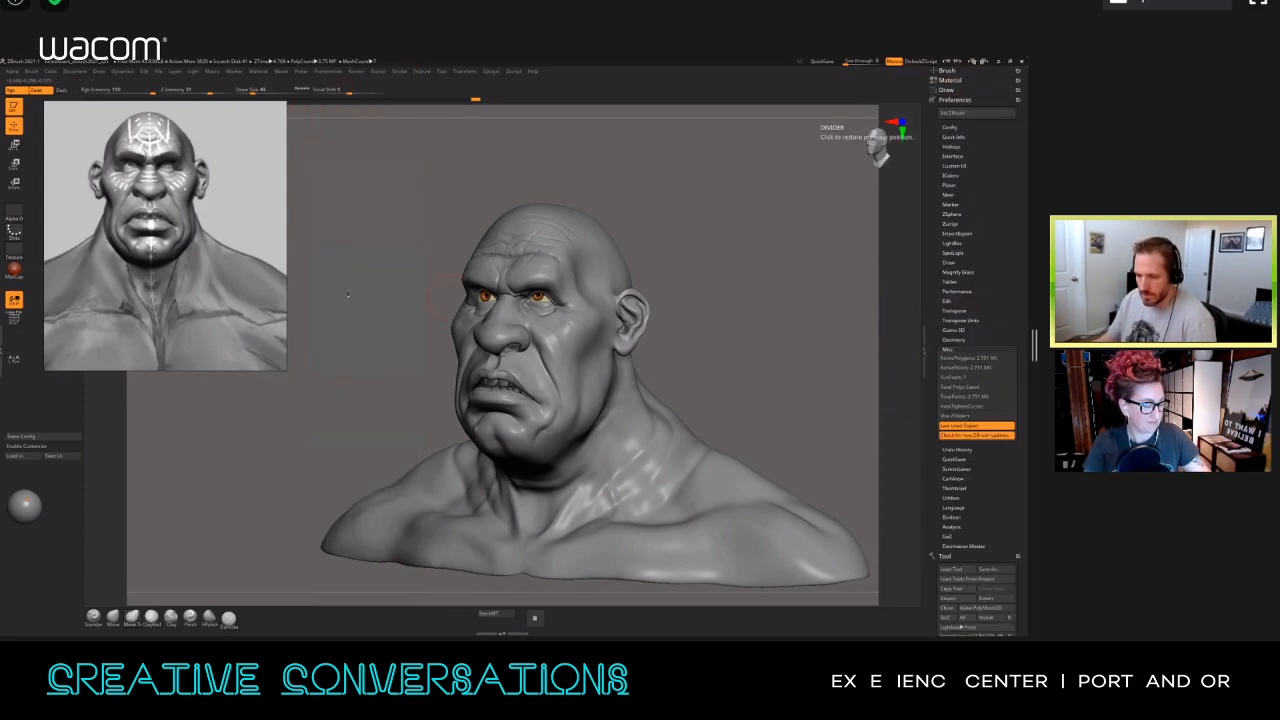
Step: Enable interface customization, place the TotalPoints counter in the shelf below the canvas, and disable customization again
{"action": "left_click", "coordinate": [43, 446]}
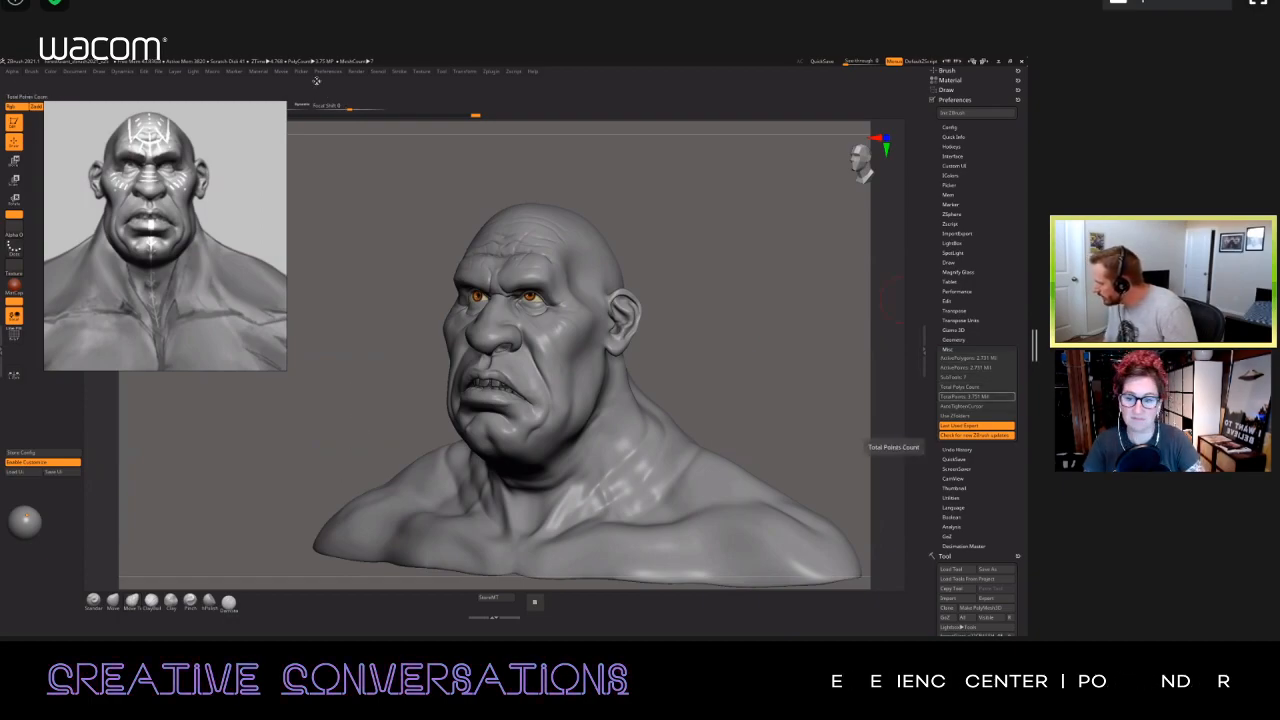
{"action": "left_click_drag", "start_coordinate": [976, 396], "coordinate": [808, 597], "text": "ctrl+alt"}
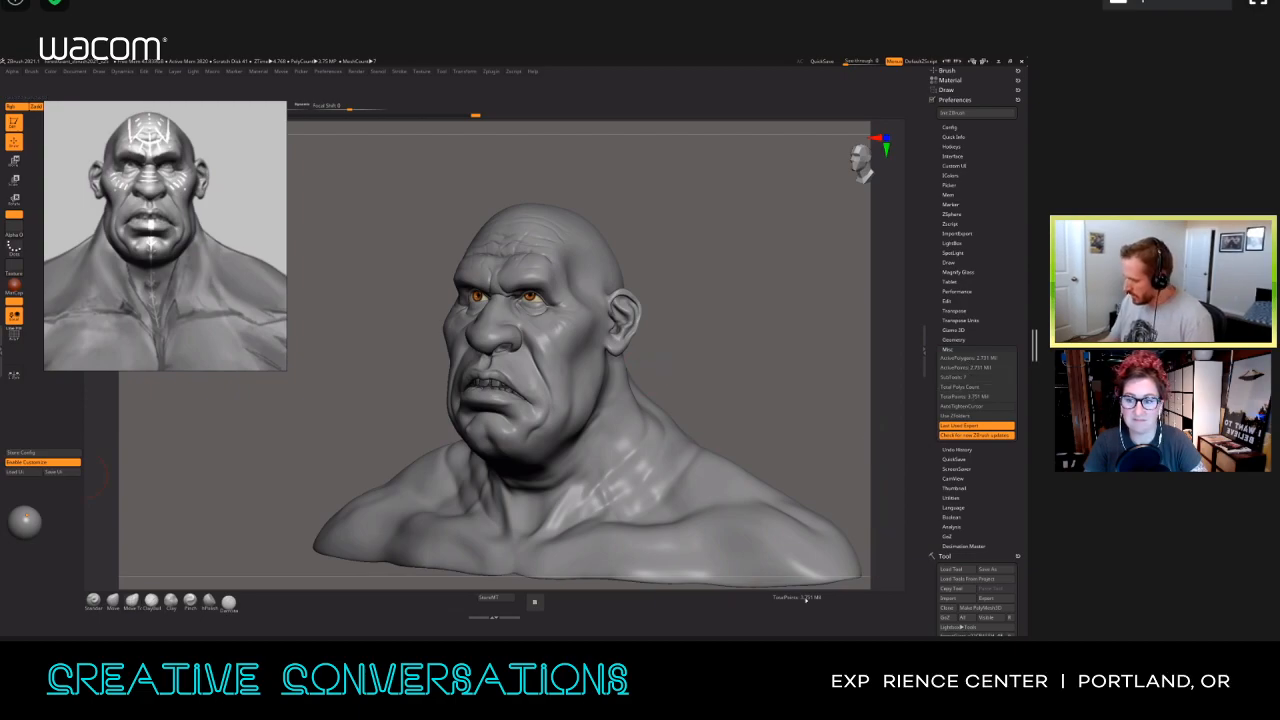
{"action": "left_click", "coordinate": [44, 463]}
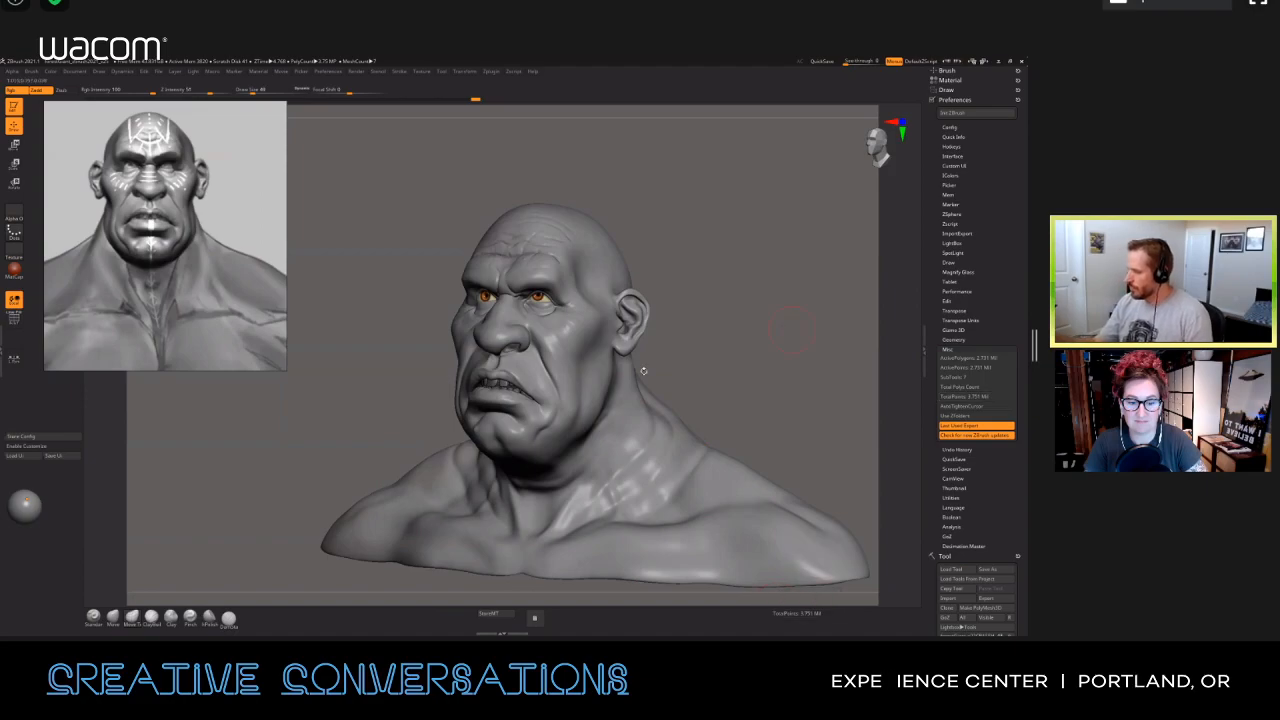
Step: Subdivide the bust mesh by one more level
{"action": "left_click_drag", "start_coordinate": [772, 350], "coordinate": [774, 347], "text": "shift"}
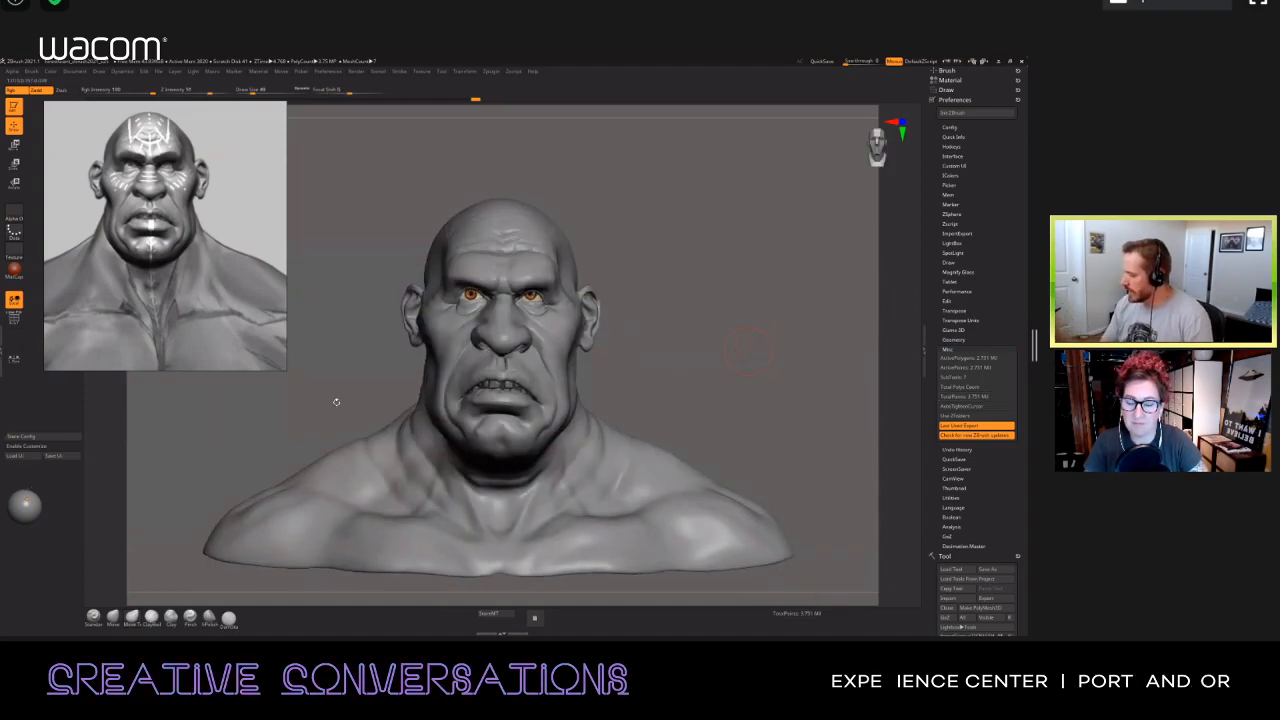
{"action": "left_click_drag", "start_coordinate": [404, 395], "coordinate": [631, 383], "text": "alt"}
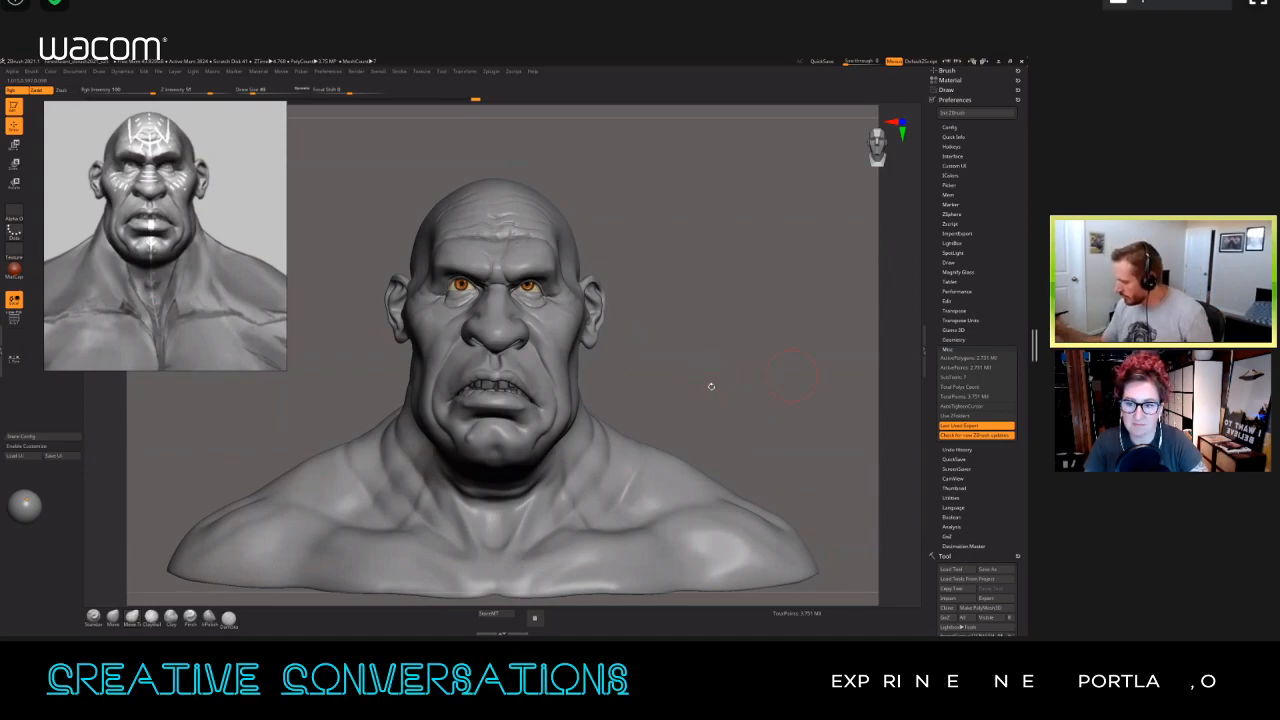
{"action": "key", "text": "ctrl+d"}
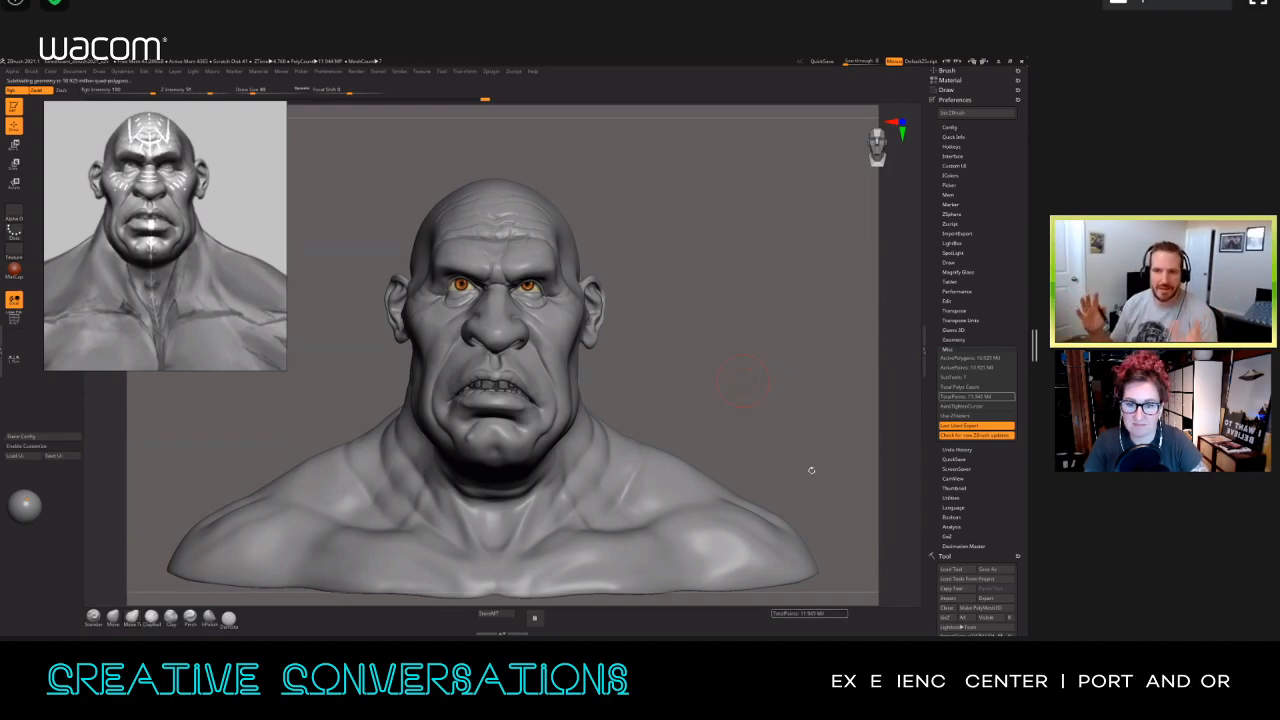
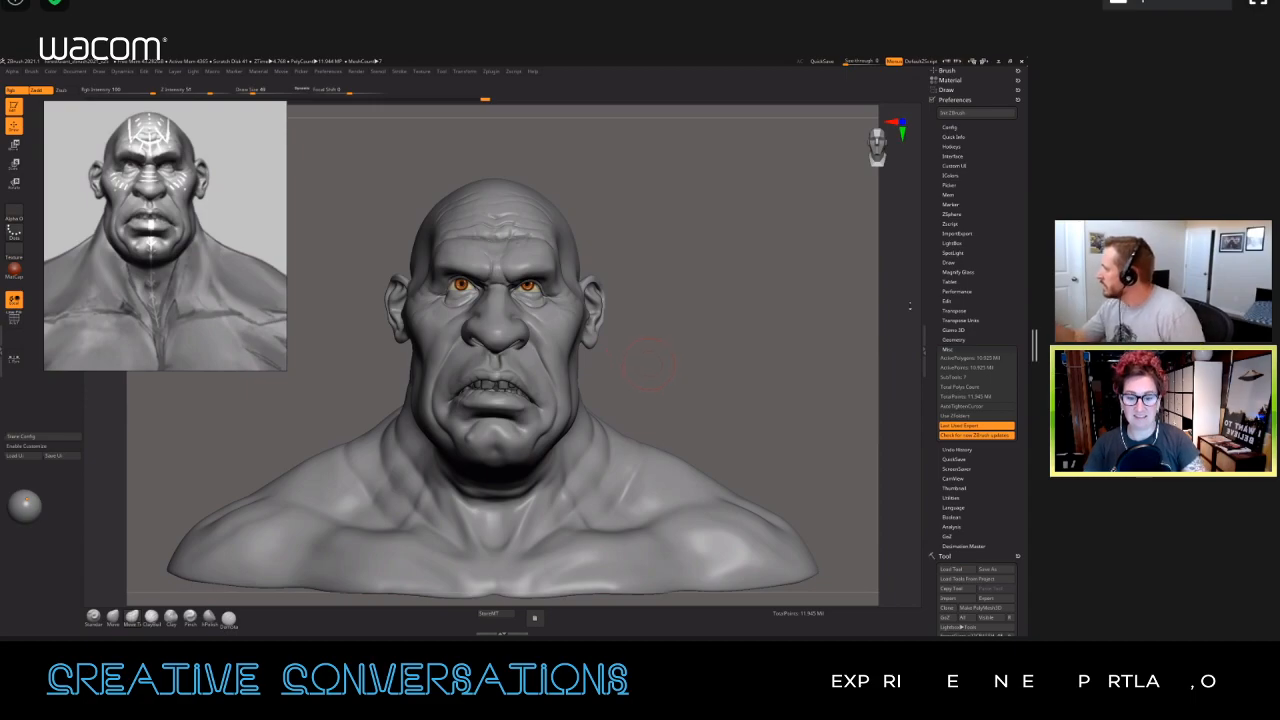
Step: Remove the docked Preferences, Draw, Material and Brush palettes from the tray, leaving the Tool palette
{"action": "left_click", "coordinate": [1017, 101]}
{"action": "left_click", "coordinate": [1018, 81]}
{"action": "left_click", "coordinate": [1018, 81]}
{"action": "left_click", "coordinate": [1018, 71]}
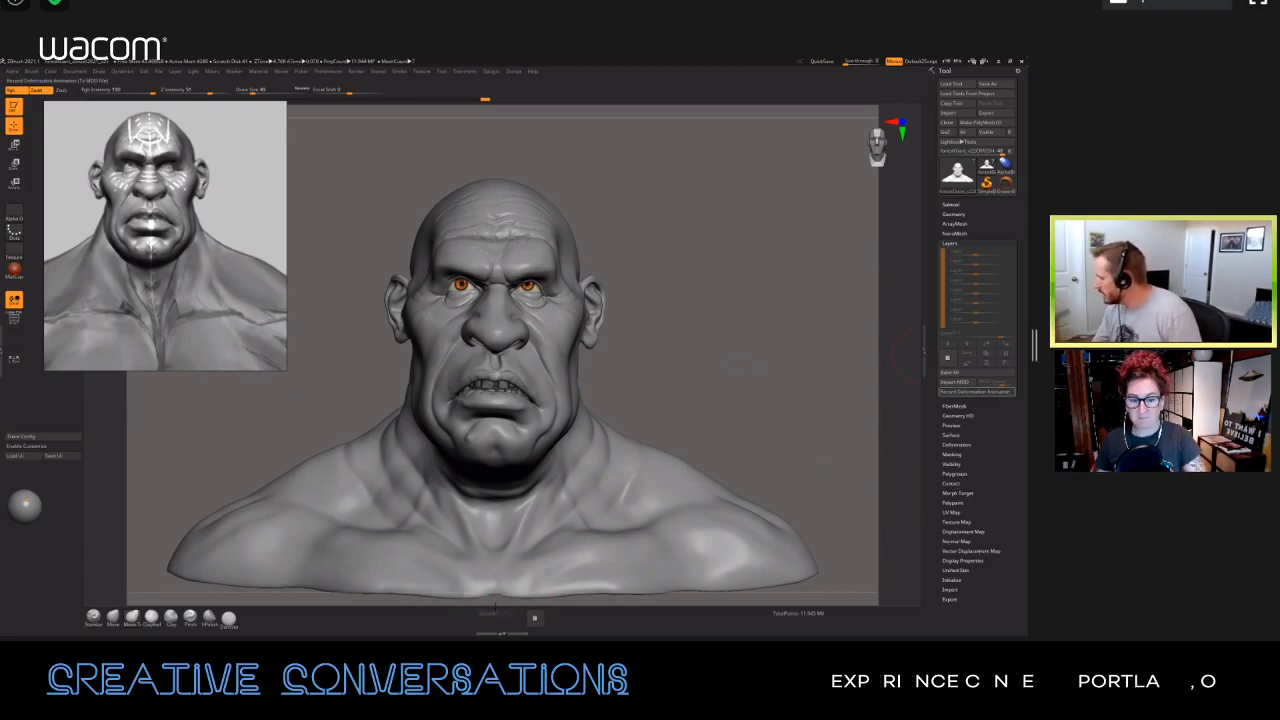
Step: Add a new sculpting layer to the bust mesh
{"action": "left_click", "coordinate": [947, 357]}
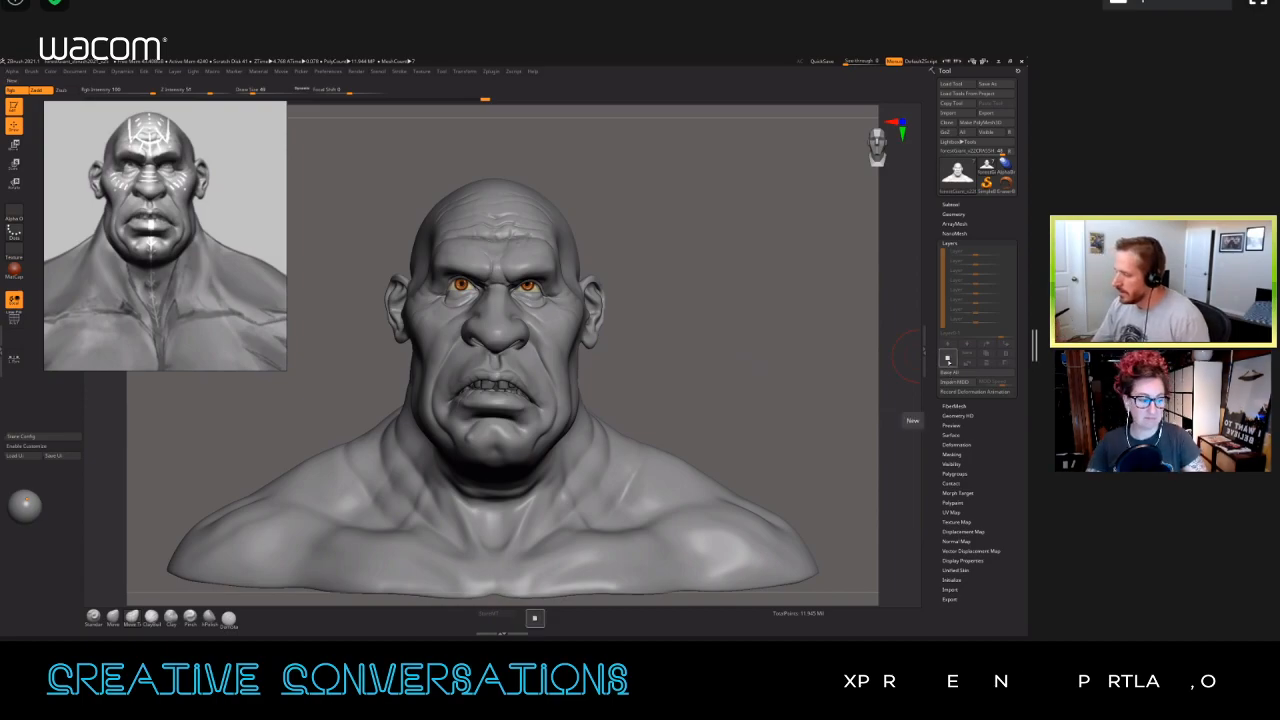
{"action": "right_click_drag", "start_coordinate": [555, 348], "coordinate": [502, 331], "text": "ctrl"}
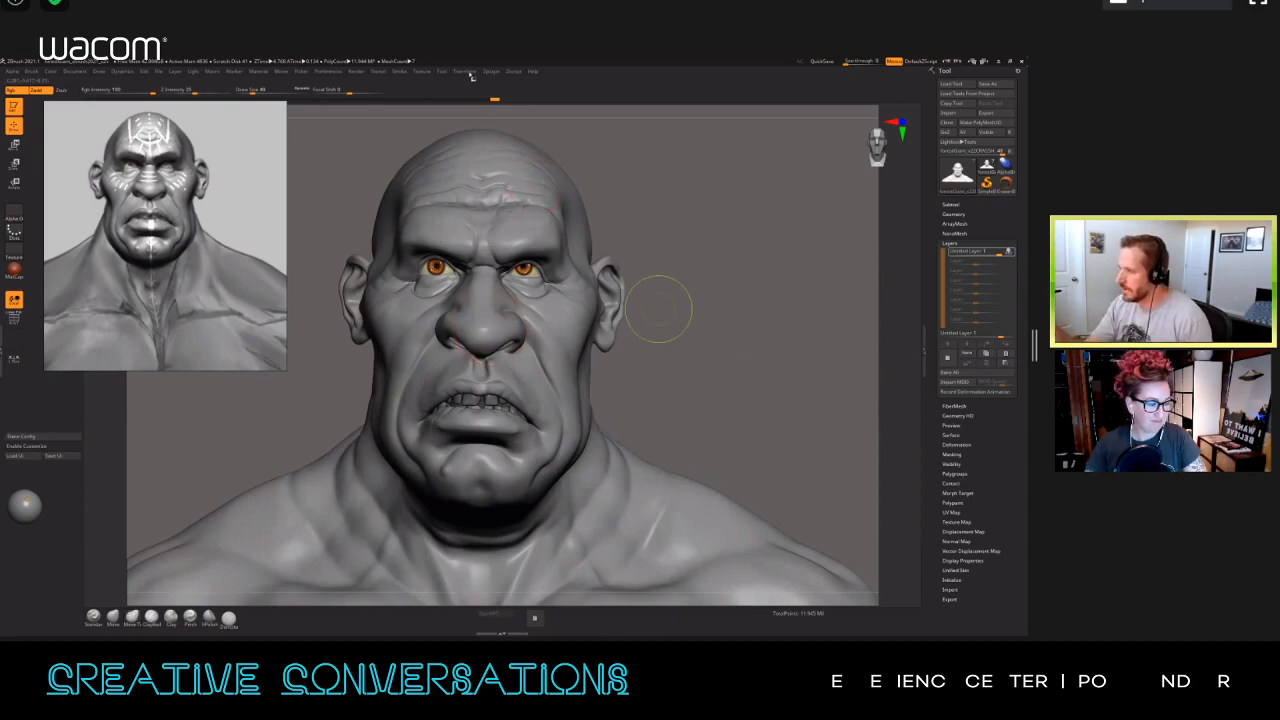
Step: Save the project to the Desktop under its suggested file name and close the LightBox browser
{"action": "key", "text": "ctrl+s"}
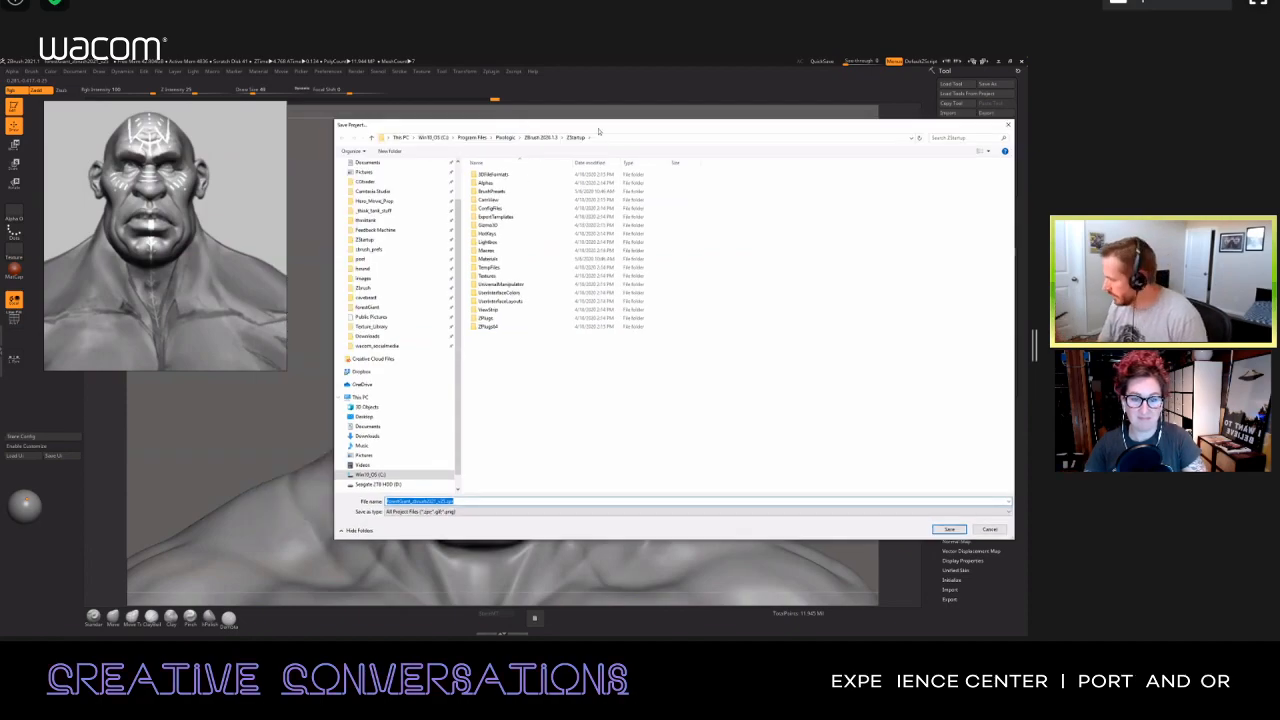
{"action": "scroll", "coordinate": [395, 250], "scroll_direction": "up", "scroll_amount": 2}
{"action": "left_click", "coordinate": [364, 178]}
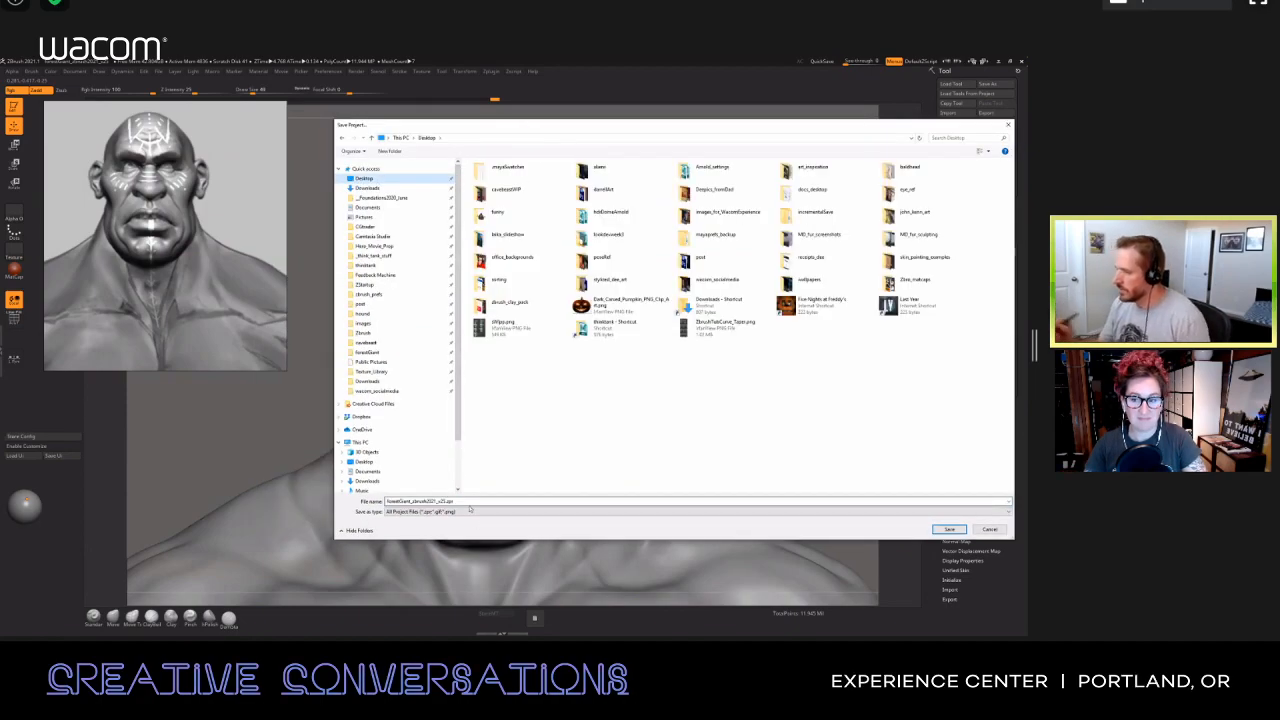
{"action": "left_click", "coordinate": [942, 529]}
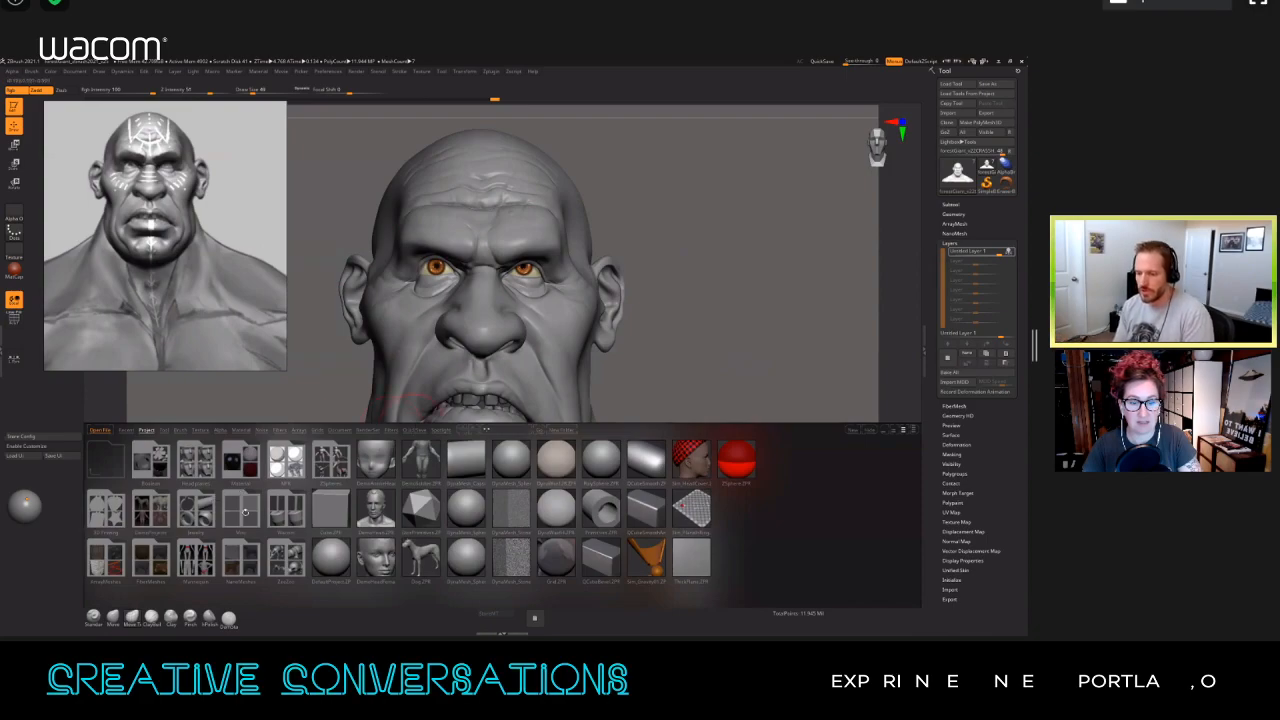
{"action": "left_click", "coordinate": [414, 430]}
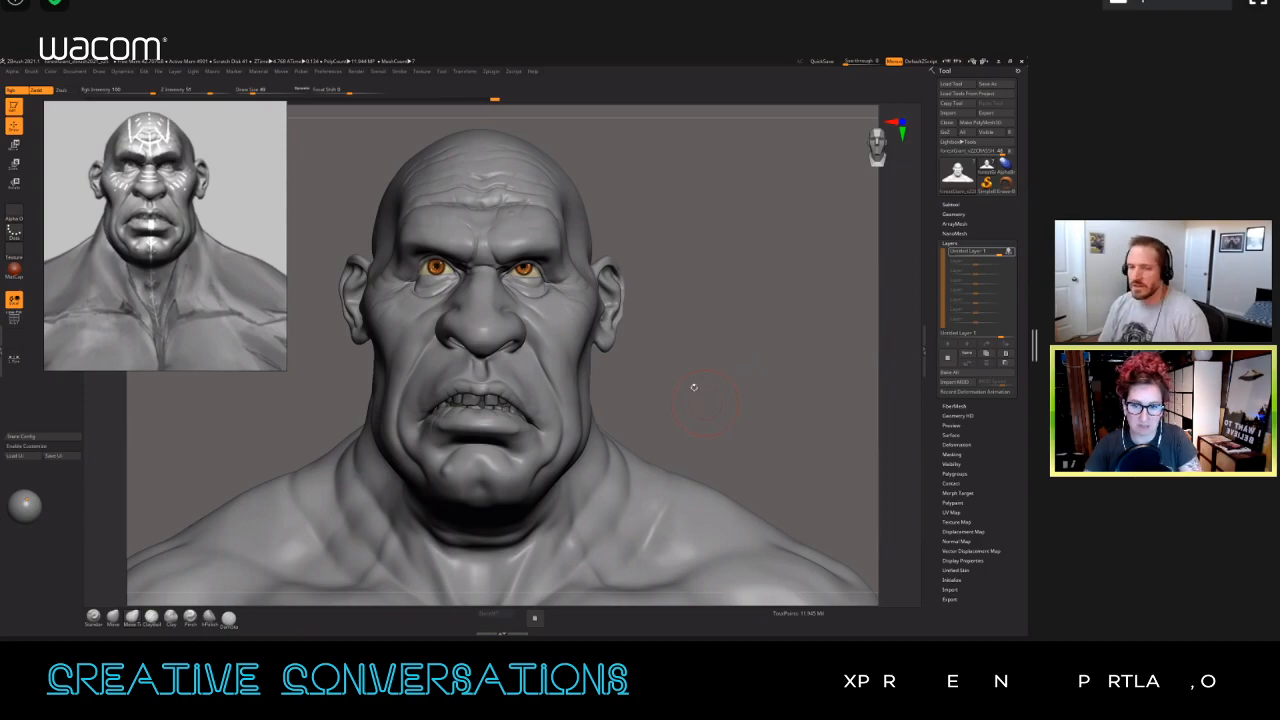
Step: Reduce the brush's Draw Size for fine detailing around the bust's eye and cheek
{"action": "left_click_drag", "start_coordinate": [710, 394], "coordinate": [700, 391], "text": "alt"}
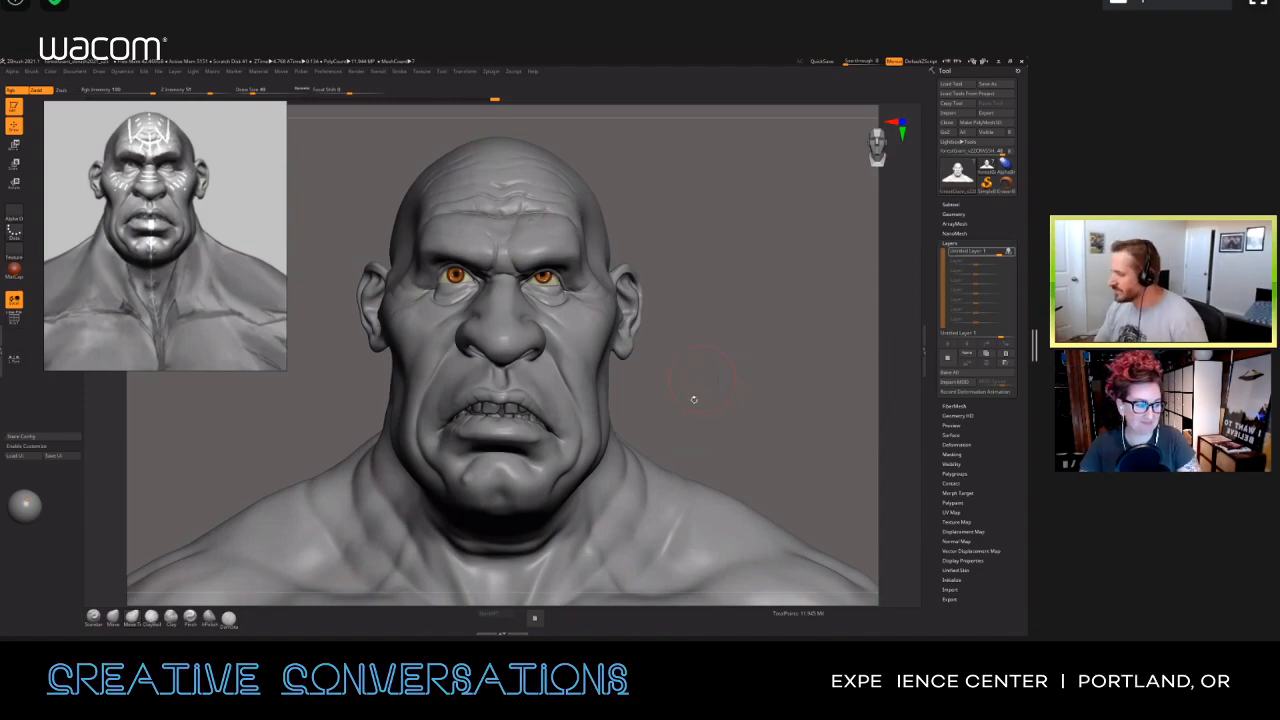
{"action": "mouse_move", "coordinate": [685, 403]}
{"action": "left_mouse_down"}
{"action": "mouse_move", "coordinate": [732, 371]}
{"action": "mouse_move", "coordinate": [705, 375]}
{"action": "mouse_move", "coordinate": [723, 394]}
{"action": "mouse_move", "coordinate": [784, 402]}
{"action": "mouse_move", "coordinate": [630, 384]}
{"action": "left_mouse_up"}
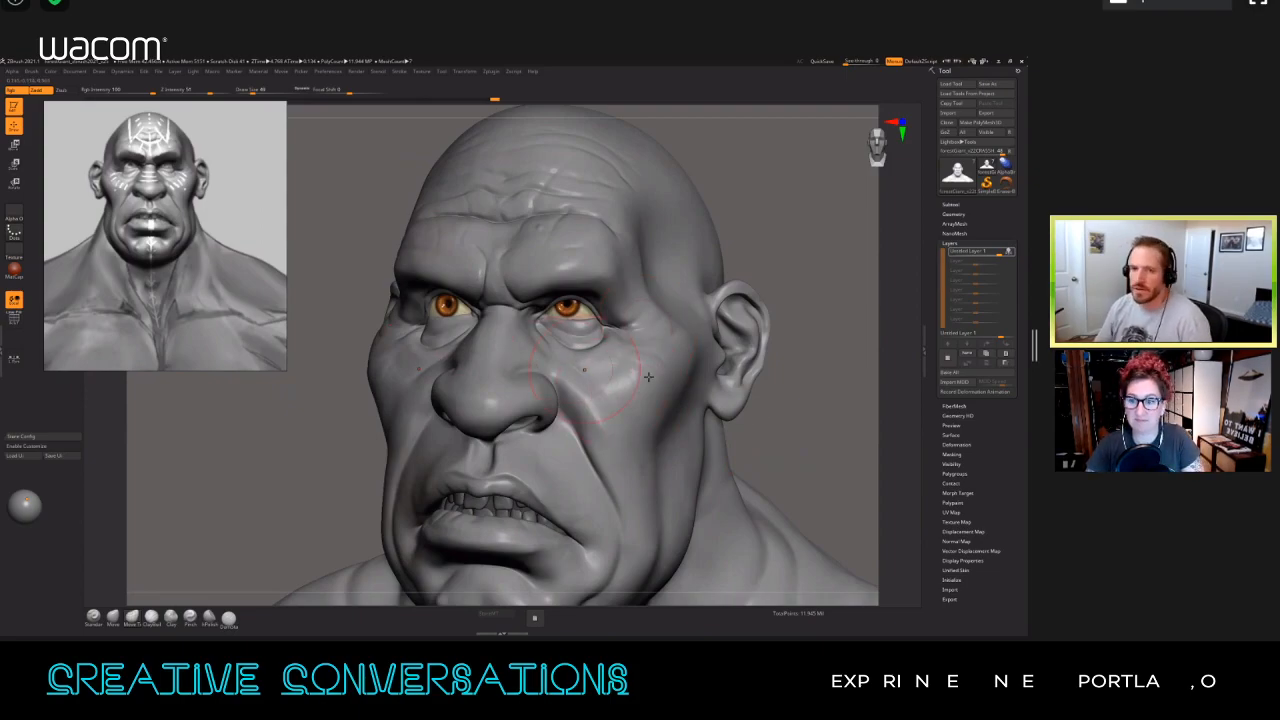
{"action": "mouse_move", "coordinate": [625, 397]}
{"action": "right_mouse_down", "text": "ctrl"}
{"action": "mouse_move", "coordinate": [640, 386]}
{"action": "mouse_move", "coordinate": [632, 408]}
{"action": "right_mouse_up", "text": "ctrl"}
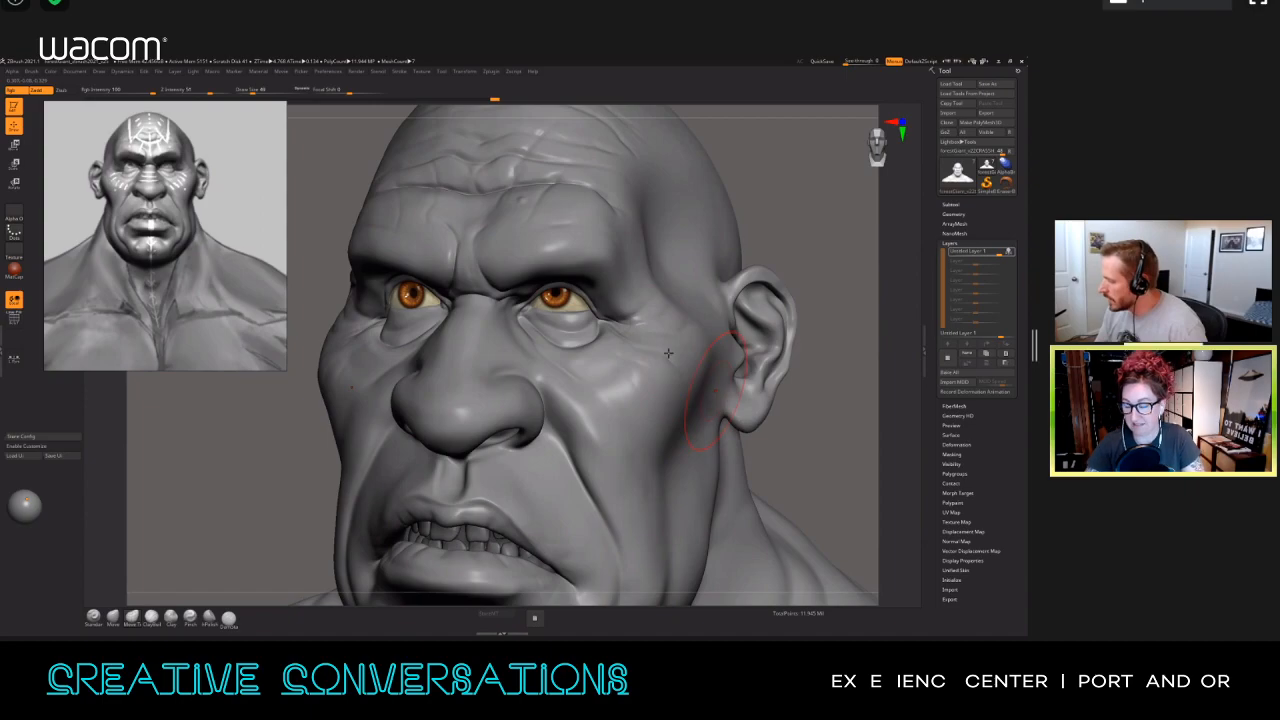
{"action": "key", "text": "s"}
{"action": "left_click_drag", "start_coordinate": [612, 367], "coordinate": [596, 372]}
{"action": "right_click_drag", "start_coordinate": [598, 368], "coordinate": [603, 363], "text": "ctrl"}
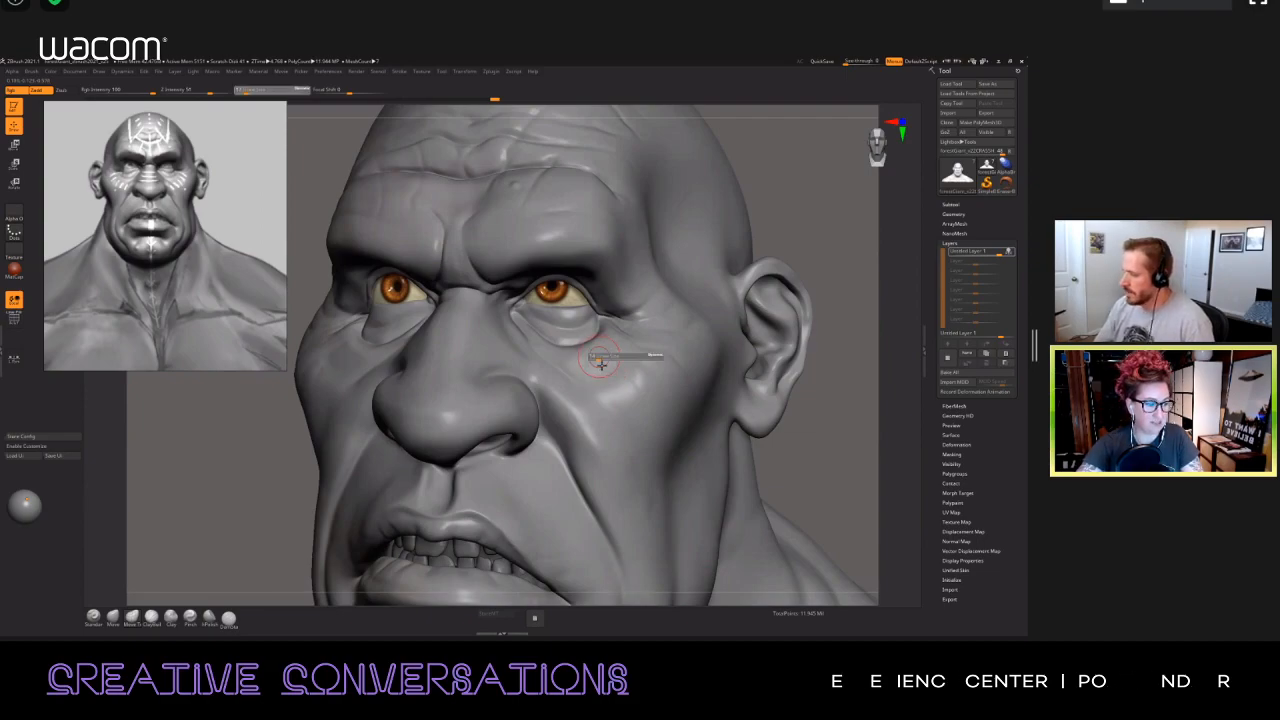
{"action": "right_click_drag", "start_coordinate": [601, 366], "coordinate": [596, 362]}
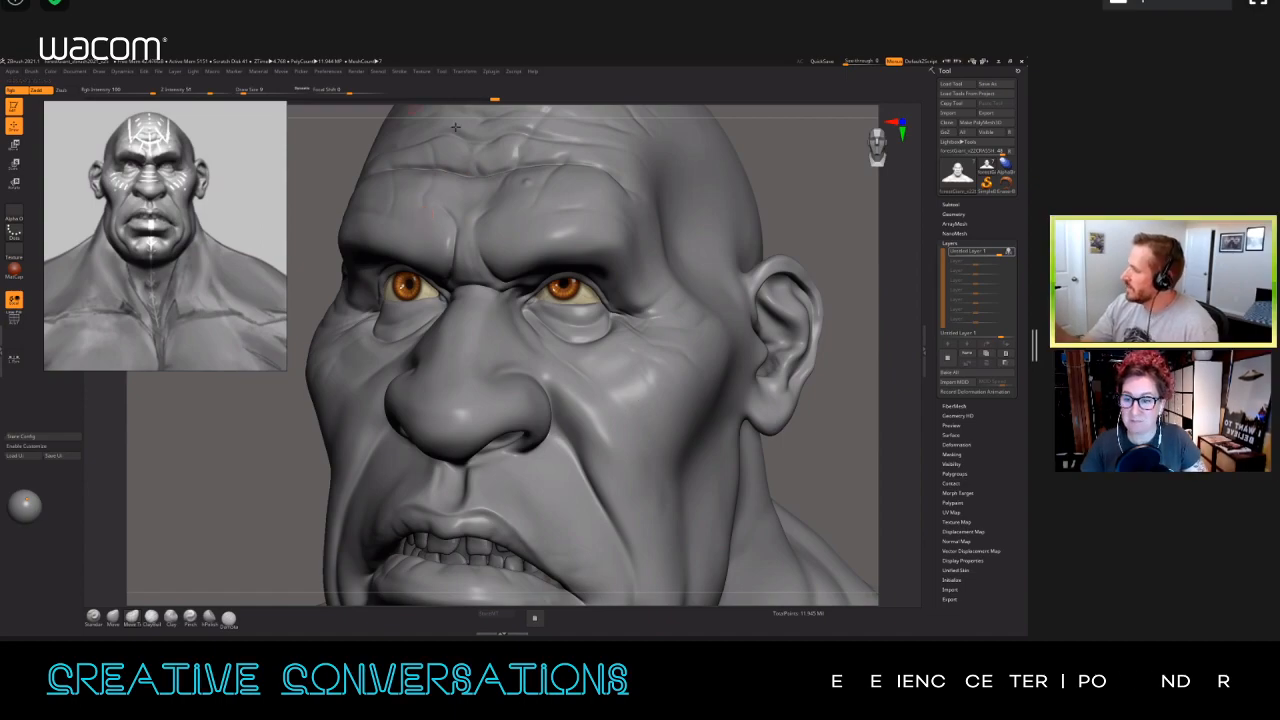
Step: Dock the Transform palette in the tray above the Tool palette and enable Use Posable Symmetry
{"action": "left_click", "coordinate": [465, 71]}
{"action": "left_click_drag", "start_coordinate": [457, 83], "coordinate": [973, 91]}
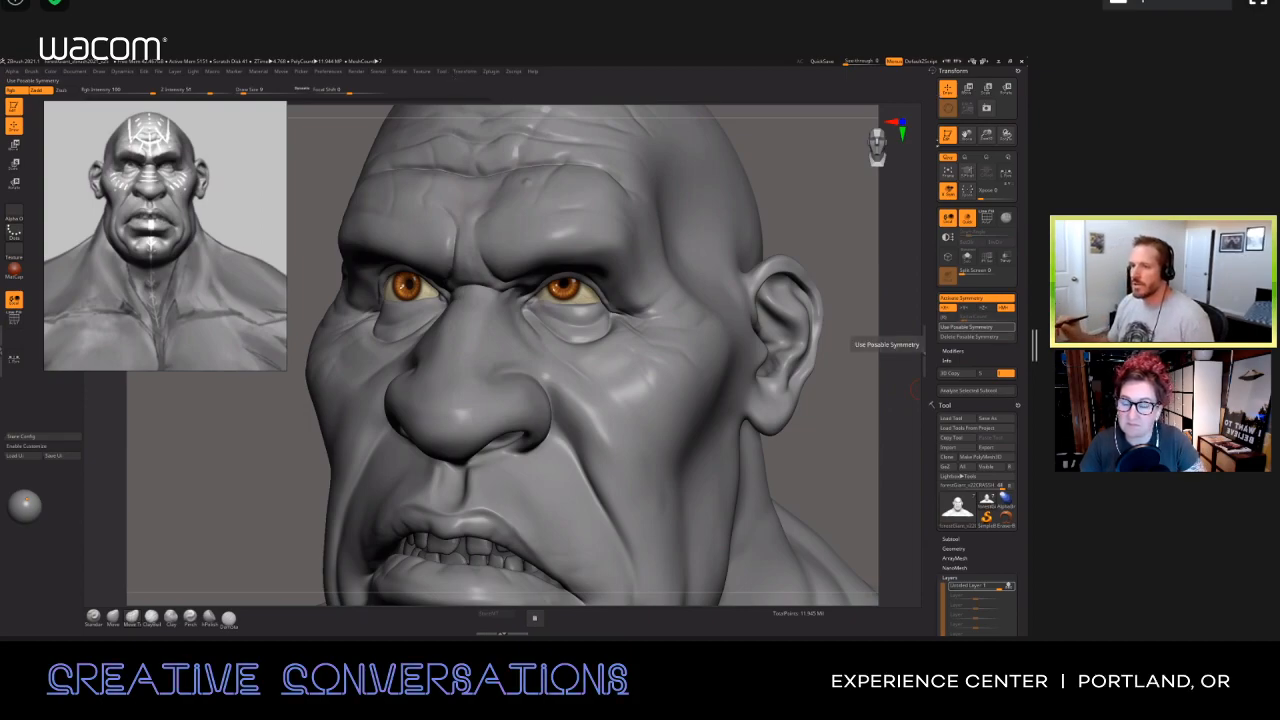
{"action": "left_click", "coordinate": [969, 327]}
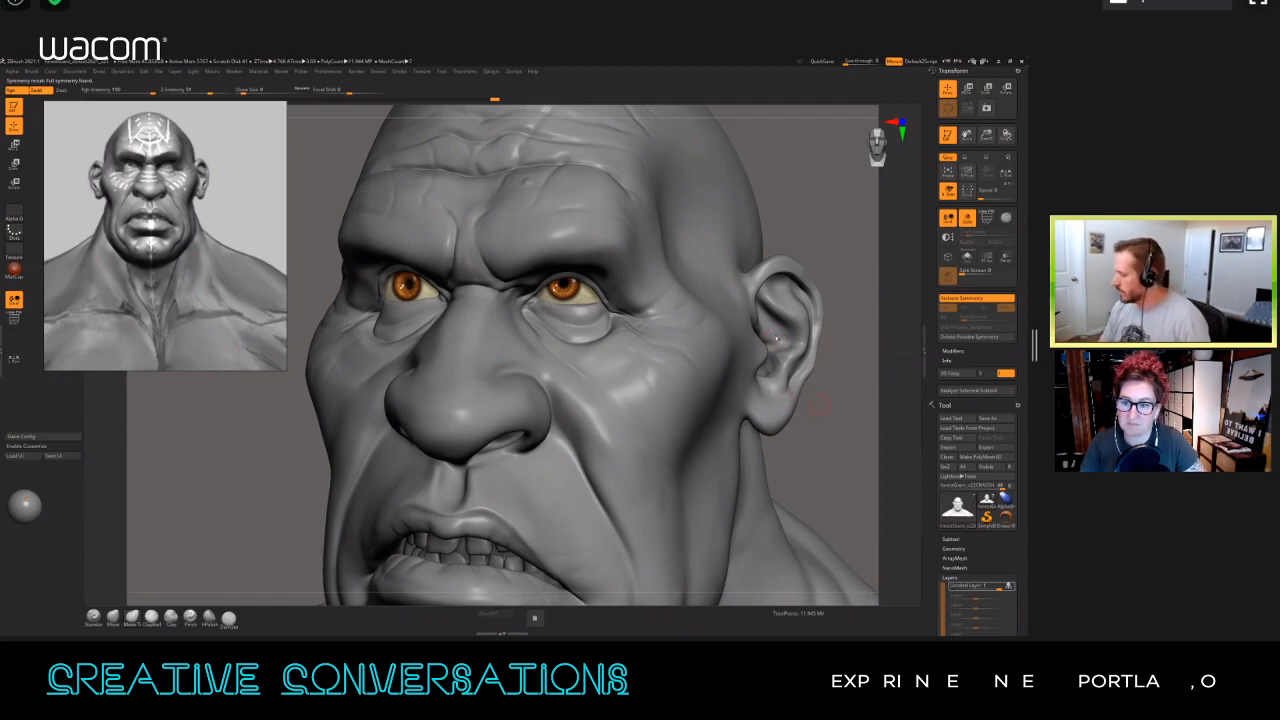
Step: Carve symmetrical crow's-feet wrinkles at the outer corners of the eyes with a small DamStandard brush
{"action": "left_click_drag", "start_coordinate": [824, 414], "coordinate": [806, 411]}
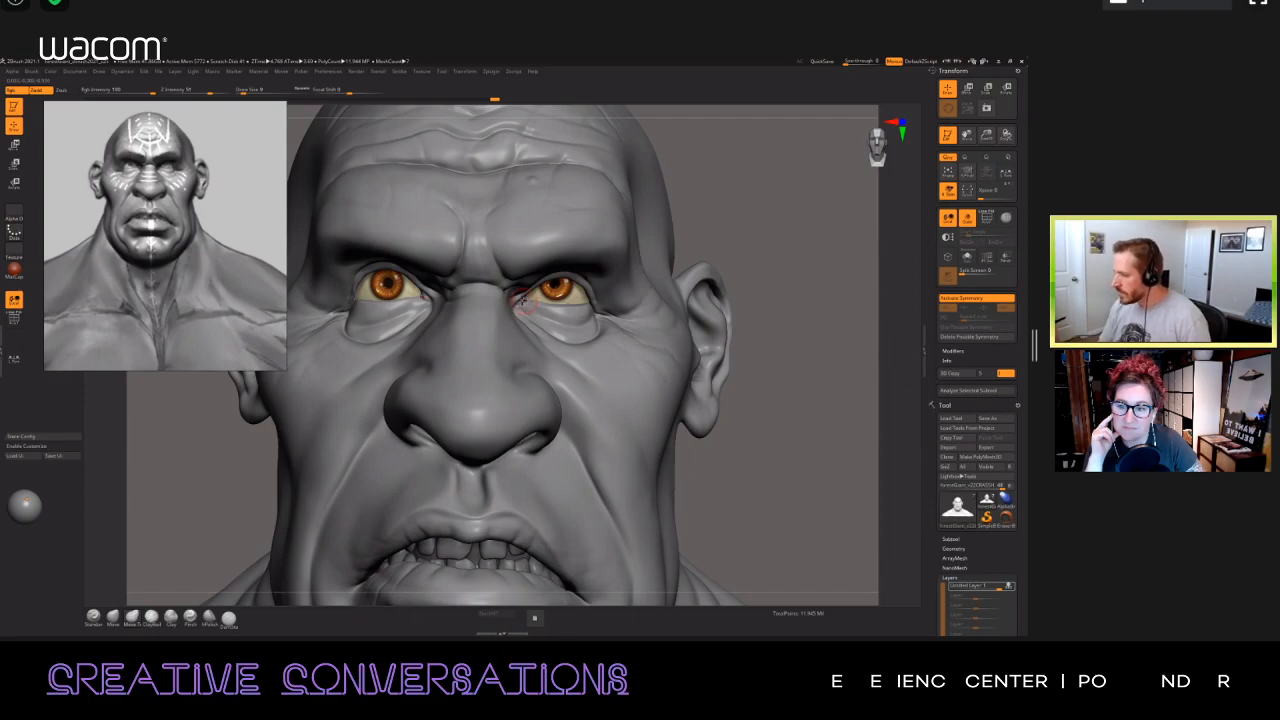
{"action": "mouse_move", "coordinate": [723, 446]}
{"action": "left_mouse_down"}
{"action": "mouse_move", "coordinate": [684, 448]}
{"action": "mouse_move", "coordinate": [710, 434]}
{"action": "mouse_move", "coordinate": [690, 452]}
{"action": "mouse_move", "coordinate": [693, 440]}
{"action": "left_mouse_up"}
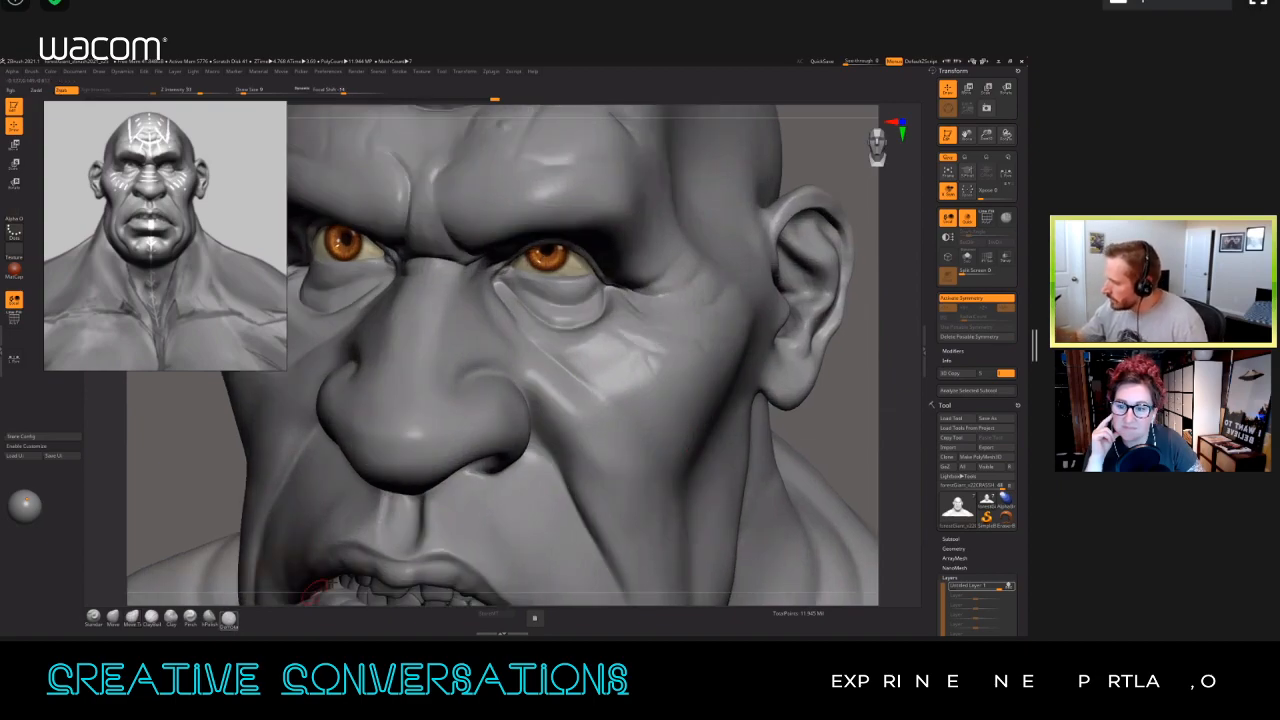
{"action": "right_click_drag", "start_coordinate": [617, 332], "coordinate": [614, 323], "text": "ctrl"}
{"action": "key", "text": "s"}
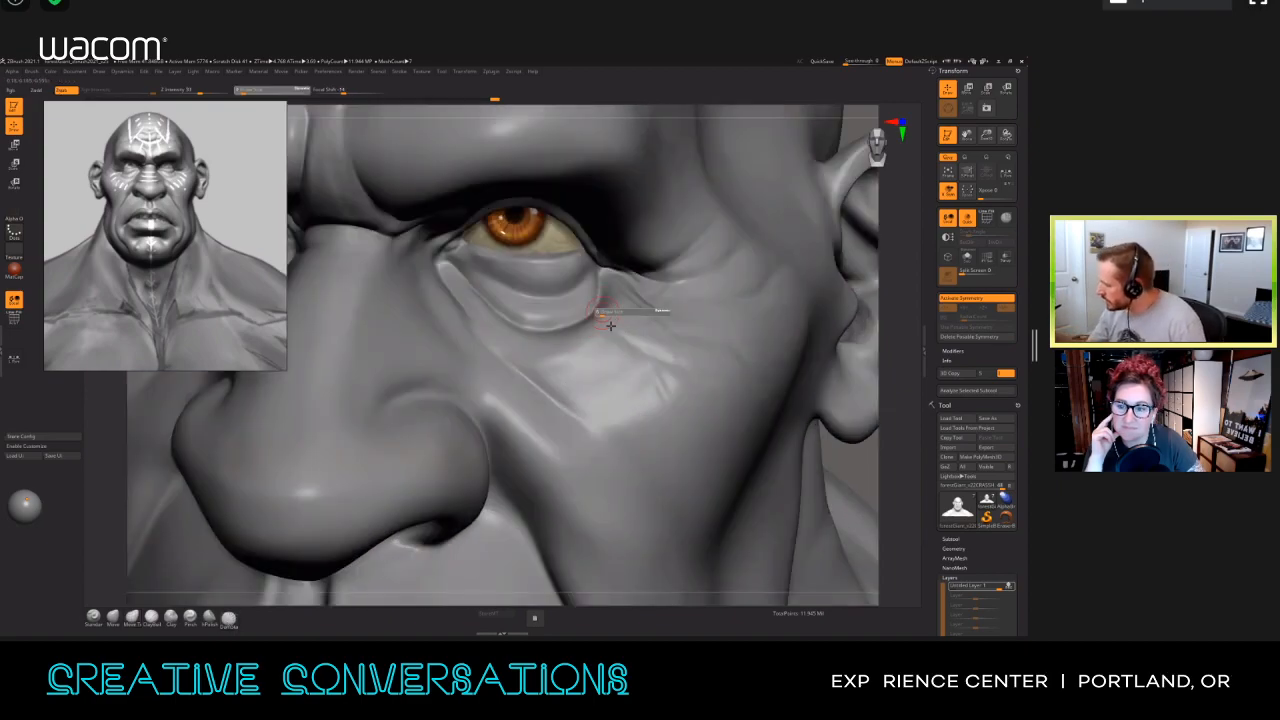
{"action": "right_click_drag", "start_coordinate": [612, 346], "coordinate": [743, 378], "text": "alt"}
{"action": "mouse_move", "coordinate": [738, 357]}
{"action": "left_mouse_down"}
{"action": "mouse_move", "coordinate": [798, 387]}
{"action": "mouse_move", "coordinate": [738, 352]}
{"action": "left_mouse_up"}
{"action": "key", "text": "s"}
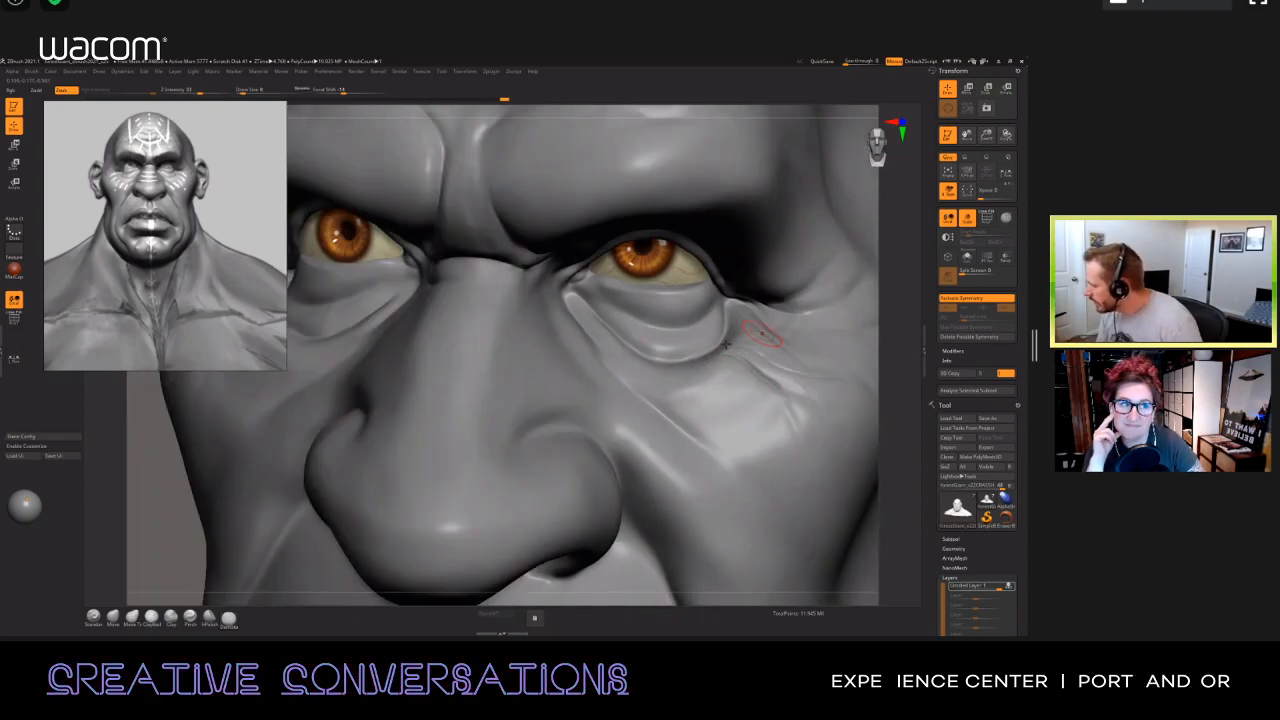
{"action": "right_click_drag", "start_coordinate": [823, 322], "coordinate": [746, 356], "text": "alt"}
{"action": "mouse_move", "coordinate": [717, 346]}
{"action": "left_mouse_down"}
{"action": "mouse_move", "coordinate": [832, 350]}
{"action": "mouse_move", "coordinate": [760, 371]}
{"action": "mouse_move", "coordinate": [795, 358]}
{"action": "left_mouse_up"}
{"action": "mouse_move", "coordinate": [686, 339]}
{"action": "left_mouse_down"}
{"action": "mouse_move", "coordinate": [720, 365]}
{"action": "mouse_move", "coordinate": [812, 348]}
{"action": "left_mouse_up"}
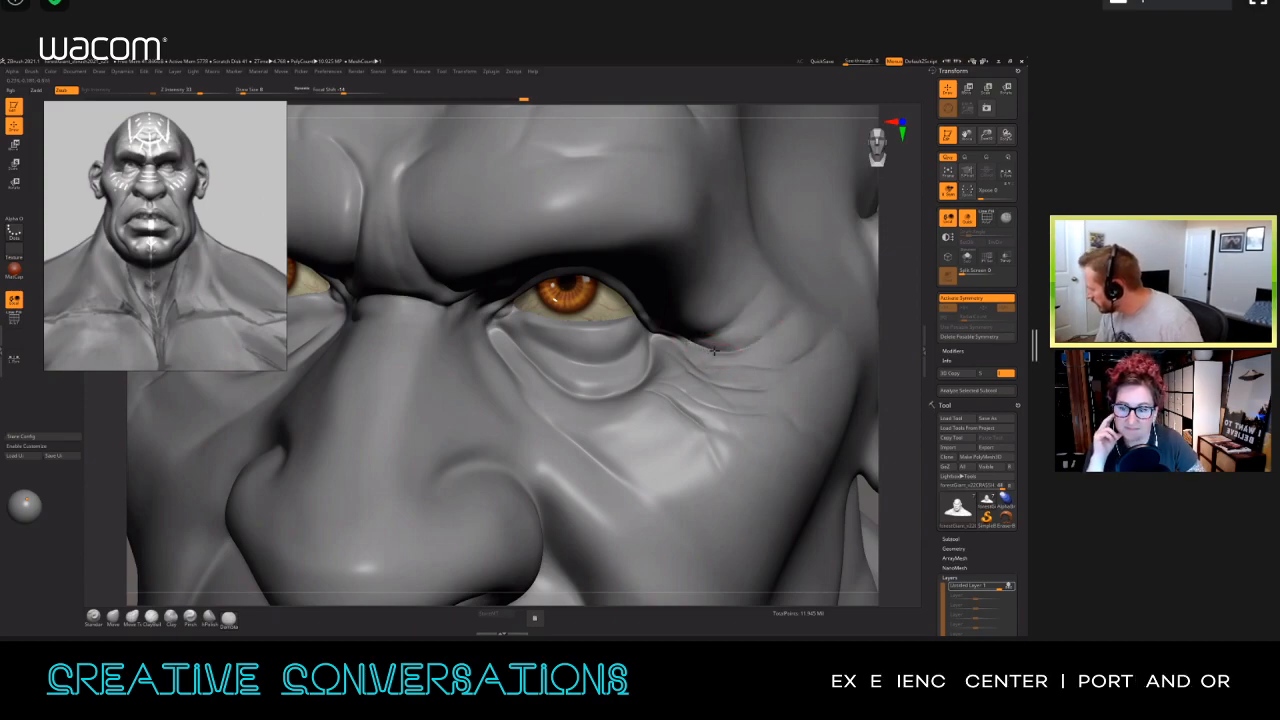
Step: Extend the outer eye creases up toward the temple, lower the Z Intensity, and add a softer crease on the upper cheek
{"action": "left_click_drag", "start_coordinate": [722, 350], "coordinate": [775, 328]}
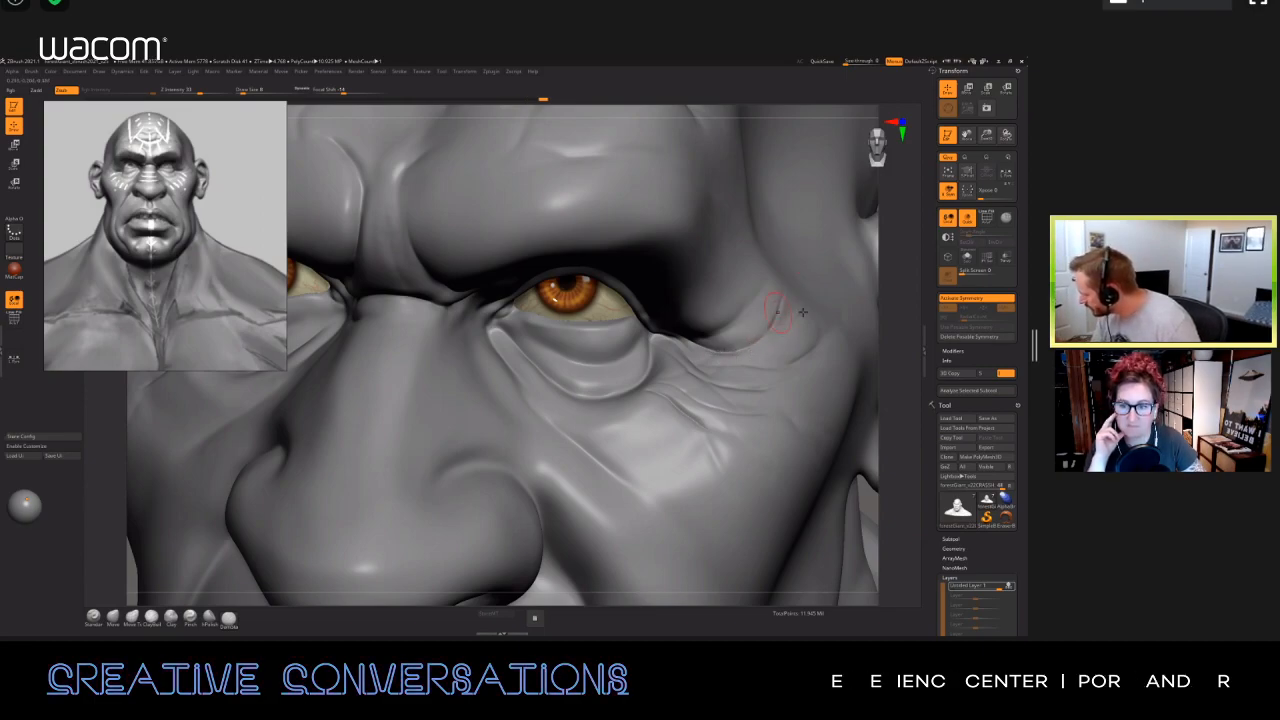
{"action": "left_click_drag", "start_coordinate": [772, 321], "coordinate": [780, 304]}
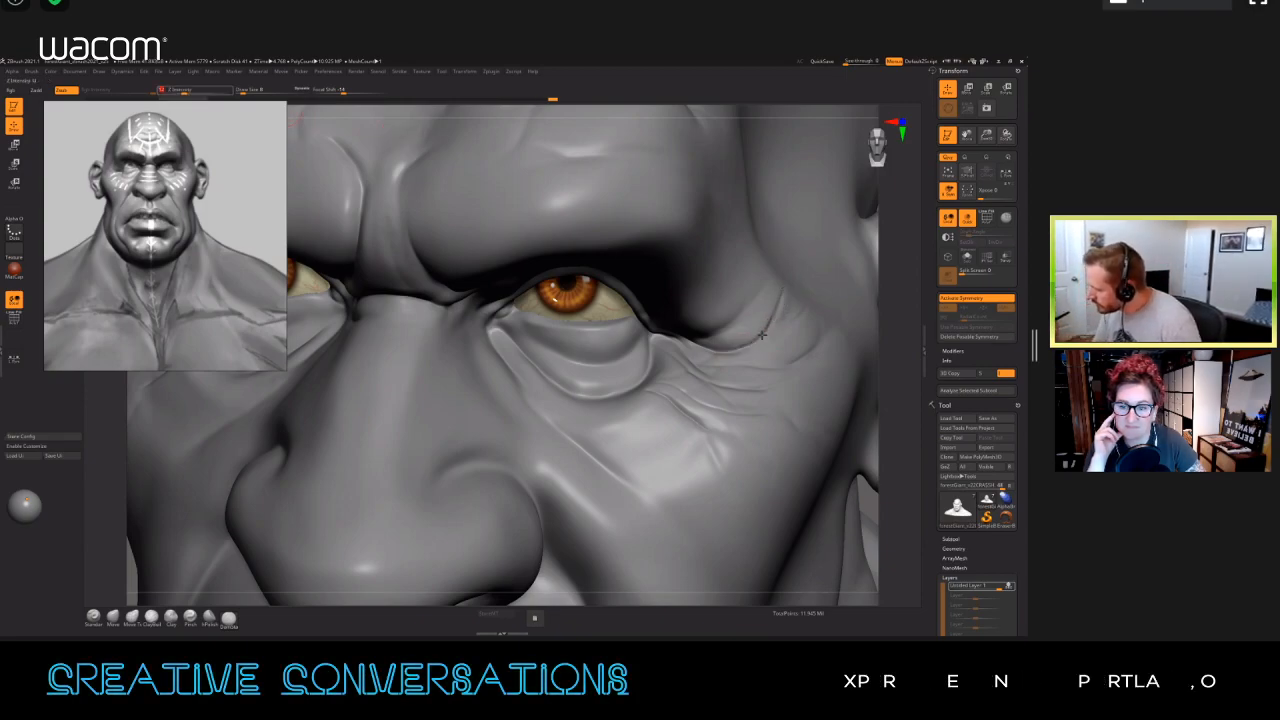
{"action": "left_click_drag", "start_coordinate": [650, 400], "coordinate": [712, 430]}
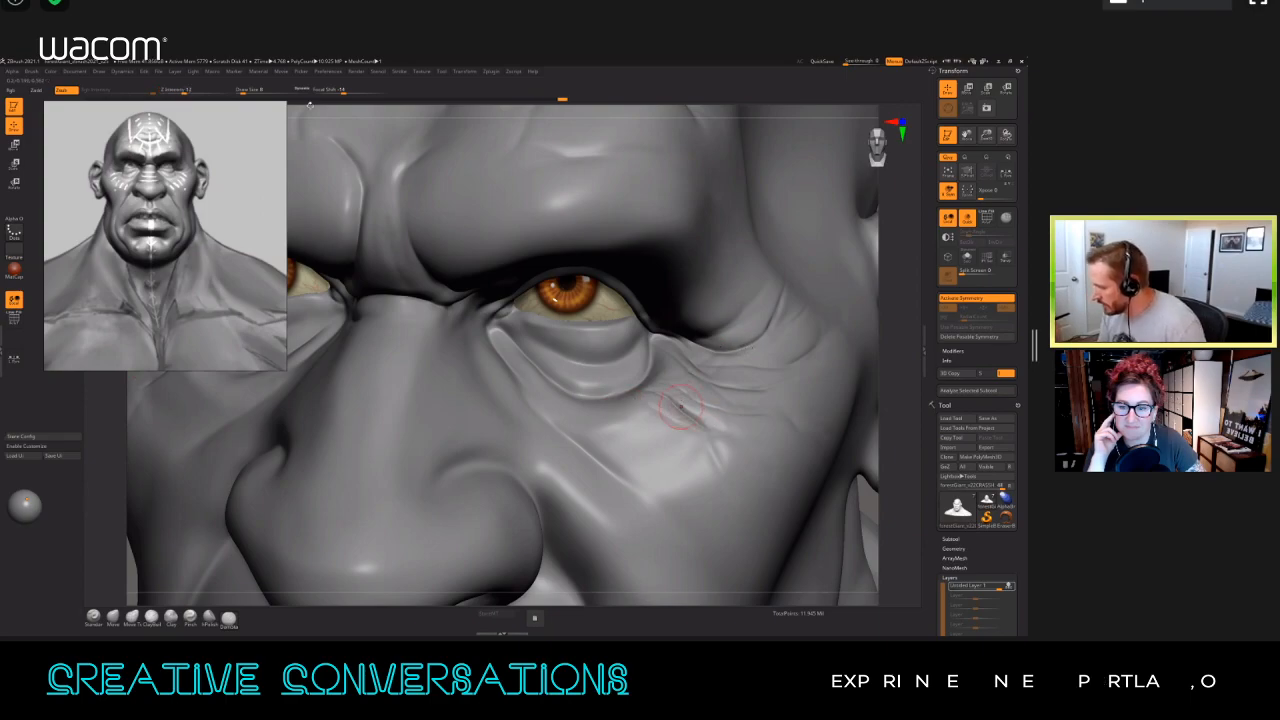
{"action": "right_click_drag", "start_coordinate": [700, 345], "coordinate": [635, 368]}
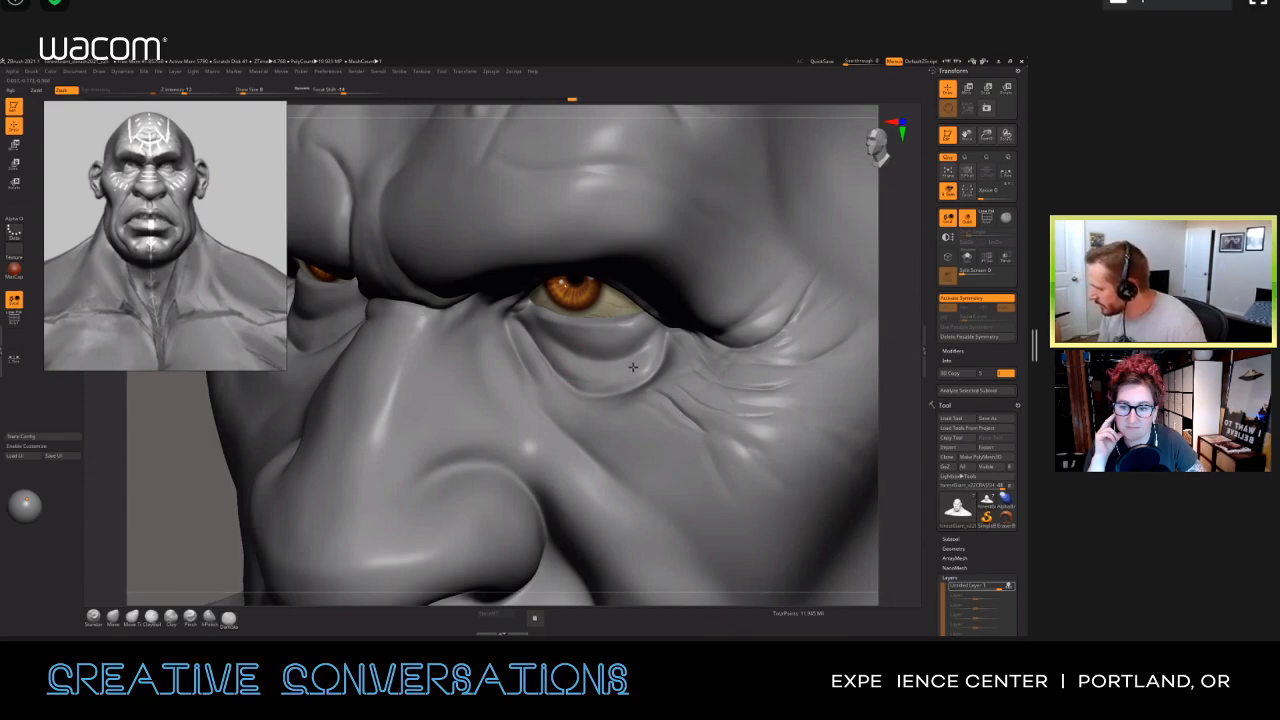
Step: Carve fine creases along the lower eyelid bag, reducing the Draw Size to 7
{"action": "mouse_move", "coordinate": [637, 366]}
{"action": "right_mouse_down"}
{"action": "mouse_move", "coordinate": [621, 340]}
{"action": "mouse_move", "coordinate": [585, 372]}
{"action": "mouse_move", "coordinate": [555, 362]}
{"action": "right_mouse_up"}
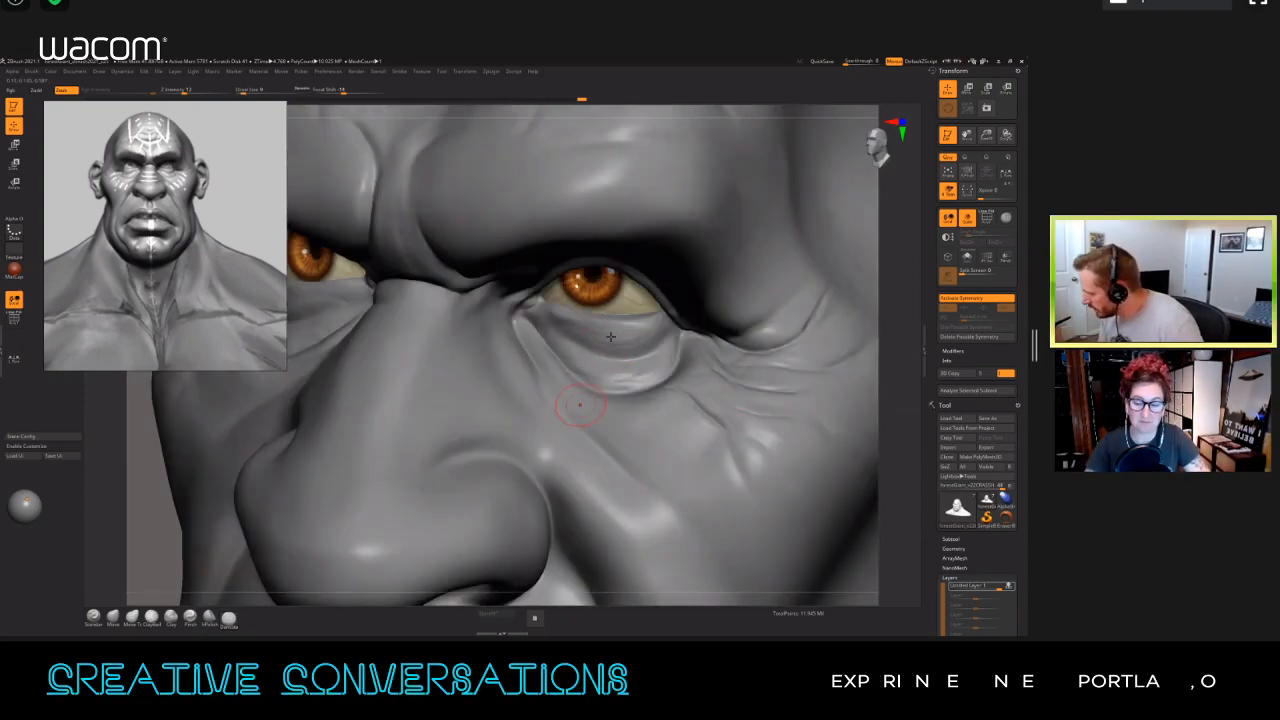
{"action": "key", "text": "s"}
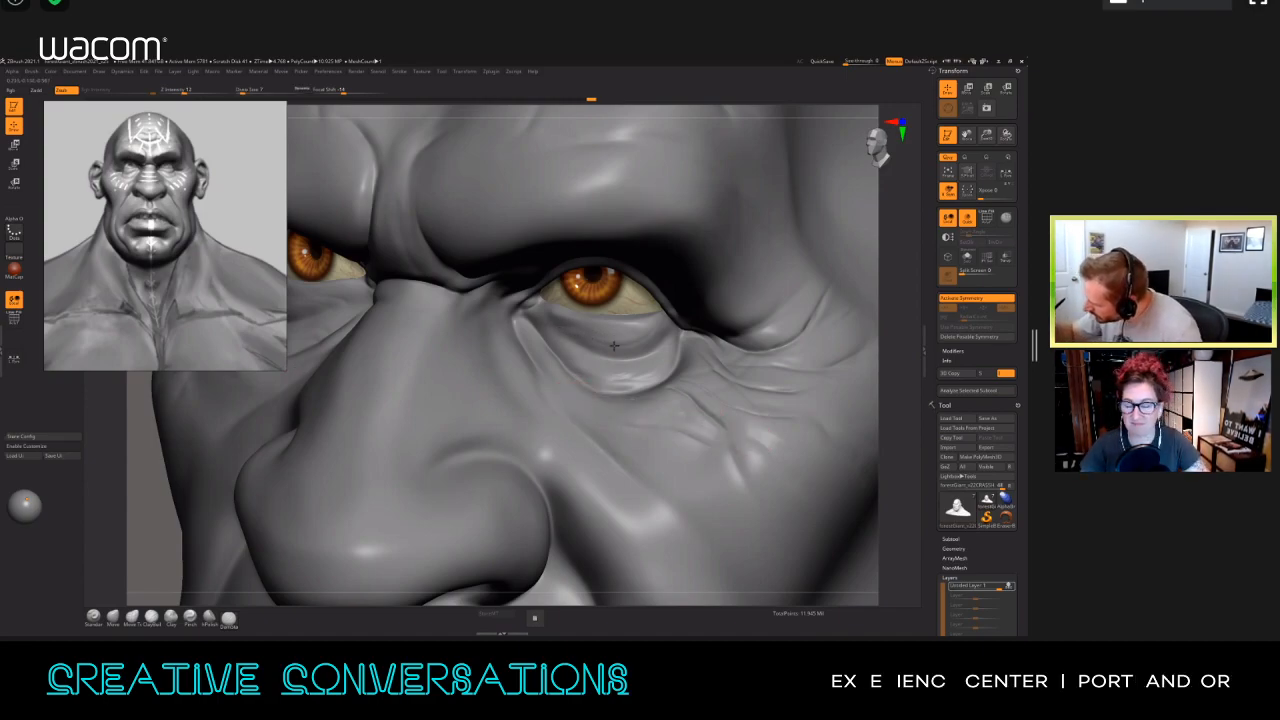
{"action": "mouse_move", "coordinate": [788, 428]}
{"action": "right_mouse_down"}
{"action": "mouse_move", "coordinate": [629, 449]}
{"action": "mouse_move", "coordinate": [548, 430]}
{"action": "right_mouse_up"}
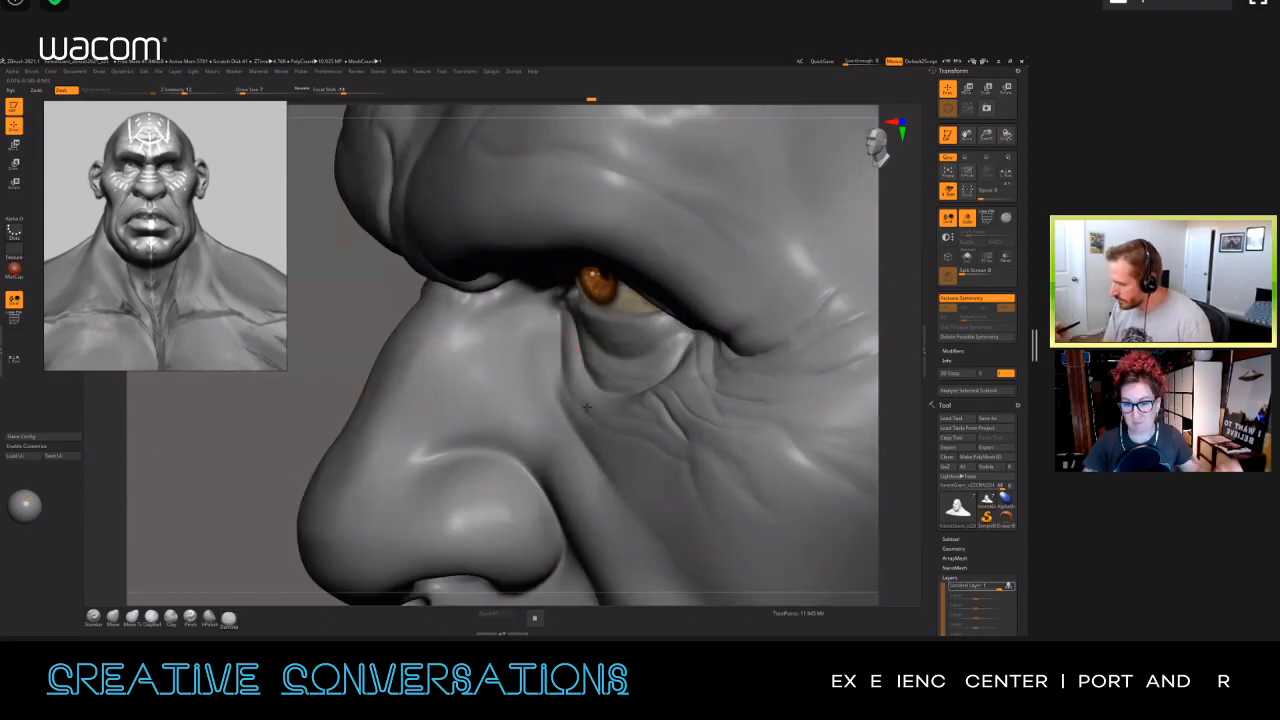
{"action": "mouse_move", "coordinate": [594, 377]}
{"action": "right_mouse_down"}
{"action": "mouse_move", "coordinate": [560, 397]}
{"action": "mouse_move", "coordinate": [643, 428]}
{"action": "mouse_move", "coordinate": [577, 407]}
{"action": "right_mouse_up"}
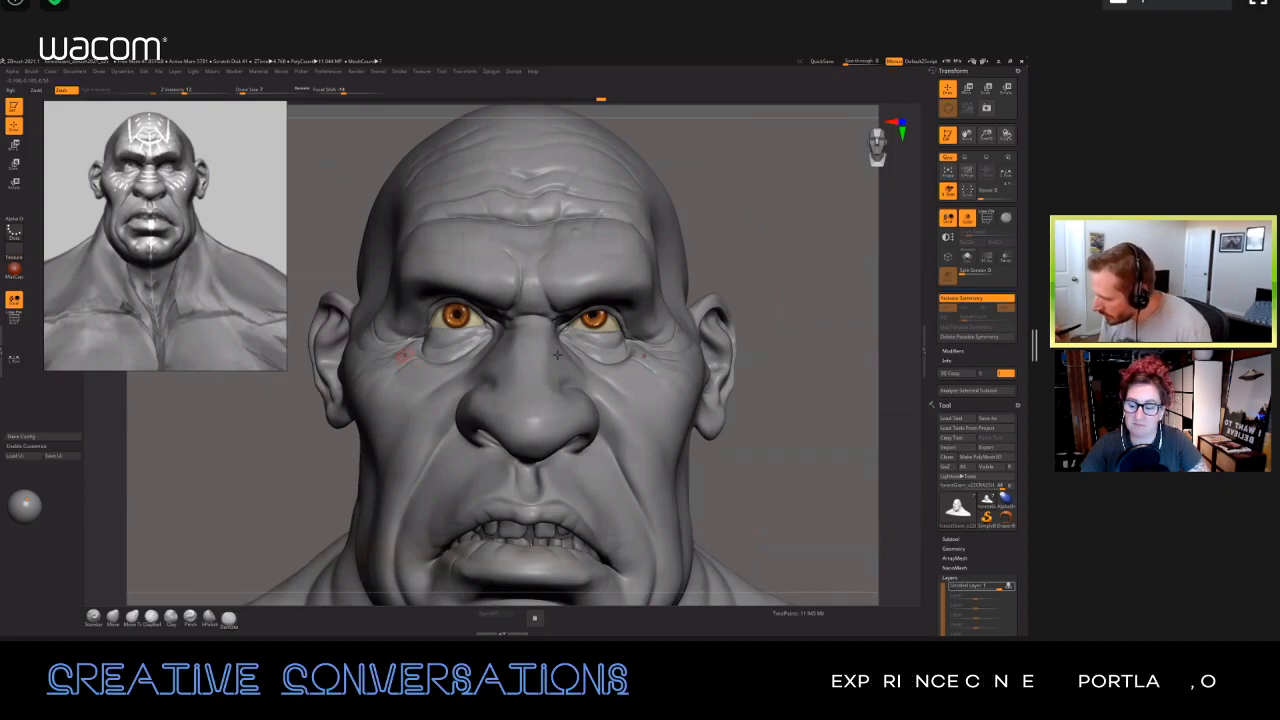
Step: Turn off symmetry and inspect both sides of the face to prepare for asymmetrical detailing
{"action": "key", "text": "x"}
{"action": "right_click_drag", "start_coordinate": [581, 385], "coordinate": [591, 379]}
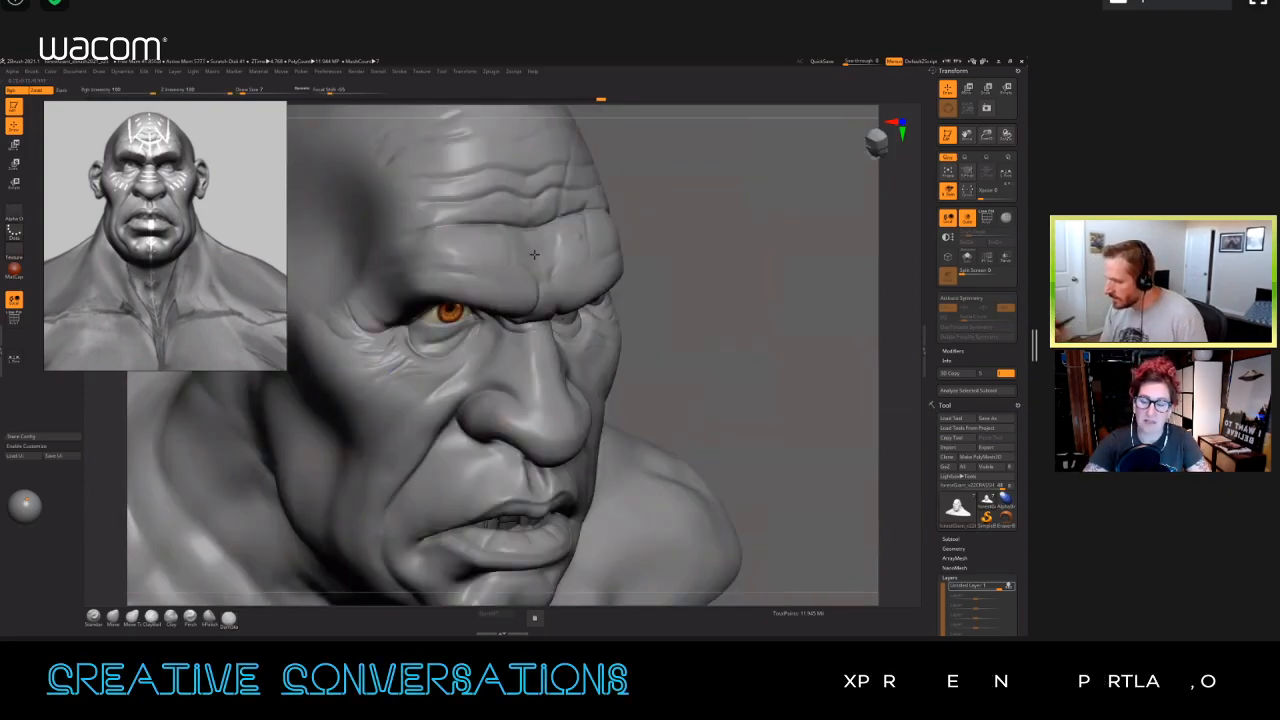
{"action": "left_click_drag", "start_coordinate": [700, 398], "coordinate": [414, 367]}
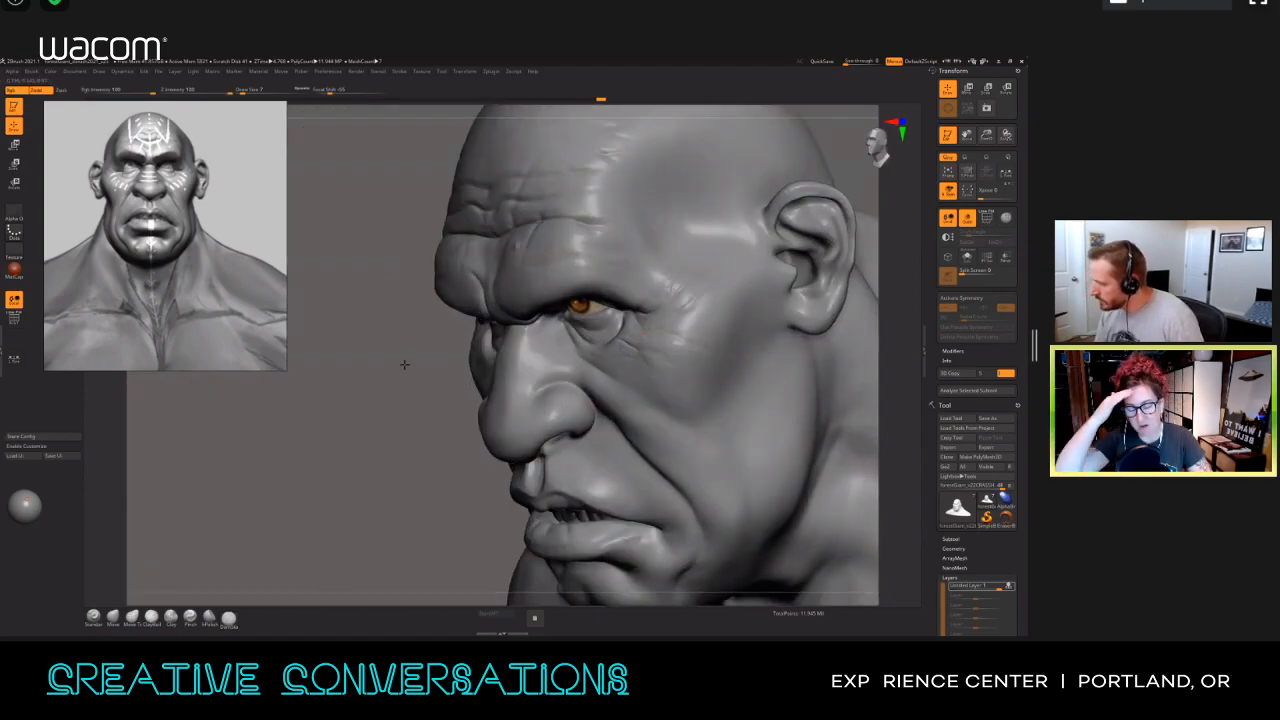
{"action": "mouse_move", "coordinate": [402, 354]}
{"action": "left_mouse_down"}
{"action": "mouse_move", "coordinate": [407, 380]}
{"action": "mouse_move", "coordinate": [387, 366]}
{"action": "left_mouse_up"}
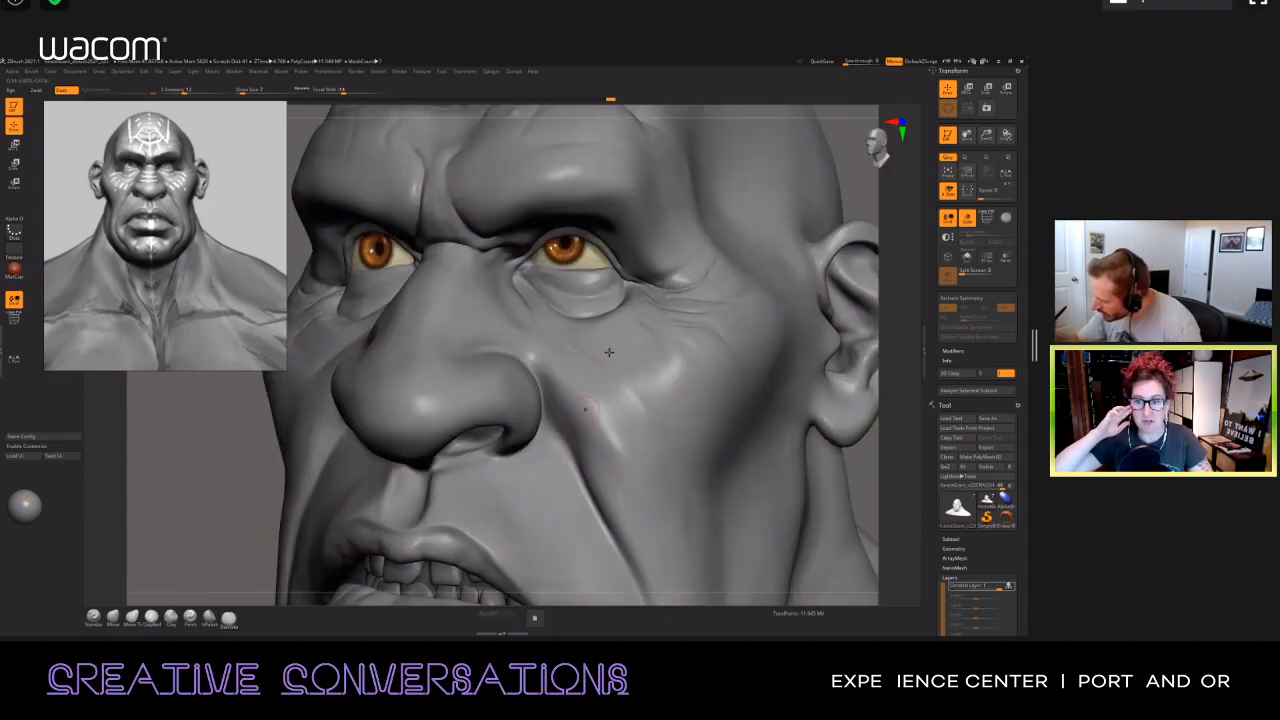
Step: Adjust the brush size and sculpt creases on the cheek beside the nasolabial fold, toggling symmetry and leaving it off
{"action": "key", "text": "s"}
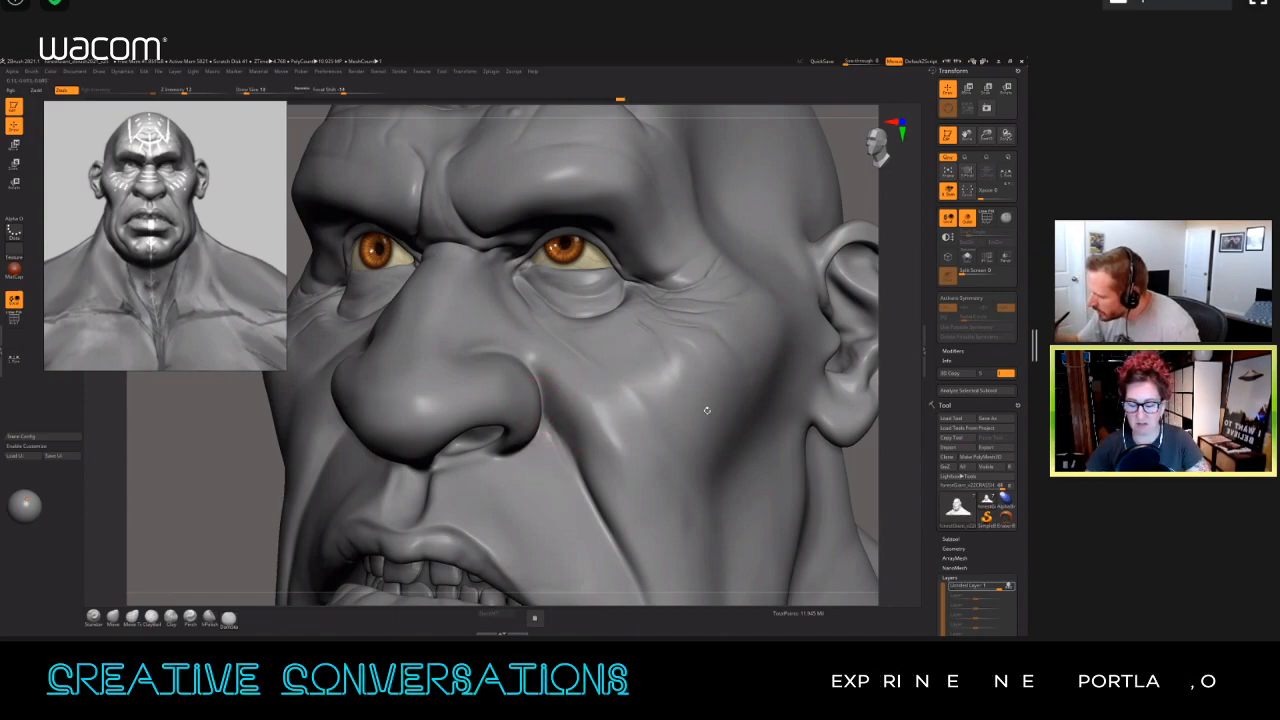
{"action": "left_click_drag", "start_coordinate": [578, 490], "coordinate": [588, 508]}
{"action": "key", "text": "s"}
{"action": "left_click_drag", "start_coordinate": [558, 443], "coordinate": [580, 488]}
{"action": "mouse_move", "coordinate": [585, 425]}
{"action": "right_mouse_down"}
{"action": "mouse_move", "coordinate": [634, 374]}
{"action": "mouse_move", "coordinate": [626, 356]}
{"action": "mouse_move", "coordinate": [647, 497]}
{"action": "mouse_move", "coordinate": [700, 455]}
{"action": "mouse_move", "coordinate": [625, 450]}
{"action": "right_mouse_up"}
{"action": "key", "text": "x"}
{"action": "mouse_move", "coordinate": [706, 452]}
{"action": "right_mouse_down"}
{"action": "mouse_move", "coordinate": [694, 451]}
{"action": "mouse_move", "coordinate": [698, 482]}
{"action": "mouse_move", "coordinate": [693, 438]}
{"action": "right_mouse_up"}
{"action": "key", "text": "x"}
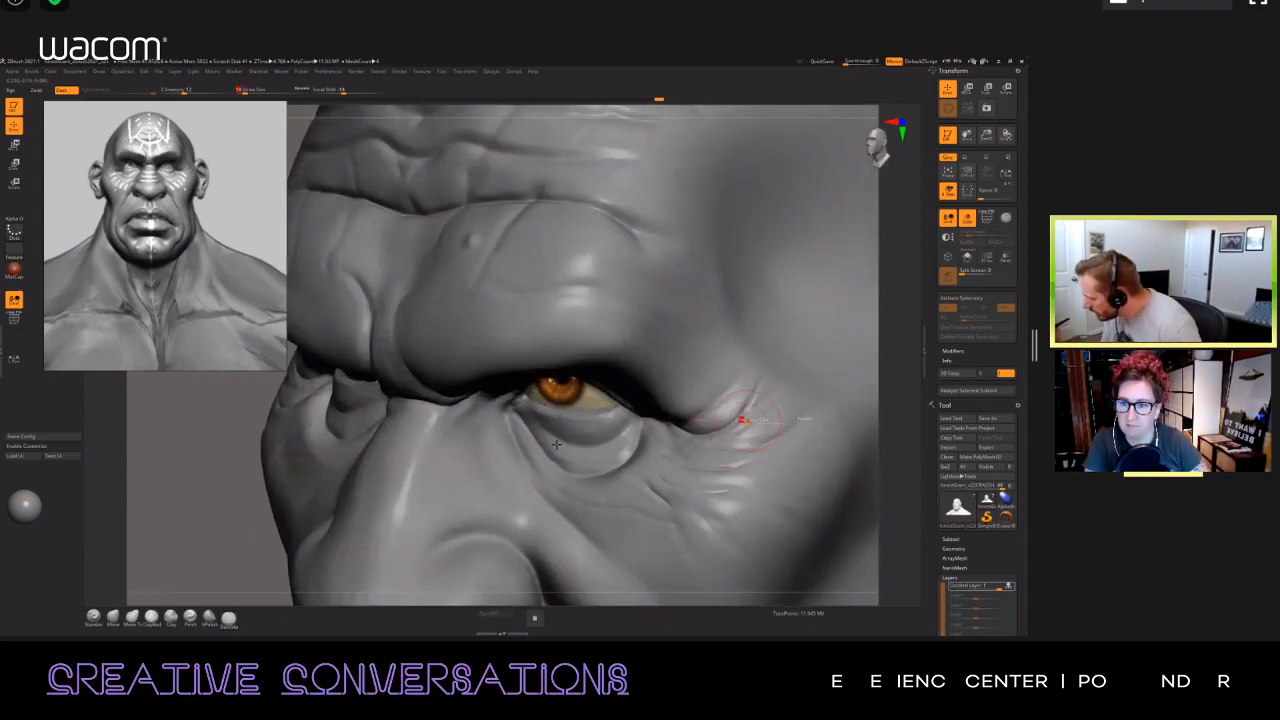
Step: Set the Draw Size to 7 and carve an asymmetrical fine wrinkle below the outer corner of the eye
{"action": "key", "text": "s"}
{"action": "left_click_drag", "start_coordinate": [751, 424], "coordinate": [744, 424]}
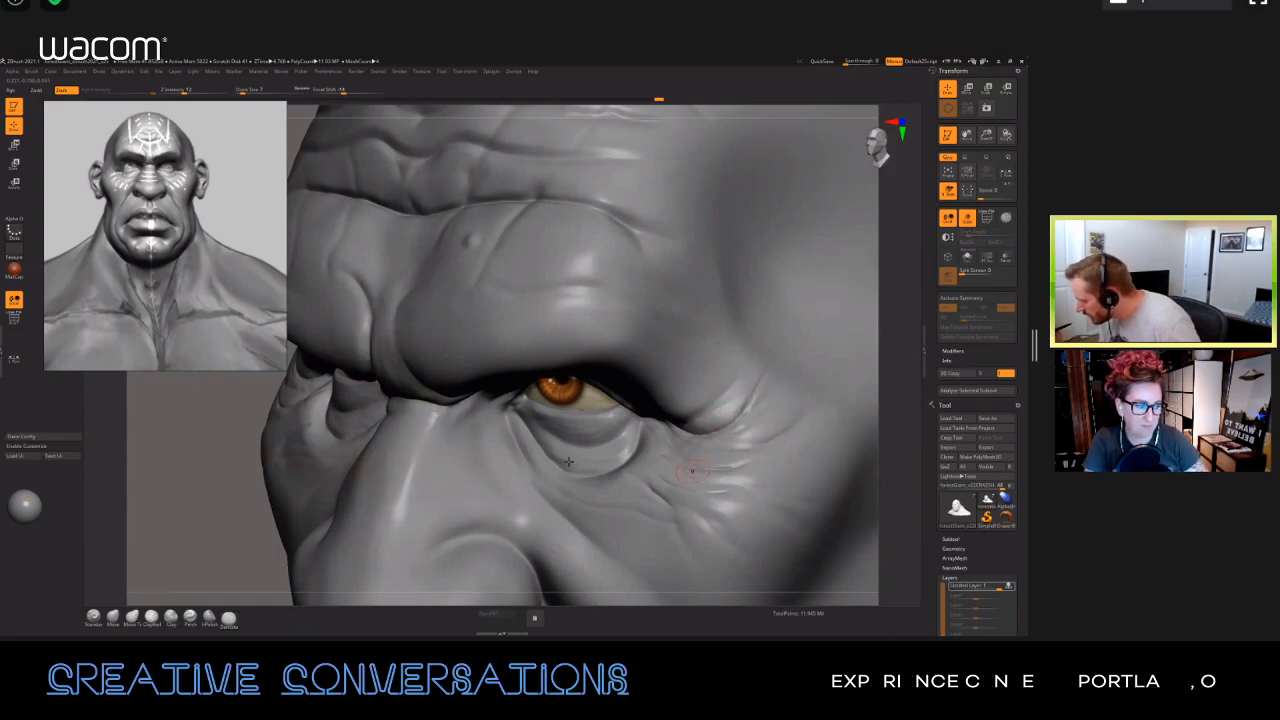
{"action": "left_click_drag", "start_coordinate": [689, 477], "coordinate": [704, 483], "text": "shift"}
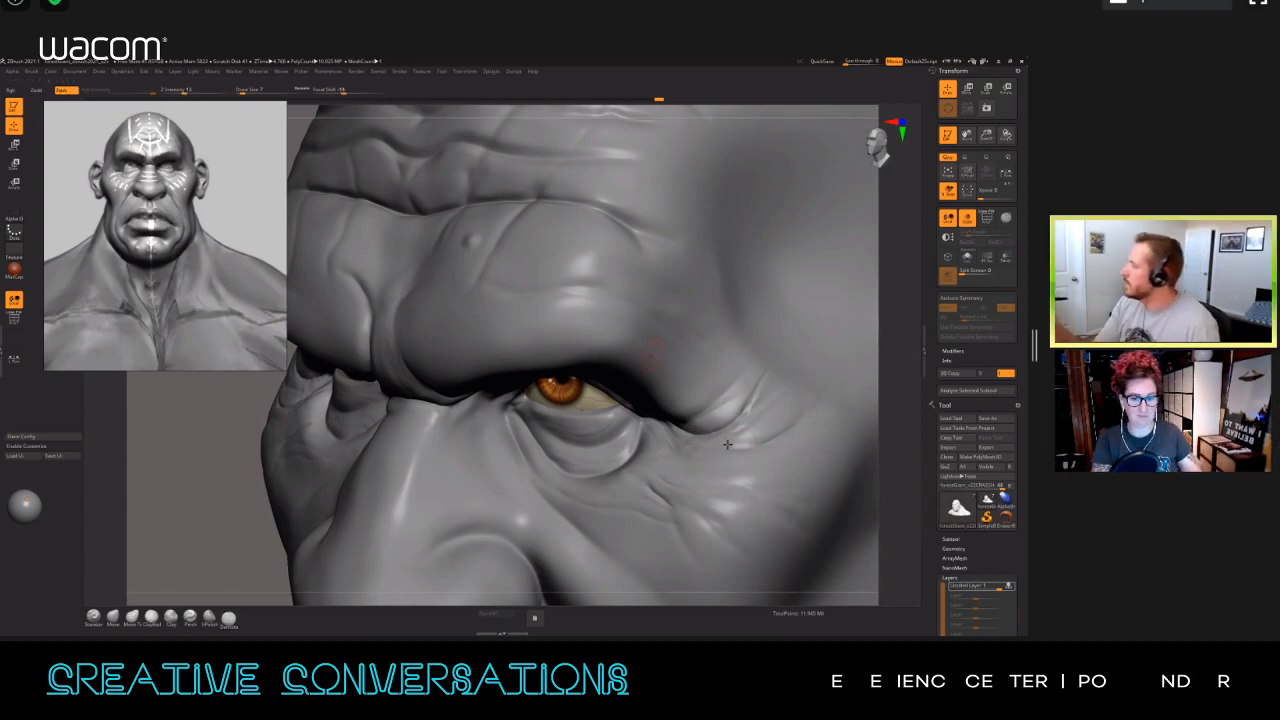
Step: Dock the Brush palette in the tray above the Transform palette
{"action": "left_click", "coordinate": [31, 71], "text": "shift"}
{"action": "left_click_drag", "start_coordinate": [28, 83], "coordinate": [940, 102]}
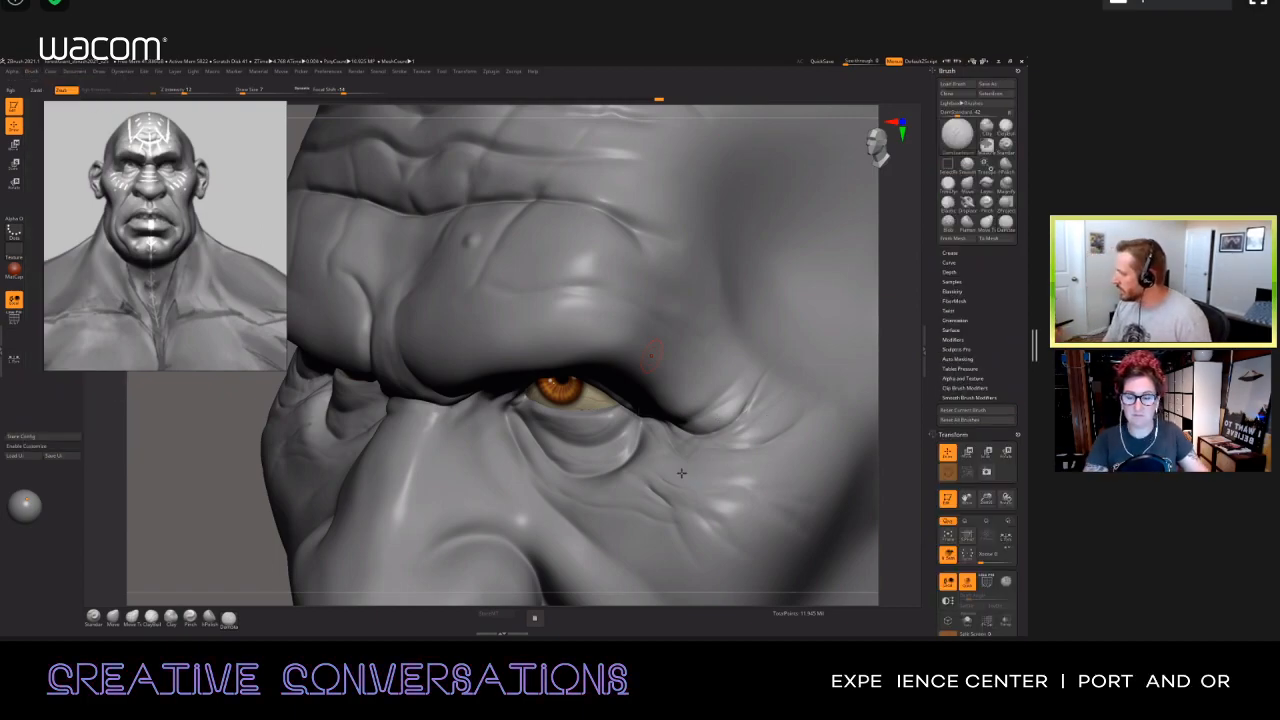
Step: Expand the brush modifiers and try smoothing the crow's feet beyond the outer corner of the eye, undoing one stroke
{"action": "left_click", "coordinate": [953, 340]}
{"action": "key", "text": "shift"}
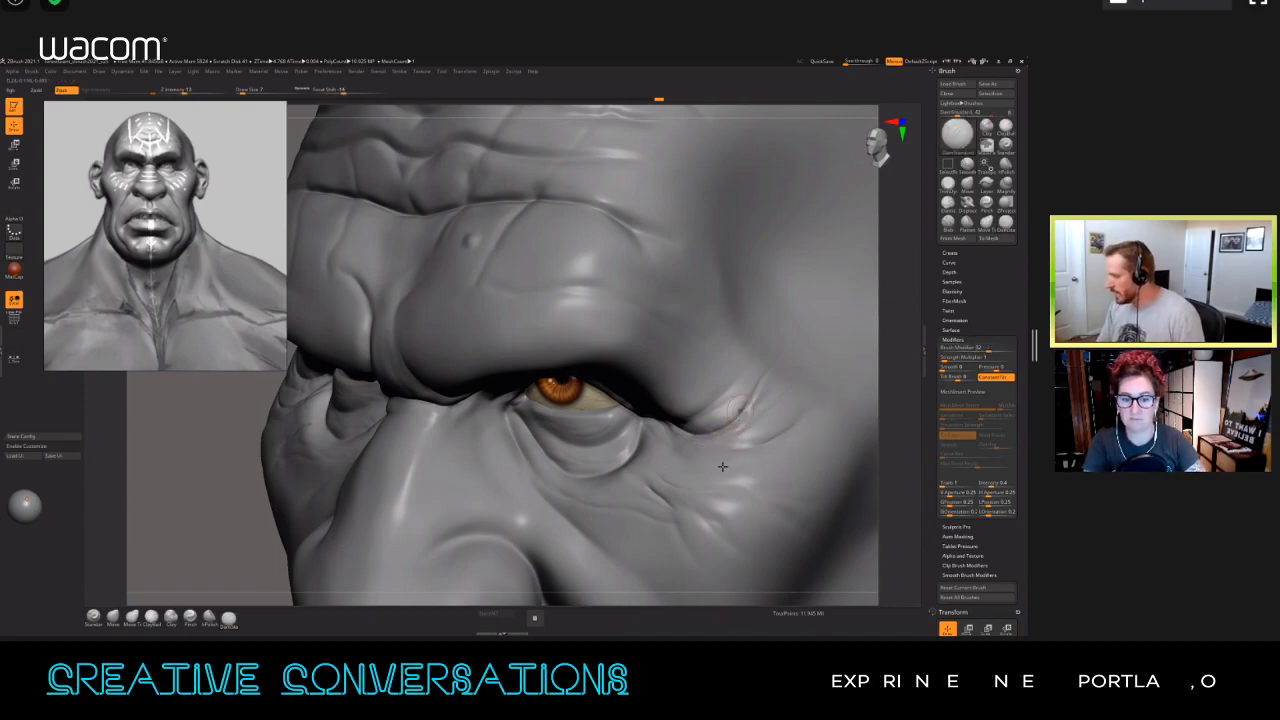
{"action": "key", "text": "shift"}
{"action": "key", "text": "ctrl"}
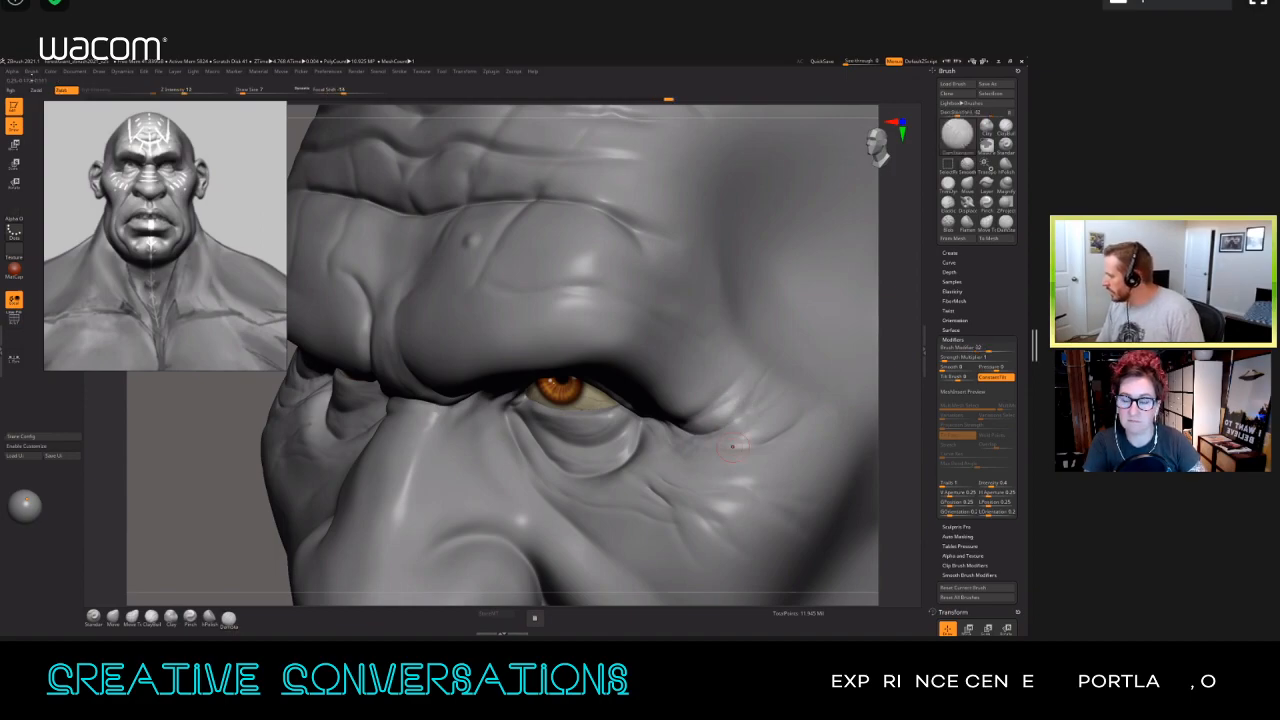
{"action": "key", "text": "ctrl+z"}
{"action": "key", "text": "shift"}
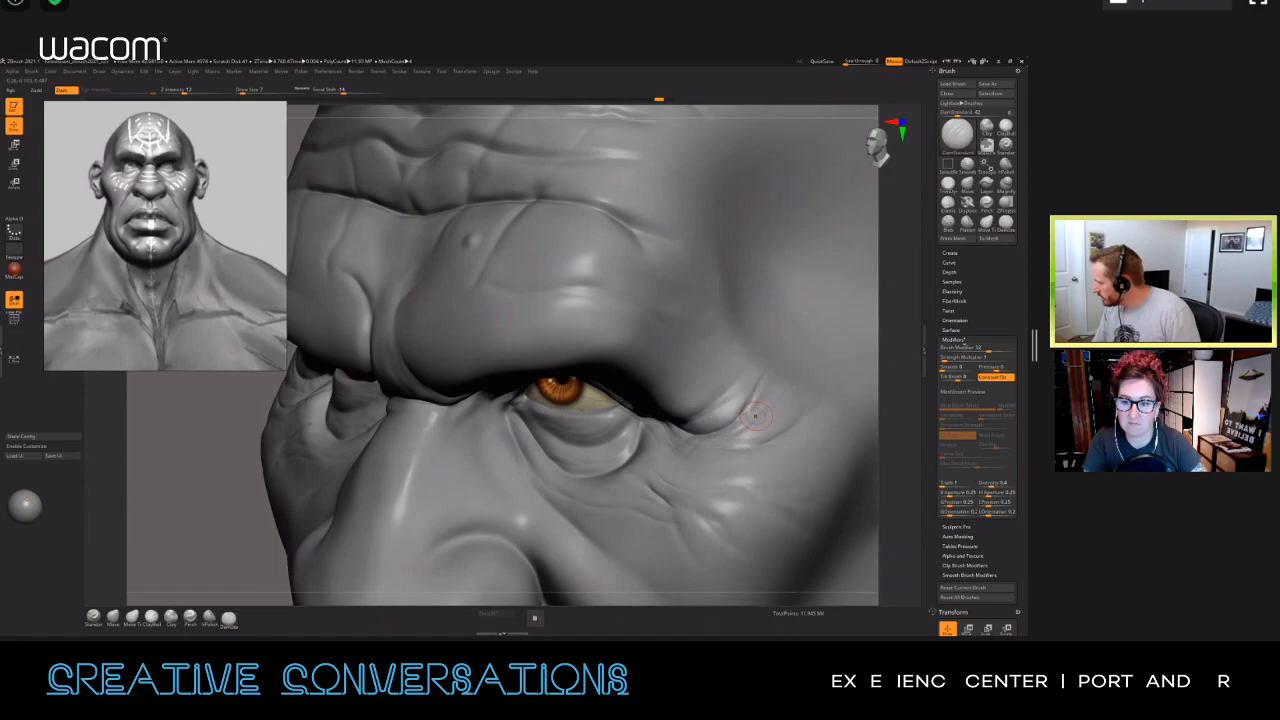
{"action": "key", "text": "shift"}
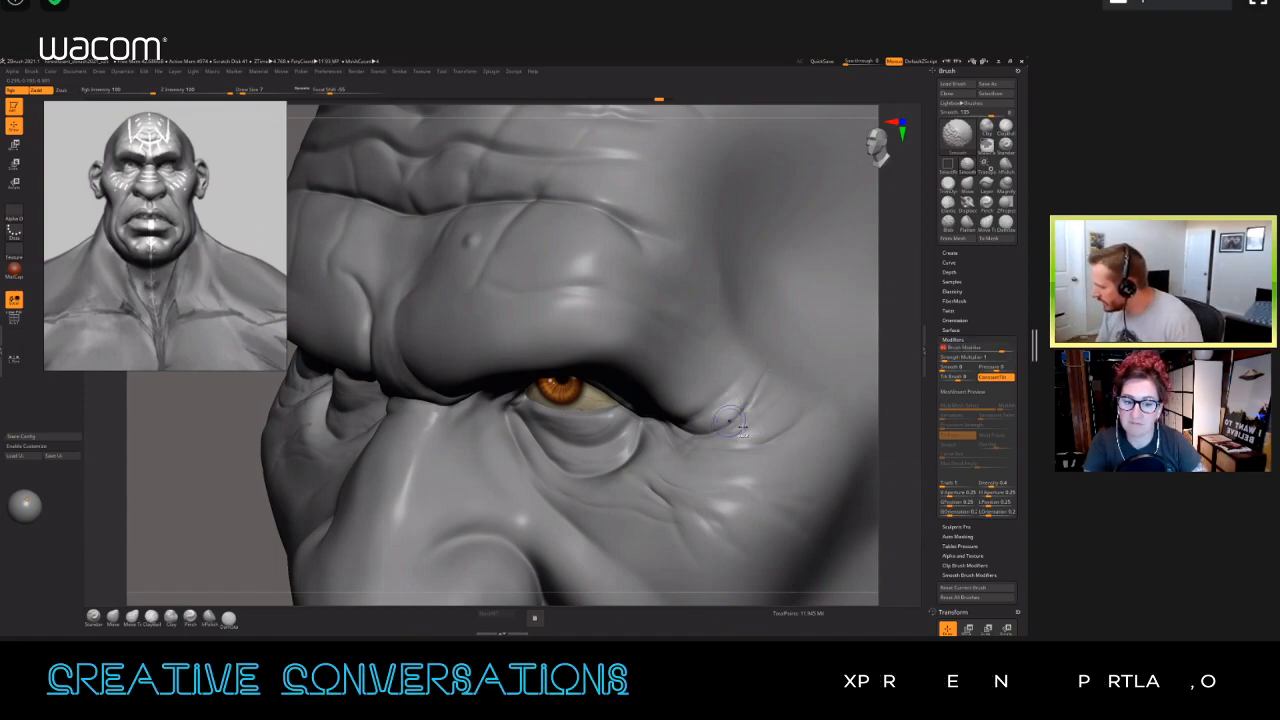
{"action": "left_click_drag", "start_coordinate": [745, 422], "coordinate": [769, 386], "text": "shift"}
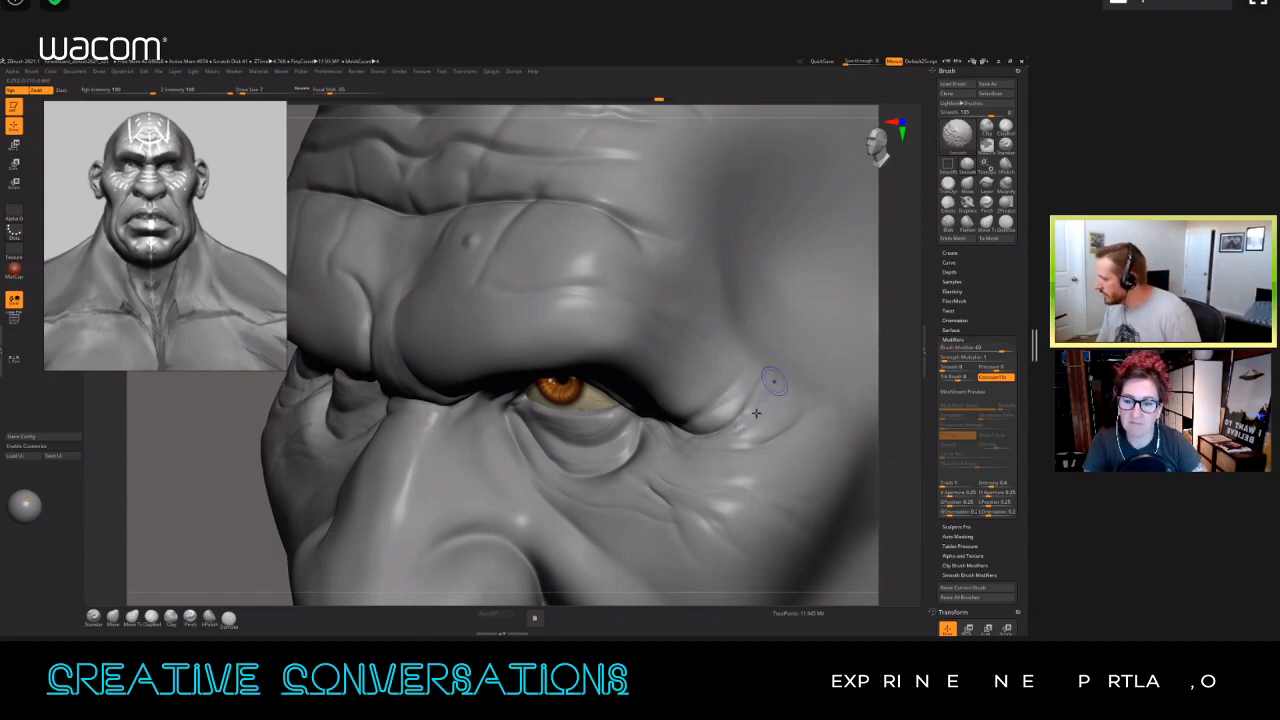
{"action": "key", "text": "shift"}
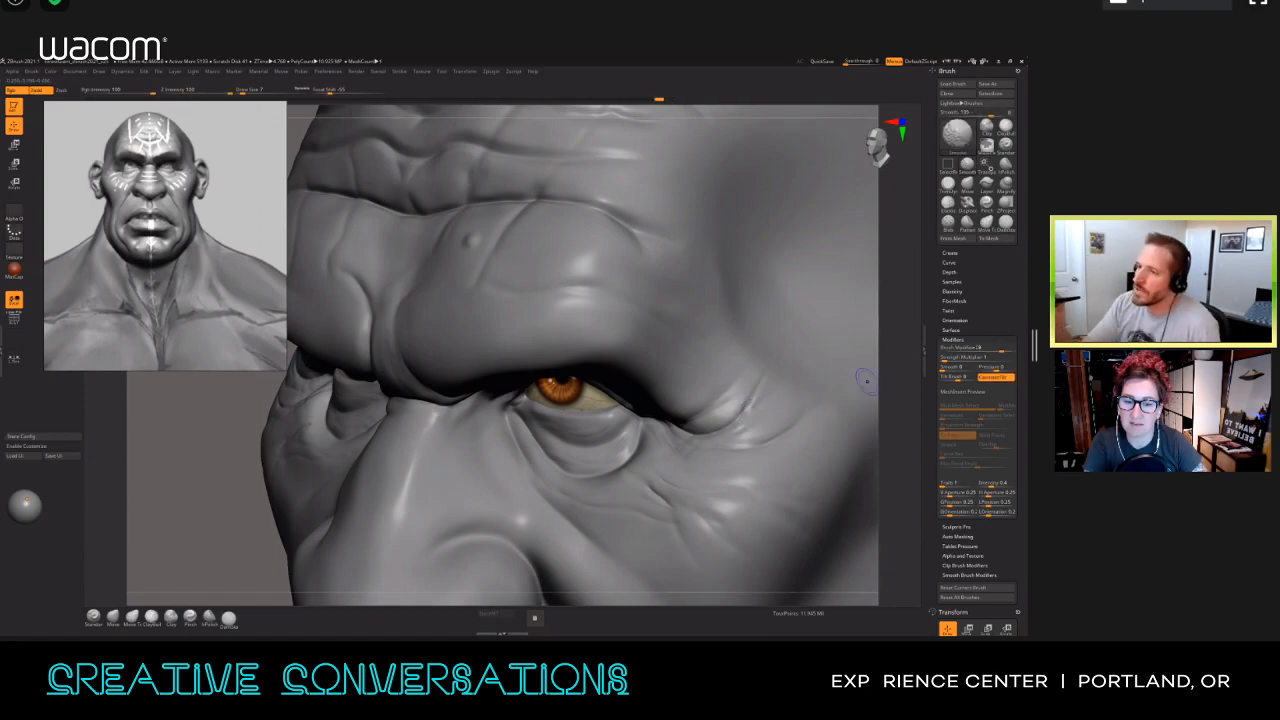
Step: Adjust the Smooth brush's modifier, set its Z Intensity to 15 and soften the creases beside the eye
{"action": "left_click_drag", "start_coordinate": [995, 348], "coordinate": [1008, 348], "text": "shift"}
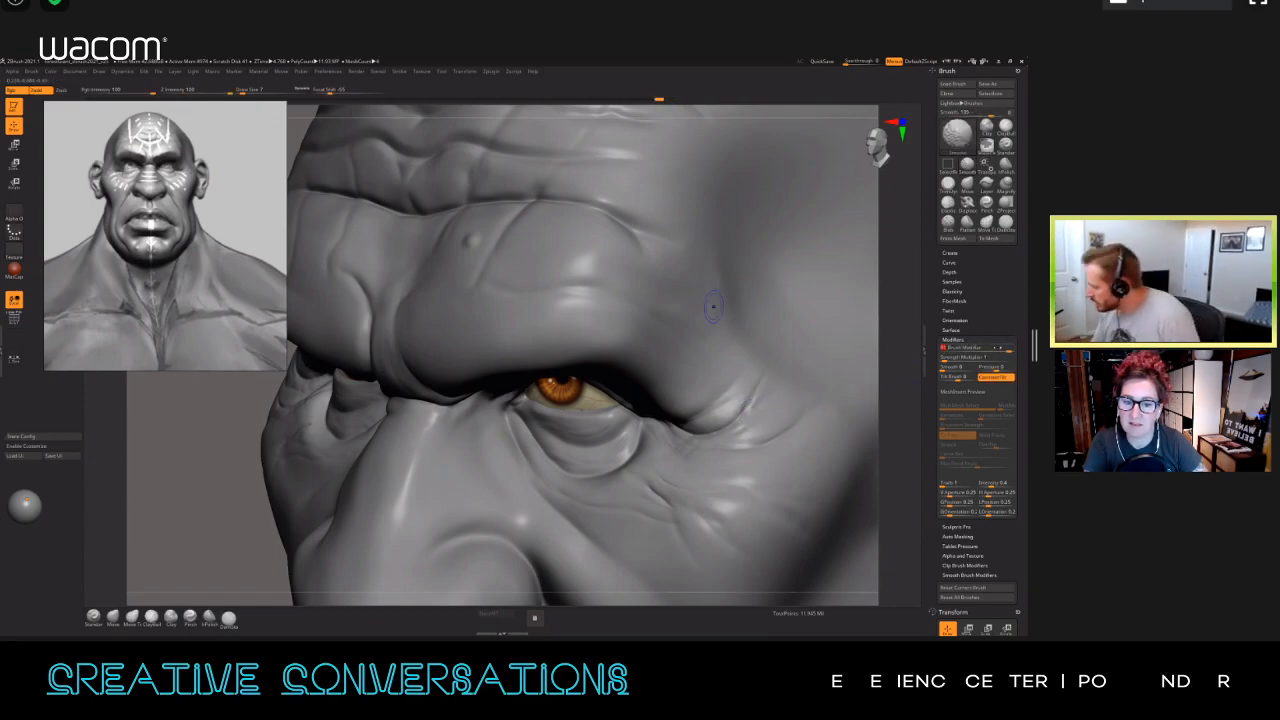
{"action": "left_click", "coordinate": [186, 91], "text": "shift"}
{"action": "left_click_drag", "start_coordinate": [733, 421], "coordinate": [770, 380], "text": "shift"}
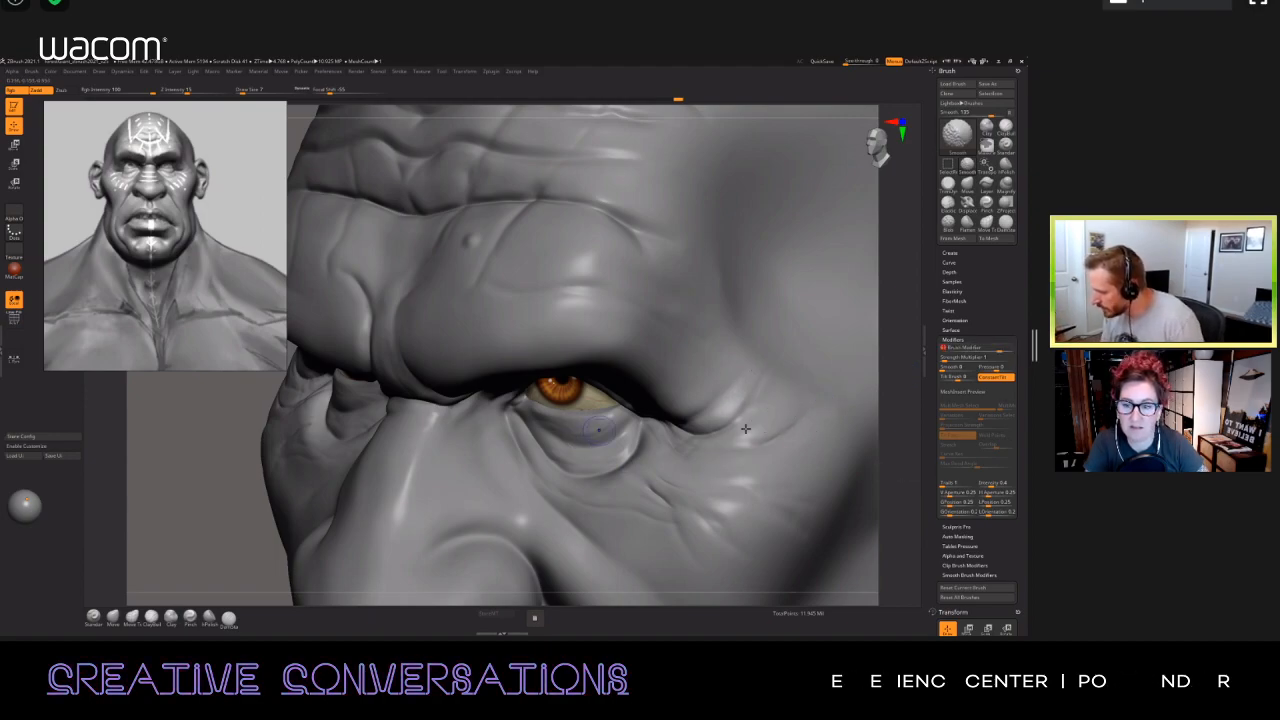
{"action": "left_click_drag", "start_coordinate": [896, 378], "coordinate": [999, 348]}
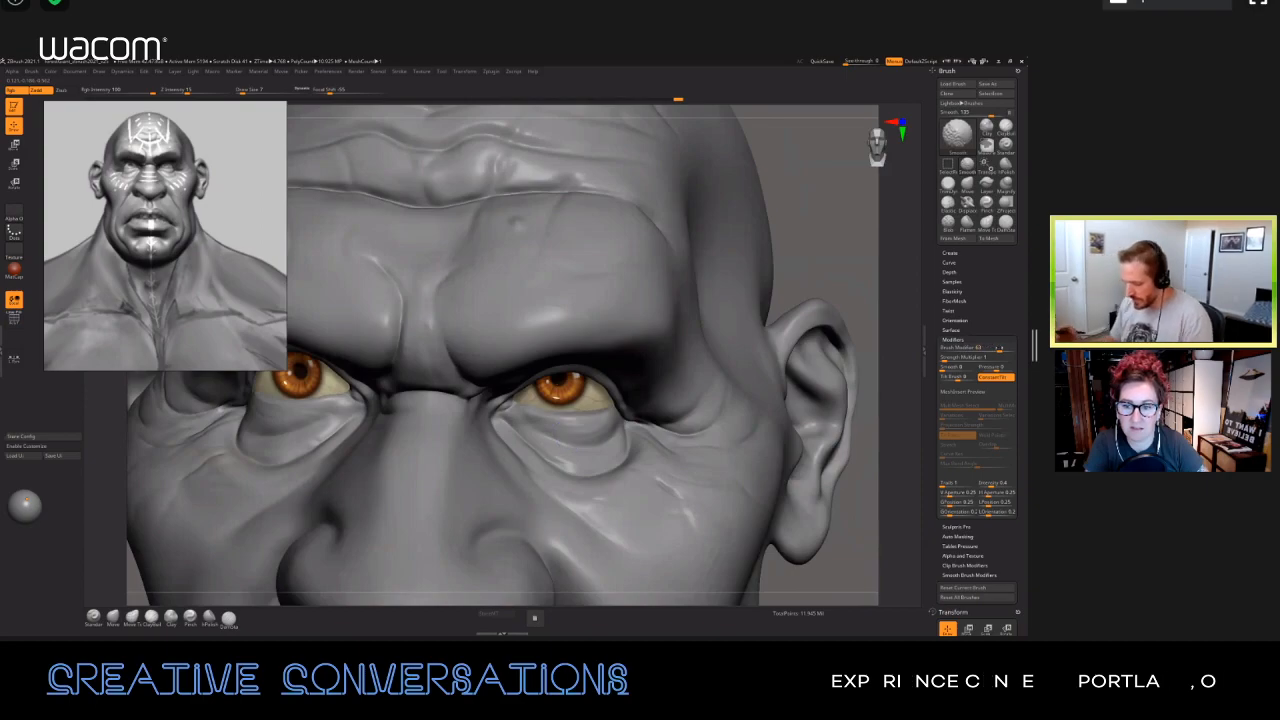
{"action": "left_click_drag", "start_coordinate": [763, 412], "coordinate": [763, 469], "text": "shift"}
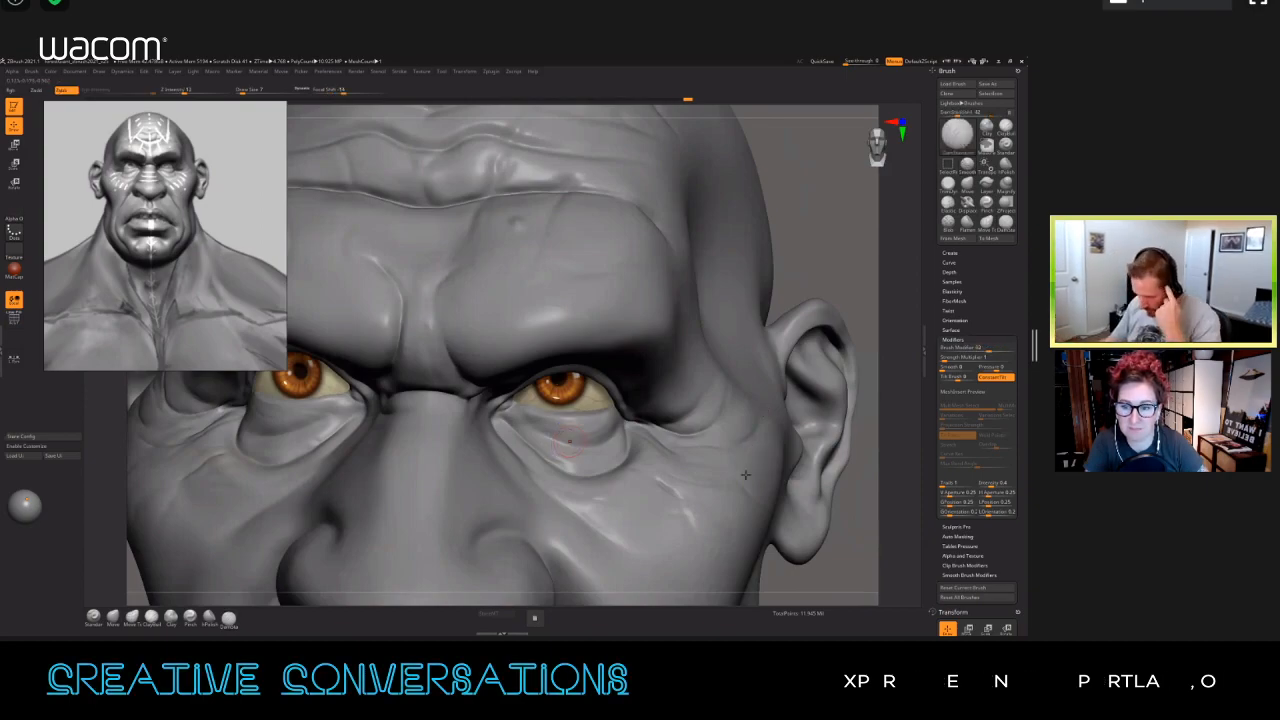
Step: Load the Smooth Stronger brush from the Smooth brush folder in LightBox and dismiss its usage note
{"action": "key", "text": "comma"}
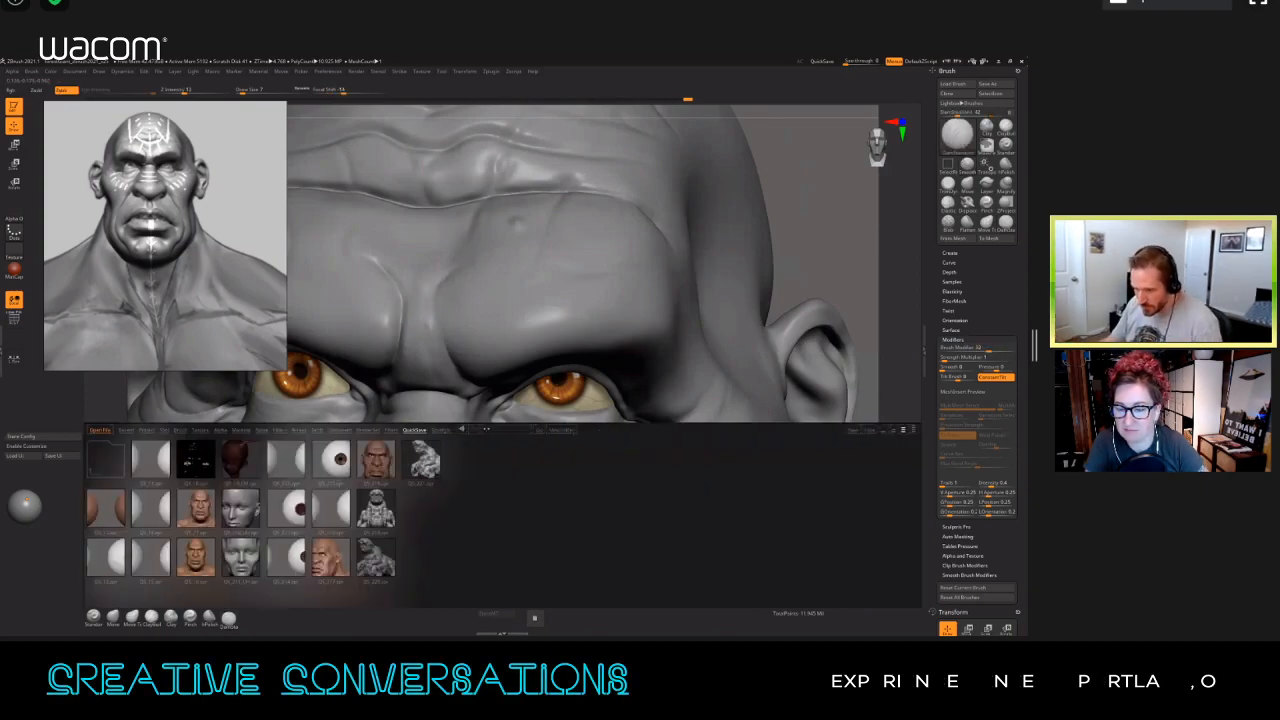
{"action": "left_click", "coordinate": [180, 430]}
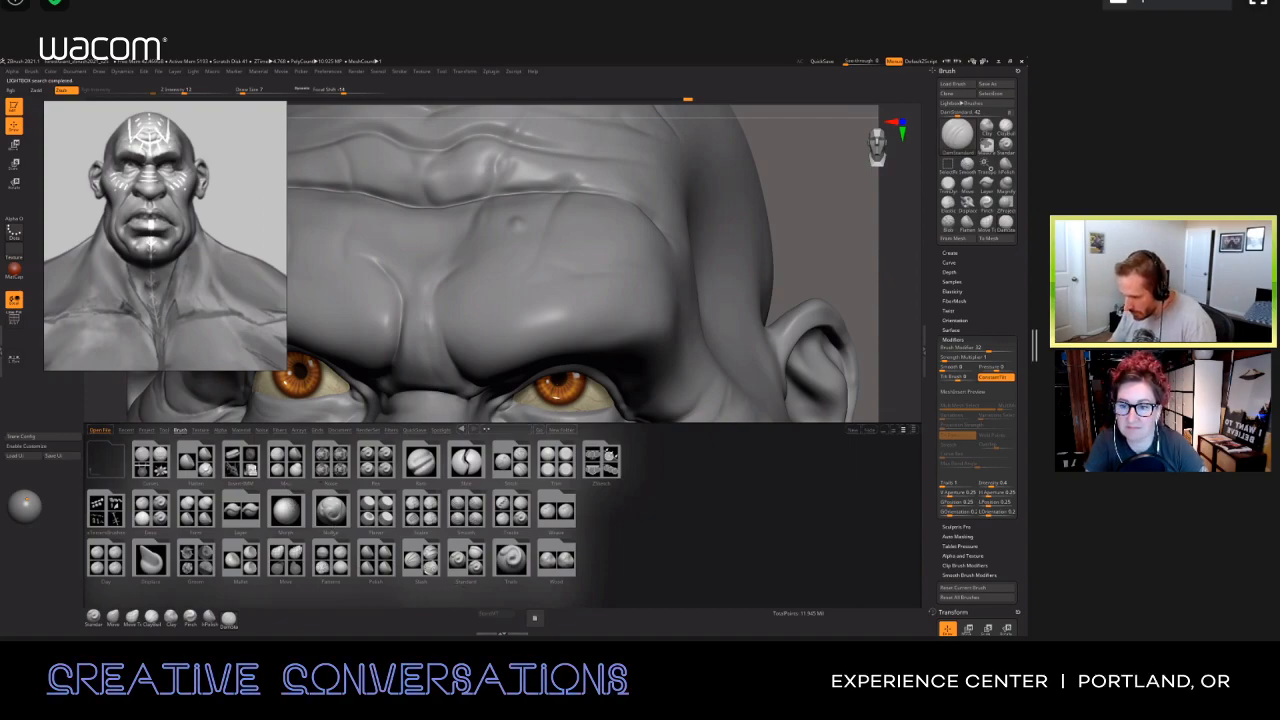
{"action": "double_click", "coordinate": [358, 465]}
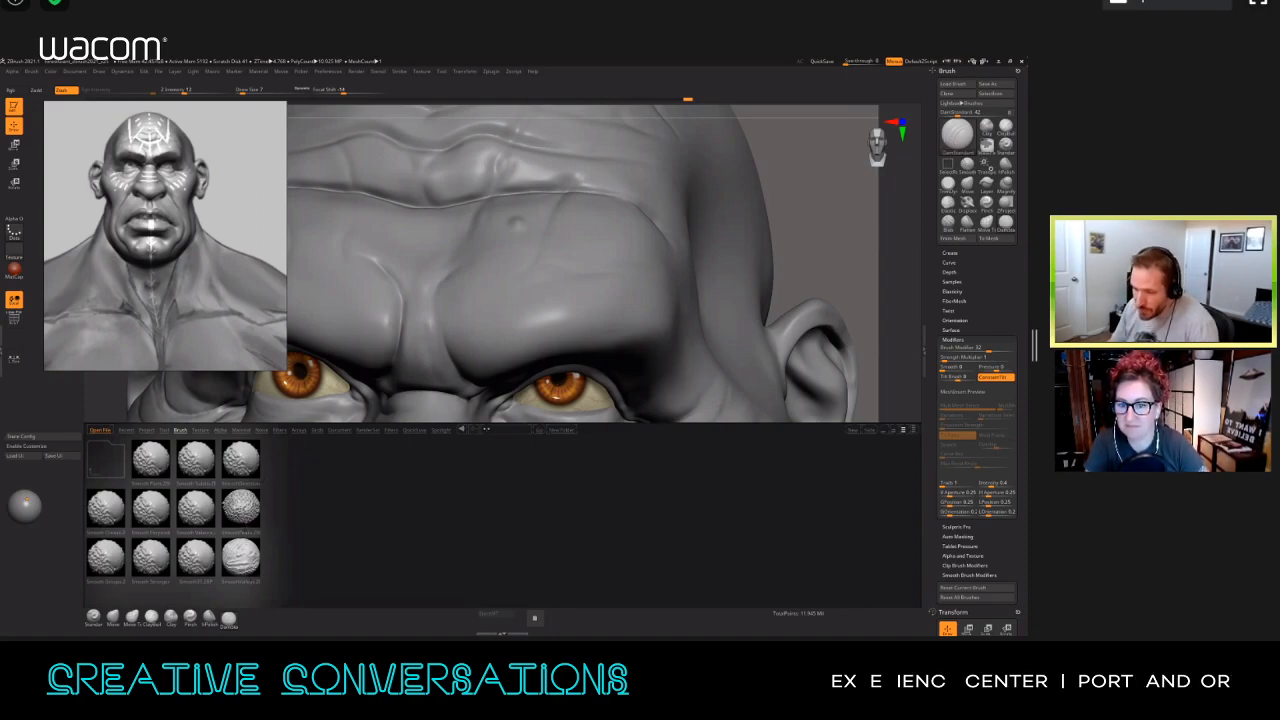
{"action": "double_click", "coordinate": [248, 554]}
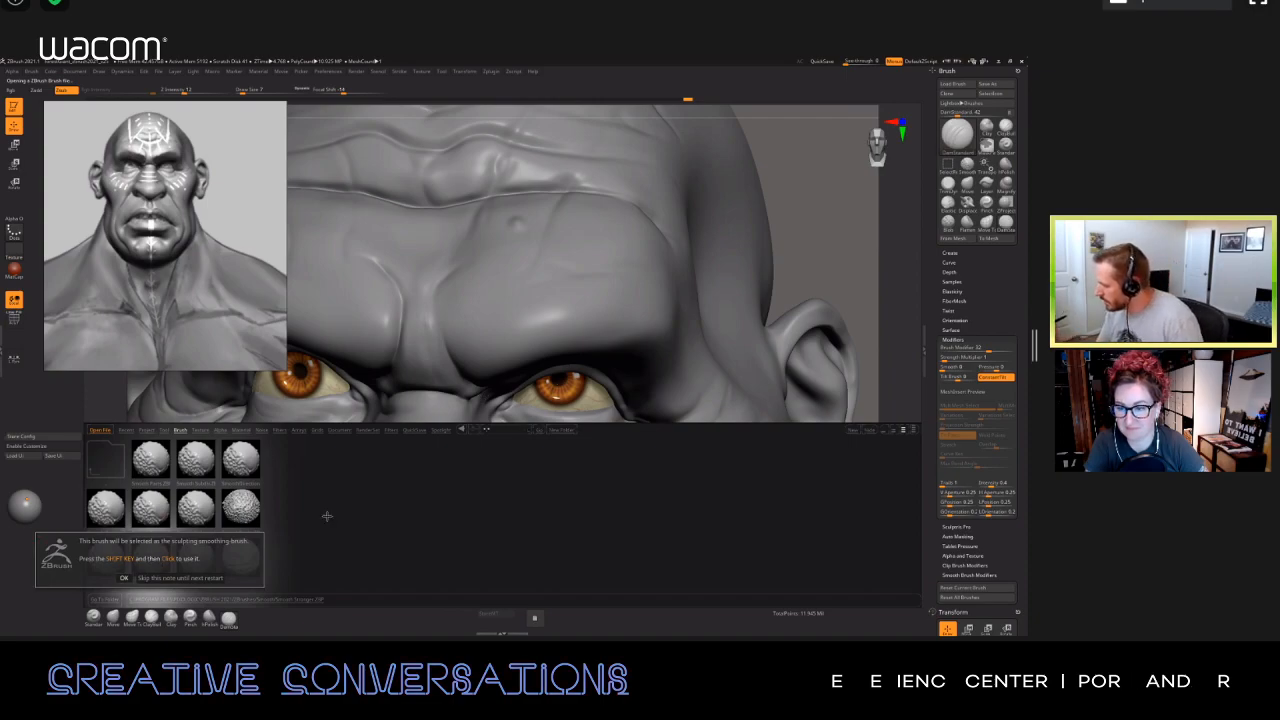
{"action": "left_click", "coordinate": [124, 578]}
Step: Soften the wrinkles around the outer corner of the eye with the Smooth Stronger brush
{"action": "right_click_drag", "start_coordinate": [660, 398], "coordinate": [622, 402]}
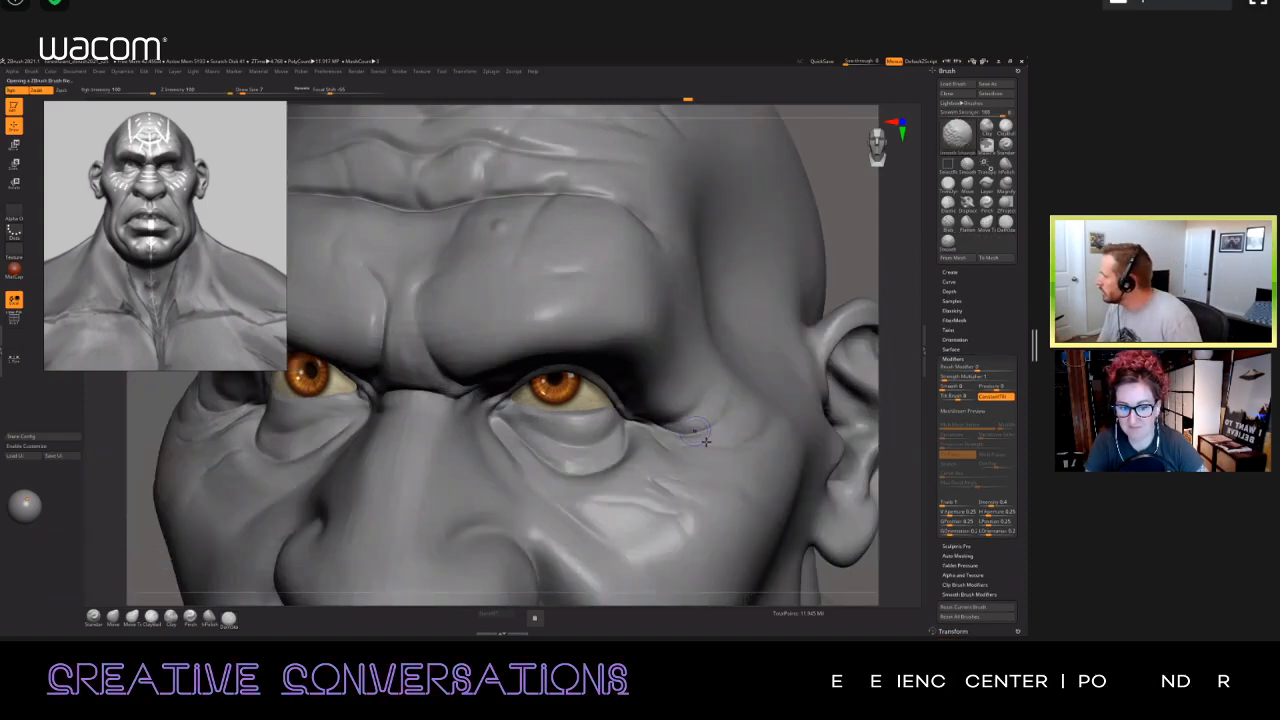
{"action": "key", "text": "ctrl"}
{"action": "key", "text": "shift"}
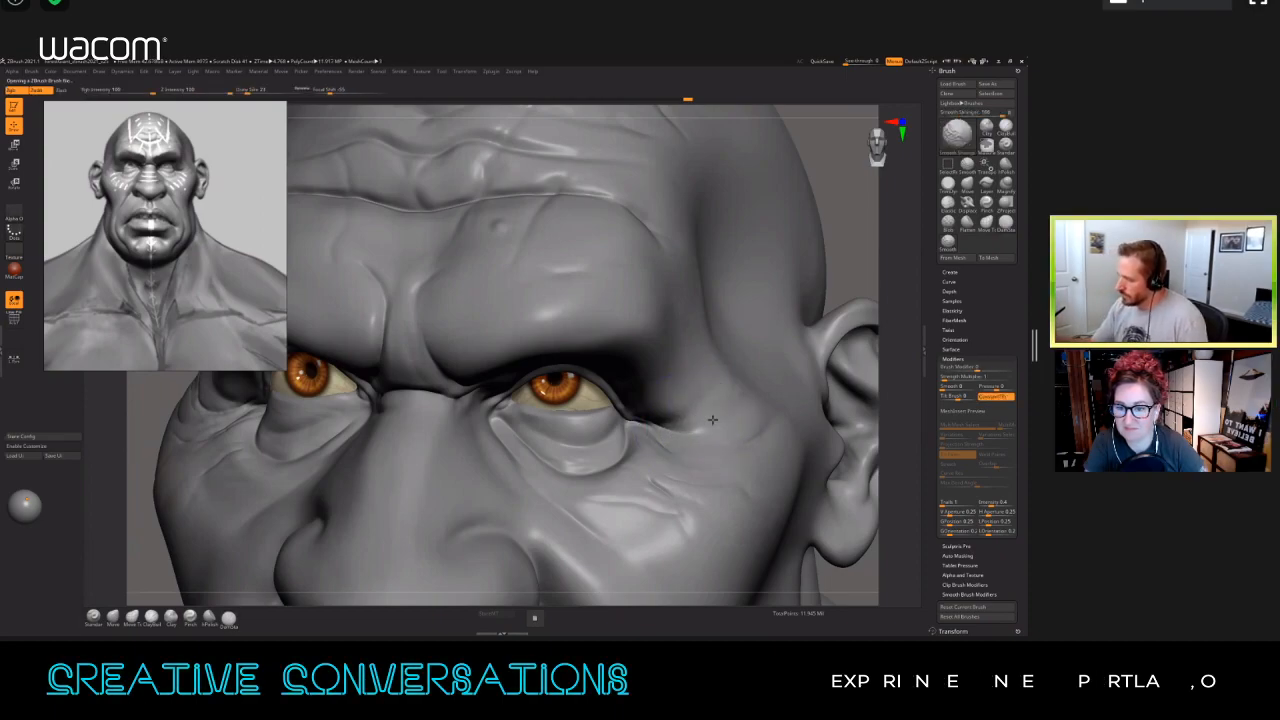
{"action": "right_click_drag", "start_coordinate": [737, 391], "coordinate": [684, 410]}
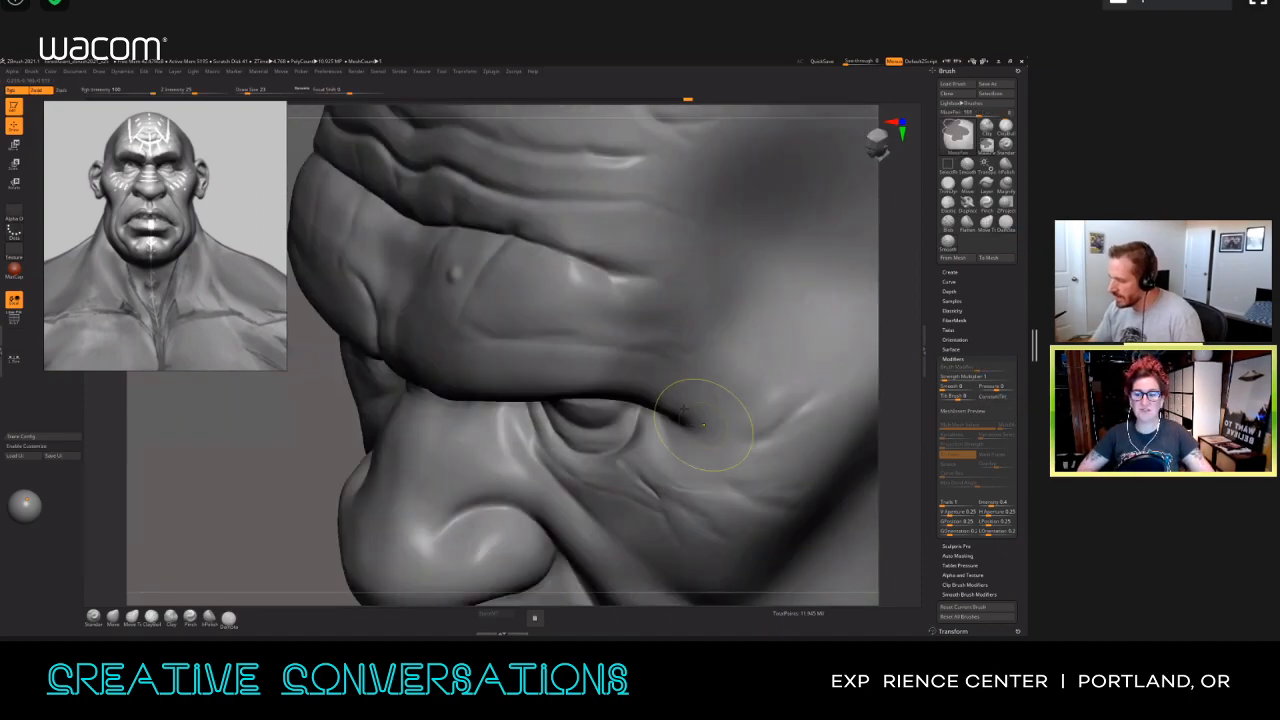
{"action": "key", "text": "shift"}
{"action": "right_click_drag", "start_coordinate": [684, 430], "coordinate": [708, 413]}
Step: Reduce the brush size, check the eye wrinkles from several angles and select the Morph brush
{"action": "key", "text": "s"}
{"action": "key", "text": "f"}
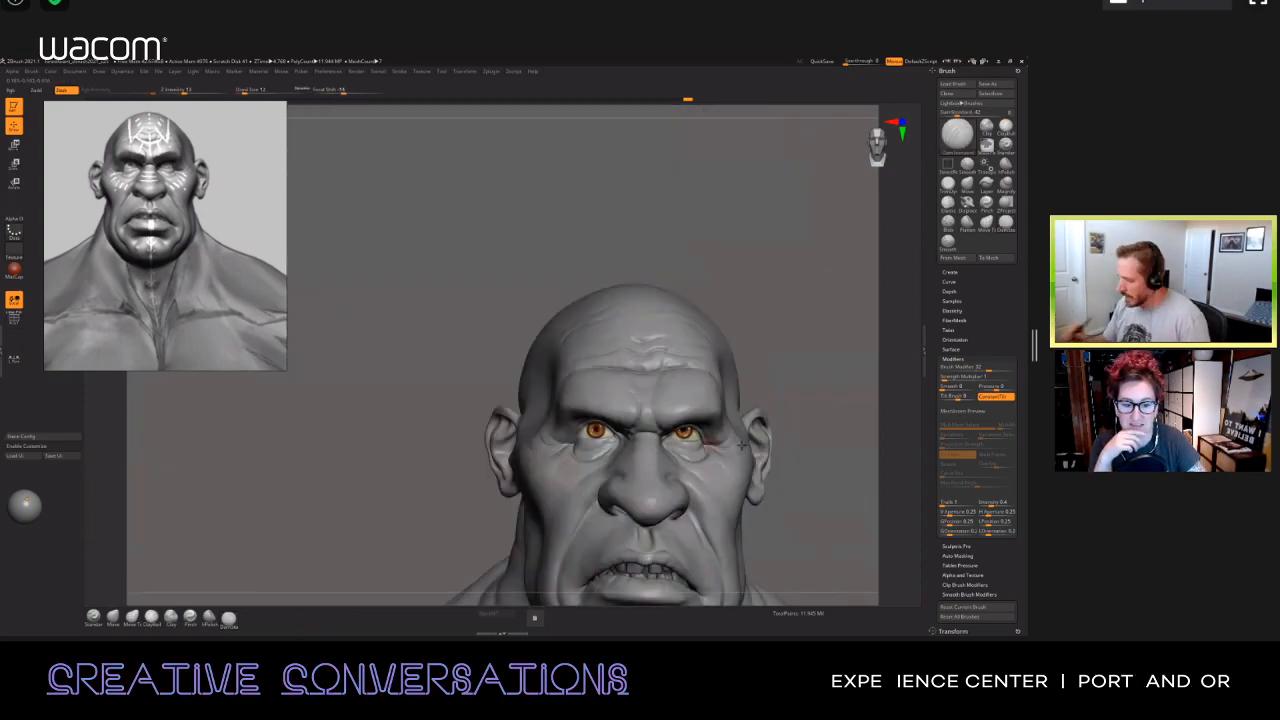
{"action": "right_click_drag", "start_coordinate": [729, 453], "coordinate": [640, 404], "text": "alt"}
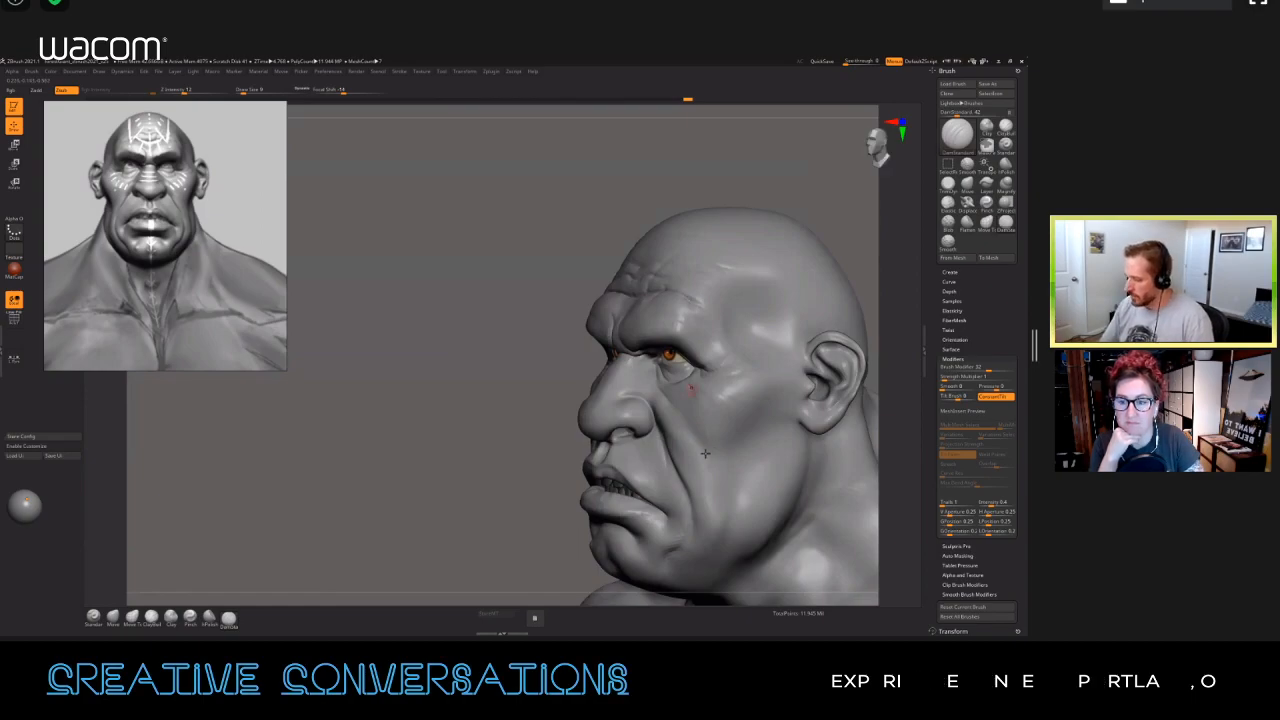
{"action": "right_click_drag", "start_coordinate": [706, 453], "coordinate": [708, 460], "text": "ctrl"}
{"action": "right_click_drag", "start_coordinate": [655, 415], "coordinate": [700, 436]}
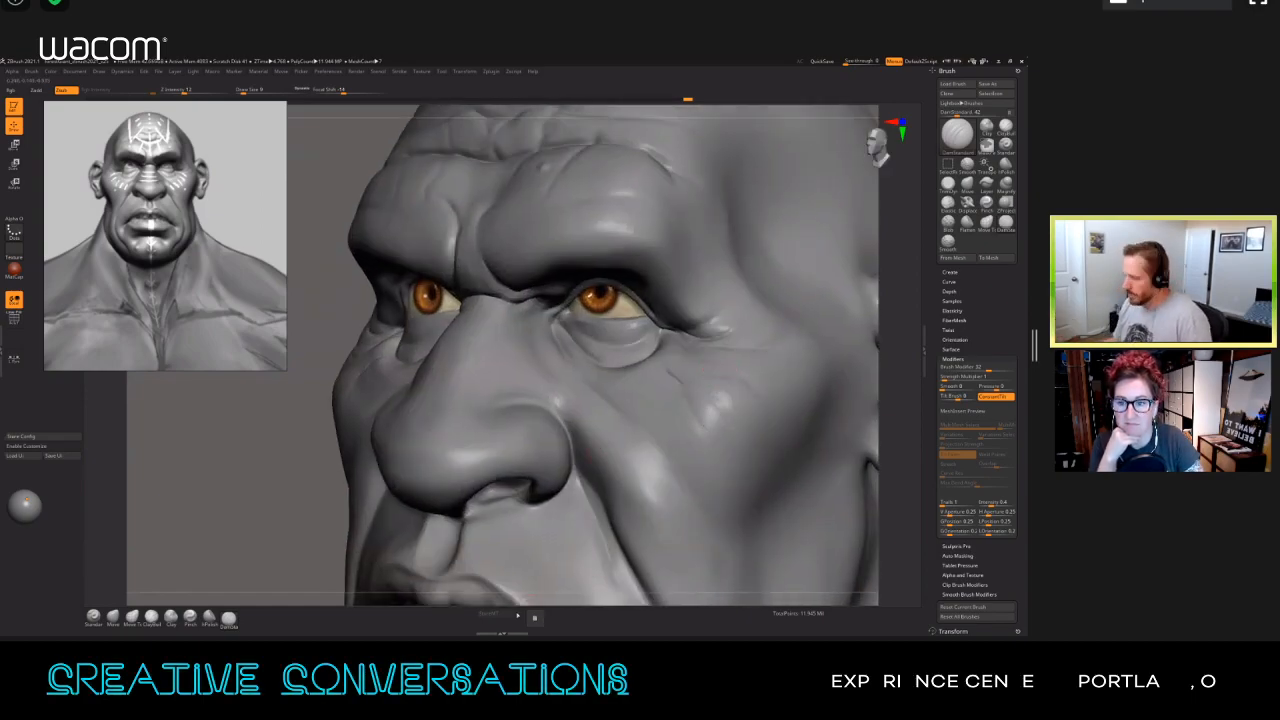
{"action": "right_click_drag", "start_coordinate": [700, 372], "coordinate": [727, 367]}
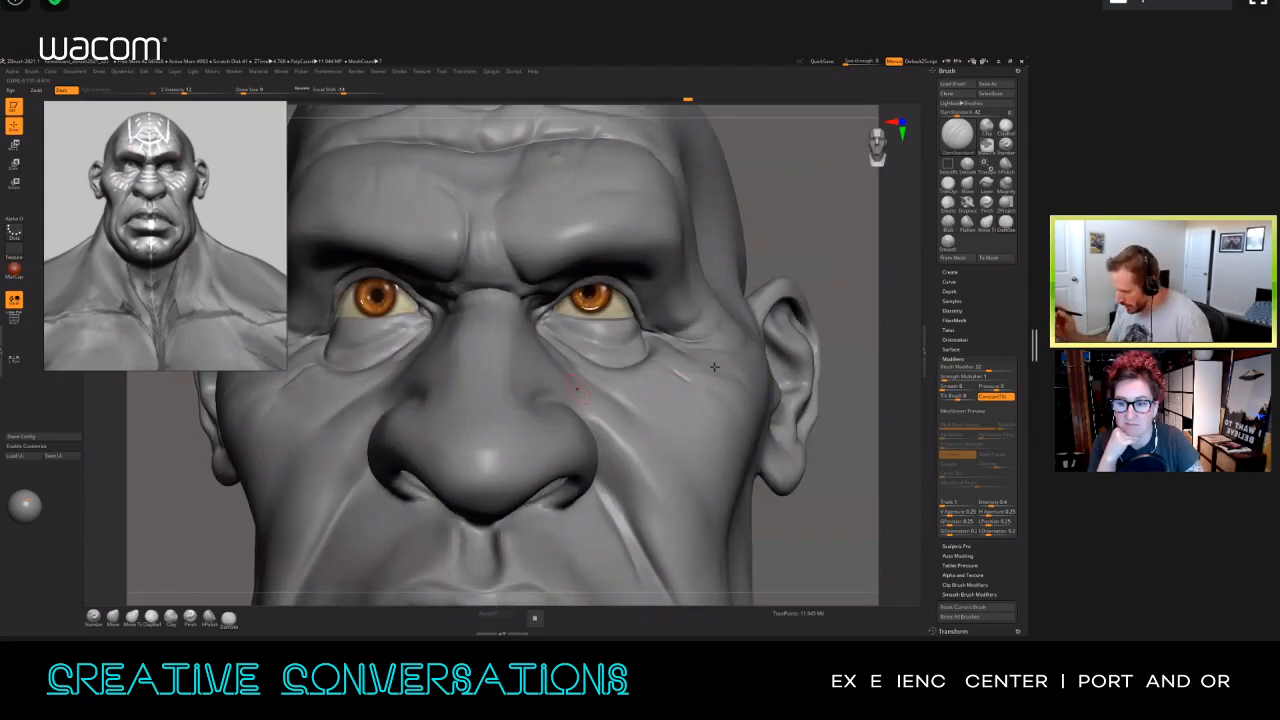
{"action": "key", "text": "b"}
{"action": "key", "text": "m"}
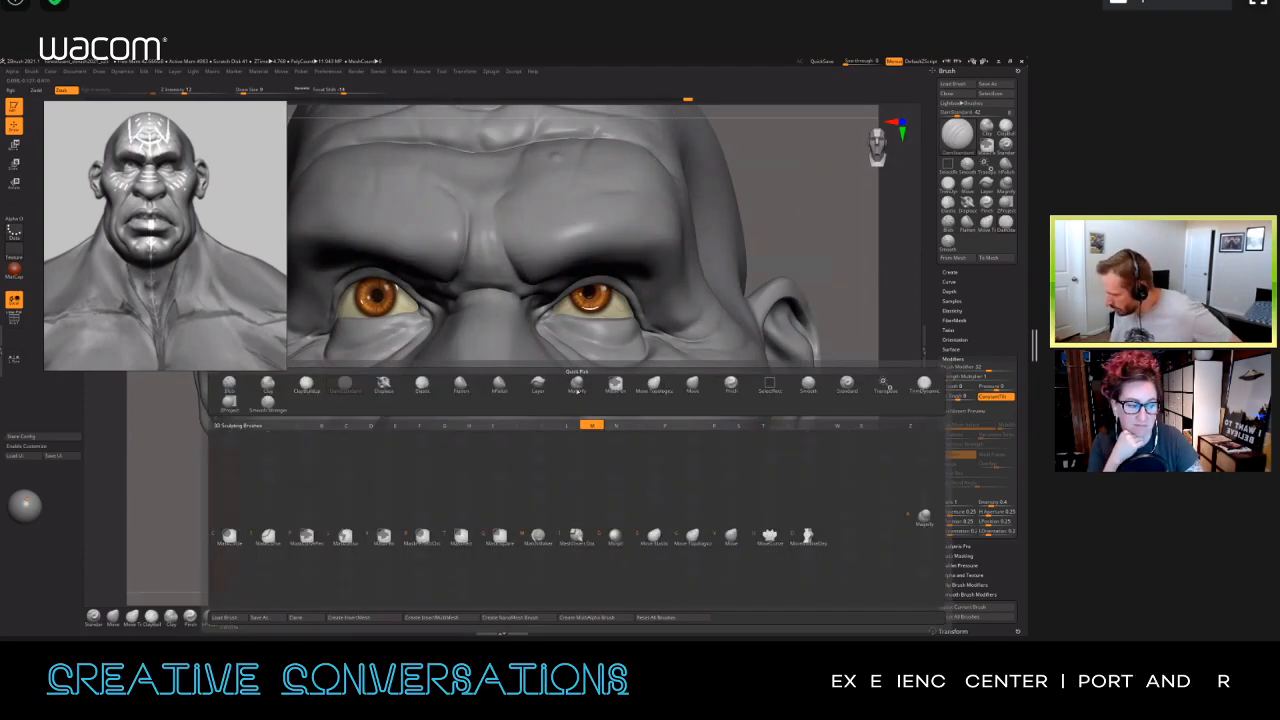
{"action": "left_click", "coordinate": [611, 538]}
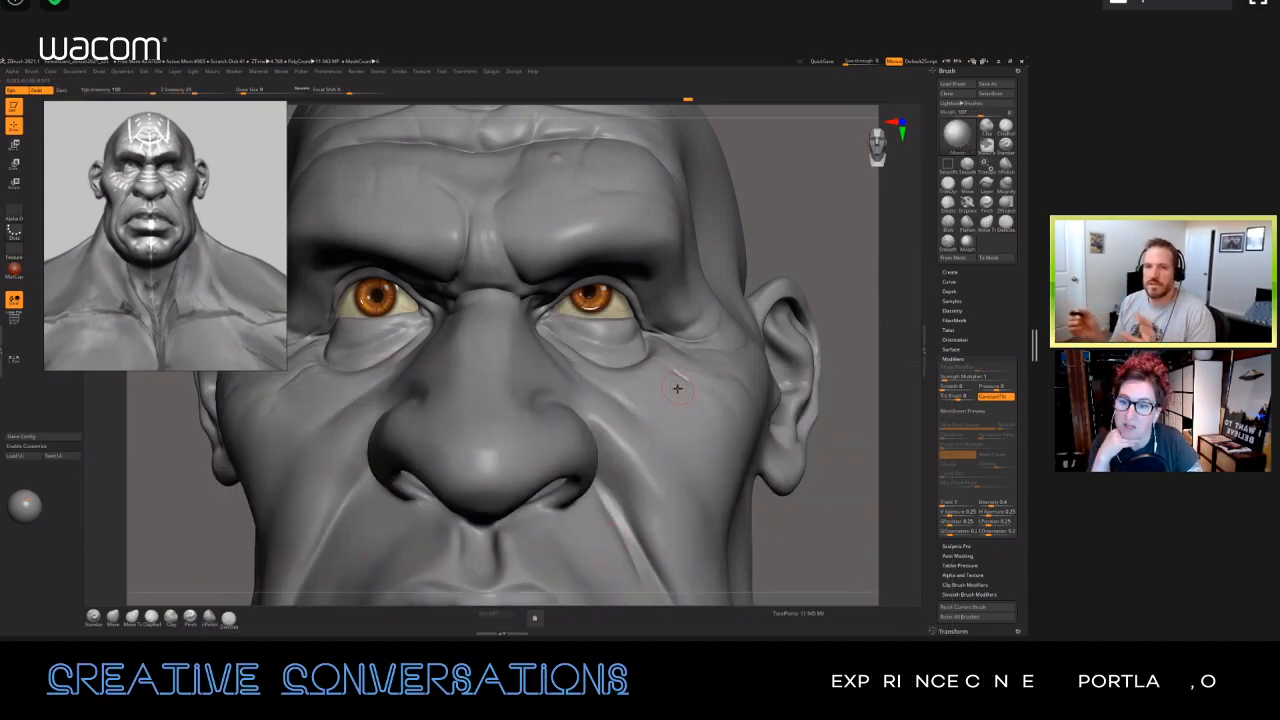
Step: Set the Morph brush's Draw Size to 22 and lower its Z Intensity for the wrinkles under the opposite eye
{"action": "right_click_drag", "start_coordinate": [765, 376], "coordinate": [689, 377]}
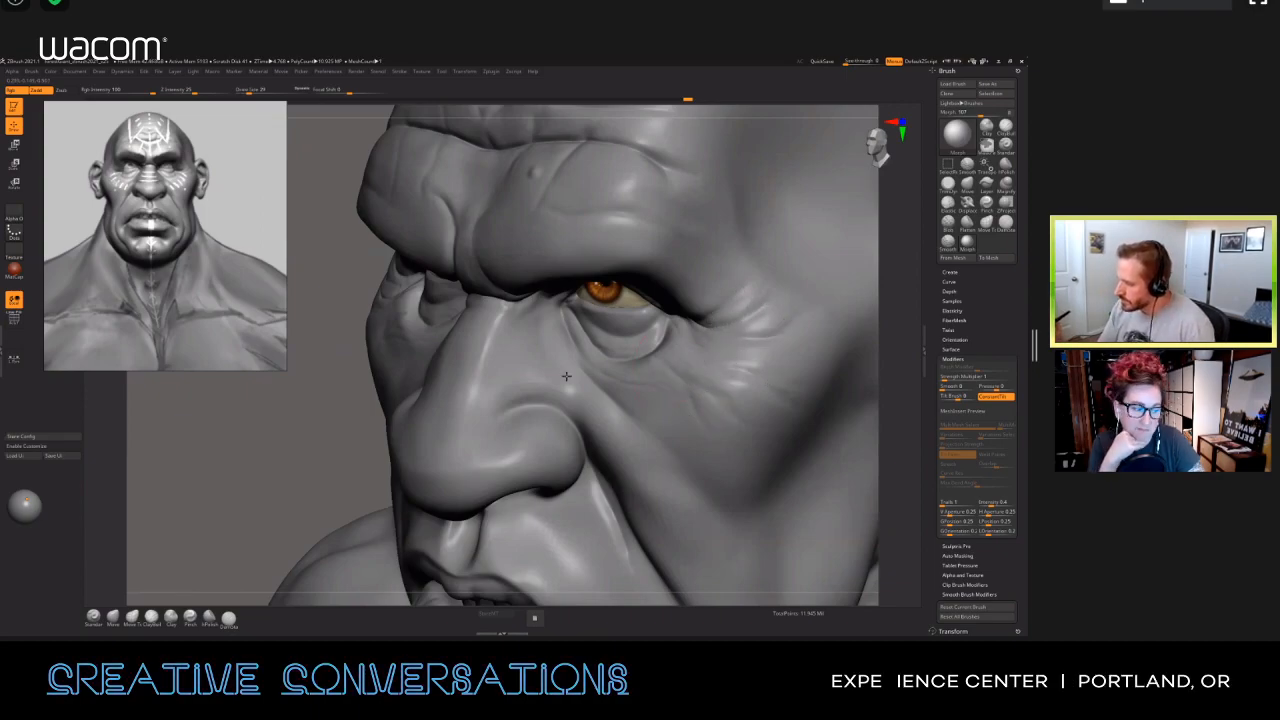
{"action": "mouse_move", "coordinate": [571, 369]}
{"action": "right_mouse_down"}
{"action": "mouse_move", "coordinate": [498, 358]}
{"action": "mouse_move", "coordinate": [511, 371]}
{"action": "right_mouse_up"}
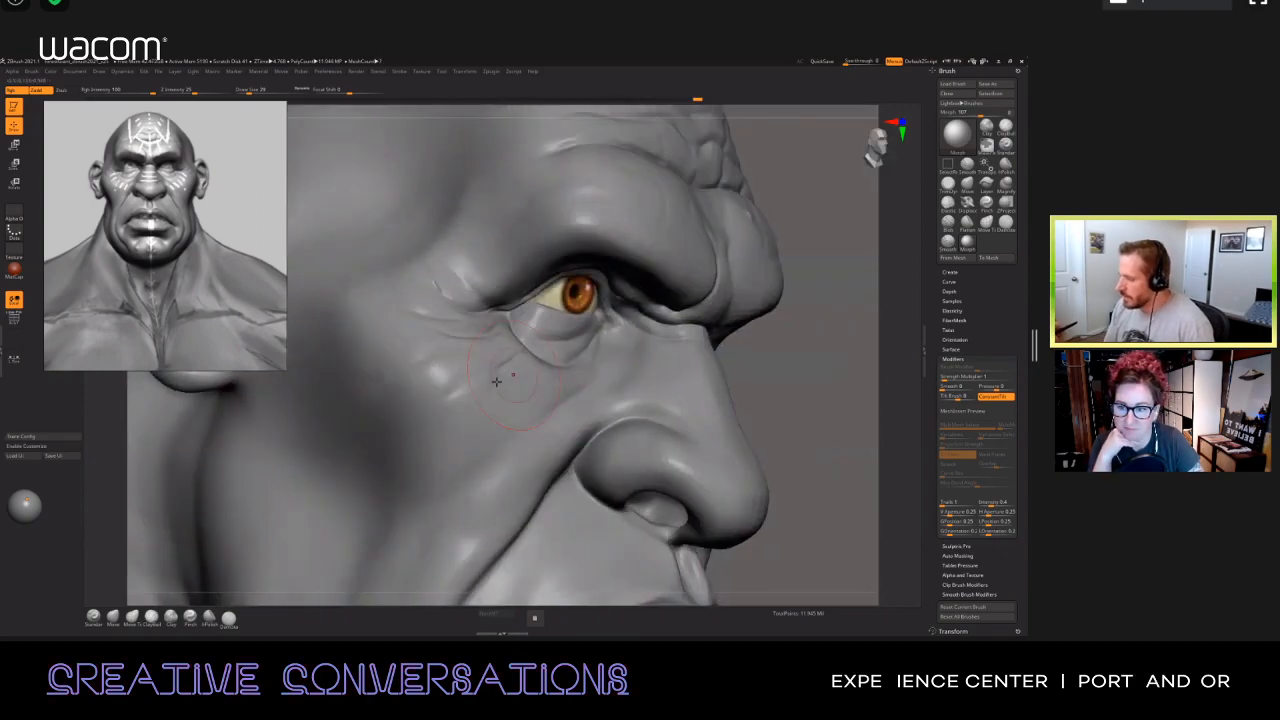
{"action": "right_click_drag", "start_coordinate": [533, 436], "coordinate": [512, 396]}
{"action": "key", "text": "u"}
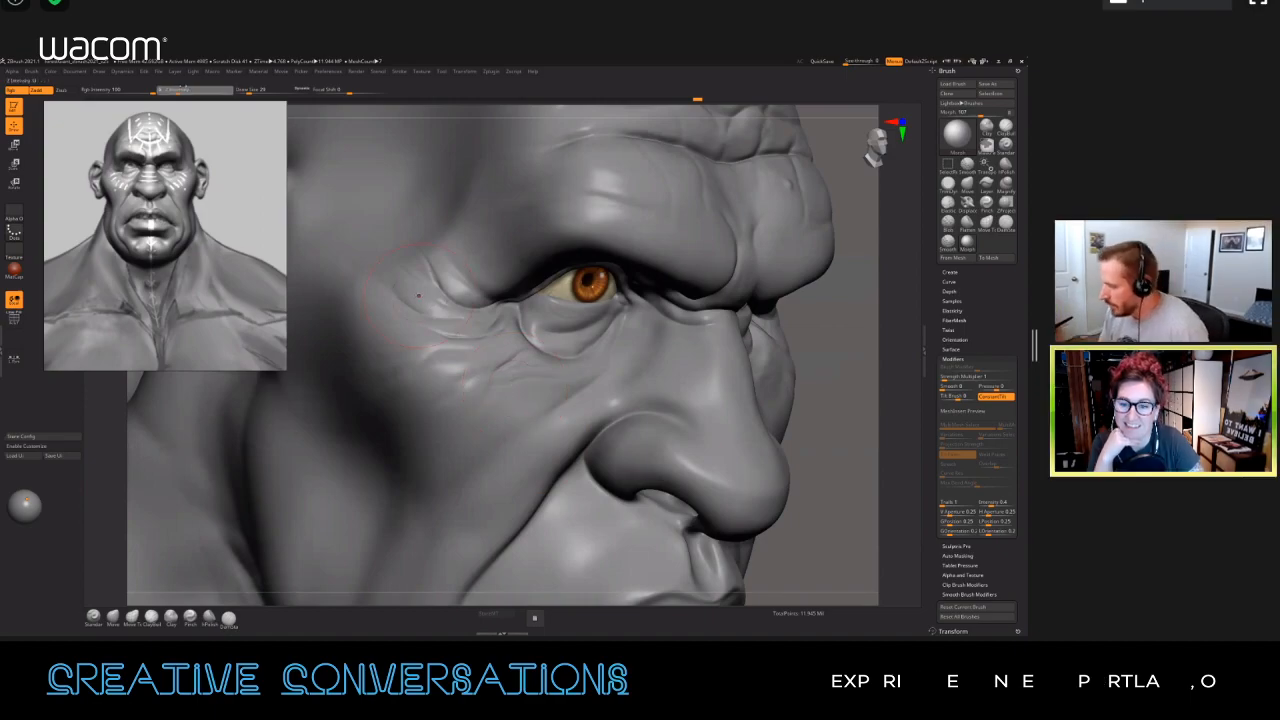
{"action": "left_click_drag", "start_coordinate": [177, 90], "coordinate": [171, 90]}
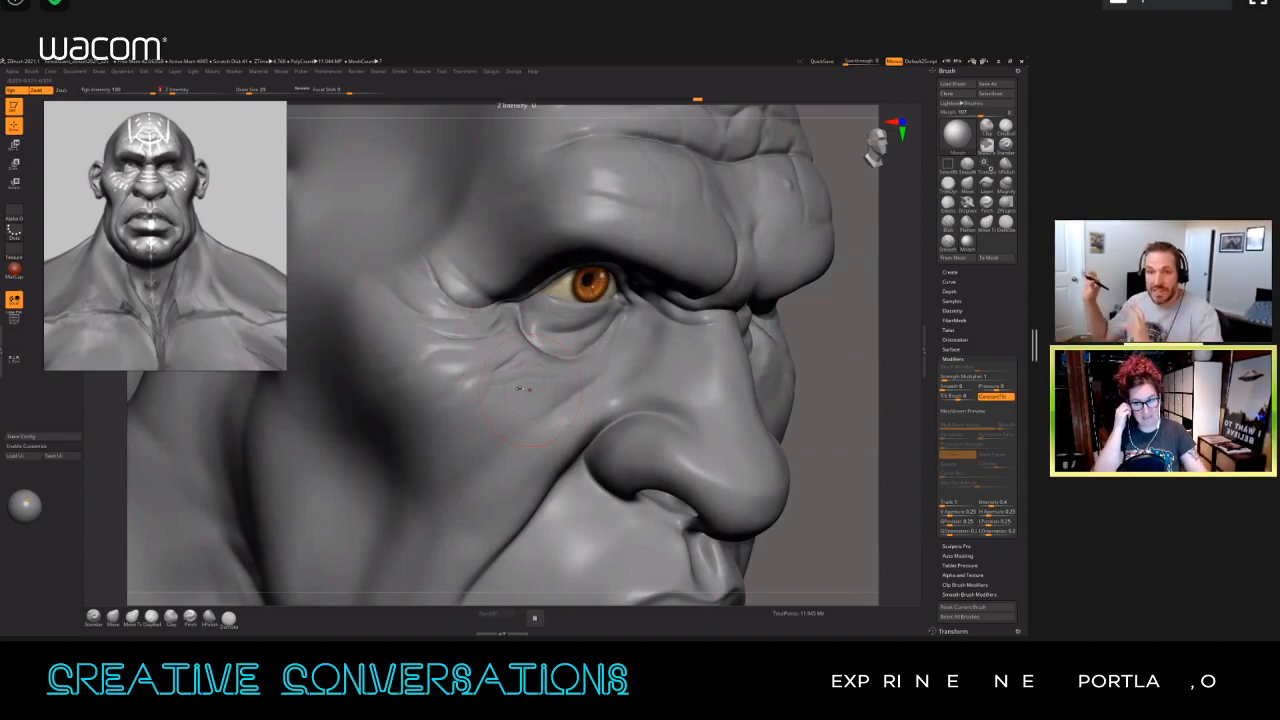
{"action": "key", "text": "s"}
{"action": "left_click_drag", "start_coordinate": [520, 388], "coordinate": [517, 388]}
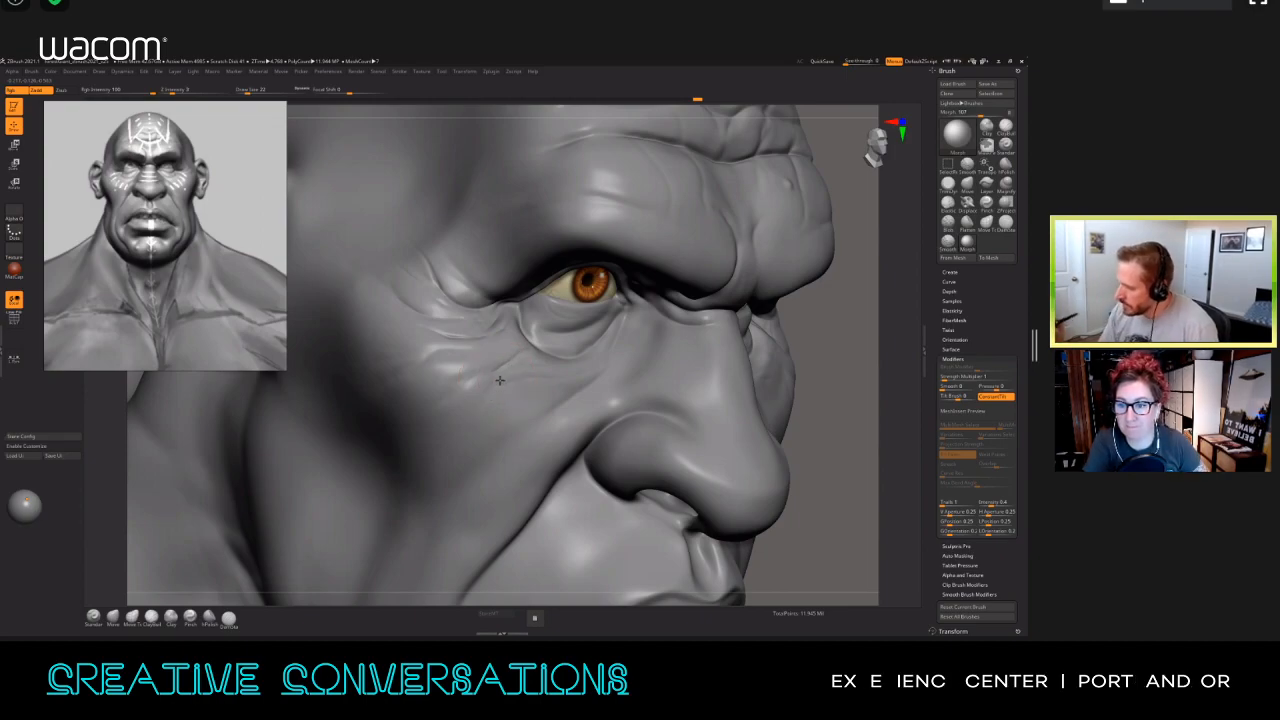
Step: Brush over the crow's feet beside the eye with the Morph brush, reducing its size between strokes
{"action": "left_click_drag", "start_coordinate": [437, 334], "coordinate": [428, 337]}
{"action": "right_click_drag", "start_coordinate": [428, 337], "coordinate": [404, 342]}
{"action": "key", "text": "s"}
{"action": "left_click_drag", "start_coordinate": [422, 266], "coordinate": [437, 287]}
Step: Collapse the brush modifiers and Transform settings and expand the tool's Morph Target options
{"action": "mouse_move", "coordinate": [711, 406]}
{"action": "right_mouse_down", "text": "ctrl"}
{"action": "mouse_move", "coordinate": [731, 431]}
{"action": "mouse_move", "coordinate": [808, 424]}
{"action": "right_mouse_up", "text": "ctrl"}
{"action": "left_click", "coordinate": [950, 358]}
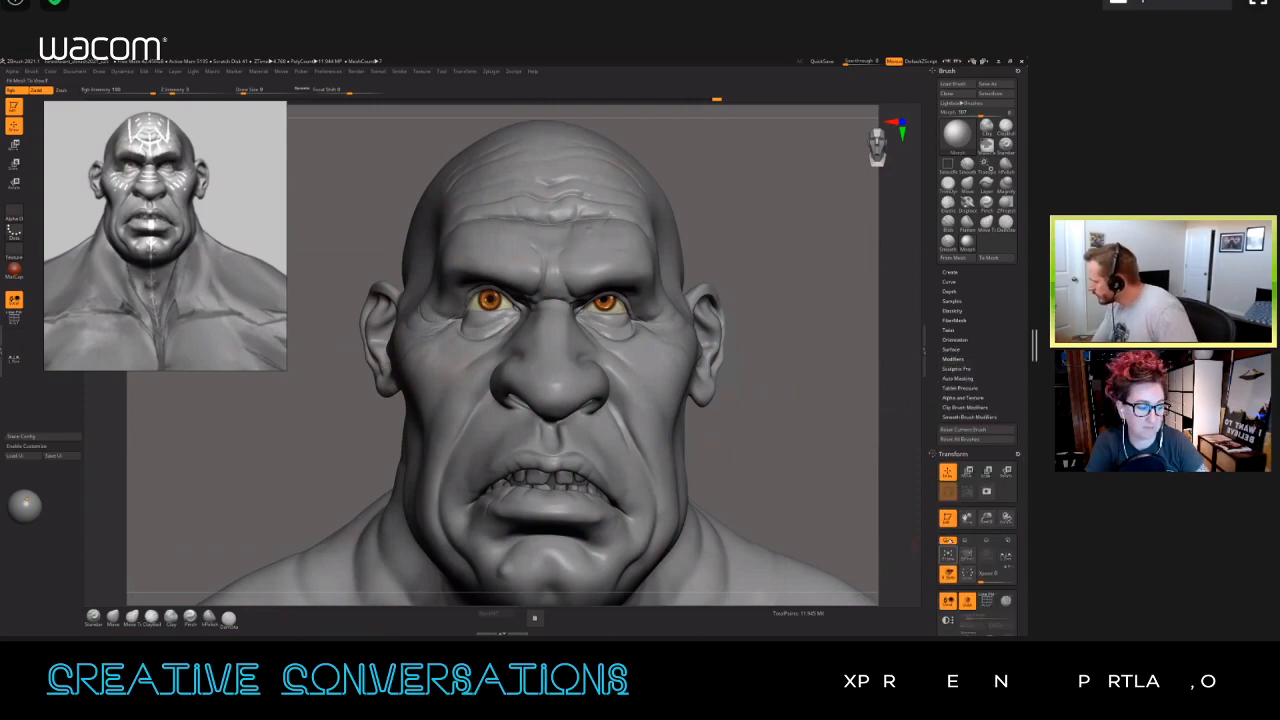
{"action": "left_click", "coordinate": [952, 453]}
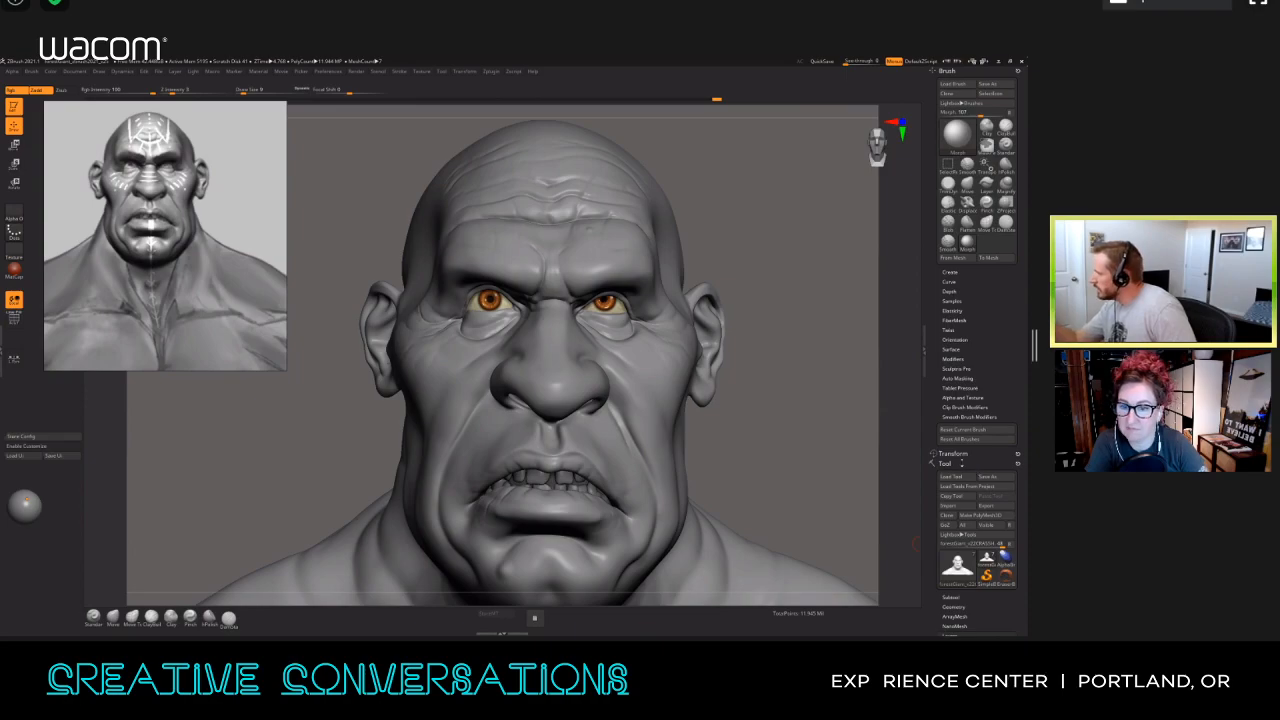
{"action": "left_click_drag", "start_coordinate": [933, 590], "coordinate": [933, 494]}
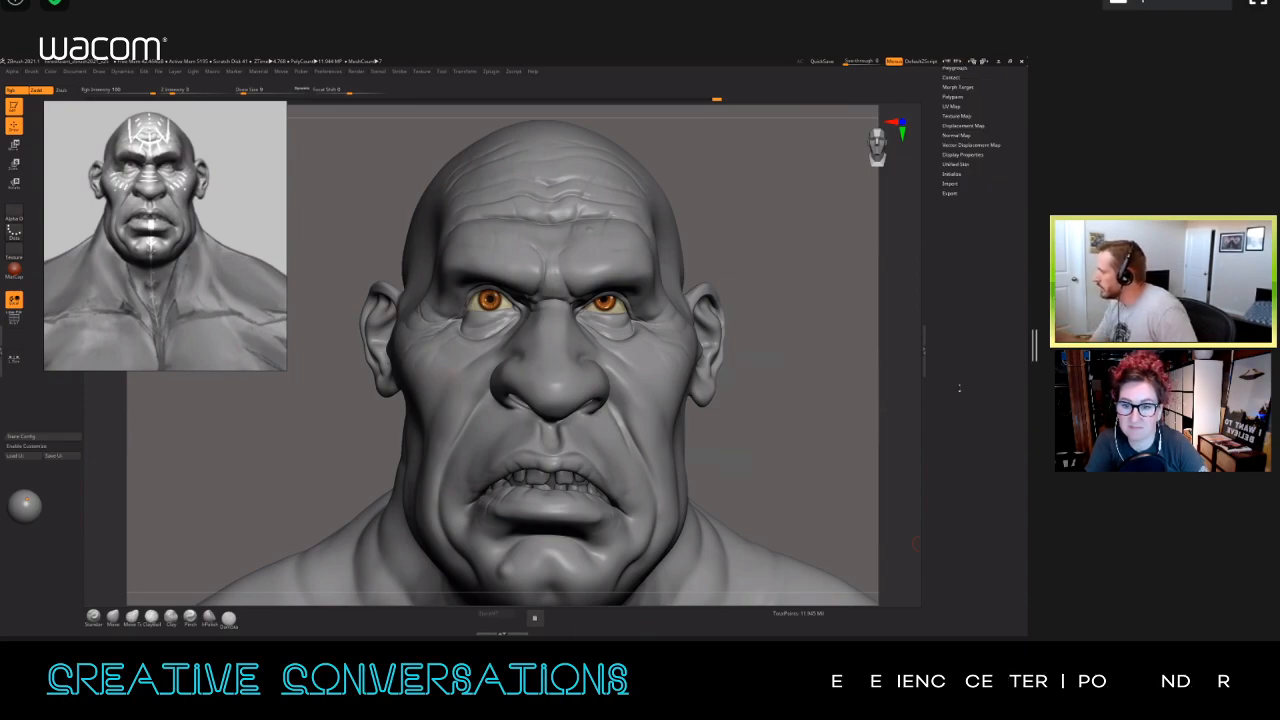
{"action": "left_click", "coordinate": [957, 87]}
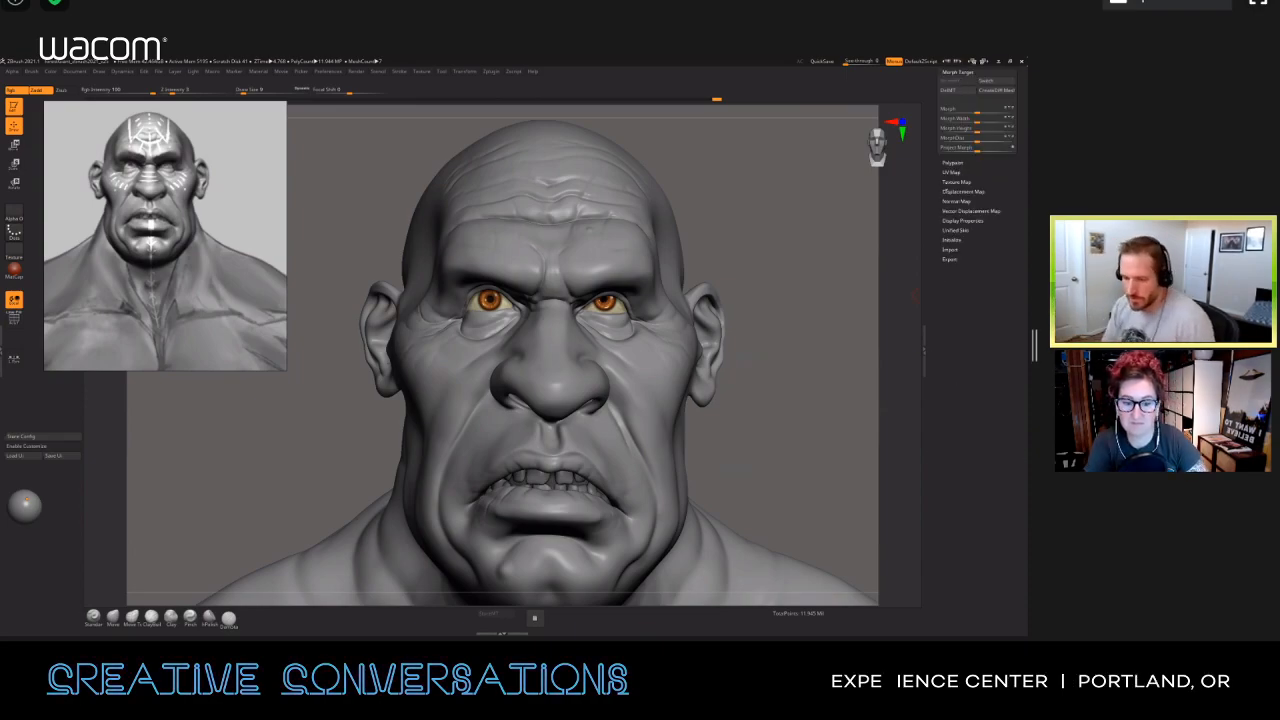
{"action": "left_click_drag", "start_coordinate": [933, 115], "coordinate": [912, 295]}
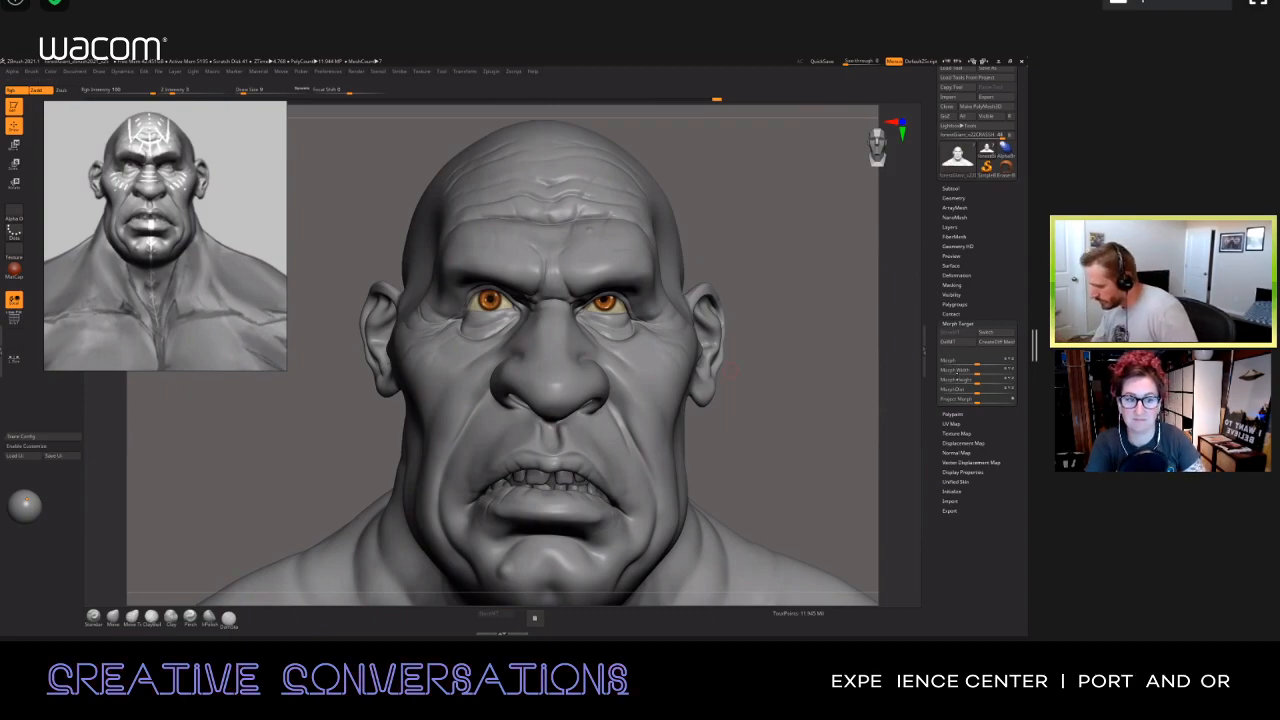
Step: Customize the interface by placing the Morph Target Switch command below the canvas and use it to switch the geometry
{"action": "left_click", "coordinate": [30, 446]}
{"action": "left_click_drag", "start_coordinate": [994, 333], "coordinate": [565, 609], "text": "ctrl+alt"}
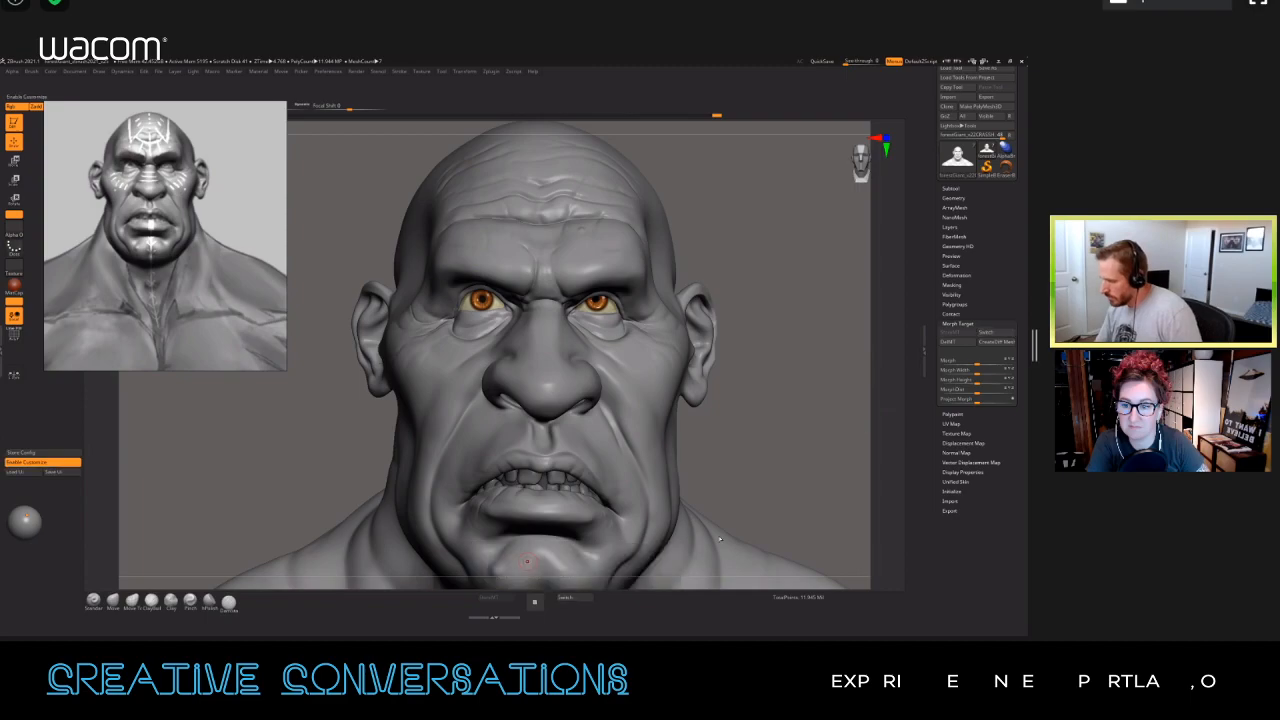
{"action": "left_click", "coordinate": [62, 462]}
{"action": "left_click", "coordinate": [575, 613]}
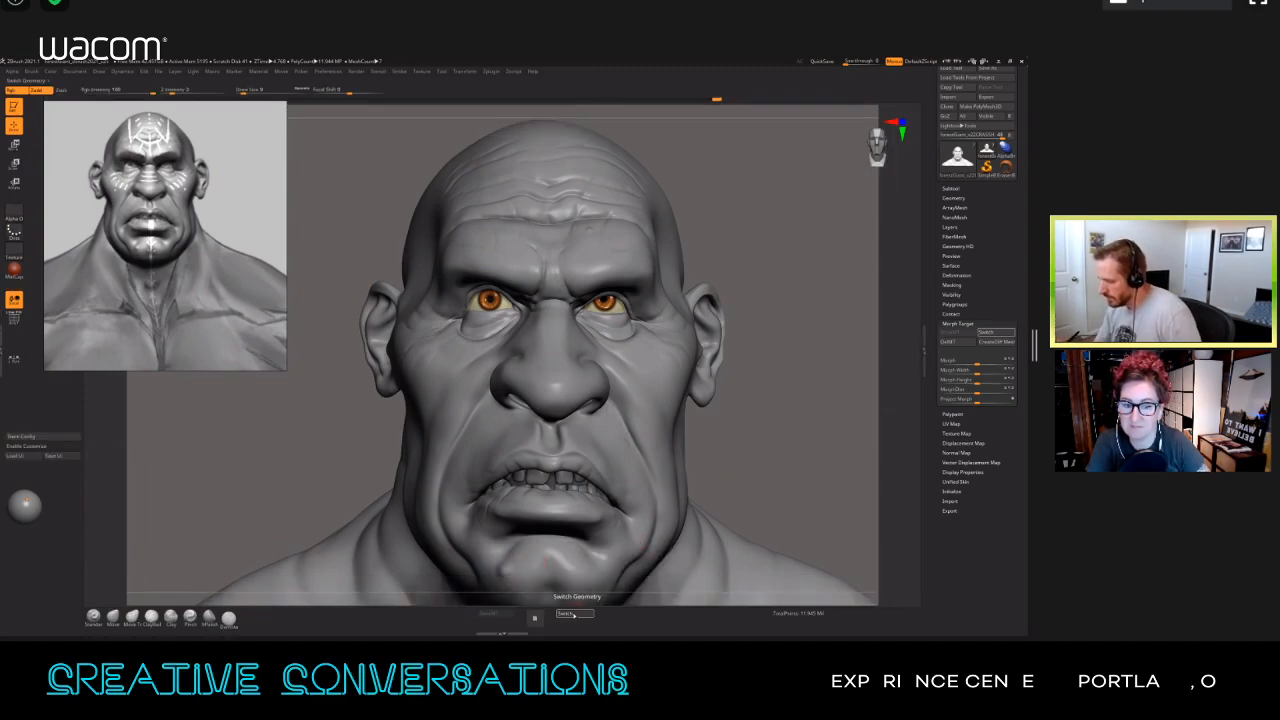
Step: Toggle the morph target Switch to compare the two versions of the face from the front and three-quarter views
{"action": "left_click_drag", "start_coordinate": [796, 411], "coordinate": [774, 411]}
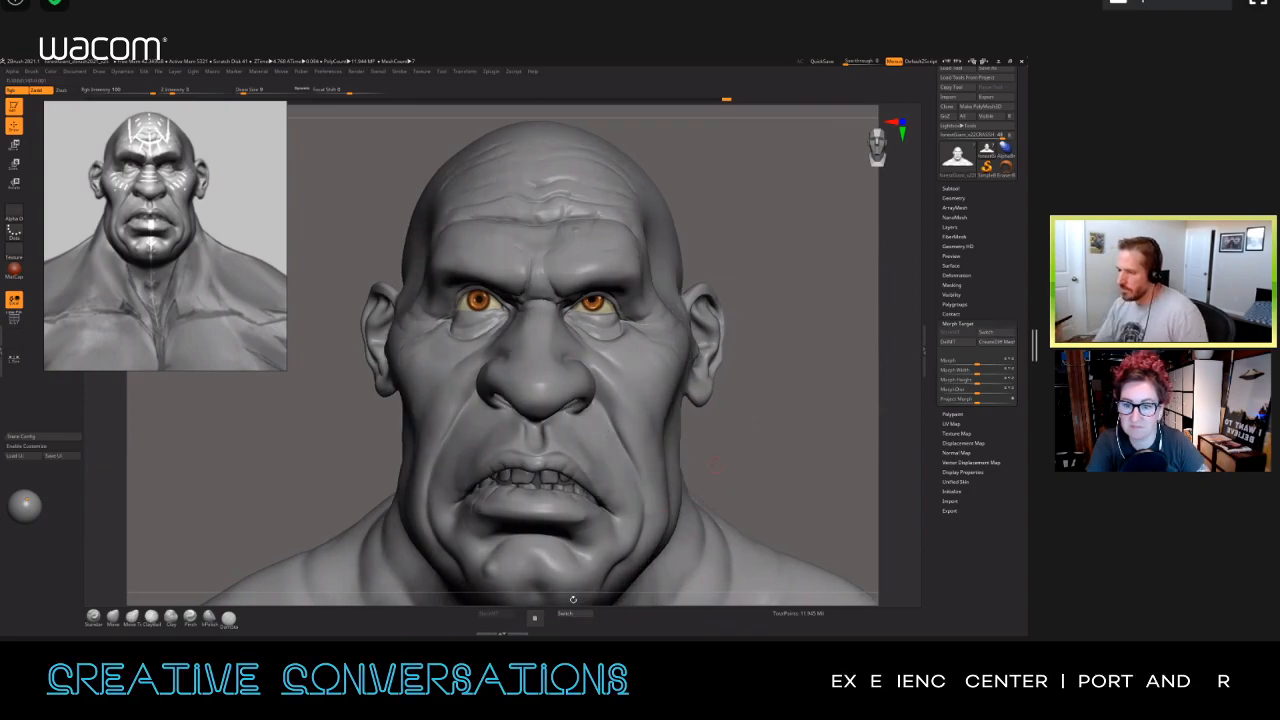
{"action": "left_click_drag", "start_coordinate": [740, 477], "coordinate": [505, 352]}
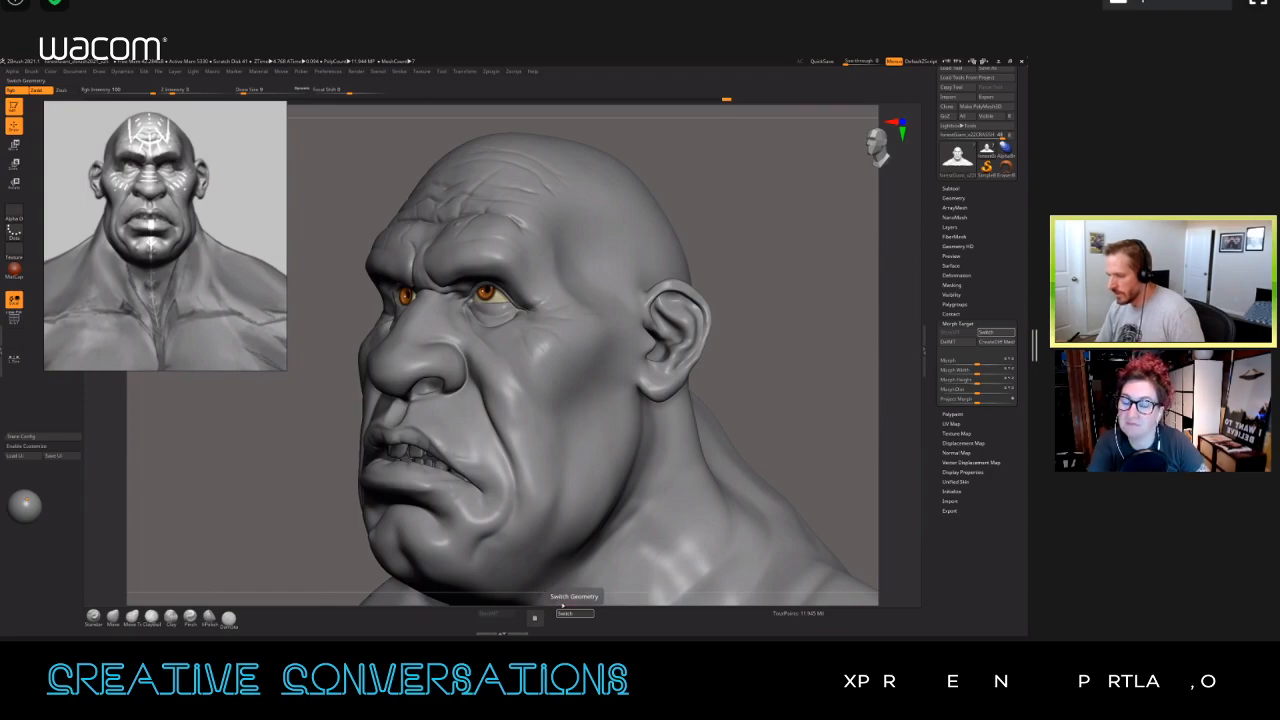
{"action": "left_click", "coordinate": [577, 615]}
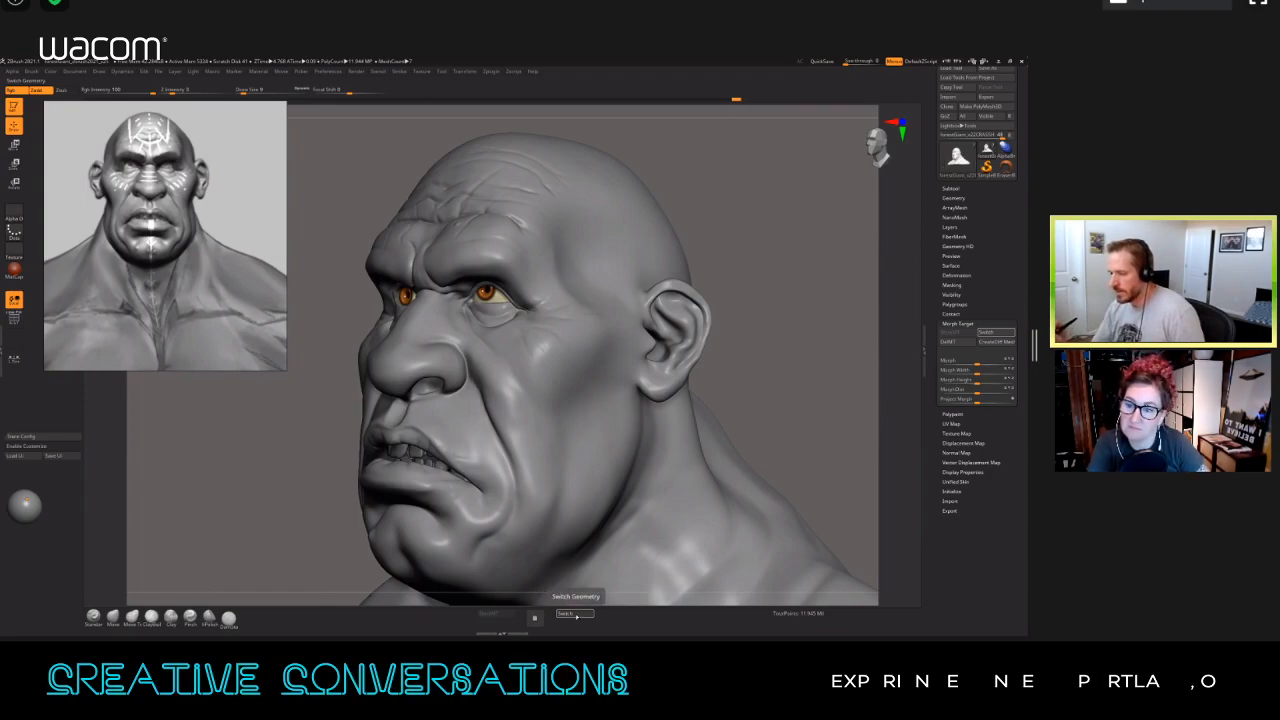
{"action": "left_click", "coordinate": [575, 614]}
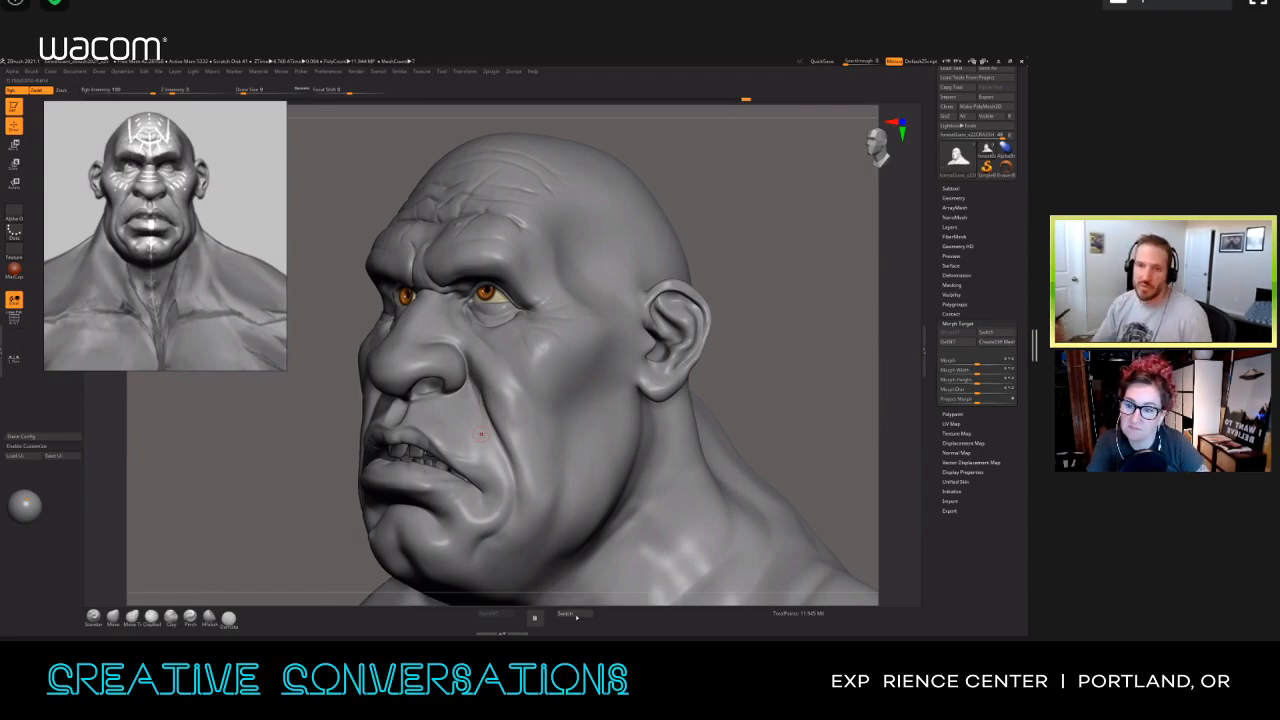
{"action": "left_click", "coordinate": [576, 614]}
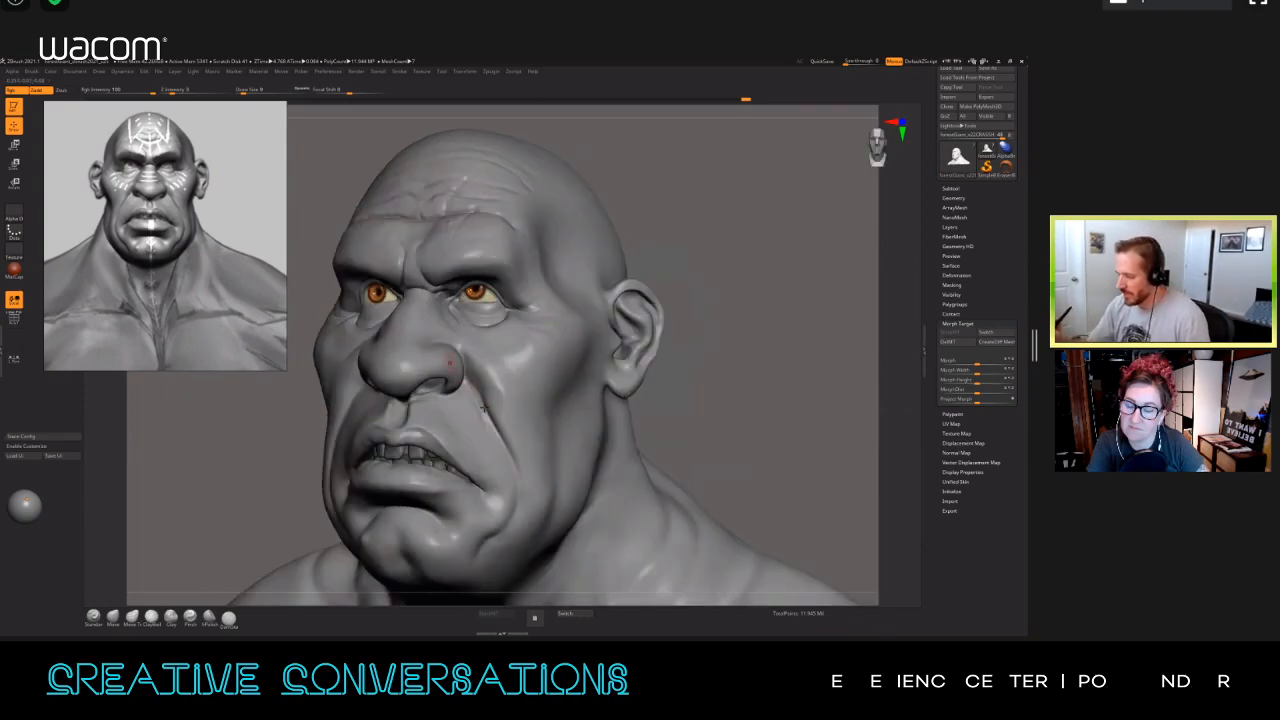
Step: Examine the wrinkles and overall shape of the giant's head in profile and from the front
{"action": "right_click_drag", "start_coordinate": [473, 390], "coordinate": [378, 408], "text": "ctrl"}
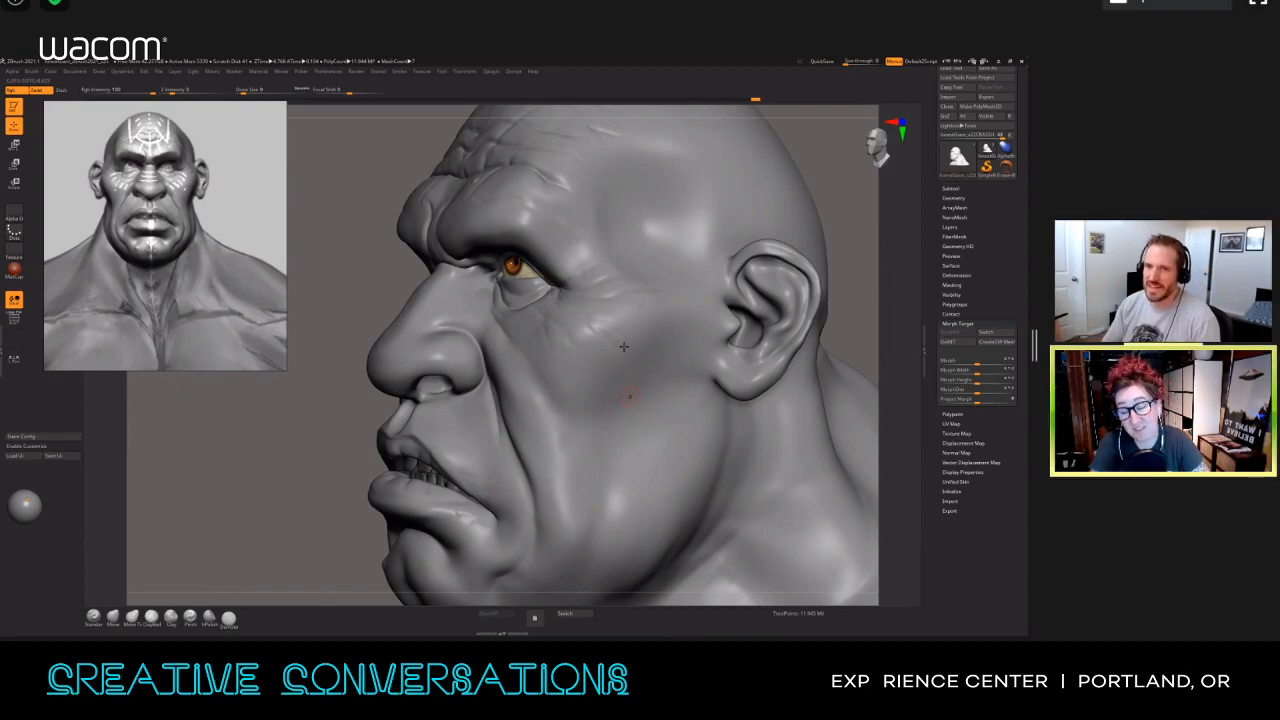
{"action": "right_click_drag", "start_coordinate": [630, 360], "coordinate": [634, 423], "text": "ctrl"}
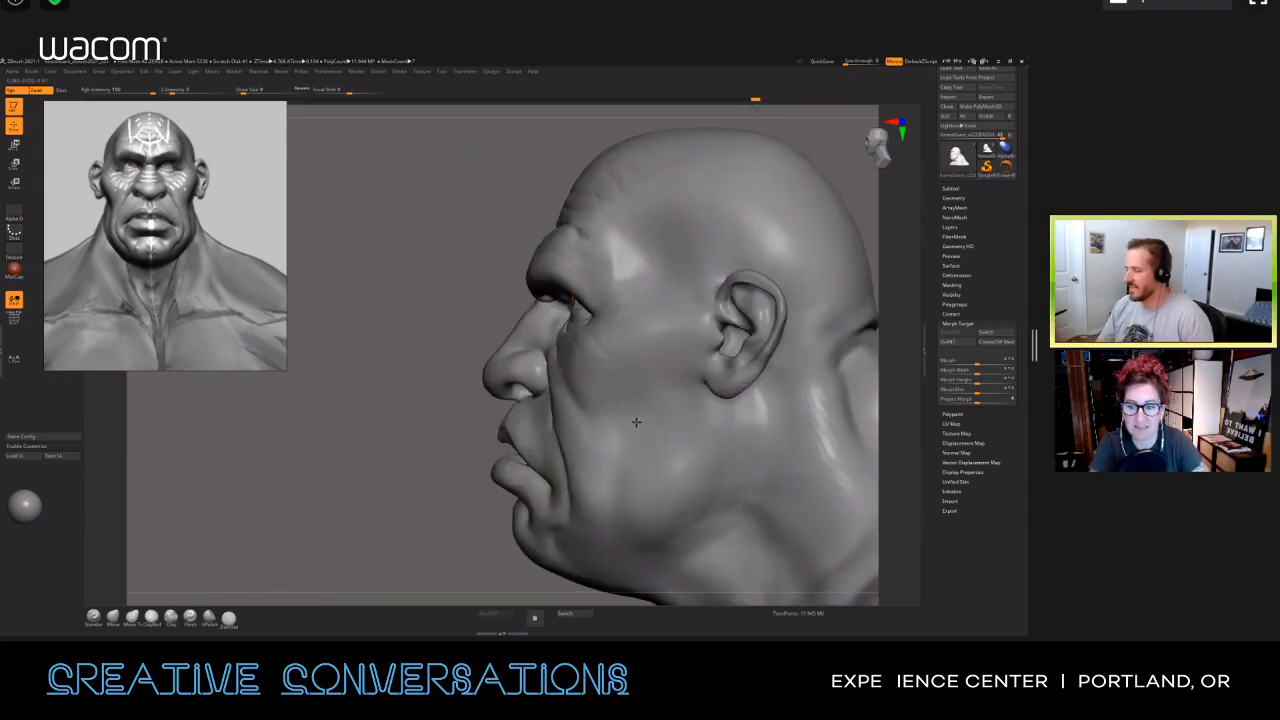
{"action": "right_click_drag", "start_coordinate": [700, 385], "coordinate": [628, 391], "text": "alt"}
{"action": "right_click_drag", "start_coordinate": [570, 430], "coordinate": [679, 410]}
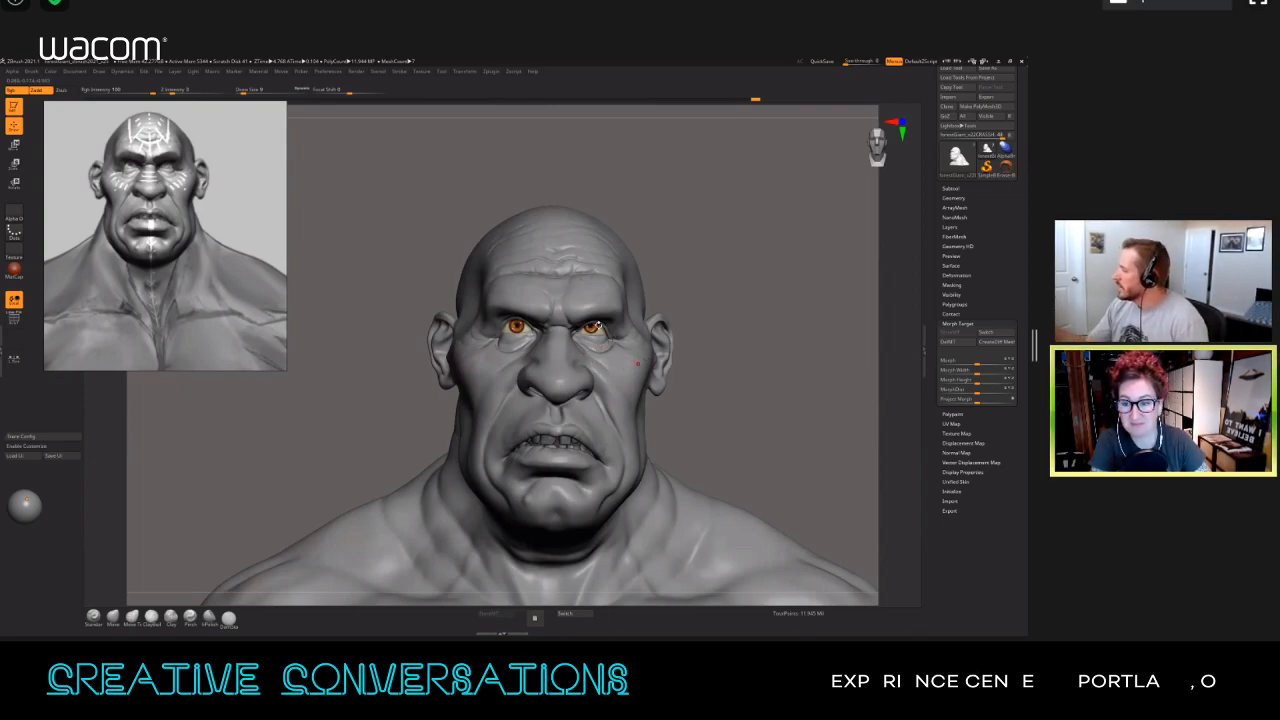
{"action": "right_click_drag", "start_coordinate": [683, 417], "coordinate": [700, 418], "text": "ctrl"}
{"action": "left_click_drag", "start_coordinate": [933, 227], "coordinate": [934, 630]}
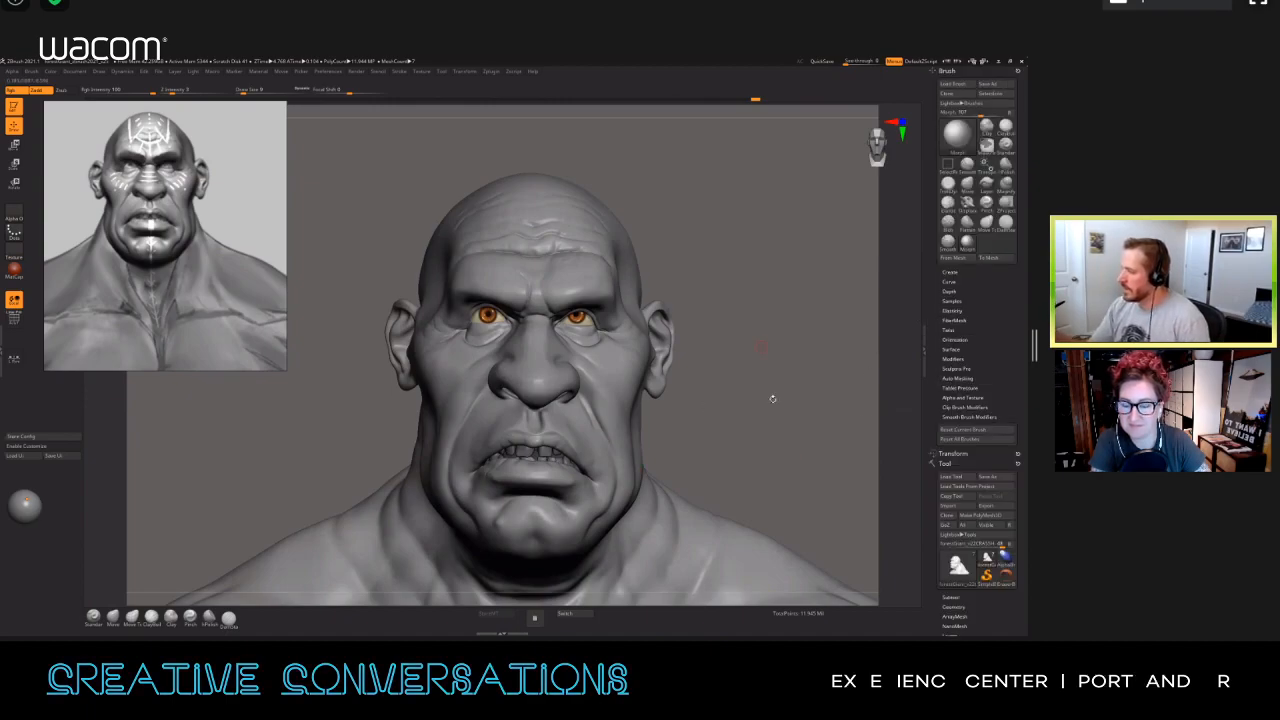
Step: Change the bust to a brown skin-tone material and move the floating reference image out of view
{"action": "left_click_drag", "start_coordinate": [745, 393], "coordinate": [764, 391]}
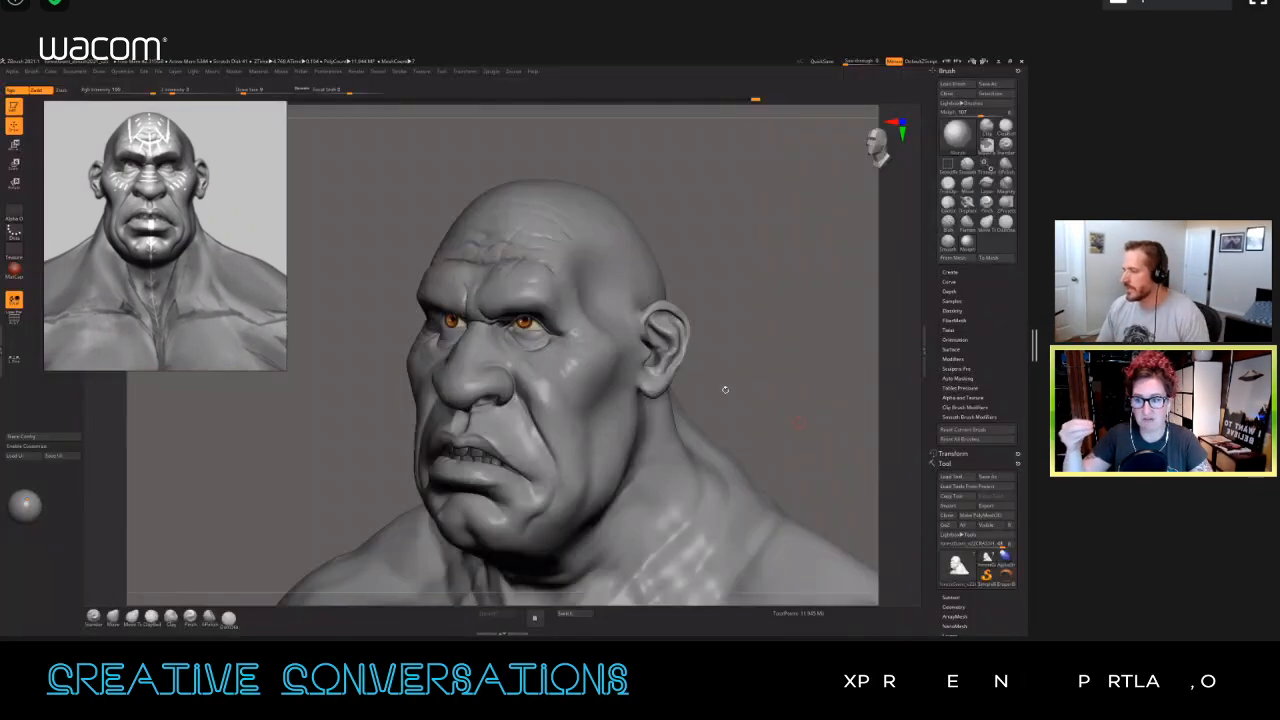
{"action": "left_click_drag", "start_coordinate": [729, 393], "coordinate": [729, 403]}
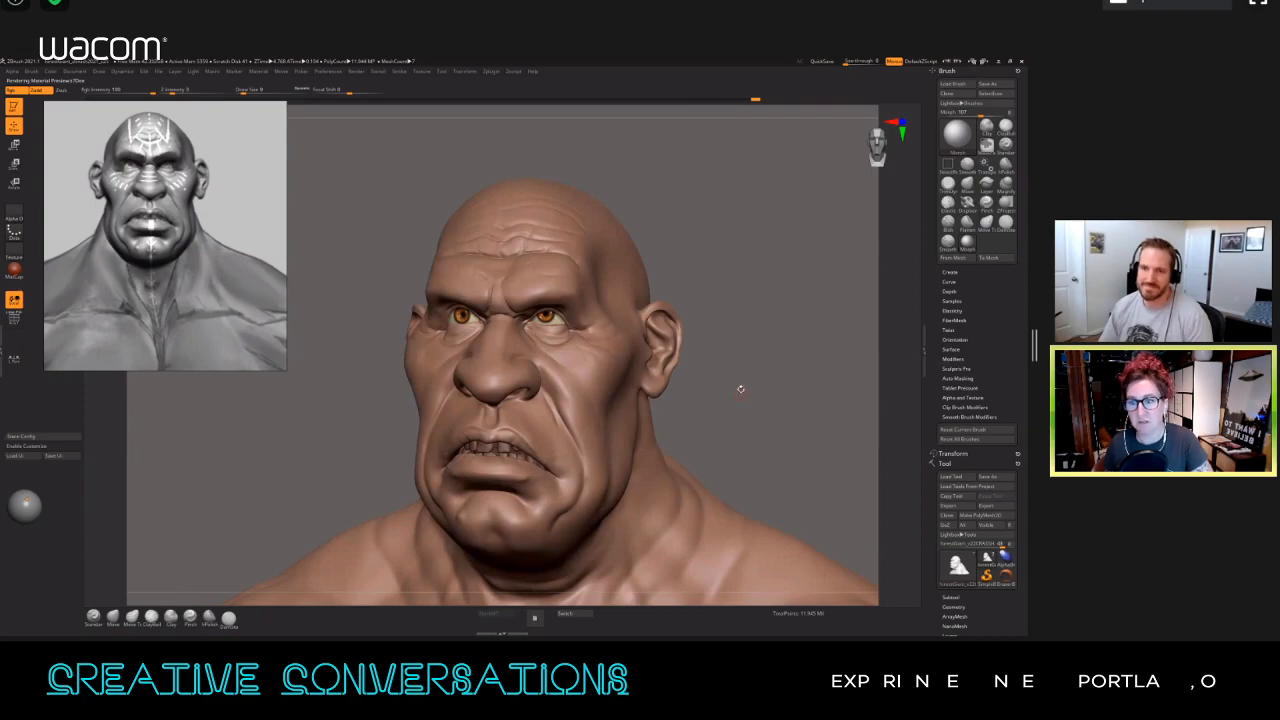
{"action": "left_click_drag", "start_coordinate": [740, 420], "coordinate": [739, 419]}
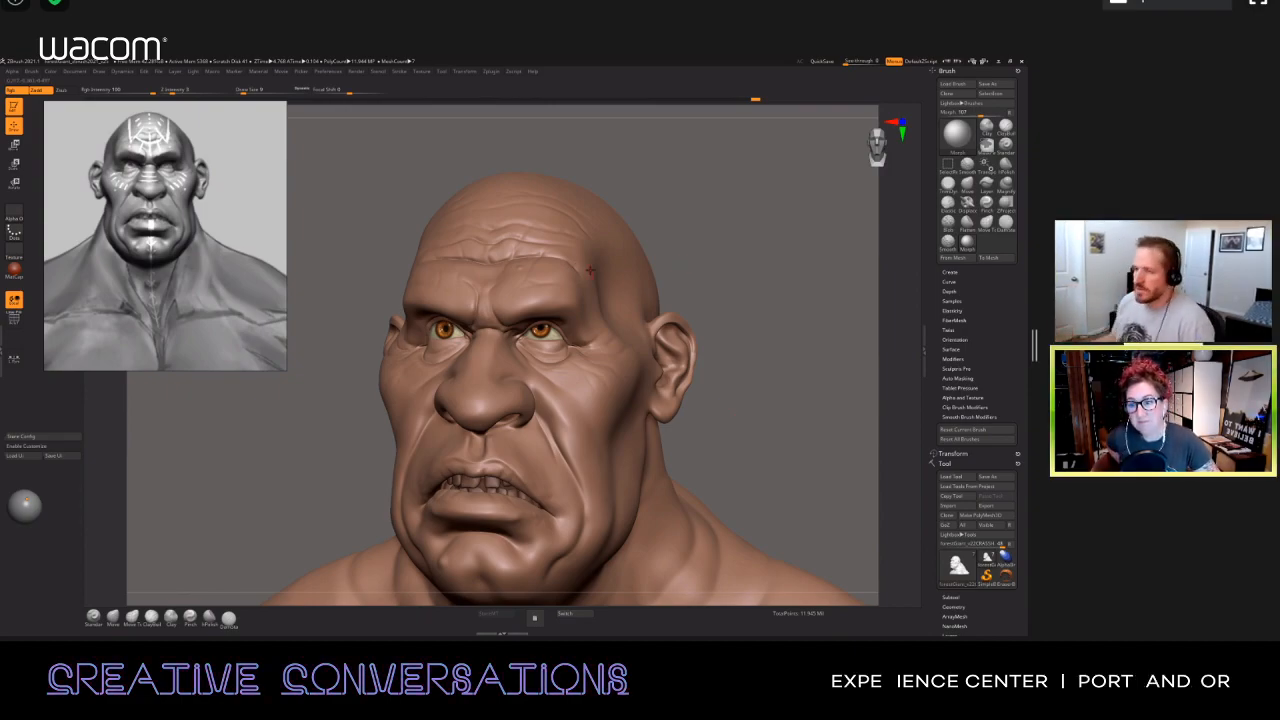
{"action": "left_click_drag", "start_coordinate": [230, 270], "coordinate": [2, 515]}
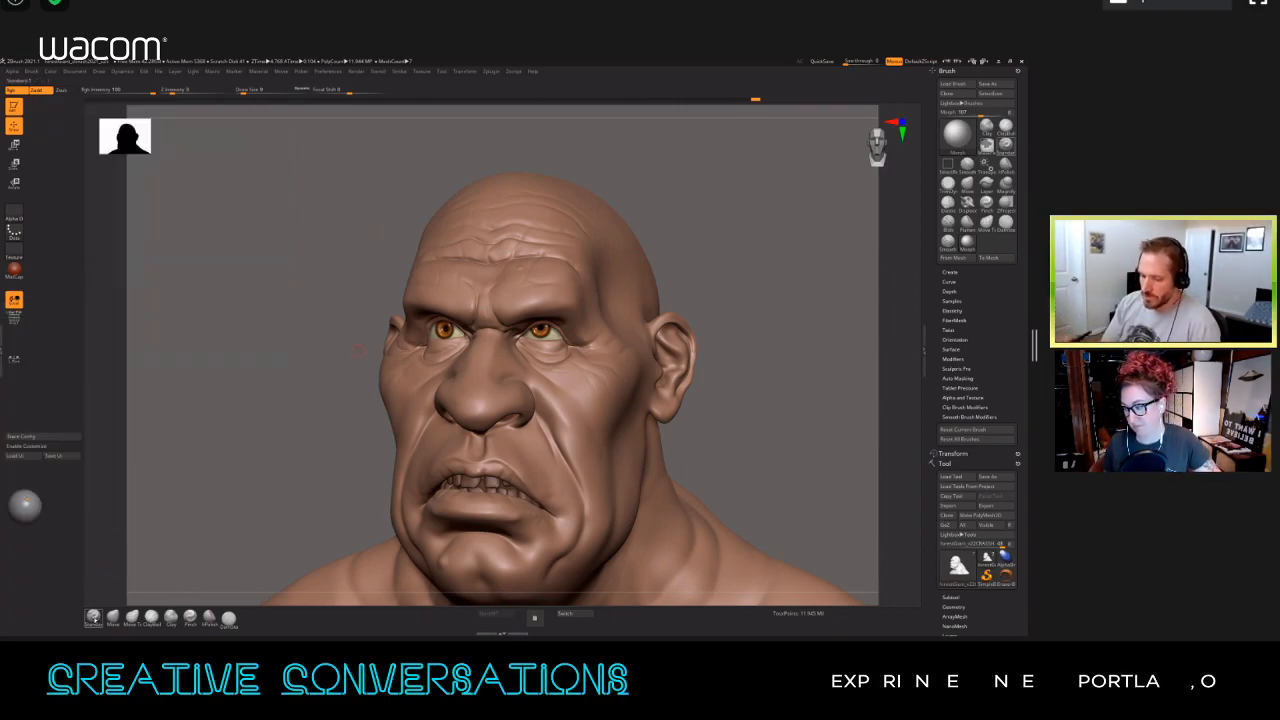
Step: Select the Standard brush and dock the Stroke palette in the opened left tray
{"action": "left_click", "coordinate": [93, 616]}
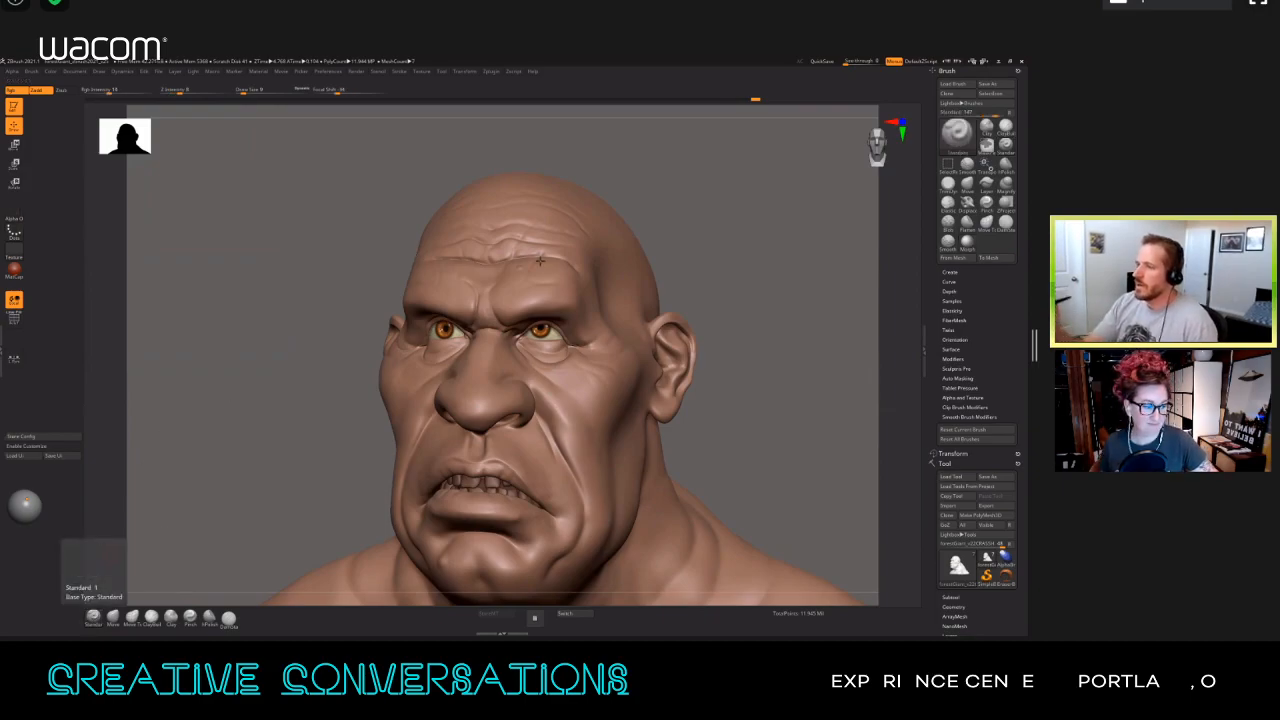
{"action": "left_click", "coordinate": [399, 74]}
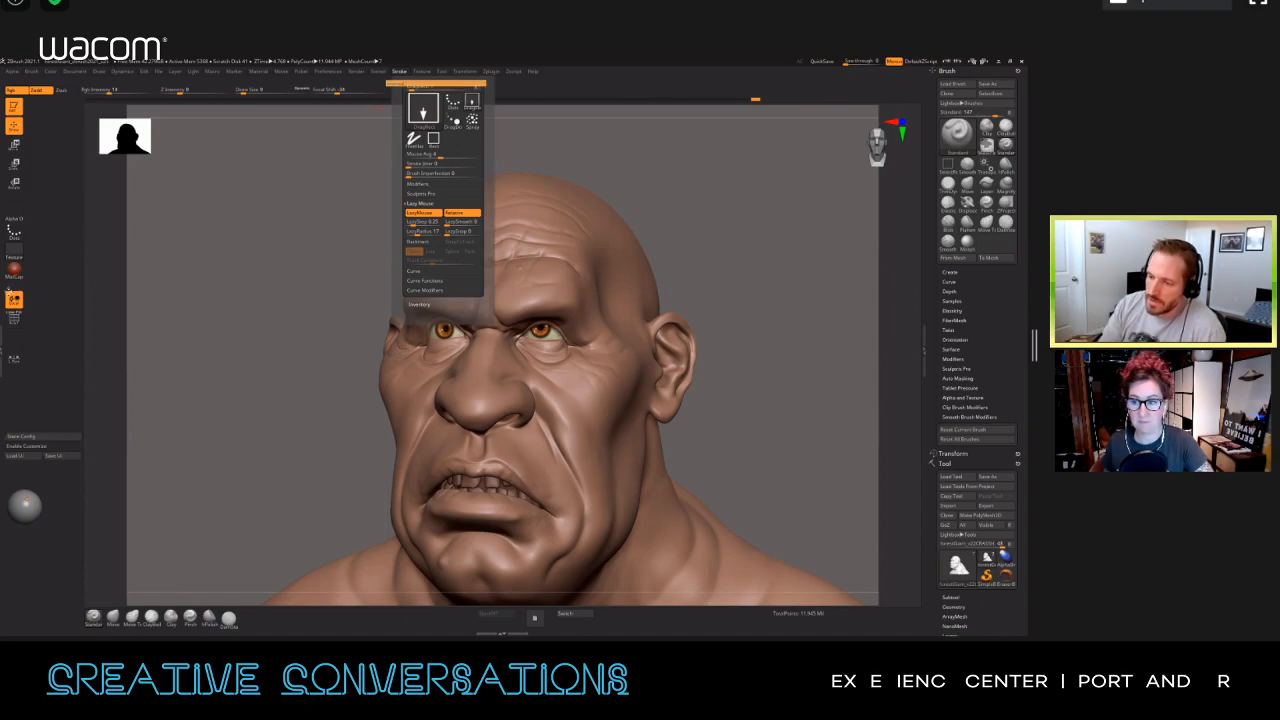
{"action": "left_click_drag", "start_coordinate": [4, 288], "coordinate": [1, 288]}
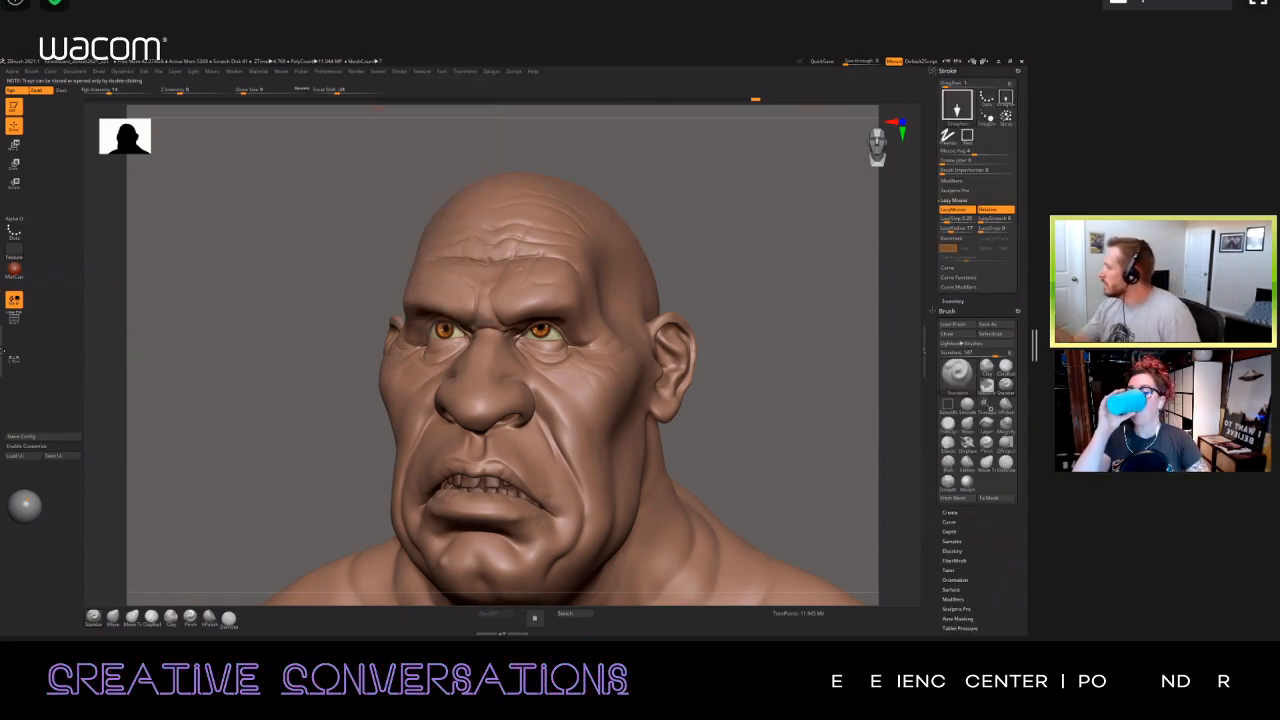
{"action": "double_click", "coordinate": [3, 350]}
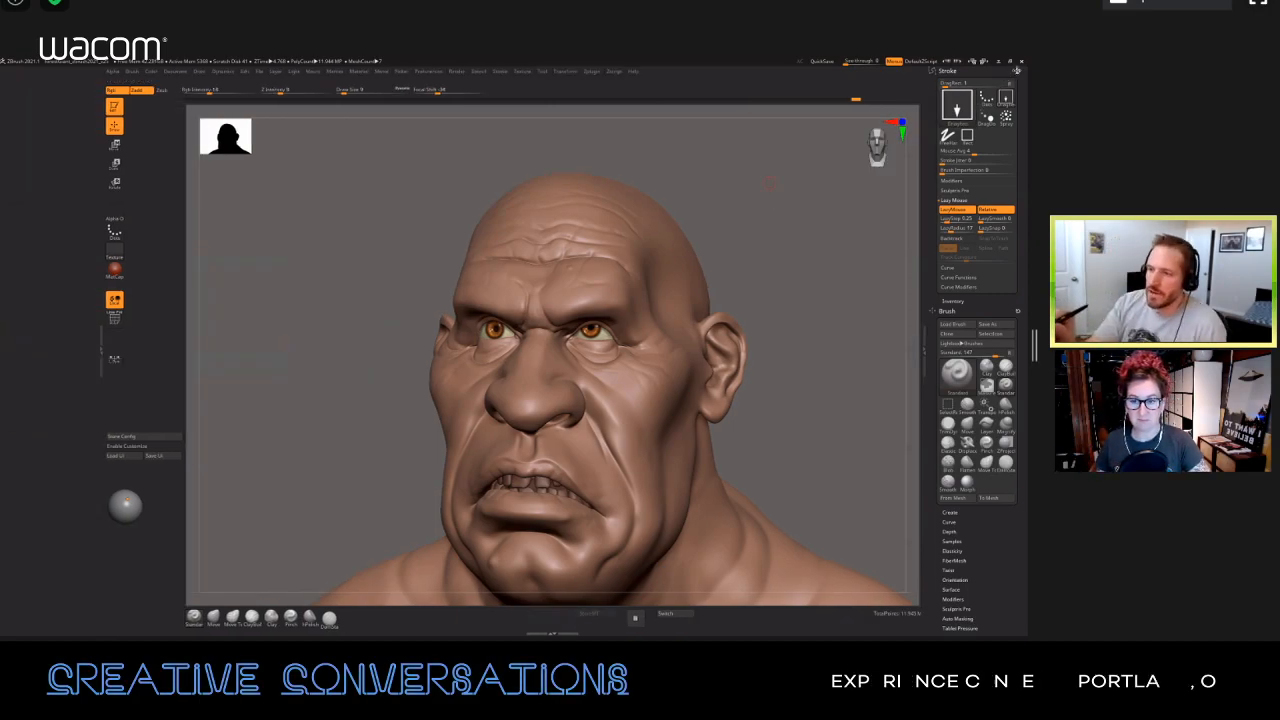
{"action": "mouse_move", "coordinate": [1018, 71]}
{"action": "left_mouse_down"}
{"action": "mouse_move", "coordinate": [323, 271]}
{"action": "mouse_move", "coordinate": [77, 197]}
{"action": "mouse_move", "coordinate": [62, 167]}
{"action": "left_mouse_up"}
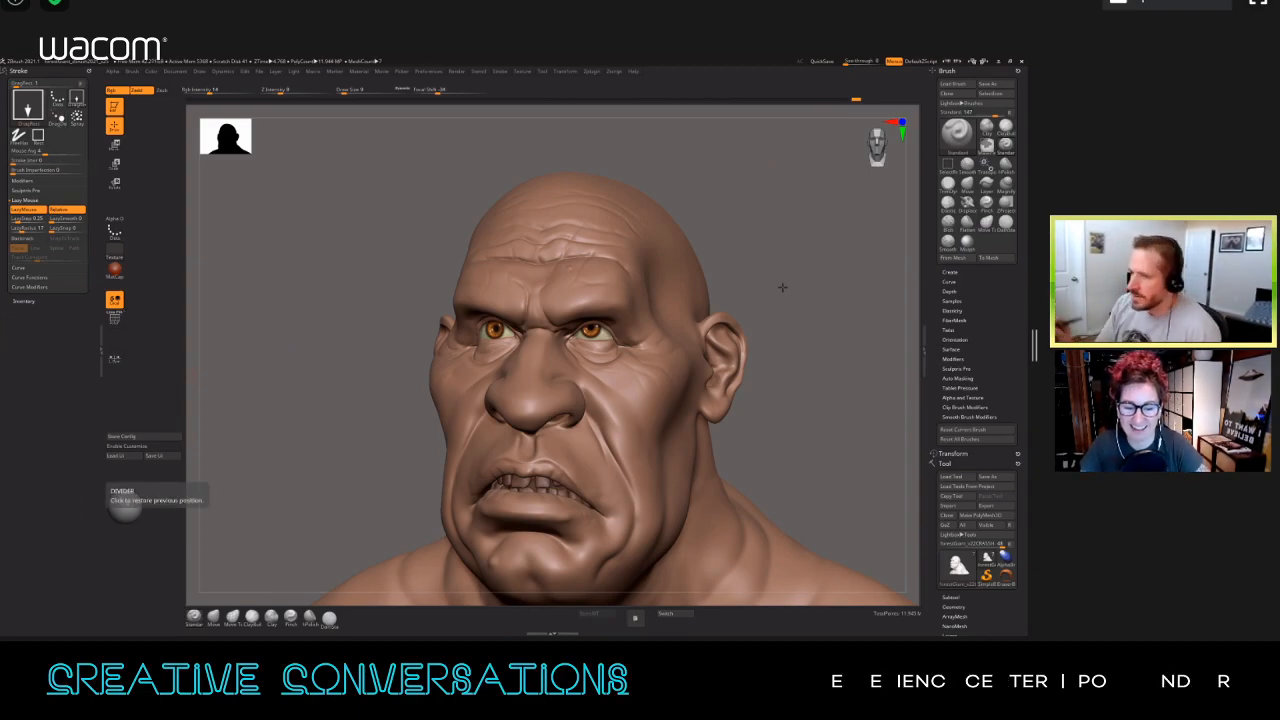
Step: Set the brush's stroke to Spray and dock the Alpha palette beneath it to choose Alpha 07
{"action": "left_click_drag", "start_coordinate": [222, 198], "coordinate": [270, 200]}
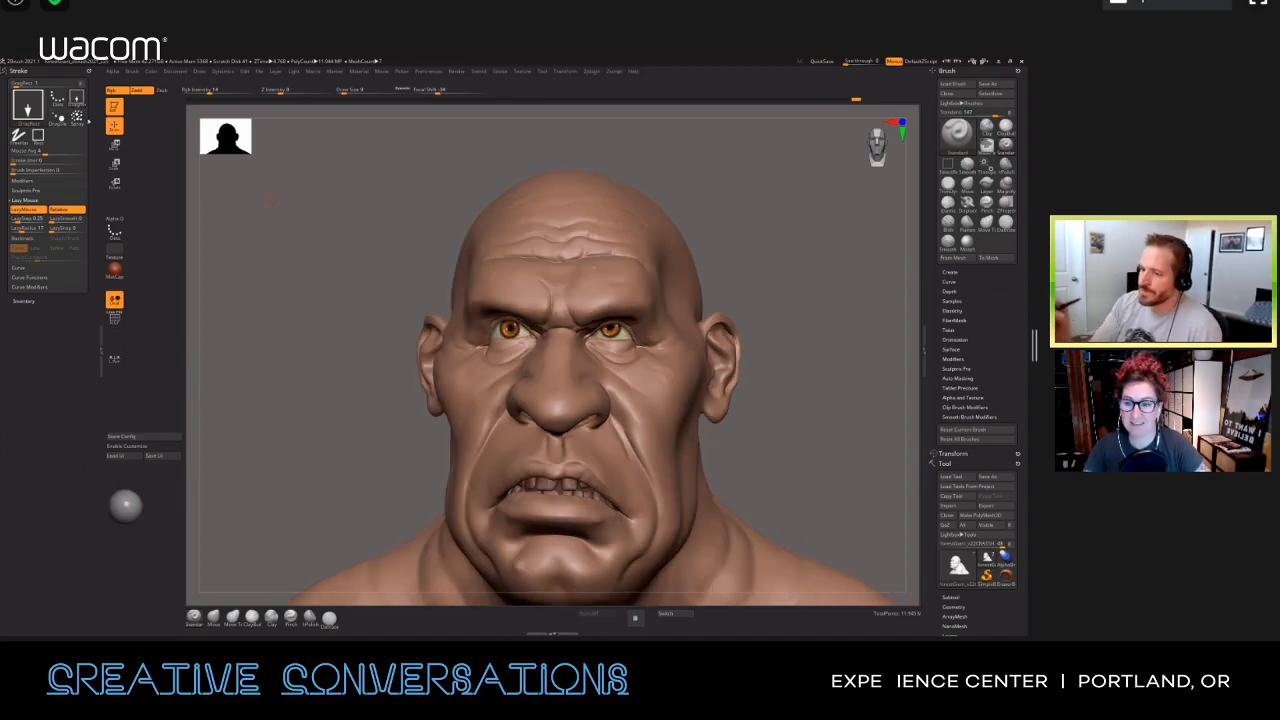
{"action": "left_click", "coordinate": [77, 118]}
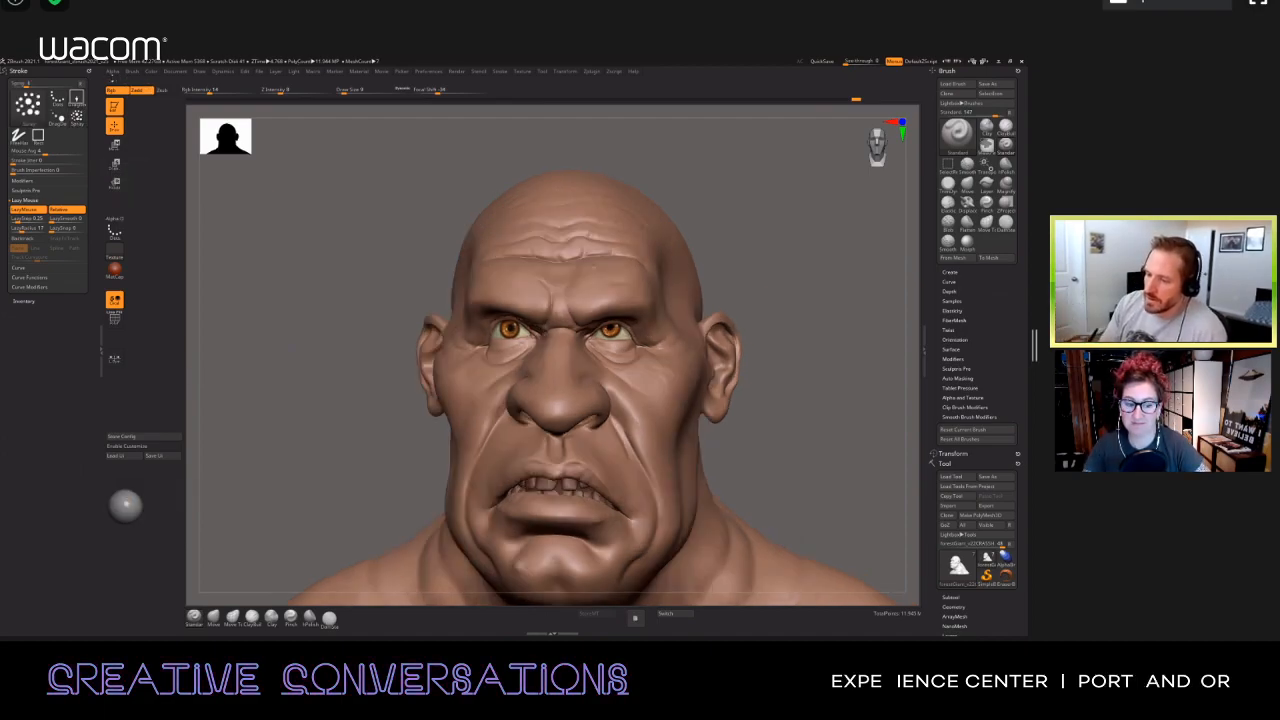
{"action": "left_click", "coordinate": [113, 72]}
{"action": "left_click_drag", "start_coordinate": [36, 359], "coordinate": [36, 361]}
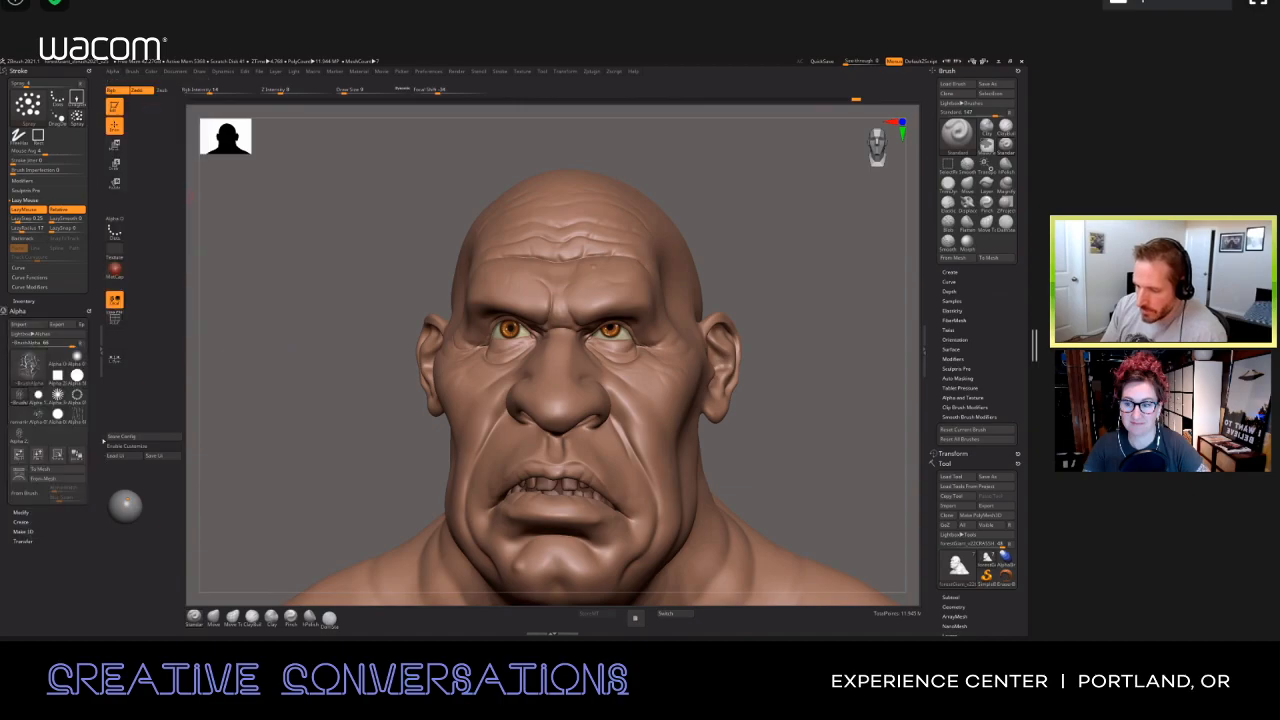
{"action": "left_click", "coordinate": [41, 419]}
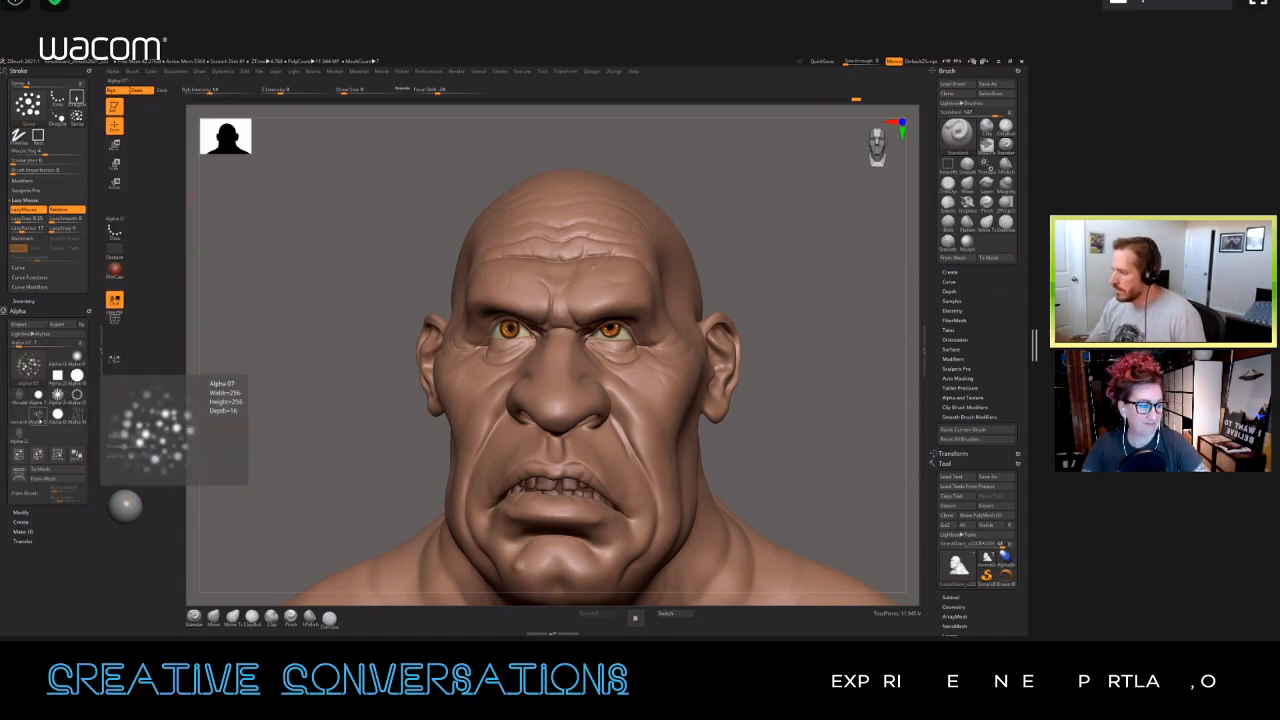
Step: Set the spray brush's Draw Size to 20 and make it carve with Zsub only, with Rgb turned off
{"action": "right_click_drag", "start_coordinate": [641, 258], "coordinate": [774, 263]}
{"action": "key", "text": "s"}
{"action": "left_click_drag", "start_coordinate": [610, 275], "coordinate": [612, 276]}
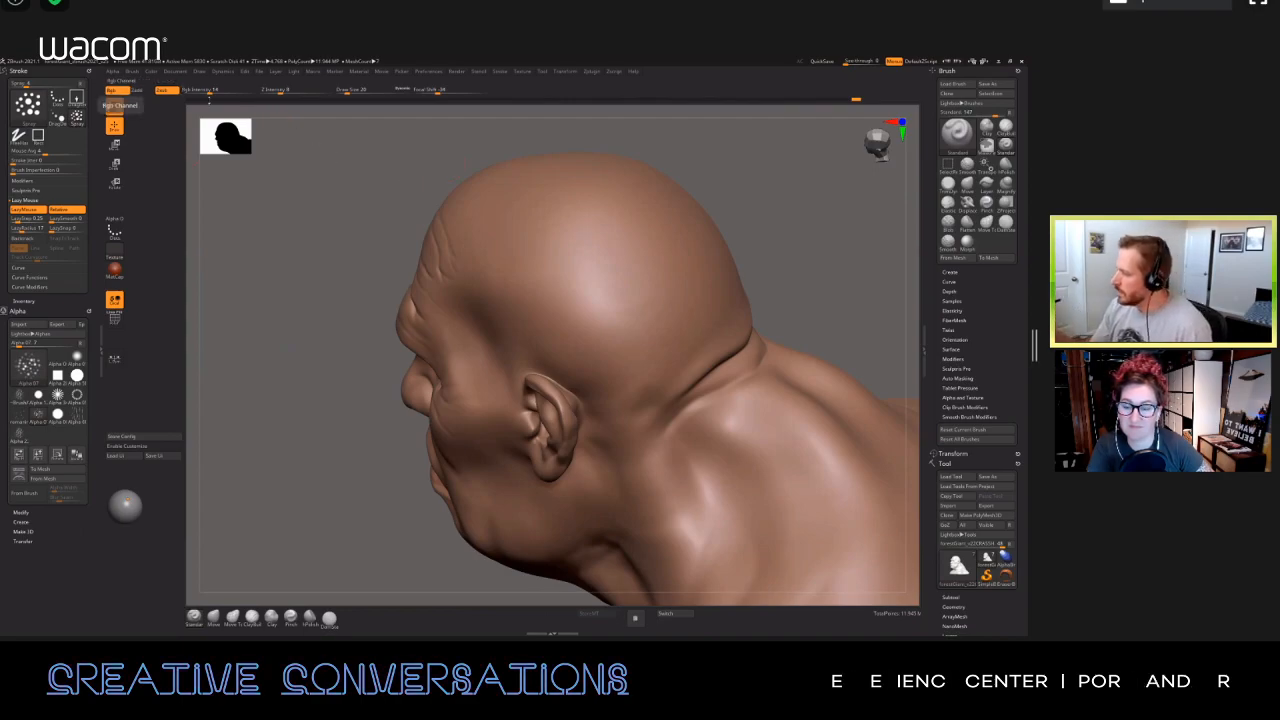
{"action": "left_click", "coordinate": [111, 90]}
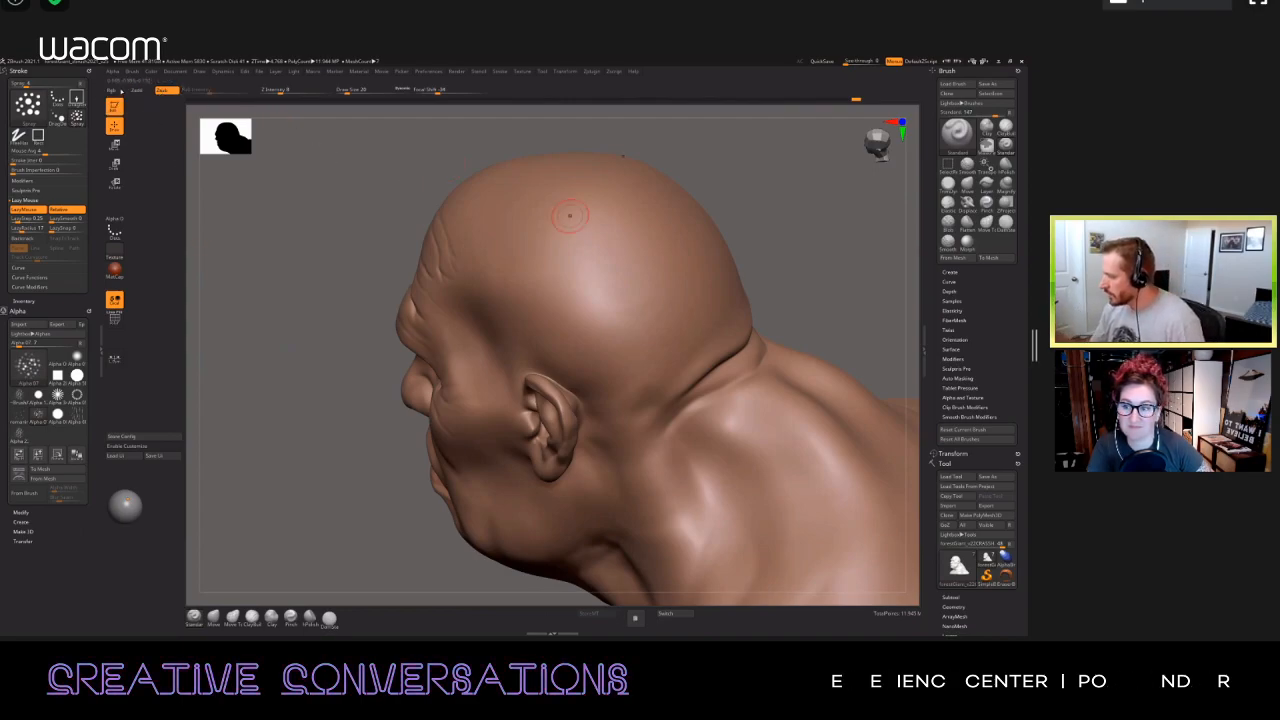
{"action": "mouse_move", "coordinate": [571, 234]}
{"action": "left_mouse_down"}
{"action": "mouse_move", "coordinate": [592, 292]}
{"action": "mouse_move", "coordinate": [634, 298]}
{"action": "left_mouse_up"}
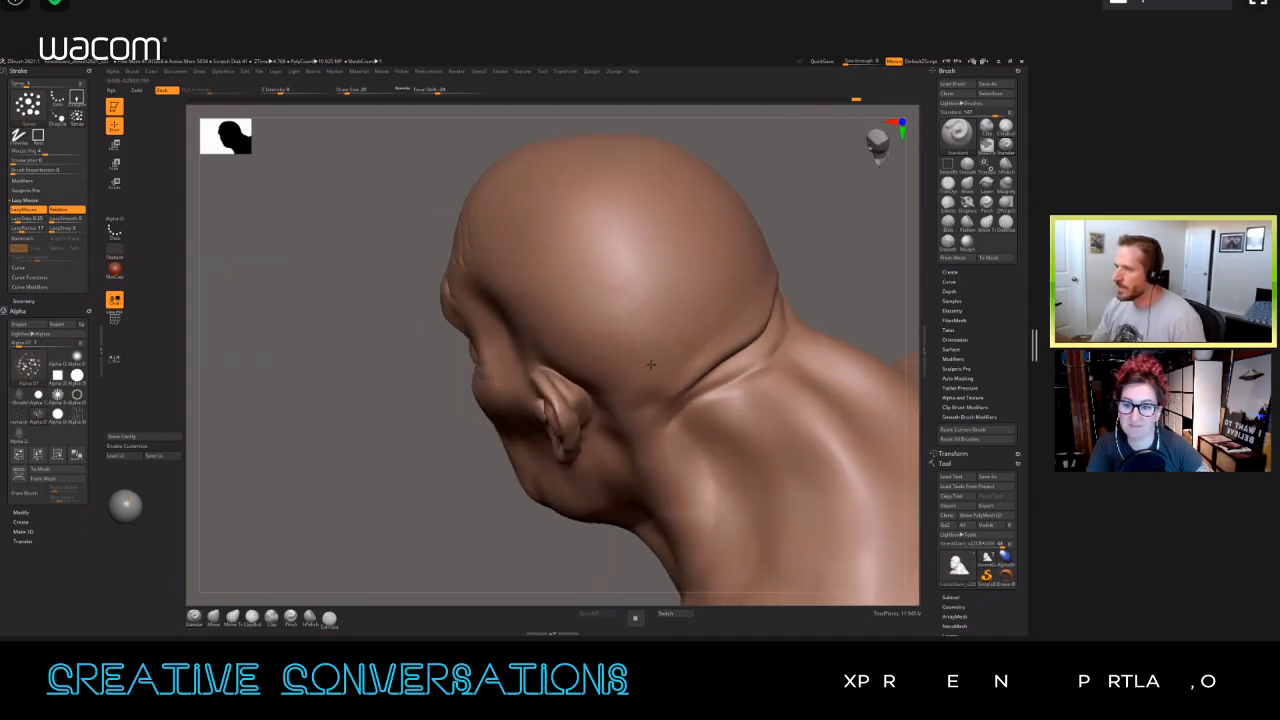
{"action": "mouse_move", "coordinate": [703, 315]}
{"action": "right_mouse_down", "text": "ctrl"}
{"action": "mouse_move", "coordinate": [711, 334]}
{"action": "mouse_move", "coordinate": [737, 327]}
{"action": "right_mouse_up", "text": "ctrl"}
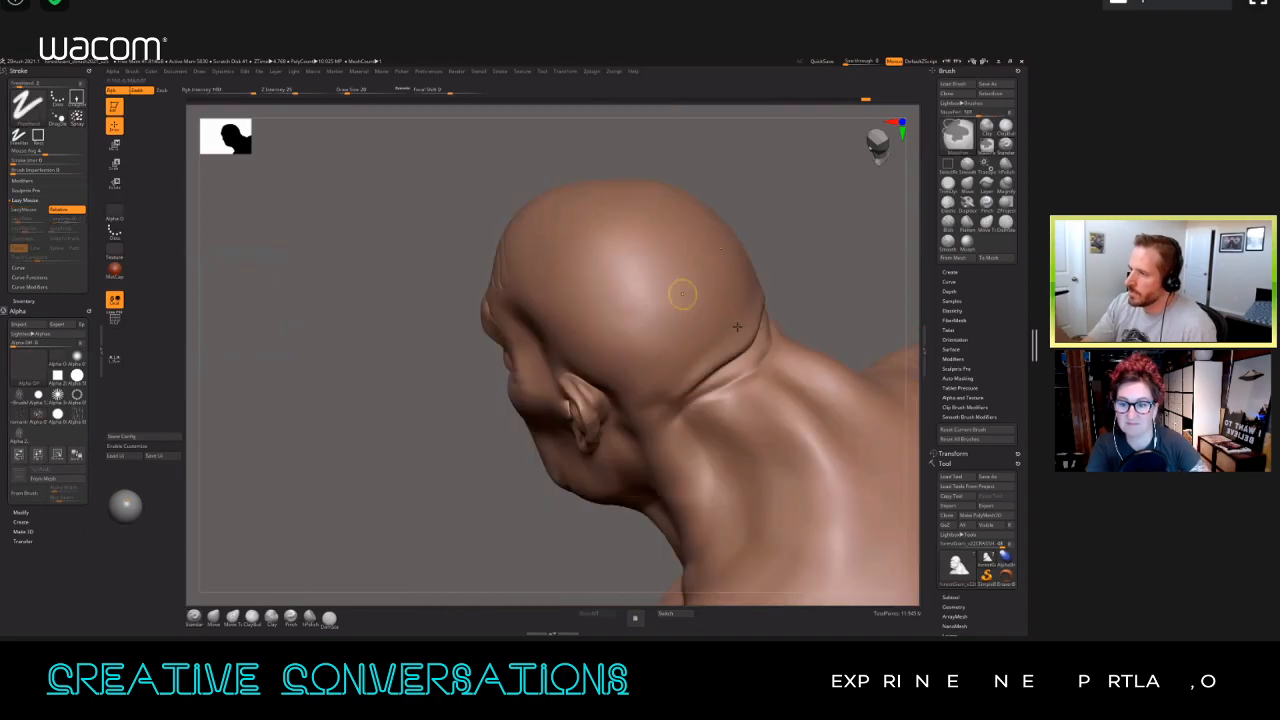
Step: Raise the brush's Z Intensity and Draw Size, turn off LazyMouse, and try spraying the alpha texture over the back of the head
{"action": "left_click", "coordinate": [288, 90]}
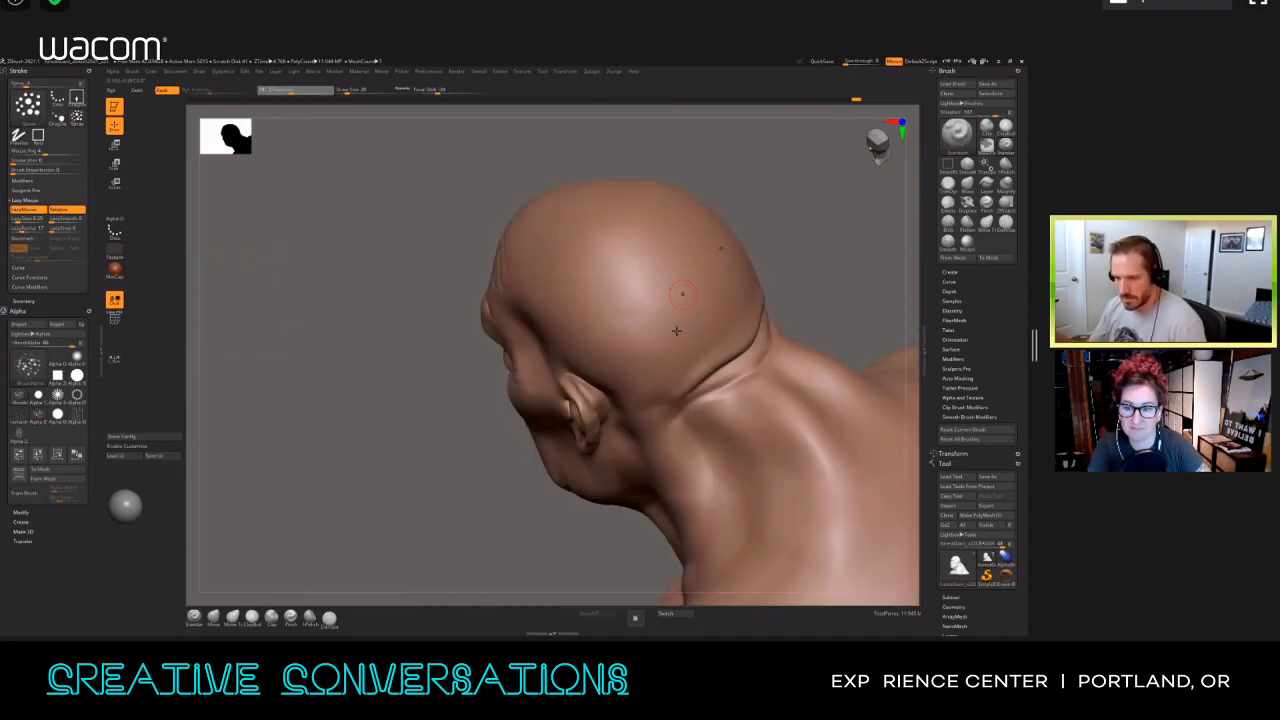
{"action": "key", "text": "s"}
{"action": "left_click_drag", "start_coordinate": [673, 278], "coordinate": [680, 278]}
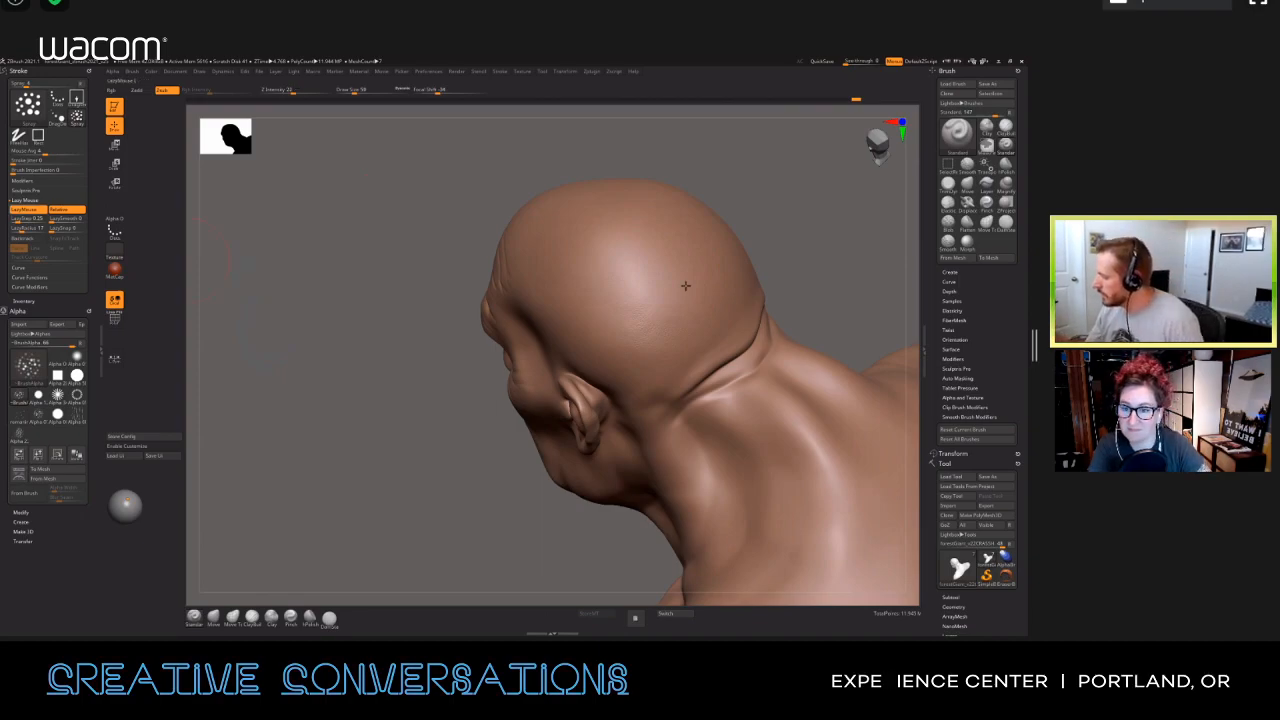
{"action": "key", "text": "l"}
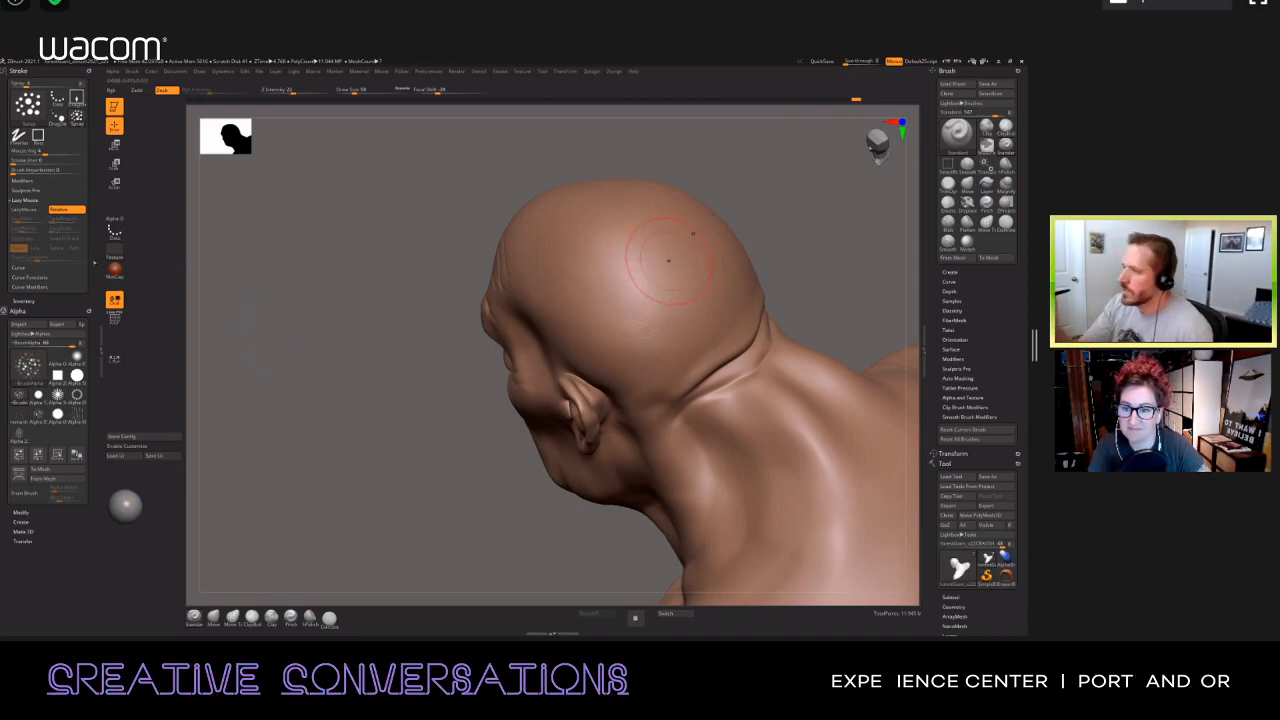
{"action": "left_click_drag", "start_coordinate": [614, 263], "coordinate": [622, 275]}
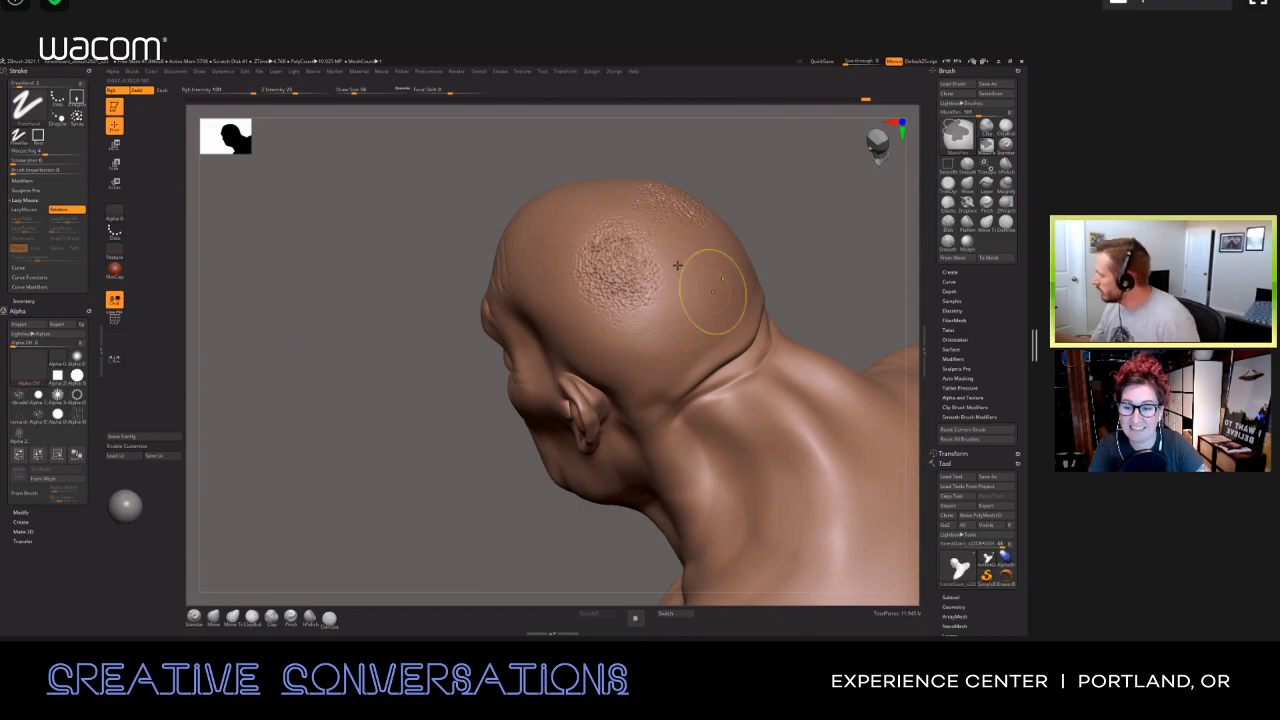
{"action": "key", "text": "ctrl+z"}
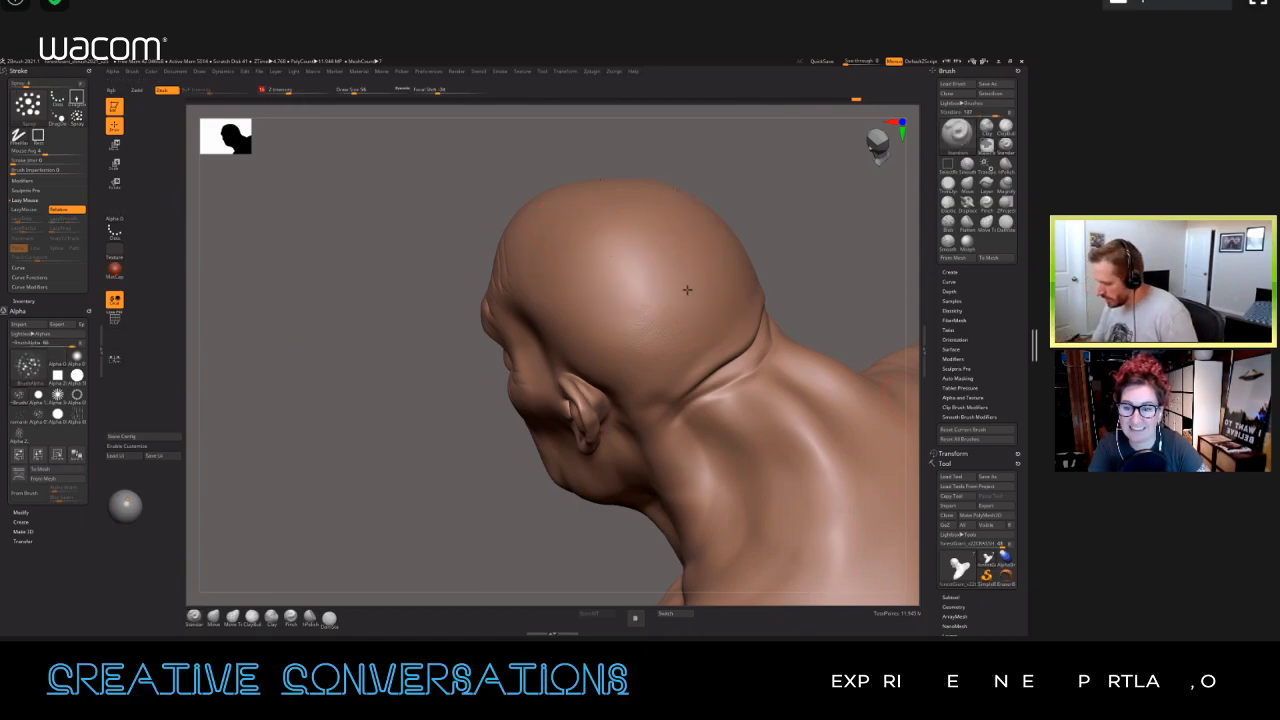
Step: Collapse the Morph Target options and create a new layer in the tool's Layers section
{"action": "left_click_drag", "start_coordinate": [1021, 560], "coordinate": [1021, 130]}
{"action": "left_click_drag", "start_coordinate": [1021, 500], "coordinate": [1021, 249]}
{"action": "left_click_drag", "start_coordinate": [958, 320], "coordinate": [938, 438]}
{"action": "left_click", "coordinate": [957, 154]}
{"action": "left_click", "coordinate": [949, 145]}
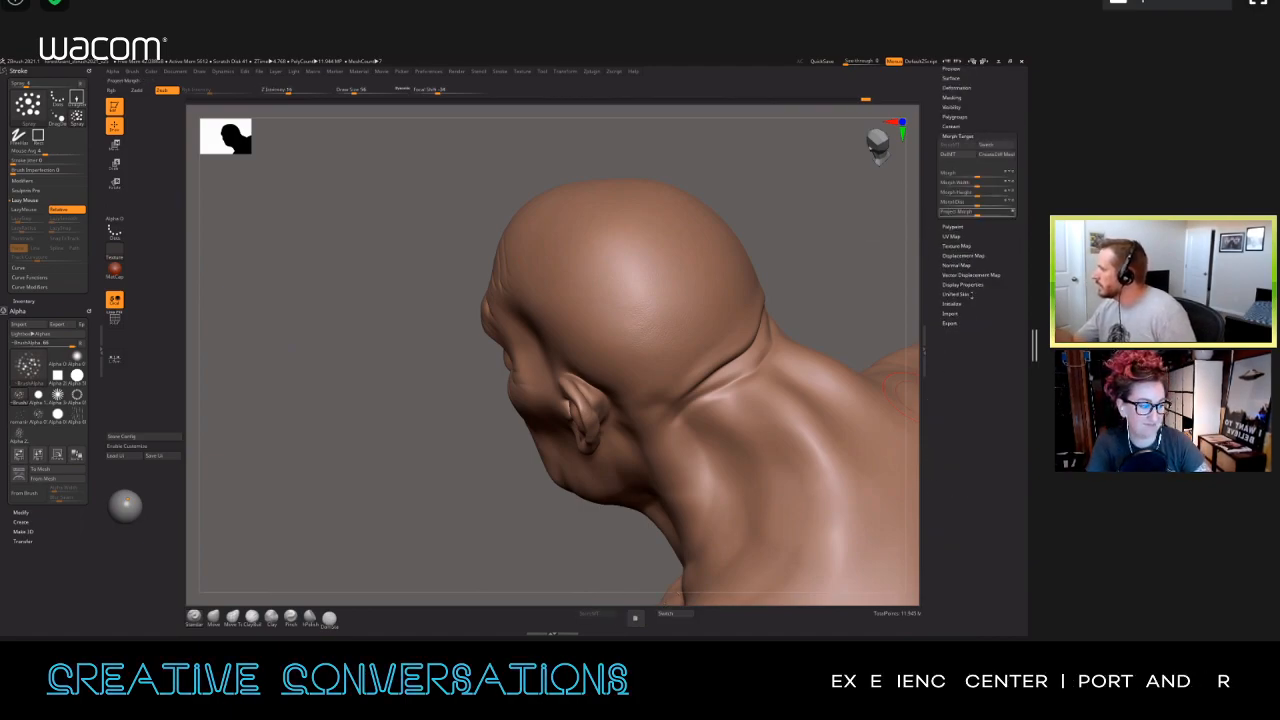
{"action": "left_click_drag", "start_coordinate": [934, 107], "coordinate": [934, 213]}
{"action": "left_click", "coordinate": [950, 146]}
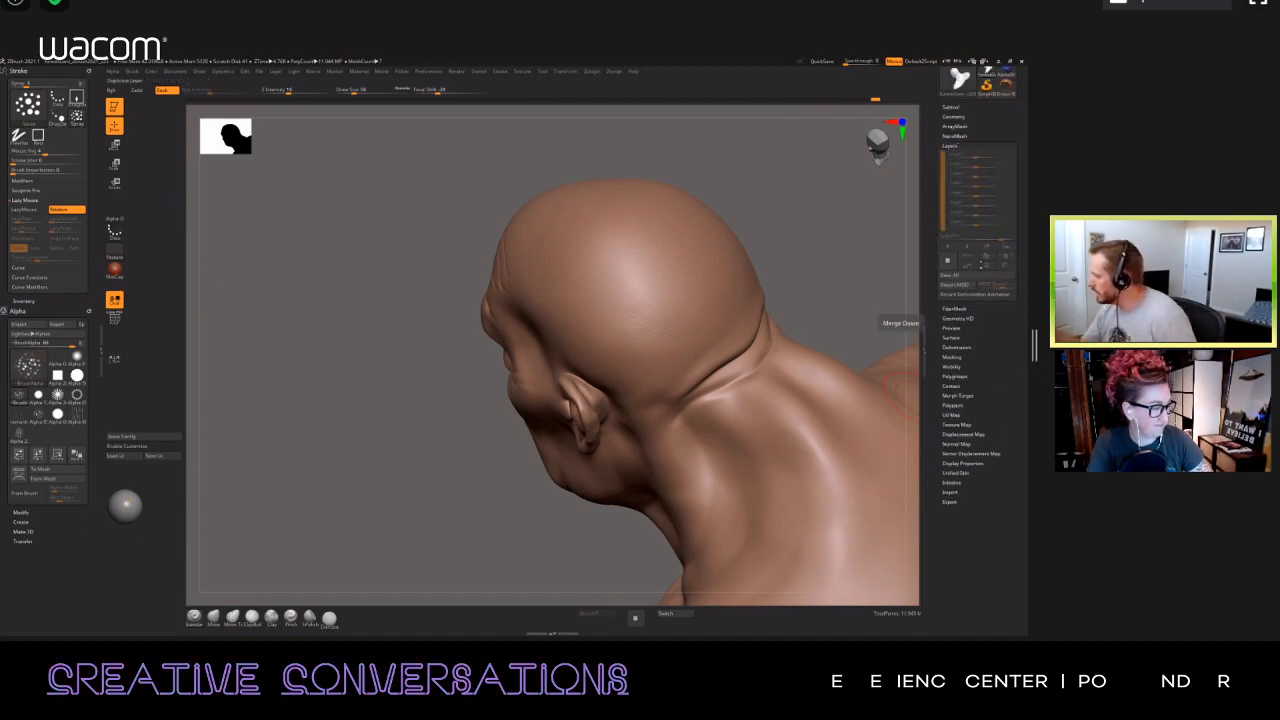
{"action": "left_click", "coordinate": [947, 261]}
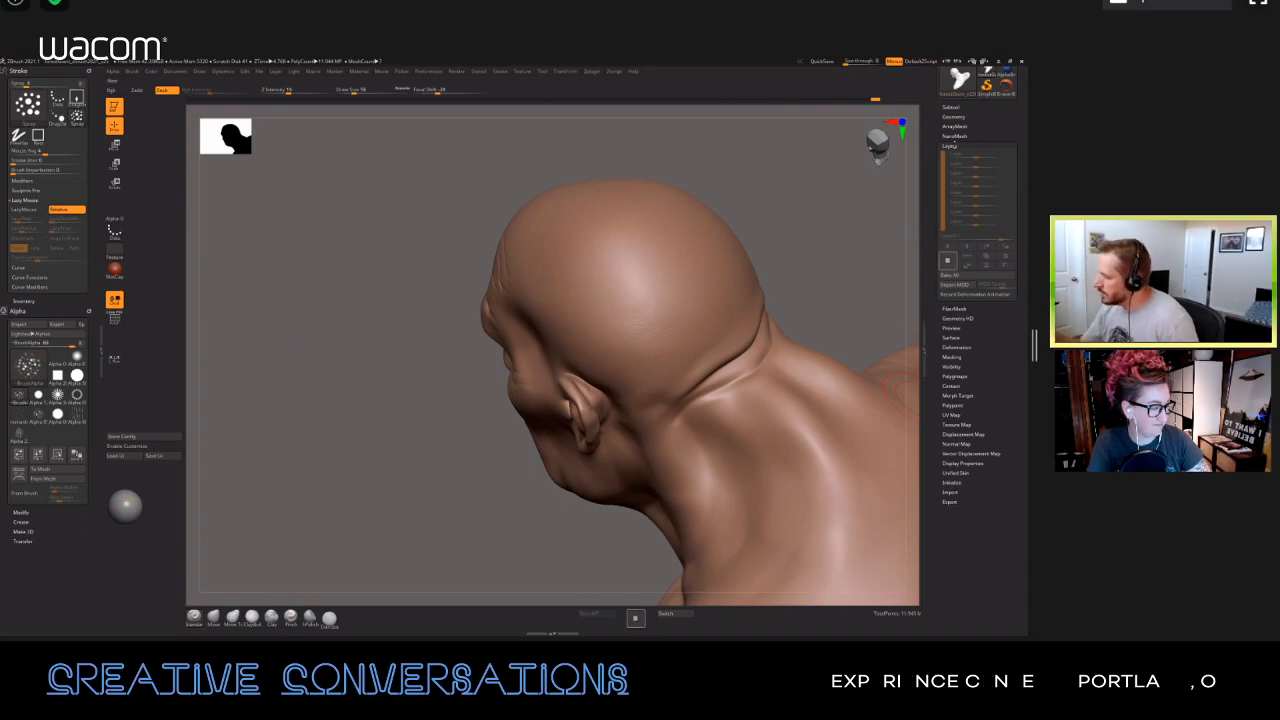
{"action": "left_click", "coordinate": [951, 147]}
Step: Undo the test strokes sprayed with the alpha texture on the back of the head
{"action": "left_click_drag", "start_coordinate": [637, 261], "coordinate": [654, 238]}
{"action": "key", "text": "ctrl+z"}
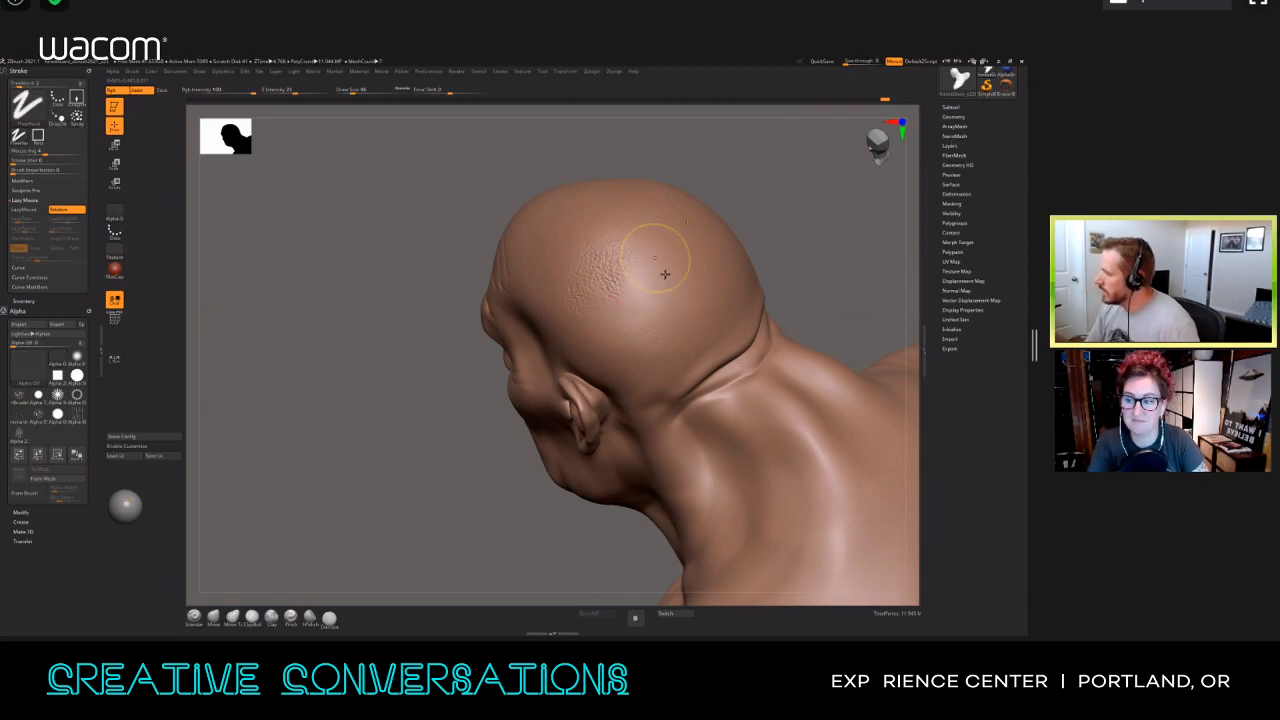
{"action": "key", "text": "ctrl+z"}
Step: Lower the spray brush's Z Intensity and test the alpha texture on the back of the head
{"action": "key", "text": "s"}
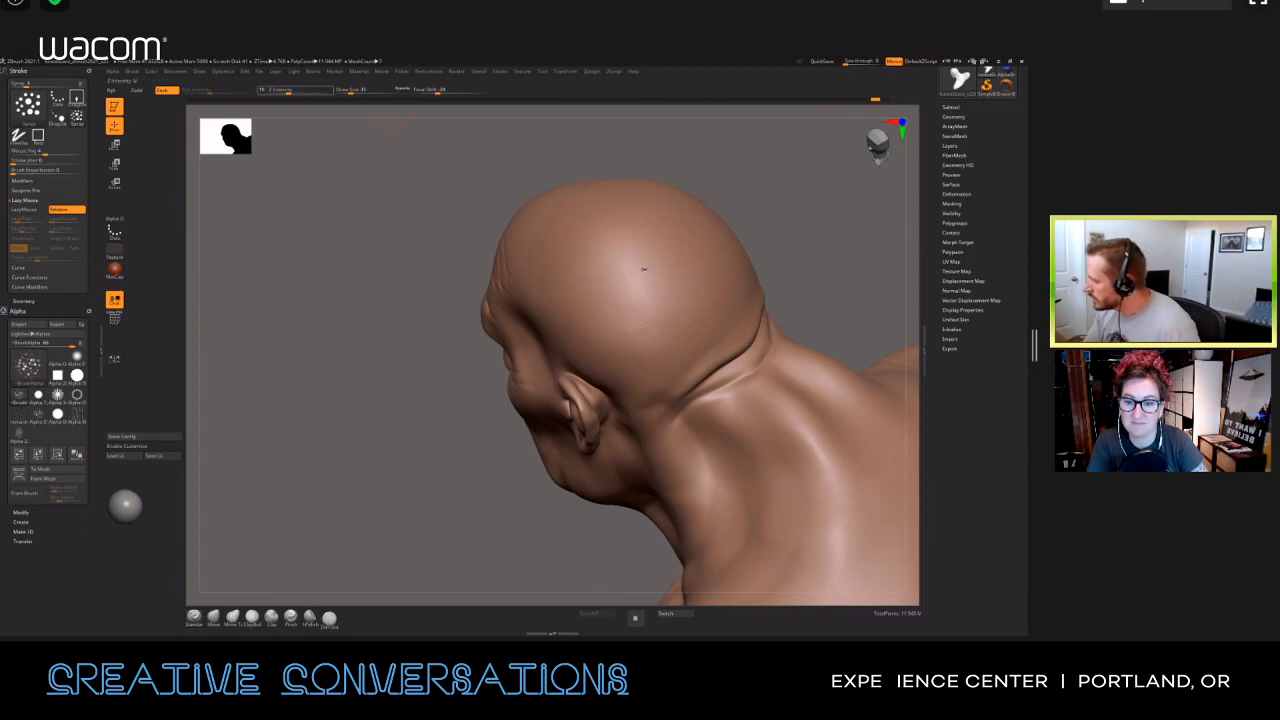
{"action": "left_click_drag", "start_coordinate": [289, 91], "coordinate": [281, 91]}
{"action": "left_click_drag", "start_coordinate": [648, 263], "coordinate": [631, 243]}
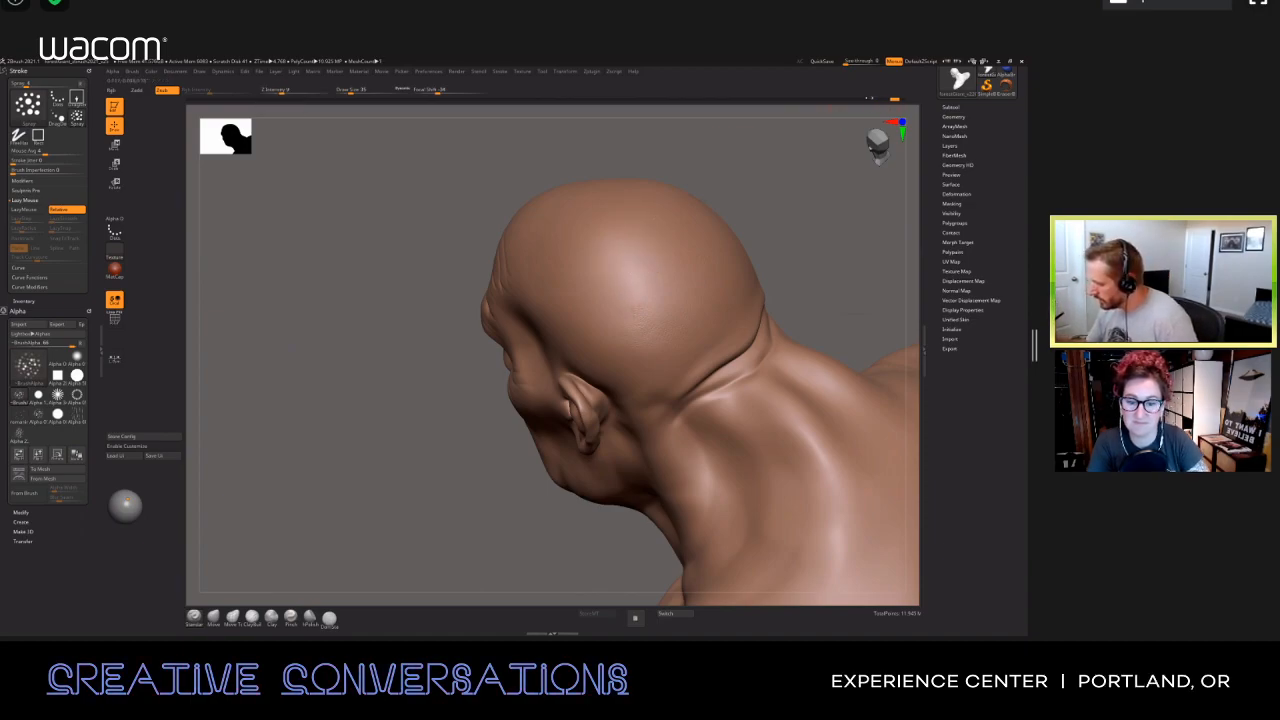
{"action": "left_click_drag", "start_coordinate": [262, 235], "coordinate": [282, 92]}
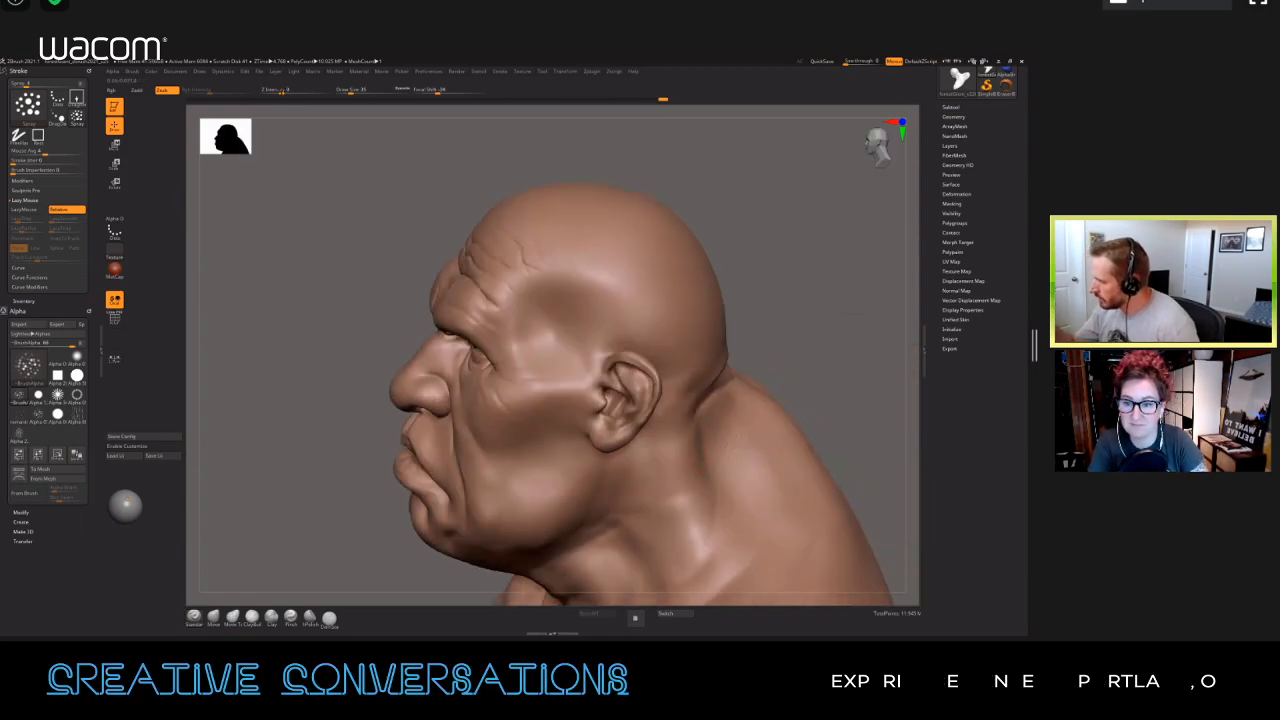
Step: Spray subtle skin texture over the side and back of the head
{"action": "right_click_drag", "start_coordinate": [600, 263], "coordinate": [610, 317]}
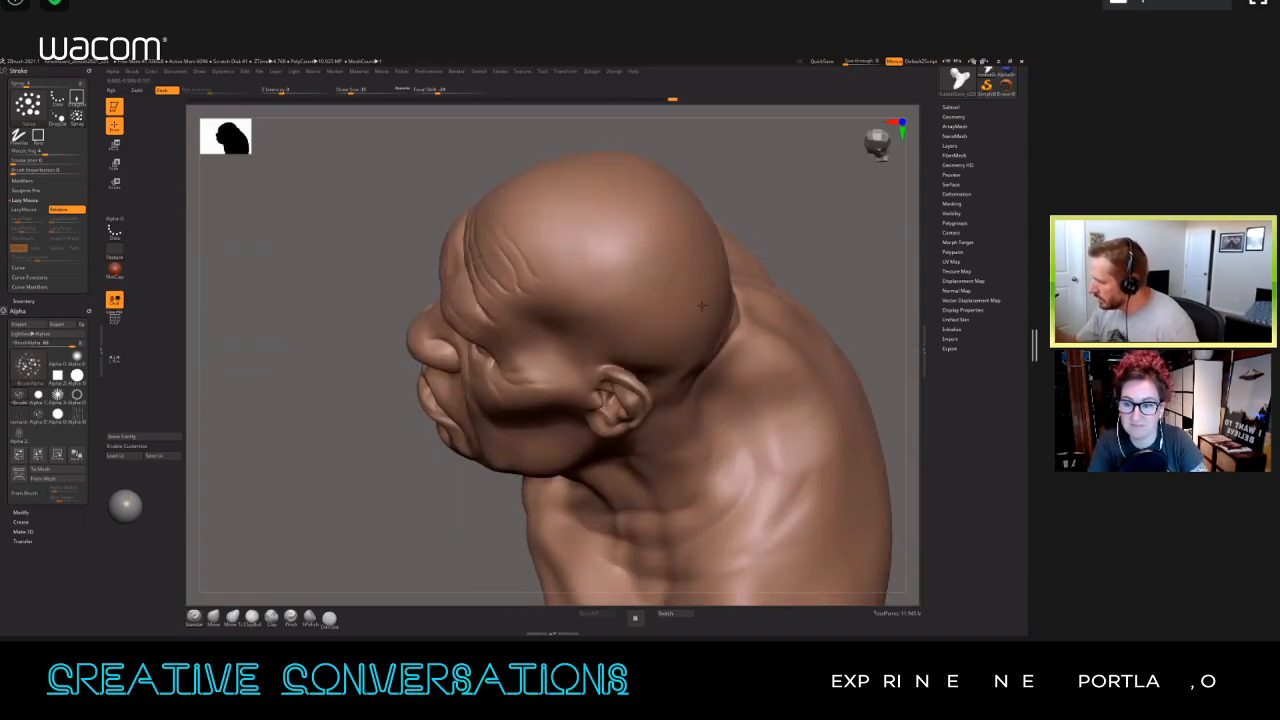
{"action": "mouse_move", "coordinate": [775, 435]}
{"action": "left_mouse_down"}
{"action": "mouse_move", "coordinate": [772, 351]}
{"action": "mouse_move", "coordinate": [729, 449]}
{"action": "mouse_move", "coordinate": [690, 428]}
{"action": "left_mouse_up"}
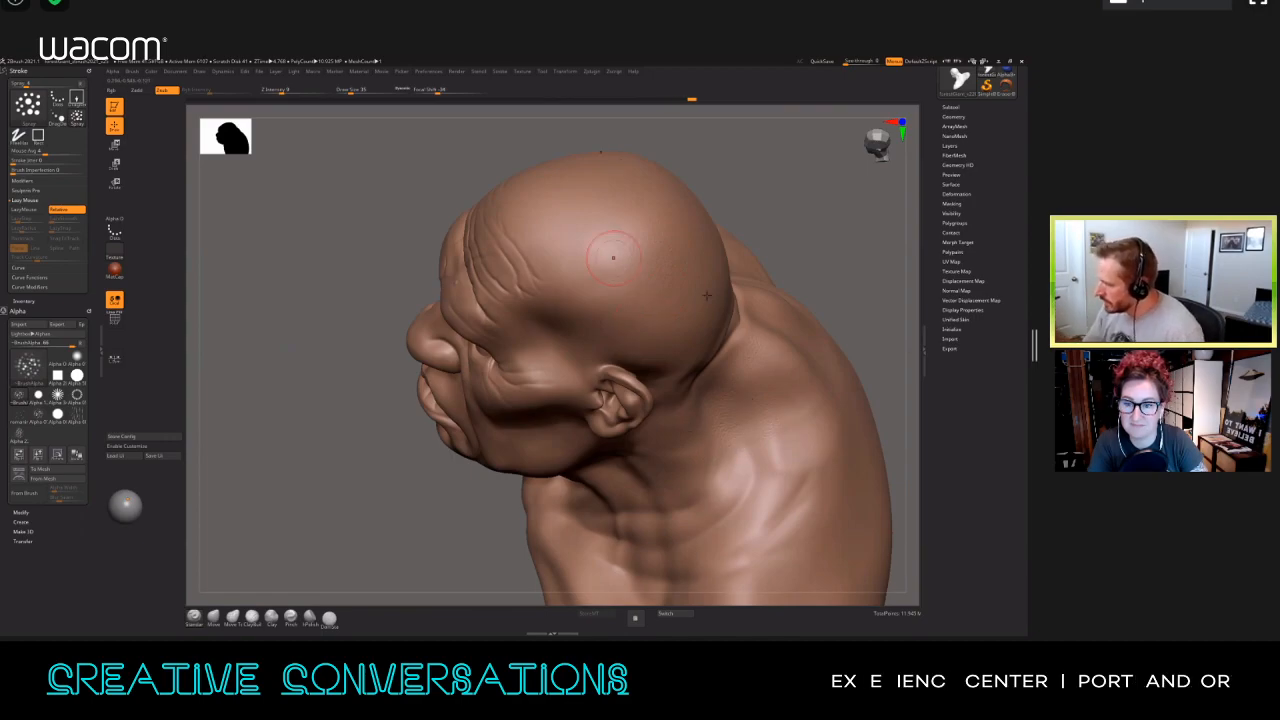
{"action": "right_click_drag", "start_coordinate": [620, 249], "coordinate": [702, 279]}
{"action": "mouse_move", "coordinate": [646, 235]}
{"action": "right_mouse_down"}
{"action": "mouse_move", "coordinate": [668, 262]}
{"action": "mouse_move", "coordinate": [658, 279]}
{"action": "right_mouse_up"}
{"action": "left_click_drag", "start_coordinate": [656, 334], "coordinate": [641, 306]}
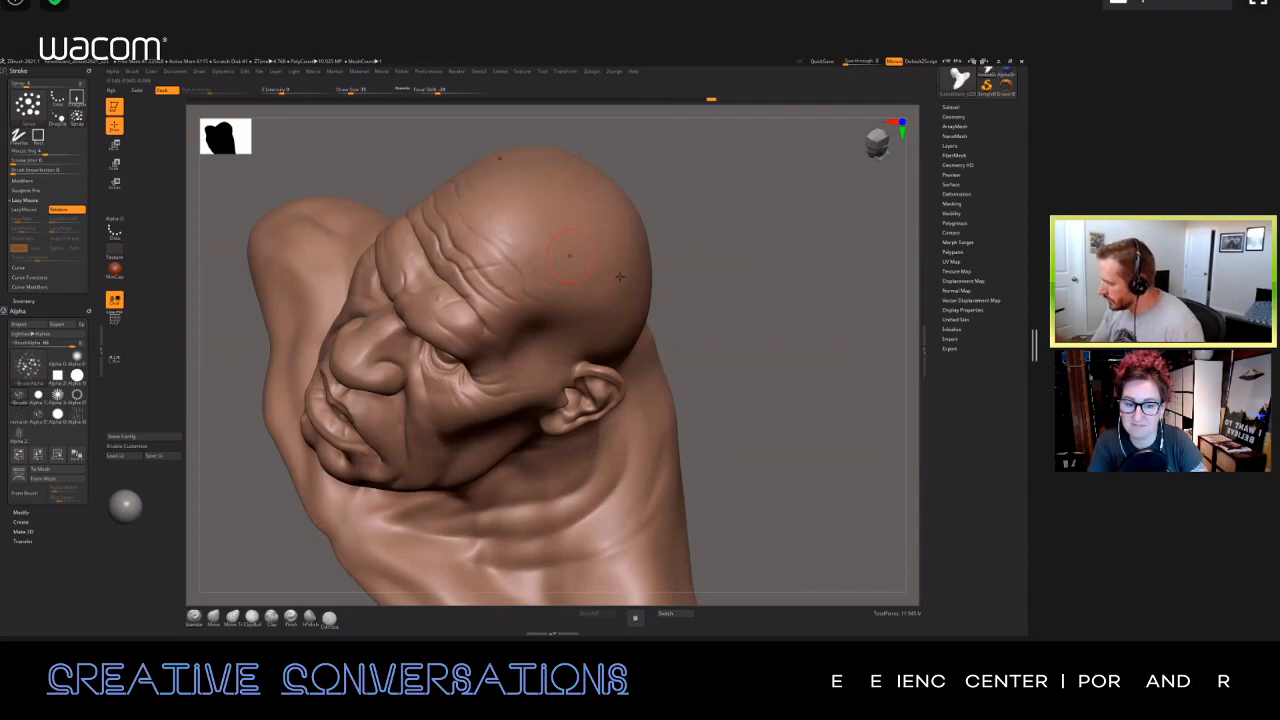
Step: Continue spraying fine skin texture over the temple, neck and upper back of the bust
{"action": "right_click_drag", "start_coordinate": [634, 317], "coordinate": [697, 330]}
{"action": "left_click_drag", "start_coordinate": [728, 372], "coordinate": [766, 423]}
{"action": "mouse_move", "coordinate": [512, 368]}
{"action": "right_mouse_down"}
{"action": "mouse_move", "coordinate": [600, 267]}
{"action": "mouse_move", "coordinate": [513, 174]}
{"action": "mouse_move", "coordinate": [687, 378]}
{"action": "right_mouse_up"}
{"action": "right_click_drag", "start_coordinate": [631, 323], "coordinate": [706, 245], "text": "ctrl"}
{"action": "right_click_drag", "start_coordinate": [704, 401], "coordinate": [717, 307]}
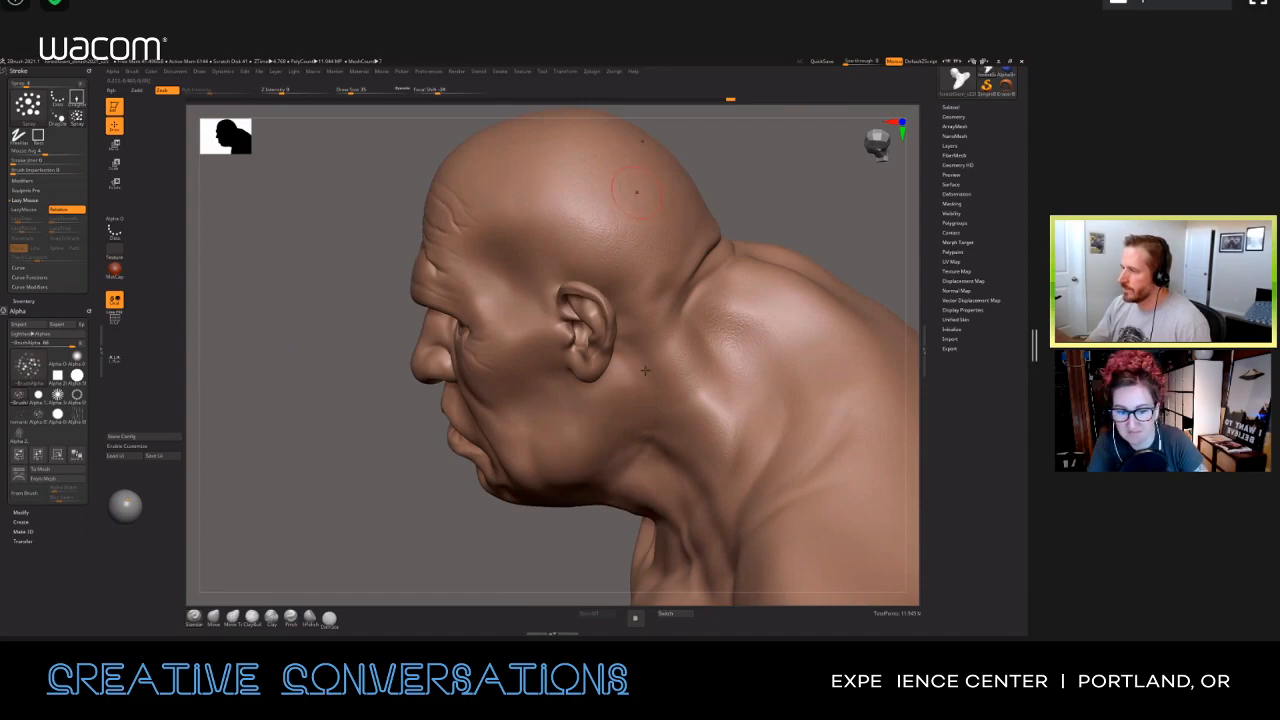
{"action": "right_click_drag", "start_coordinate": [663, 341], "coordinate": [757, 217]}
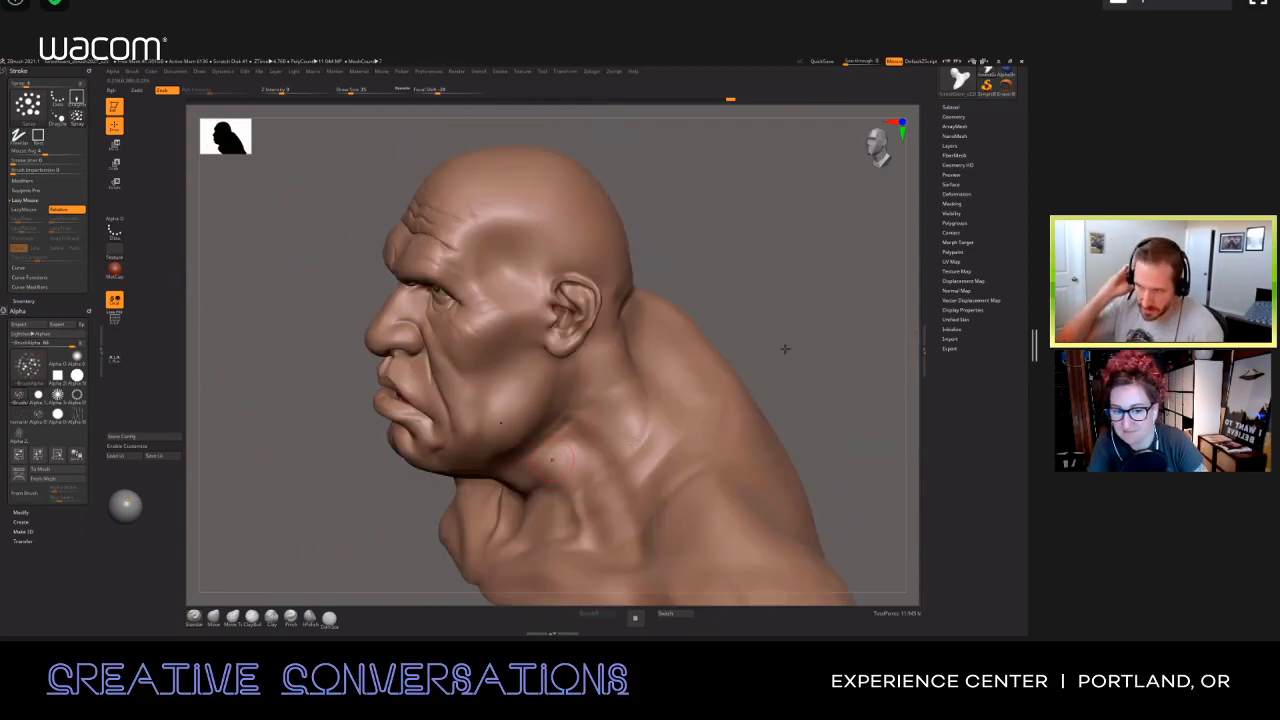
{"action": "right_click_drag", "start_coordinate": [785, 348], "coordinate": [641, 447]}
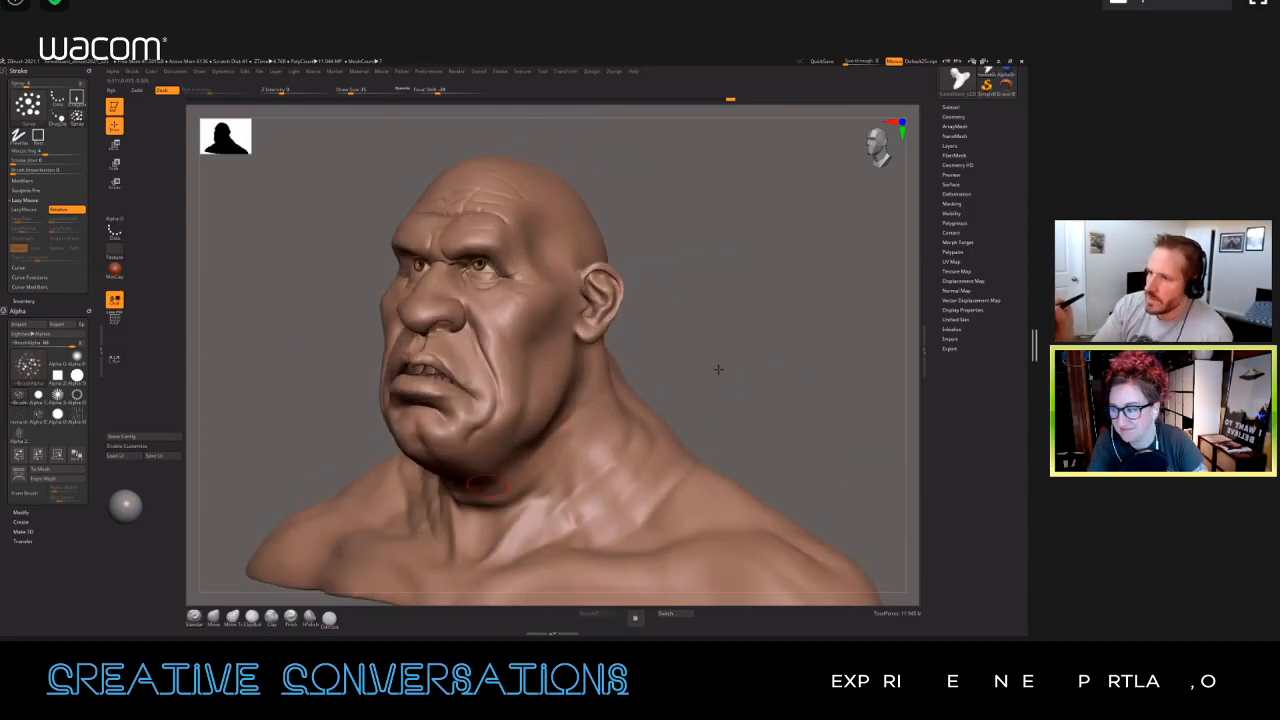
Step: Switch the brush's stroke to FreeHand, choose the alpha with long vertical creases, and turn on LazyMouse
{"action": "left_click", "coordinate": [28, 105]}
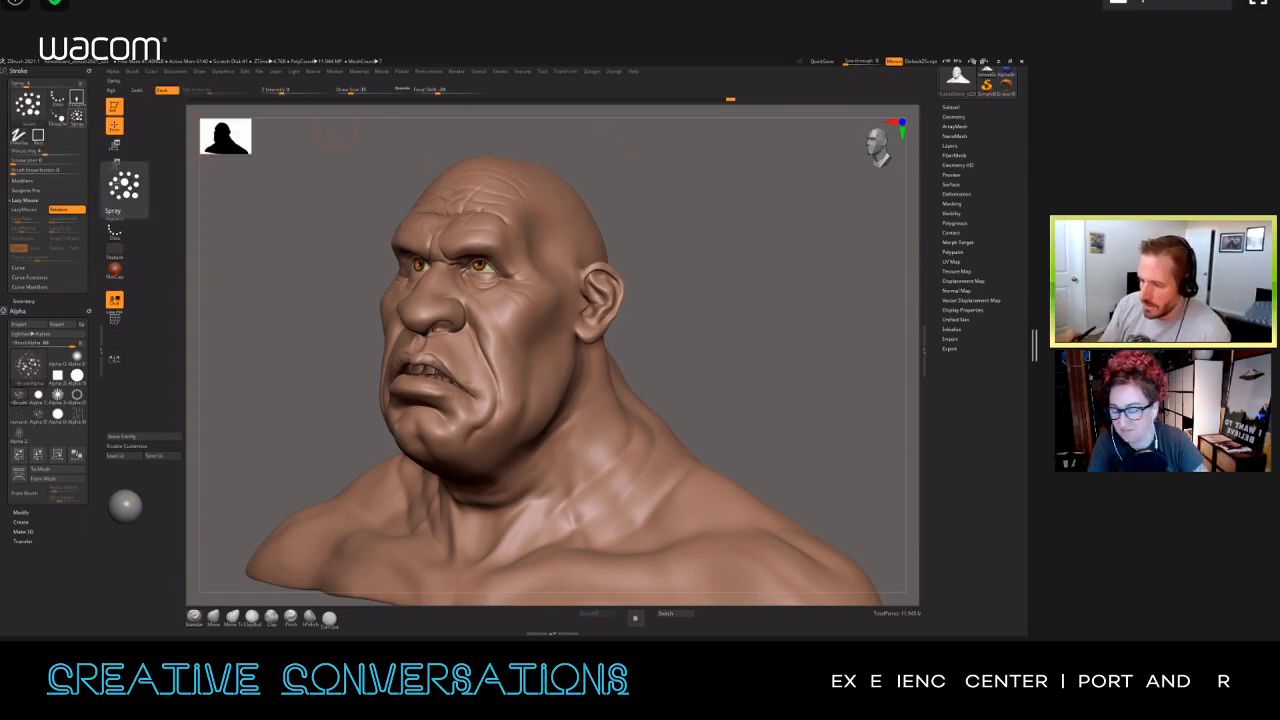
{"action": "left_click", "coordinate": [19, 136]}
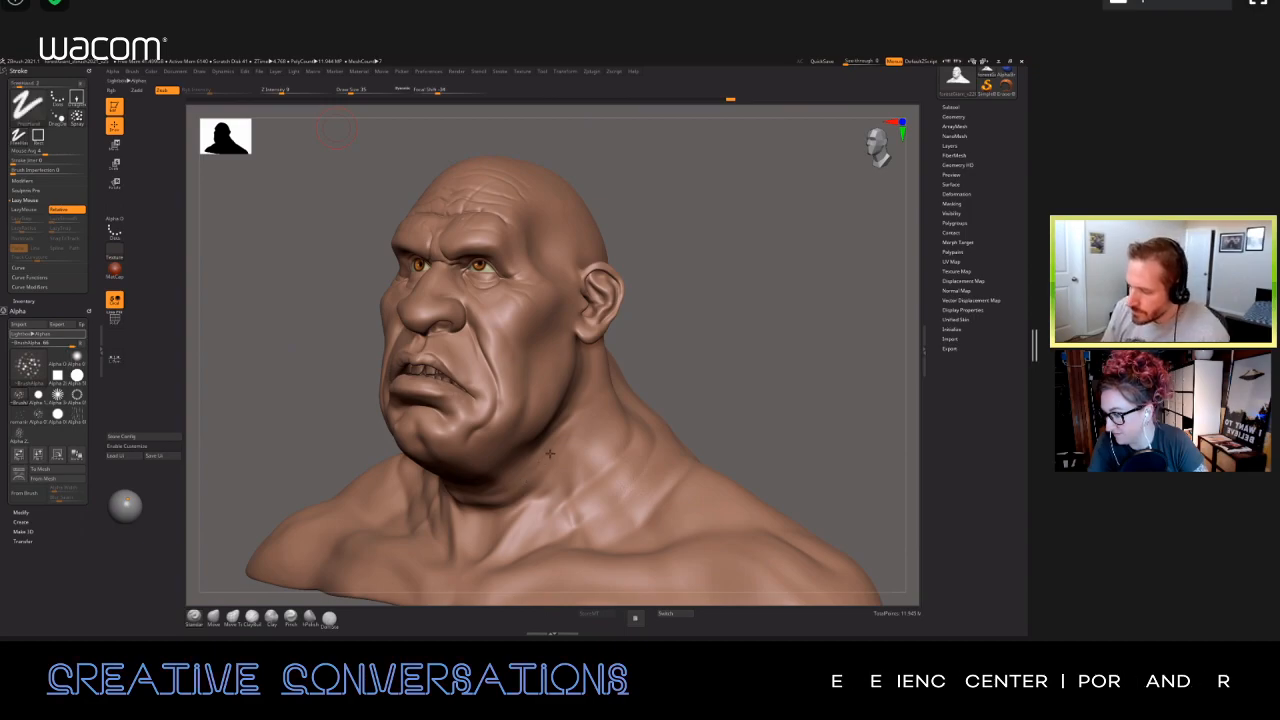
{"action": "left_click", "coordinate": [77, 415]}
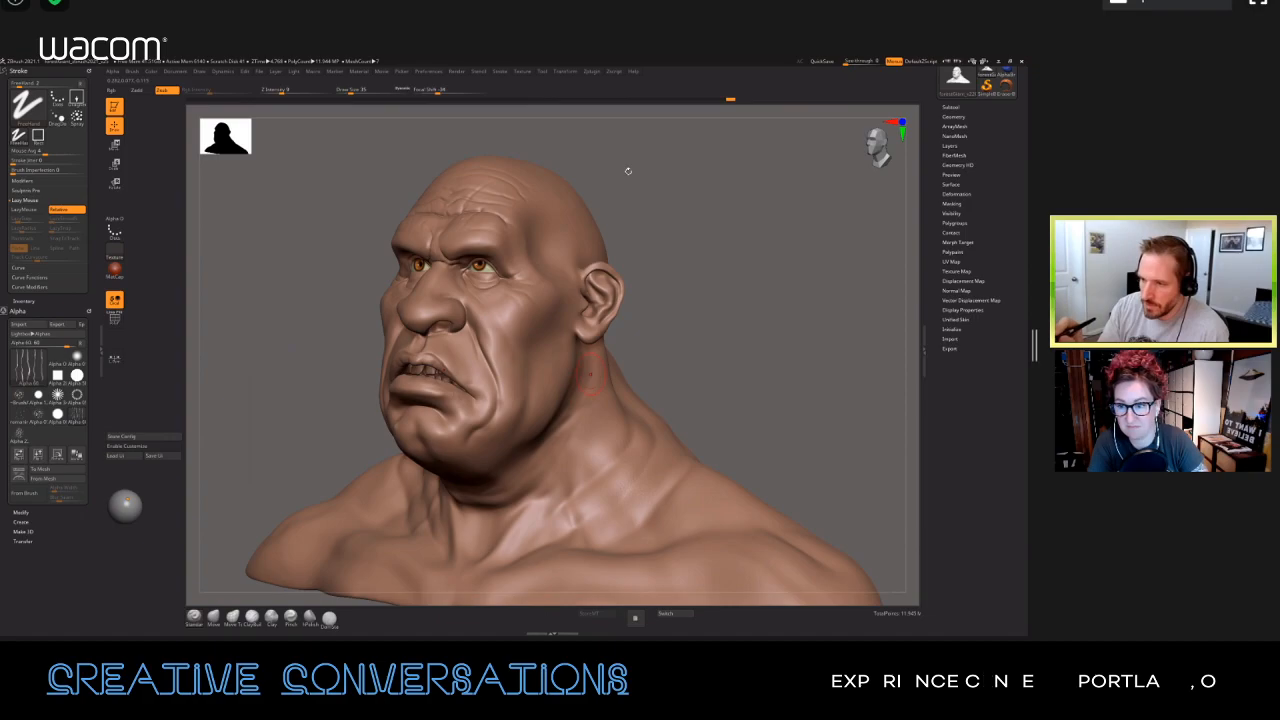
{"action": "left_click", "coordinate": [28, 209]}
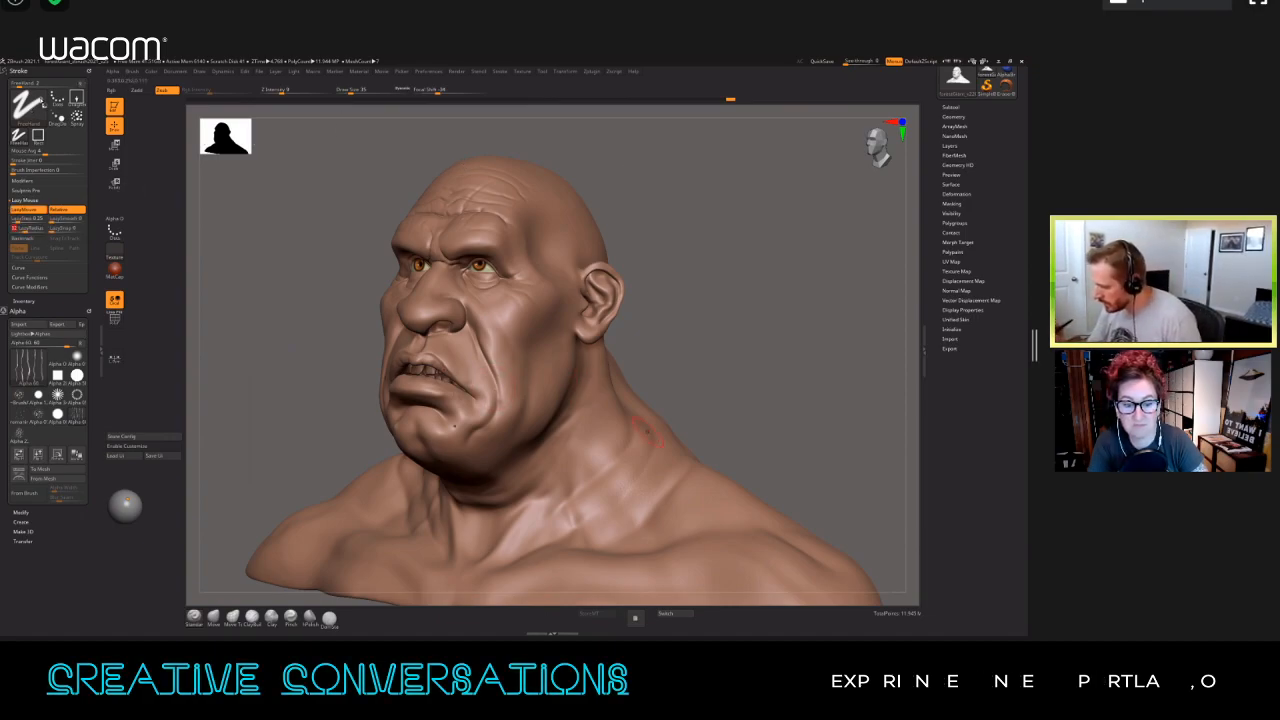
Step: Raise the brush's Z Intensity and brush the crease alpha along the collarbone and upper chest
{"action": "mouse_move", "coordinate": [646, 436]}
{"action": "right_mouse_down"}
{"action": "mouse_move", "coordinate": [655, 265]}
{"action": "mouse_move", "coordinate": [668, 262]}
{"action": "right_mouse_up"}
{"action": "left_click", "coordinate": [489, 523]}
{"action": "mouse_move", "coordinate": [489, 523]}
{"action": "right_mouse_down"}
{"action": "mouse_move", "coordinate": [569, 466]}
{"action": "mouse_move", "coordinate": [572, 407]}
{"action": "mouse_move", "coordinate": [590, 432]}
{"action": "mouse_move", "coordinate": [570, 381]}
{"action": "mouse_move", "coordinate": [563, 437]}
{"action": "right_mouse_up"}
{"action": "key", "text": "u"}
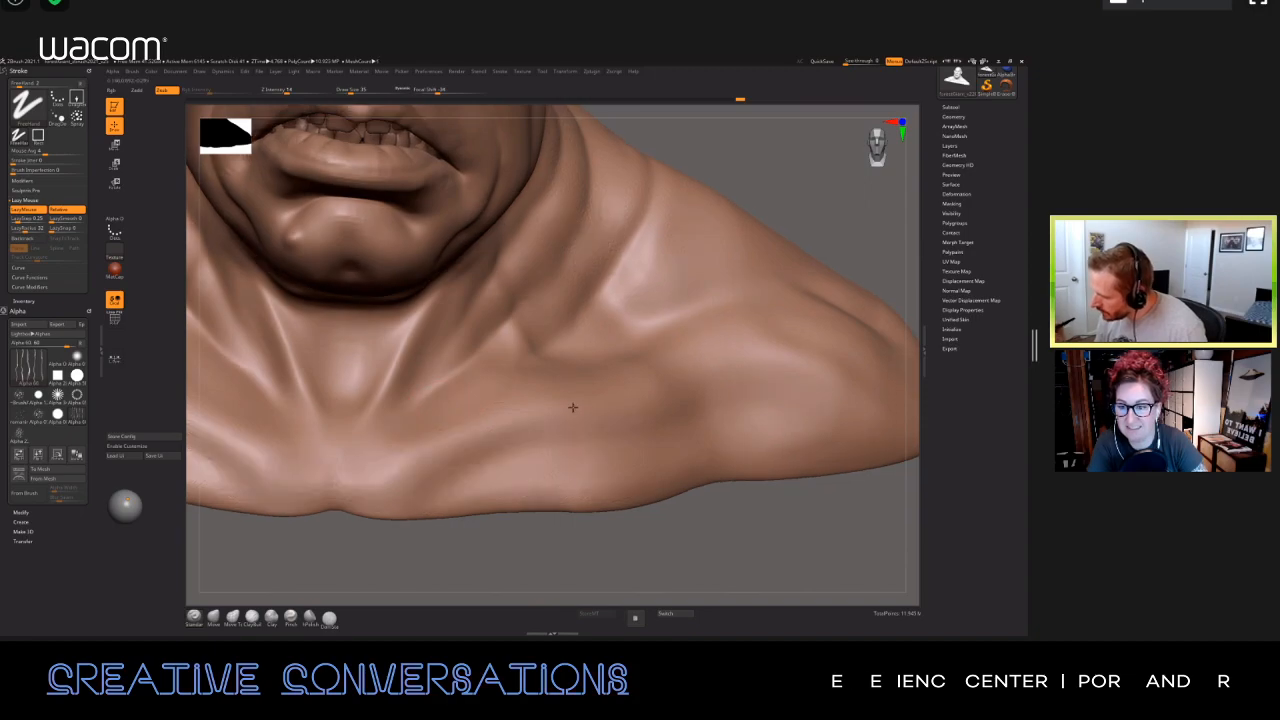
{"action": "right_click_drag", "start_coordinate": [565, 464], "coordinate": [488, 420]}
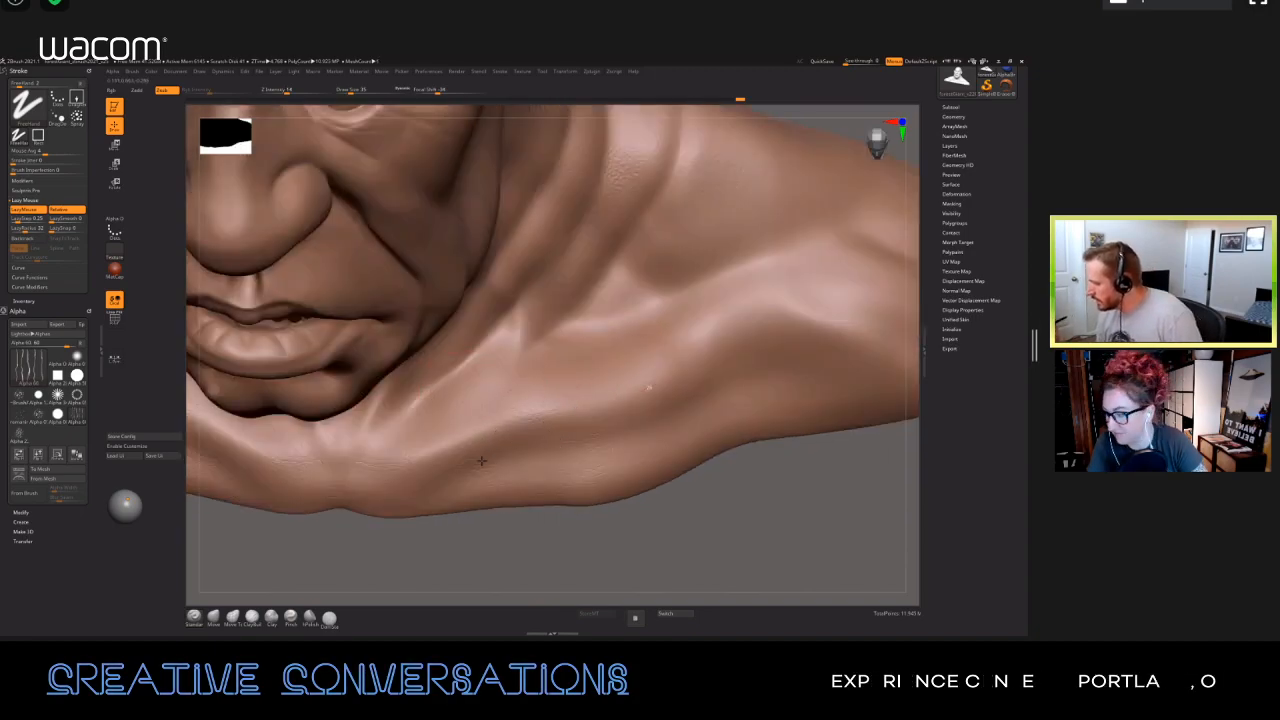
{"action": "right_click_drag", "start_coordinate": [481, 461], "coordinate": [577, 458]}
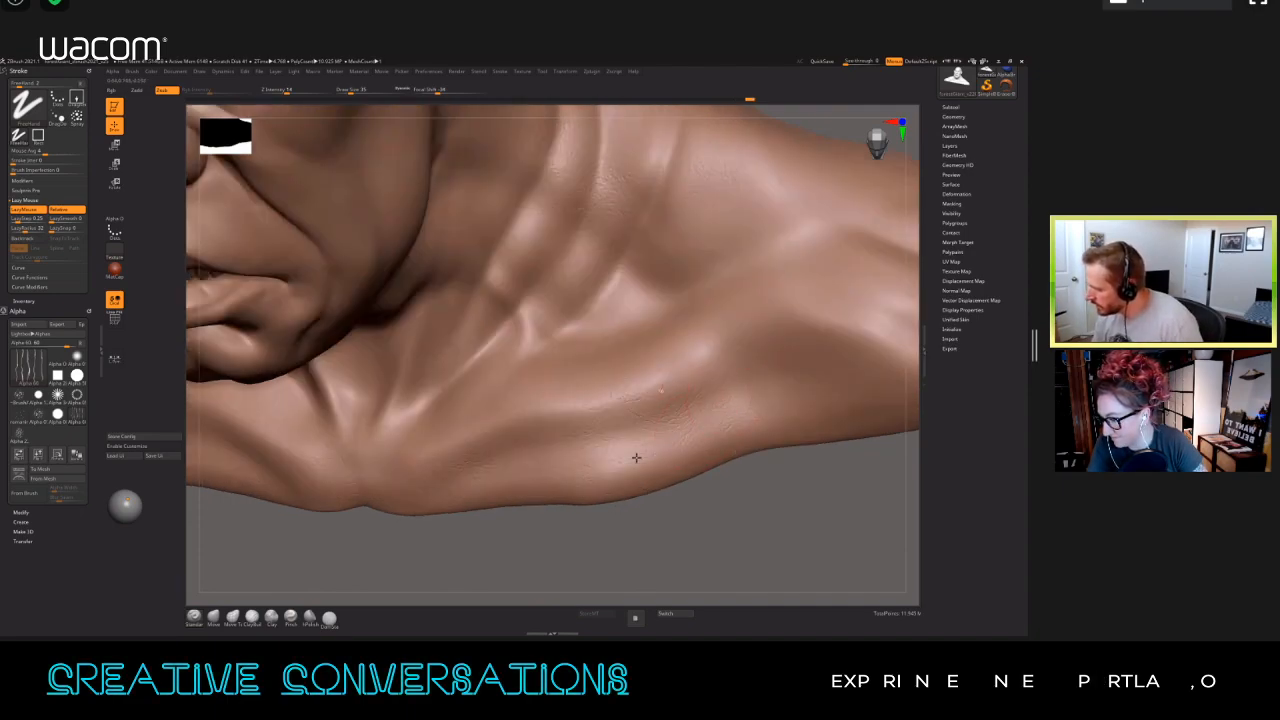
Step: Brush more crease texture across the chest, the front of the neck and the shoulder muscles
{"action": "right_click_drag", "start_coordinate": [583, 449], "coordinate": [511, 422]}
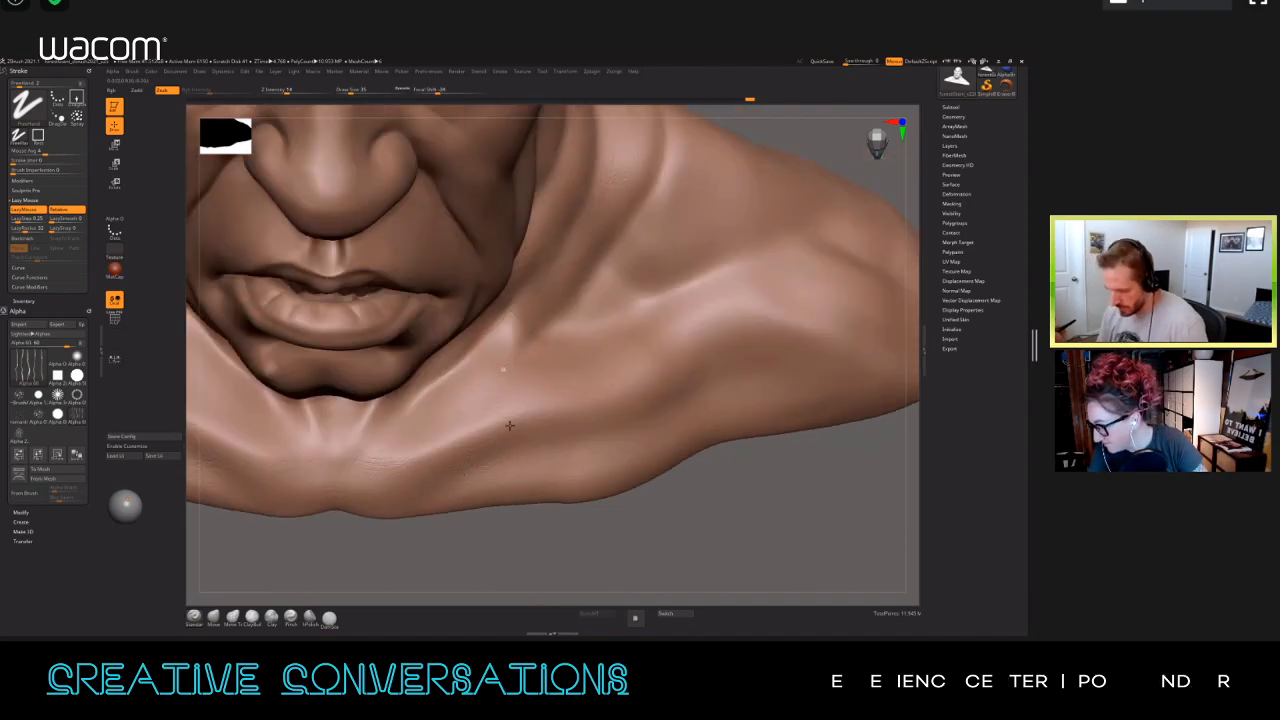
{"action": "right_click_drag", "start_coordinate": [457, 516], "coordinate": [470, 375]}
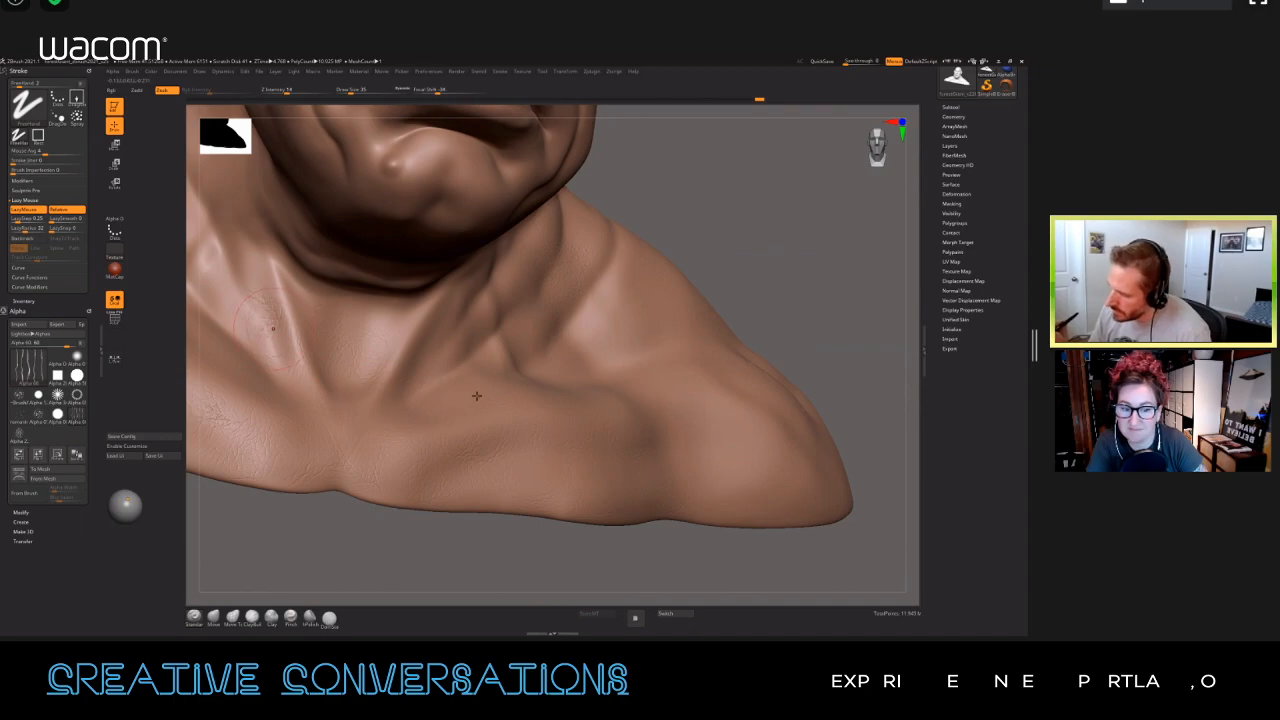
{"action": "right_click_drag", "start_coordinate": [454, 428], "coordinate": [484, 418]}
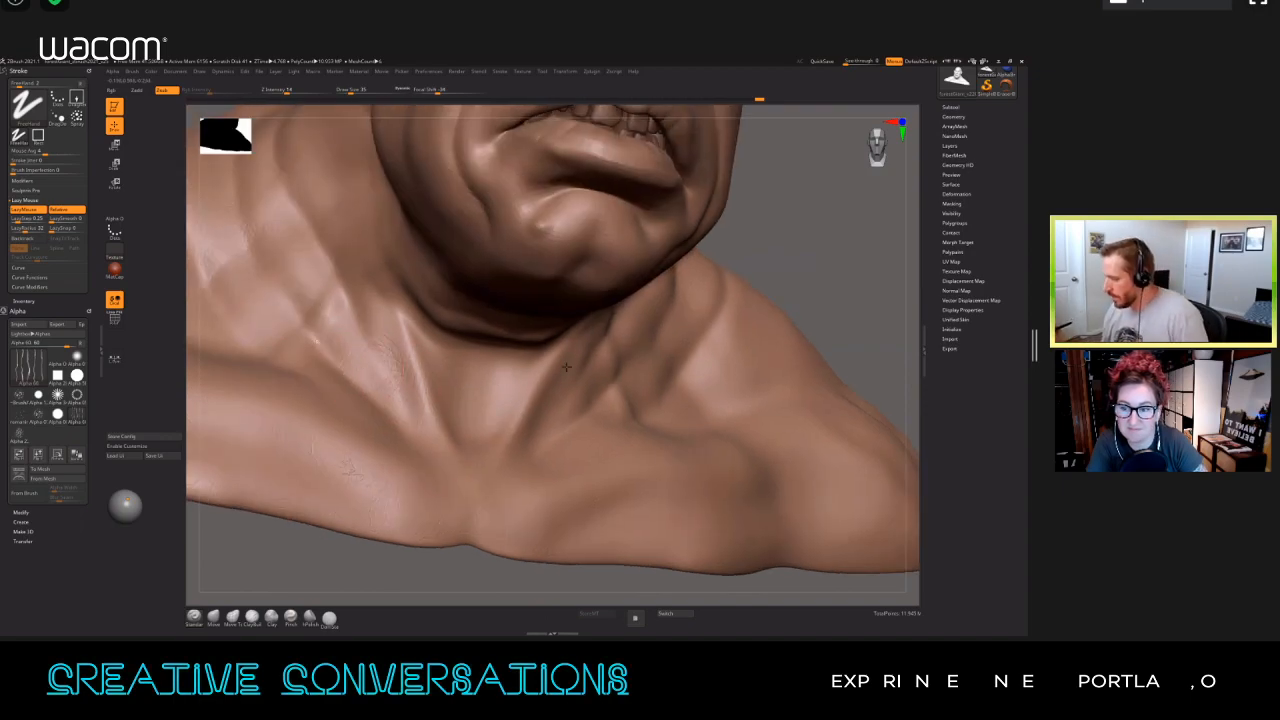
{"action": "mouse_move", "coordinate": [581, 363]}
{"action": "right_mouse_down"}
{"action": "mouse_move", "coordinate": [701, 381]}
{"action": "mouse_move", "coordinate": [687, 467]}
{"action": "right_mouse_up"}
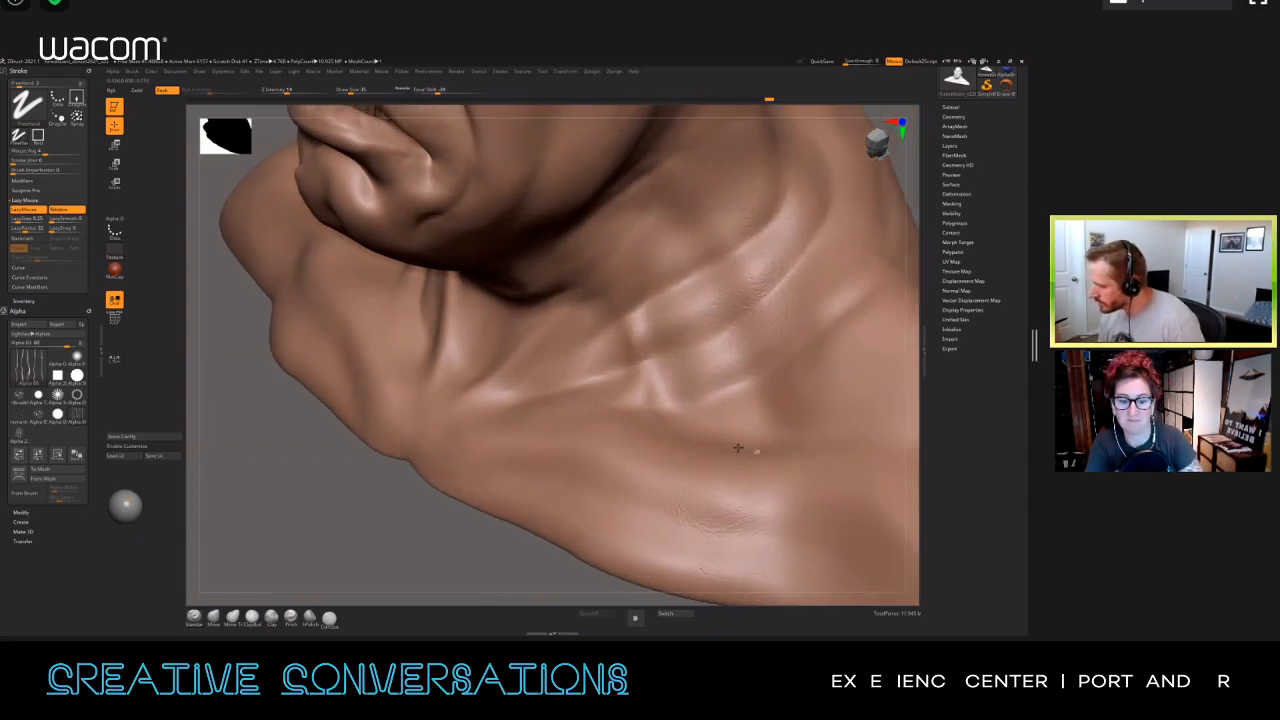
{"action": "right_click_drag", "start_coordinate": [628, 338], "coordinate": [472, 364]}
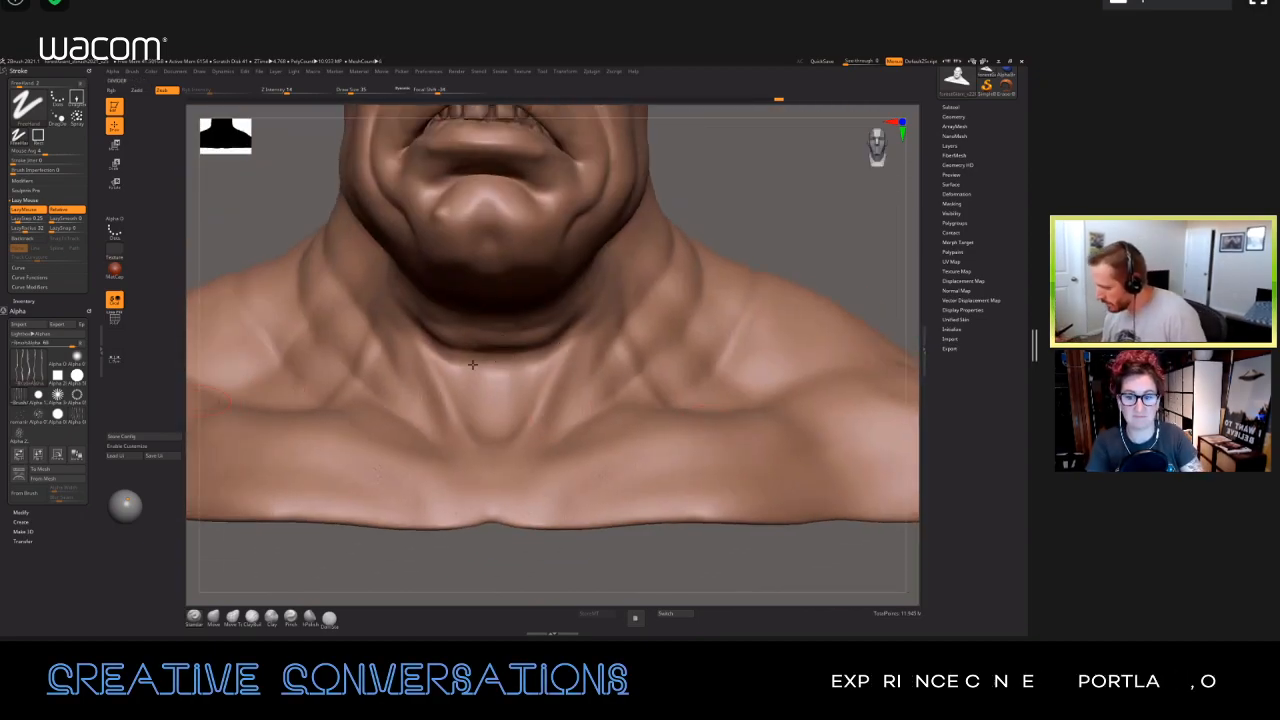
Step: Switch the stroke to DragRect and stamp the crease alpha over the chest, collarbones and base of the neck
{"action": "mouse_move", "coordinate": [470, 374]}
{"action": "right_mouse_down", "text": "ctrl"}
{"action": "mouse_move", "coordinate": [441, 389]}
{"action": "mouse_move", "coordinate": [352, 383]}
{"action": "mouse_move", "coordinate": [354, 404]}
{"action": "right_mouse_up", "text": "ctrl"}
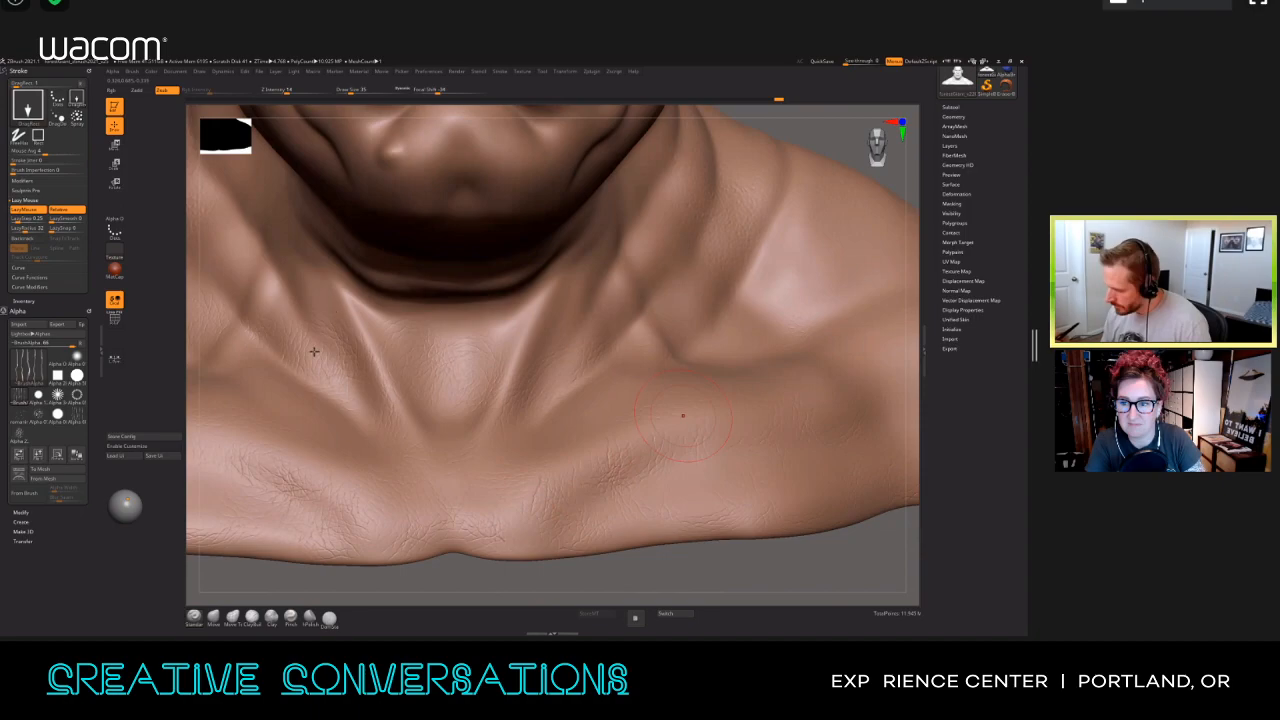
{"action": "right_click_drag", "start_coordinate": [294, 378], "coordinate": [312, 413]}
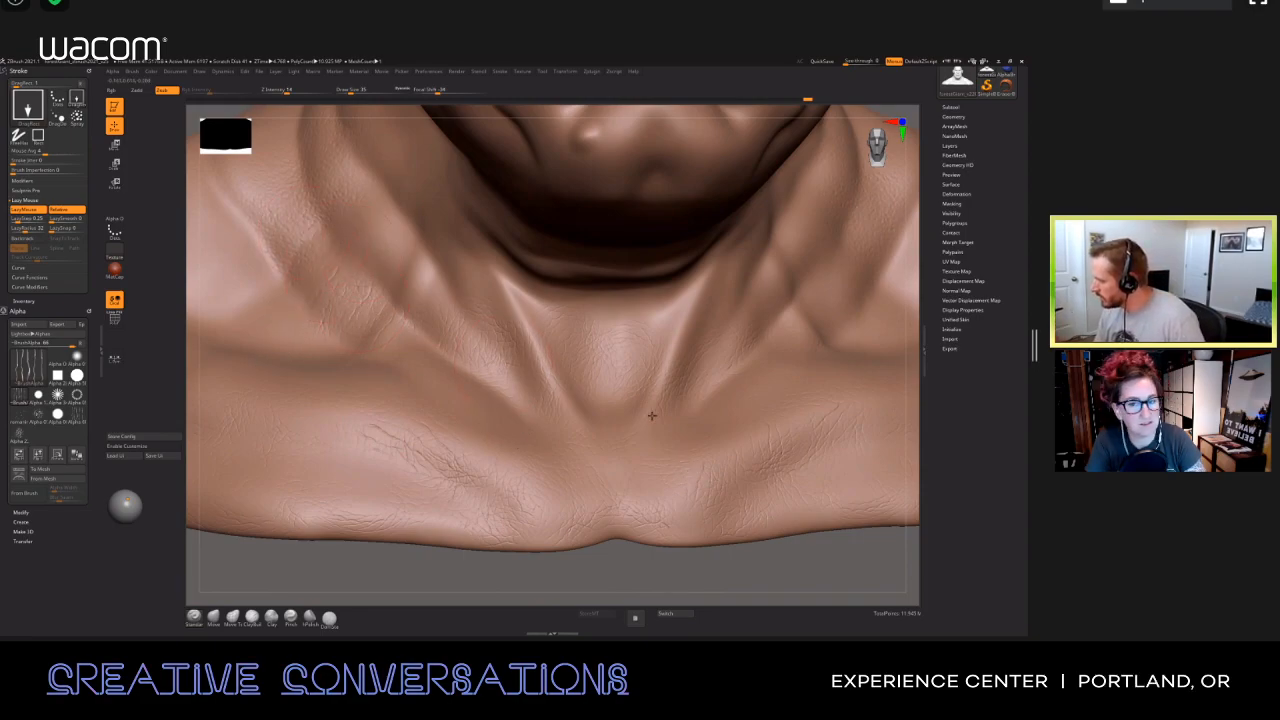
{"action": "mouse_move", "coordinate": [600, 387]}
{"action": "right_mouse_down"}
{"action": "mouse_move", "coordinate": [743, 480]}
{"action": "mouse_move", "coordinate": [691, 463]}
{"action": "mouse_move", "coordinate": [746, 449]}
{"action": "mouse_move", "coordinate": [694, 420]}
{"action": "mouse_move", "coordinate": [628, 413]}
{"action": "right_mouse_up"}
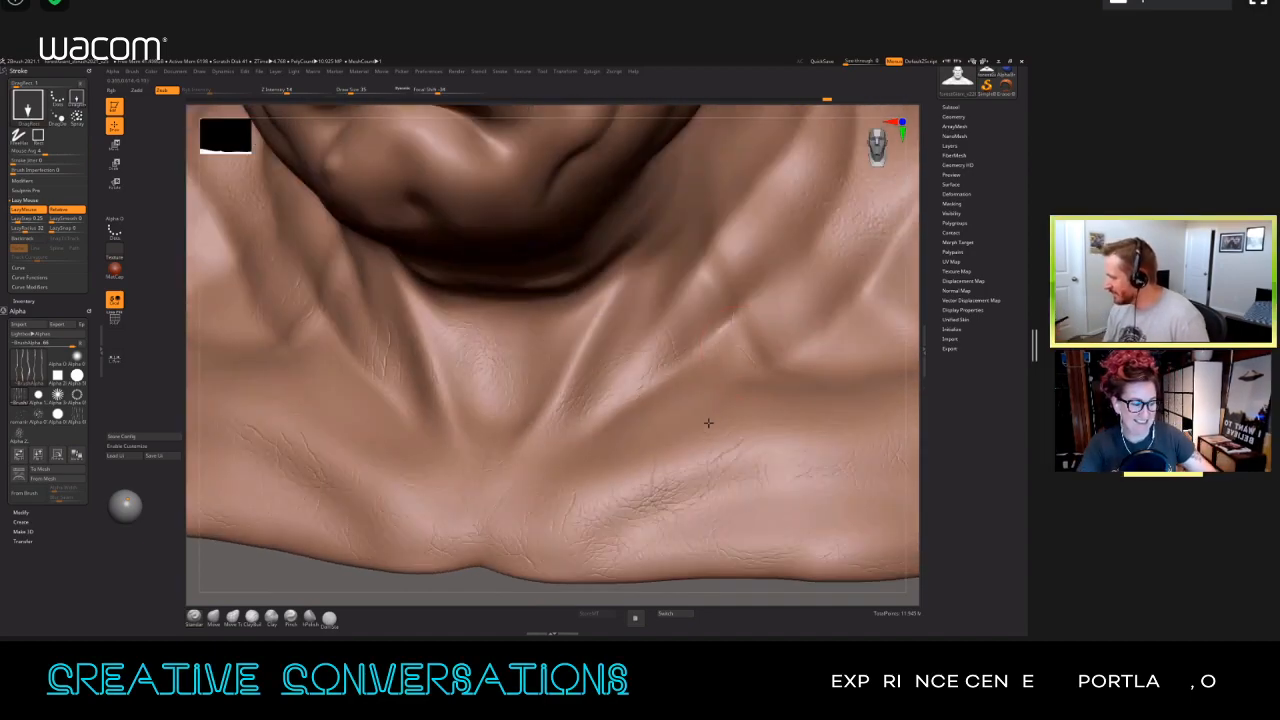
{"action": "mouse_move", "coordinate": [695, 450]}
{"action": "right_mouse_down"}
{"action": "mouse_move", "coordinate": [680, 466]}
{"action": "mouse_move", "coordinate": [689, 451]}
{"action": "mouse_move", "coordinate": [397, 393]}
{"action": "right_mouse_up"}
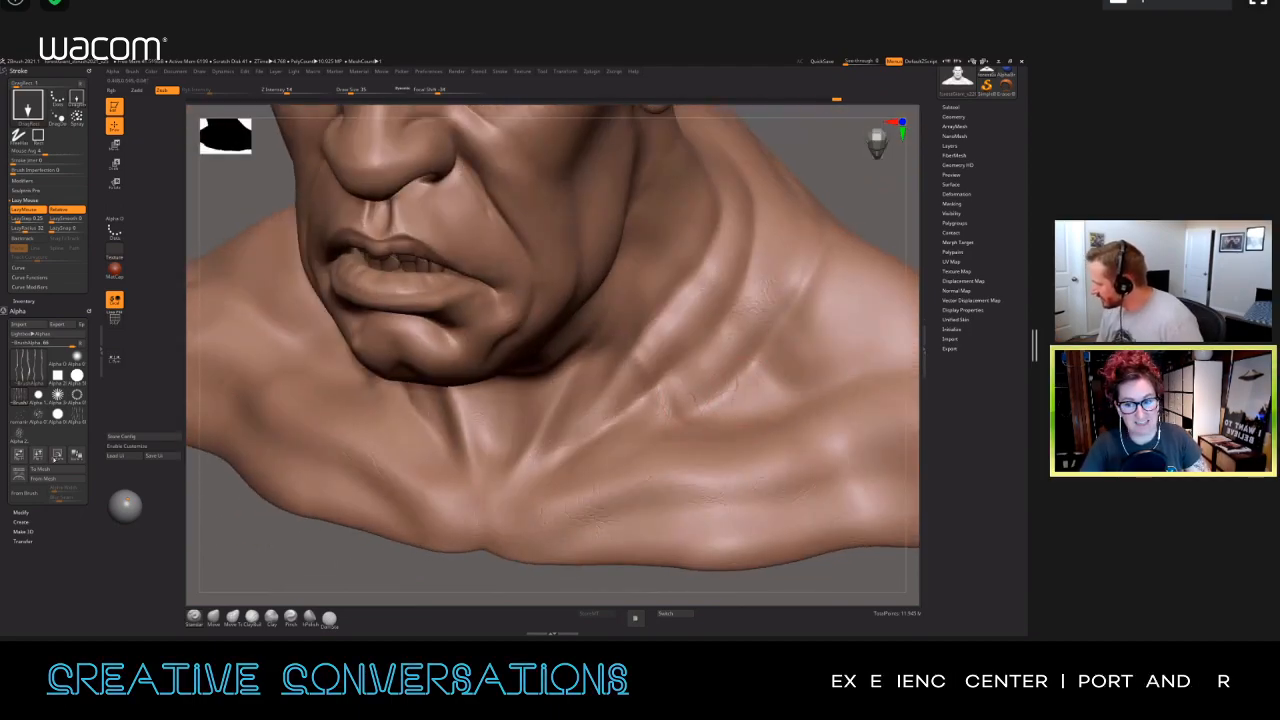
{"action": "right_click_drag", "start_coordinate": [490, 475], "coordinate": [605, 454]}
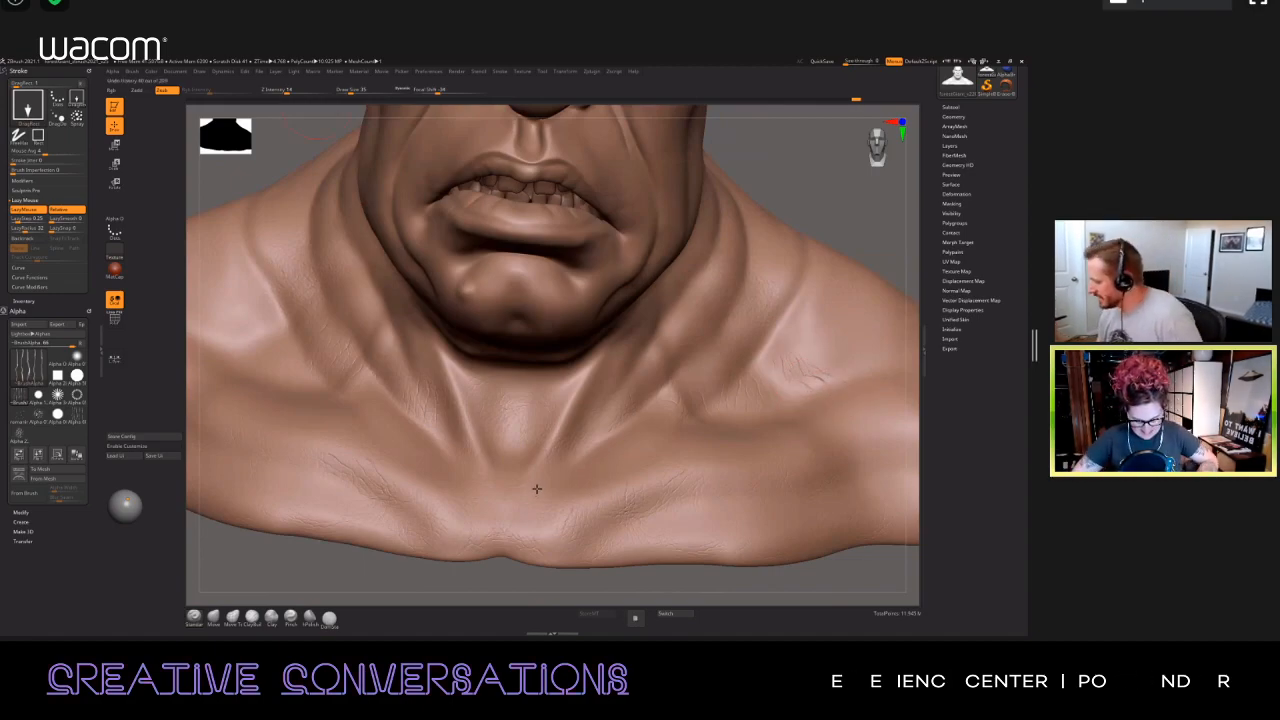
{"action": "right_click_drag", "start_coordinate": [546, 506], "coordinate": [650, 440]}
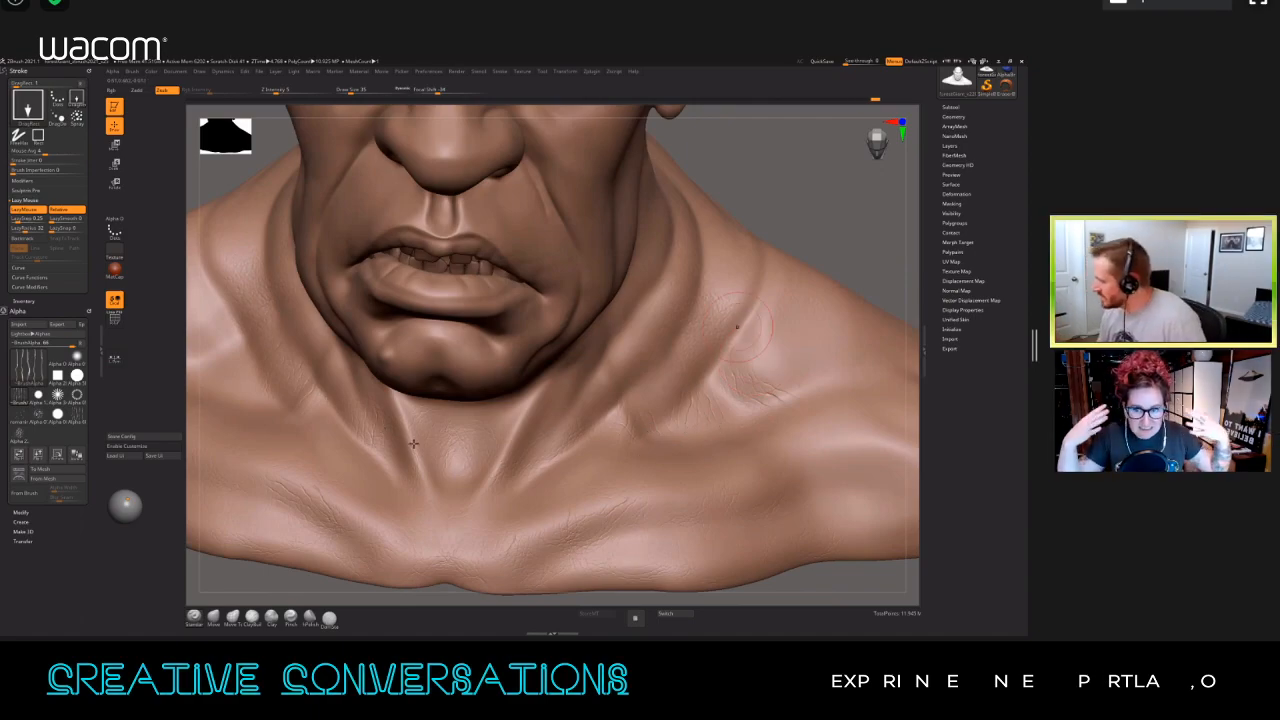
Step: Lower the brush's Z Intensity and stamp softer creases along the side of the neck and above the collarbone
{"action": "left_click_drag", "start_coordinate": [297, 104], "coordinate": [777, 355]}
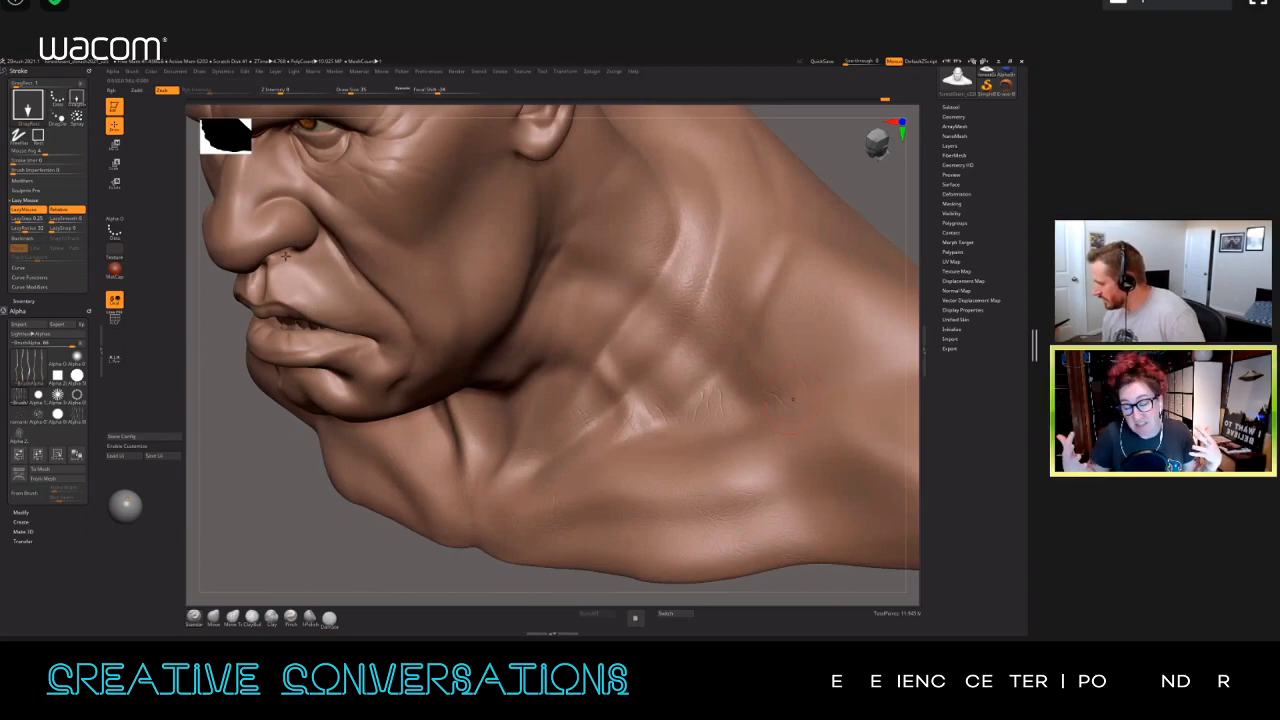
{"action": "left_click_drag", "start_coordinate": [720, 468], "coordinate": [781, 465]}
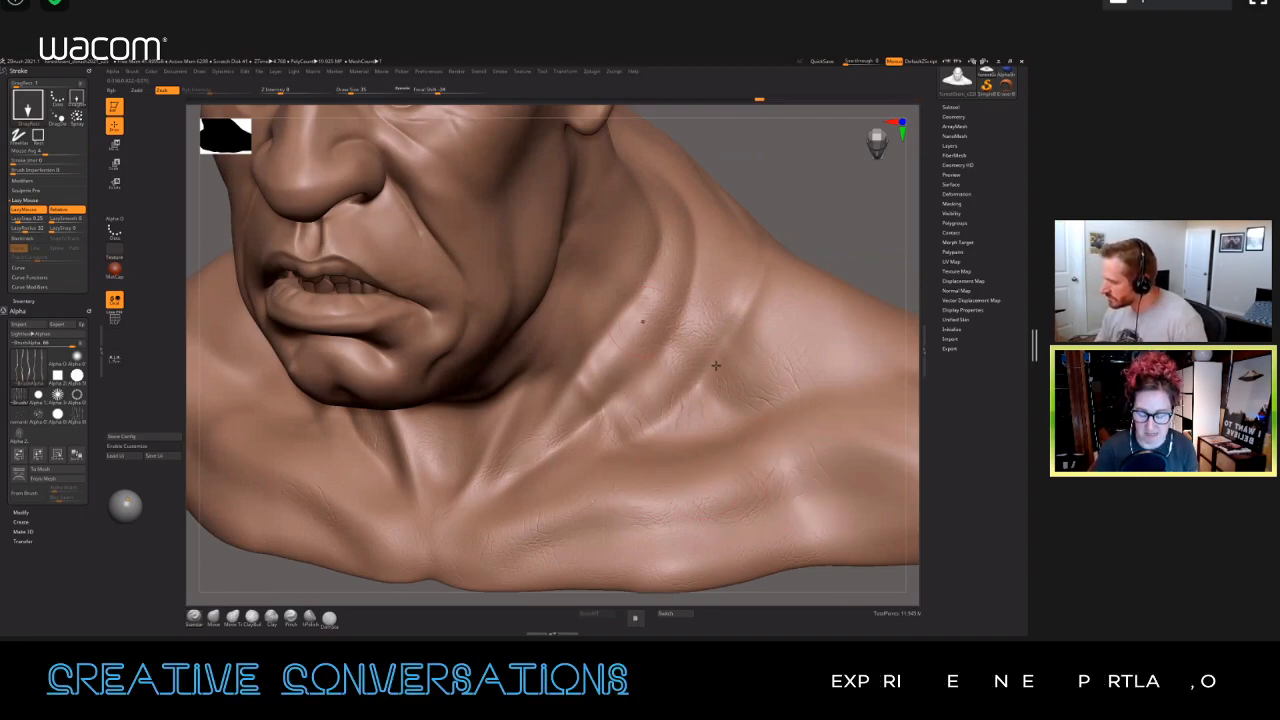
{"action": "left_click_drag", "start_coordinate": [680, 362], "coordinate": [658, 431], "text": "shift"}
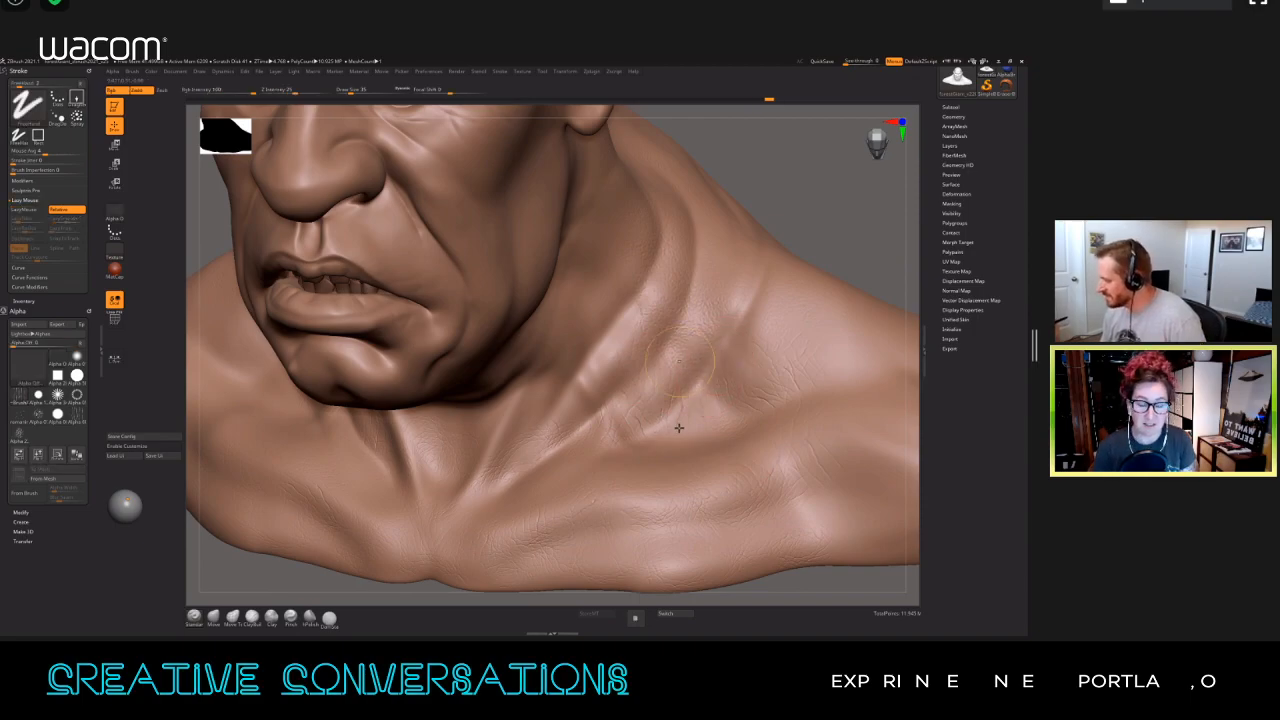
{"action": "mouse_move", "coordinate": [743, 386]}
{"action": "right_mouse_down", "text": "alt"}
{"action": "mouse_move", "coordinate": [781, 408]}
{"action": "mouse_move", "coordinate": [811, 377]}
{"action": "right_mouse_up", "text": "alt"}
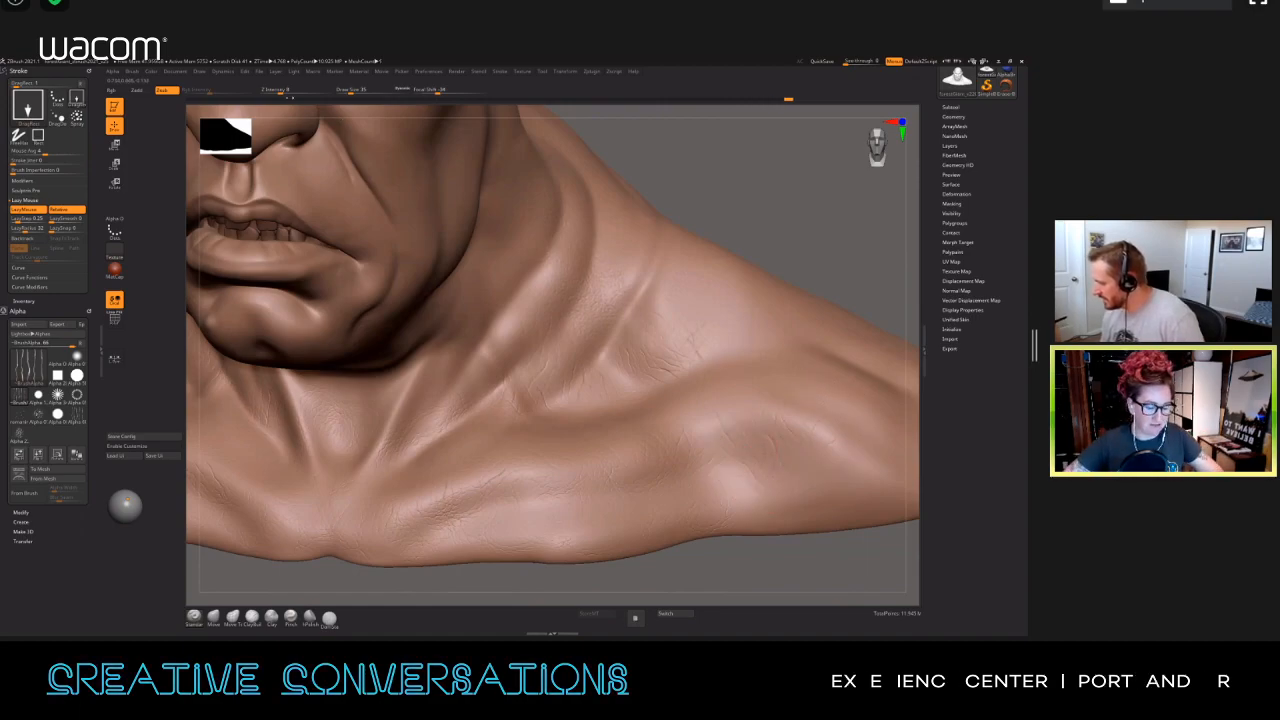
Step: Stamp further skin creases from the base of the neck out over the shoulder
{"action": "right_click_drag", "start_coordinate": [728, 403], "coordinate": [760, 398]}
{"action": "left_click_drag", "start_coordinate": [764, 352], "coordinate": [786, 355]}
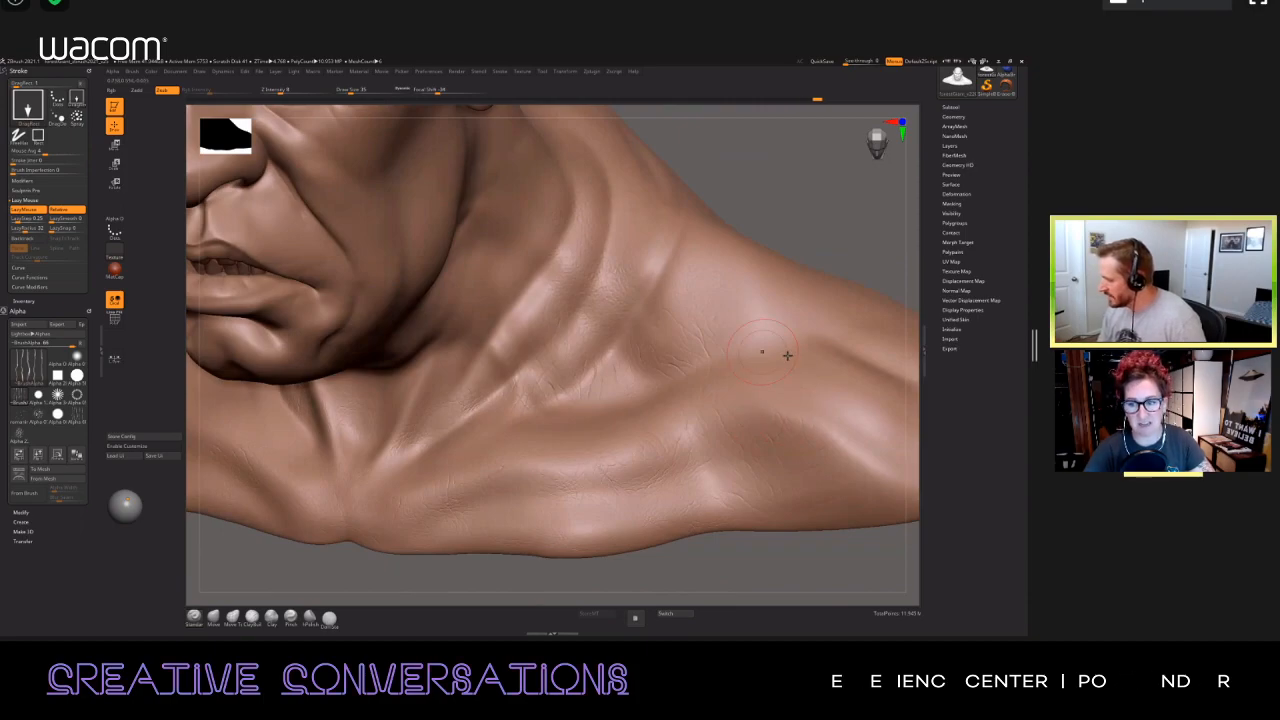
{"action": "right_click_drag", "start_coordinate": [838, 375], "coordinate": [763, 418], "text": "alt"}
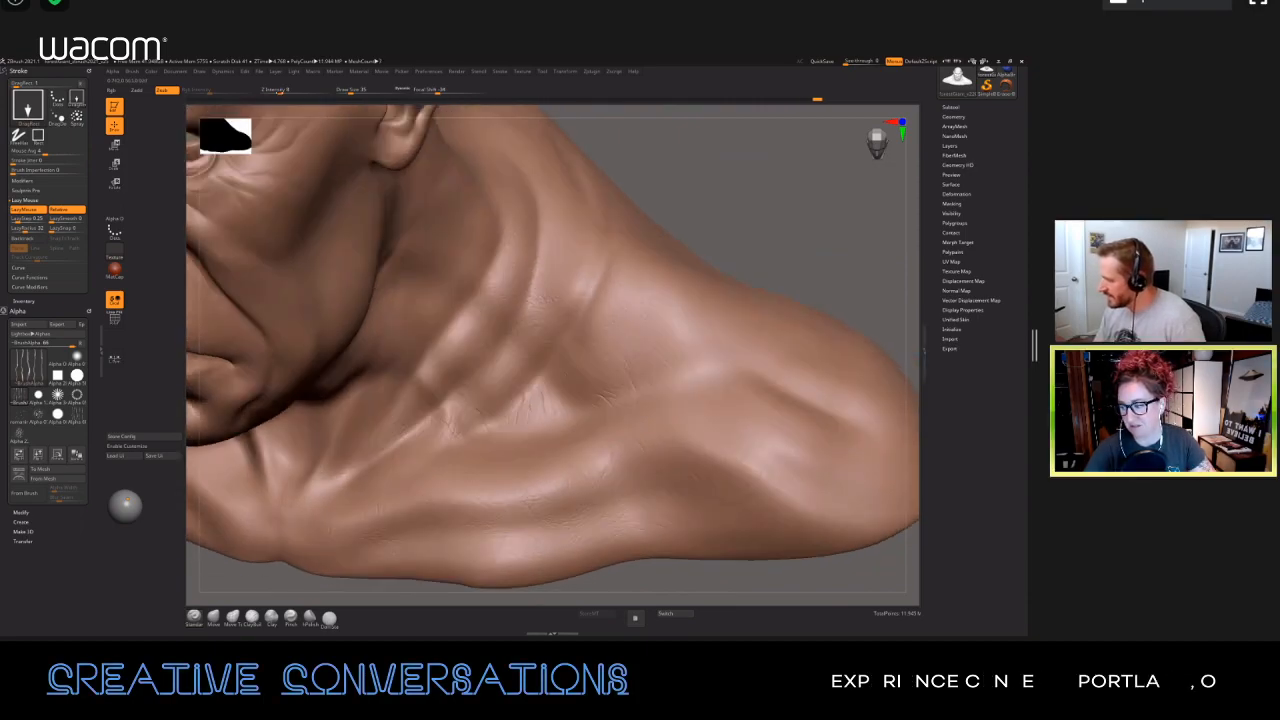
{"action": "left_click_drag", "start_coordinate": [764, 369], "coordinate": [776, 351]}
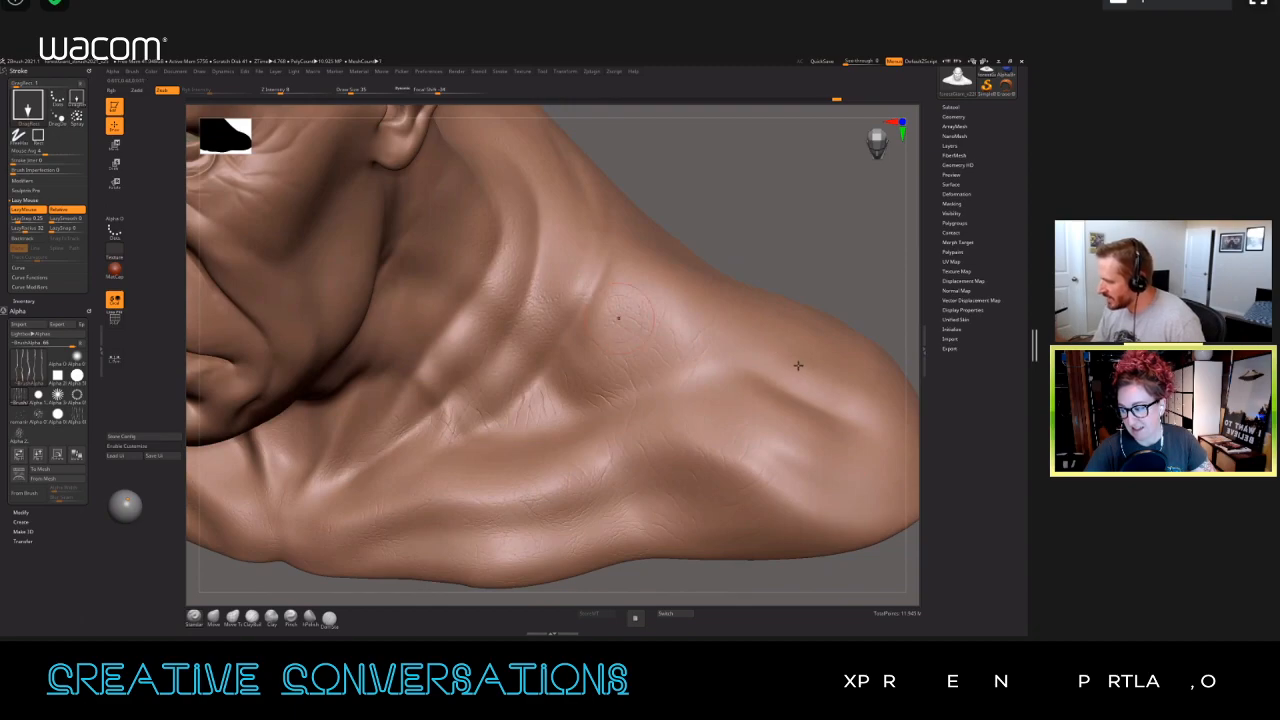
Step: Stamp more skin creases over the outer shoulder muscle and down to the bust's lower edge
{"action": "left_click_drag", "start_coordinate": [826, 411], "coordinate": [798, 412]}
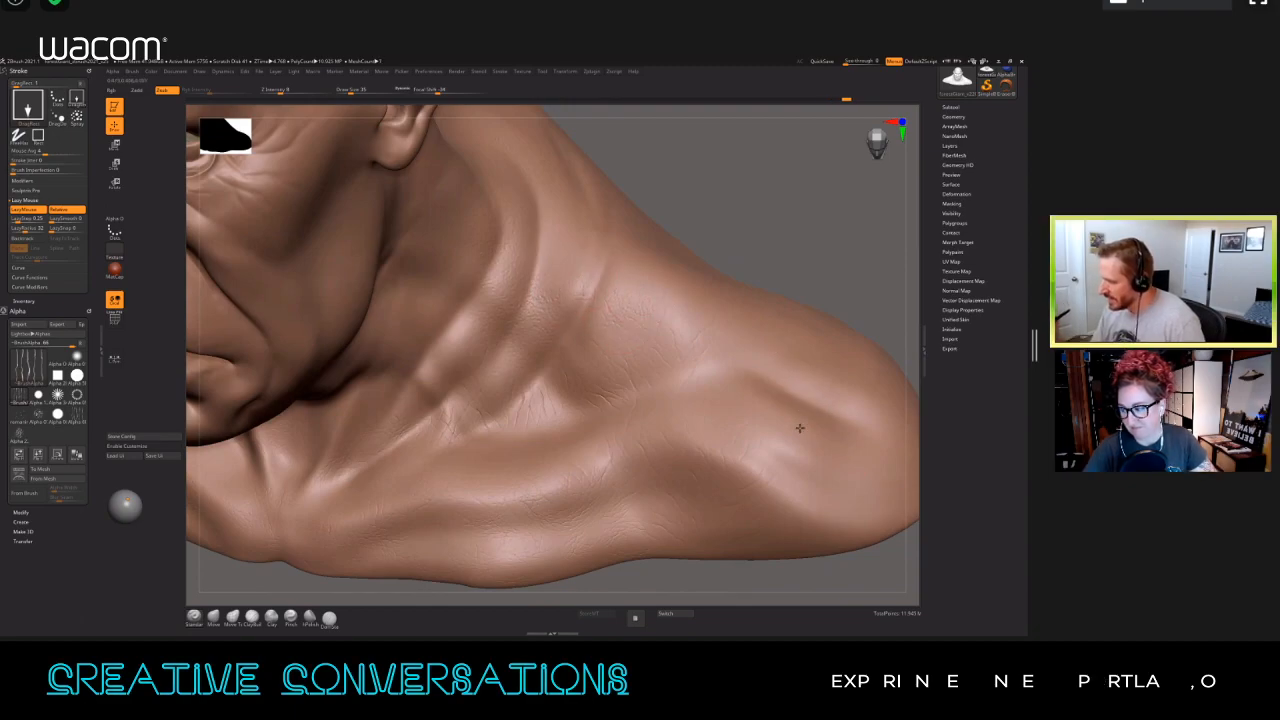
{"action": "mouse_move", "coordinate": [771, 471]}
{"action": "left_mouse_down"}
{"action": "mouse_move", "coordinate": [771, 503]}
{"action": "mouse_move", "coordinate": [751, 511]}
{"action": "mouse_move", "coordinate": [767, 517]}
{"action": "left_mouse_up"}
{"action": "mouse_move", "coordinate": [822, 481]}
{"action": "left_mouse_down"}
{"action": "mouse_move", "coordinate": [701, 513]}
{"action": "mouse_move", "coordinate": [741, 518]}
{"action": "left_mouse_up"}
{"action": "right_click_drag", "start_coordinate": [741, 518], "coordinate": [740, 494], "text": "ctrl"}
{"action": "right_click_drag", "start_coordinate": [645, 502], "coordinate": [880, 490]}
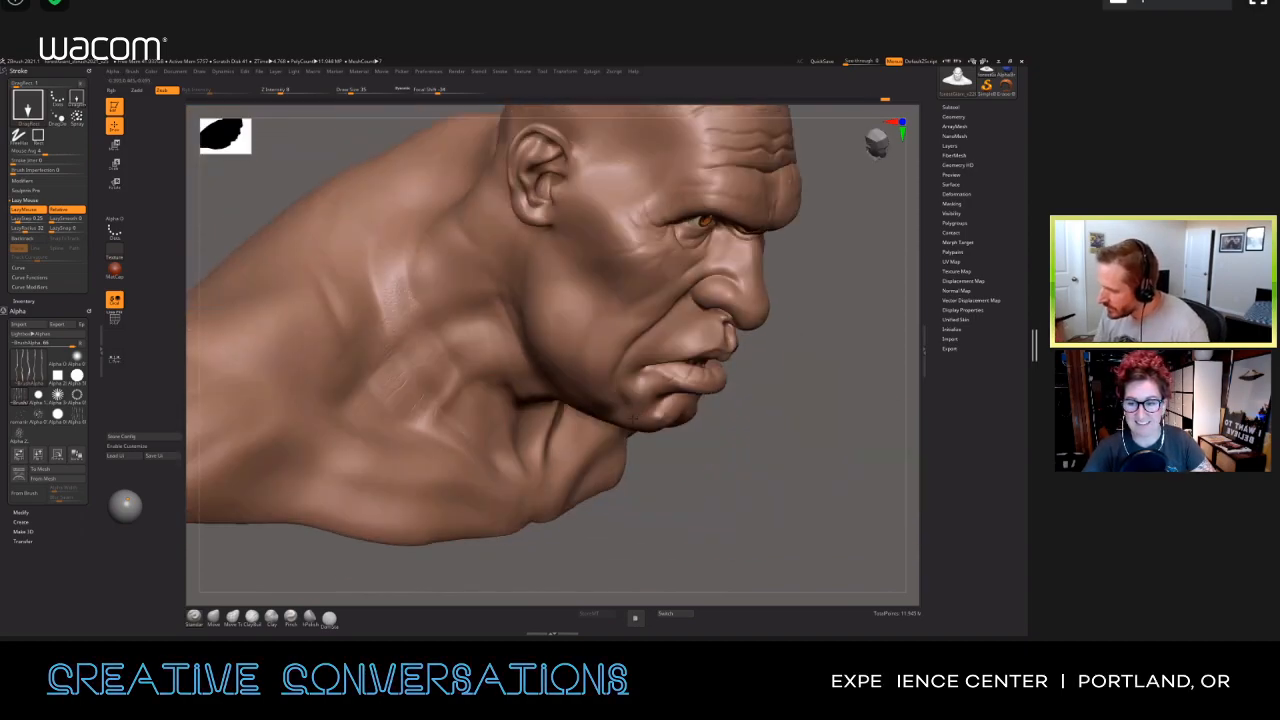
Step: Stamp skin creases along the folds on the side of the neck and the trapezius
{"action": "left_click_drag", "start_coordinate": [385, 331], "coordinate": [387, 345]}
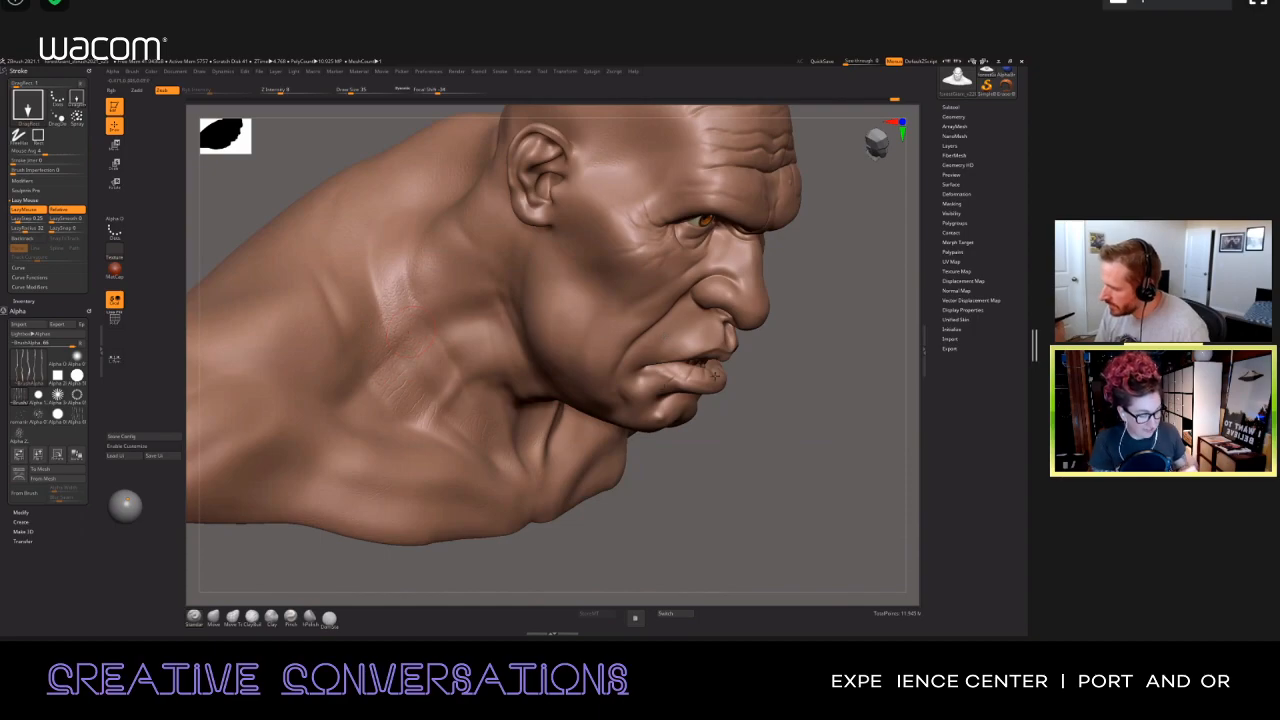
{"action": "mouse_move", "coordinate": [402, 295]}
{"action": "left_mouse_down"}
{"action": "mouse_move", "coordinate": [412, 315]}
{"action": "mouse_move", "coordinate": [430, 280]}
{"action": "left_mouse_up"}
{"action": "right_click_drag", "start_coordinate": [738, 439], "coordinate": [758, 470]}
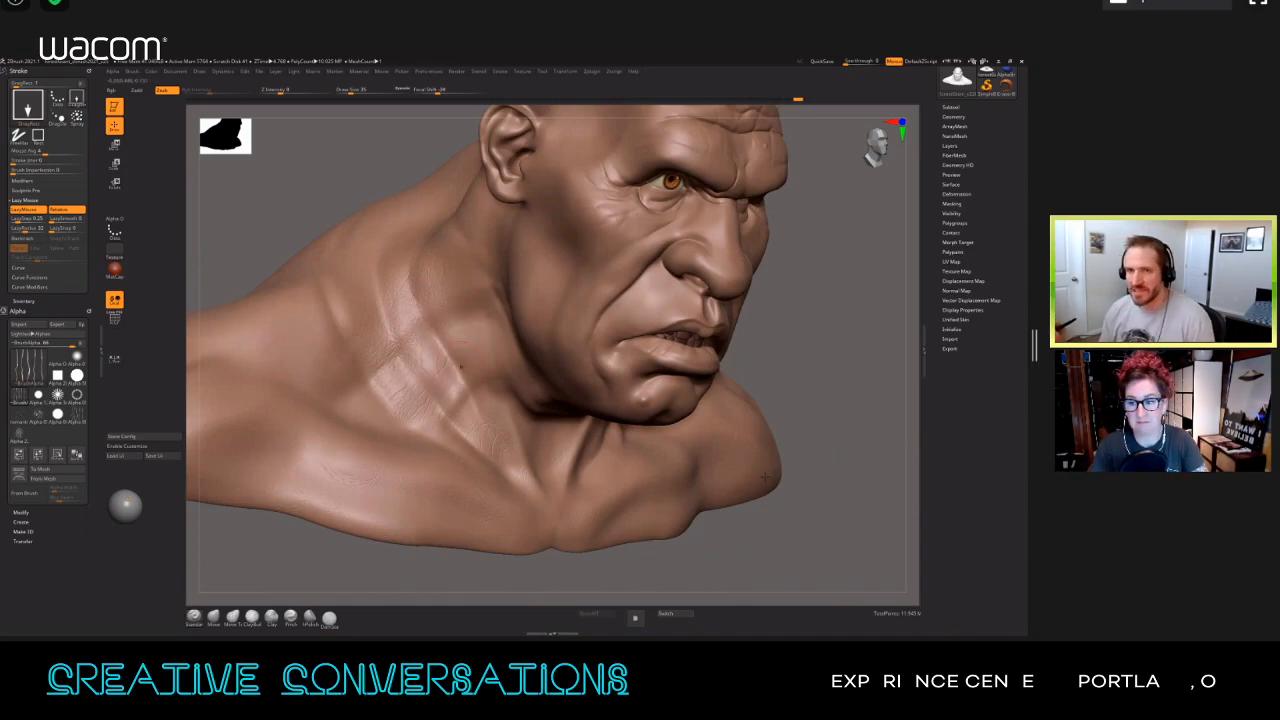
{"action": "left_click_drag", "start_coordinate": [805, 522], "coordinate": [756, 386]}
{"action": "left_click_drag", "start_coordinate": [427, 381], "coordinate": [425, 380]}
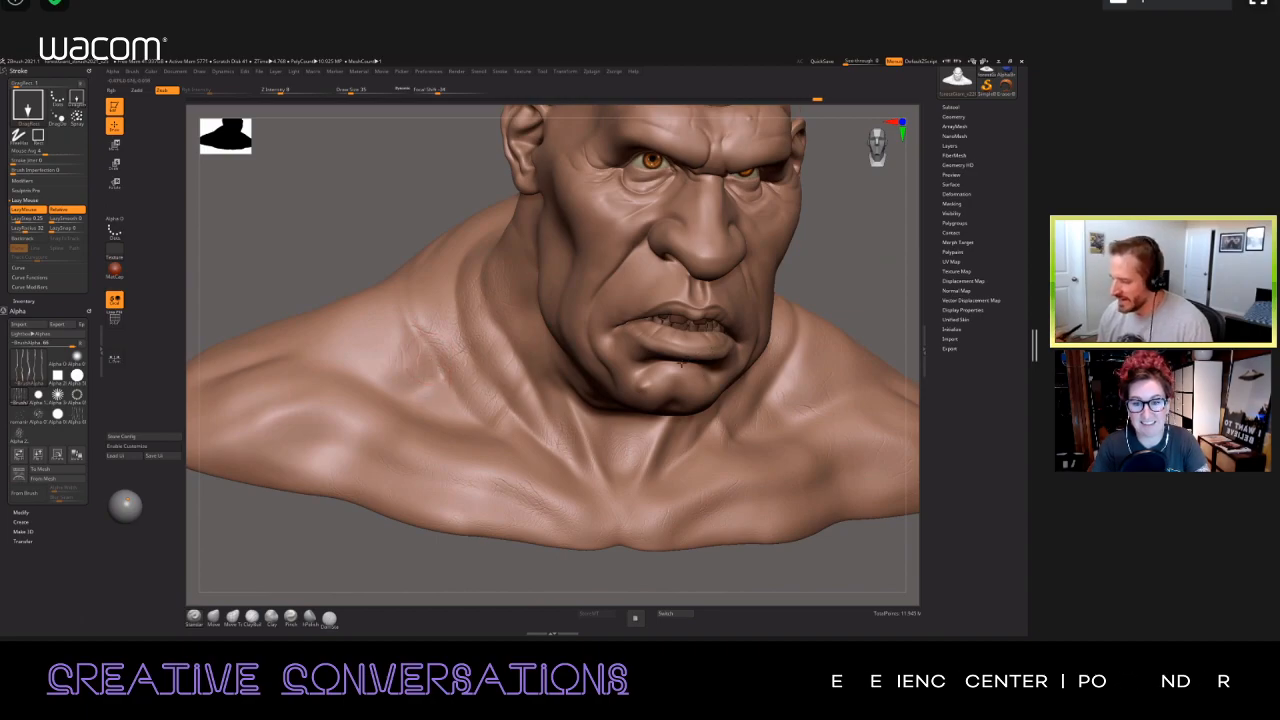
Step: Stamp finer creases in the hollow above the collarbone and where the neck meets the trapezius
{"action": "right_click_drag", "start_coordinate": [428, 350], "coordinate": [374, 414]}
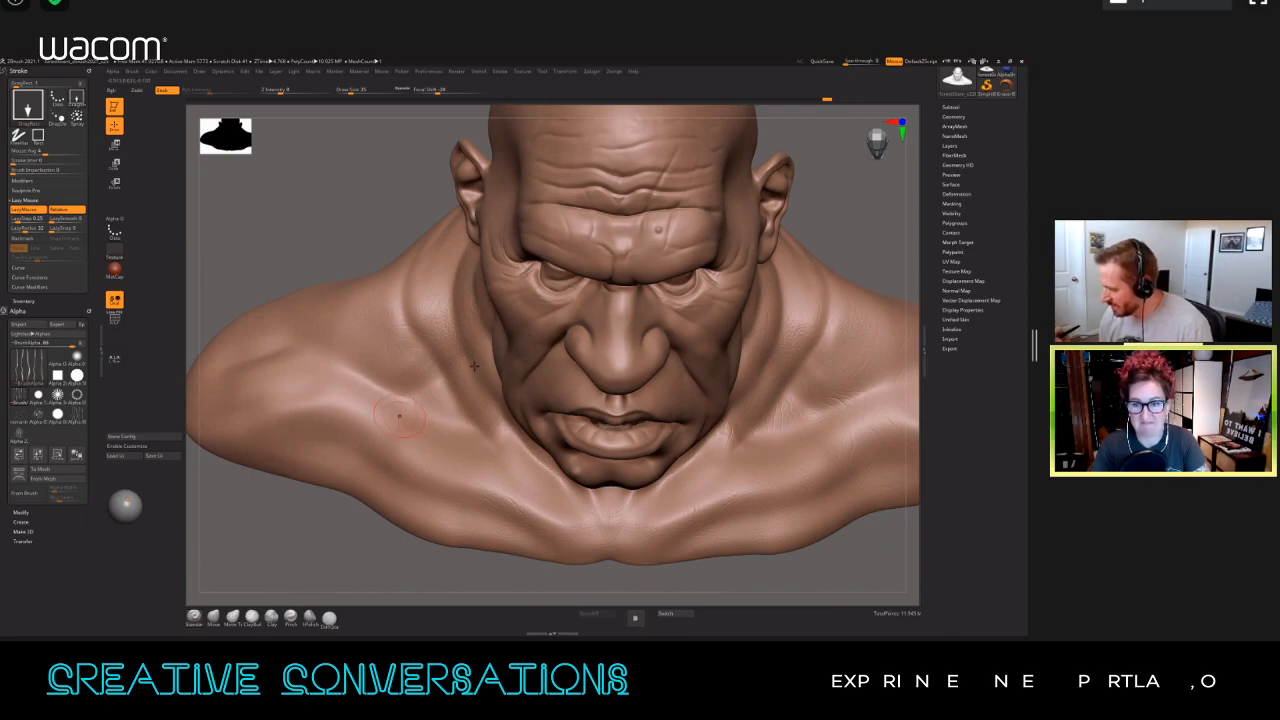
{"action": "right_click_drag", "start_coordinate": [479, 450], "coordinate": [500, 295]}
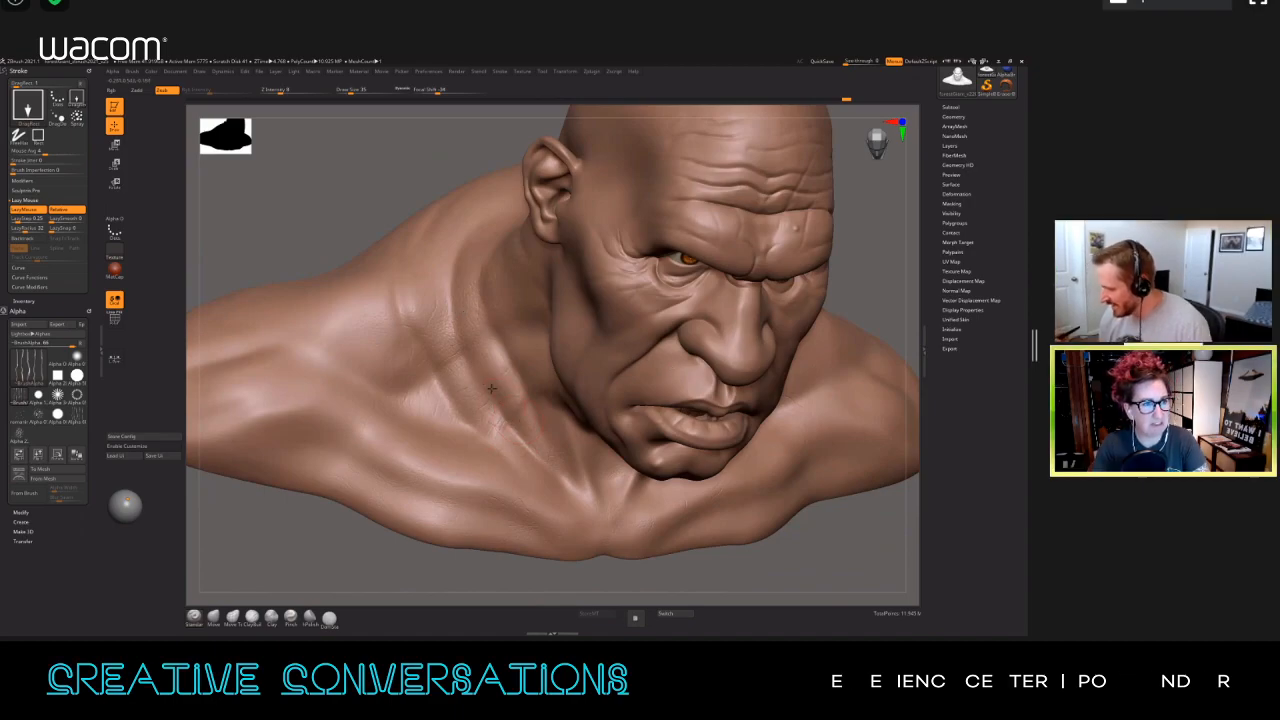
{"action": "left_click_drag", "start_coordinate": [445, 373], "coordinate": [394, 323]}
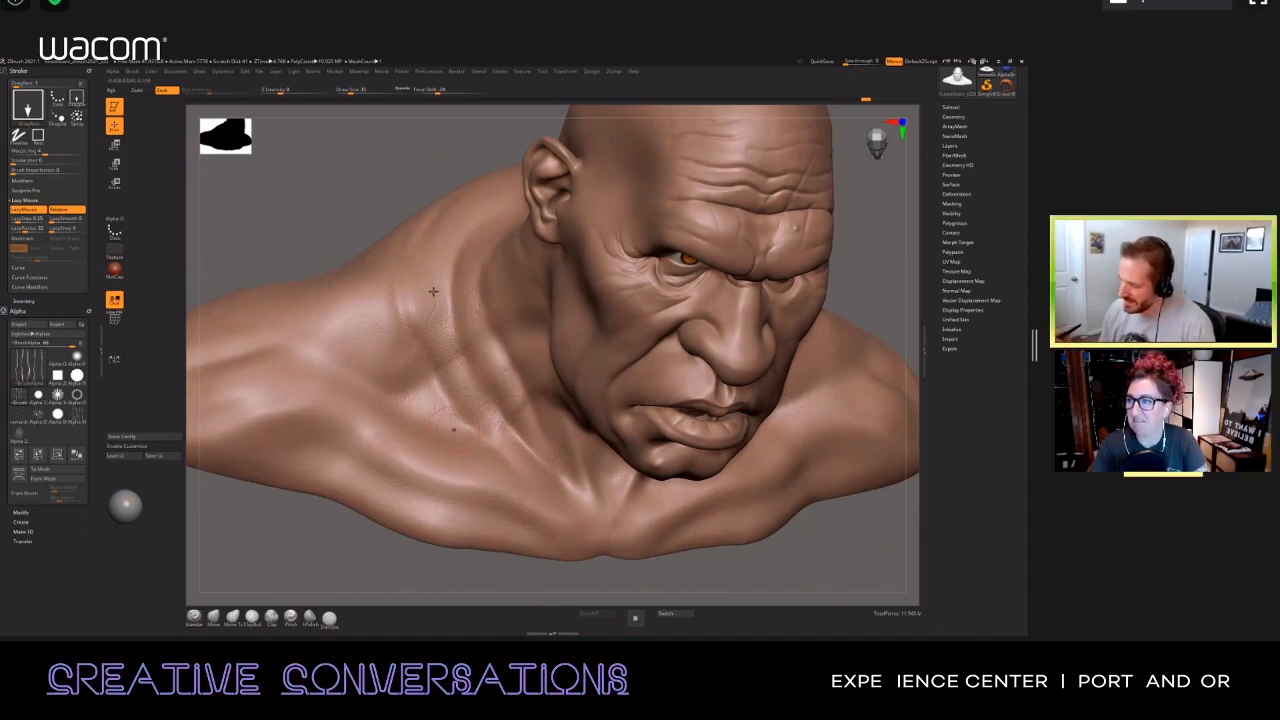
{"action": "right_click_drag", "start_coordinate": [402, 293], "coordinate": [437, 285], "text": "alt"}
{"action": "left_click_drag", "start_coordinate": [431, 289], "coordinate": [446, 320]}
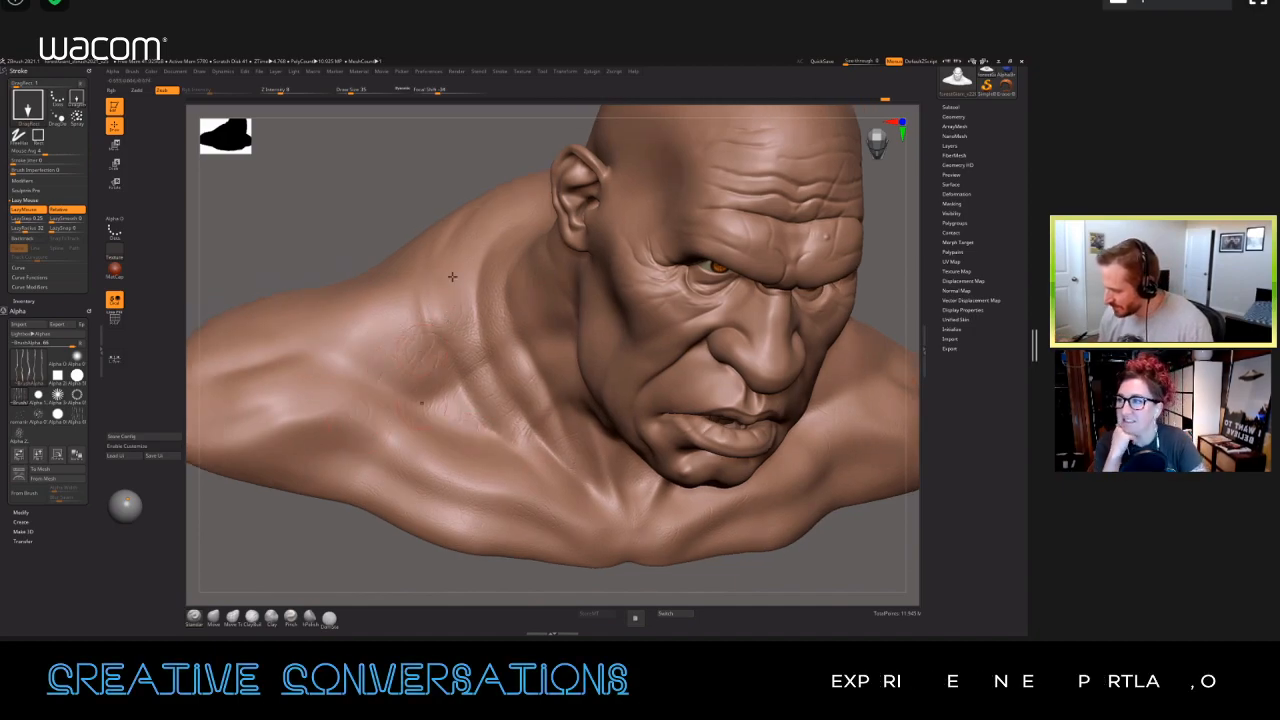
Step: Extend the stamped creases from the trapezius over the collarbone, the deltoid and the upper chest
{"action": "left_click_drag", "start_coordinate": [459, 343], "coordinate": [459, 349]}
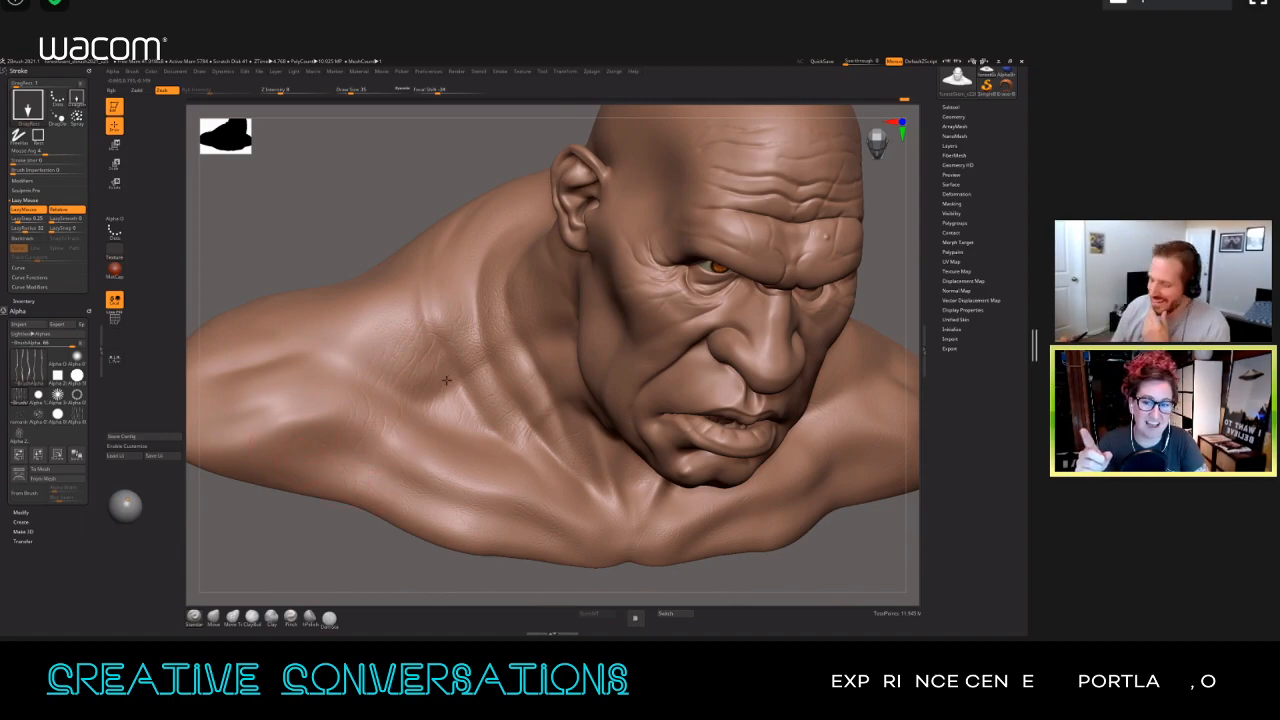
{"action": "mouse_move", "coordinate": [452, 379]}
{"action": "right_mouse_down"}
{"action": "mouse_move", "coordinate": [360, 383]}
{"action": "mouse_move", "coordinate": [414, 382]}
{"action": "right_mouse_up"}
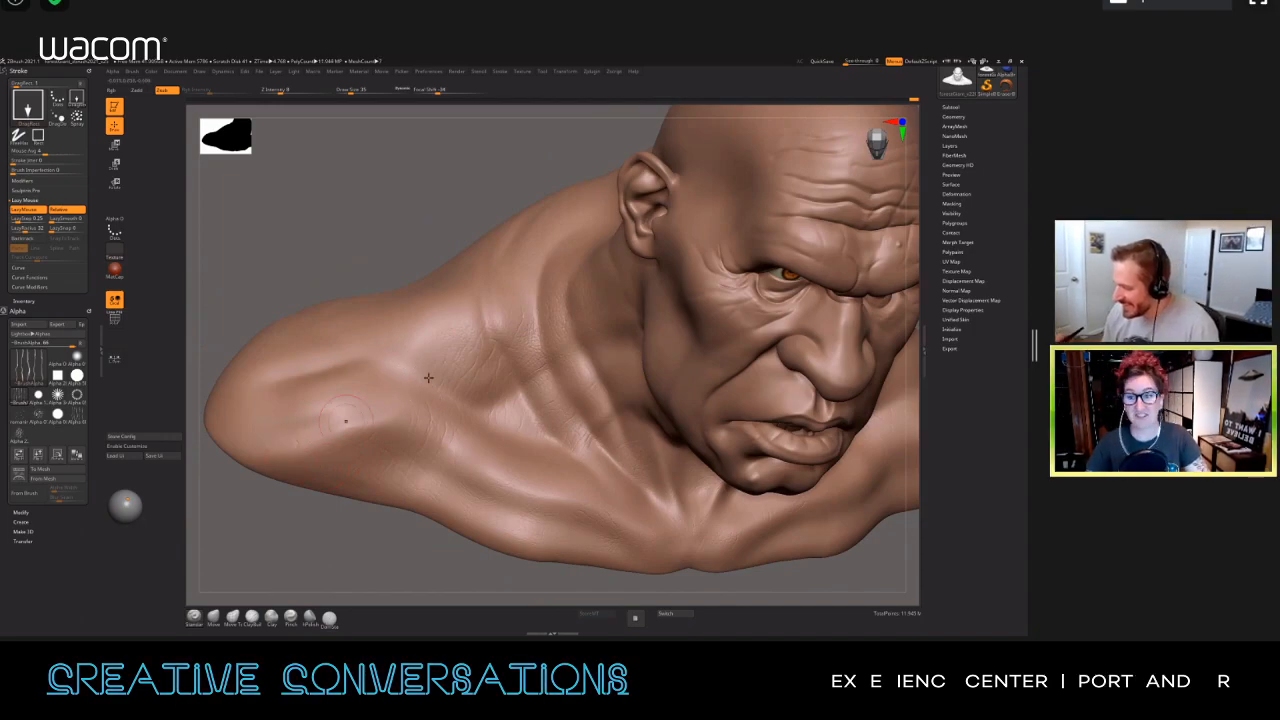
{"action": "mouse_move", "coordinate": [426, 377]}
{"action": "left_mouse_down"}
{"action": "mouse_move", "coordinate": [398, 341]}
{"action": "mouse_move", "coordinate": [428, 369]}
{"action": "mouse_move", "coordinate": [437, 426]}
{"action": "mouse_move", "coordinate": [406, 426]}
{"action": "left_mouse_up"}
{"action": "right_click_drag", "start_coordinate": [414, 403], "coordinate": [414, 409]}
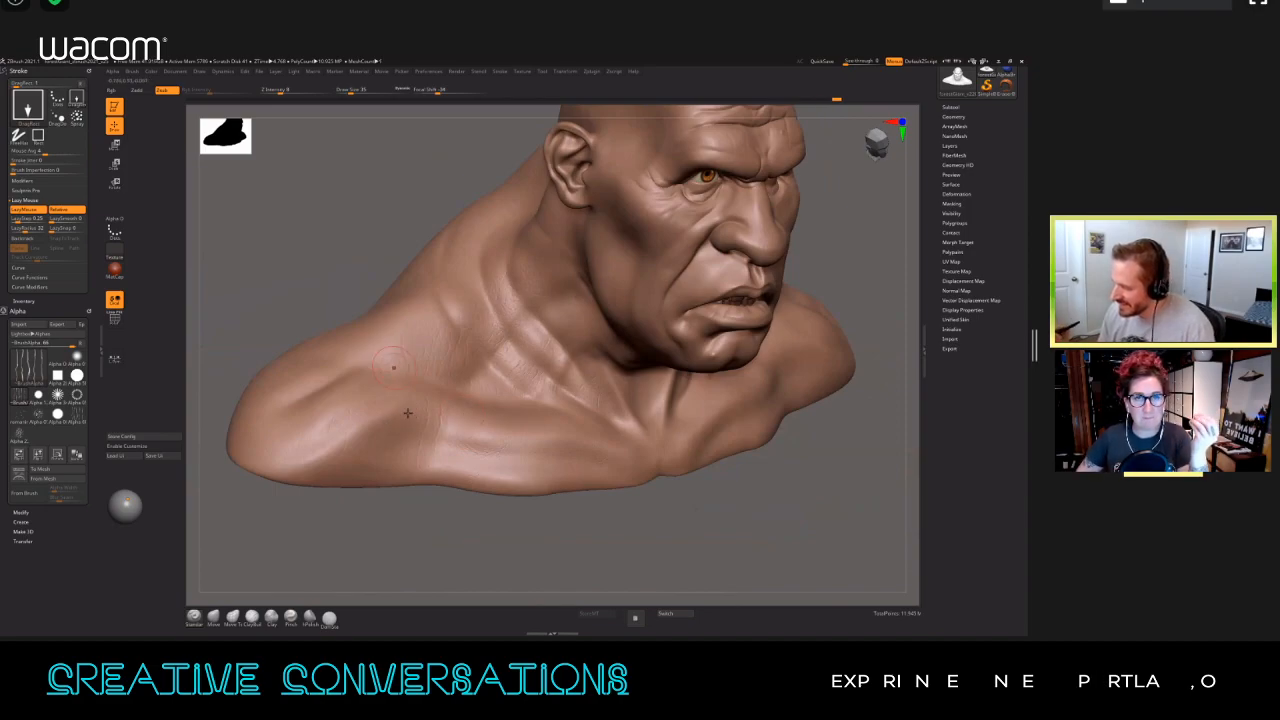
{"action": "mouse_move", "coordinate": [468, 429]}
{"action": "left_mouse_down"}
{"action": "mouse_move", "coordinate": [477, 449]}
{"action": "mouse_move", "coordinate": [506, 408]}
{"action": "left_mouse_up"}
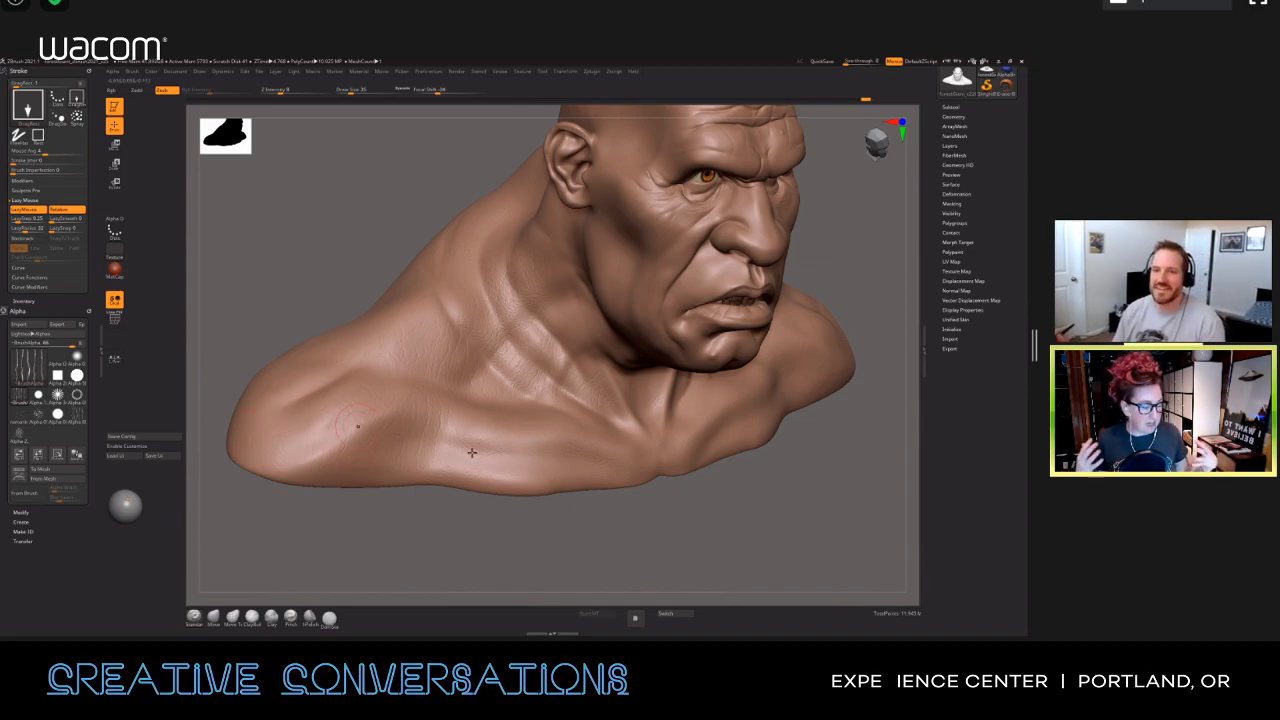
{"action": "left_click_drag", "start_coordinate": [471, 449], "coordinate": [482, 462]}
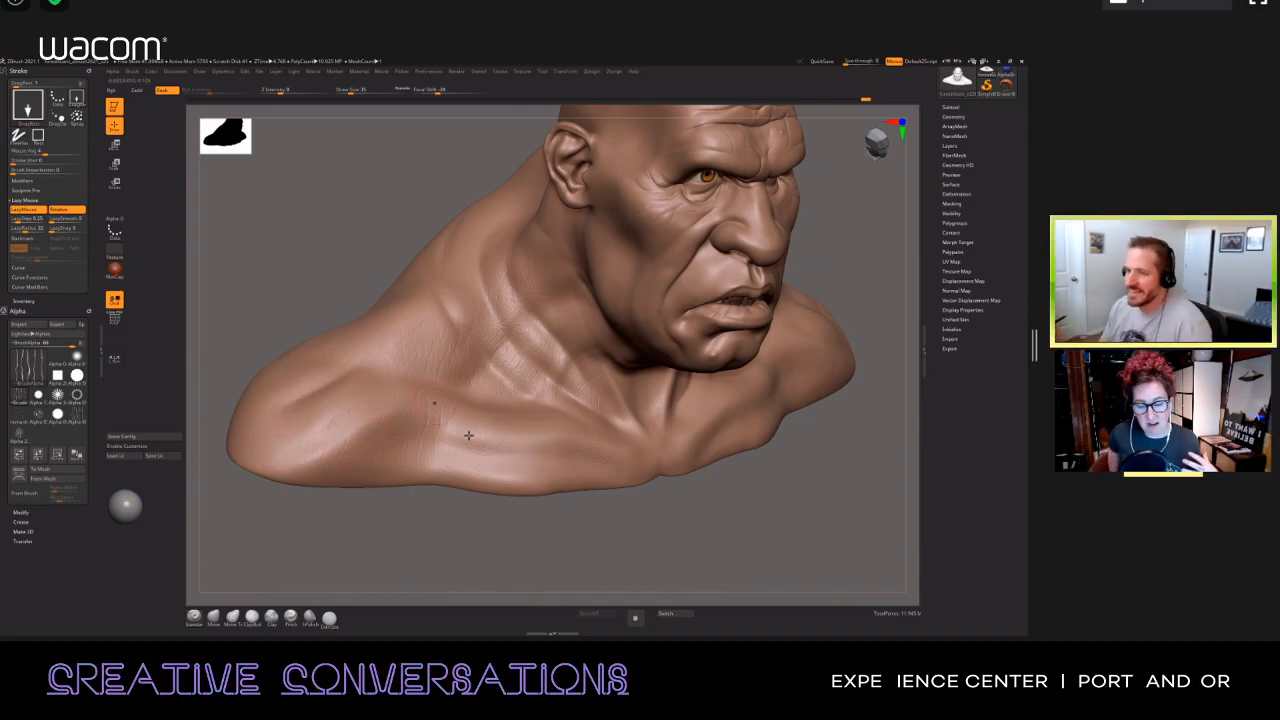
{"action": "right_click_drag", "start_coordinate": [360, 460], "coordinate": [366, 411]}
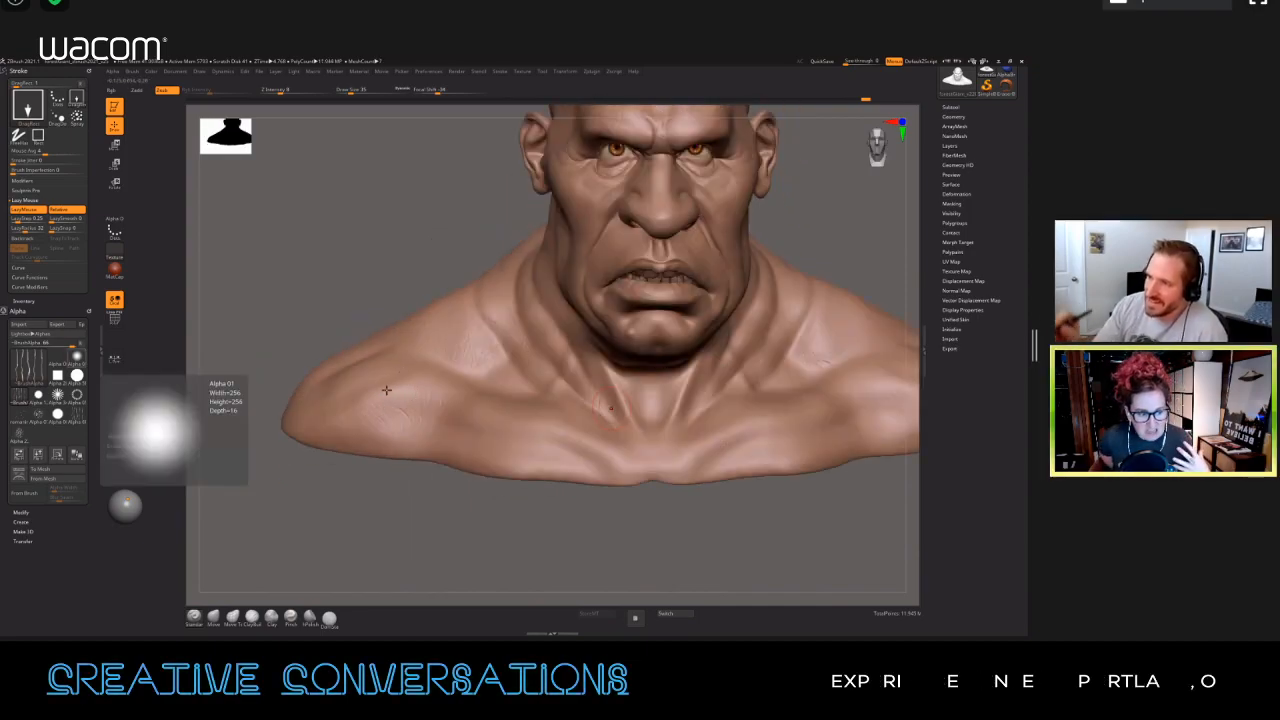
Step: Select Alpha 01 with the DragRect stroke and Zadd, raise the Z Intensity and stamp round bumps on the trapezius
{"action": "left_click", "coordinate": [77, 358]}
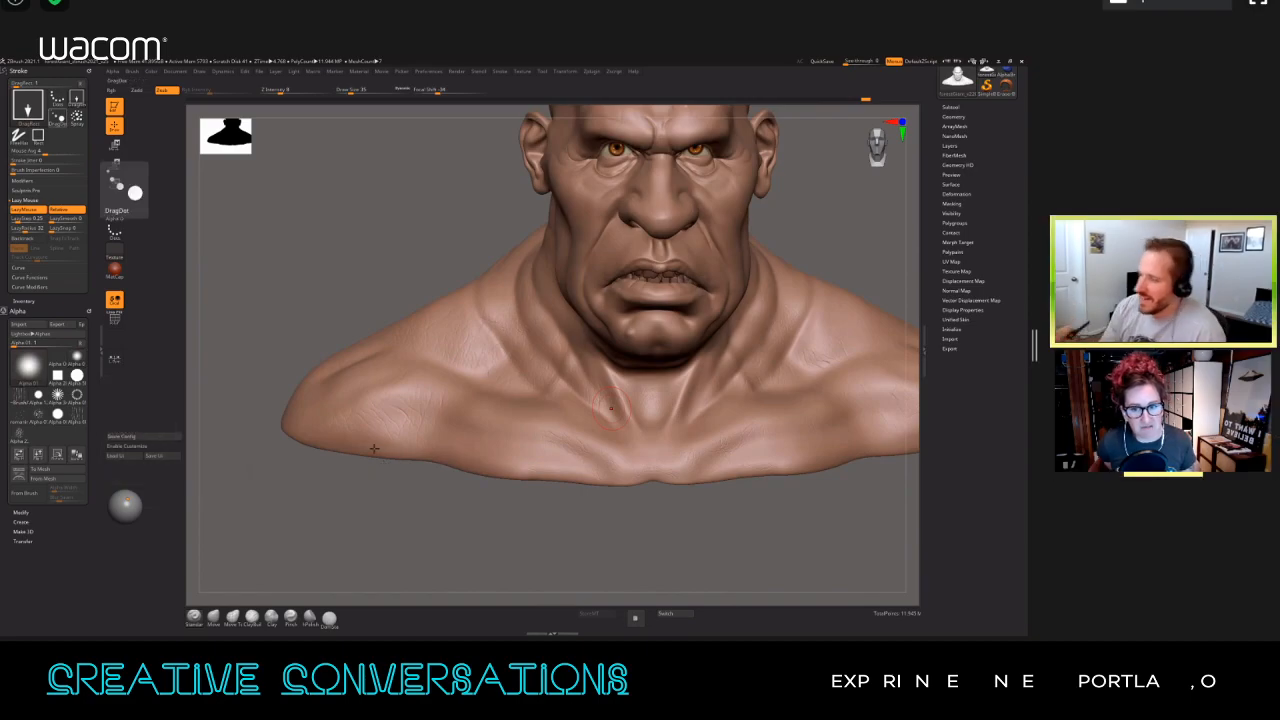
{"action": "left_click", "coordinate": [28, 105]}
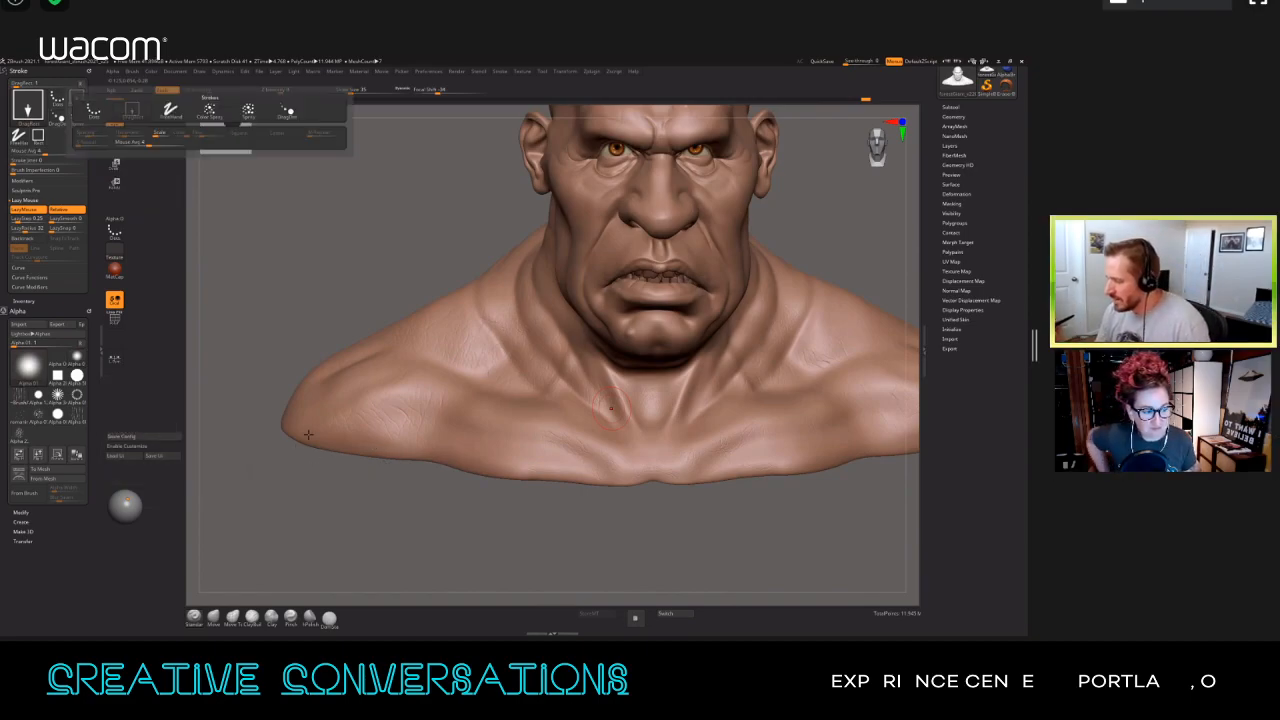
{"action": "left_click_drag", "start_coordinate": [302, 462], "coordinate": [333, 468]}
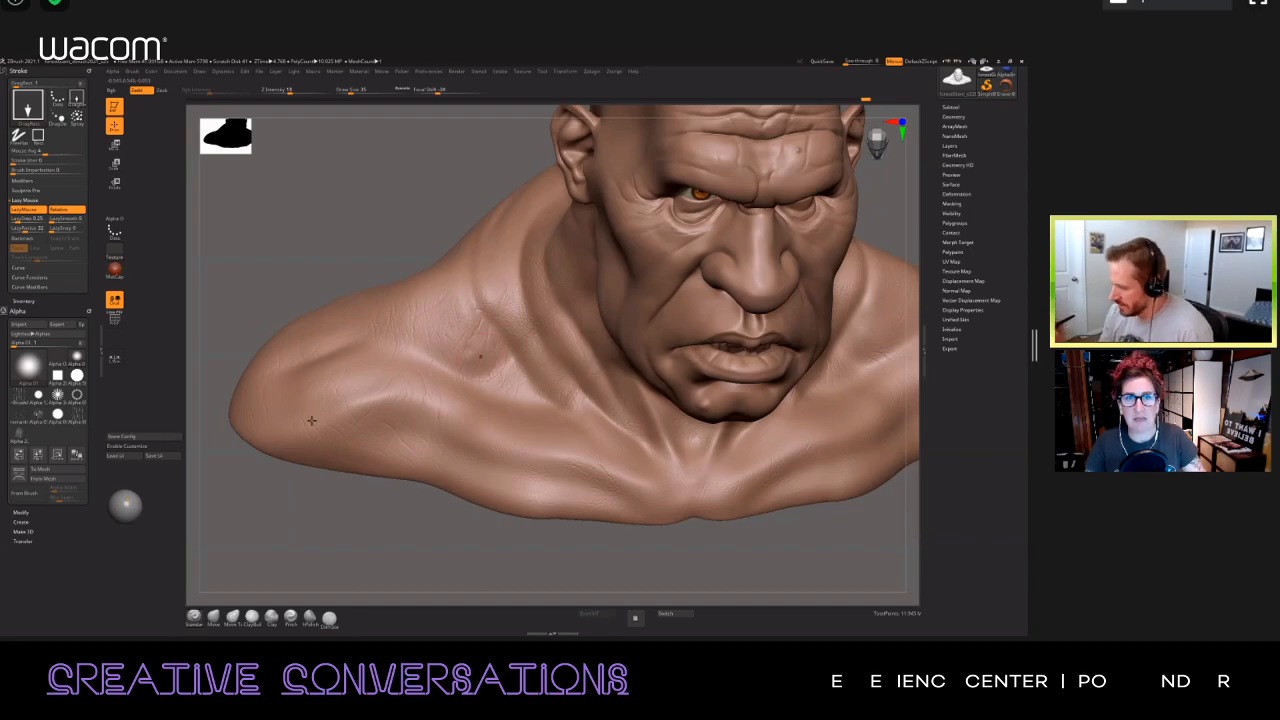
{"action": "left_click", "coordinate": [302, 91]}
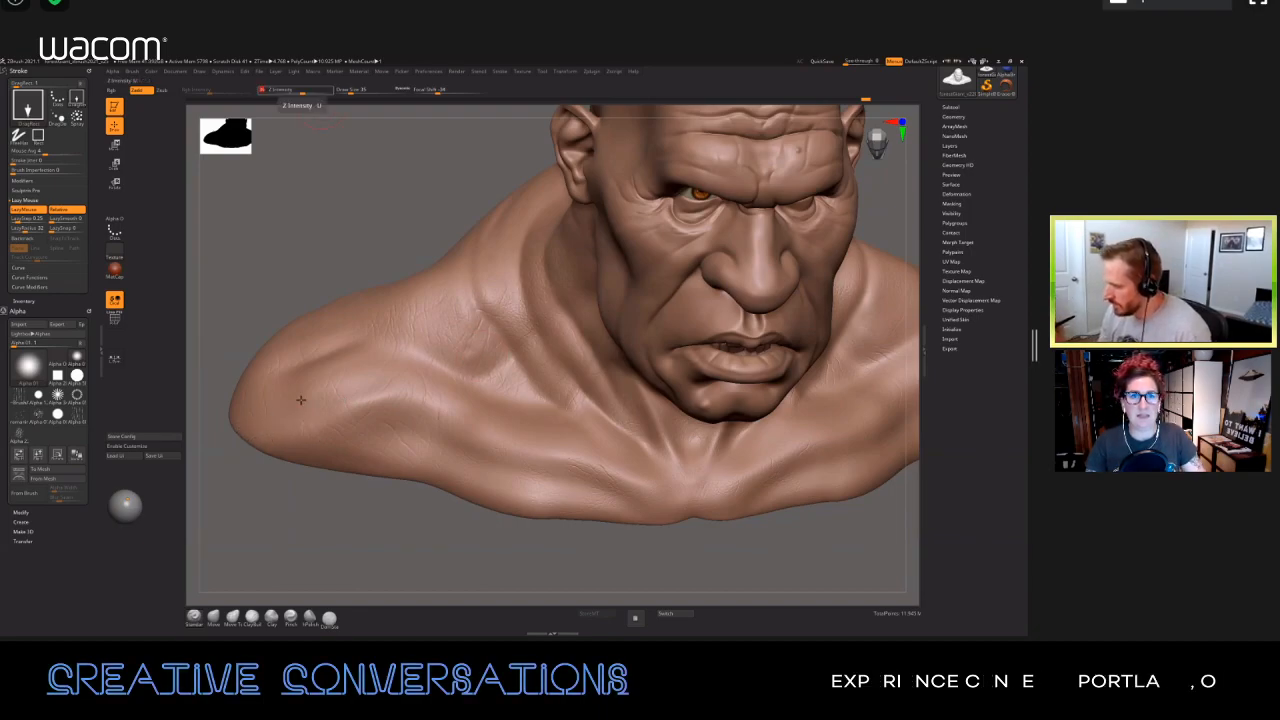
{"action": "left_click", "coordinate": [436, 345]}
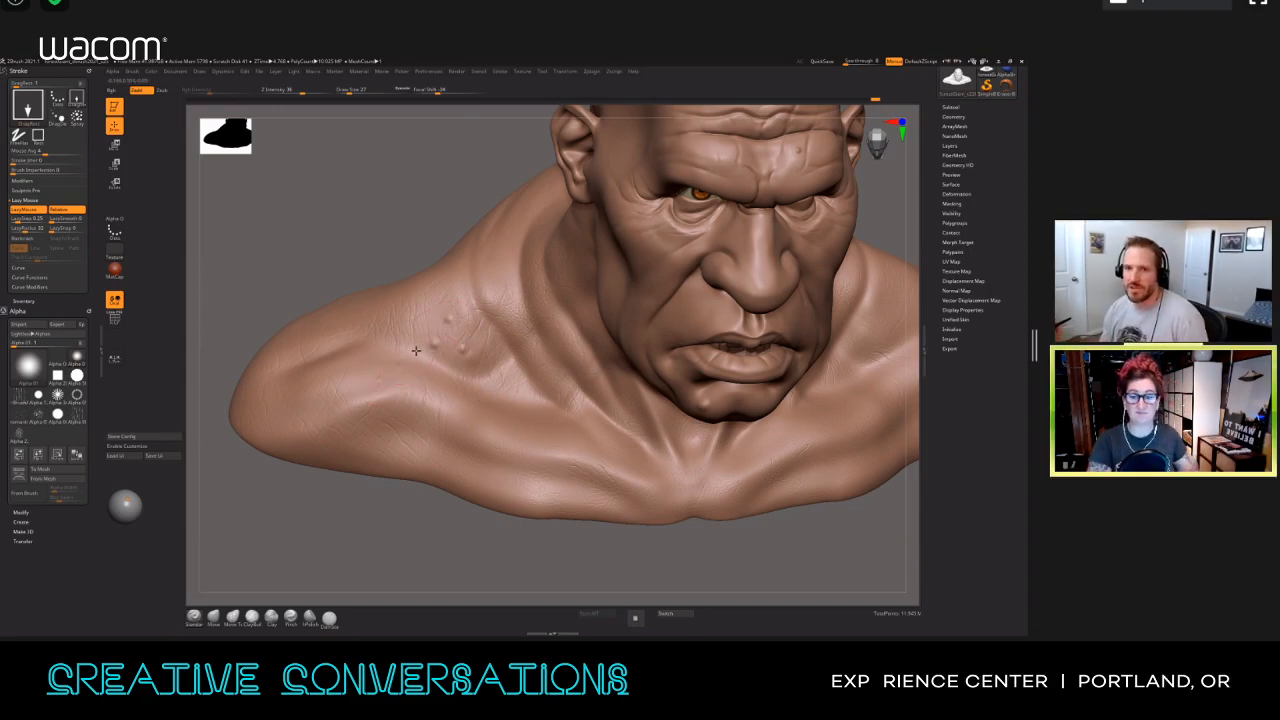
{"action": "mouse_move", "coordinate": [380, 341]}
{"action": "right_mouse_down", "text": "ctrl"}
{"action": "mouse_move", "coordinate": [383, 389]}
{"action": "mouse_move", "coordinate": [295, 379]}
{"action": "right_mouse_up", "text": "ctrl"}
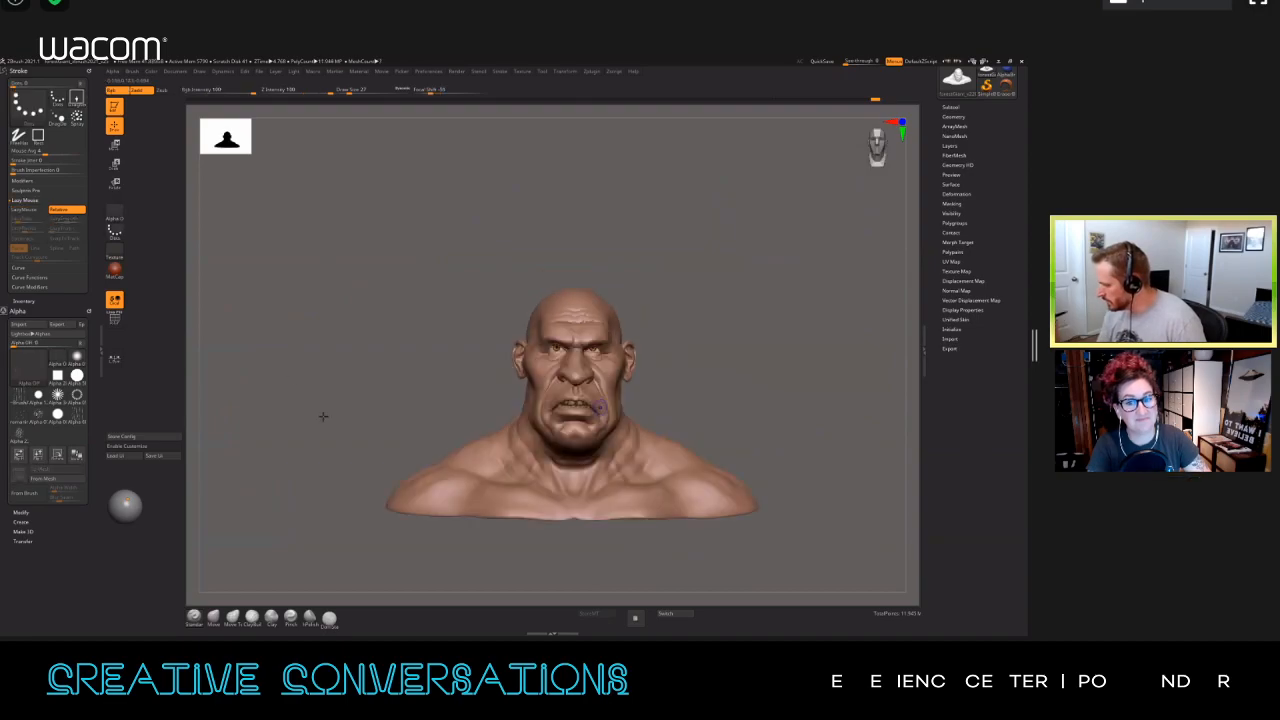
Step: Stamp more raised bumps of varying size across the shoulder, collarbone area and side of the neck
{"action": "right_click_drag", "start_coordinate": [286, 426], "coordinate": [358, 434], "text": "ctrl"}
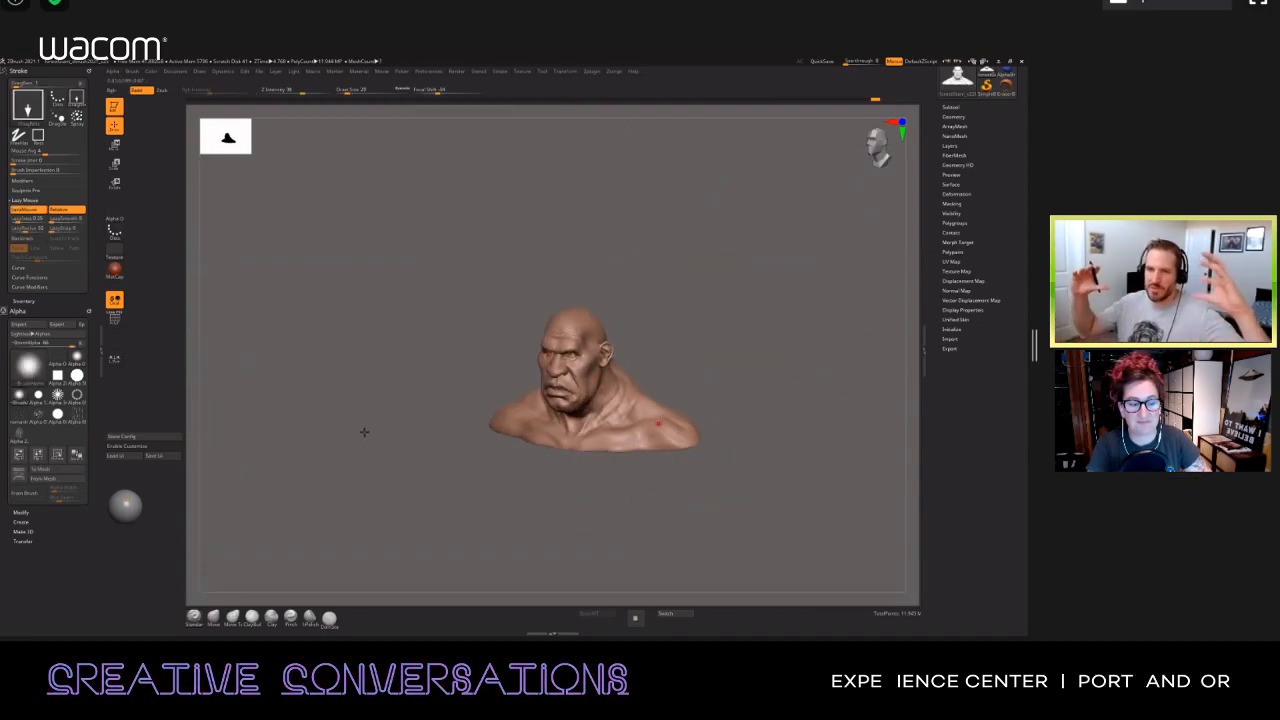
{"action": "mouse_move", "coordinate": [429, 400]}
{"action": "right_mouse_down", "text": "ctrl"}
{"action": "mouse_move", "coordinate": [434, 434]}
{"action": "mouse_move", "coordinate": [615, 411]}
{"action": "right_mouse_up", "text": "ctrl"}
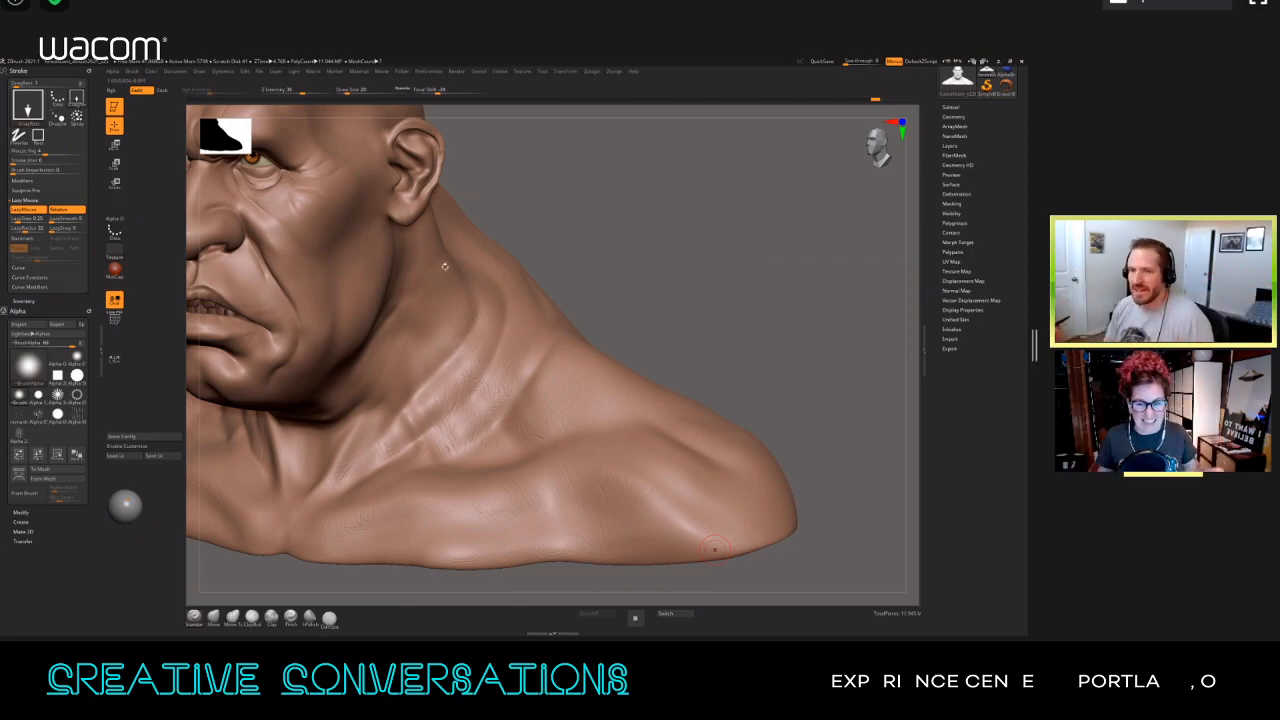
{"action": "mouse_move", "coordinate": [456, 354]}
{"action": "right_mouse_down", "text": "alt"}
{"action": "mouse_move", "coordinate": [456, 290]}
{"action": "mouse_move", "coordinate": [470, 361]}
{"action": "right_mouse_up", "text": "alt"}
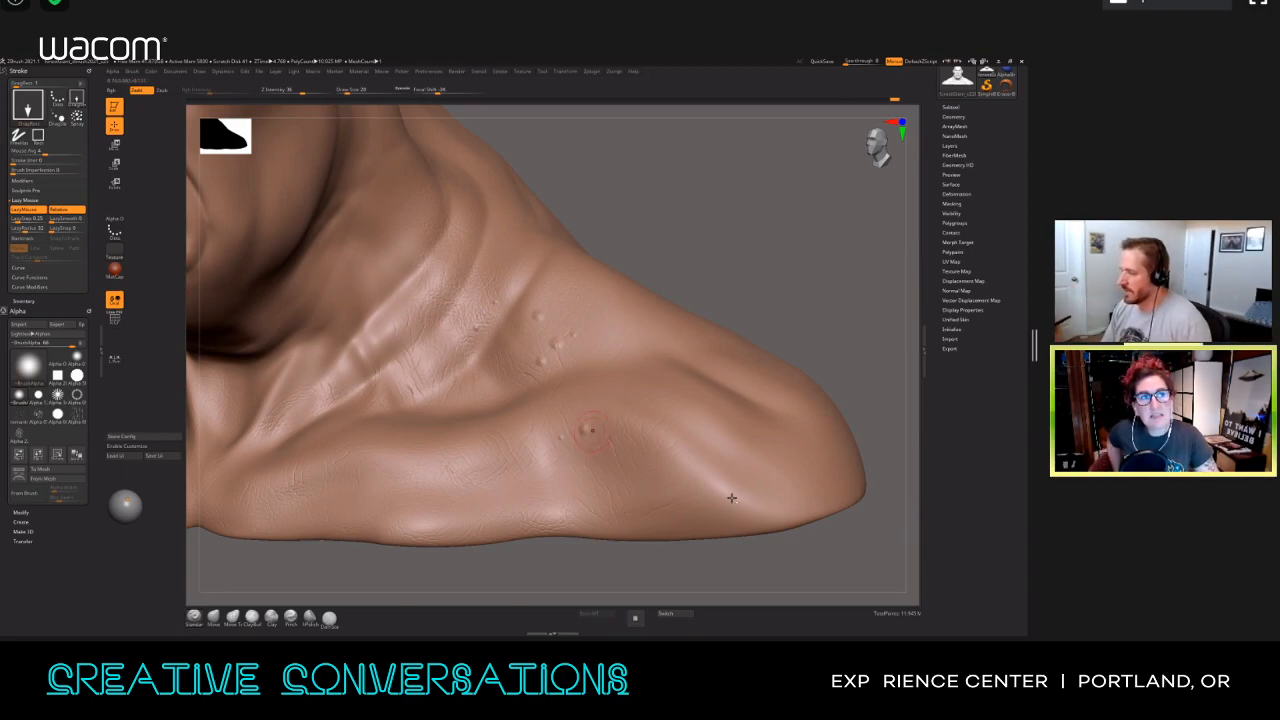
{"action": "right_click_drag", "start_coordinate": [708, 419], "coordinate": [729, 486], "text": "ctrl"}
{"action": "right_click_drag", "start_coordinate": [605, 375], "coordinate": [655, 423]}
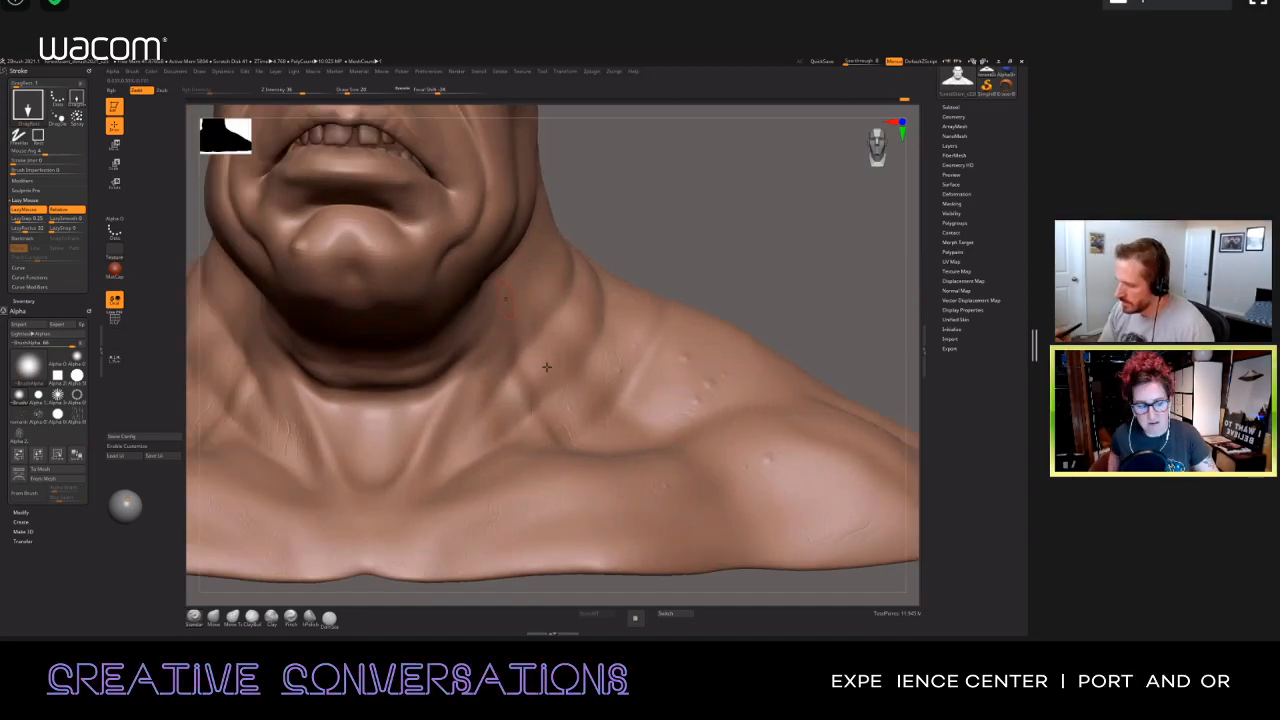
{"action": "right_click_drag", "start_coordinate": [548, 367], "coordinate": [635, 505], "text": "alt"}
{"action": "right_click_drag", "start_coordinate": [470, 465], "coordinate": [680, 238], "text": "alt"}
{"action": "right_click_drag", "start_coordinate": [450, 322], "coordinate": [538, 326]}
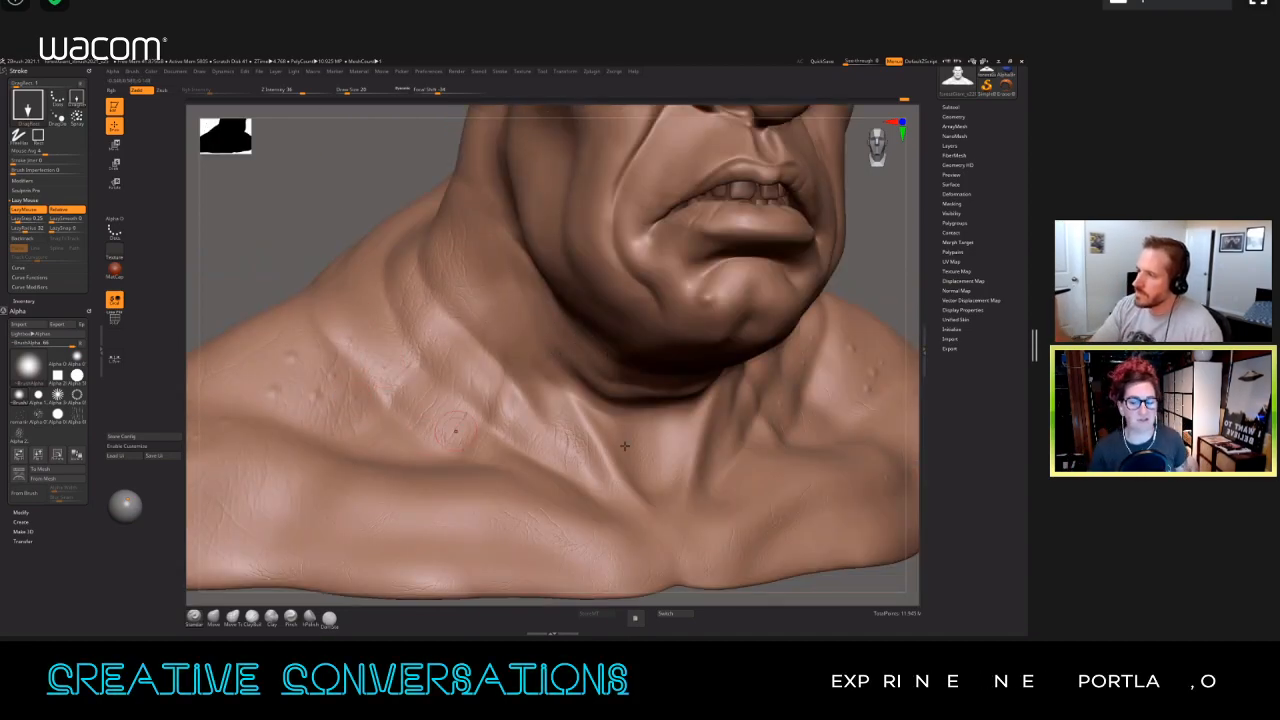
Step: Switch to Zsub with the Spray stroke, reduce the brush size and spray pits among the bumps beside the neck
{"action": "key", "text": "alt"}
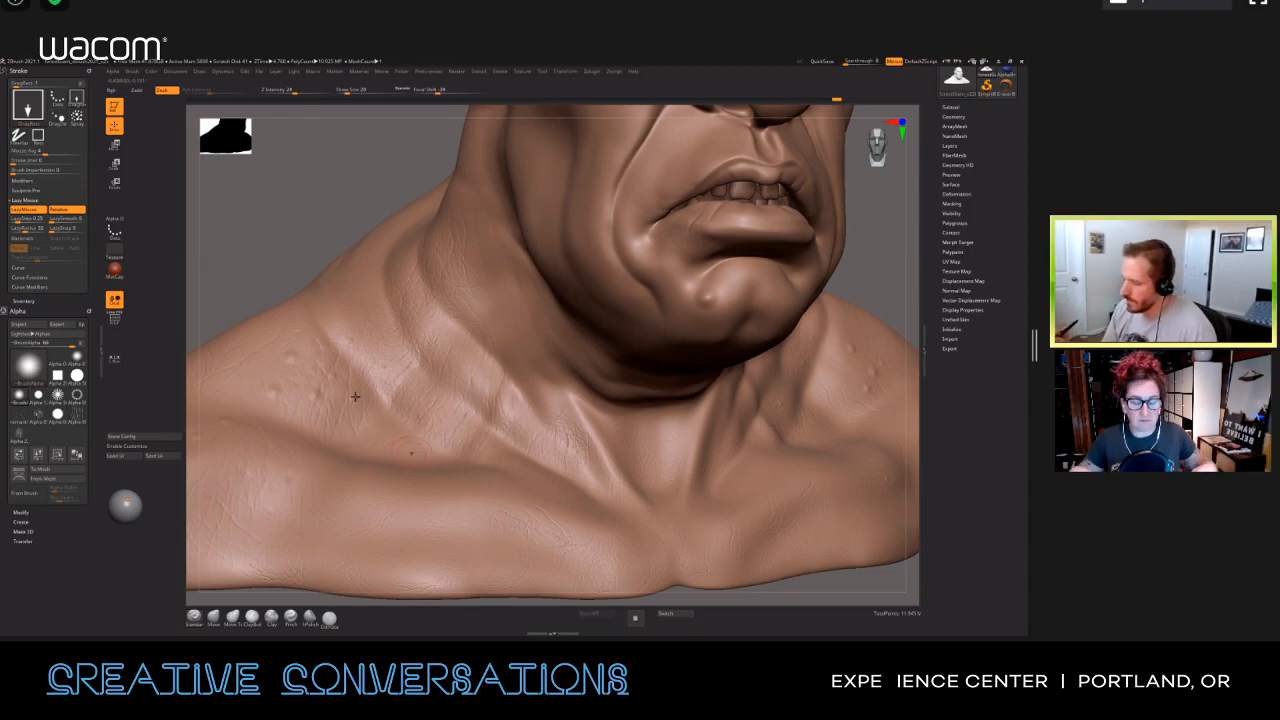
{"action": "left_click", "coordinate": [77, 118]}
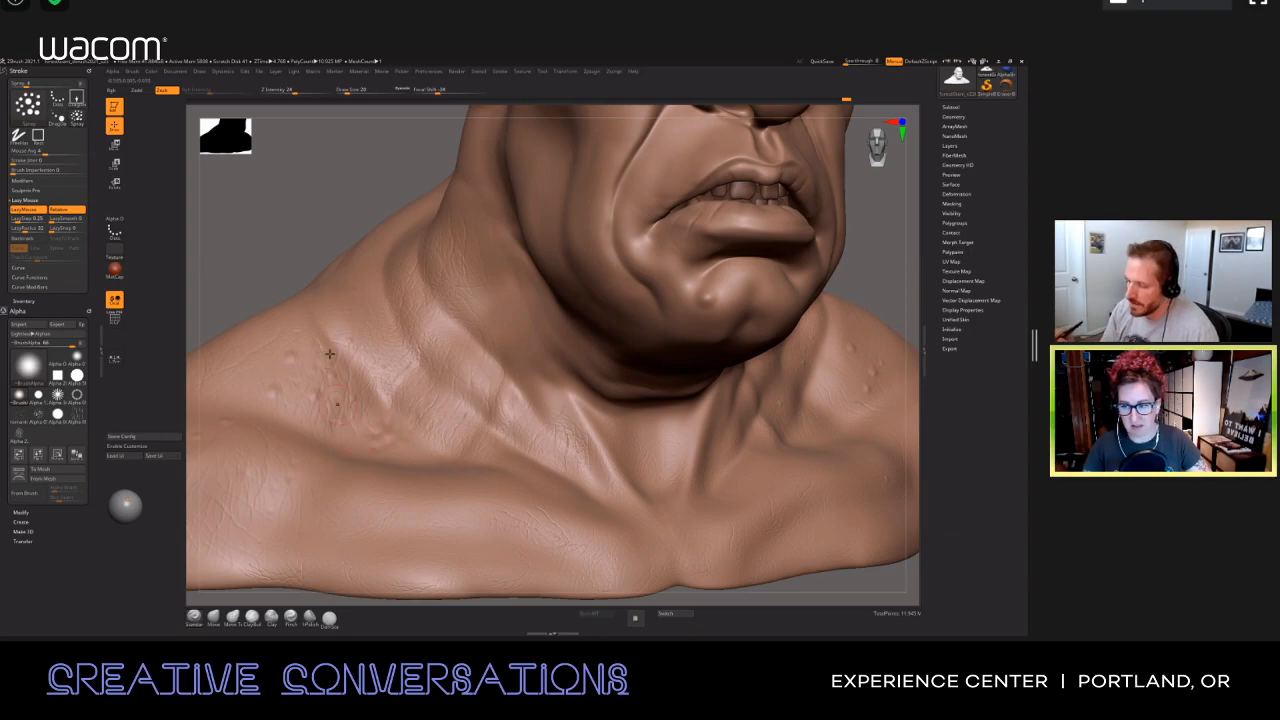
{"action": "key", "text": "s"}
{"action": "left_click_drag", "start_coordinate": [291, 381], "coordinate": [286, 381]}
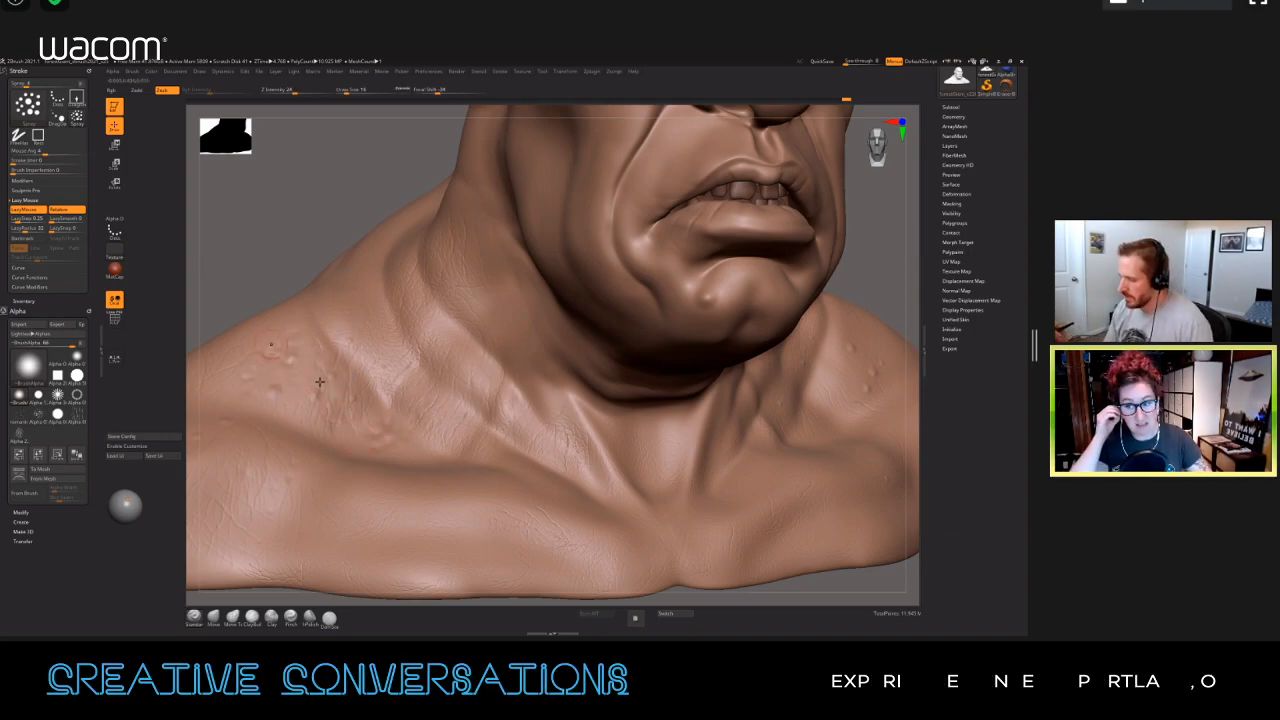
{"action": "right_click_drag", "start_coordinate": [326, 348], "coordinate": [302, 465], "text": "ctrl"}
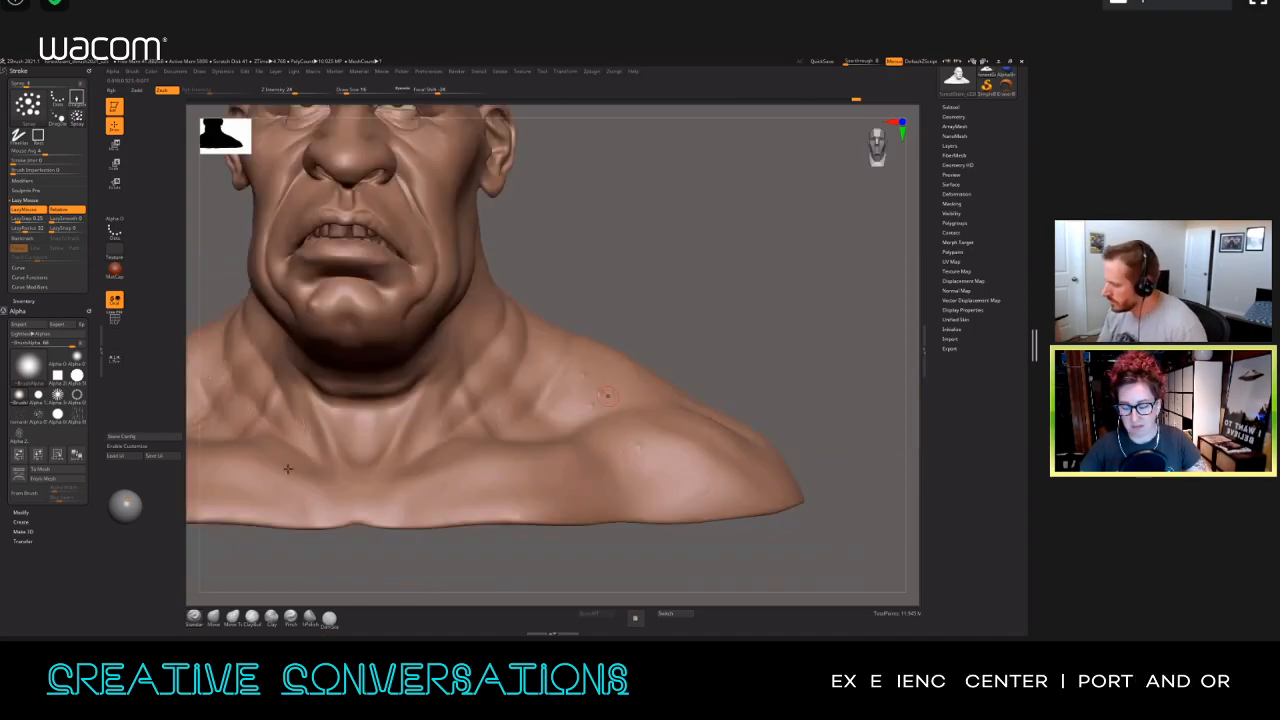
Step: Turn off Lazy Mouse, lower the Z Intensity and spray subtle pitting over the shoulders and trapezius
{"action": "key", "text": "l"}
{"action": "left_click_drag", "start_coordinate": [262, 543], "coordinate": [381, 343]}
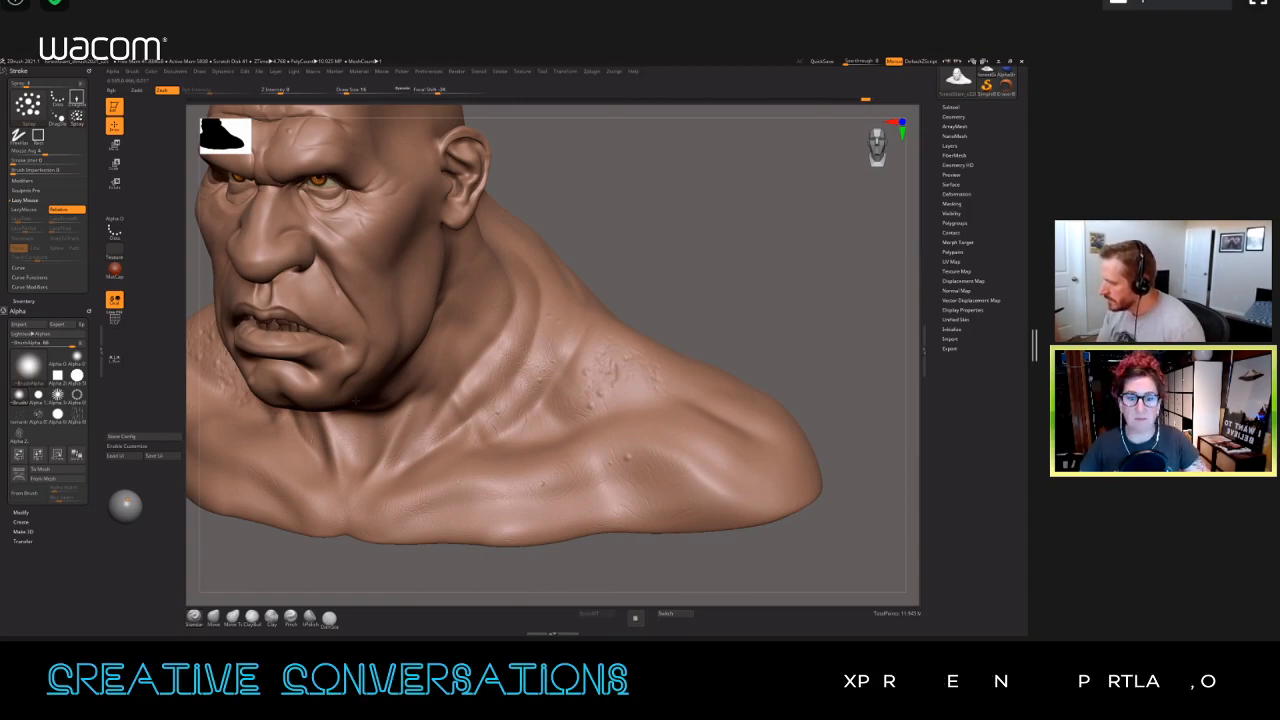
{"action": "right_click_drag", "start_coordinate": [290, 379], "coordinate": [352, 392]}
{"action": "right_click_drag", "start_coordinate": [248, 410], "coordinate": [238, 404]}
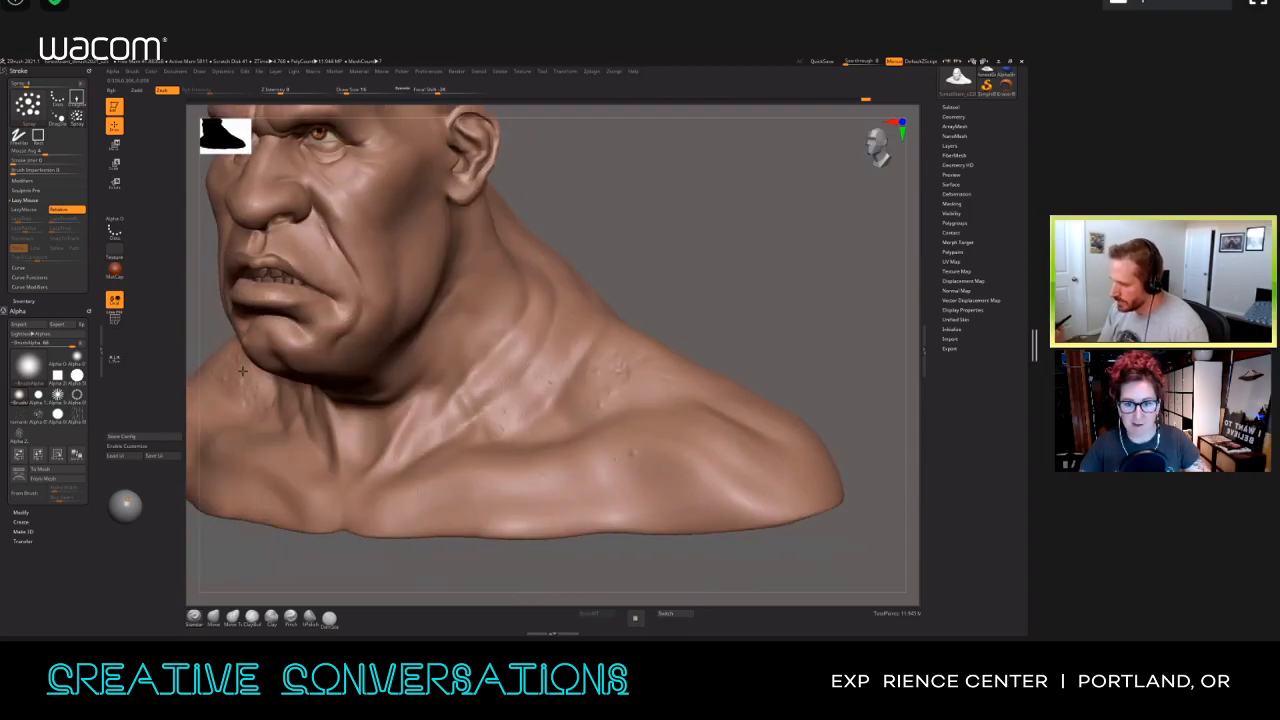
Step: Spray further fine pitting over the side of the neck, the collarbone and the opposite shoulder
{"action": "right_click_drag", "start_coordinate": [704, 494], "coordinate": [628, 497]}
{"action": "right_click_drag", "start_coordinate": [600, 433], "coordinate": [575, 388]}
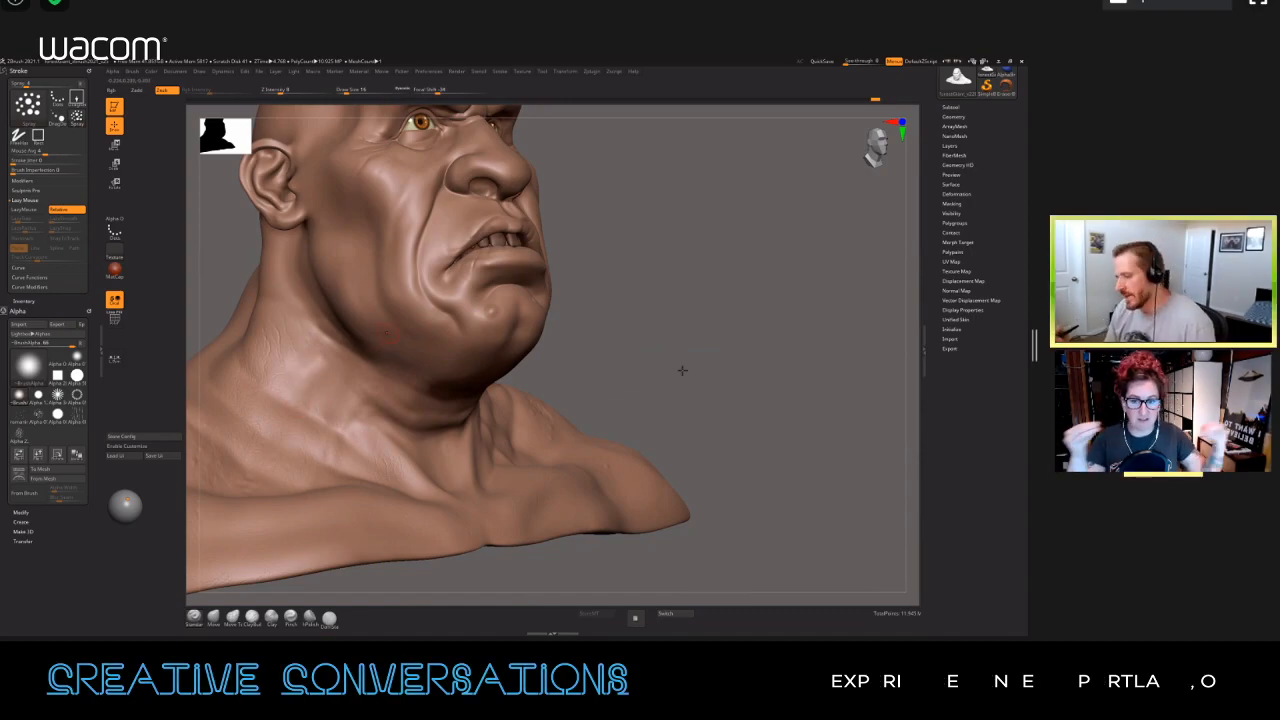
{"action": "right_click_drag", "start_coordinate": [547, 323], "coordinate": [726, 437], "text": "alt"}
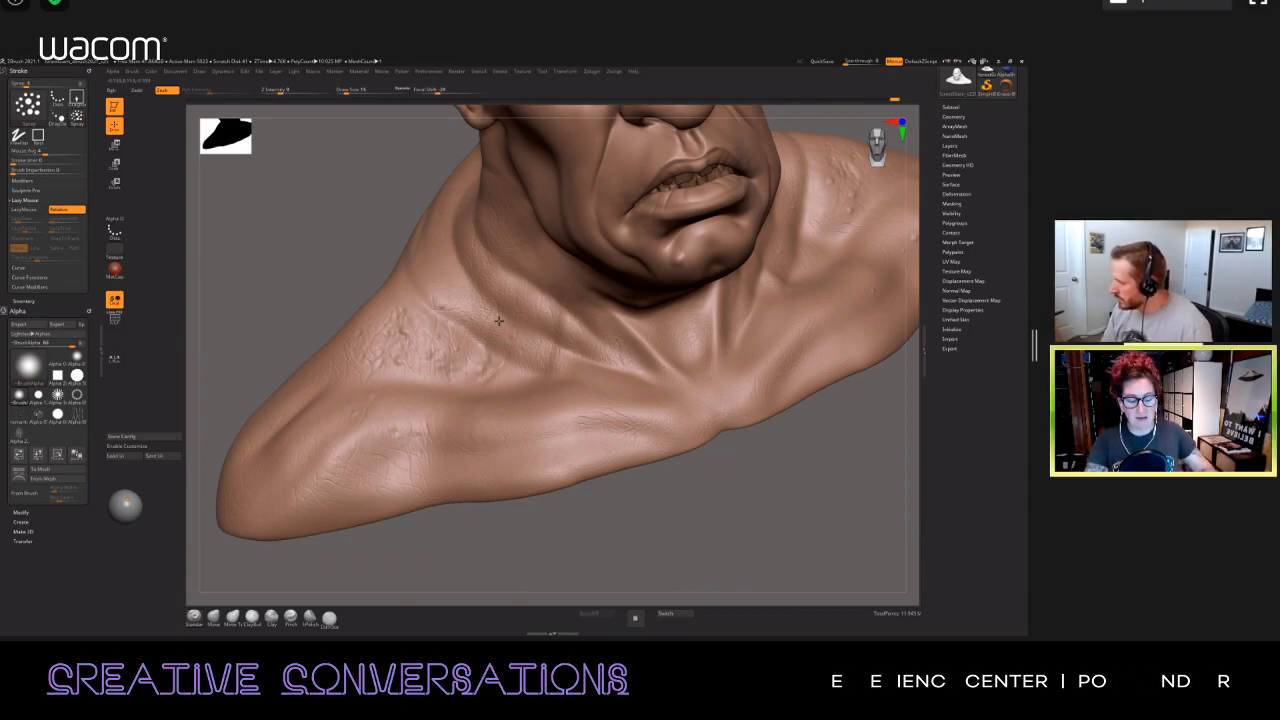
{"action": "mouse_move", "coordinate": [477, 352]}
{"action": "right_mouse_down"}
{"action": "mouse_move", "coordinate": [473, 400]}
{"action": "mouse_move", "coordinate": [412, 415]}
{"action": "mouse_move", "coordinate": [386, 374]}
{"action": "right_mouse_up"}
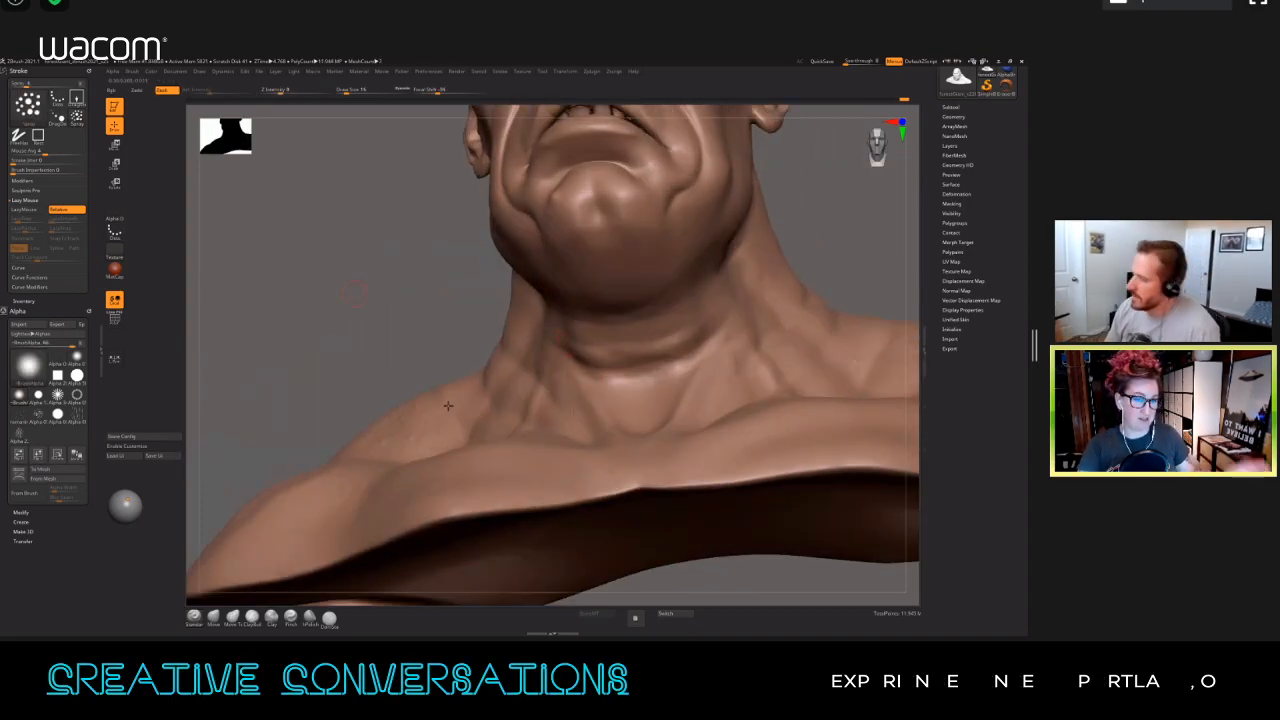
Step: Switch to the DragRect stroke with Alpha 60 and stamp fine vertical-line creases over the side and base of the neck
{"action": "left_click", "coordinate": [76, 98]}
{"action": "left_click", "coordinate": [76, 415]}
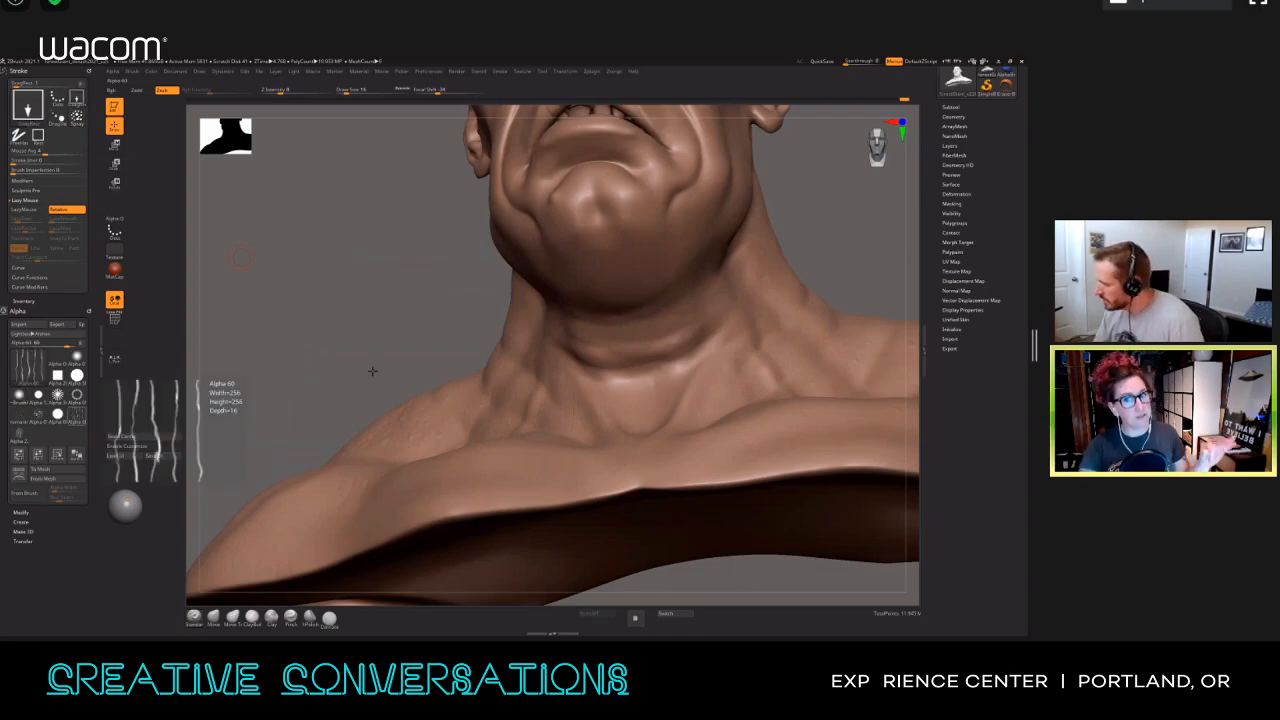
{"action": "mouse_move", "coordinate": [371, 394]}
{"action": "right_mouse_down"}
{"action": "mouse_move", "coordinate": [343, 400]}
{"action": "mouse_move", "coordinate": [300, 337]}
{"action": "right_mouse_up"}
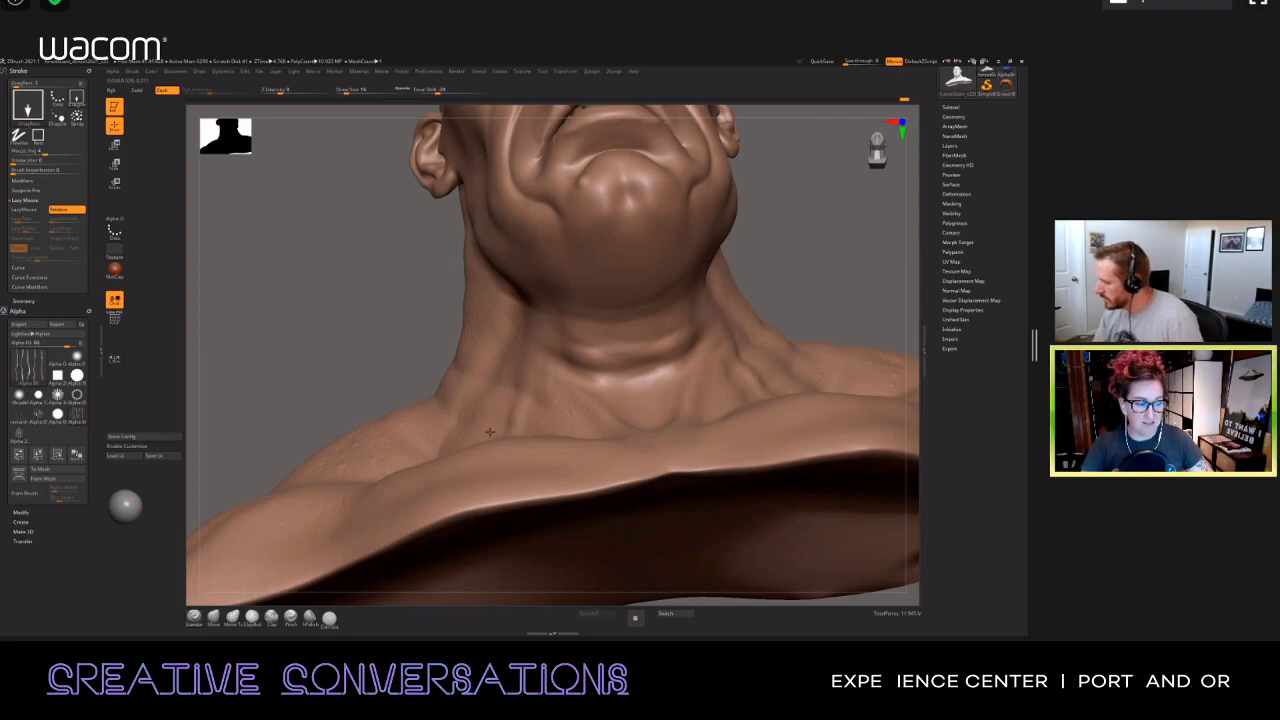
{"action": "right_click_drag", "start_coordinate": [489, 431], "coordinate": [494, 443]}
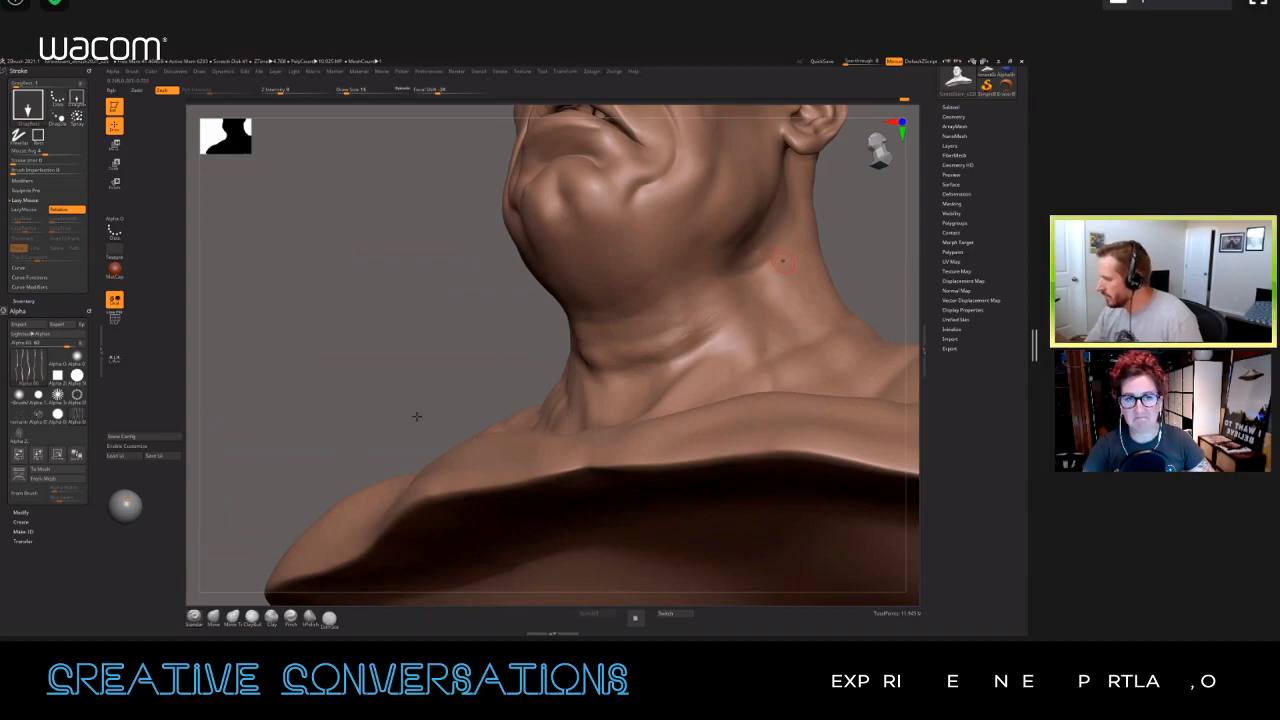
{"action": "left_click_drag", "start_coordinate": [417, 416], "coordinate": [394, 394]}
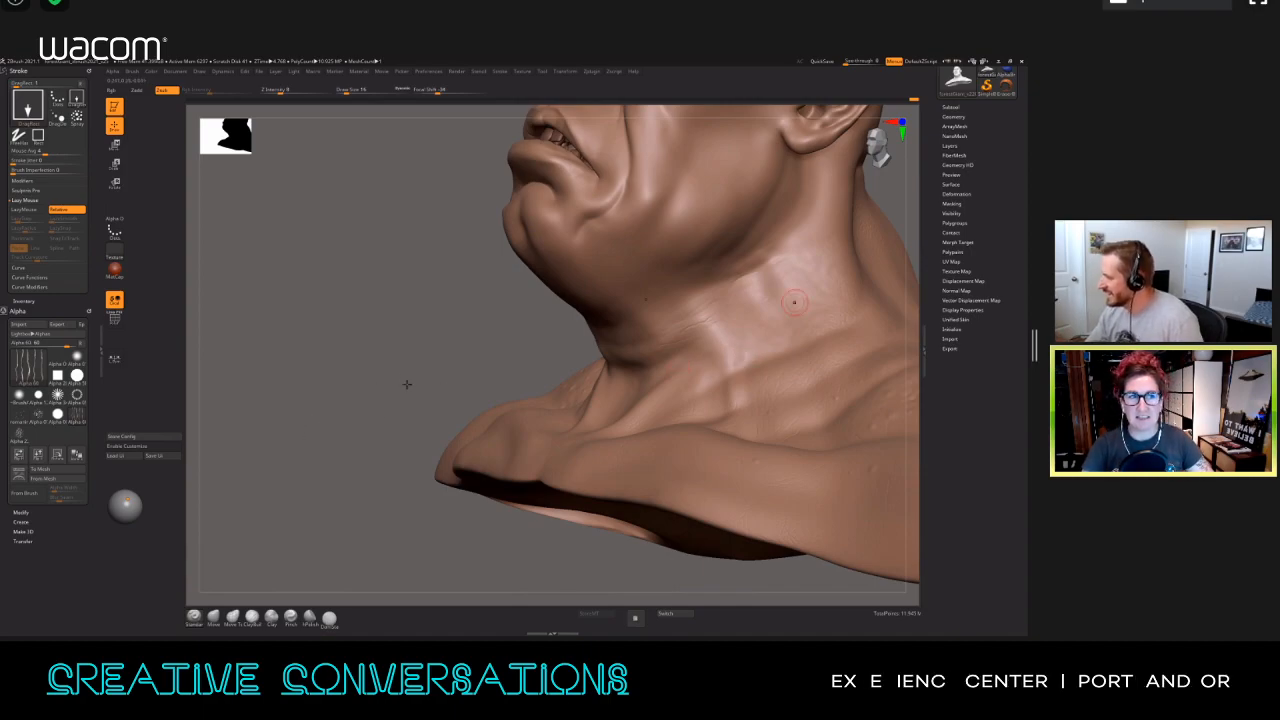
{"action": "left_click_drag", "start_coordinate": [393, 492], "coordinate": [686, 400]}
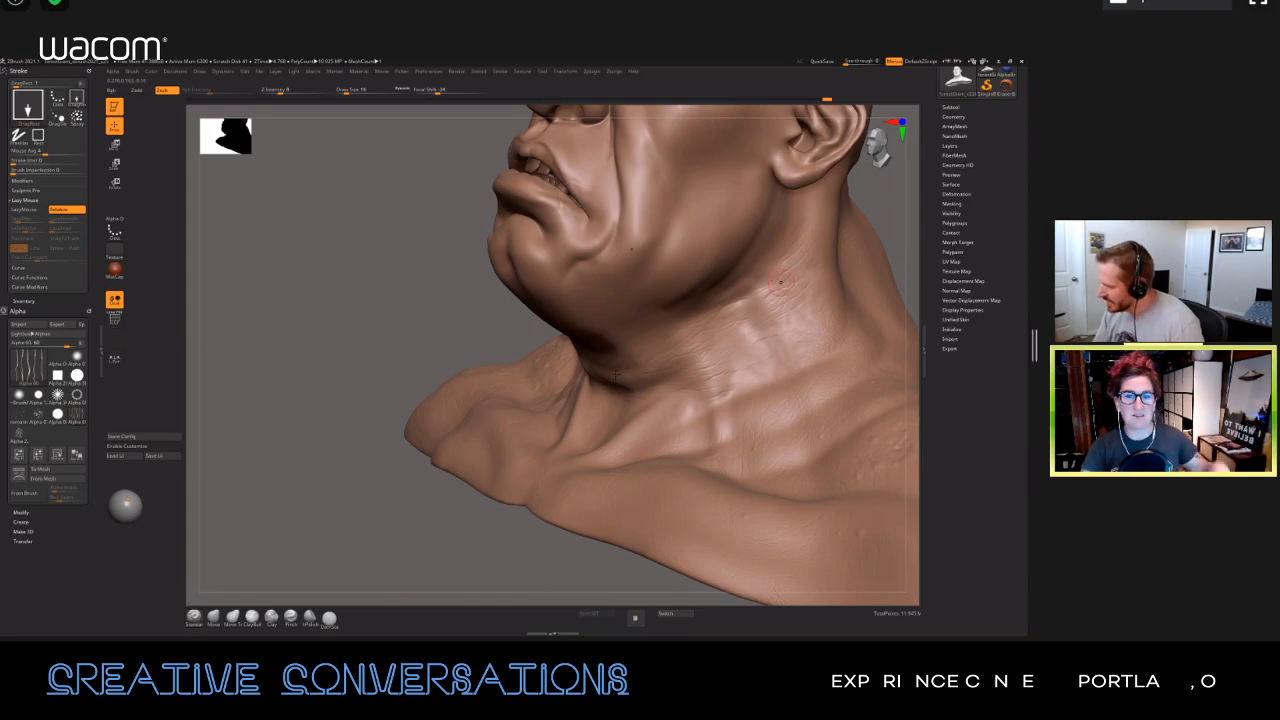
Step: Stamp more fine creases under the jaw and across the folds at the front of the throat
{"action": "left_click_drag", "start_coordinate": [615, 374], "coordinate": [303, 280]}
{"action": "right_click_drag", "start_coordinate": [638, 340], "coordinate": [635, 334]}
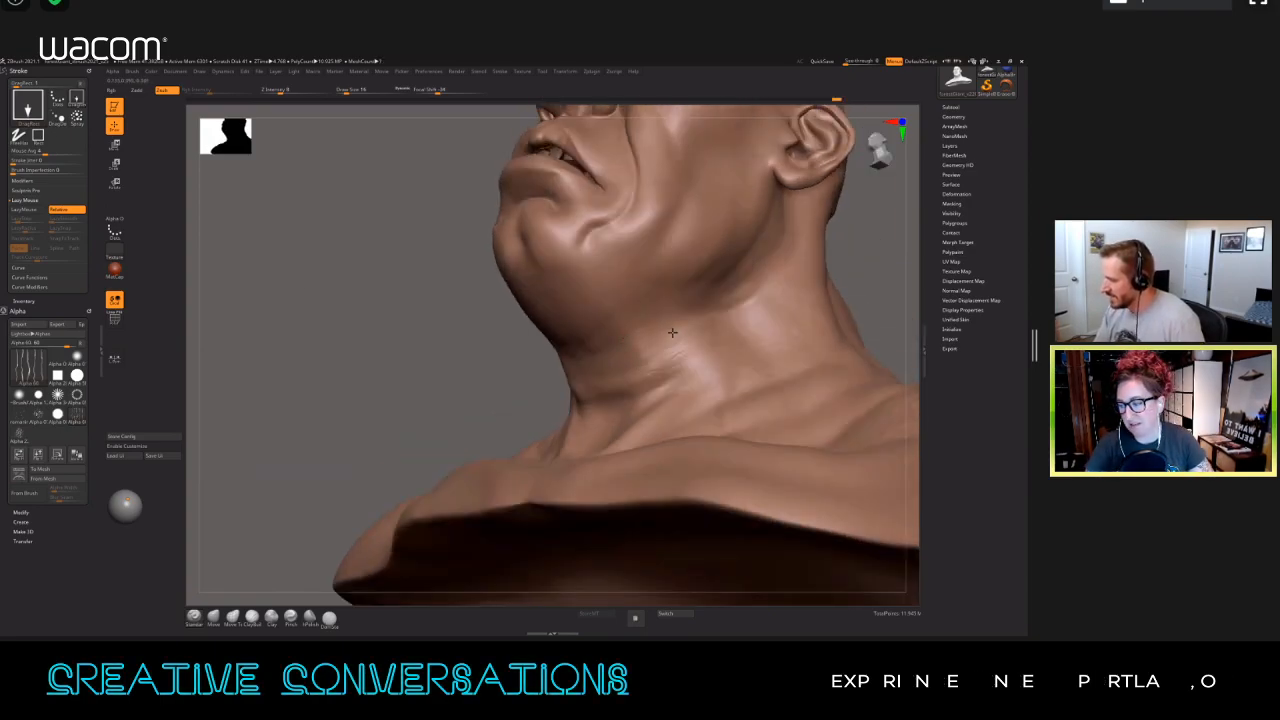
{"action": "right_click_drag", "start_coordinate": [672, 356], "coordinate": [688, 348]}
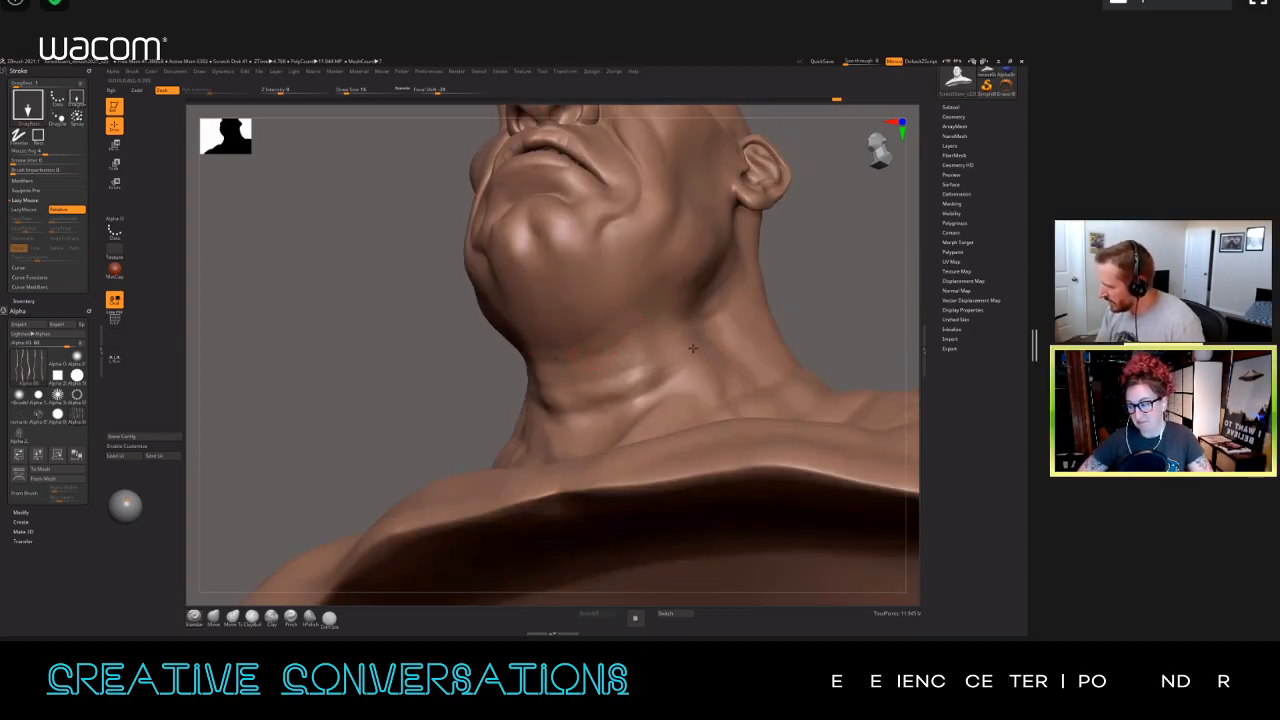
{"action": "right_click_drag", "start_coordinate": [683, 348], "coordinate": [749, 303]}
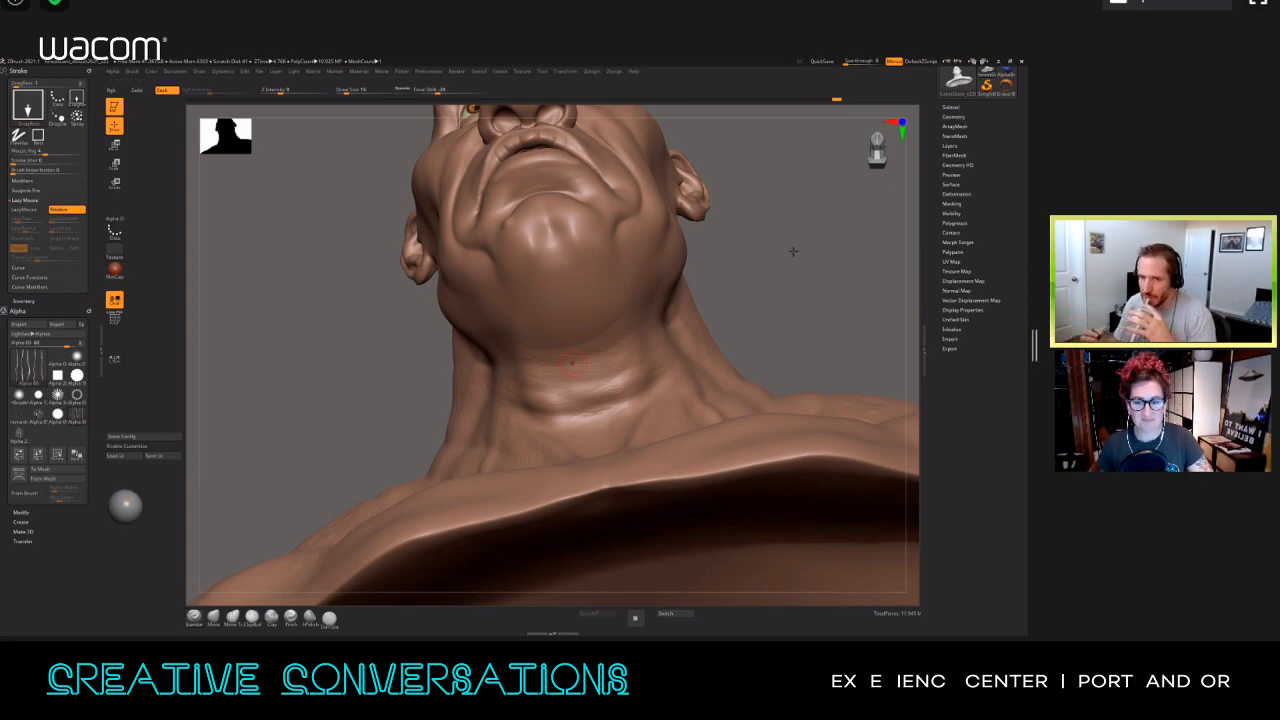
Step: Stamp matching fine creases along the opposite side of the neck below the jaw
{"action": "left_click_drag", "start_coordinate": [780, 276], "coordinate": [641, 338]}
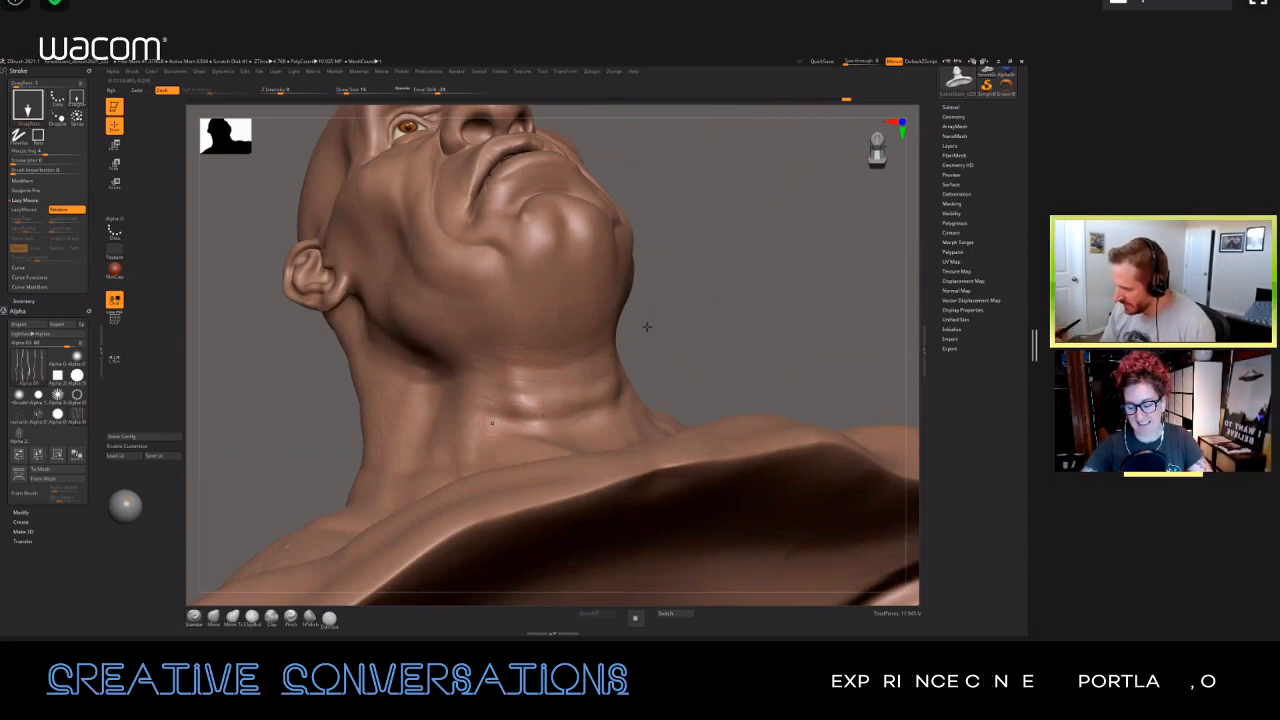
{"action": "left_click_drag", "start_coordinate": [720, 307], "coordinate": [587, 351]}
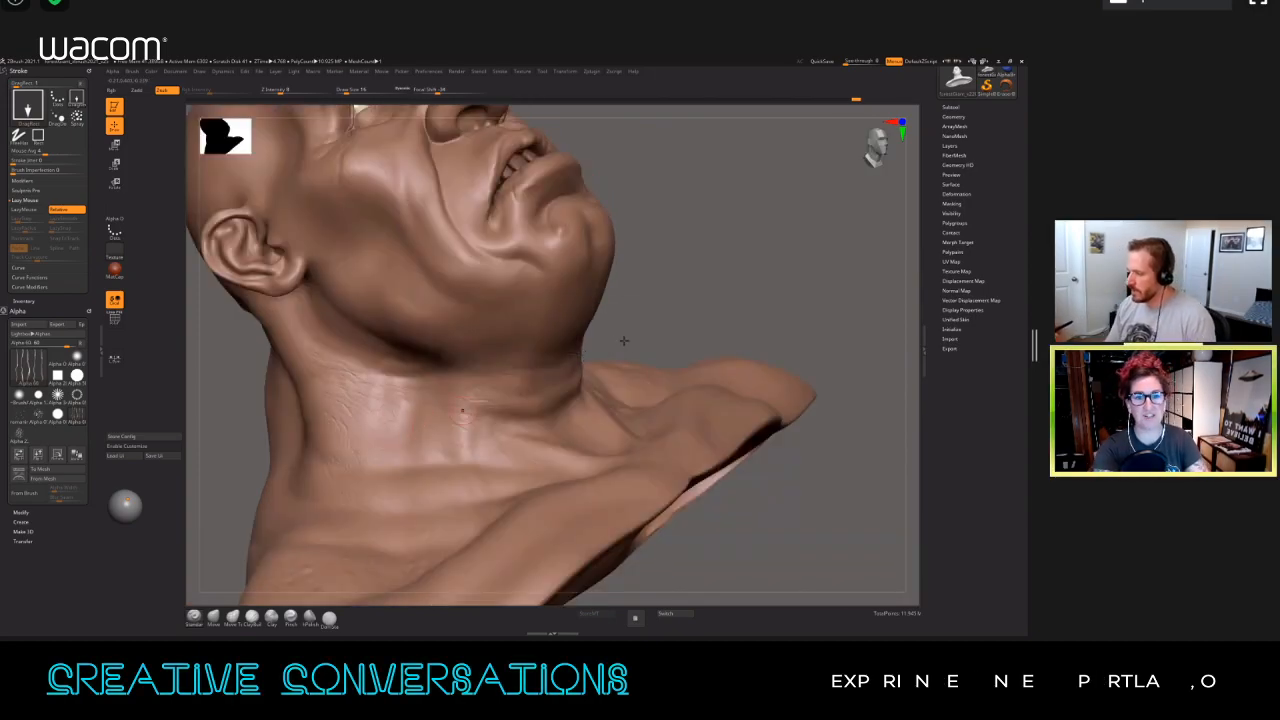
{"action": "mouse_move", "coordinate": [602, 349]}
{"action": "left_mouse_down"}
{"action": "mouse_move", "coordinate": [572, 363]}
{"action": "mouse_move", "coordinate": [570, 334]}
{"action": "left_mouse_up"}
Step: Stamp additional crease texture over the base of the neck, the collarbones and the upper chest
{"action": "key", "text": "f"}
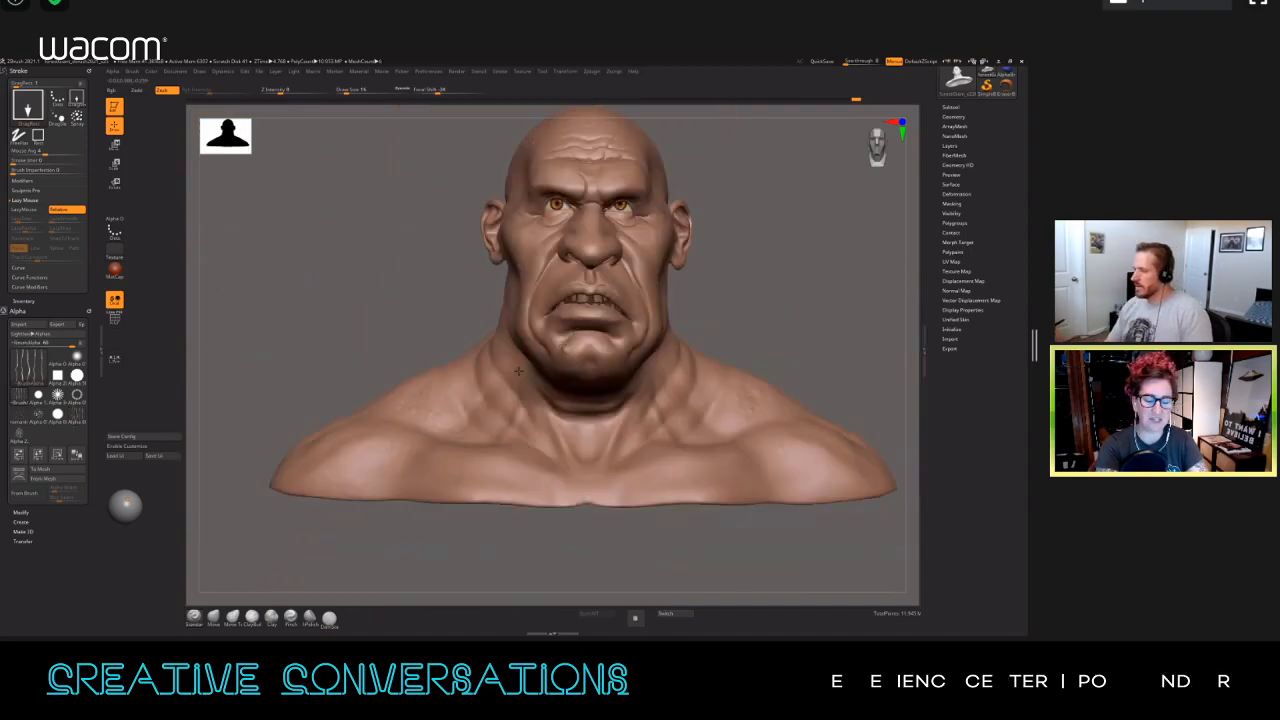
{"action": "right_click_drag", "start_coordinate": [578, 407], "coordinate": [562, 420]}
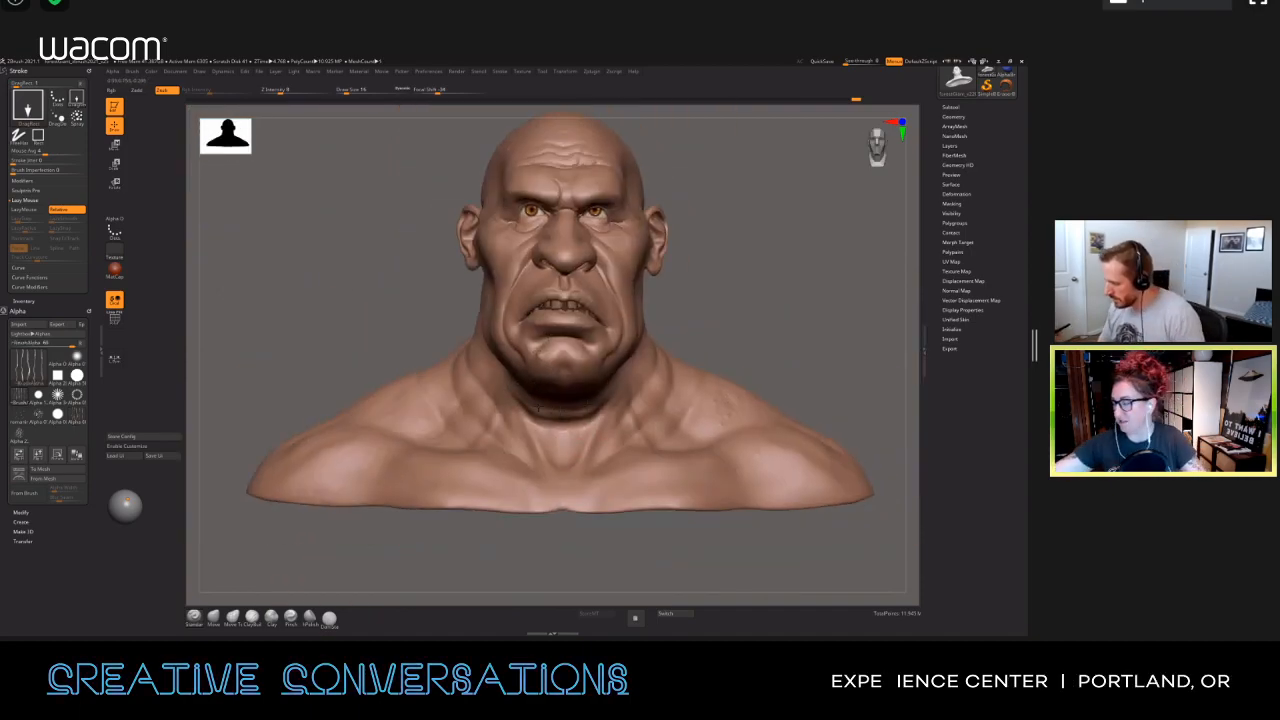
{"action": "right_click_drag", "start_coordinate": [625, 457], "coordinate": [510, 433]}
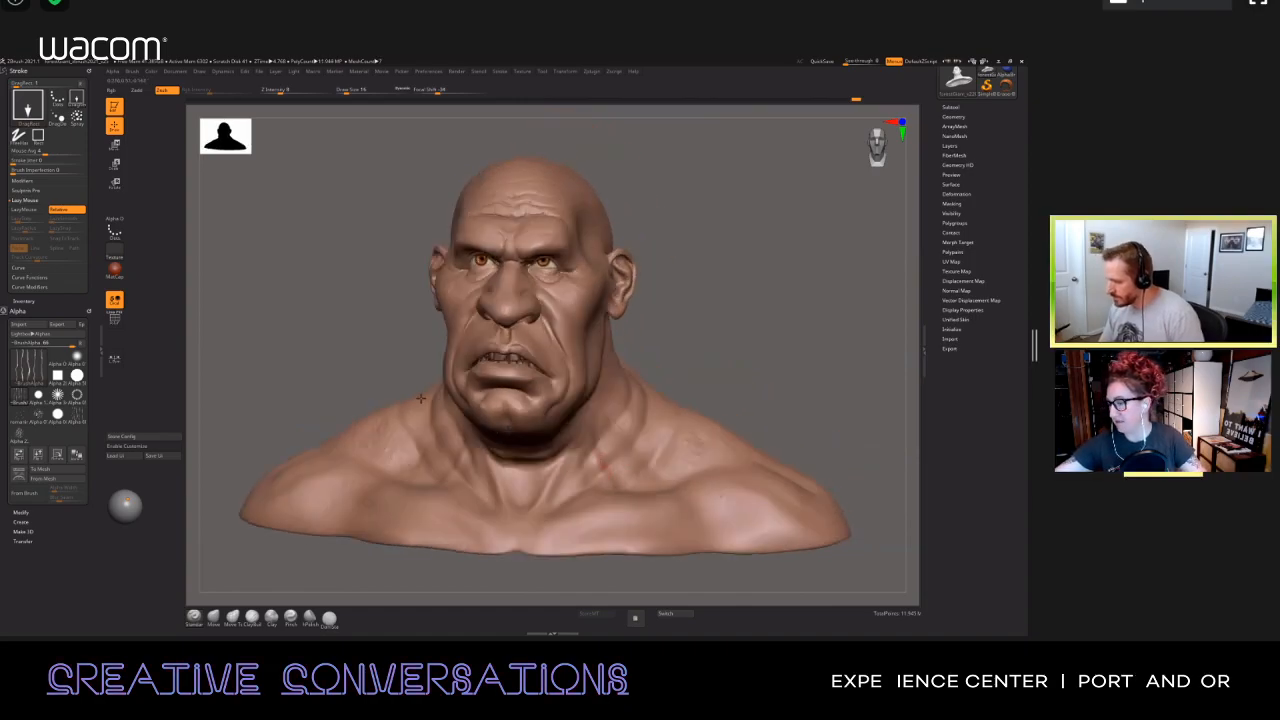
{"action": "right_click_drag", "start_coordinate": [416, 444], "coordinate": [436, 422], "text": "ctrl"}
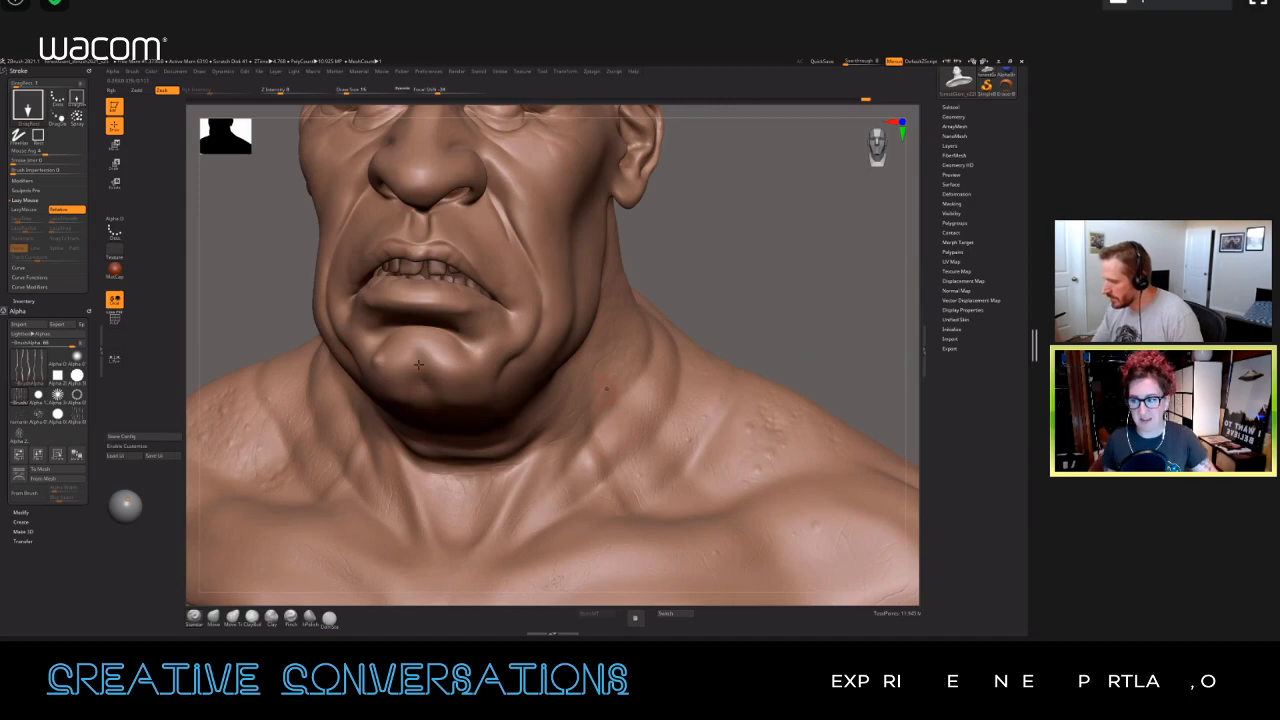
{"action": "right_click_drag", "start_coordinate": [421, 387], "coordinate": [575, 425]}
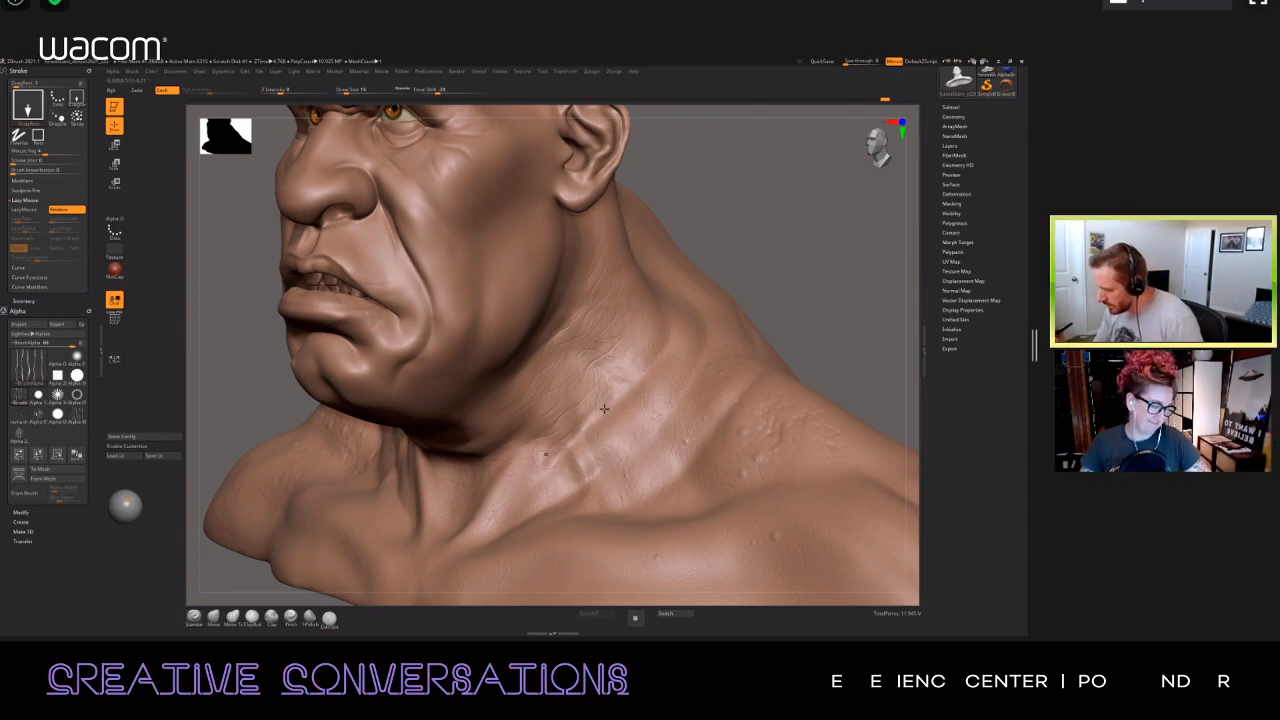
{"action": "right_click_drag", "start_coordinate": [634, 388], "coordinate": [599, 318]}
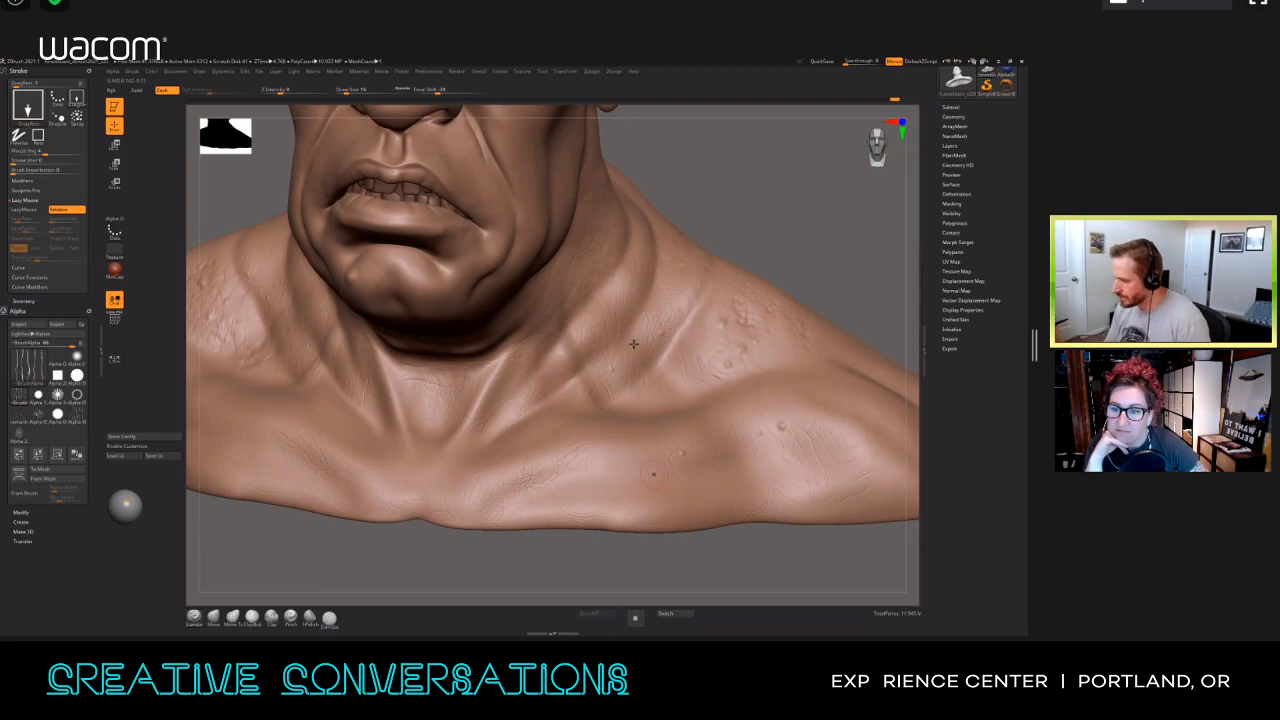
{"action": "right_click_drag", "start_coordinate": [656, 422], "coordinate": [533, 481], "text": "ctrl"}
{"action": "right_click_drag", "start_coordinate": [568, 426], "coordinate": [530, 453], "text": "alt"}
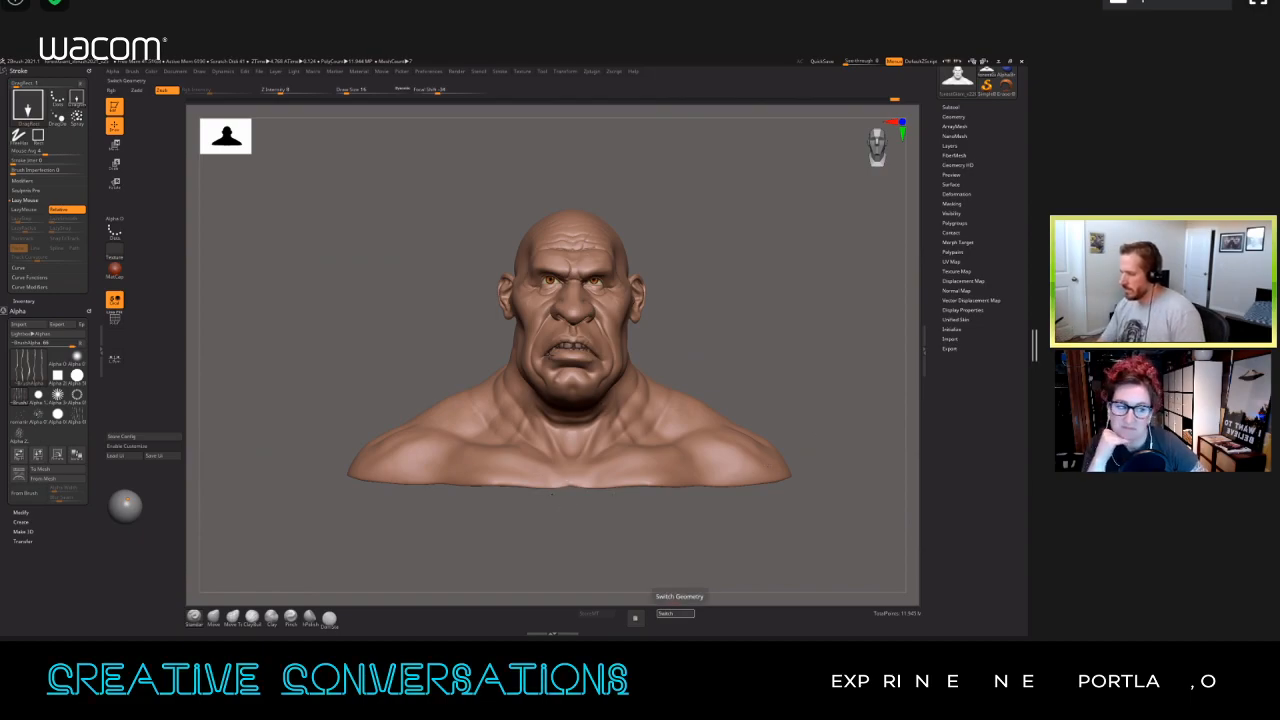
Step: Compare the textured bust with its stored morph target by switching geometry from profile, three-quarter and front views
{"action": "left_click_drag", "start_coordinate": [690, 505], "coordinate": [574, 443]}
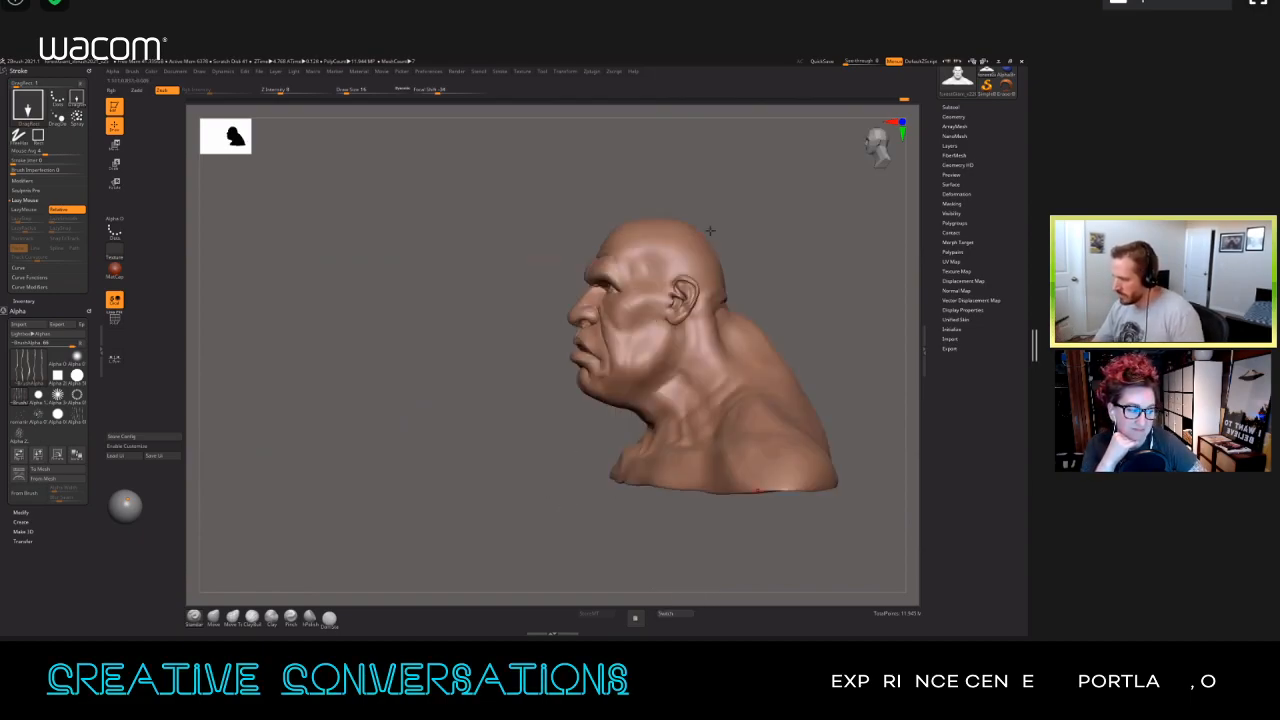
{"action": "left_click_drag", "start_coordinate": [709, 230], "coordinate": [749, 323]}
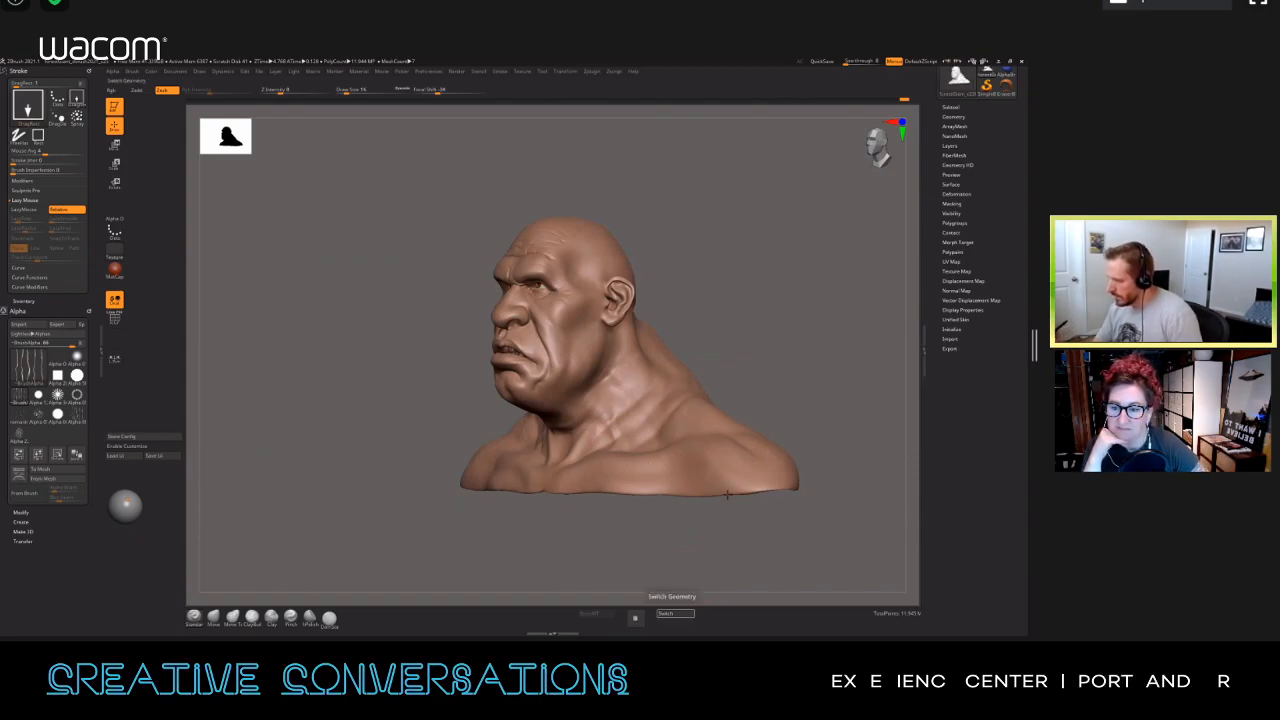
{"action": "left_click_drag", "start_coordinate": [731, 511], "coordinate": [743, 512]}
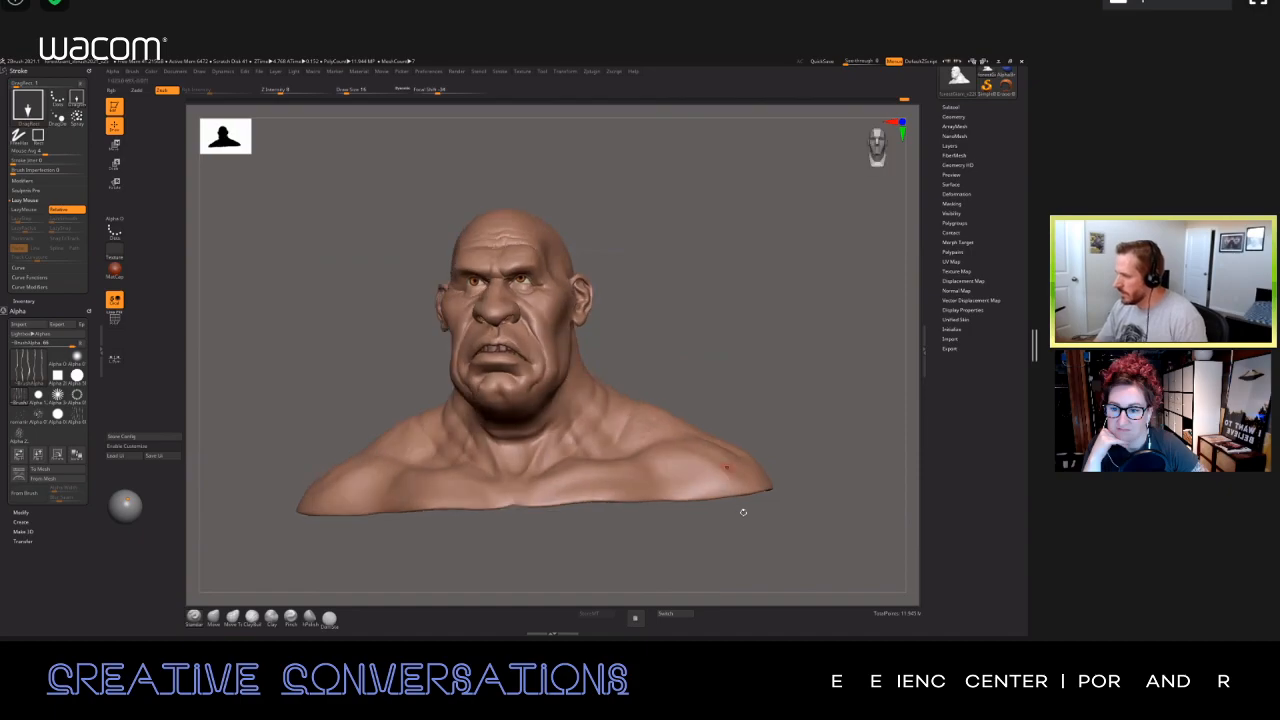
{"action": "left_click_drag", "start_coordinate": [760, 397], "coordinate": [792, 400]}
{"action": "left_click_drag", "start_coordinate": [677, 333], "coordinate": [727, 353], "text": "alt"}
{"action": "left_click_drag", "start_coordinate": [680, 618], "coordinate": [681, 625], "text": "alt"}
{"action": "left_click_drag", "start_coordinate": [740, 540], "coordinate": [763, 493], "text": "alt"}
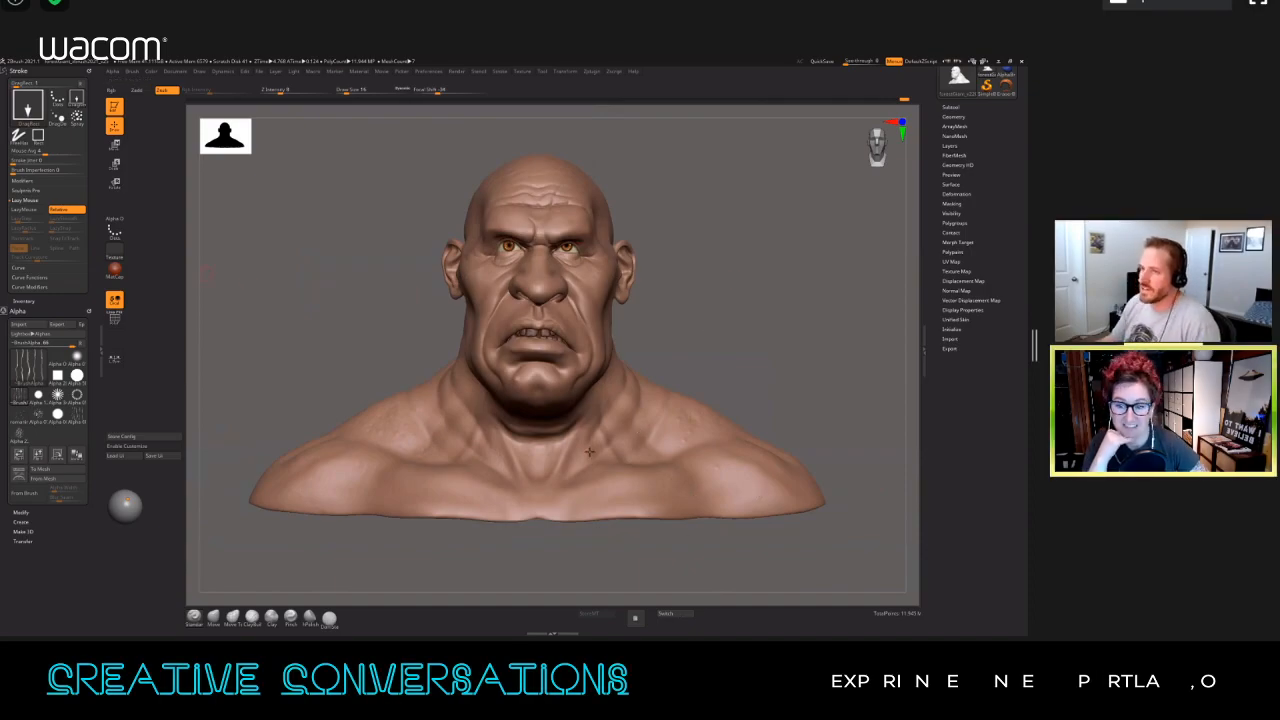
Step: Switch to the web browser, open YouTube in a new tab and search for "animatronic baby"
{"action": "key", "text": "alt+Tab"}
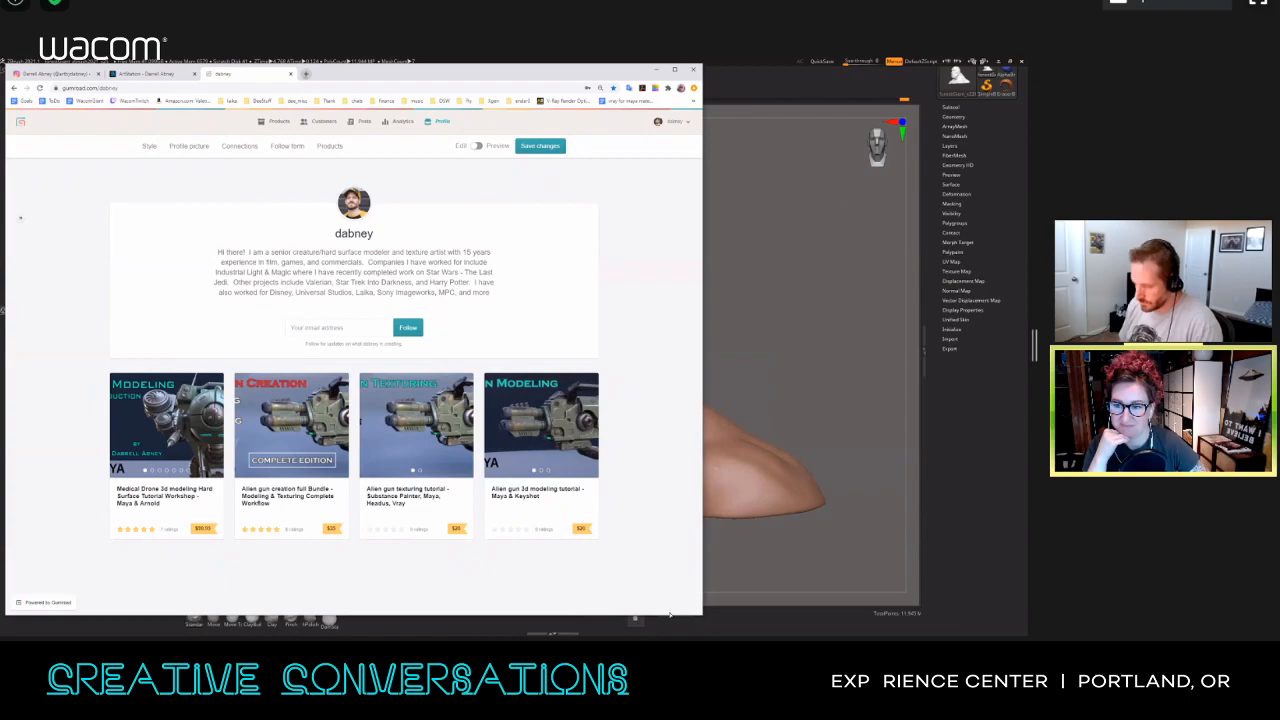
{"action": "key", "text": "ctrl+t"}
{"action": "type", "text": "you"}
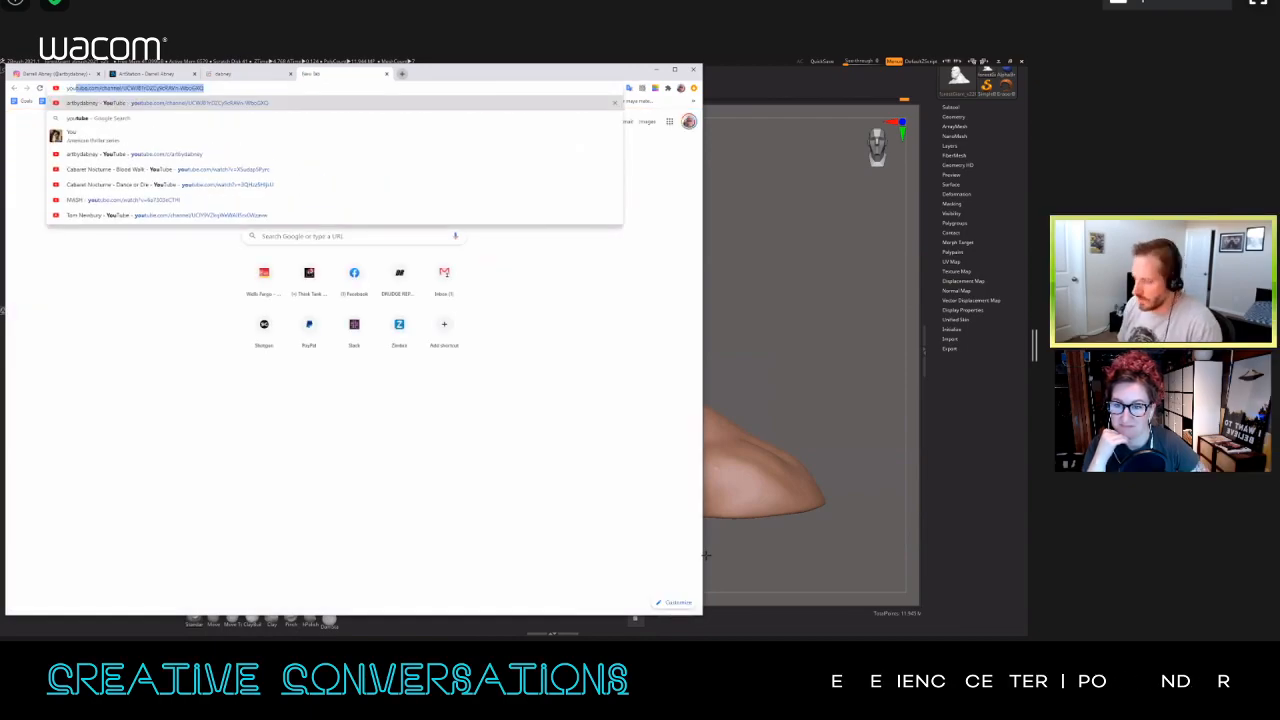
{"action": "type", "text": "tube.com"}
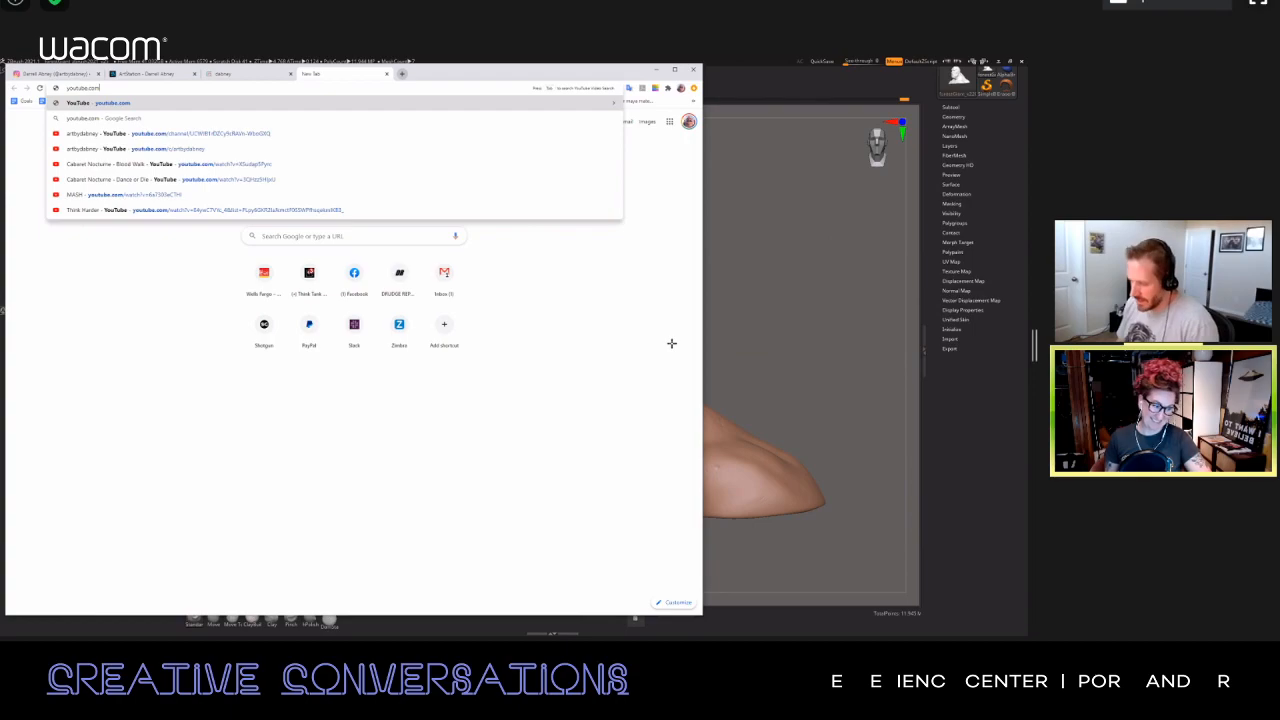
{"action": "key", "text": "Return"}
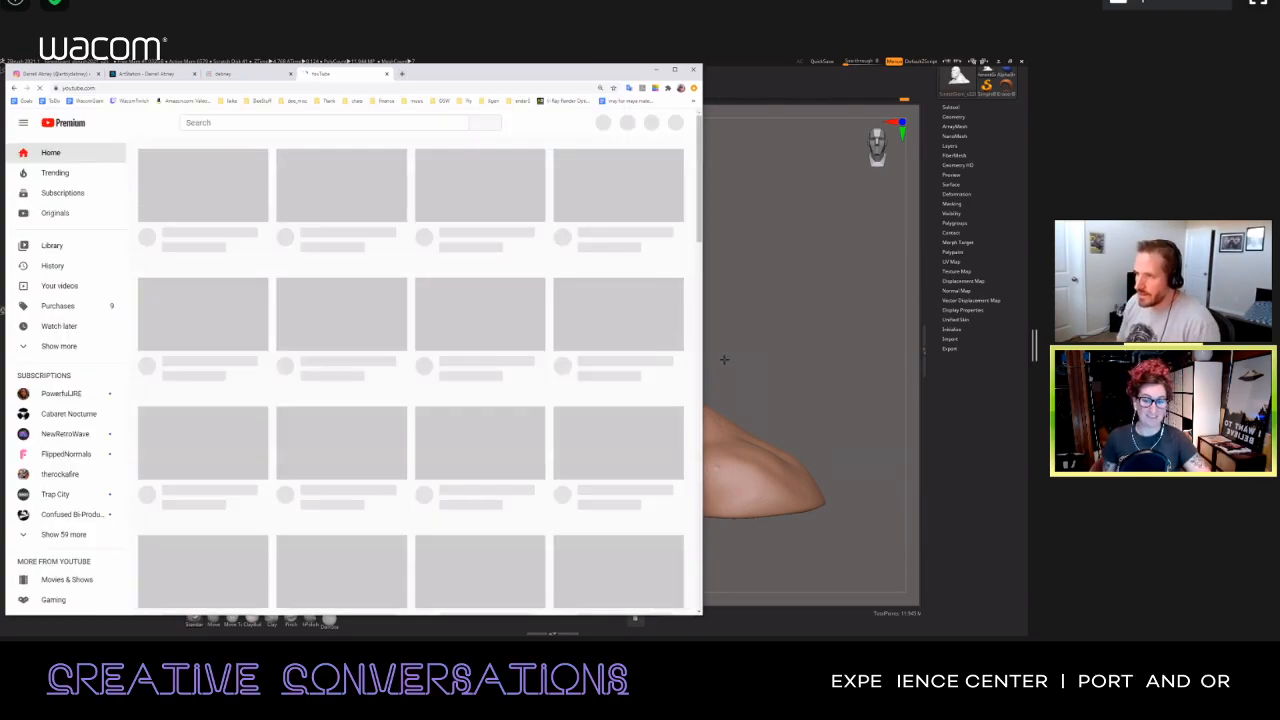
{"action": "type", "text": "na"}
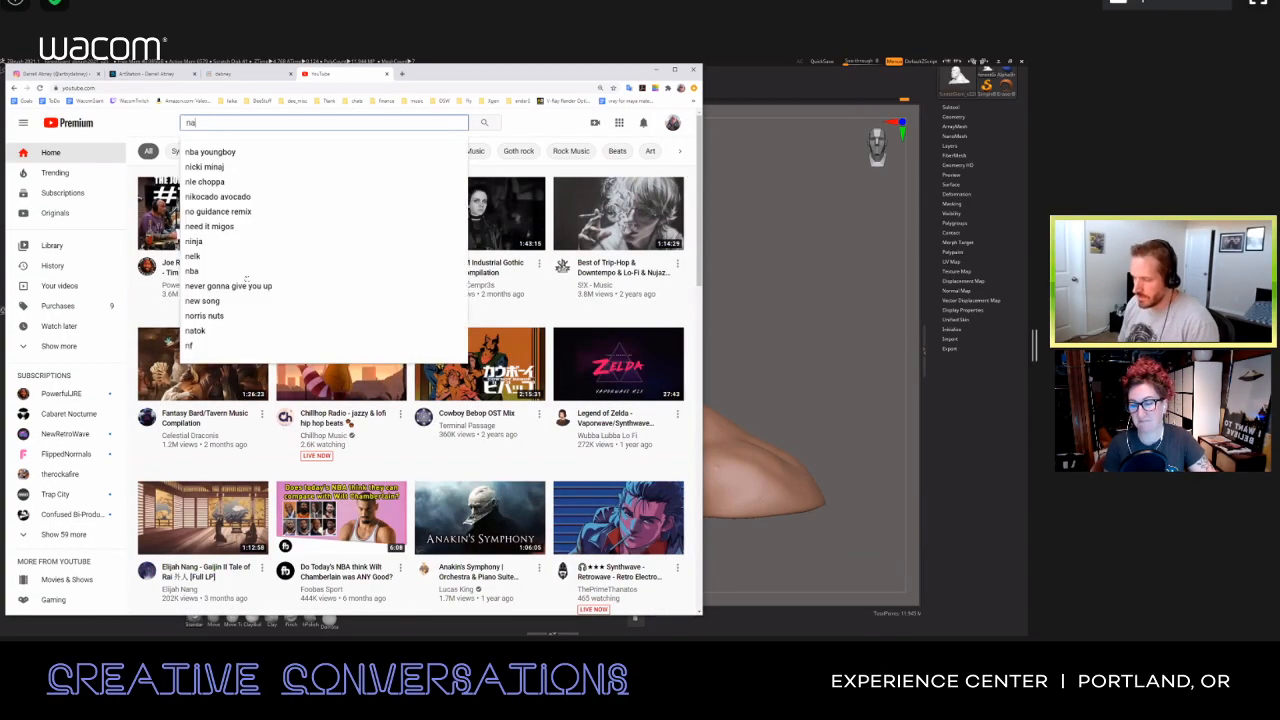
{"action": "type", "text": "imatronic baby"}
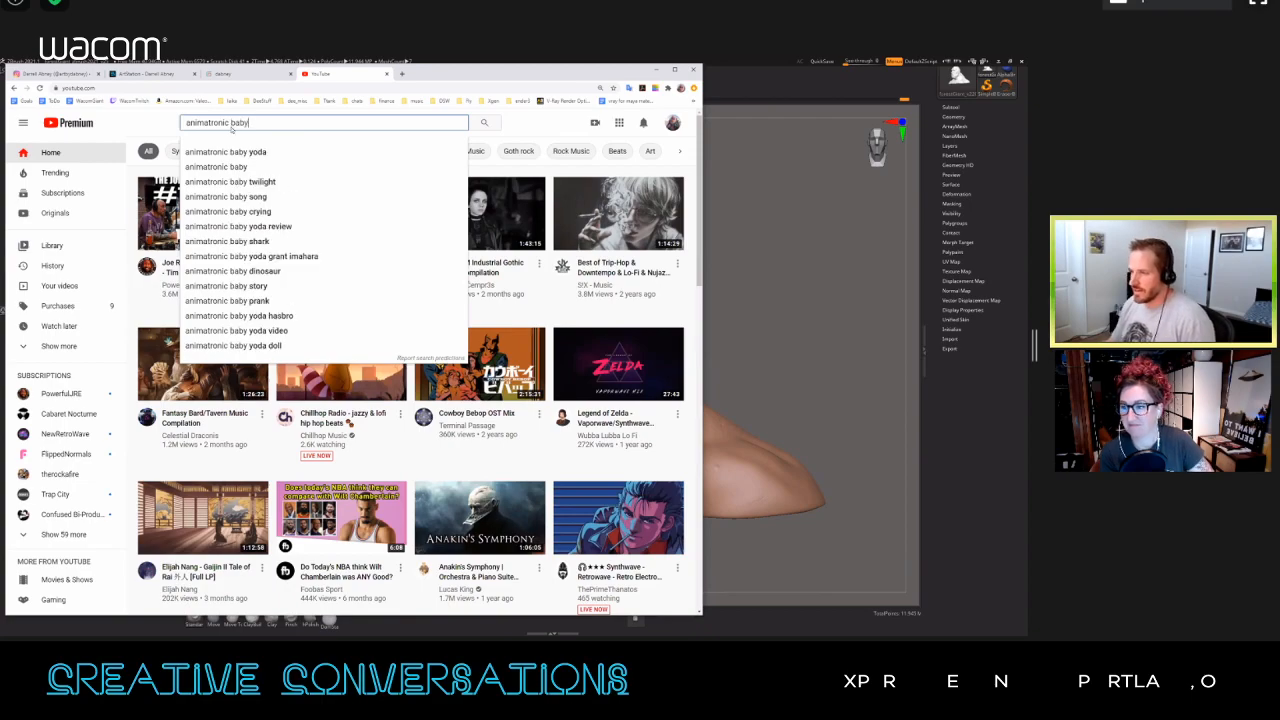
{"action": "key", "text": "Return"}
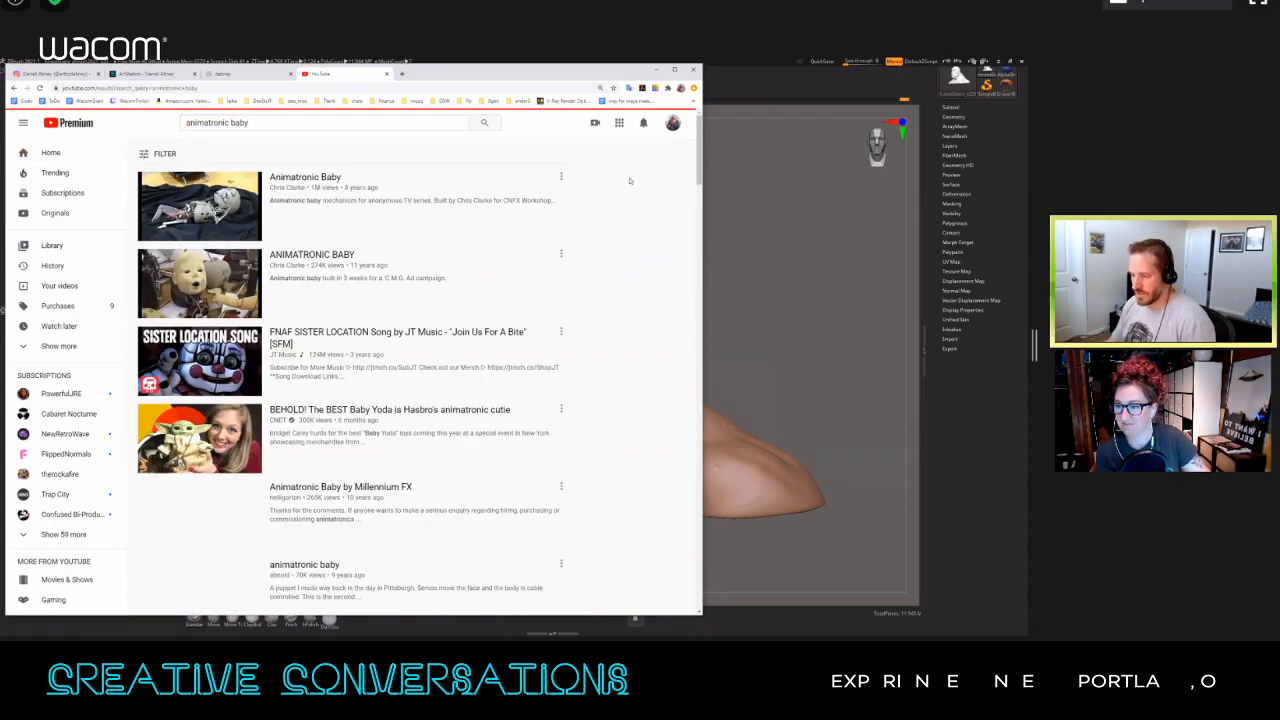
Step: Play the "animatronic baby" puppet video from the results, skip ahead through it and minimize the browser
{"action": "scroll", "coordinate": [310, 371], "scroll_direction": "down", "scroll_amount": 2}
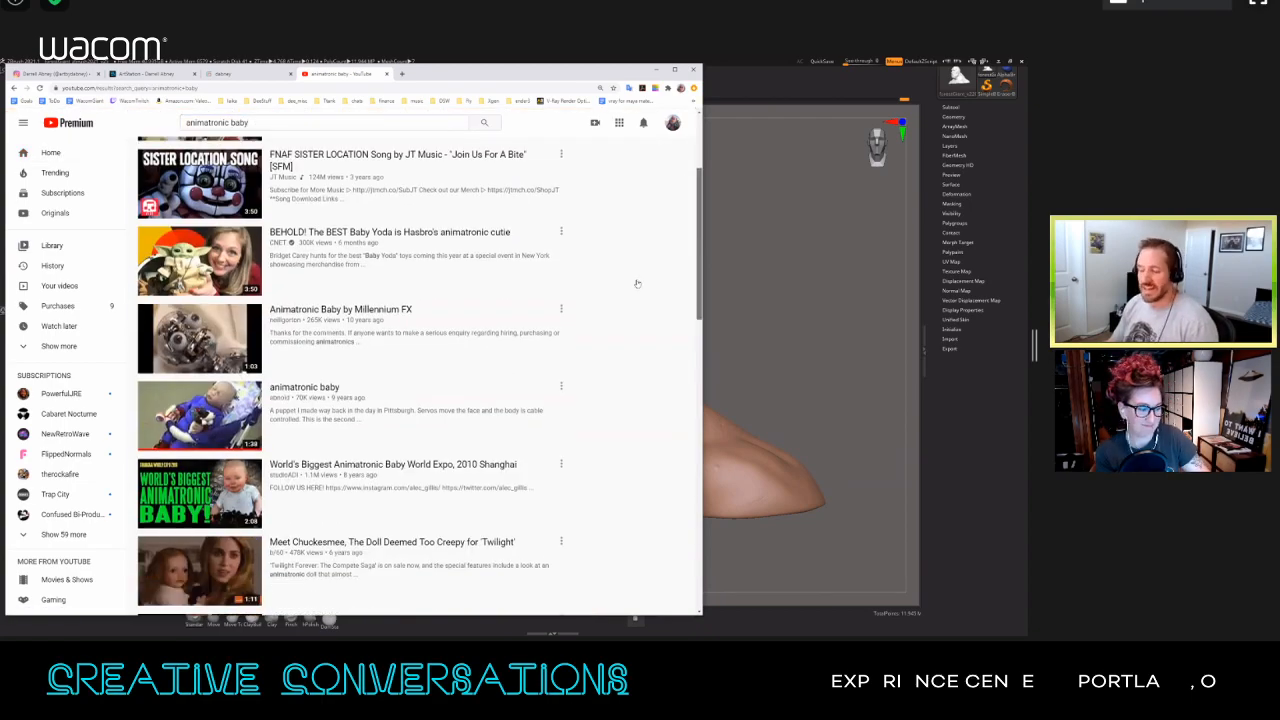
{"action": "scroll", "coordinate": [310, 371], "scroll_direction": "down", "scroll_amount": 1}
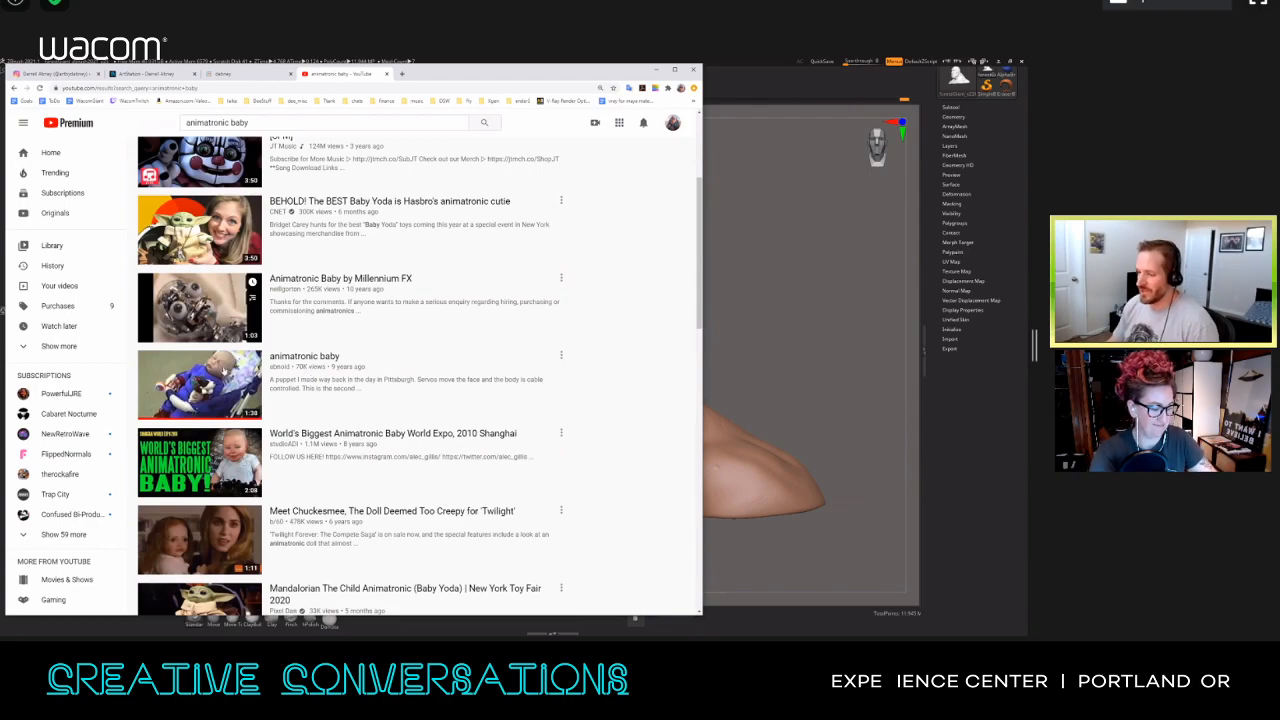
{"action": "left_click", "coordinate": [312, 367]}
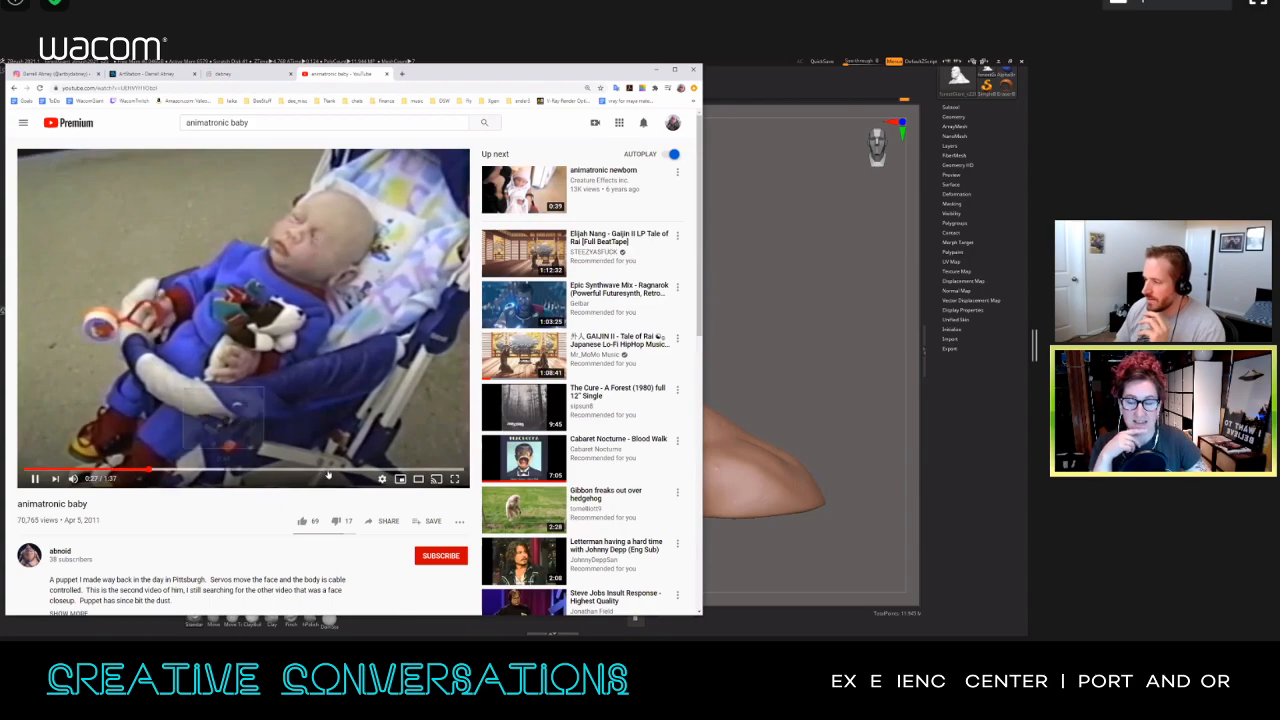
{"action": "left_click", "coordinate": [228, 470]}
{"action": "left_click", "coordinate": [396, 470]}
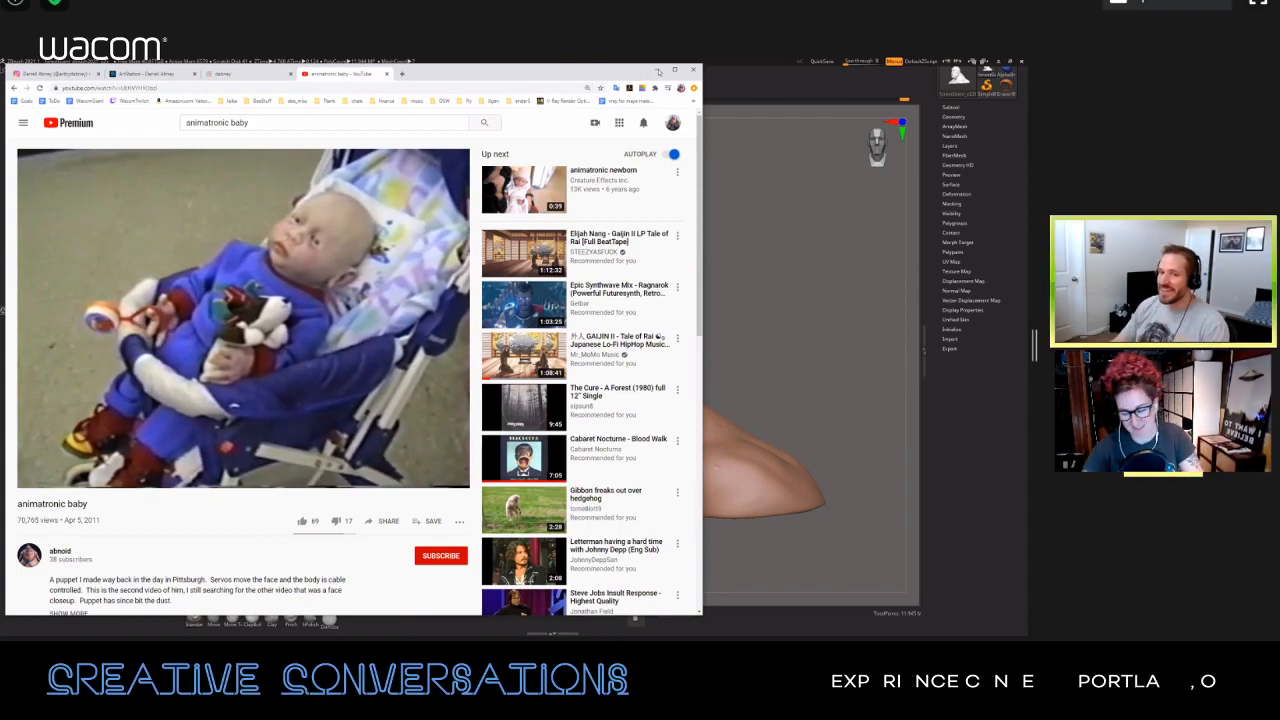
{"action": "left_click", "coordinate": [657, 70]}
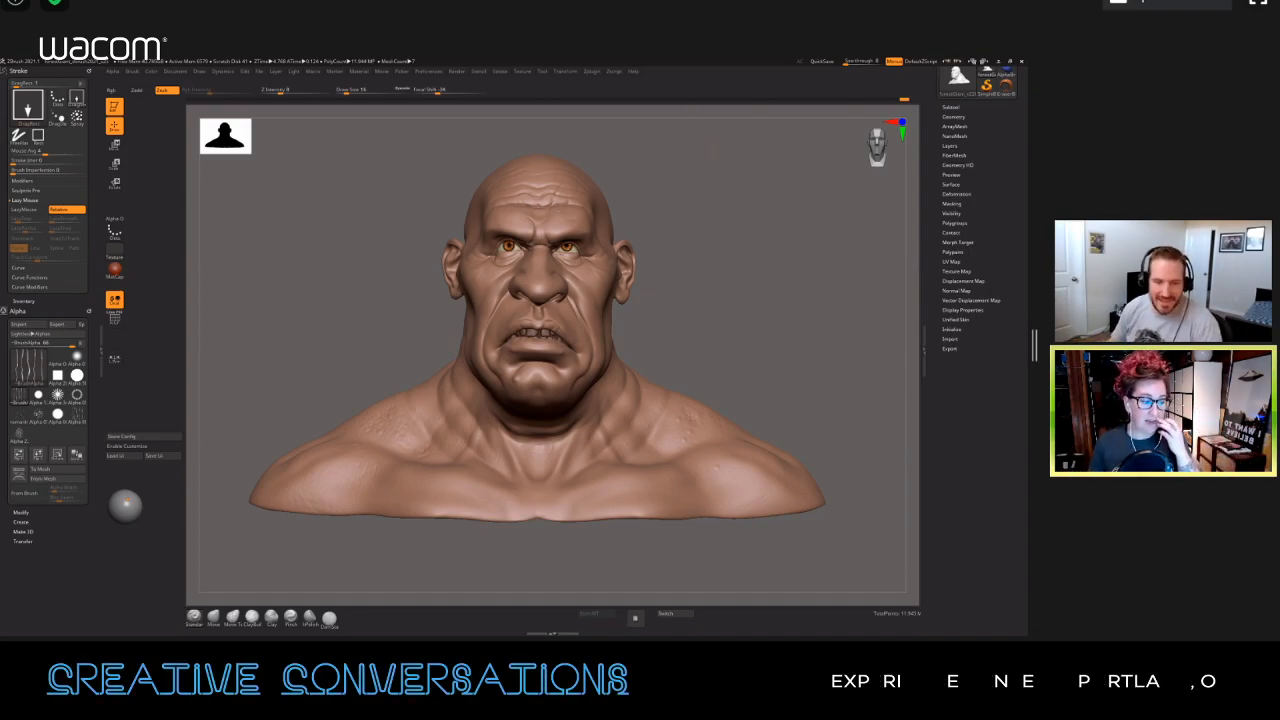
Step: Close the YouTube tab that is still playing and return to the bust in ZBrush
{"action": "key", "text": "alt+Tab"}
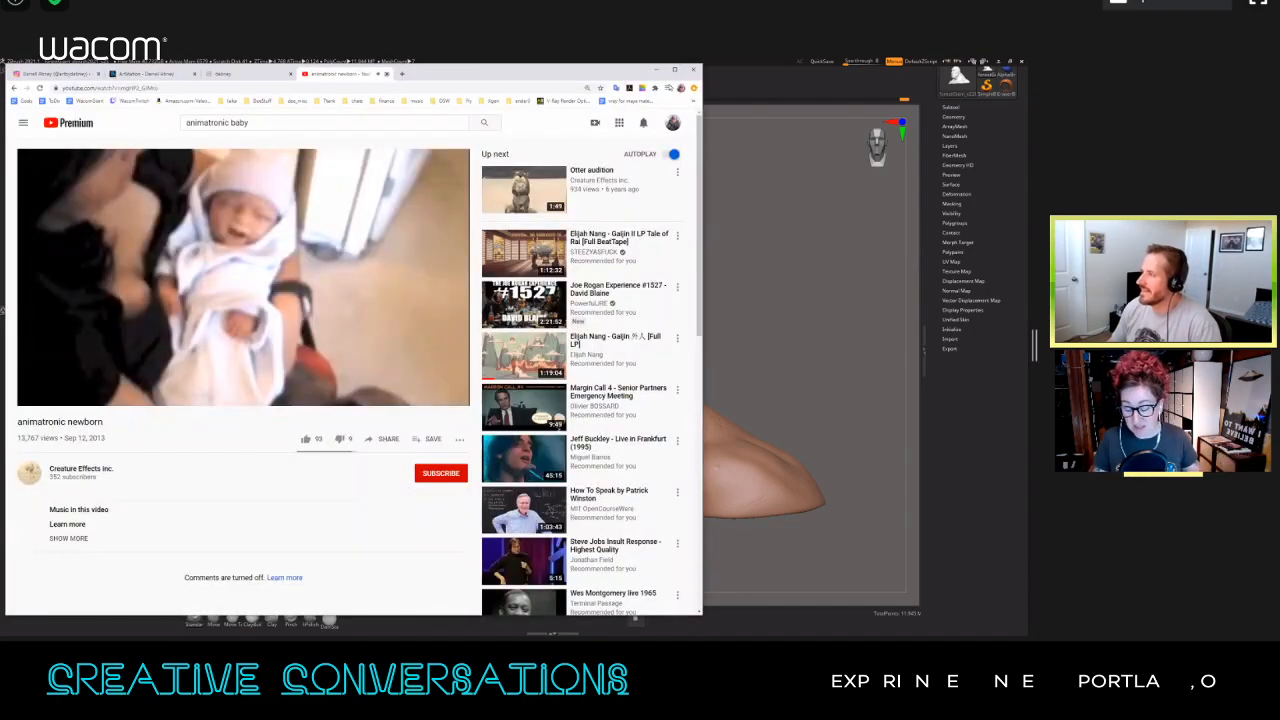
{"action": "key", "text": "ctrl+w"}
{"action": "left_click", "coordinate": [657, 71]}
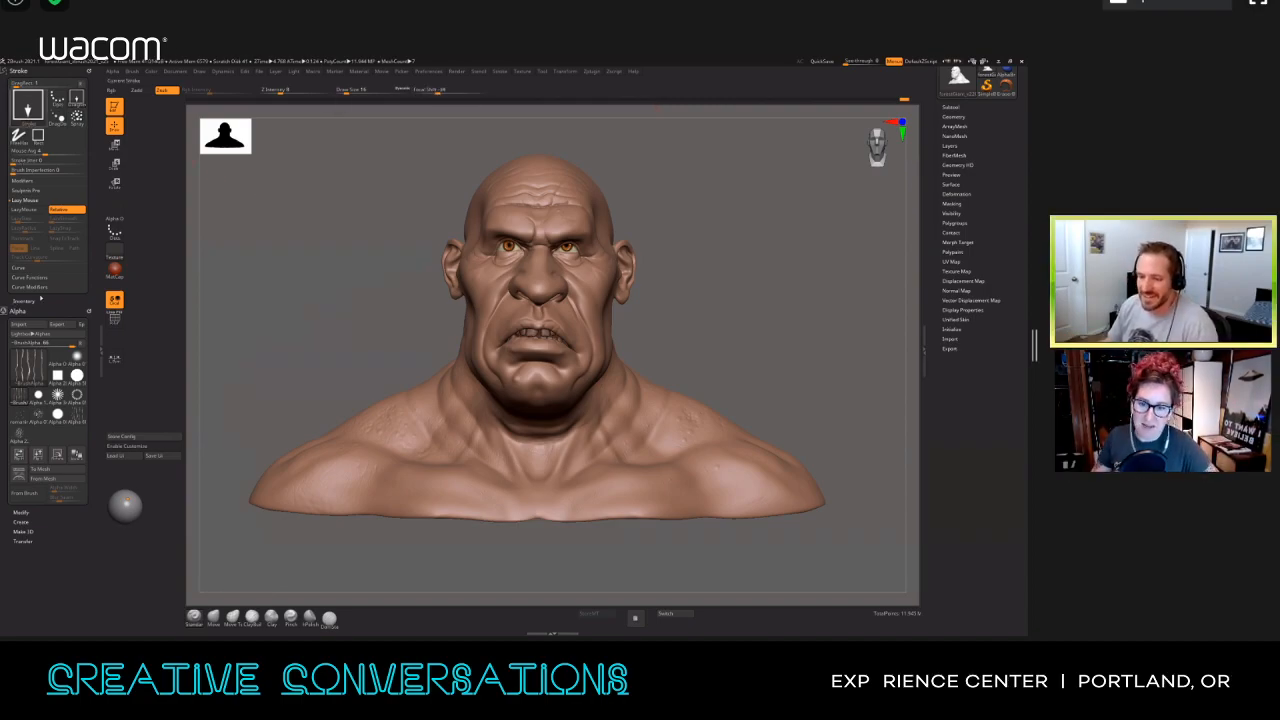
{"action": "mouse_move", "coordinate": [34, 372]}
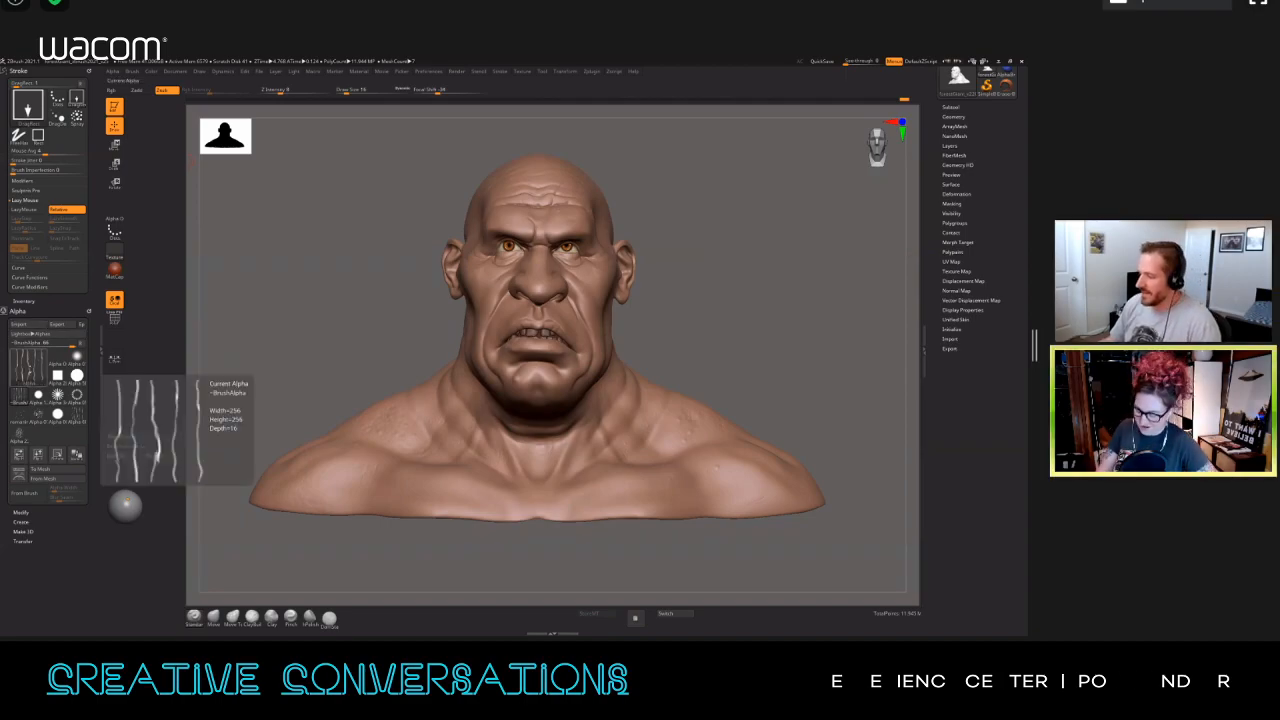
{"action": "mouse_move", "coordinate": [334, 306]}
{"action": "left_mouse_down"}
{"action": "mouse_move", "coordinate": [363, 334]}
{"action": "mouse_move", "coordinate": [348, 326]}
{"action": "left_mouse_up"}
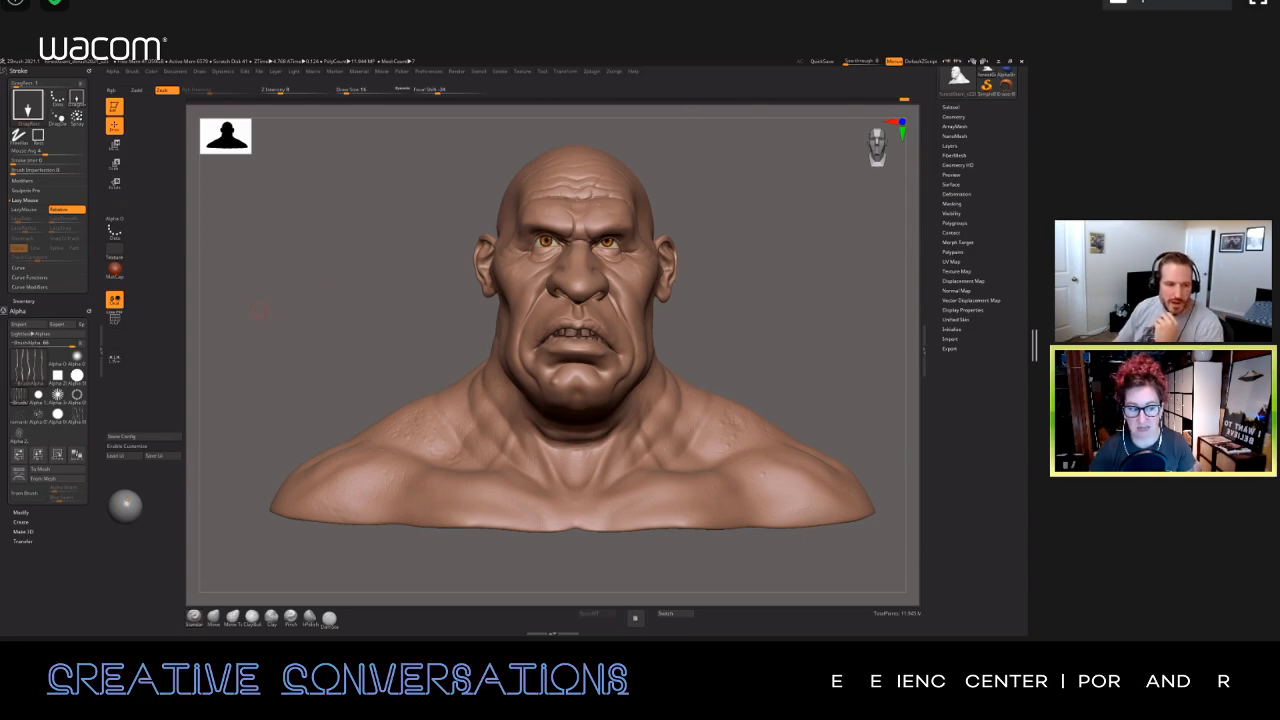
Step: Switch to the web browser and show the artist's Instagram profile, highlighting its username, and the artworks in the ArtStation portfolio
{"action": "key", "text": "alt+Tab"}
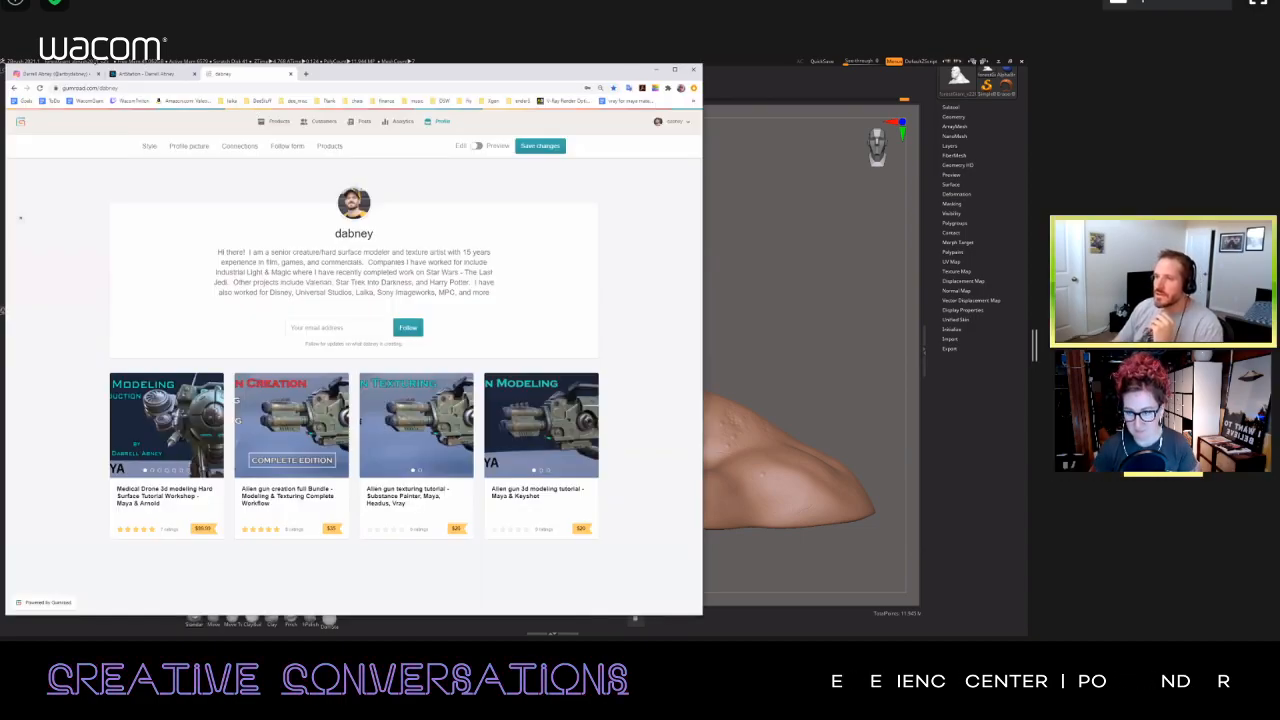
{"action": "left_click", "coordinate": [54, 74]}
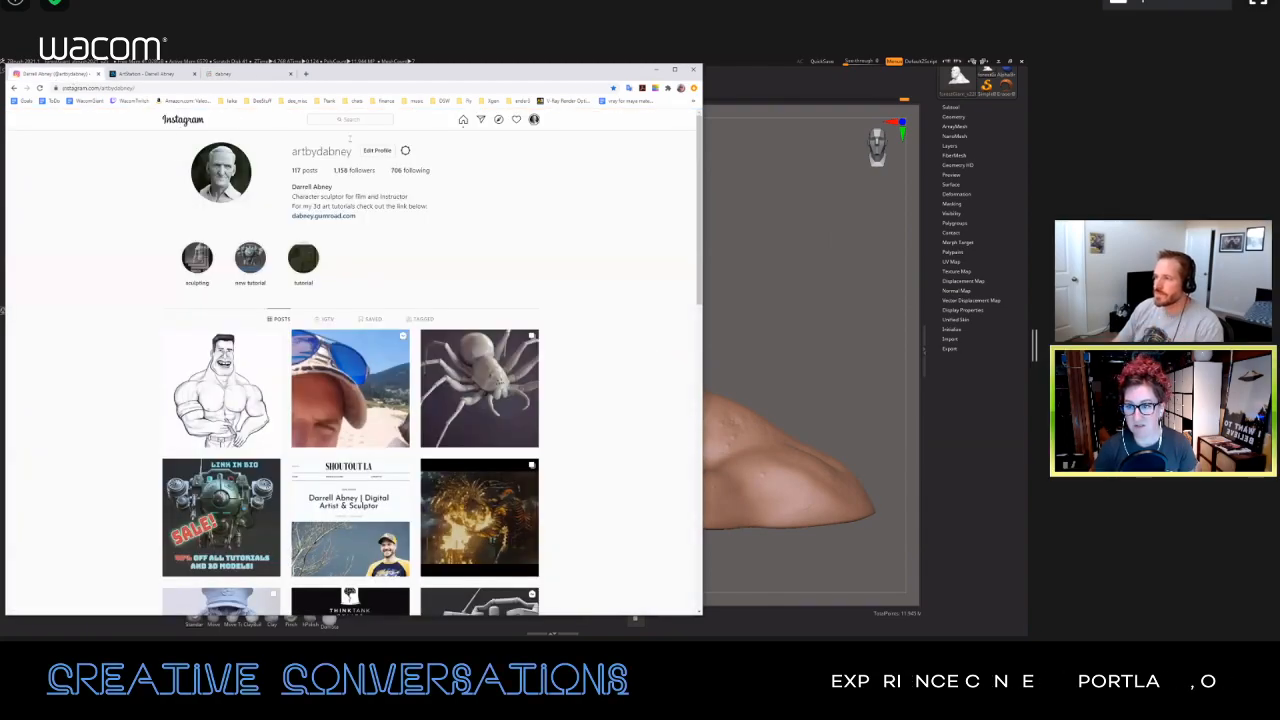
{"action": "left_click_drag", "start_coordinate": [292, 152], "coordinate": [393, 152]}
{"action": "left_click", "coordinate": [420, 153]}
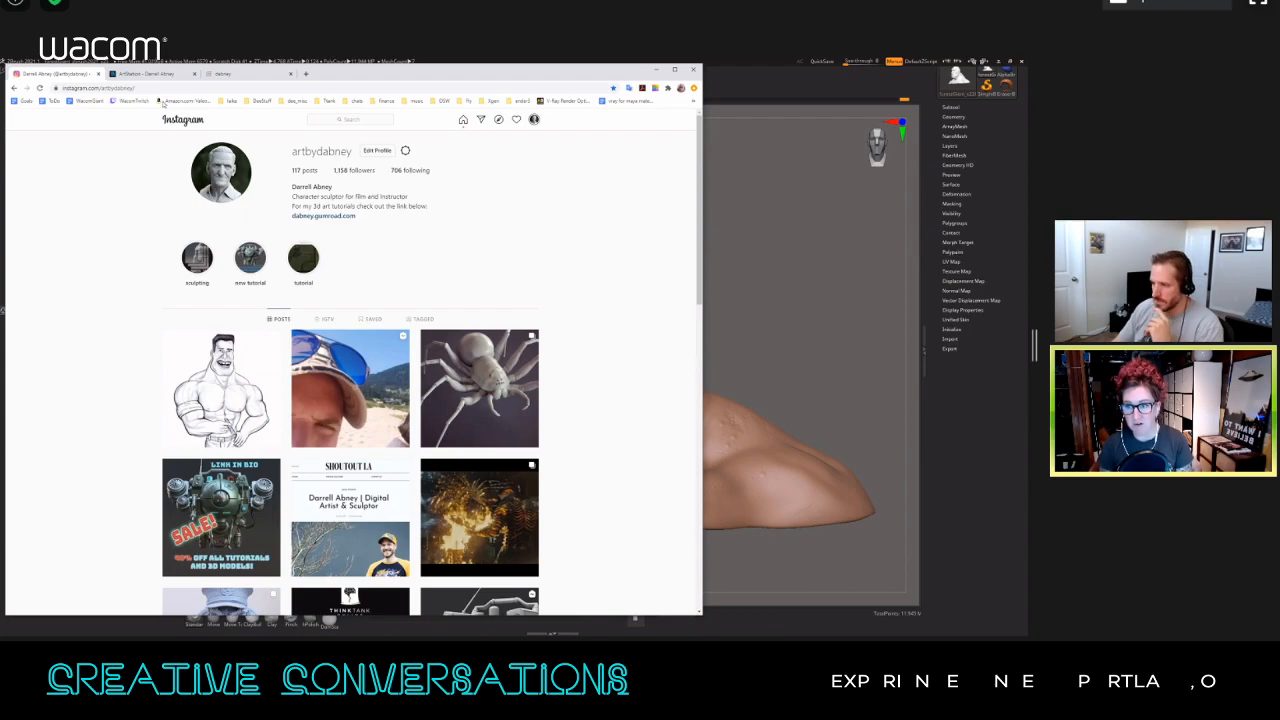
{"action": "left_click", "coordinate": [145, 74]}
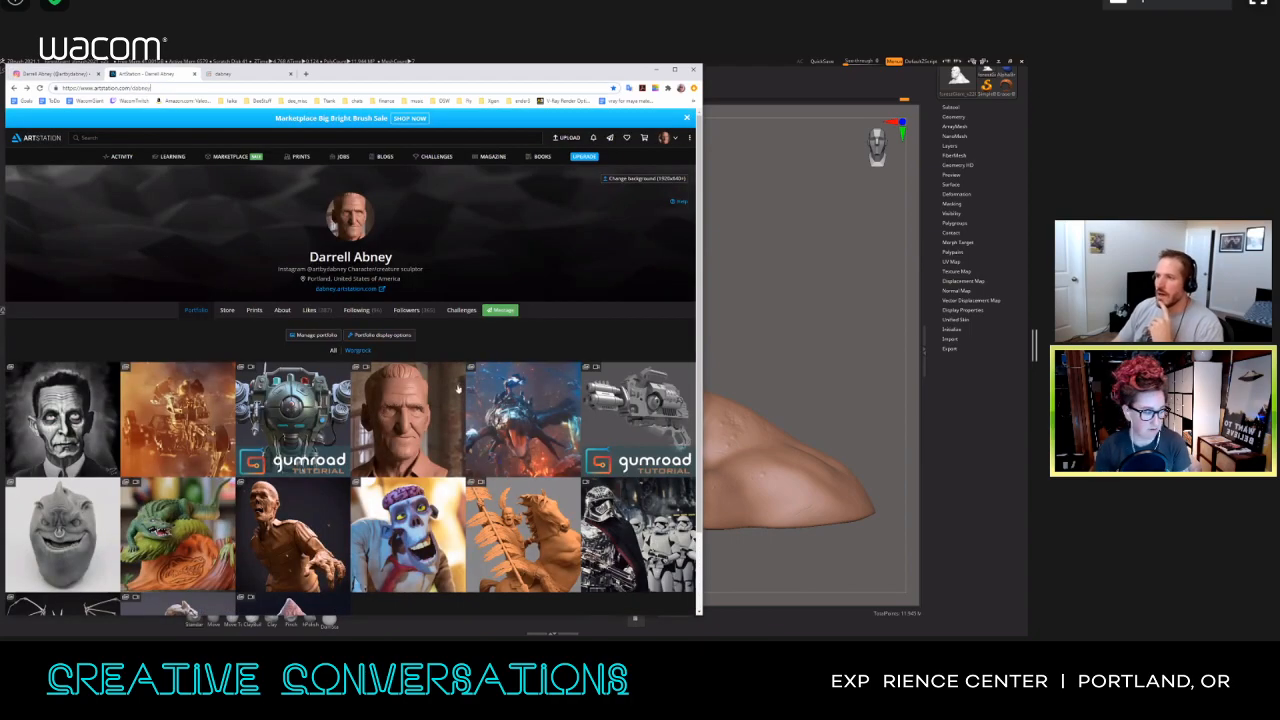
{"action": "scroll", "coordinate": [170, 256], "scroll_direction": "down", "scroll_amount": 2}
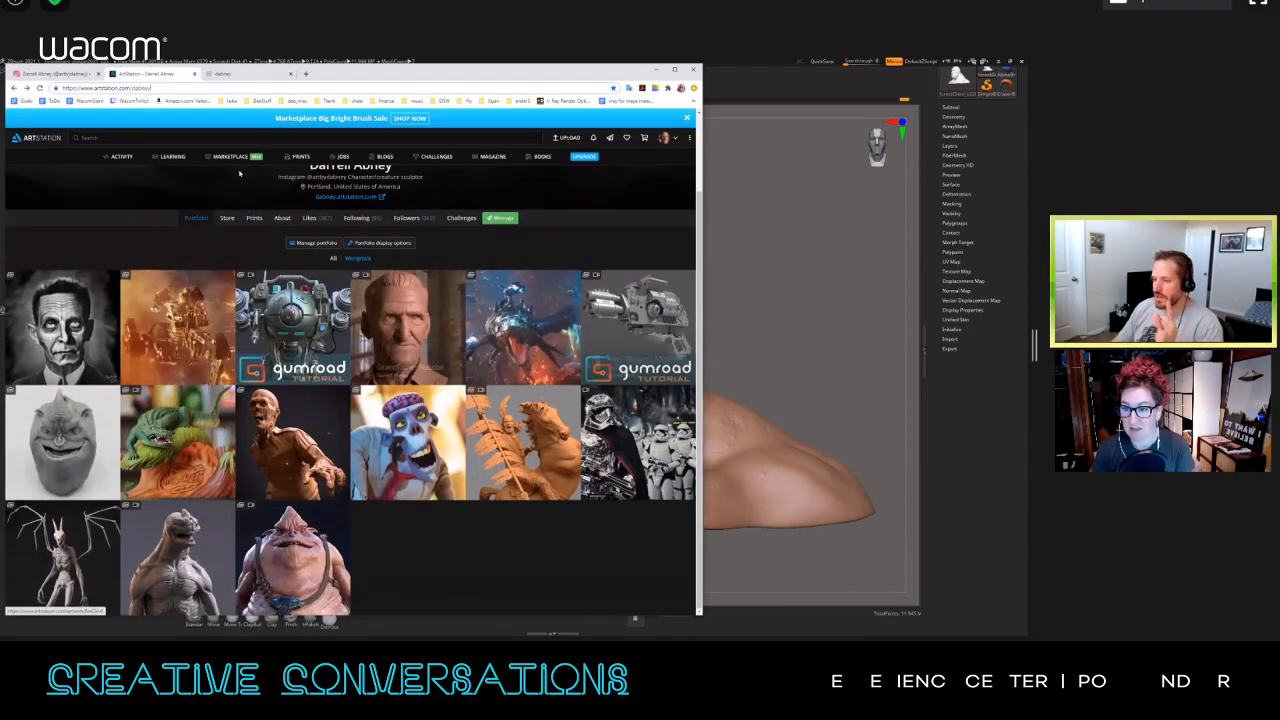
Step: View the details of the "Alien gun creation full Bundle" tutorial on the Gumroad page and close them again
{"action": "left_click", "coordinate": [247, 72]}
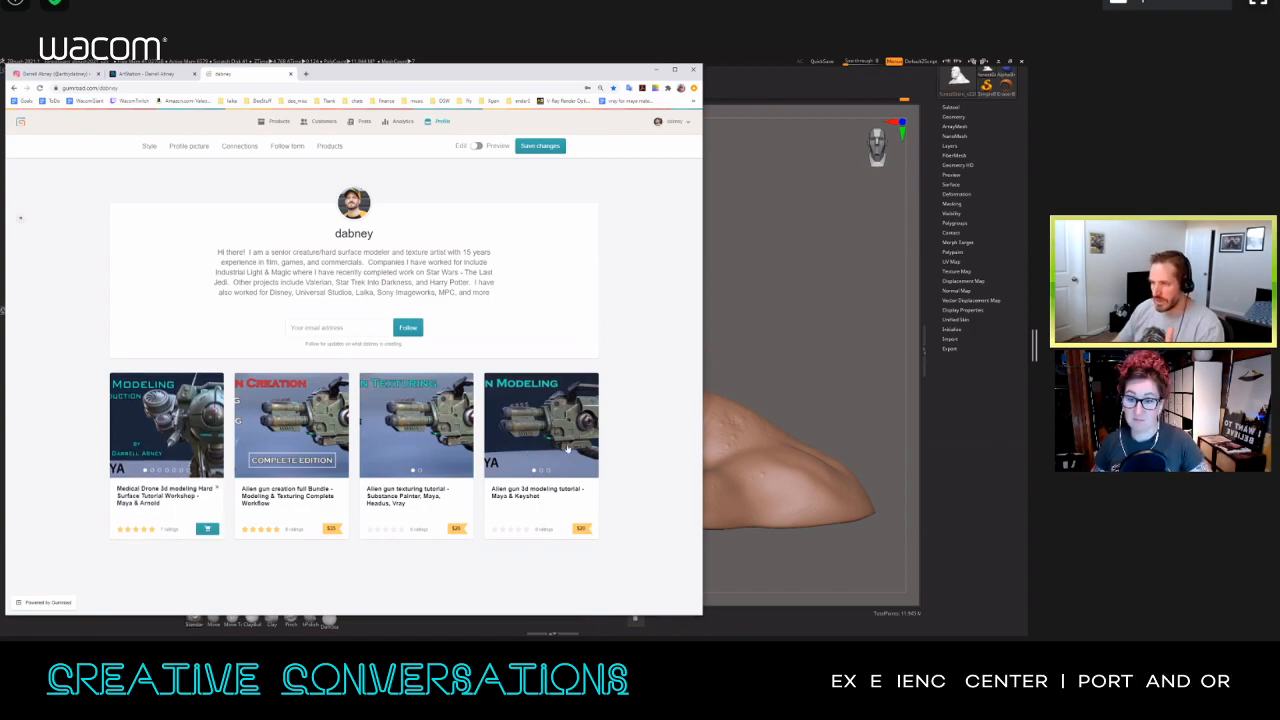
{"action": "left_click", "coordinate": [296, 430]}
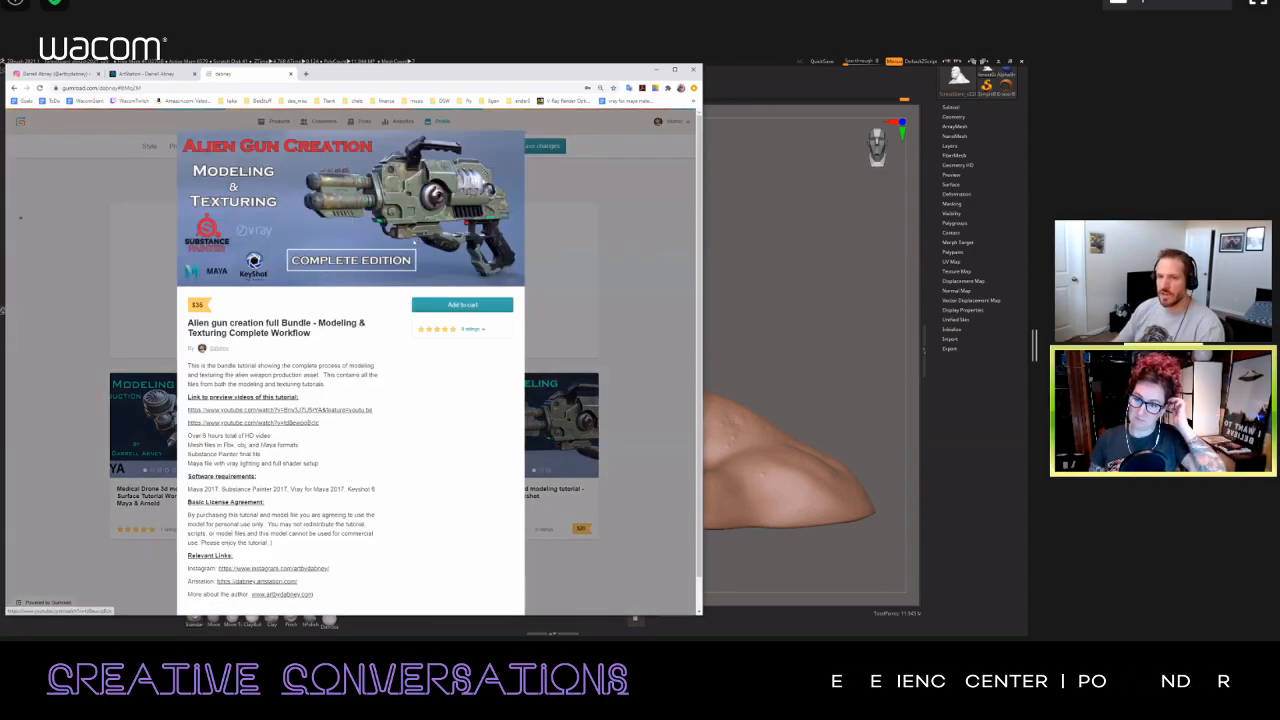
{"action": "left_click", "coordinate": [650, 257]}
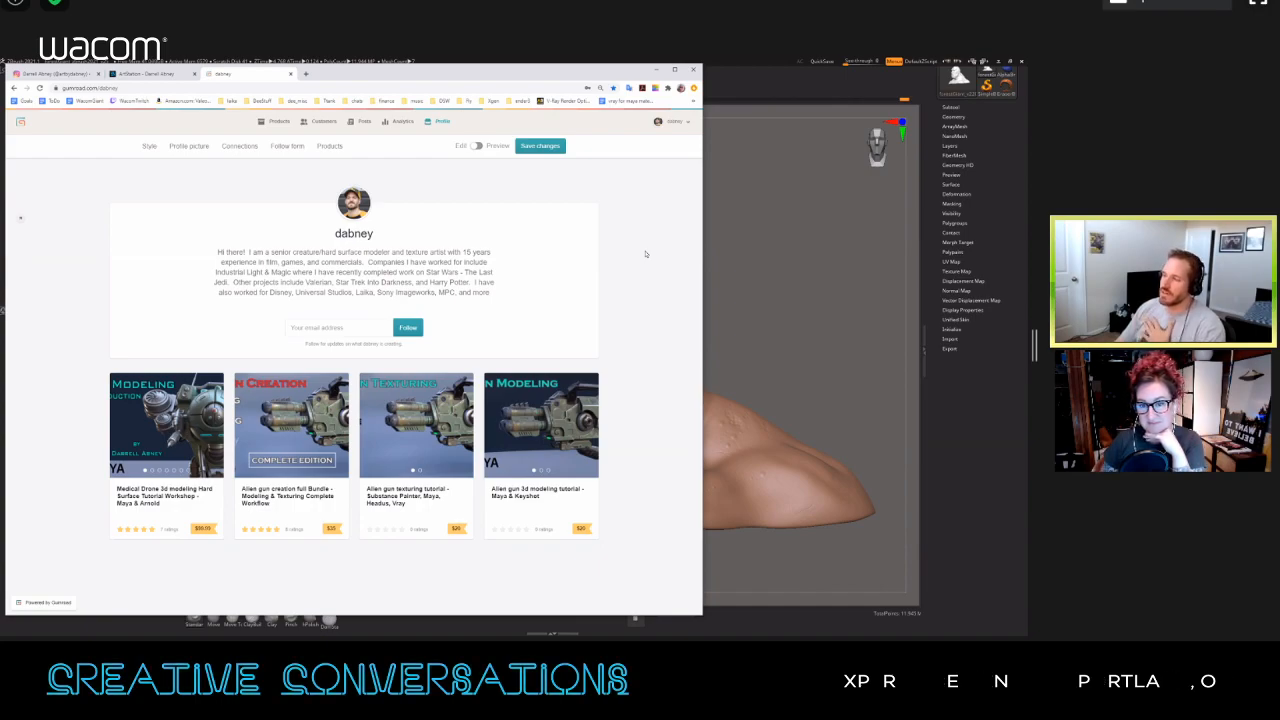
Step: Open the artist's YouTube channel in a new browser tab and pause its featured drone modeling video
{"action": "left_click", "coordinate": [307, 74]}
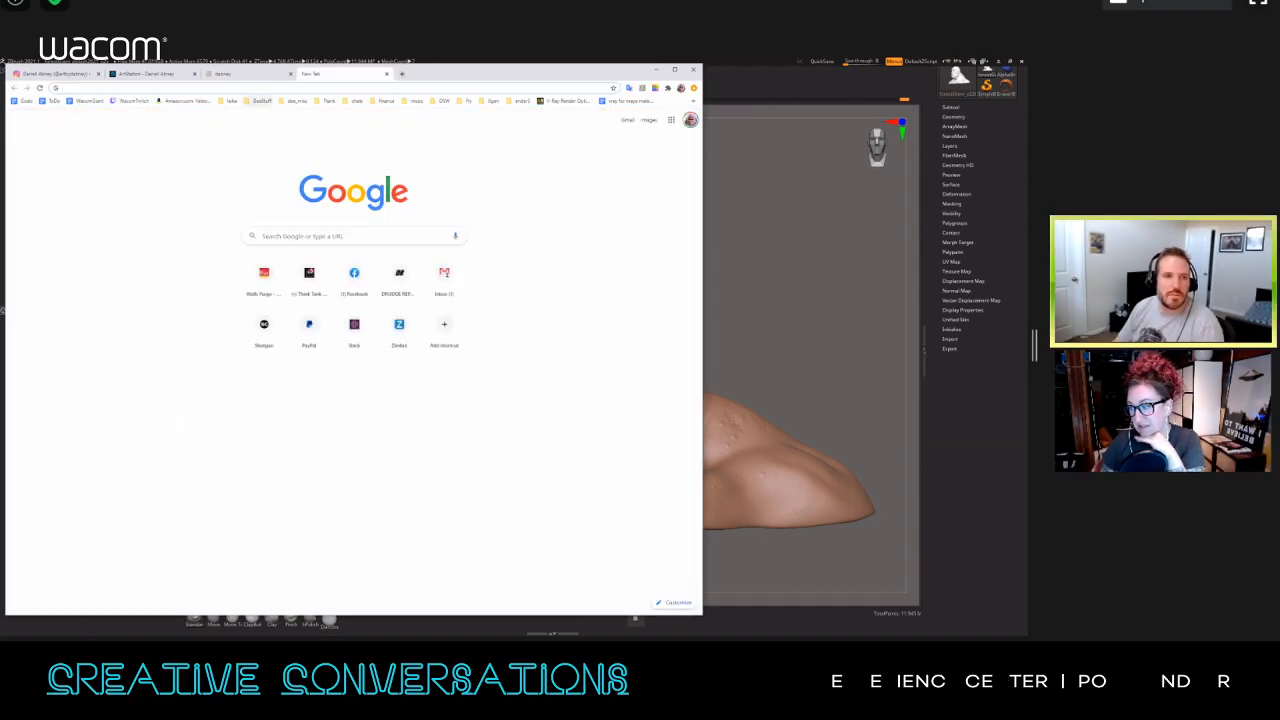
{"action": "left_click", "coordinate": [657, 70]}
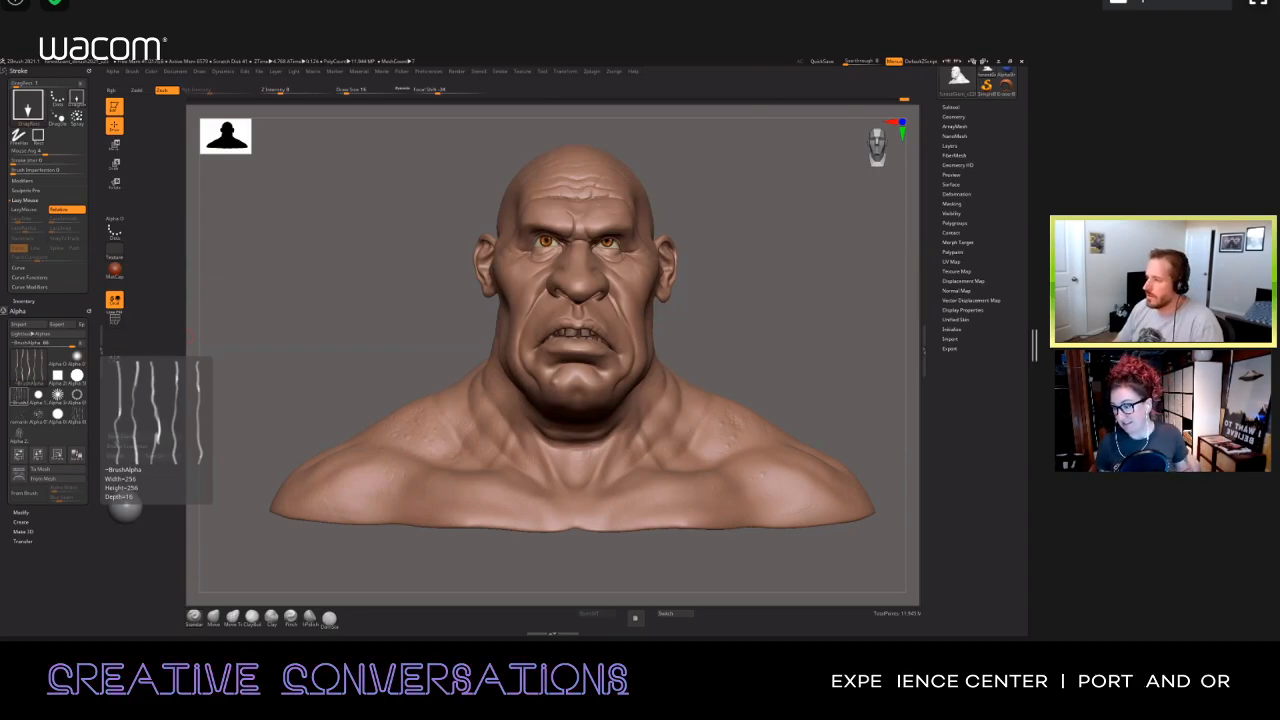
{"action": "key", "text": "alt+Tab"}
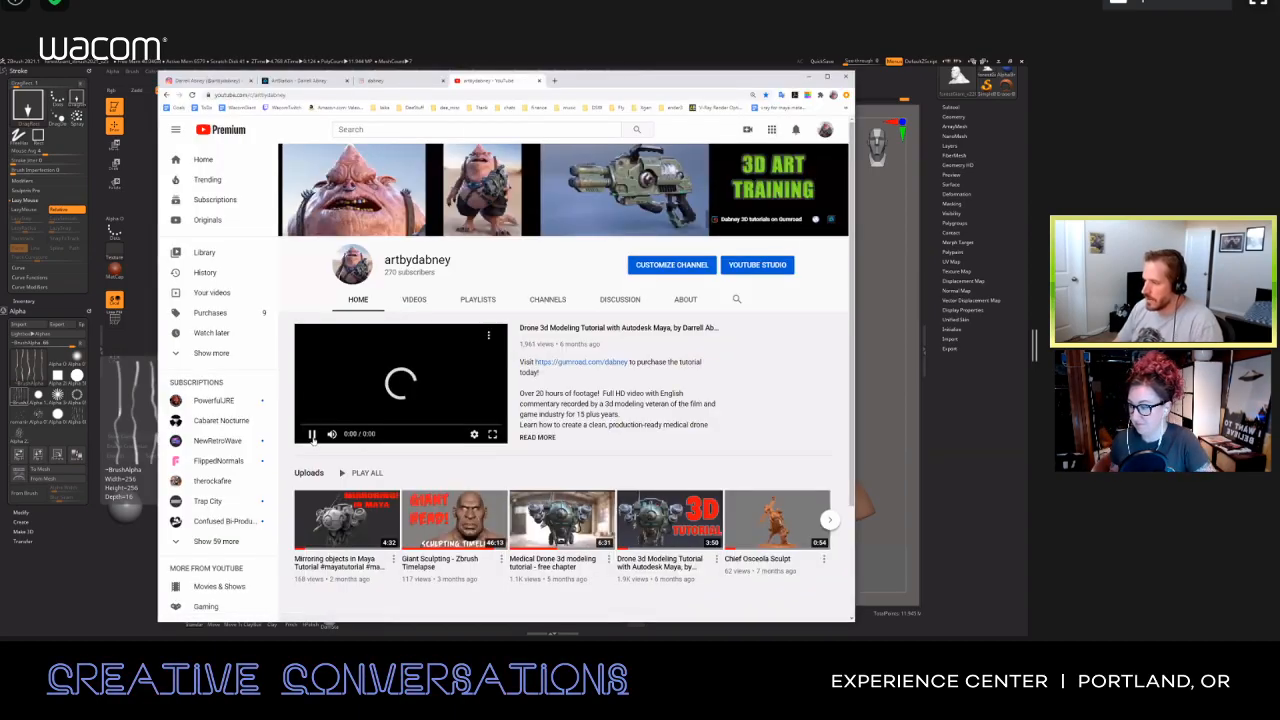
{"action": "left_click", "coordinate": [313, 438]}
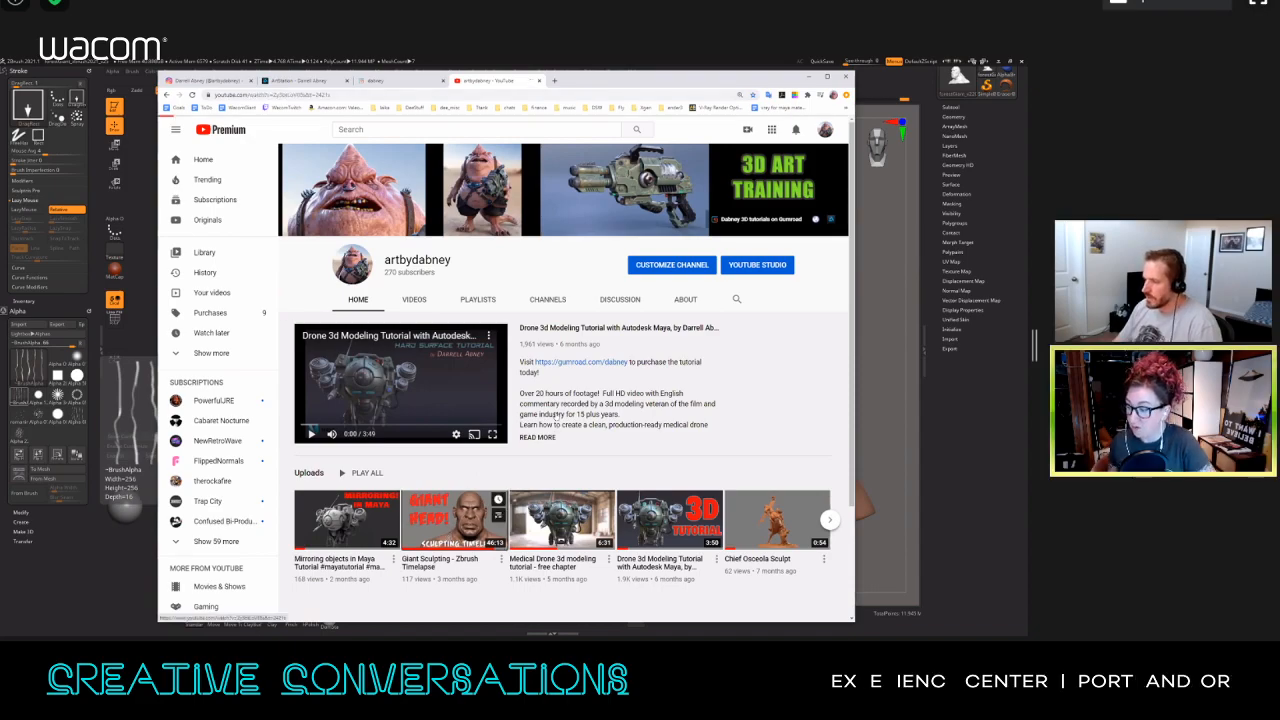
Step: Play "Giant Sculpting - Zbrush Timelapse" from its beginning, skip ahead, return to the channel page and minimize the browser
{"action": "left_click", "coordinate": [455, 522]}
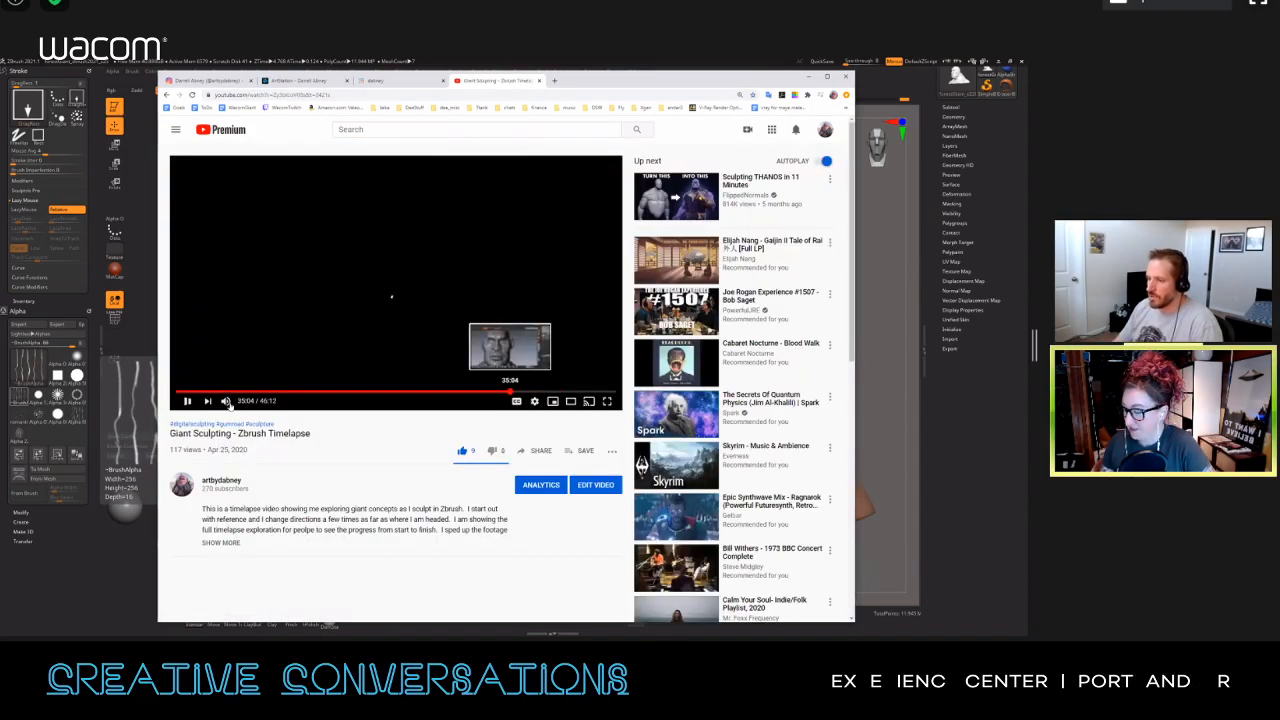
{"action": "left_click", "coordinate": [177, 391]}
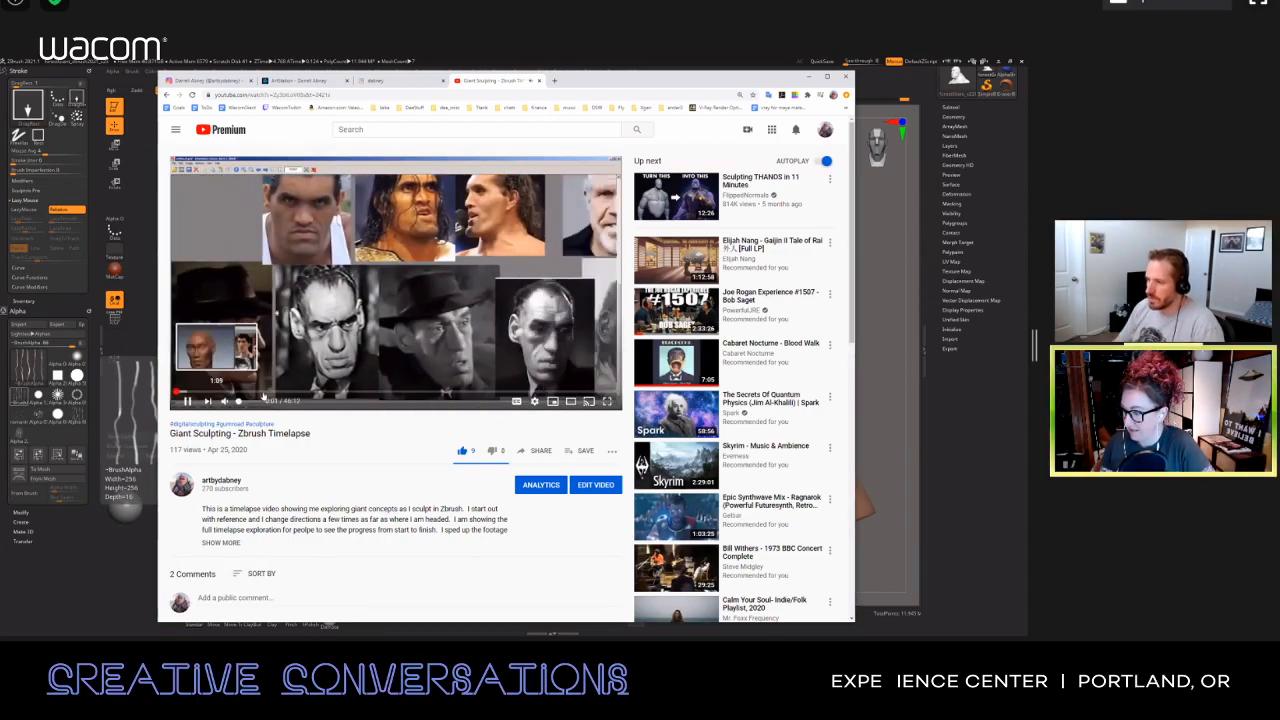
{"action": "left_click", "coordinate": [209, 391]}
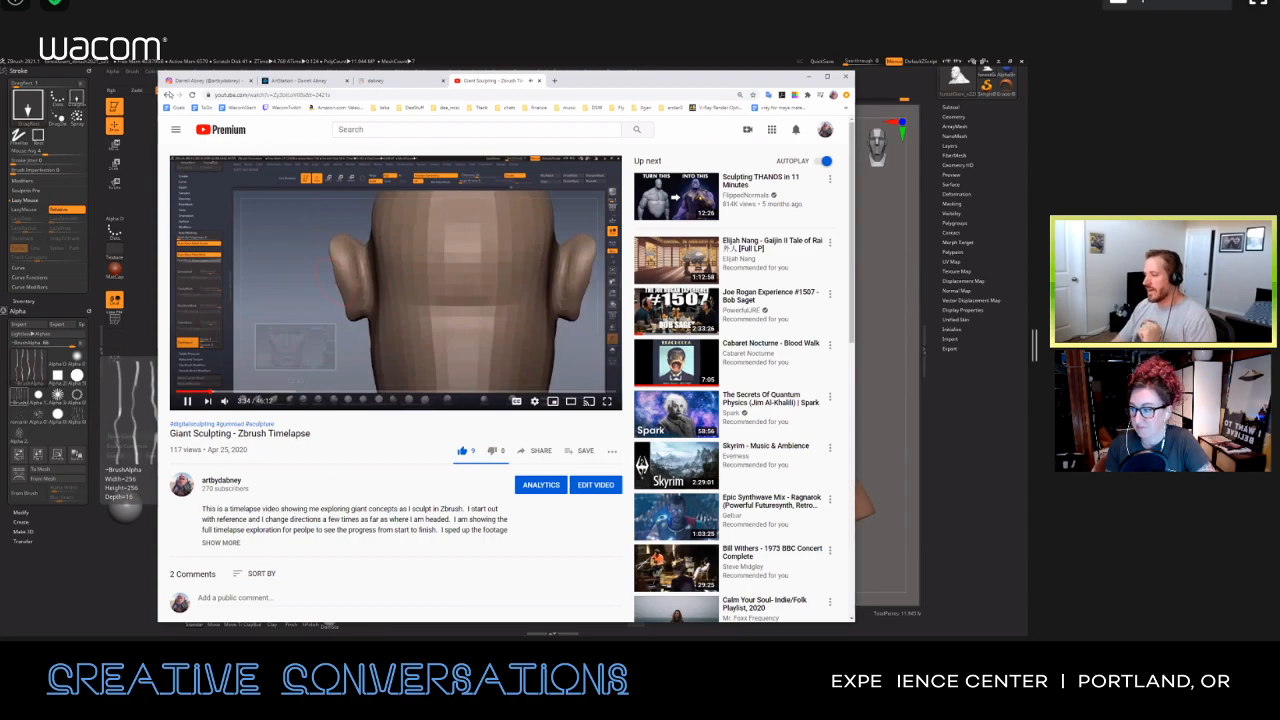
{"action": "left_click", "coordinate": [168, 96]}
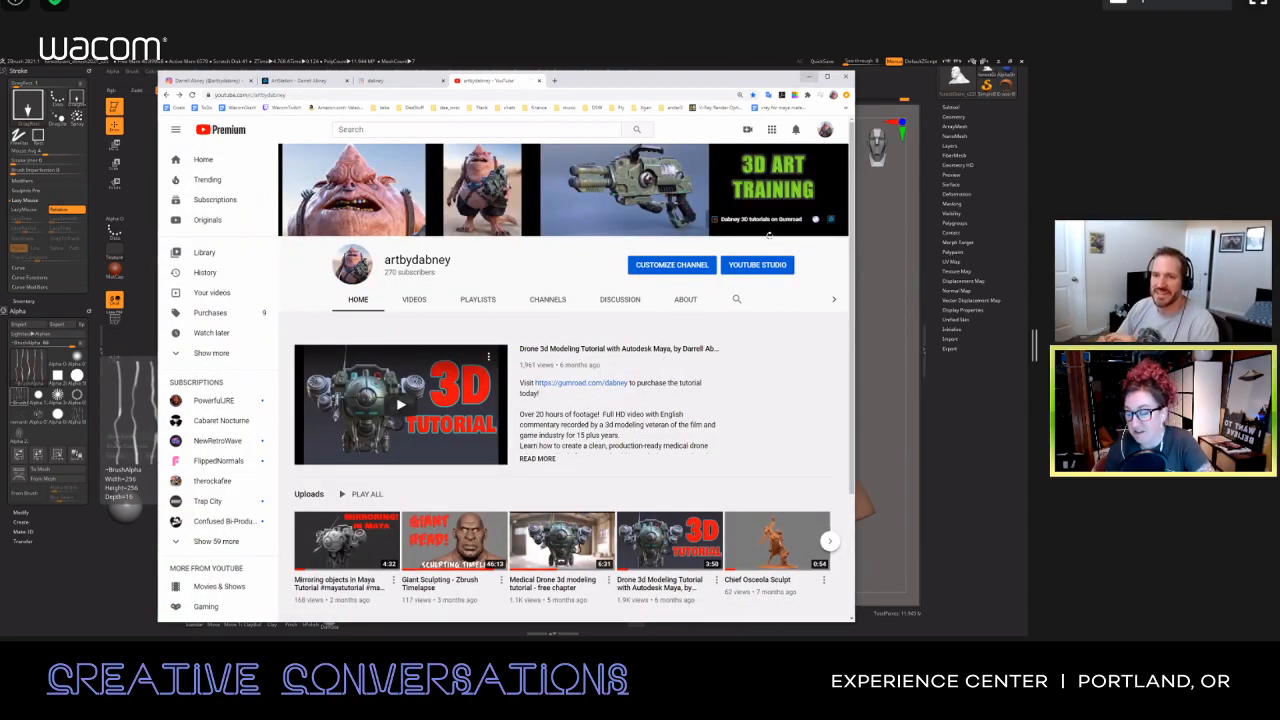
{"action": "left_click", "coordinate": [809, 77]}
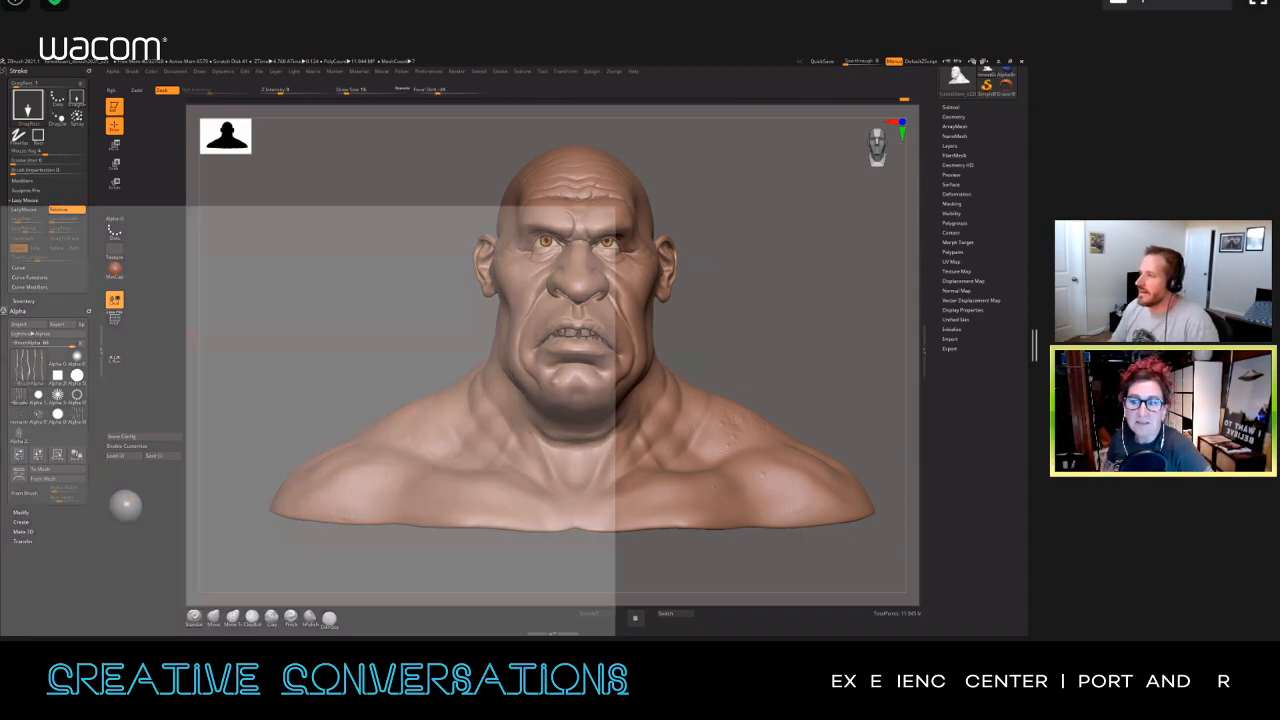
Step: Search the web in a new browser tab for "digital tutors" together with the artist's full name
{"action": "type", "text": "di"}
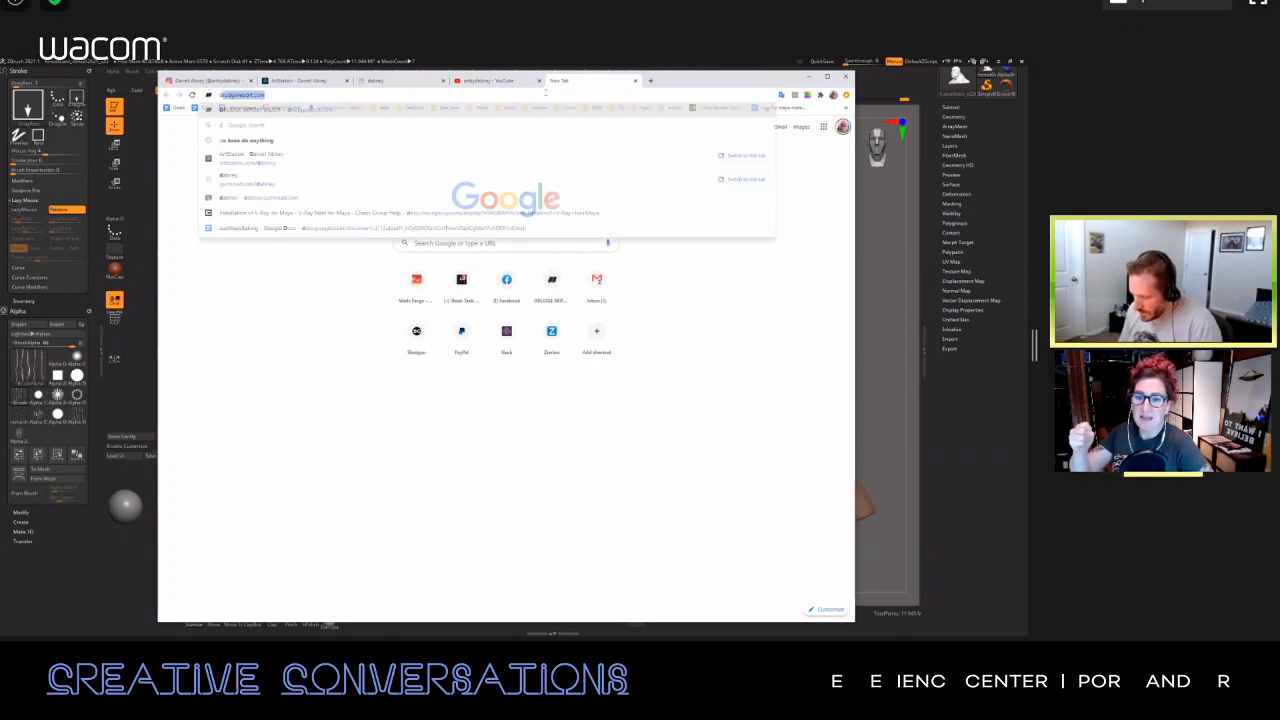
{"action": "type", "text": "gital tutors"}
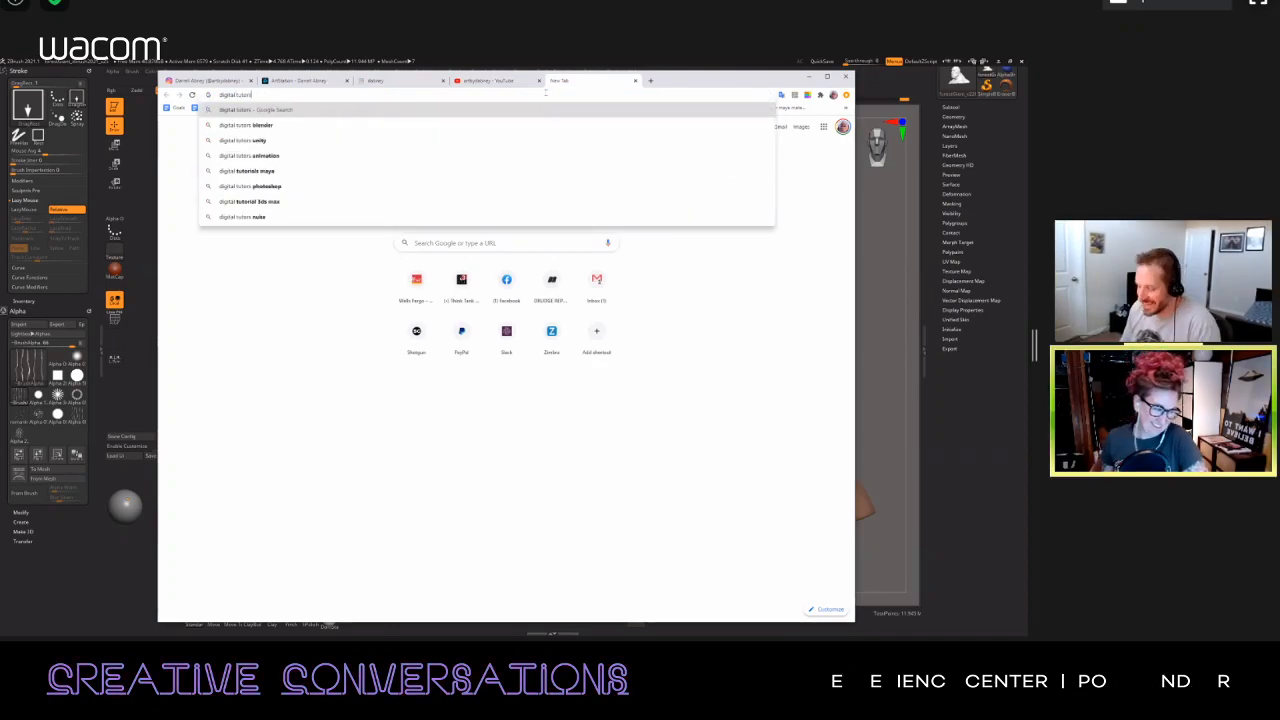
{"action": "type", "text": " darrell abney"}
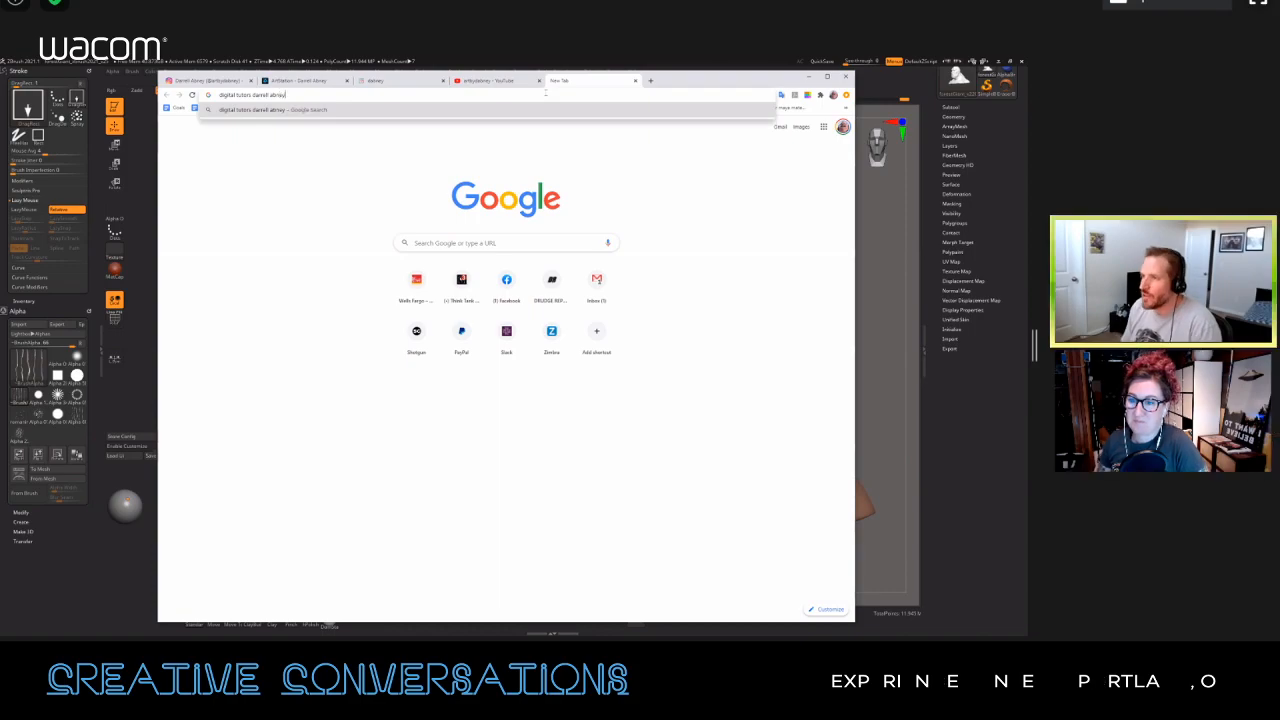
{"action": "key", "text": "Return"}
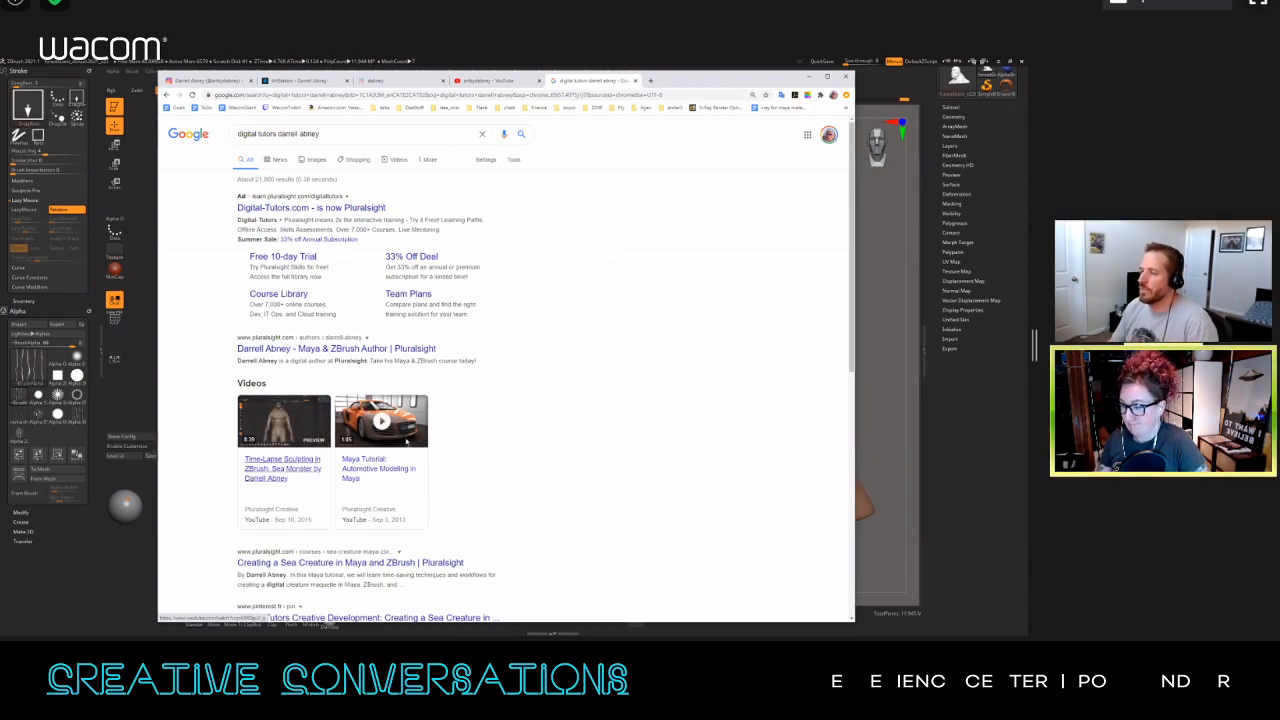
Step: Open the Pluralsight course "Creating a Sea Creature in Maya and ZBrush" from the results and widen the browser window
{"action": "left_click", "coordinate": [376, 563]}
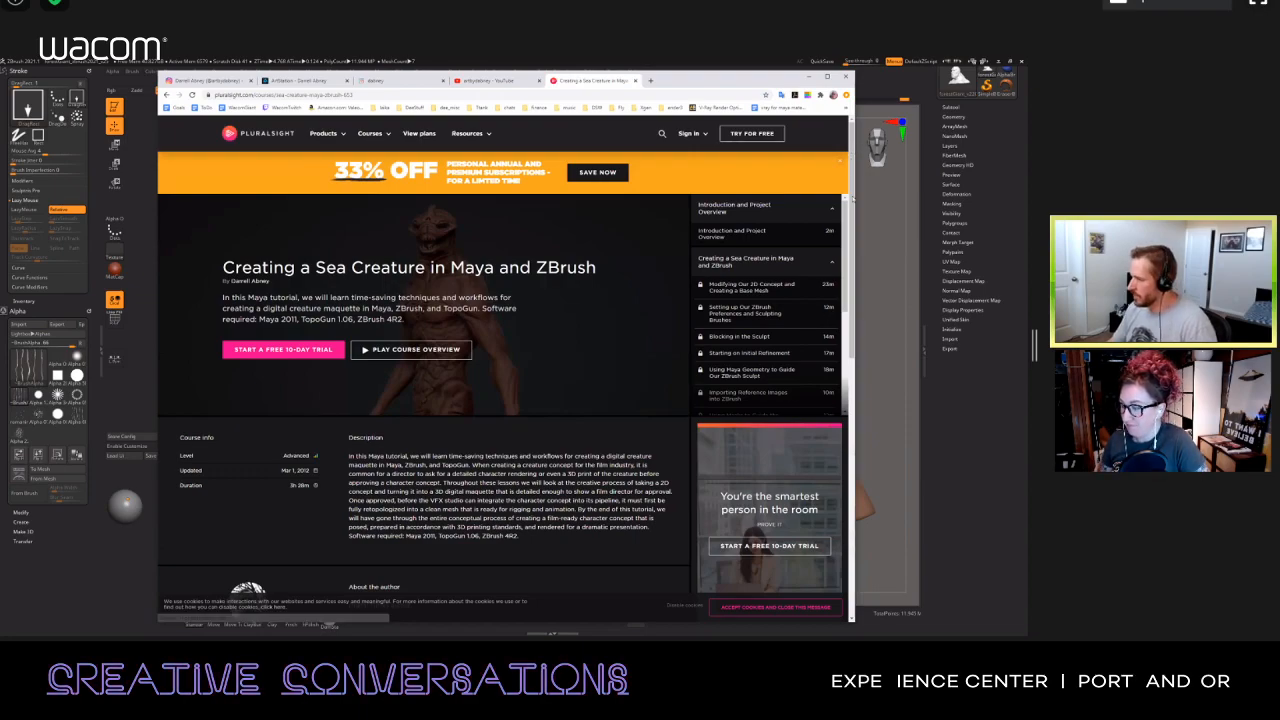
{"action": "left_click_drag", "start_coordinate": [853, 169], "coordinate": [853, 189]}
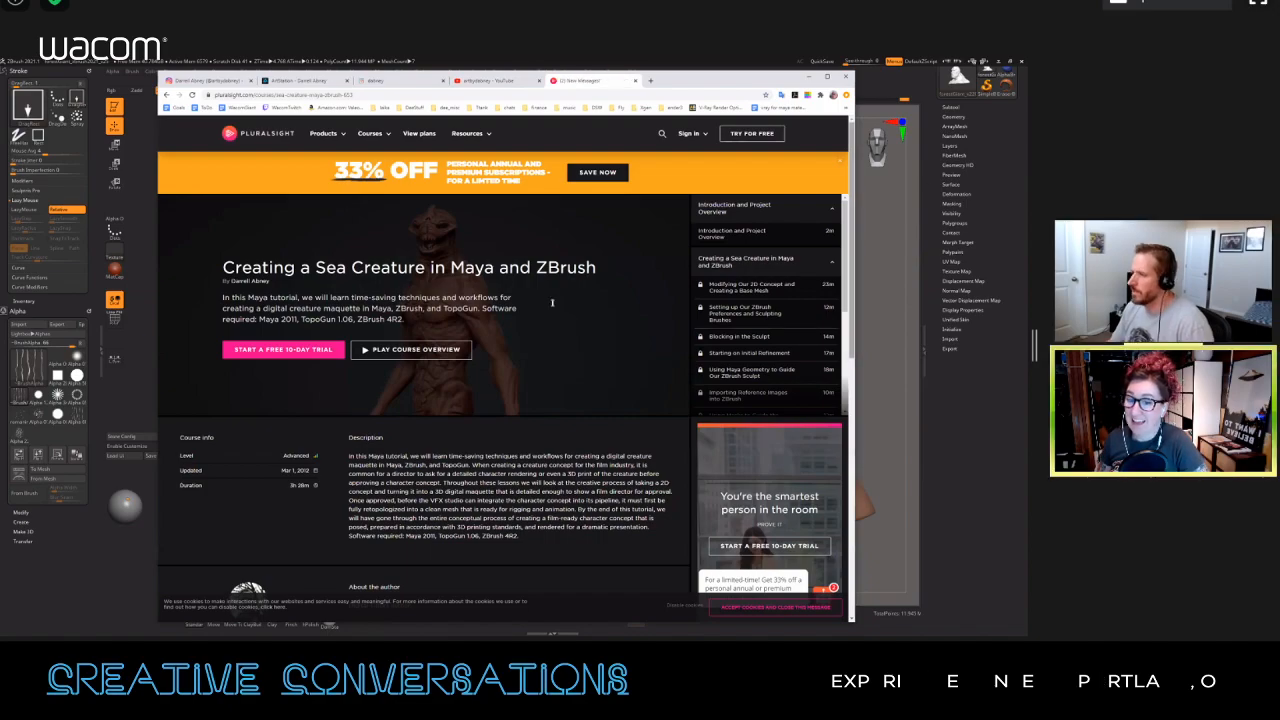
{"action": "left_click_drag", "start_coordinate": [855, 349], "coordinate": [928, 345]}
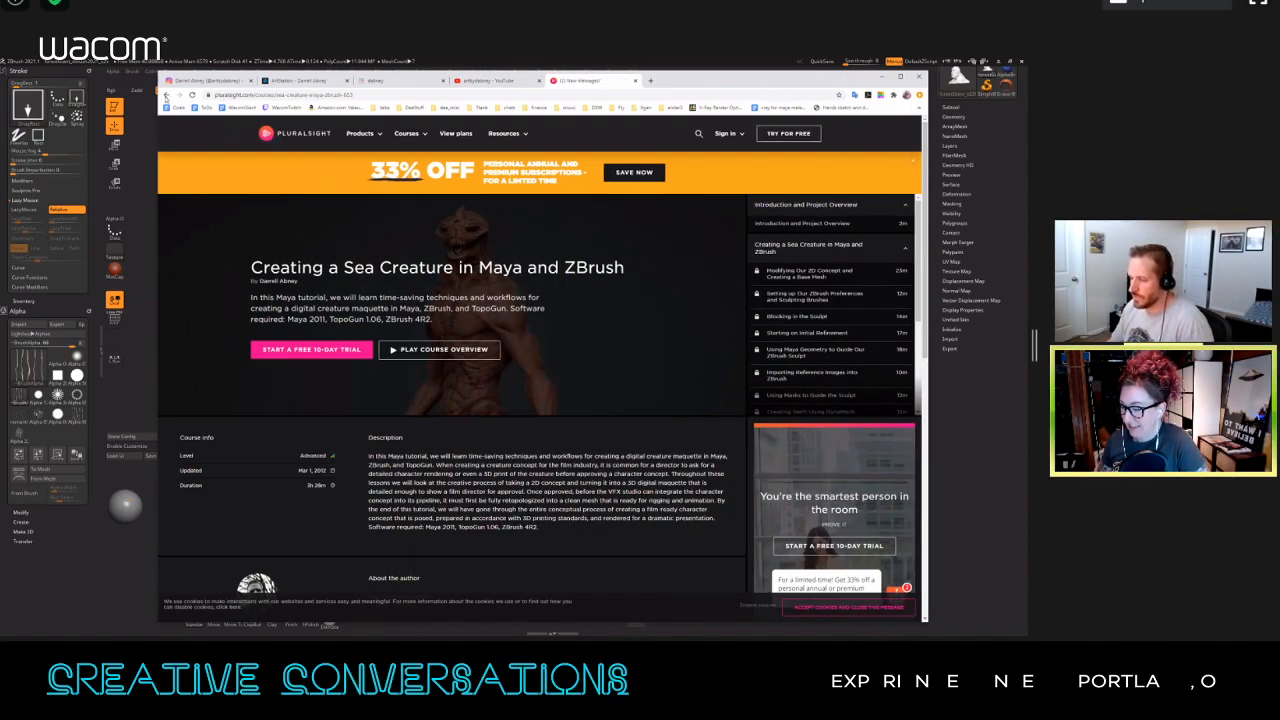
Step: Play the sea monster time-lapse video from the search results muted, skip through to its end and return to ZBrush
{"action": "left_click", "coordinate": [167, 95]}
{"action": "left_click", "coordinate": [286, 436]}
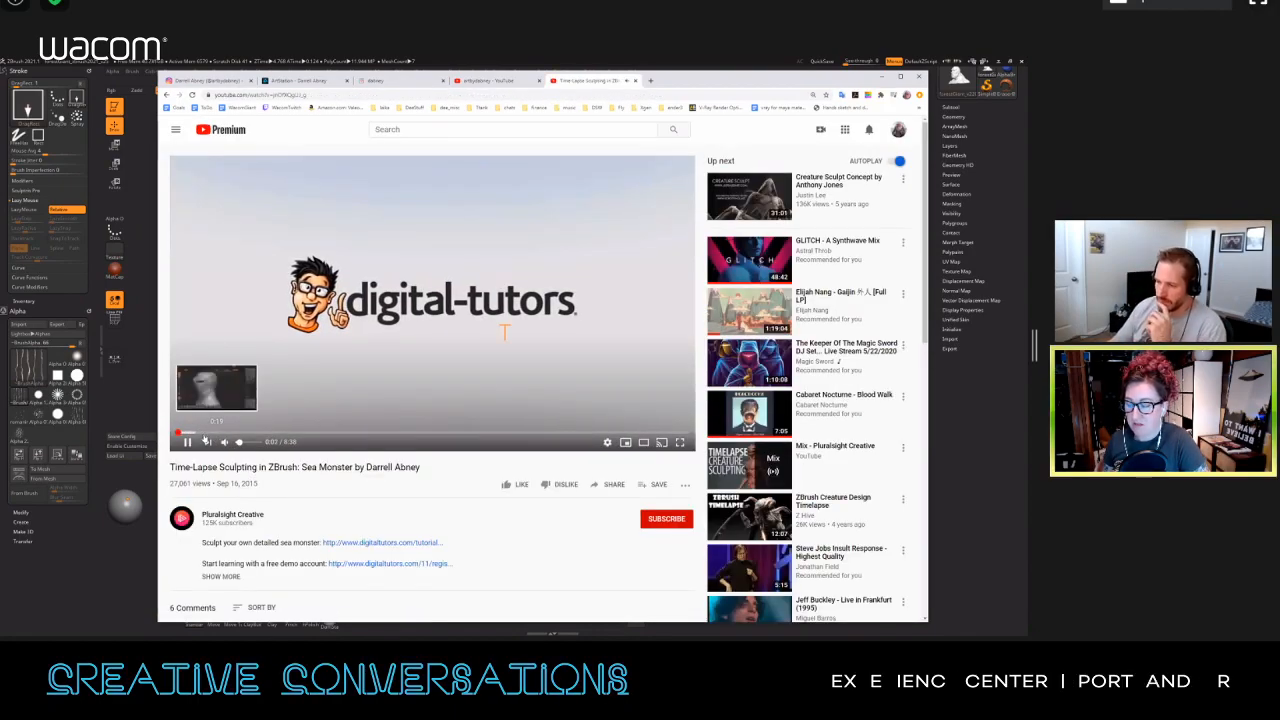
{"action": "left_click", "coordinate": [237, 444]}
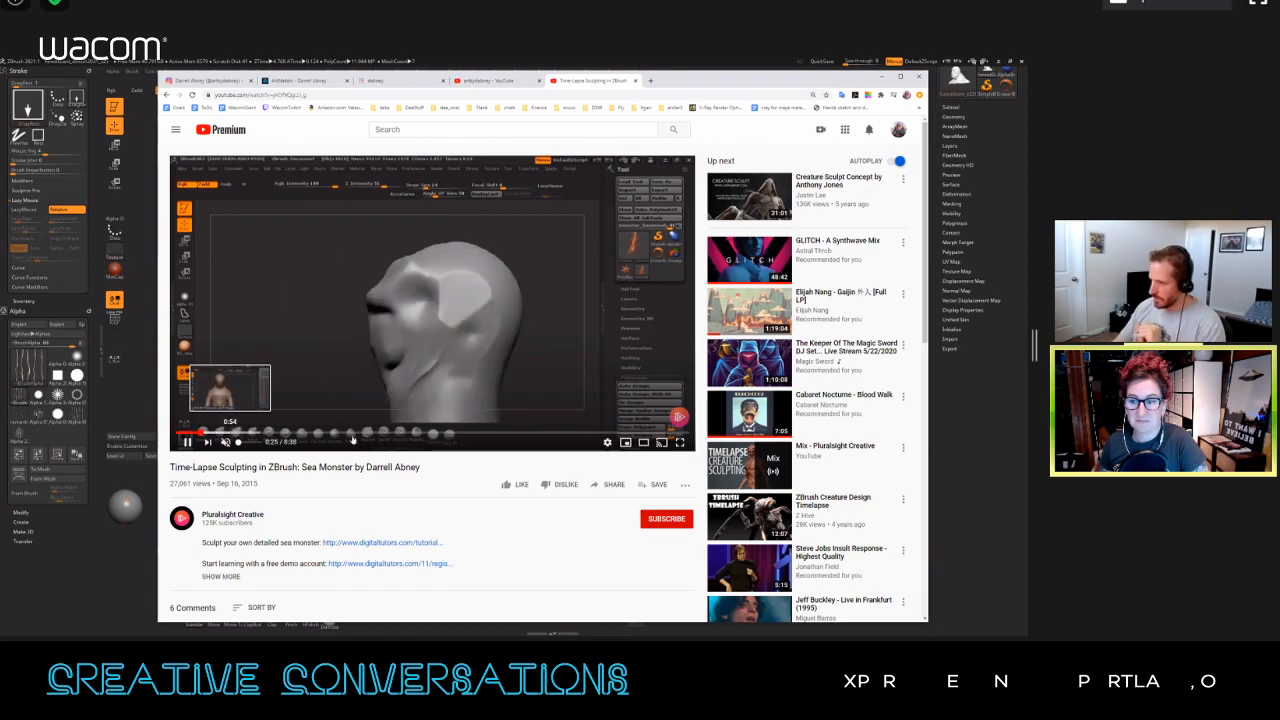
{"action": "left_click", "coordinate": [354, 426]}
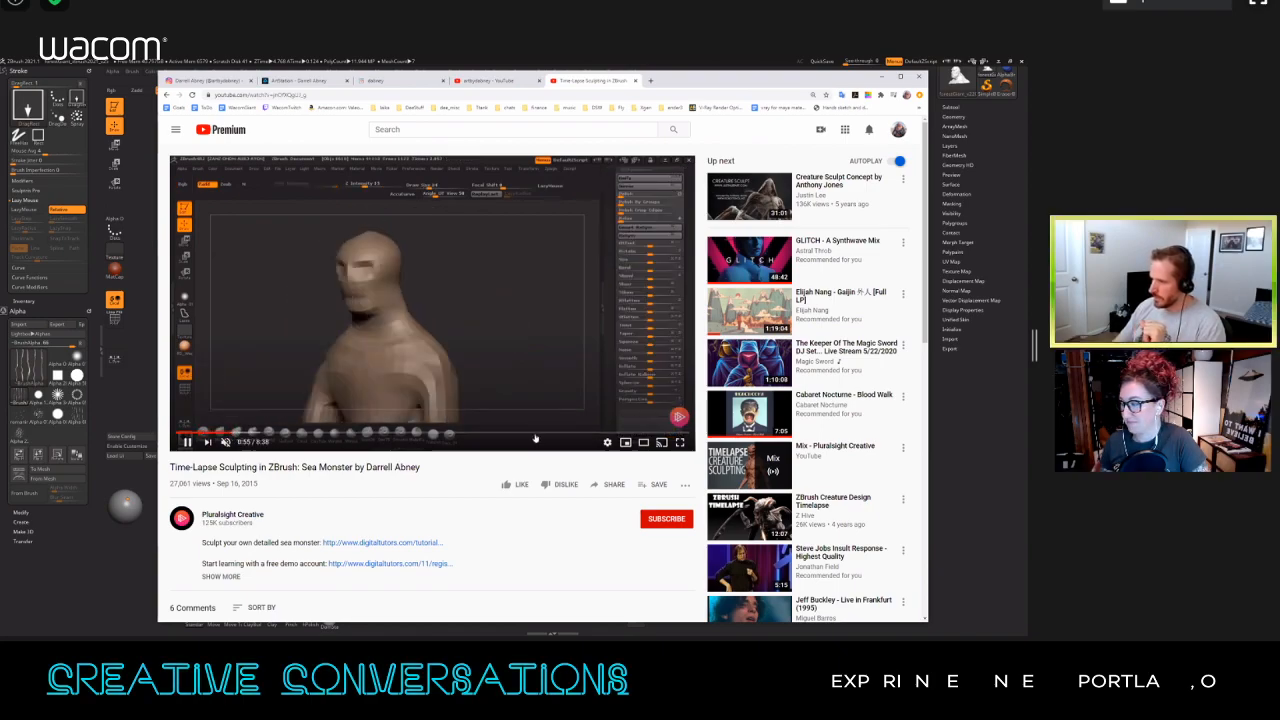
{"action": "left_click", "coordinate": [522, 434]}
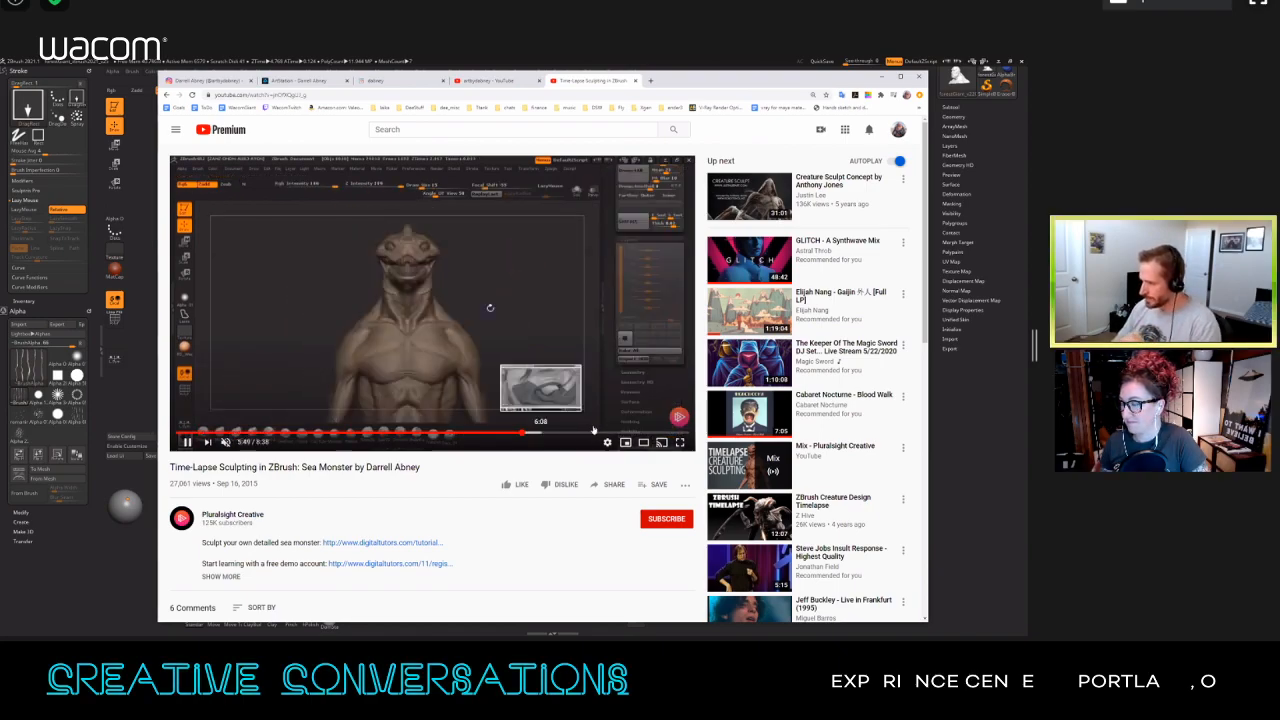
{"action": "left_click", "coordinate": [599, 434]}
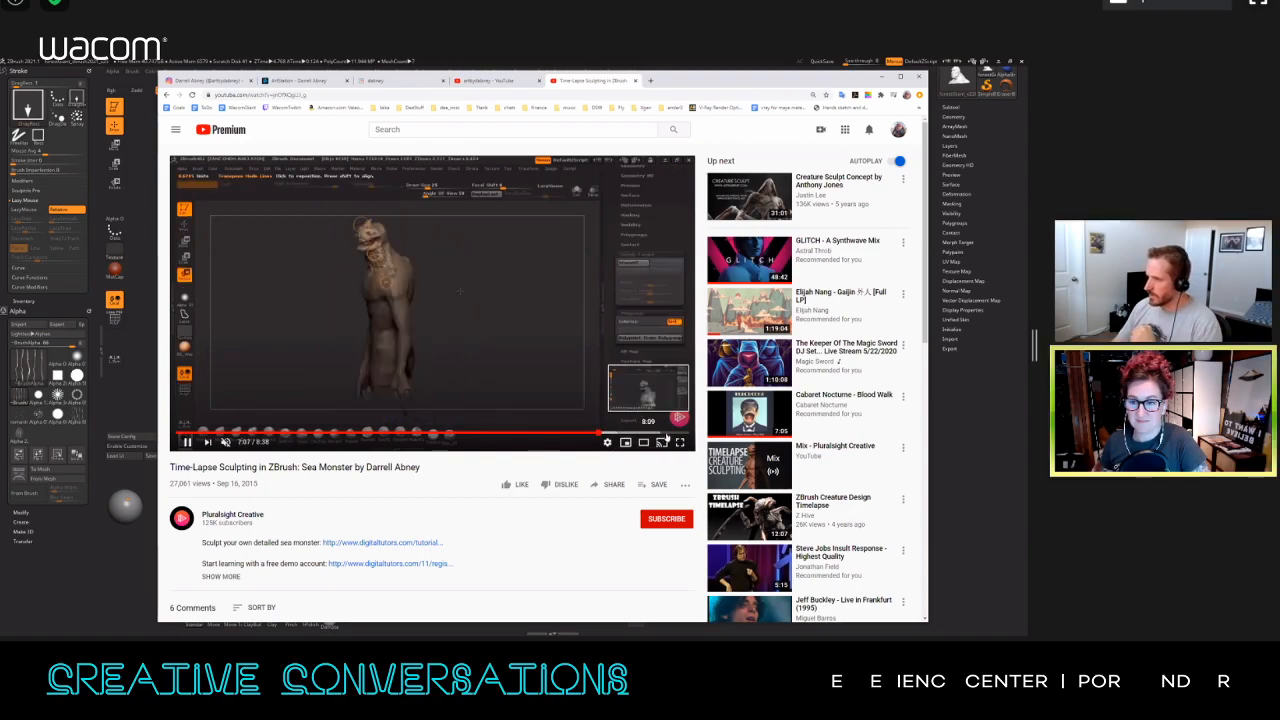
{"action": "left_click", "coordinate": [667, 434]}
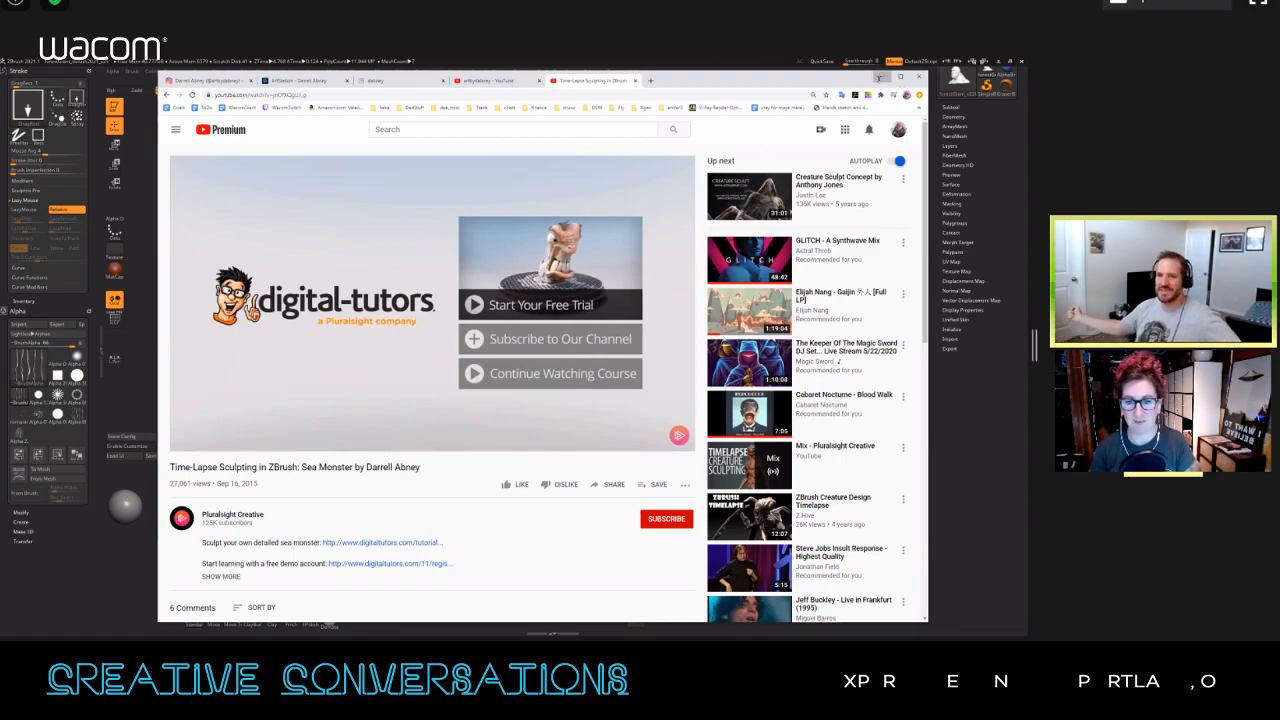
{"action": "left_click", "coordinate": [881, 77]}
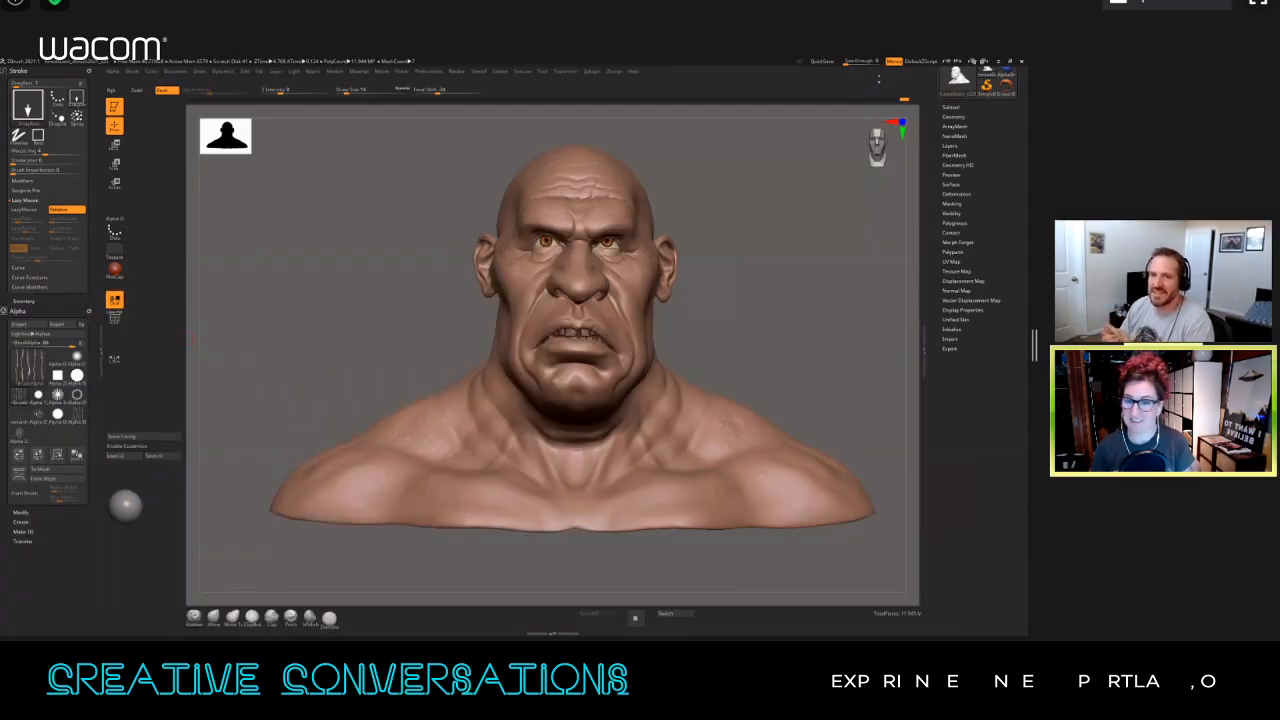